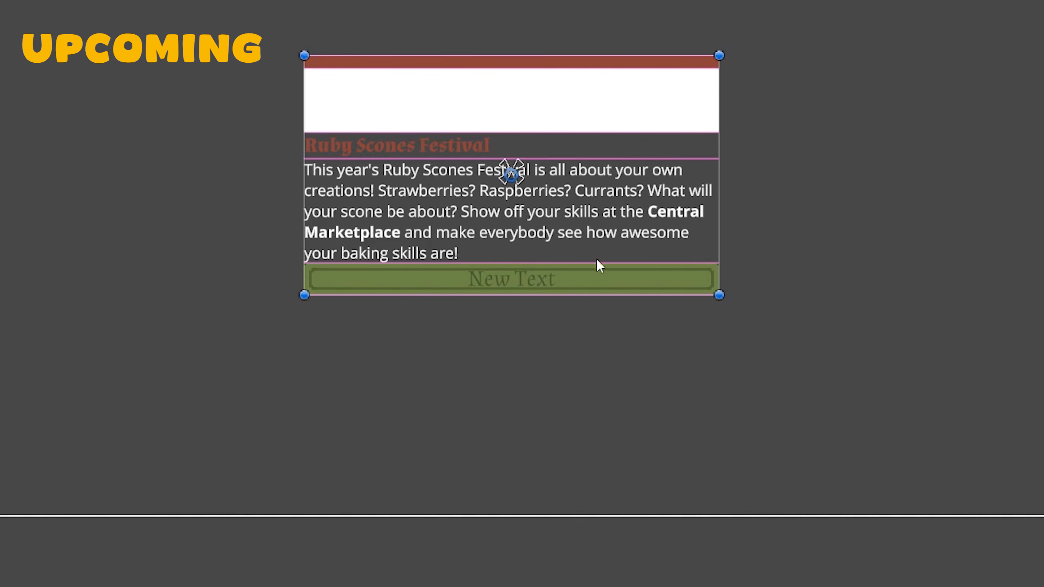
Resize the sample info window, the parchment panel and the two-color layout to demonstrate how their contents adapt
drag(718, 295, 669, 494)
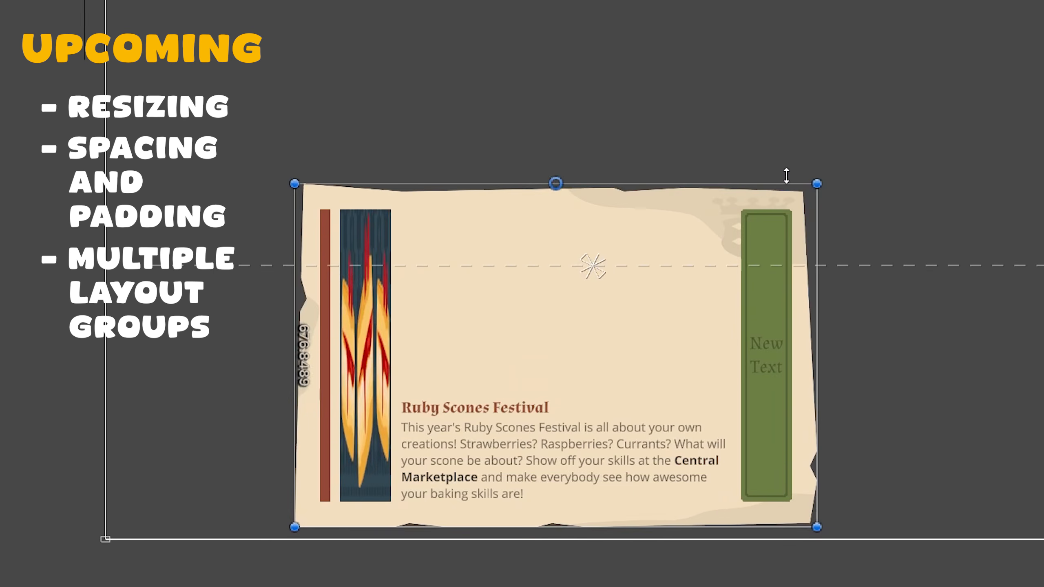
drag(785, 177, 772, 348)
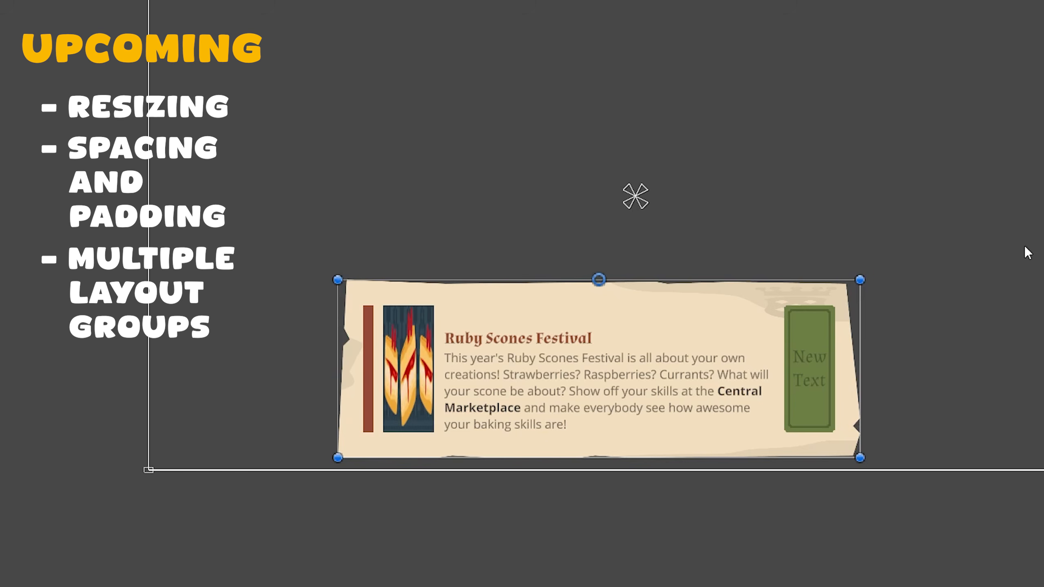
drag(860, 356, 883, 358)
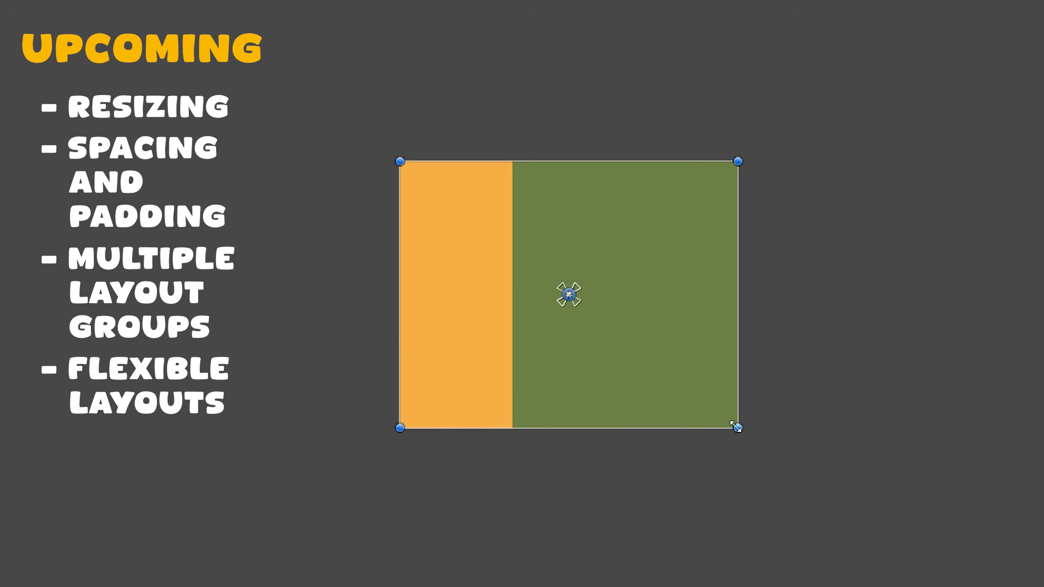
drag(736, 427, 907, 508)
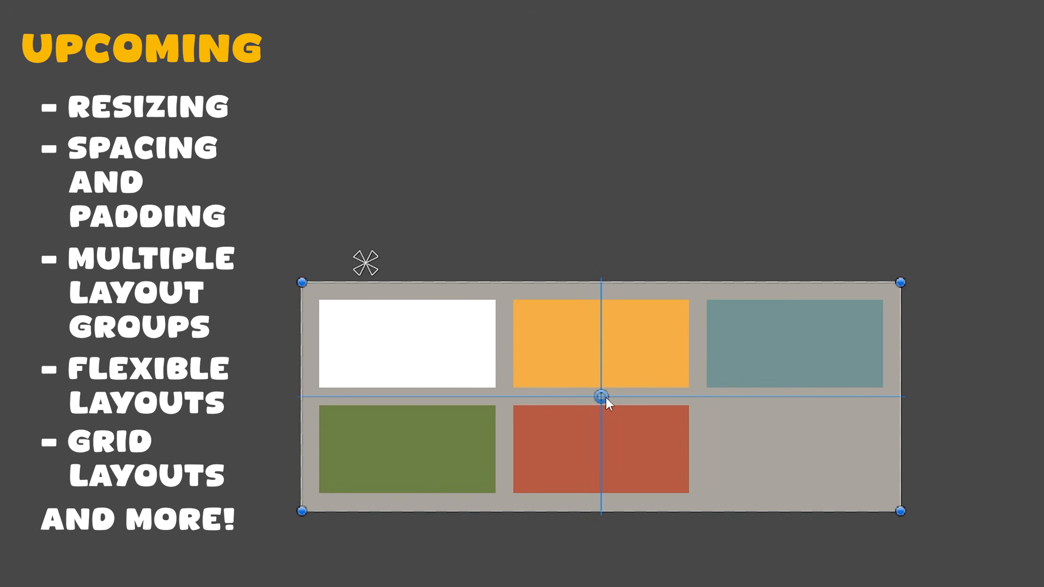
Duplicate the red cell in the colored grid layout four times
drag(606, 397, 601, 514)
key(ctrl+d)
key(ctrl+d)
key(ctrl+d)
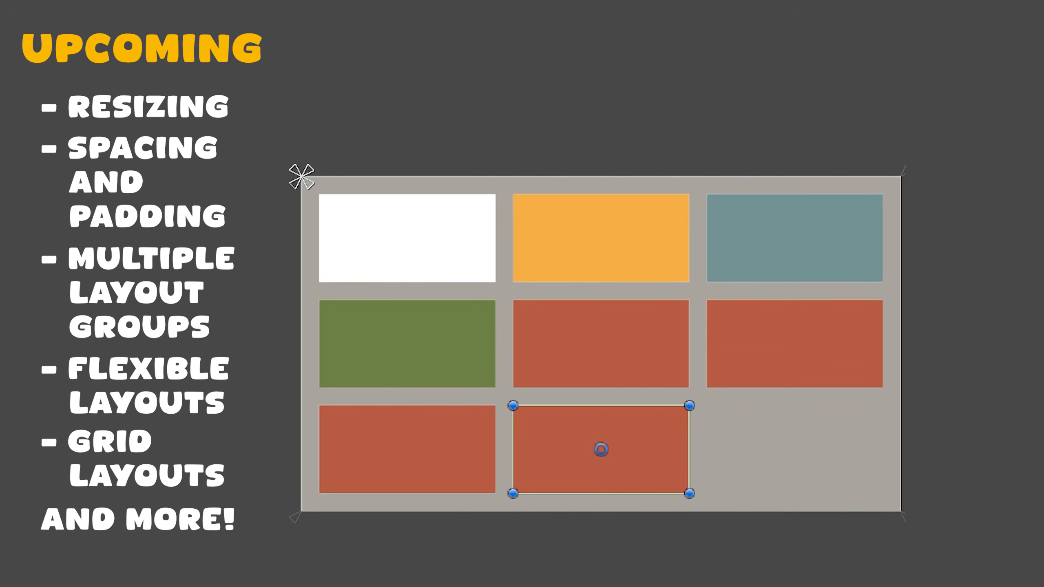
key(ctrl+d)
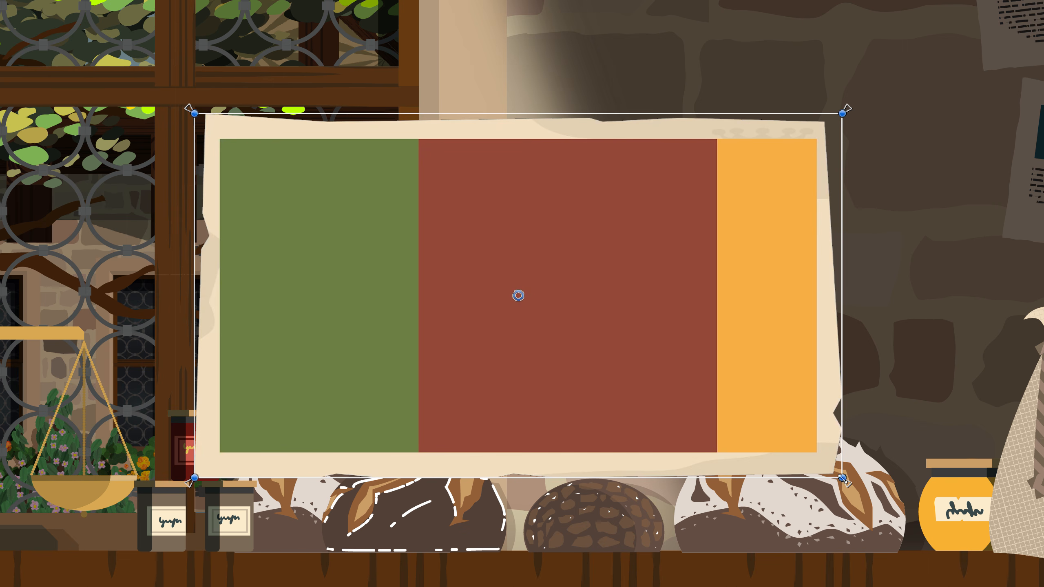
mouse_move(842, 478)
mouse_down()
mouse_move(634, 478)
mouse_move(842, 478)
mouse_up()
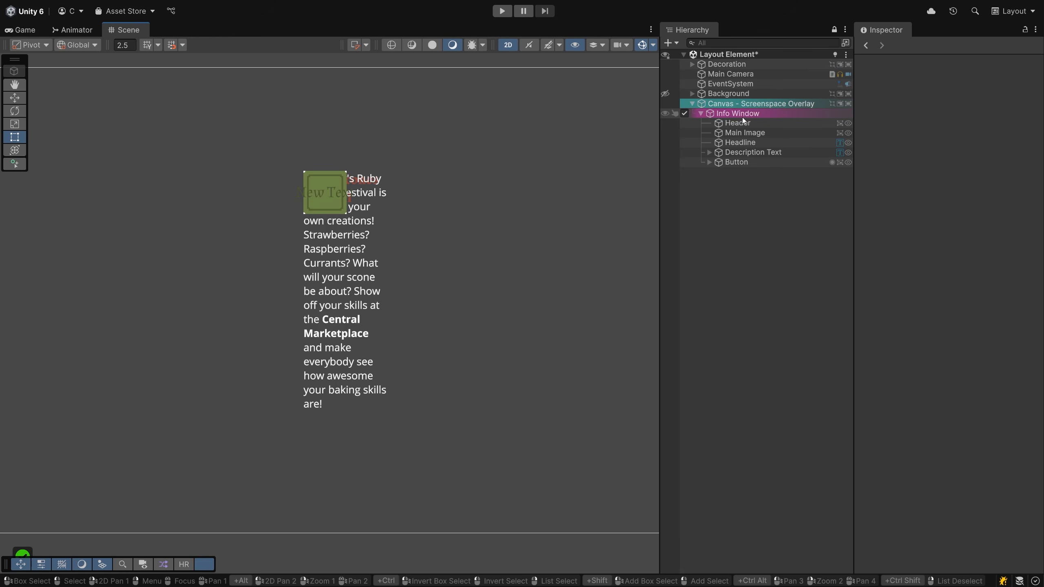
Examine Info Window and its children: Header, Main Image, Headline, Description Text, and the Button with its nested text
click(741, 117)
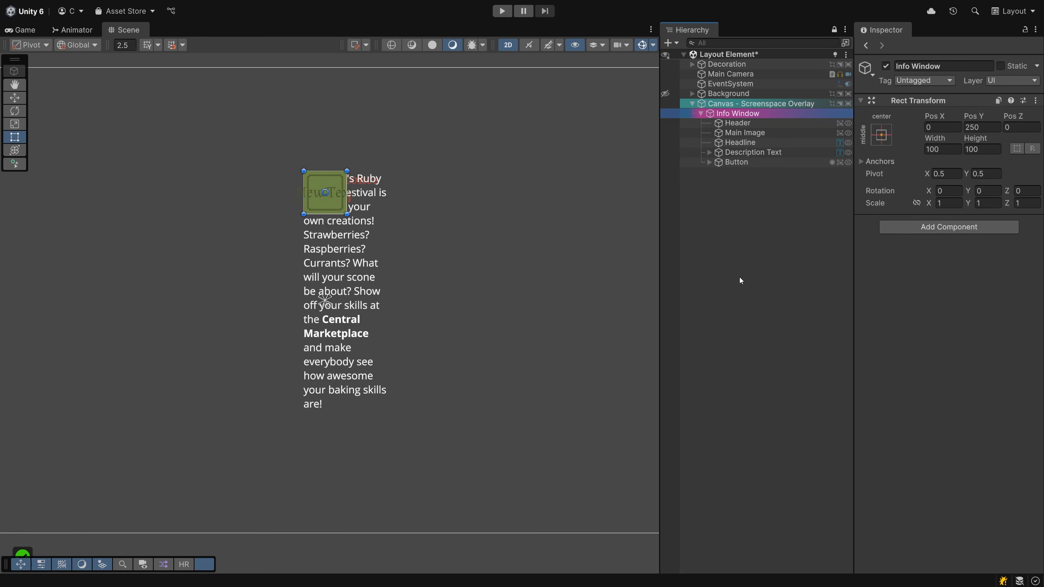
click(737, 125)
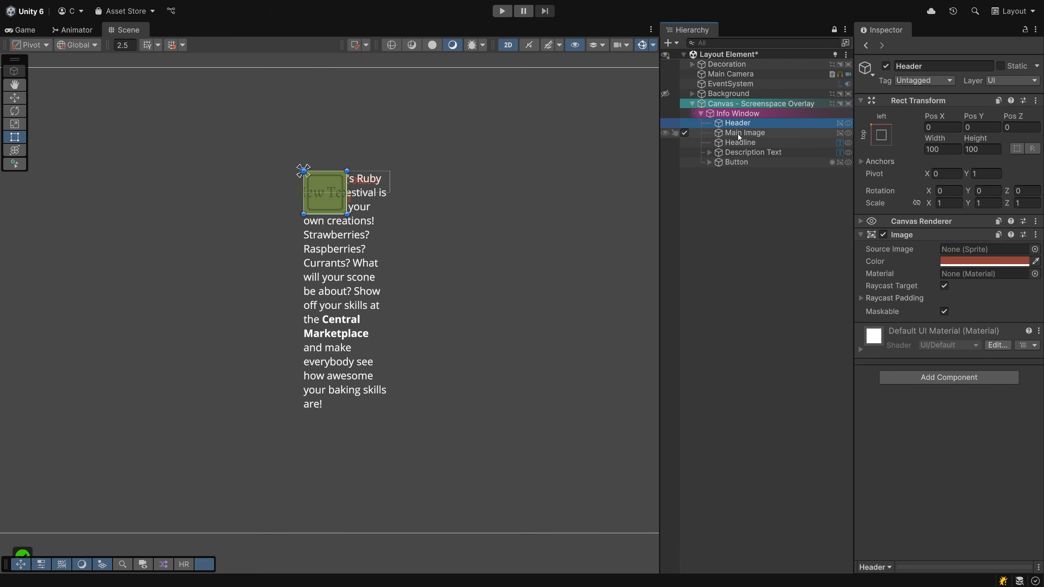
click(737, 133)
click(741, 143)
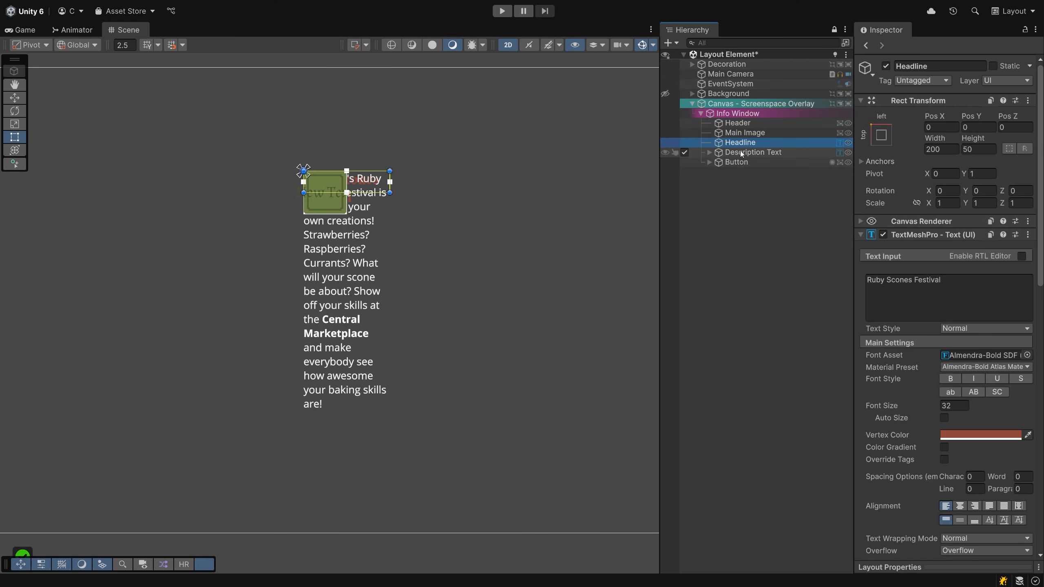
click(741, 151)
click(739, 162)
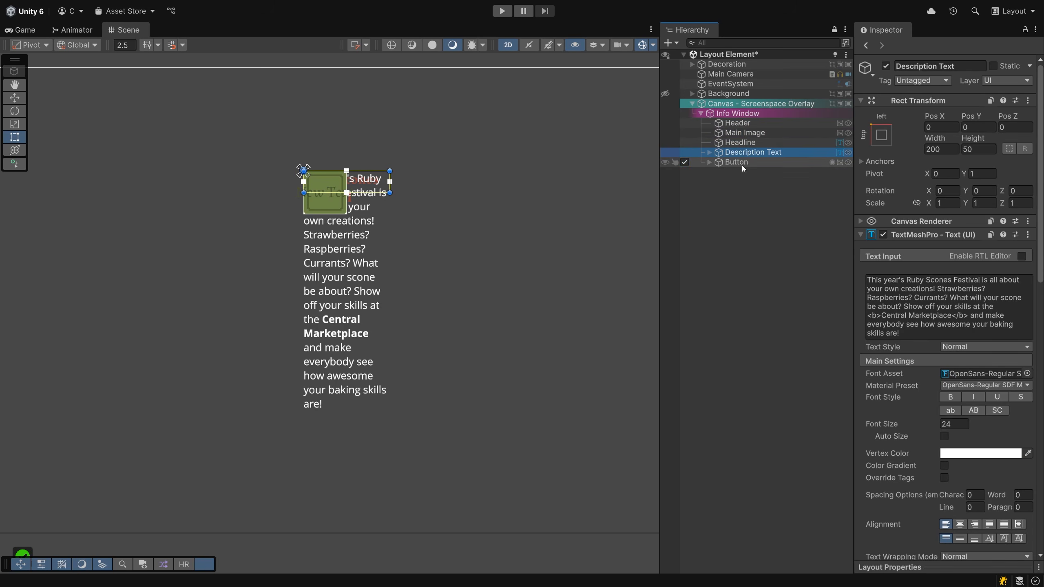
click(708, 162)
click(744, 173)
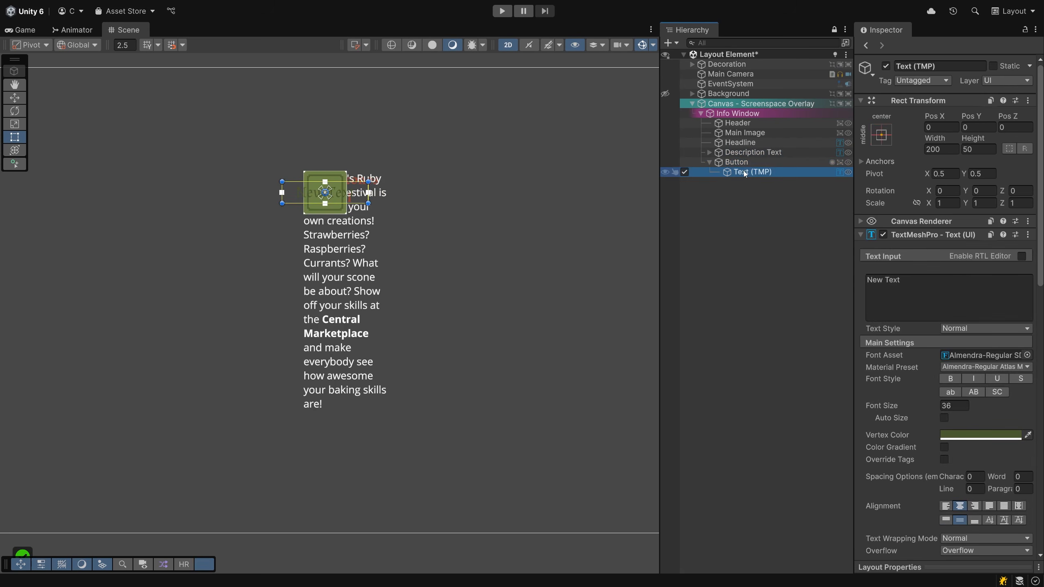
Set the Headline's font style to bold and check the Description Text's font settings
click(746, 144)
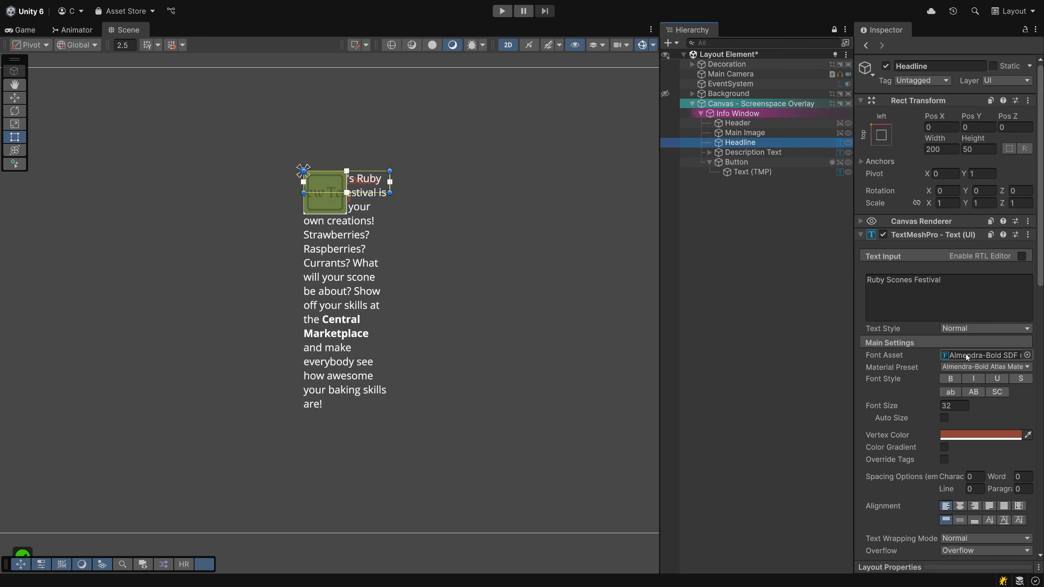
click(950, 380)
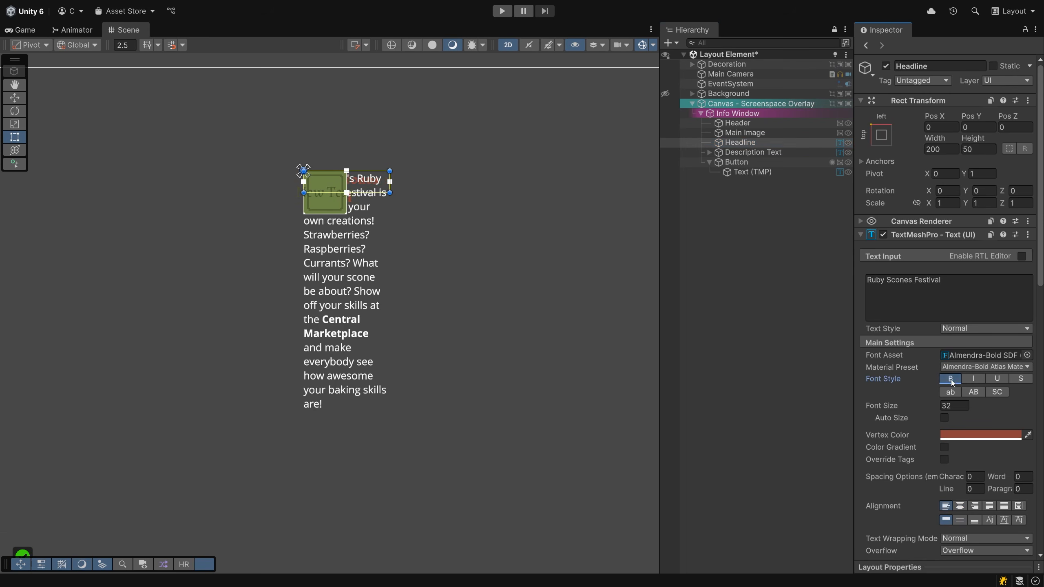
click(753, 152)
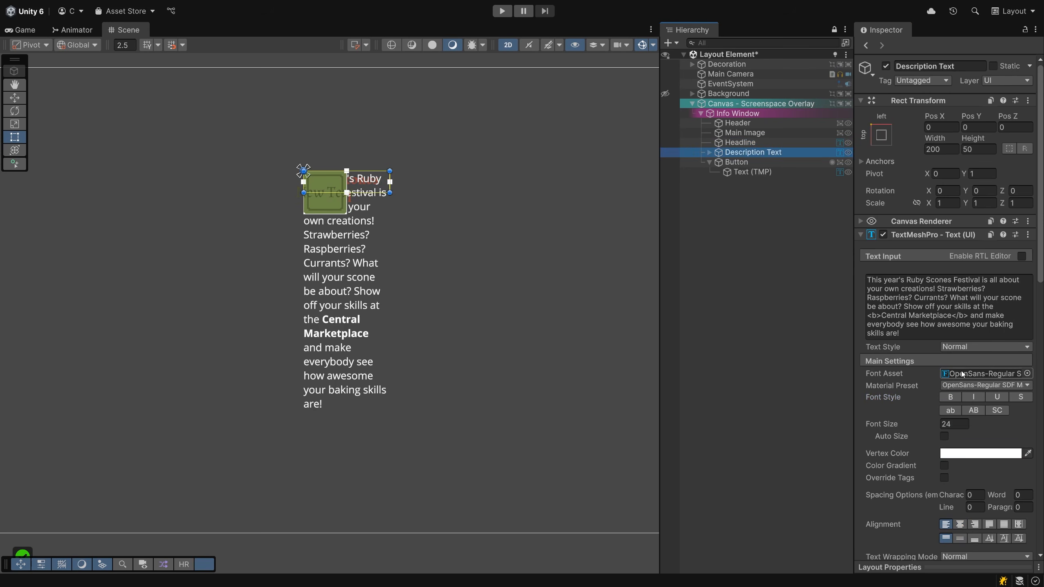
Add a Vertical Layout Group component to Info Window
click(748, 113)
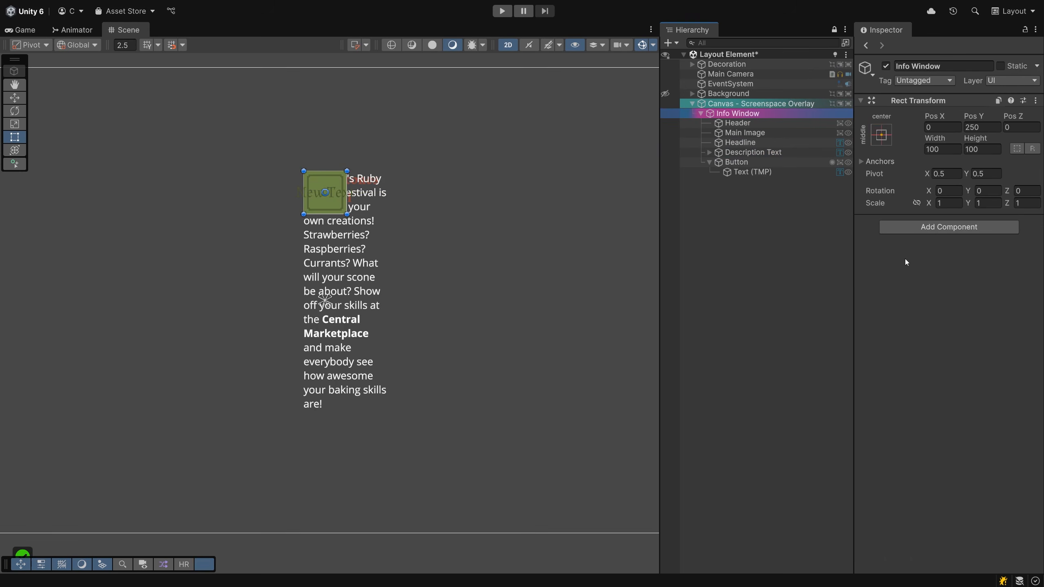
click(909, 227)
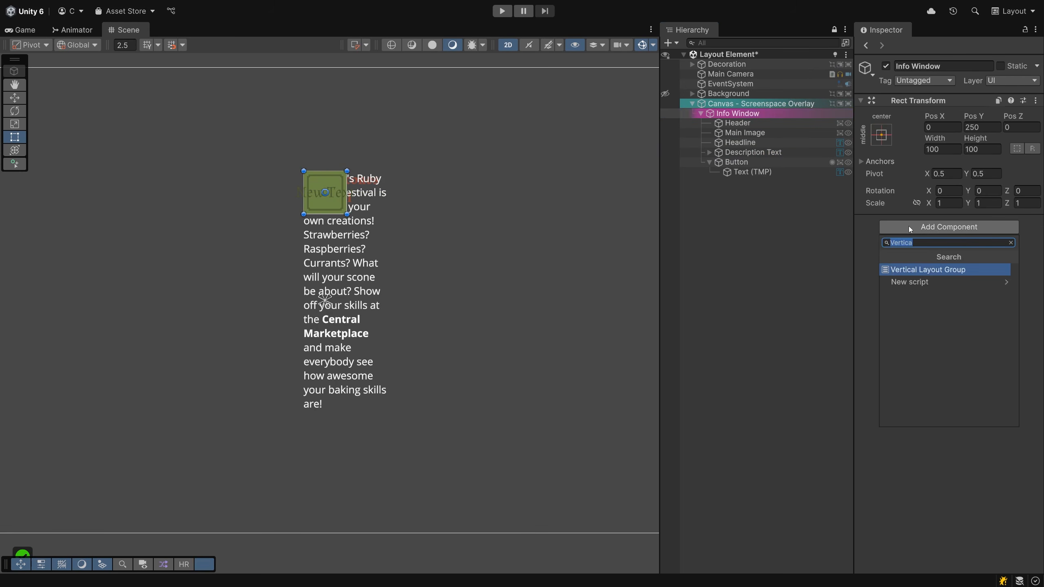
text(Layout Group)
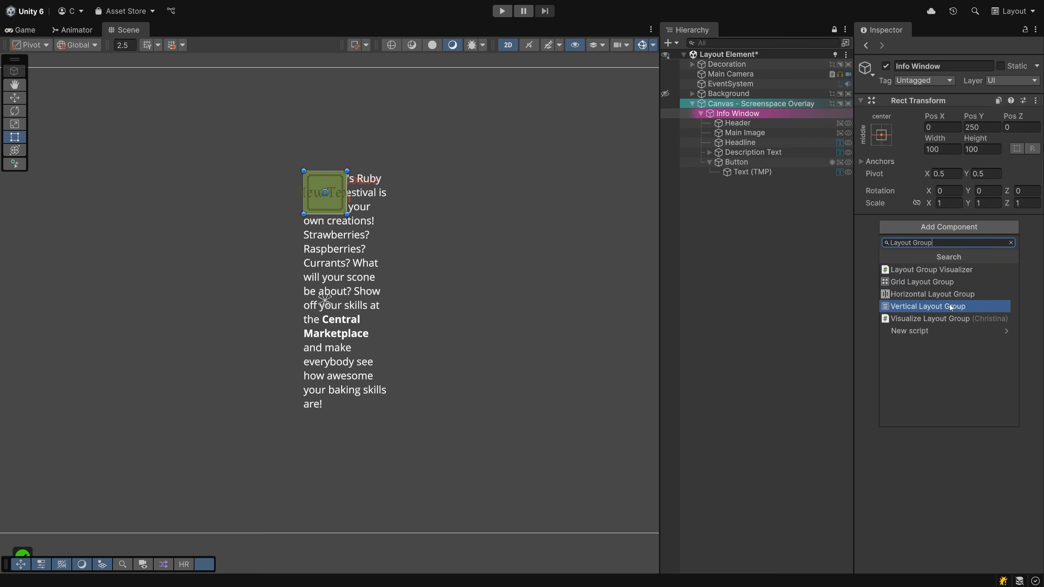
click(915, 306)
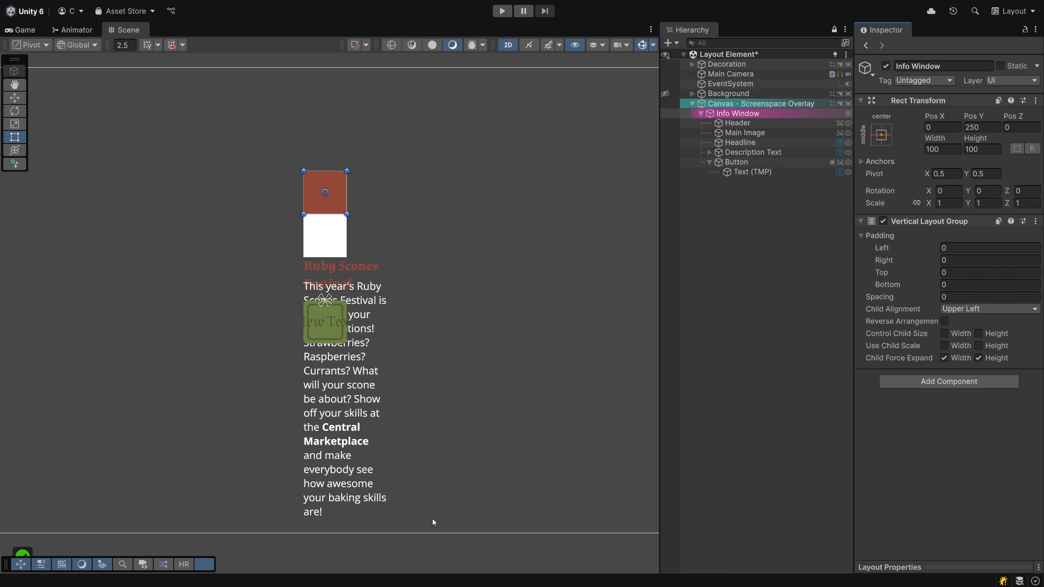
Examine how the layout group arranges Main Image and Button and drives their Rect Transforms
mouse_move(742, 133)
mouse_down()
mouse_move(741, 152)
mouse_move(742, 128)
mouse_up()
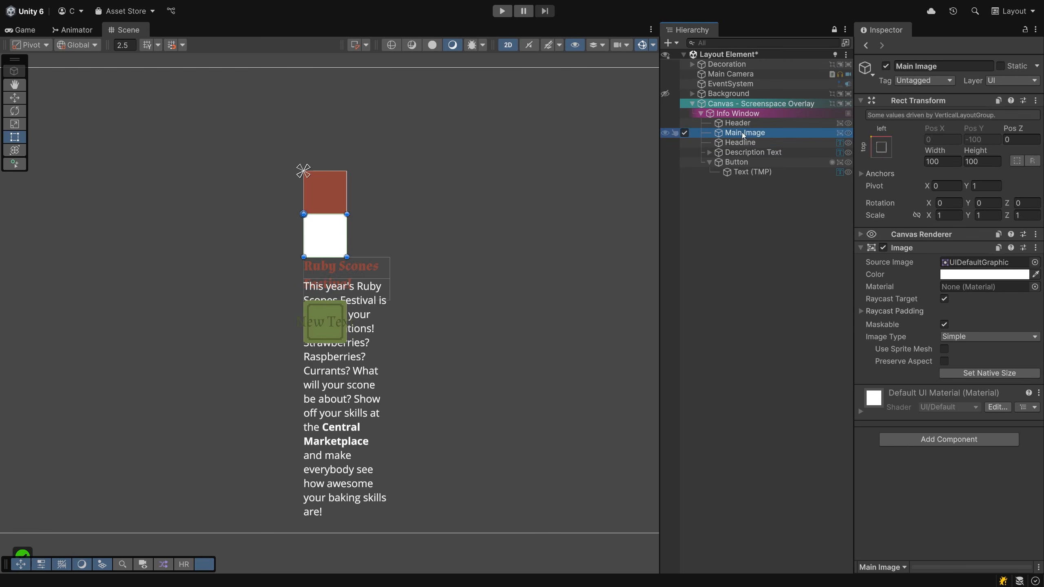
click(736, 162)
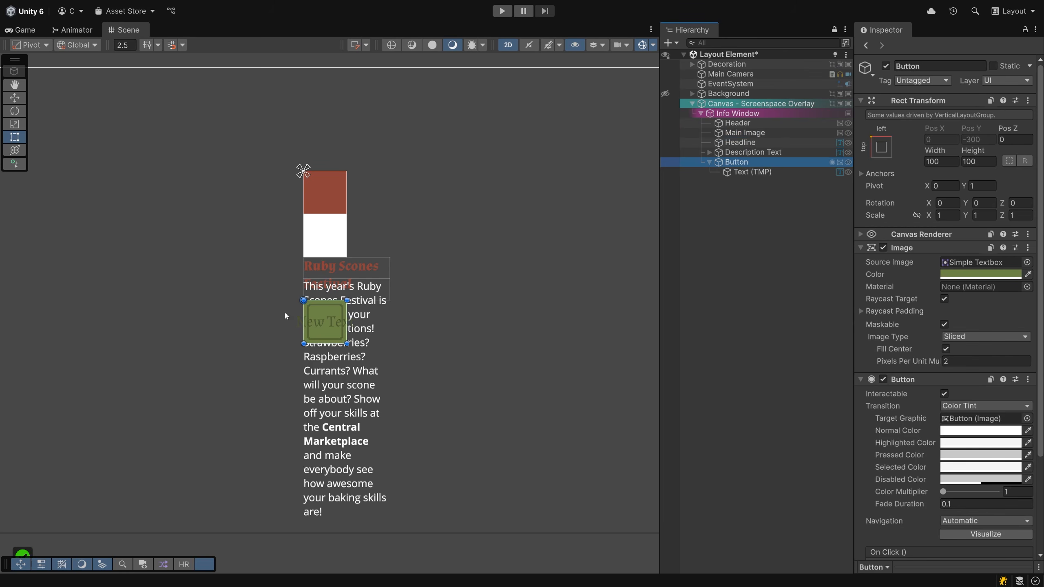
scroll(324, 331, up, 5)
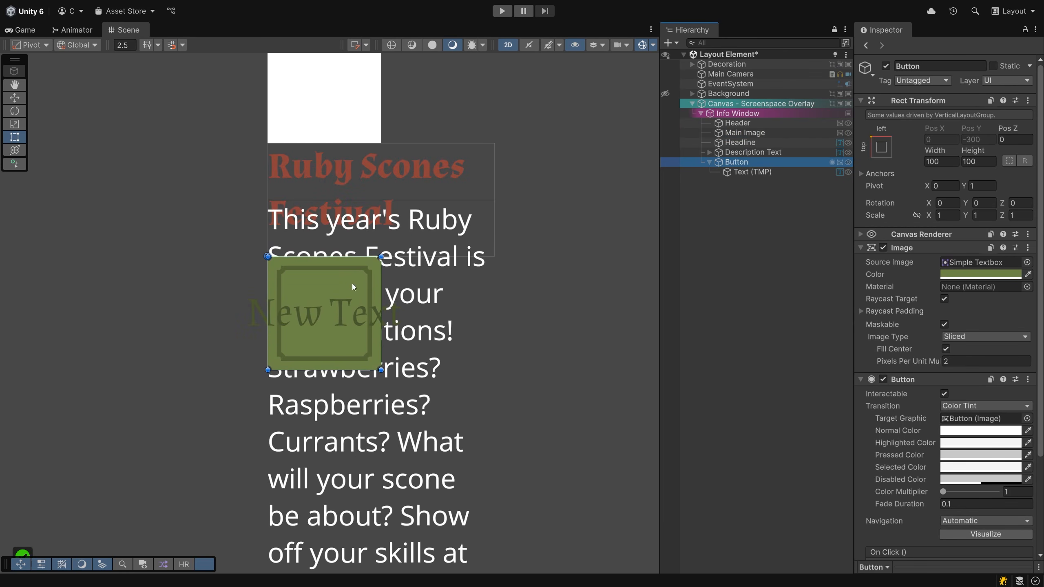
scroll(353, 284, down, 5)
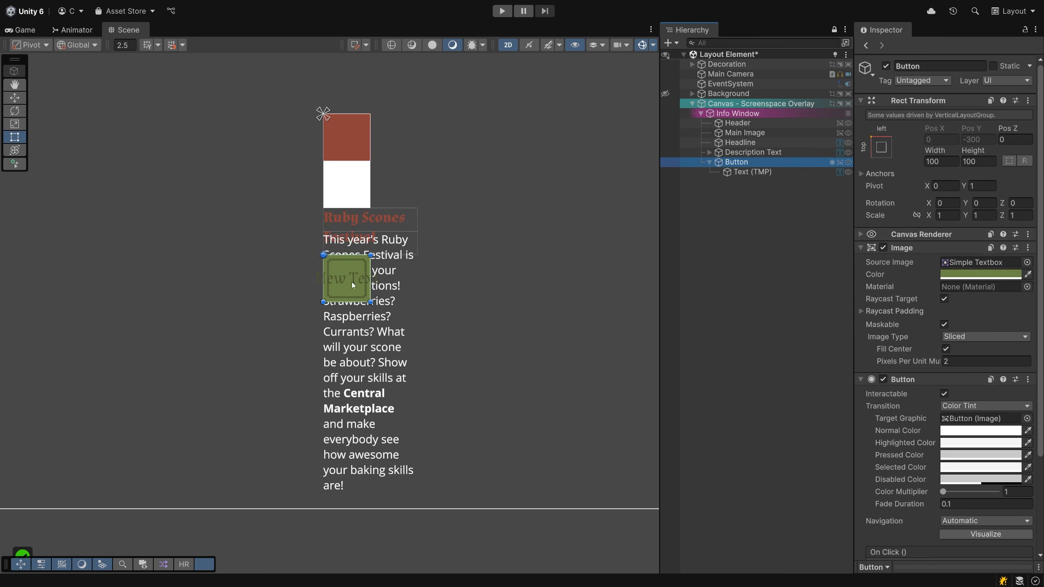
middle_drag(398, 295, 386, 320)
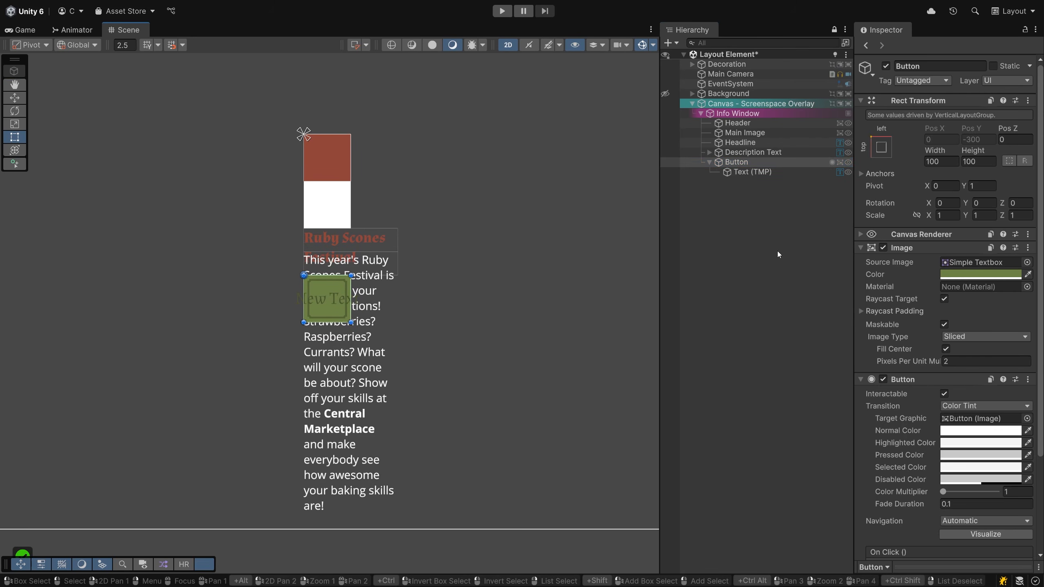
Widen the Inspector and review Info Window's Vertical Layout Group settings, including Padding
click(752, 113)
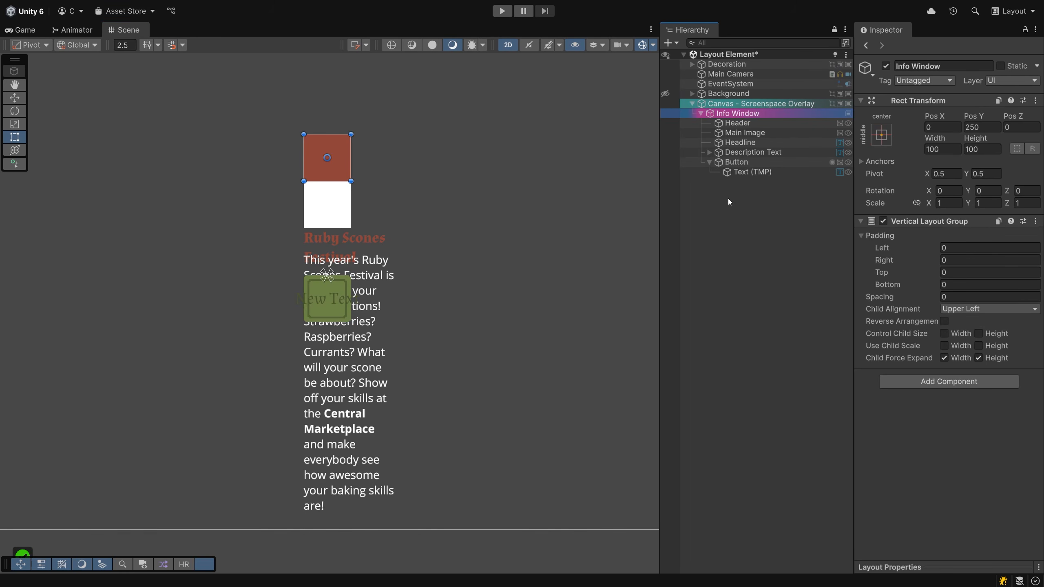
drag(854, 315, 810, 313)
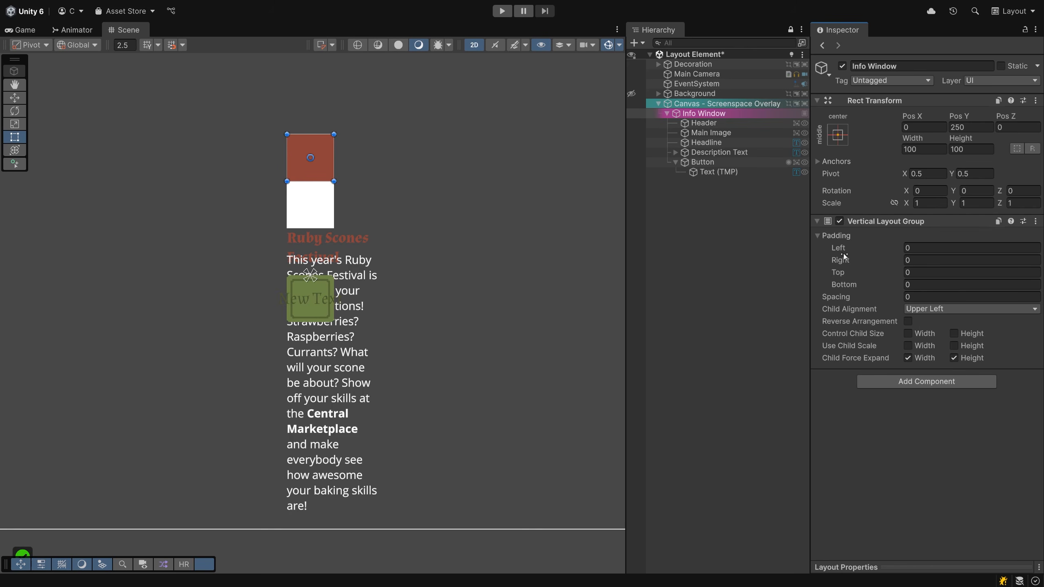
click(817, 236)
click(817, 235)
click(817, 236)
click(817, 236)
Enlarge Info Window from its lower corner to about 356 wide and 1520 high
scroll(450, 358, down, 4)
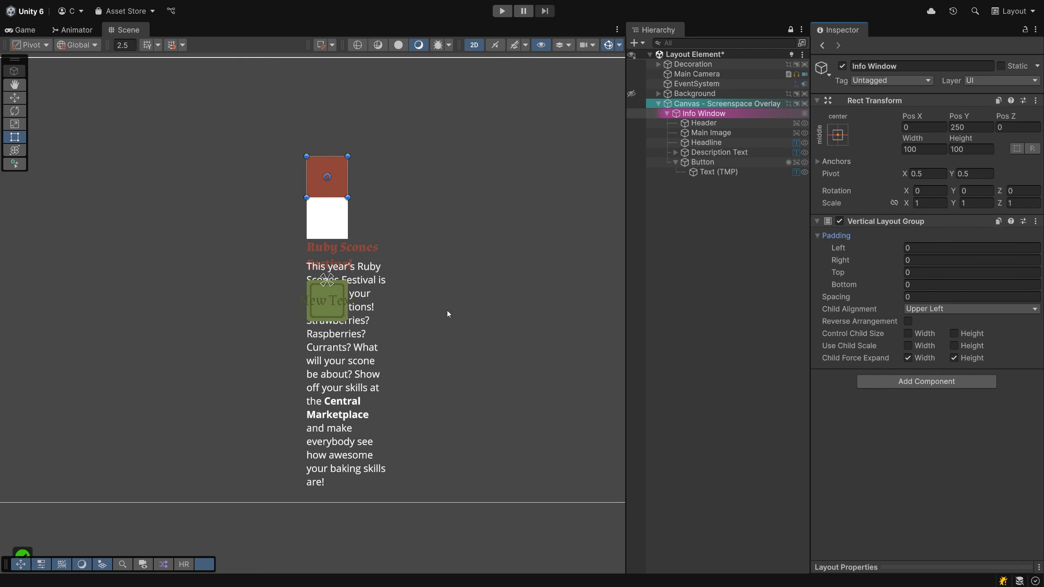
middle_drag(542, 343, 471, 324)
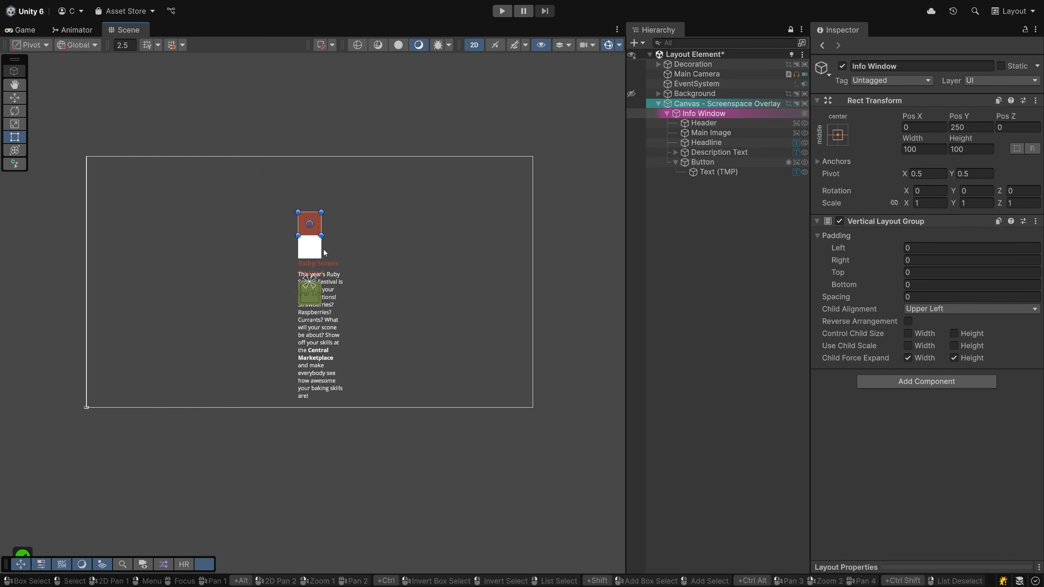
drag(321, 235, 382, 566)
scroll(330, 419, down, 5)
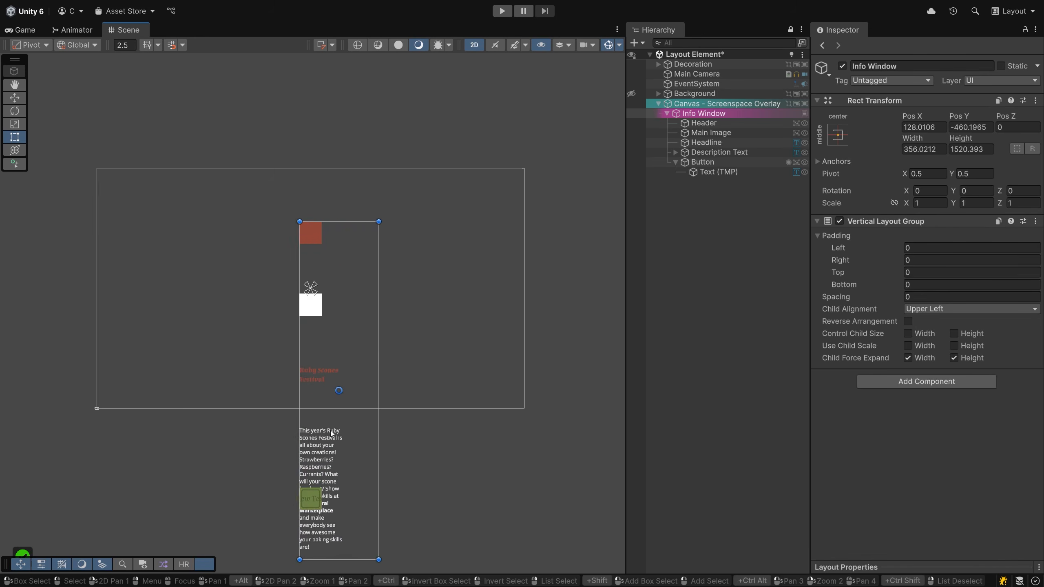
Stretch Info Window's lower edge further down to a height of about 3379
middle_drag(330, 416, 312, 310)
drag(315, 380, 318, 522)
middle_drag(317, 521, 304, 424)
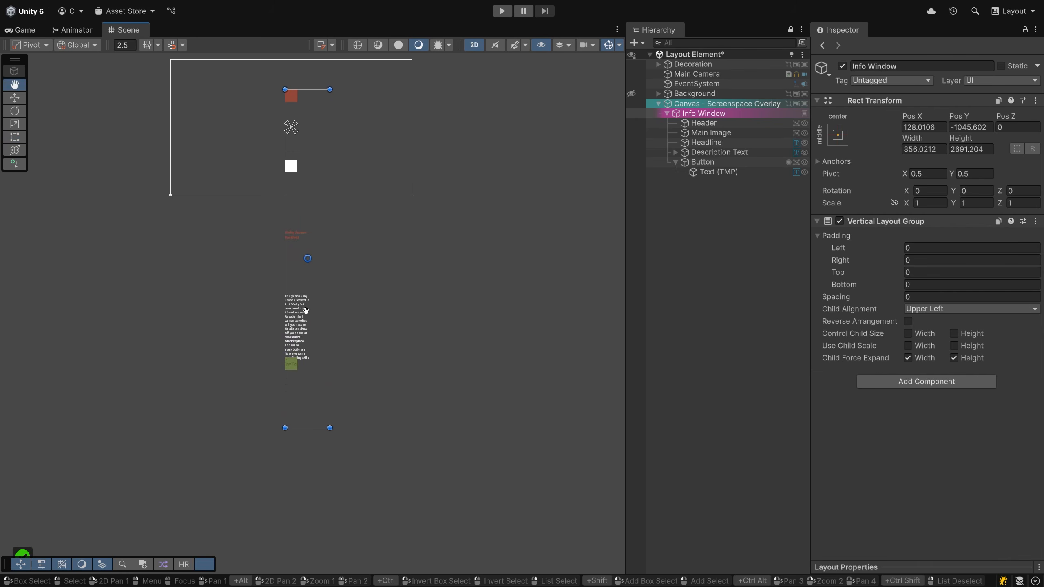
scroll(303, 421, down, 2)
drag(302, 421, 303, 497)
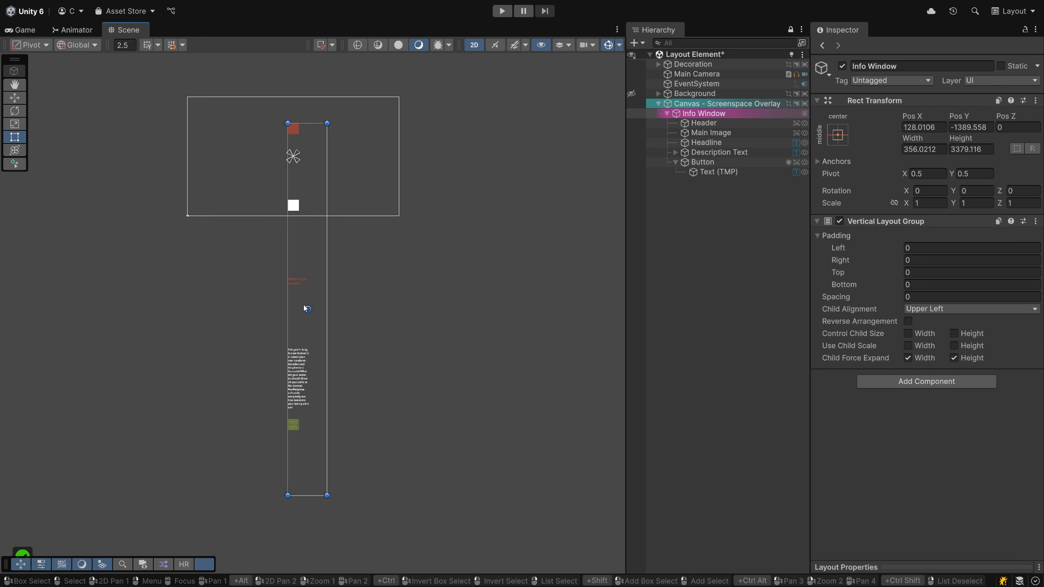
scroll(274, 243, up, 3)
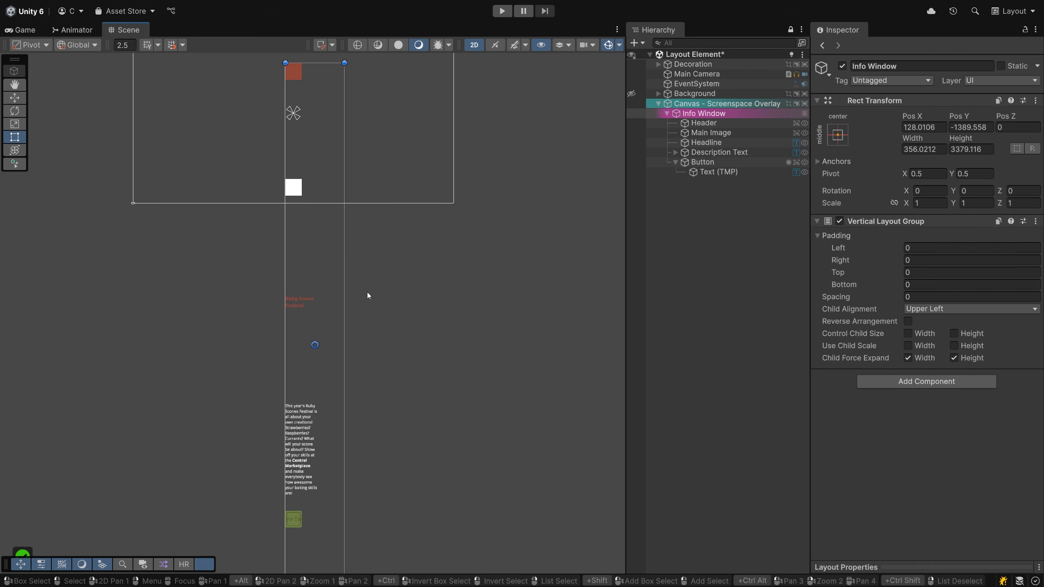
scroll(366, 294, down, 2)
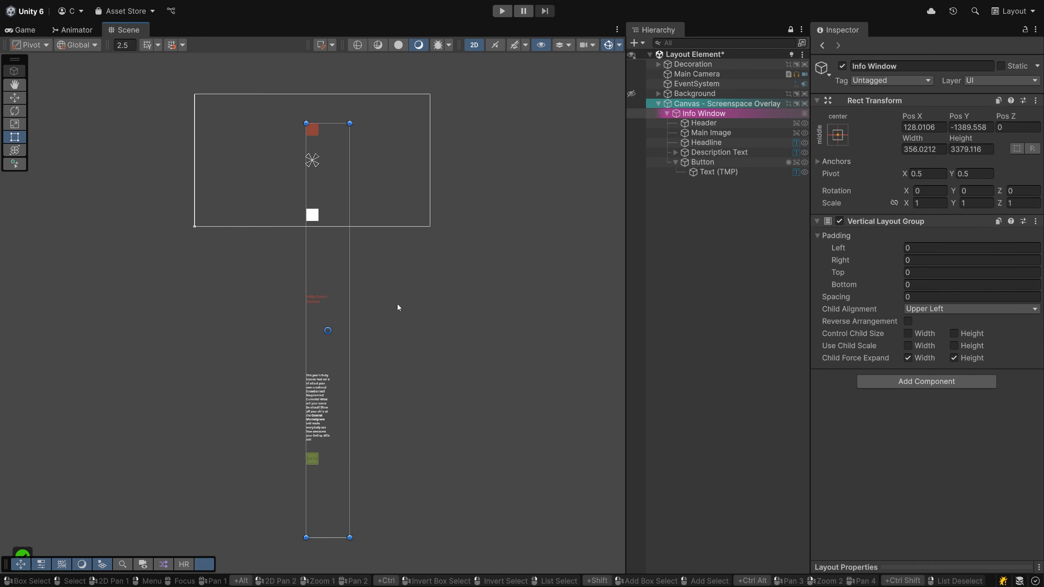
Add the Visualize Layout Group script component to Info Window
click(865, 382)
text(V)
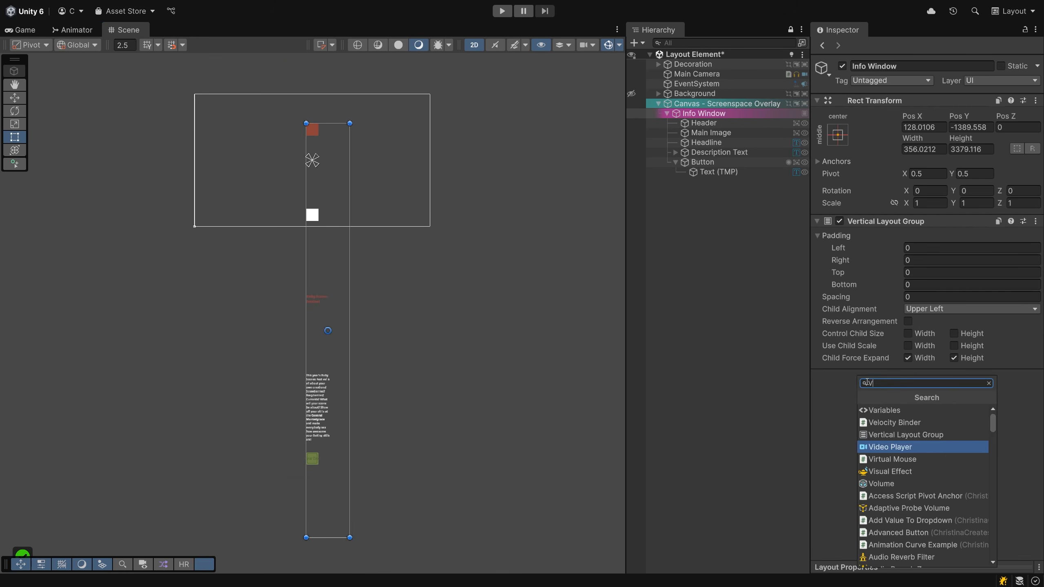
text(isuali)
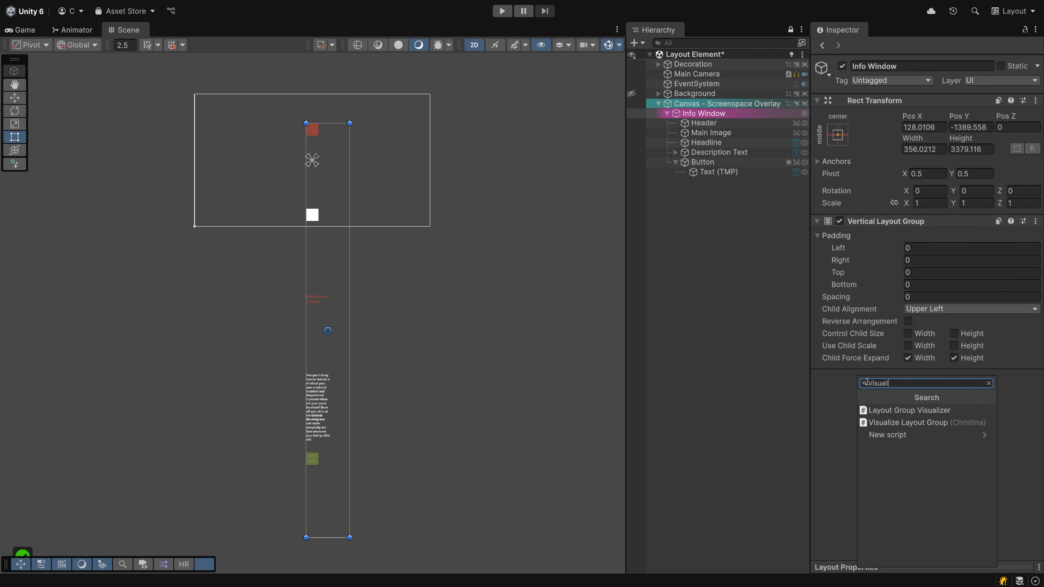
double_click(866, 381)
key(Down)
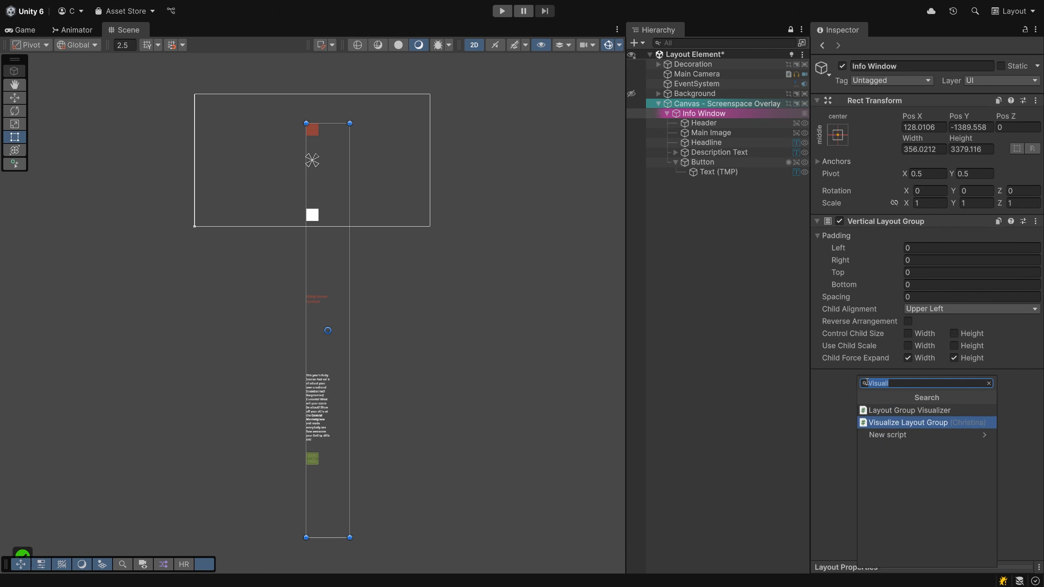
key(Return)
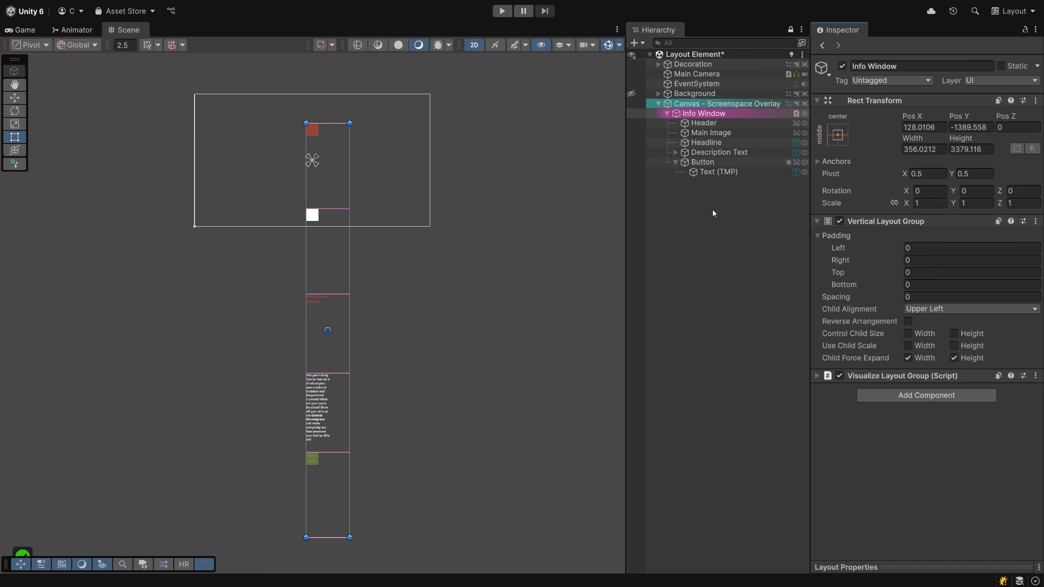
Examine the layout group's visualized child areas with Info Window deselected, then reselect Info Window
click(714, 234)
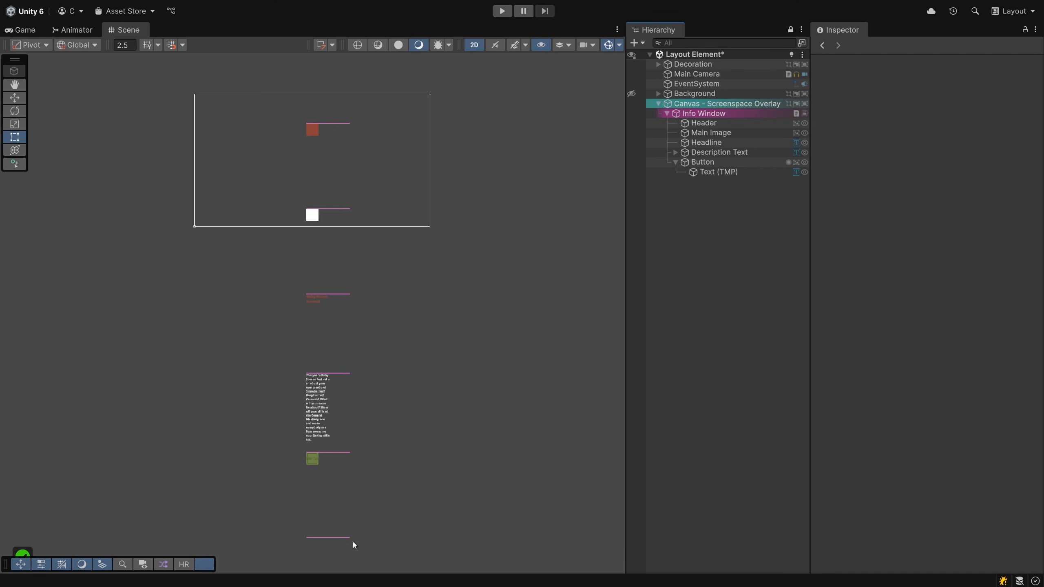
click(704, 113)
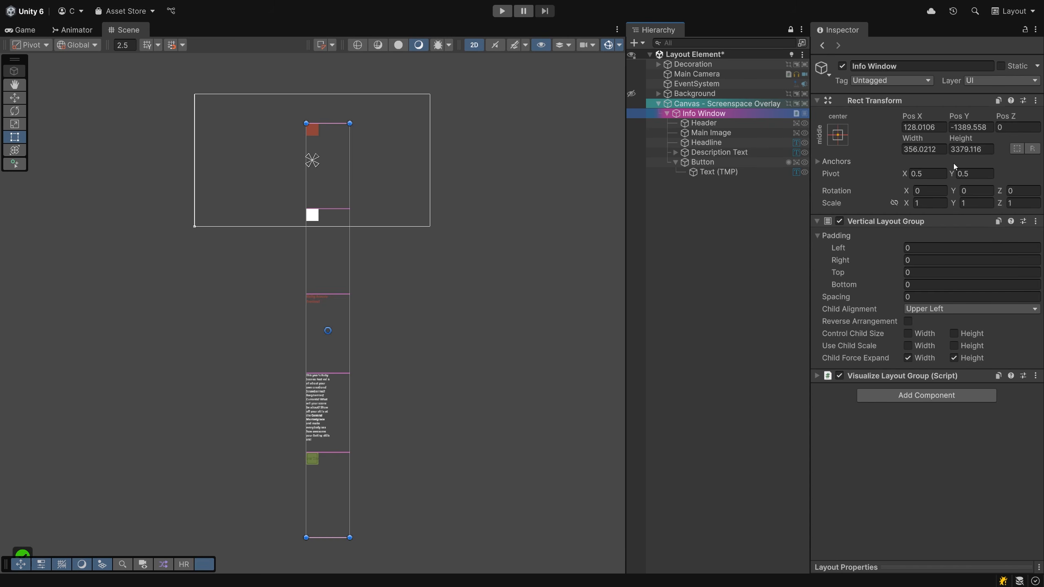
click(703, 113)
click(700, 205)
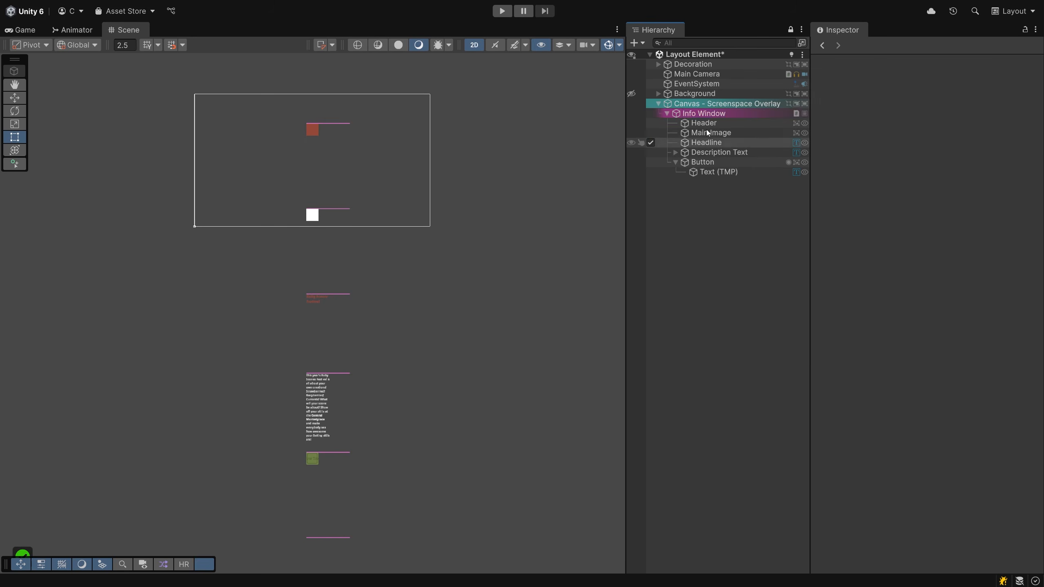
click(705, 114)
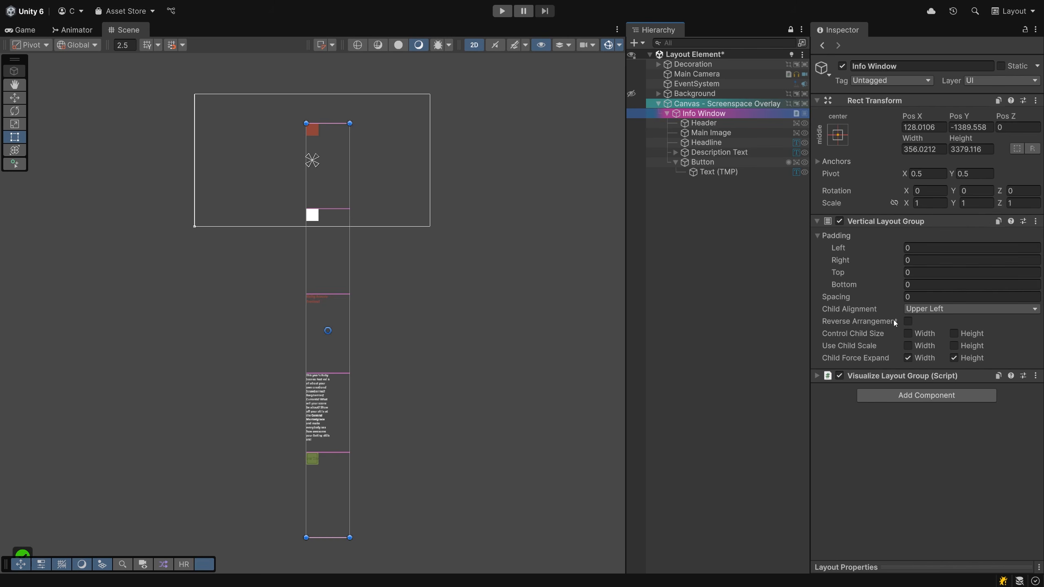
Try Upper Center, Upper Right, Middle Center and Lower Right as Info Window's Child Alignment, then restore Upper Left
scroll(472, 293, up, 3)
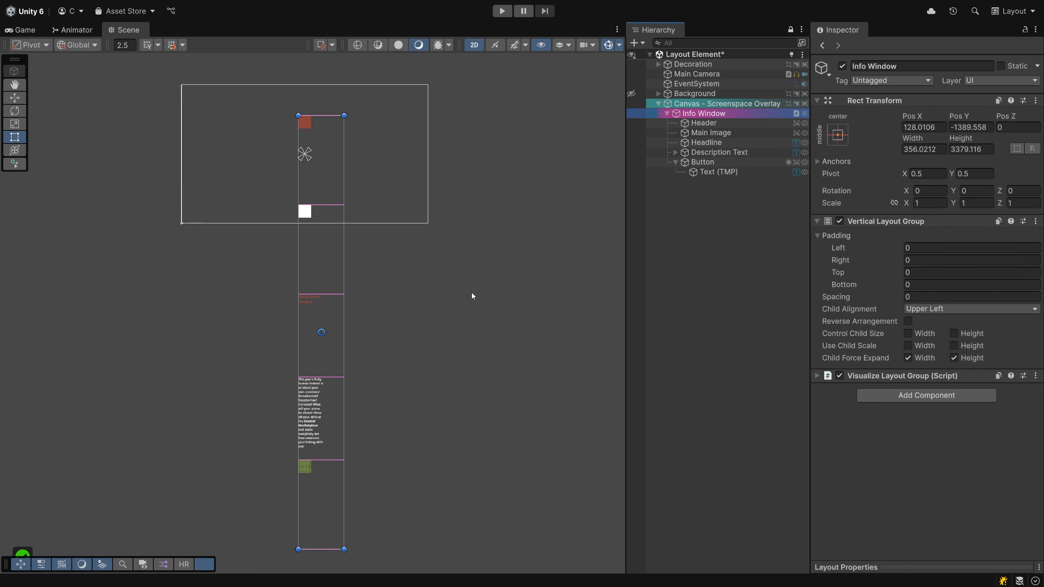
click(947, 309)
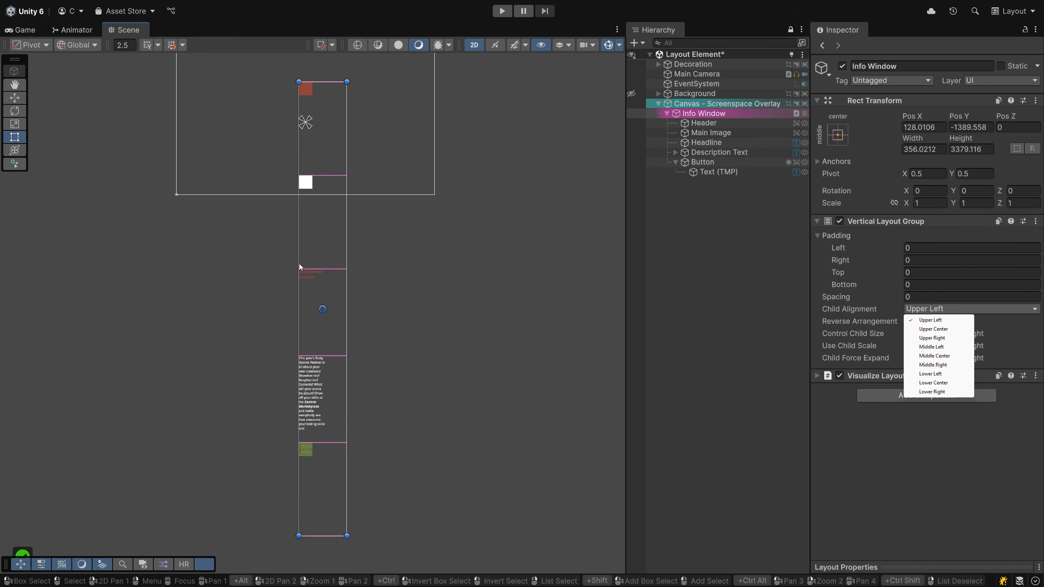
click(936, 330)
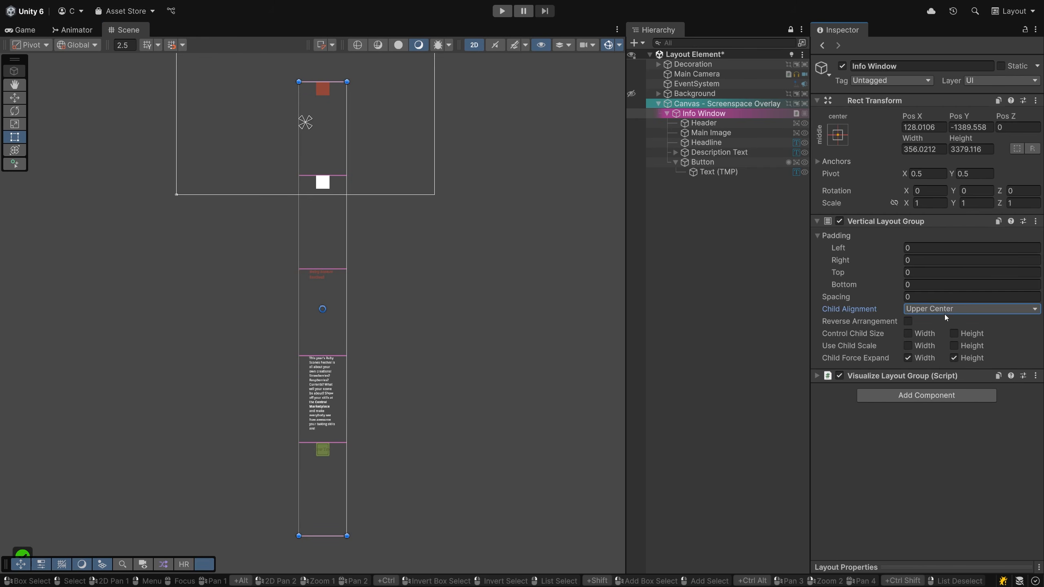
click(944, 311)
click(941, 338)
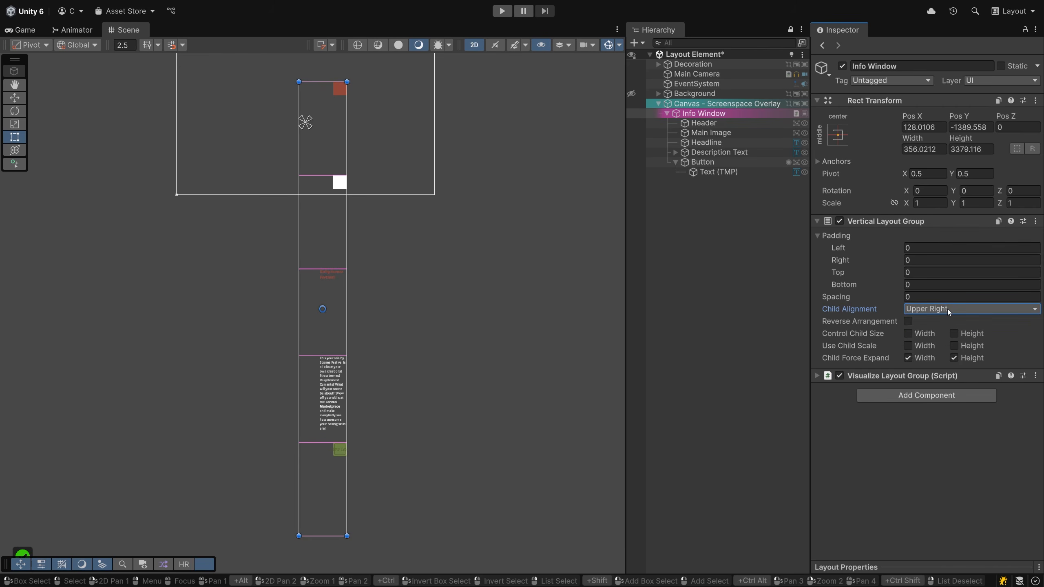
click(947, 309)
click(947, 355)
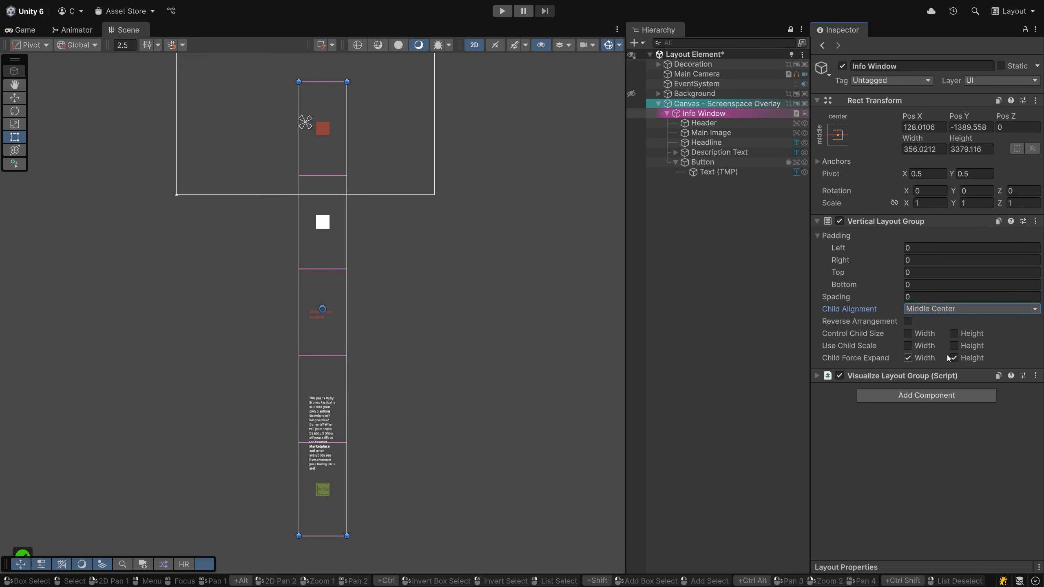
click(944, 308)
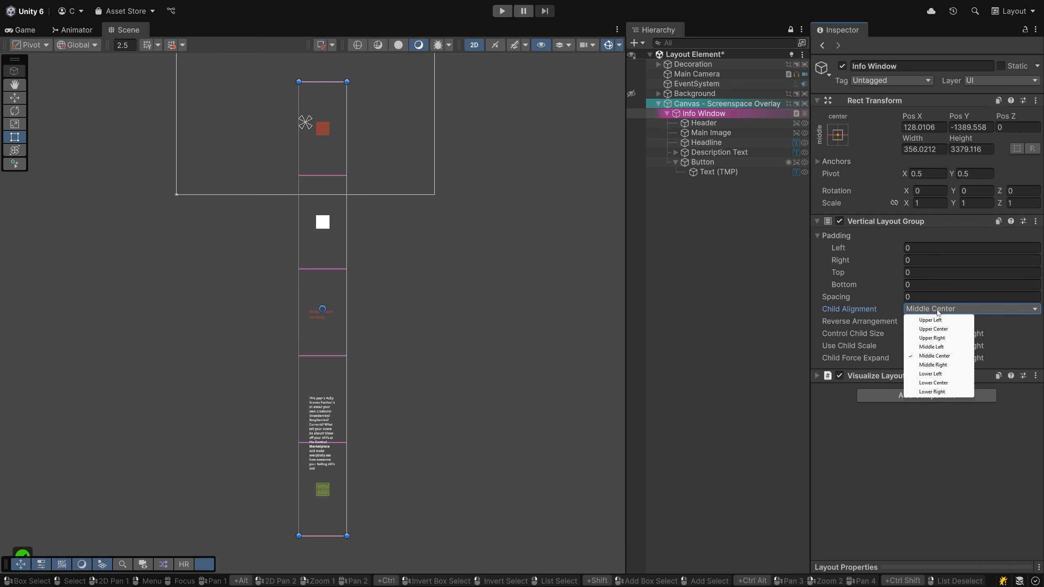
click(926, 393)
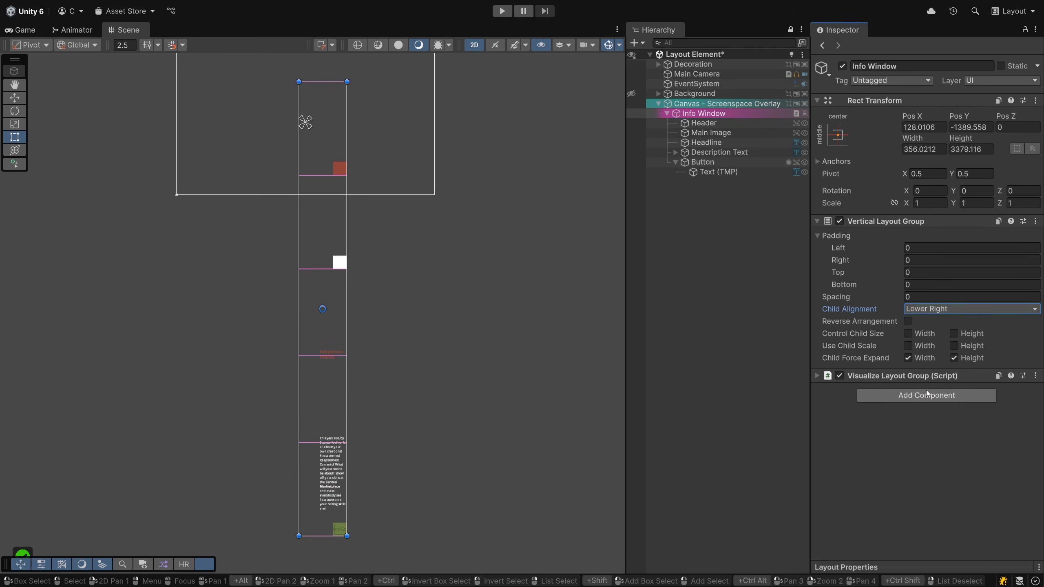
click(921, 311)
click(926, 322)
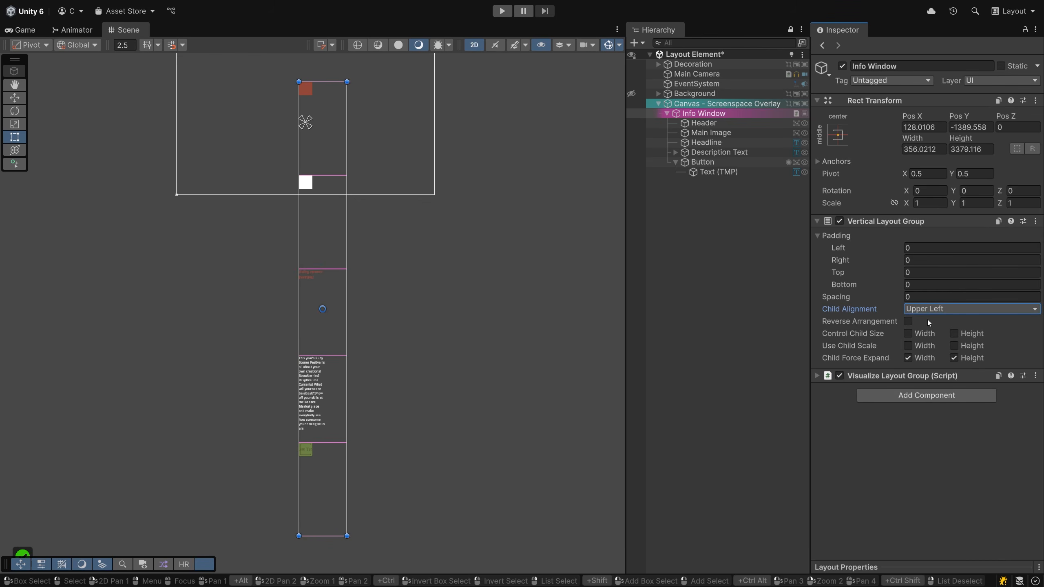
Shorten Info Window from its lower edge to a height of about 1817
click(333, 537)
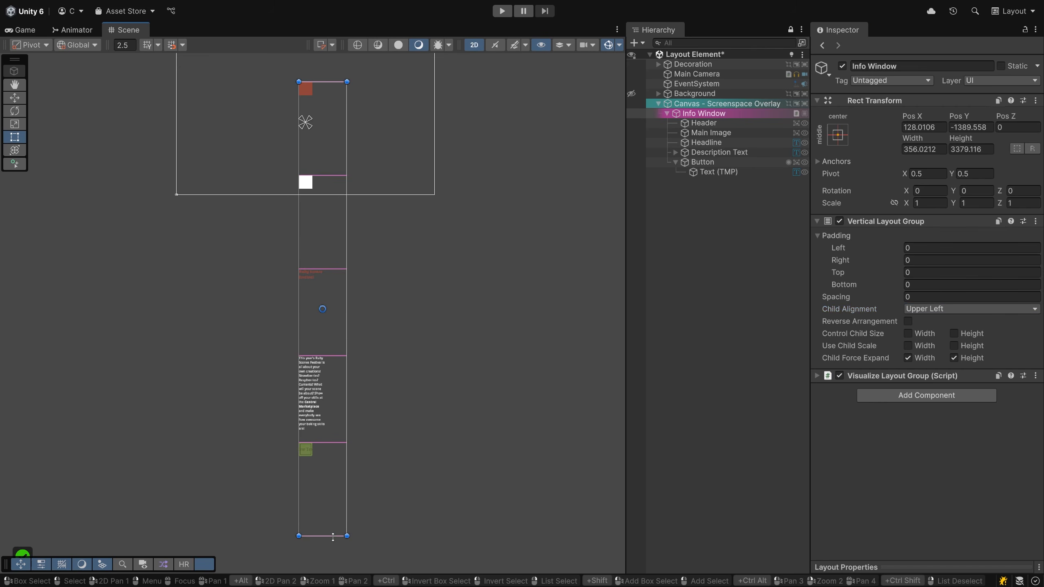
drag(332, 537, 324, 326)
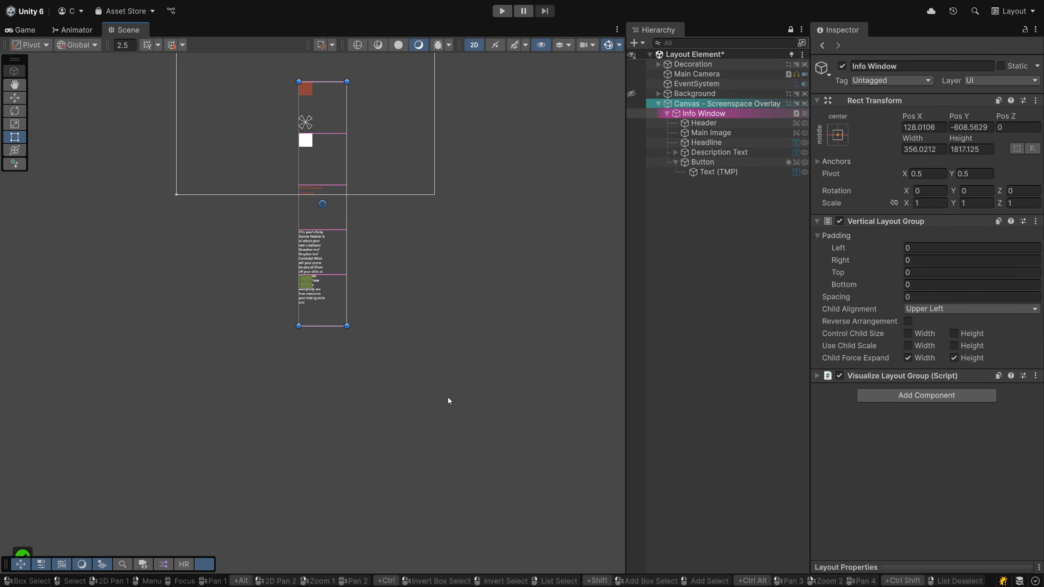
scroll(421, 342, up, 5)
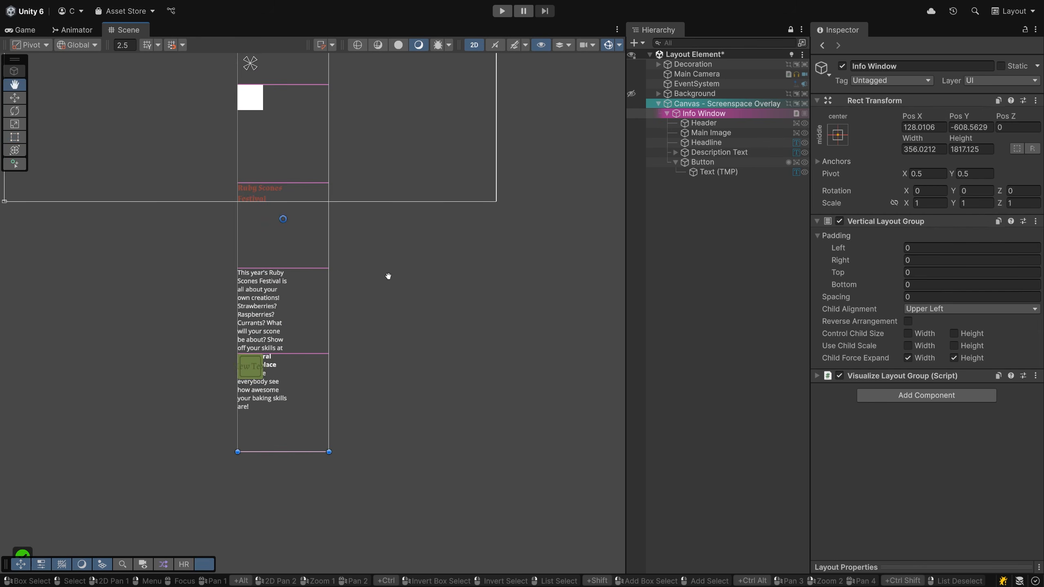
middle_drag(388, 276, 442, 361)
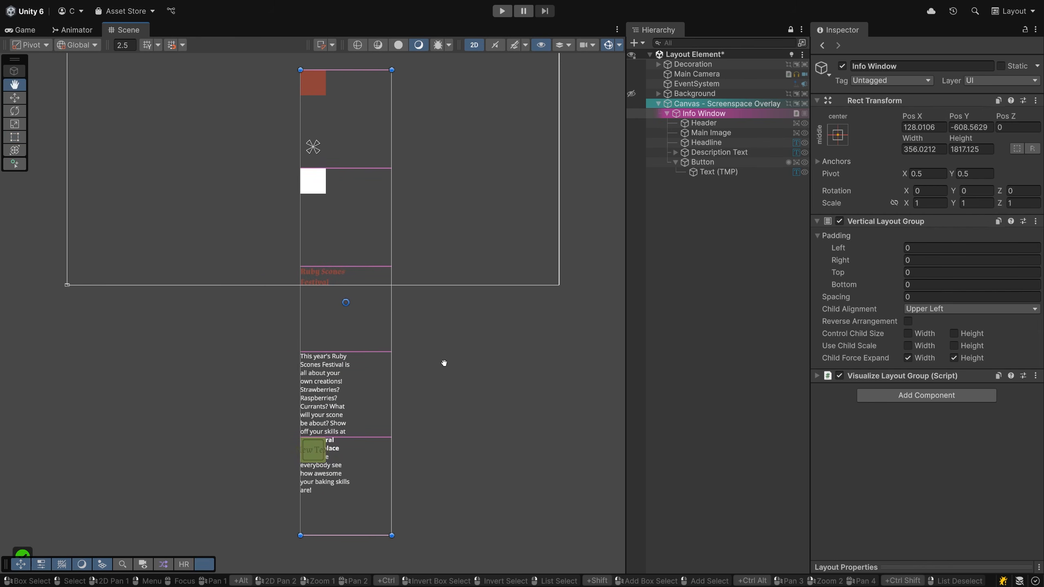
Select Header and display its Layout Properties in the Inspector preview to review its minimum, preferred and flexible sizes
click(710, 123)
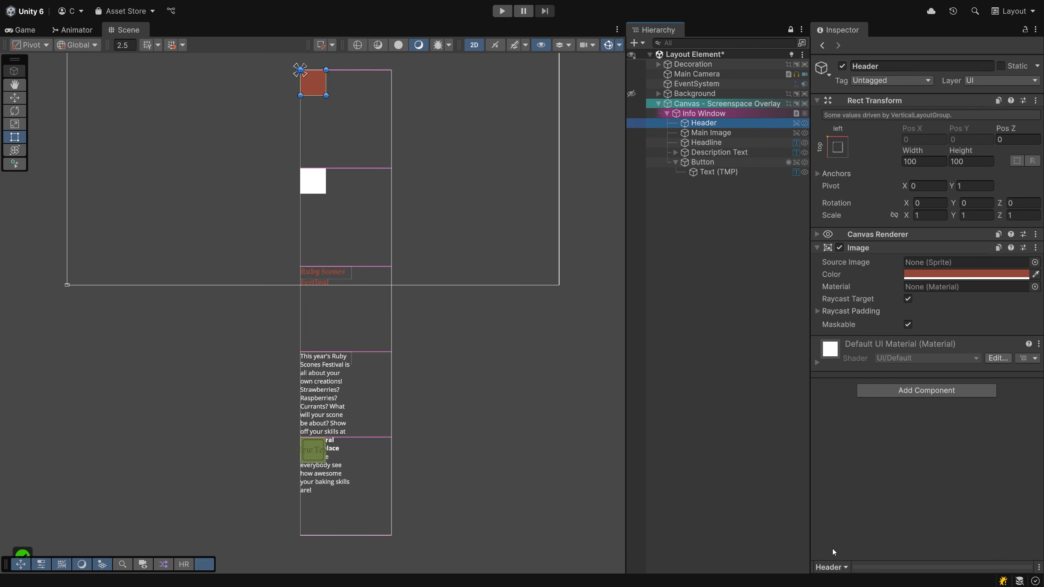
click(870, 567)
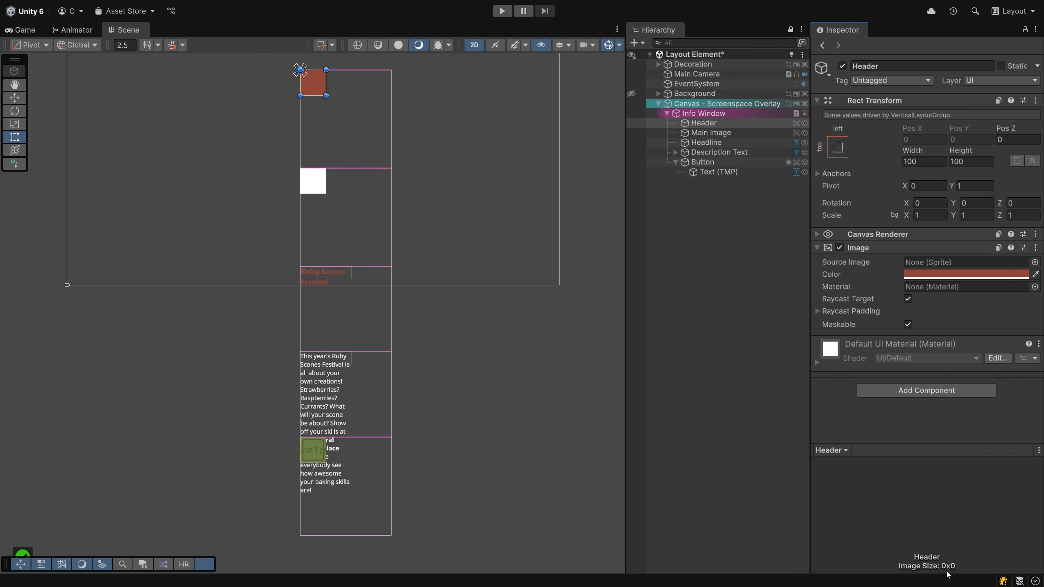
click(830, 450)
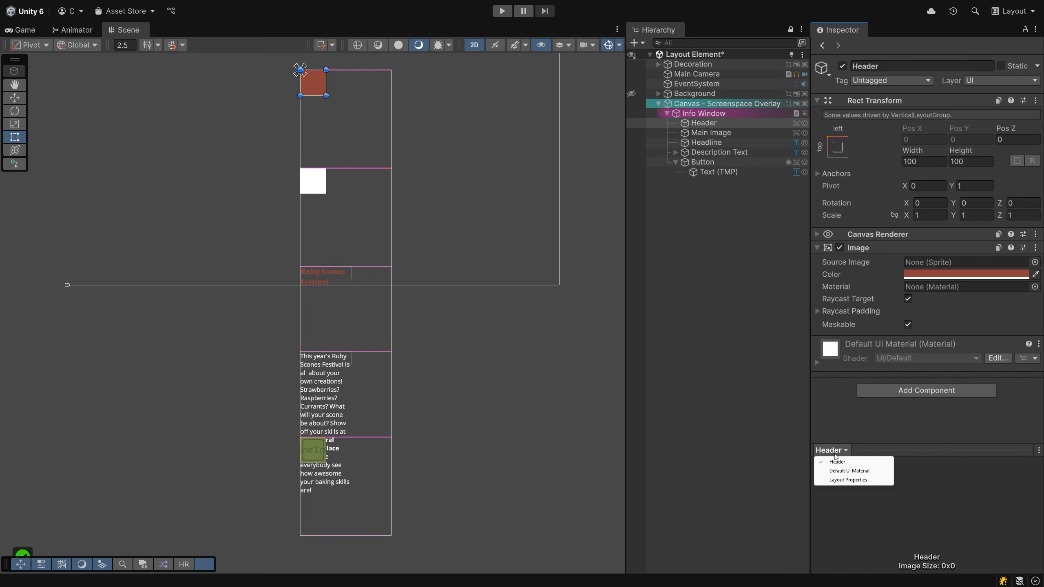
click(866, 481)
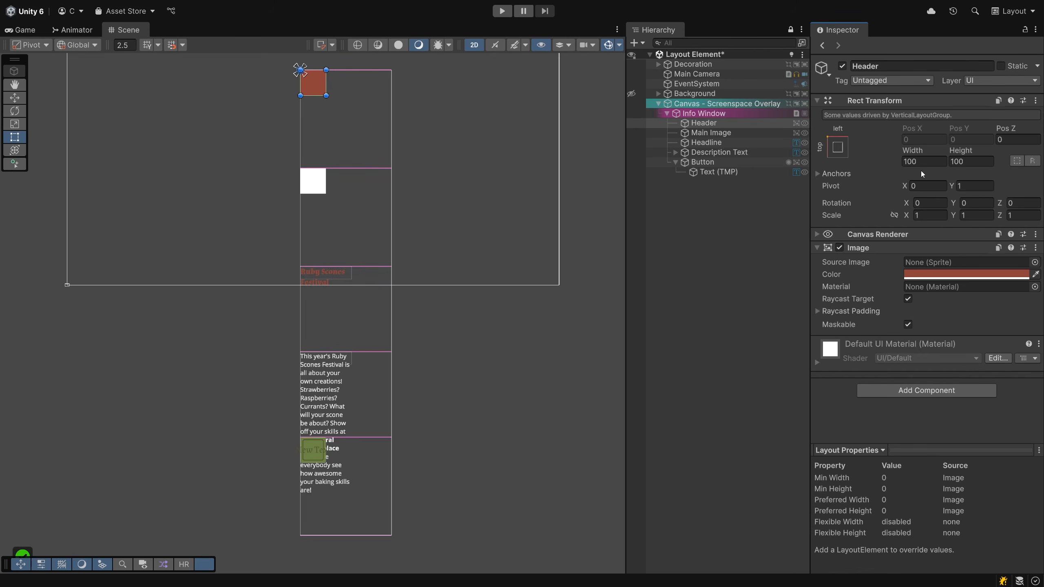
Select Main Image and display its Layout Properties to review its preferred width and height
click(706, 137)
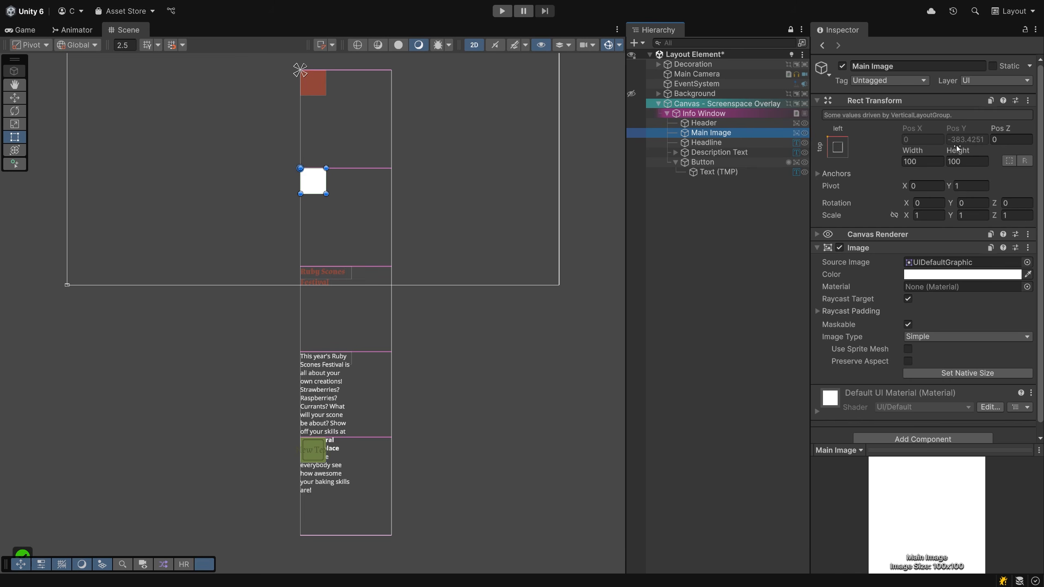
click(838, 450)
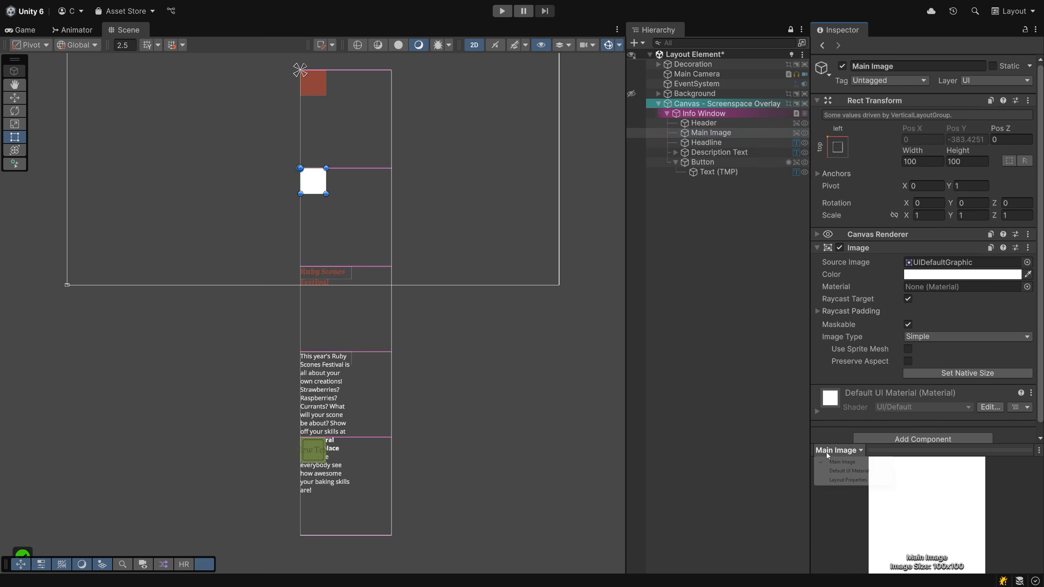
click(844, 480)
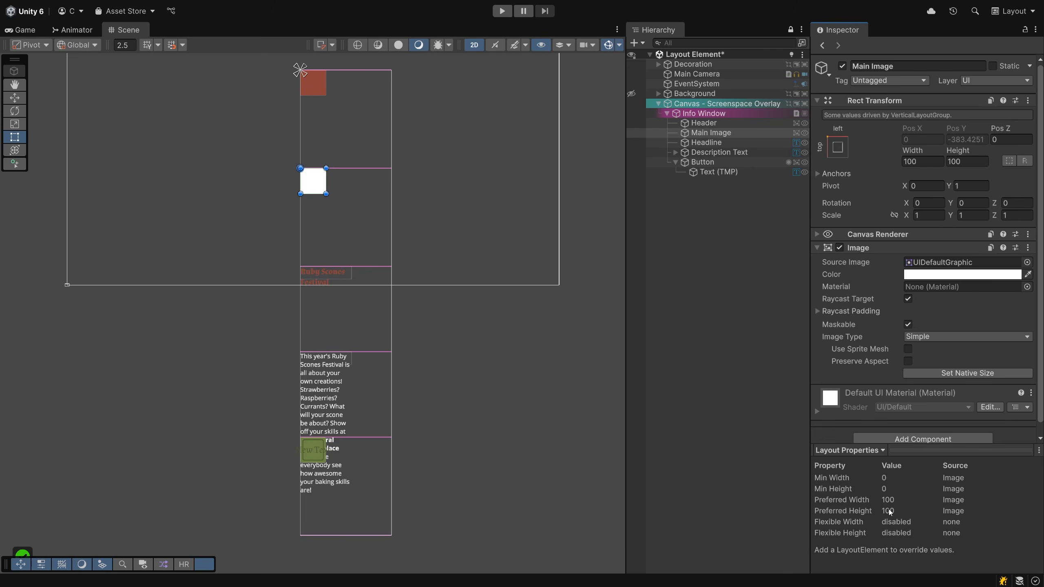
Set Headline's width to its preferred width of 291.44
click(706, 142)
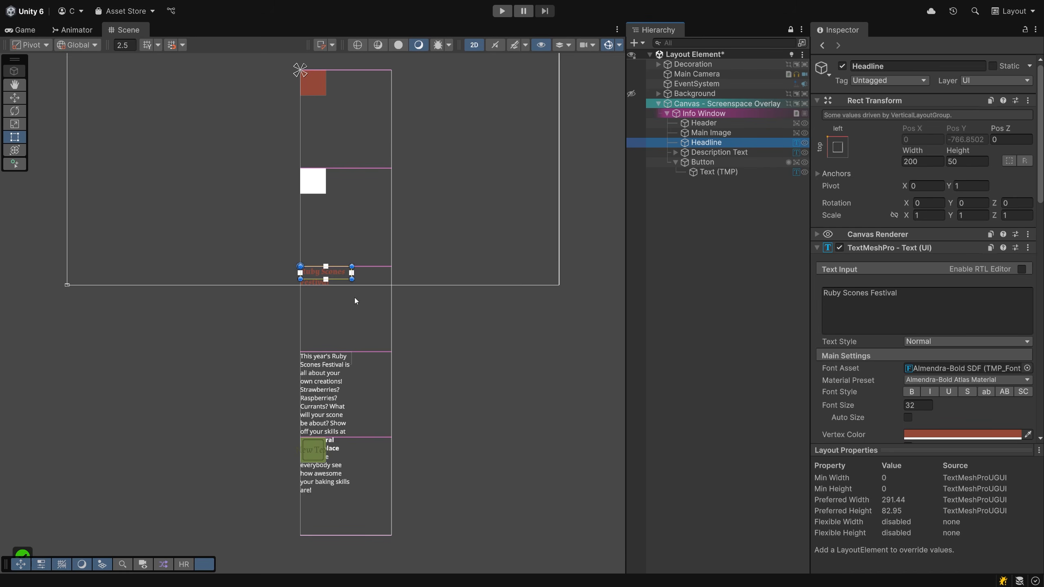
scroll(331, 275, up, 10)
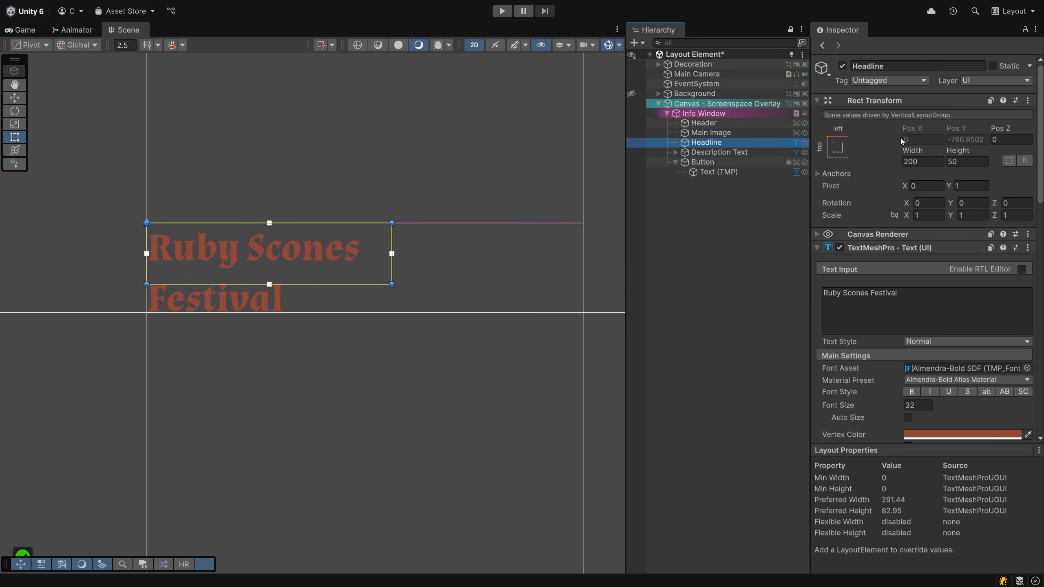
click(925, 164)
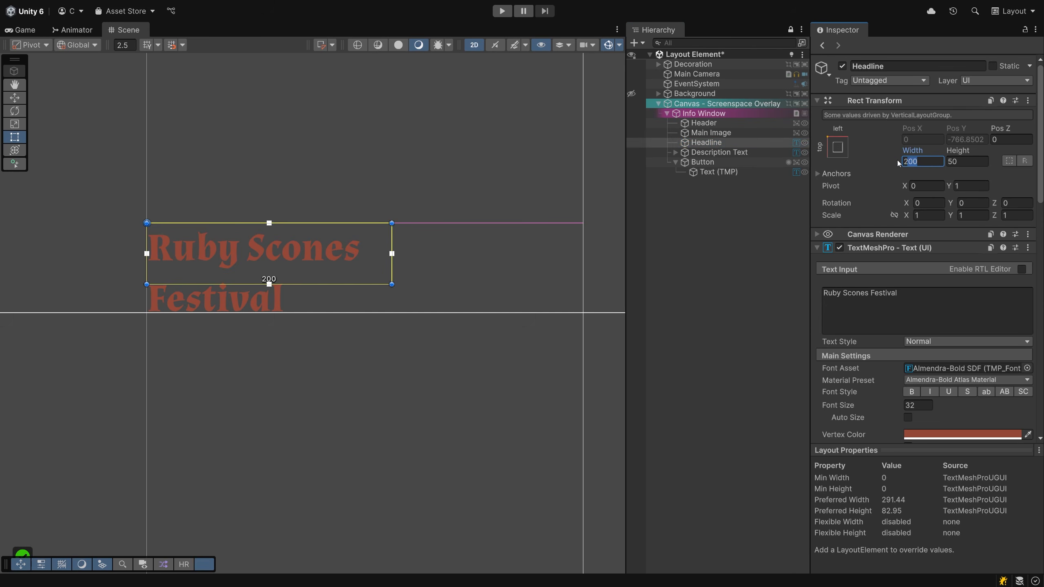
text(29)
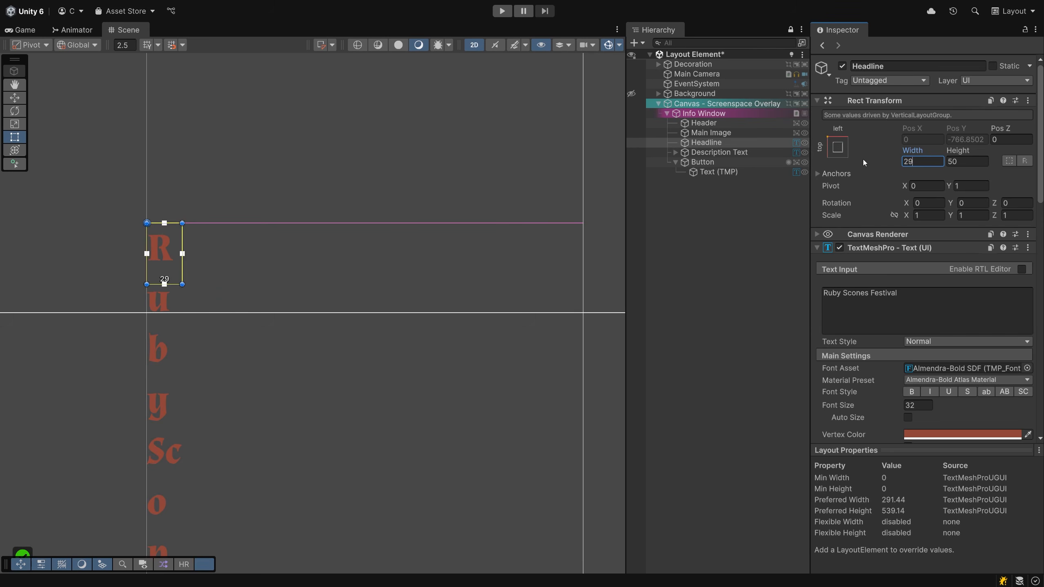
text(1,44)
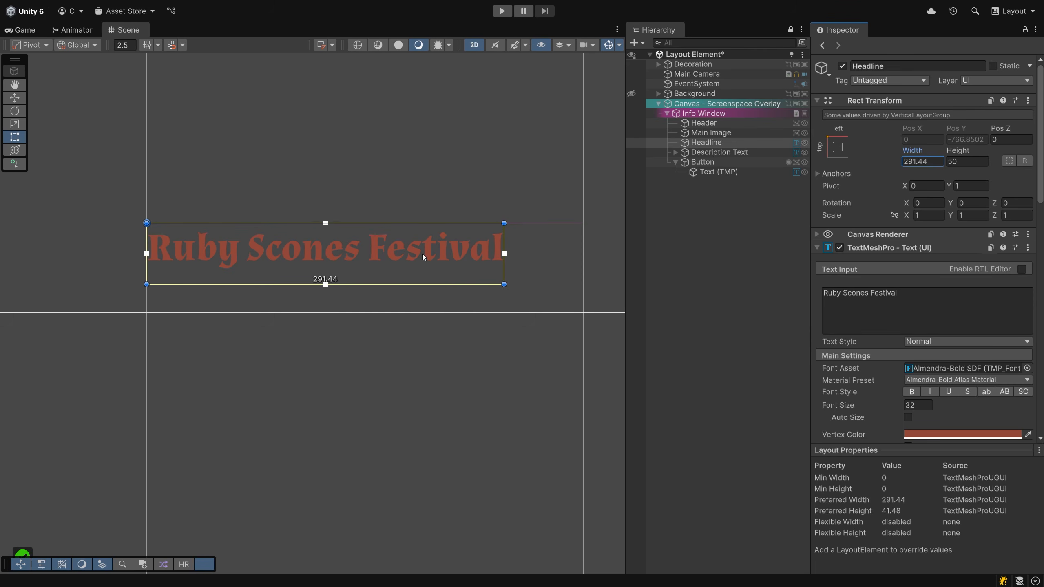
Select Description Text and review its Layout Properties alongside its text overflow in the scene
scroll(415, 257, down, 5)
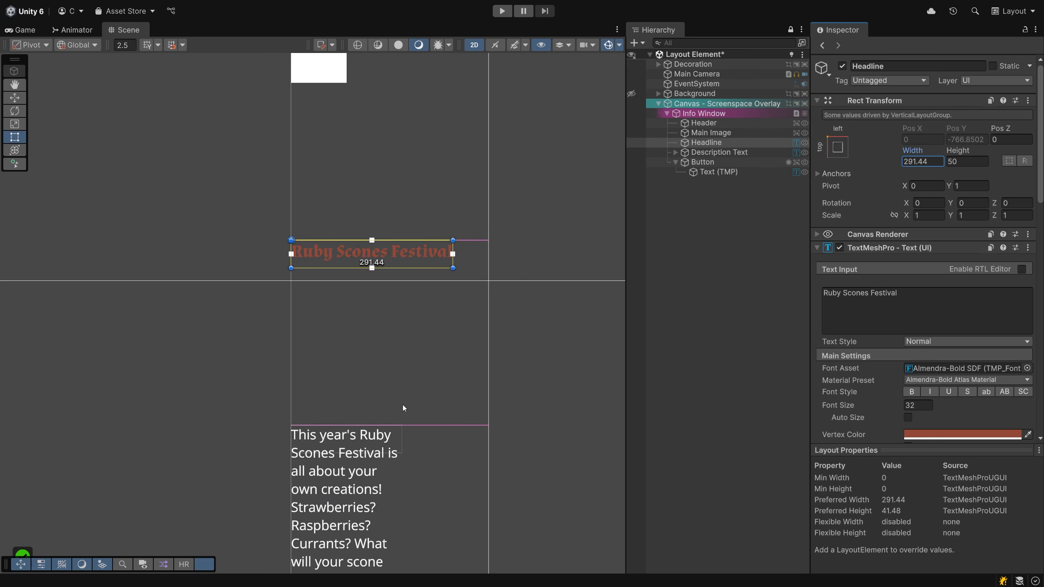
middle_drag(399, 408, 398, 202)
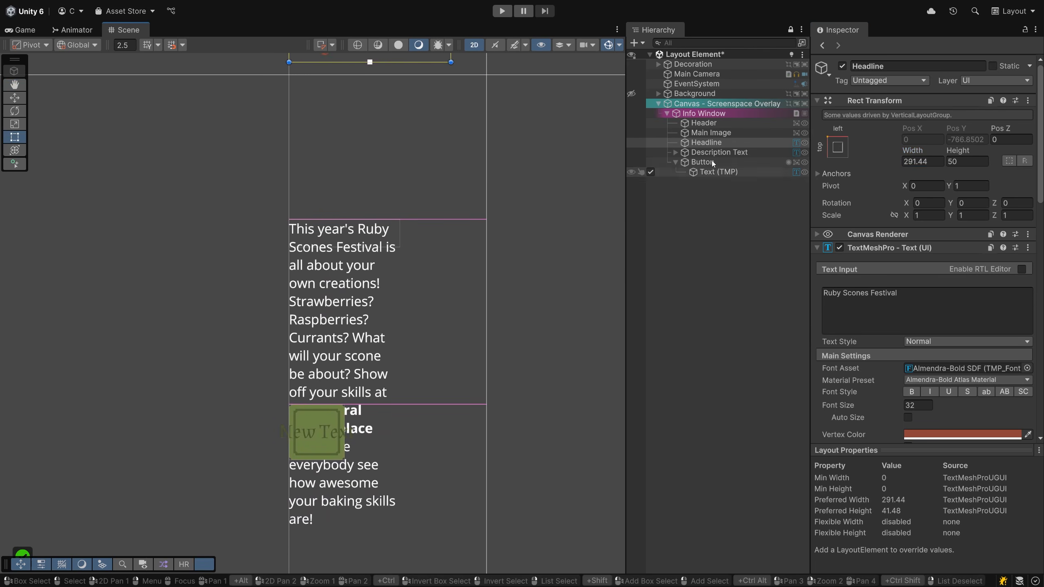
click(706, 152)
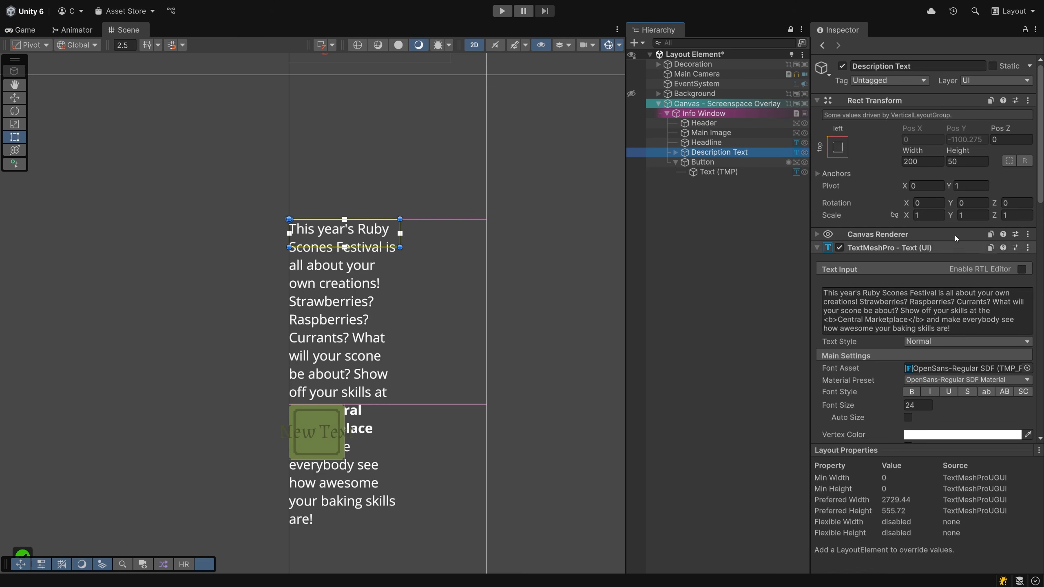
Try Description Text at its preferred width of 2729.44, inspect the resulting single line, and undo the width change
click(929, 161)
text(2729)
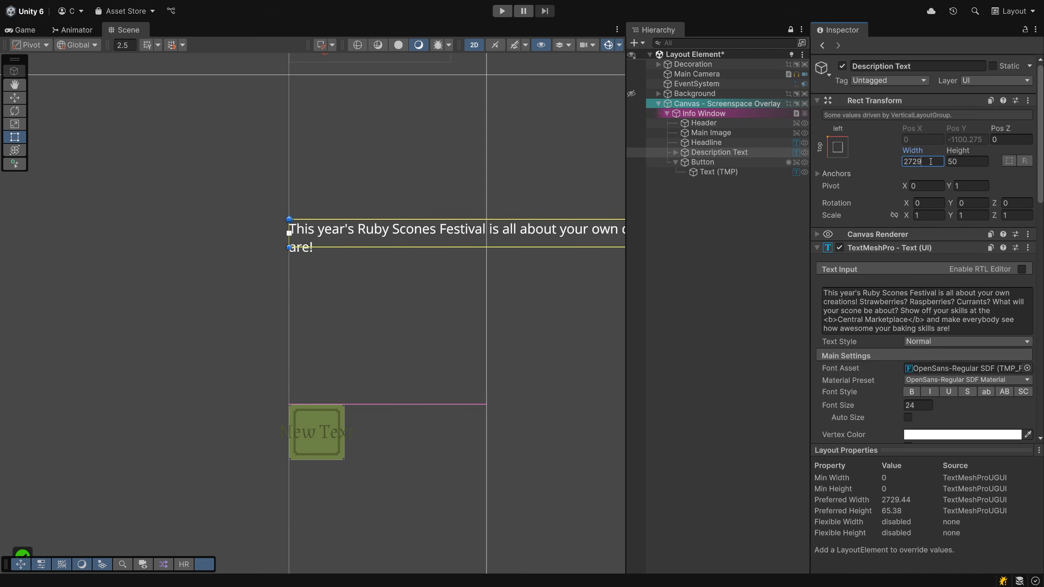
text(.44)
scroll(133, 266, down, 5)
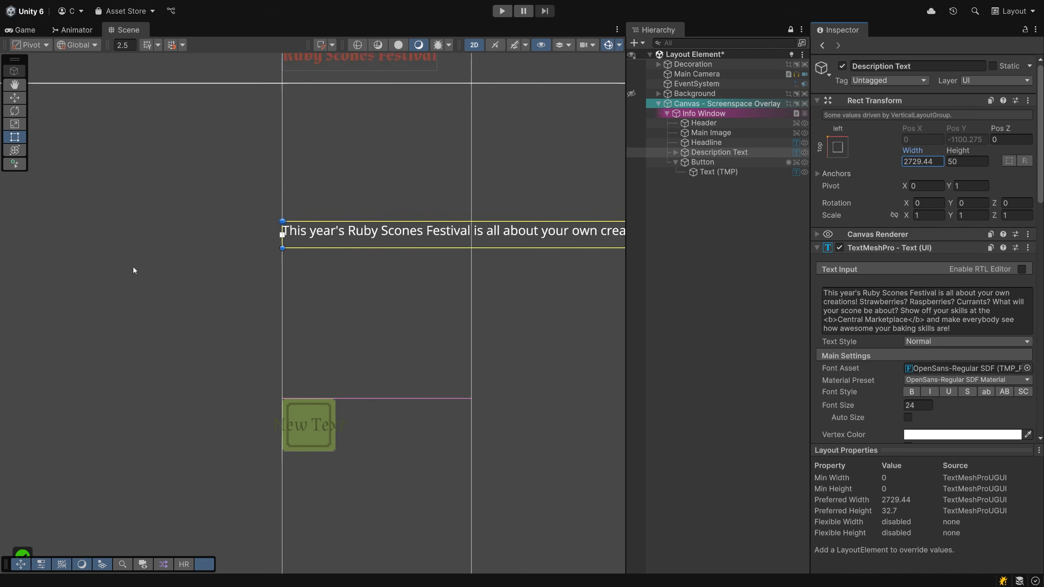
scroll(168, 272, down, 3)
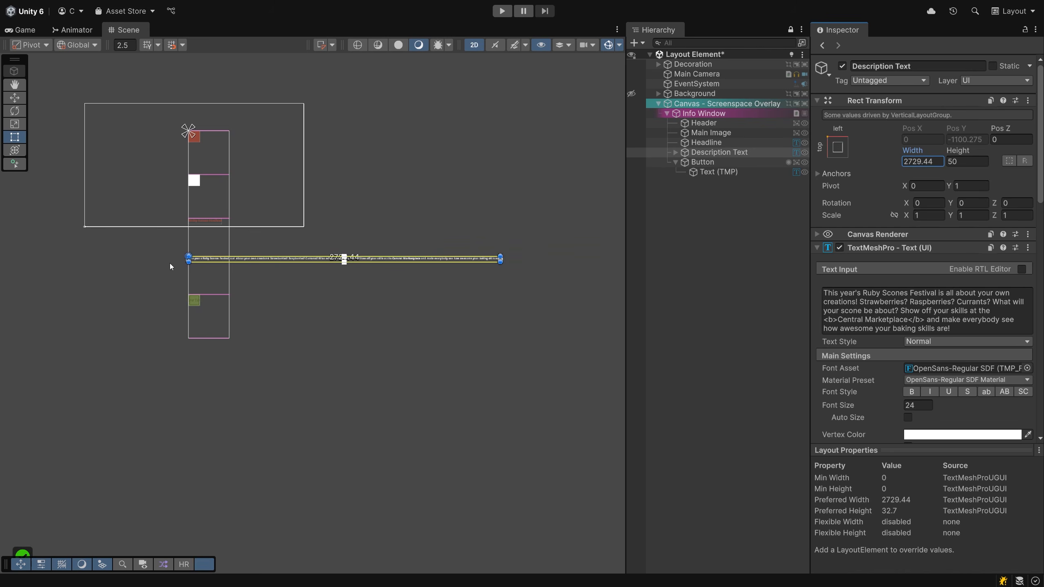
scroll(179, 251, up, 10)
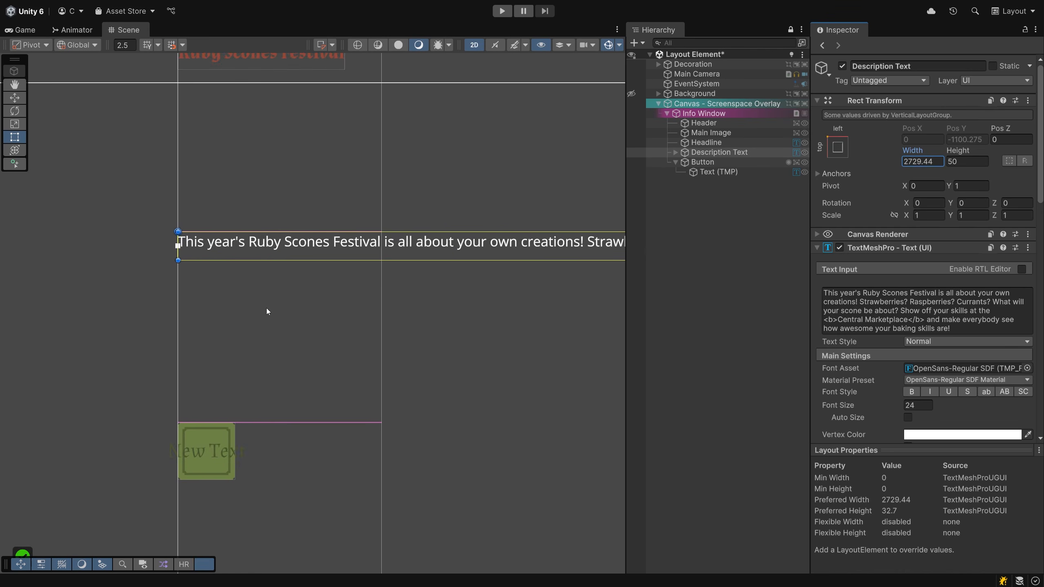
key(ctrl+z)
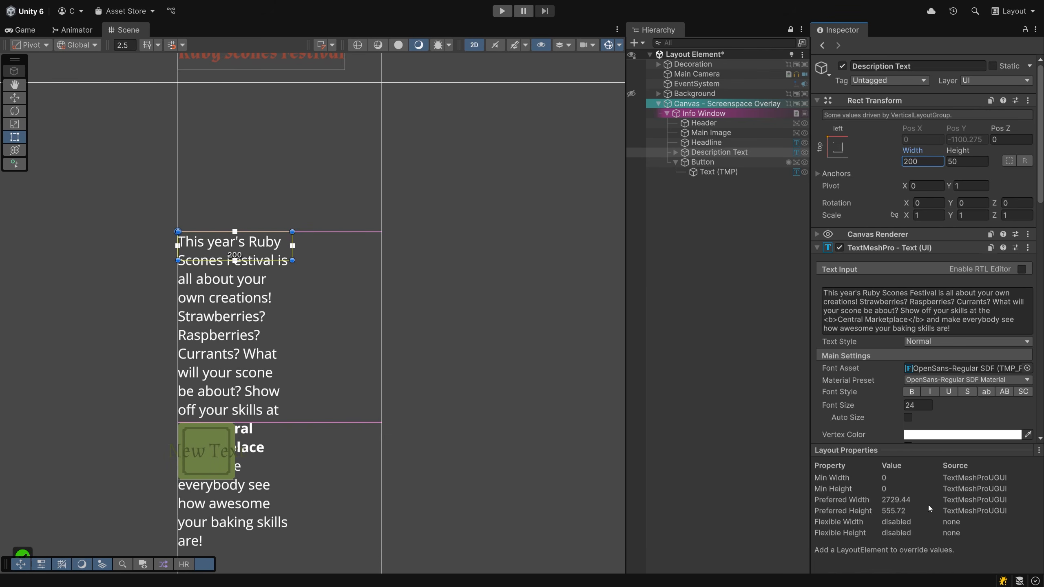
Set Description Text's height to 555.8 so its frame encloses the overflowing text
click(975, 158)
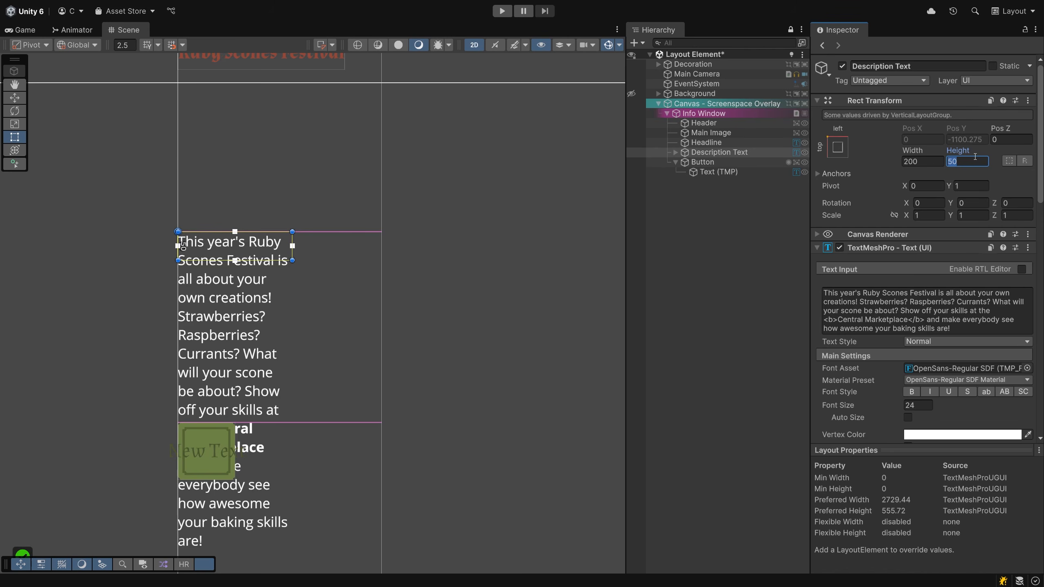
text(555.8)
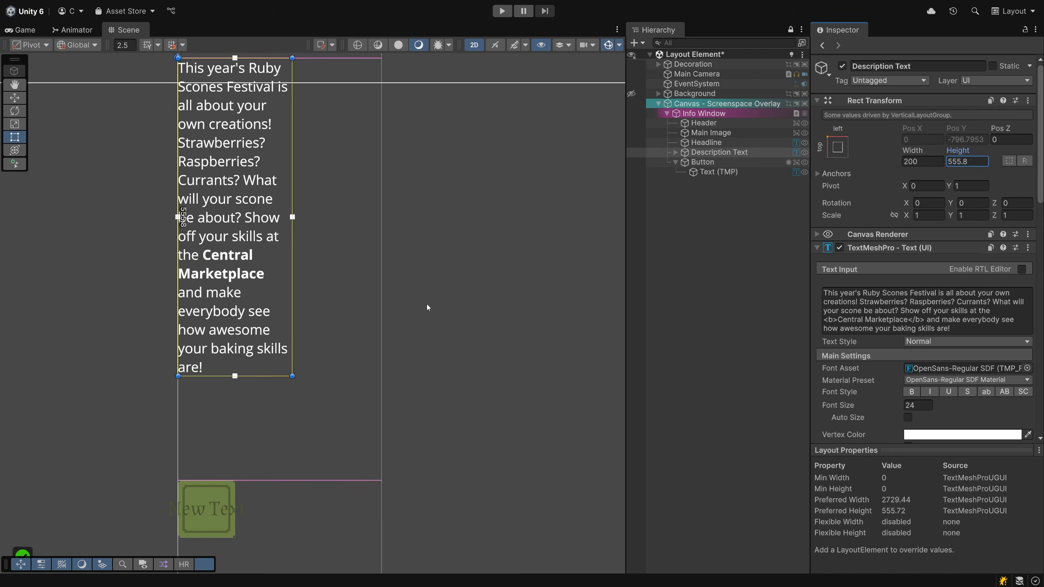
scroll(425, 306, down, 3)
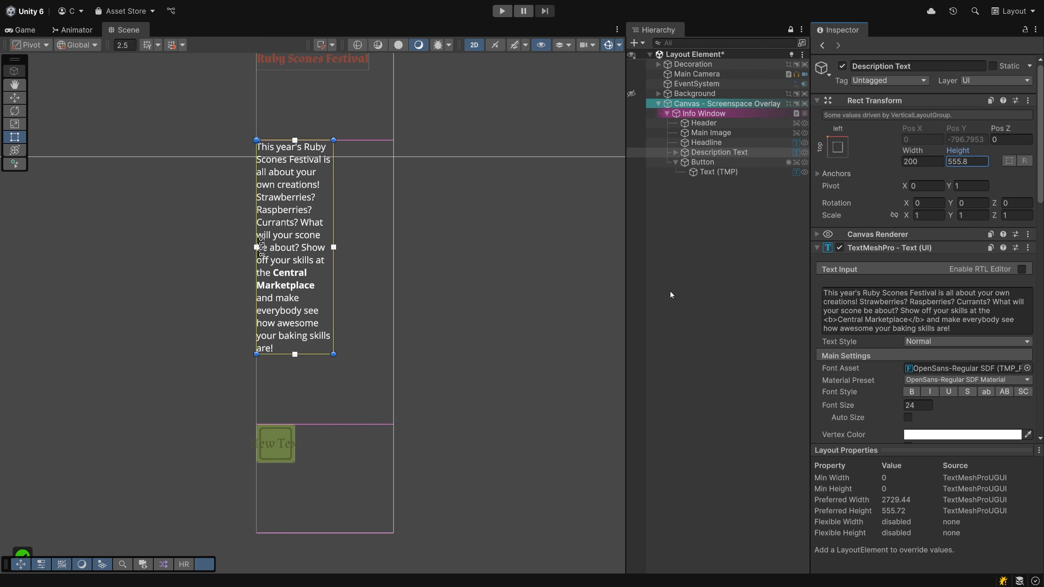
Set Button's width to 250 and its height to 50
click(712, 161)
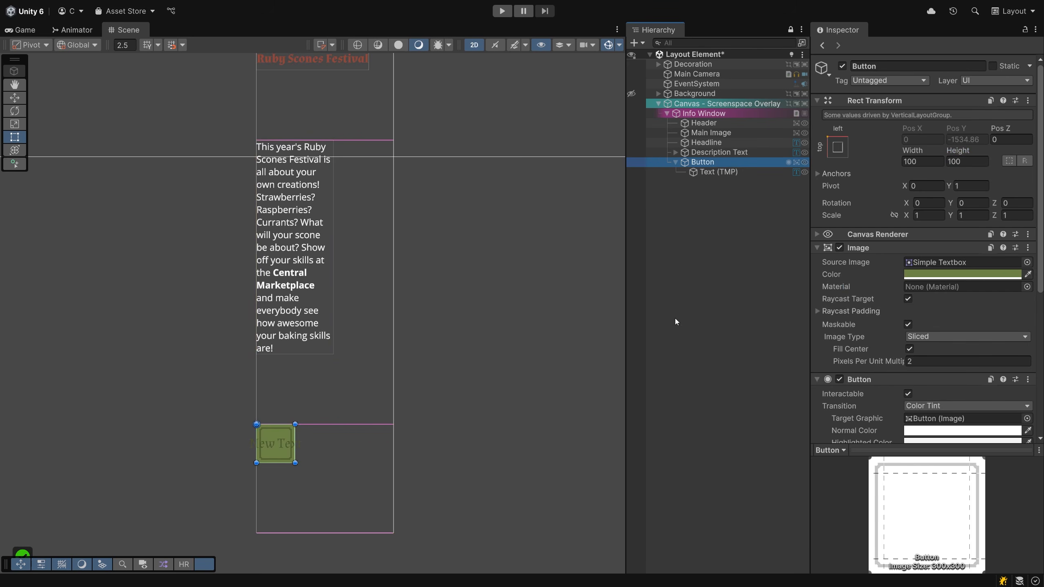
click(816, 379)
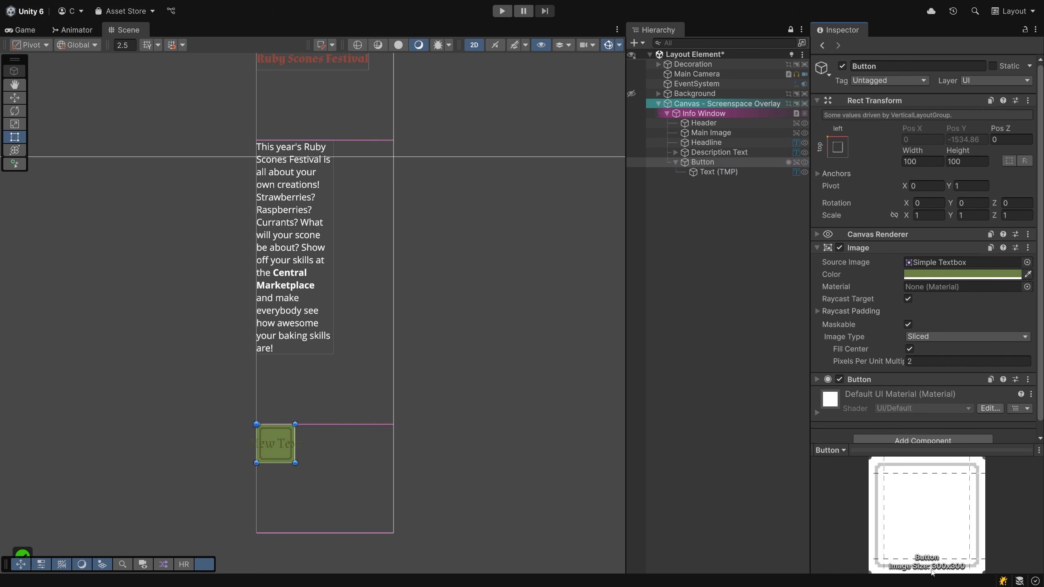
click(923, 161)
text(250)
key(Tab)
text(50)
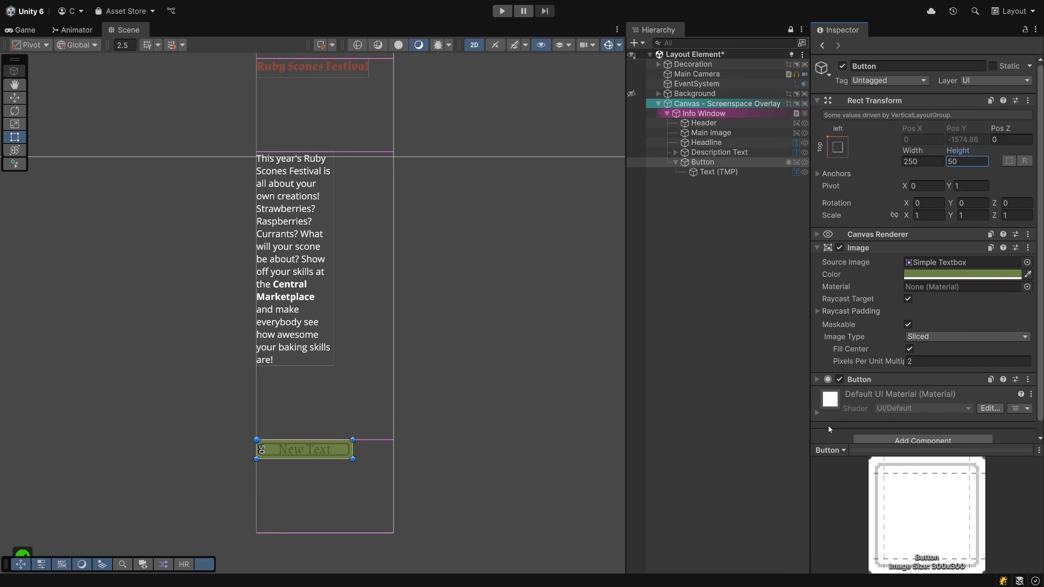
Shrink Info Window from its lower edge to about 911 high, close to its minimum height
click(703, 113)
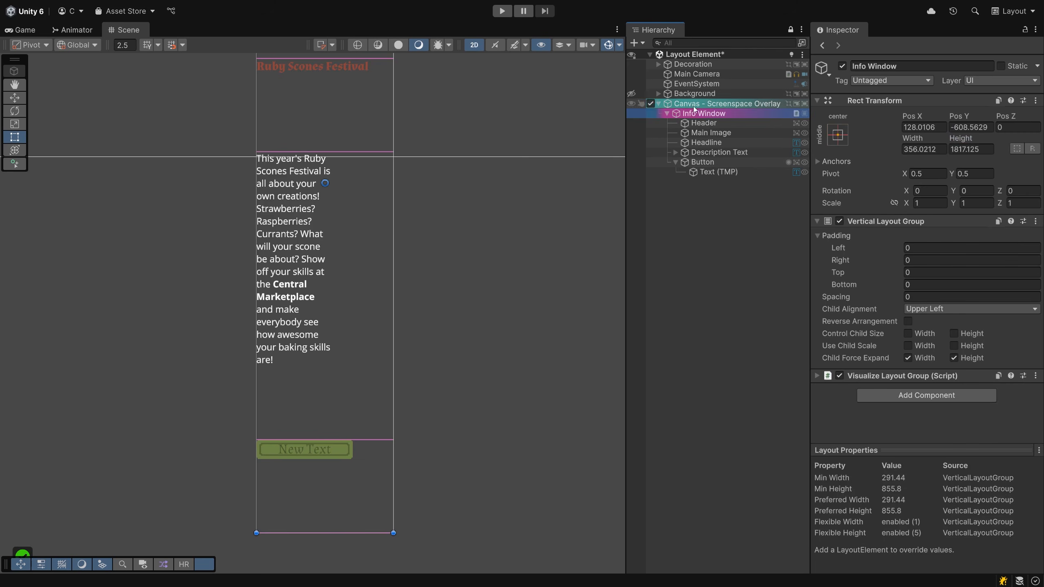
scroll(381, 311, down, 6)
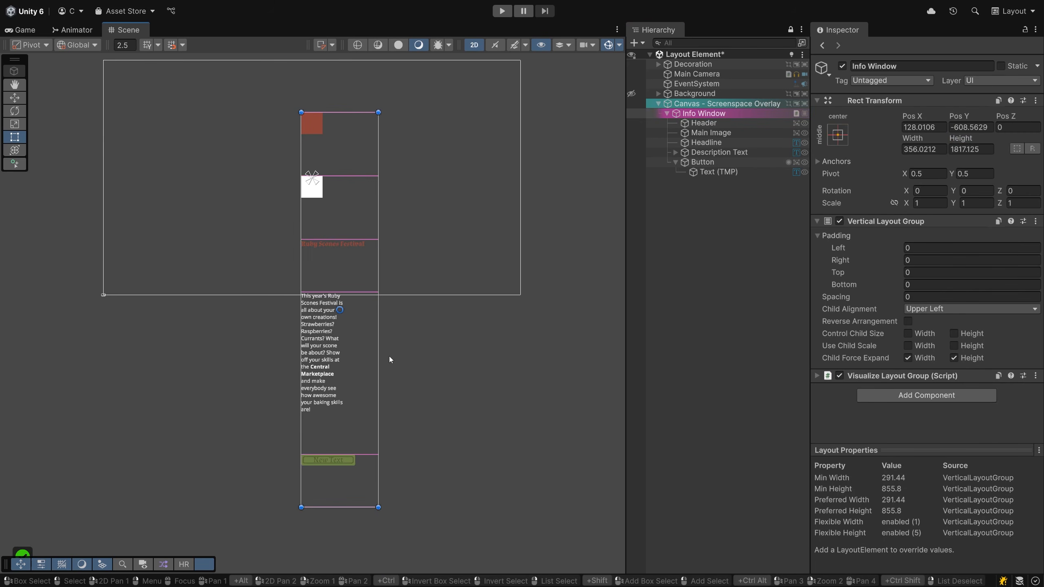
drag(339, 518, 357, 321)
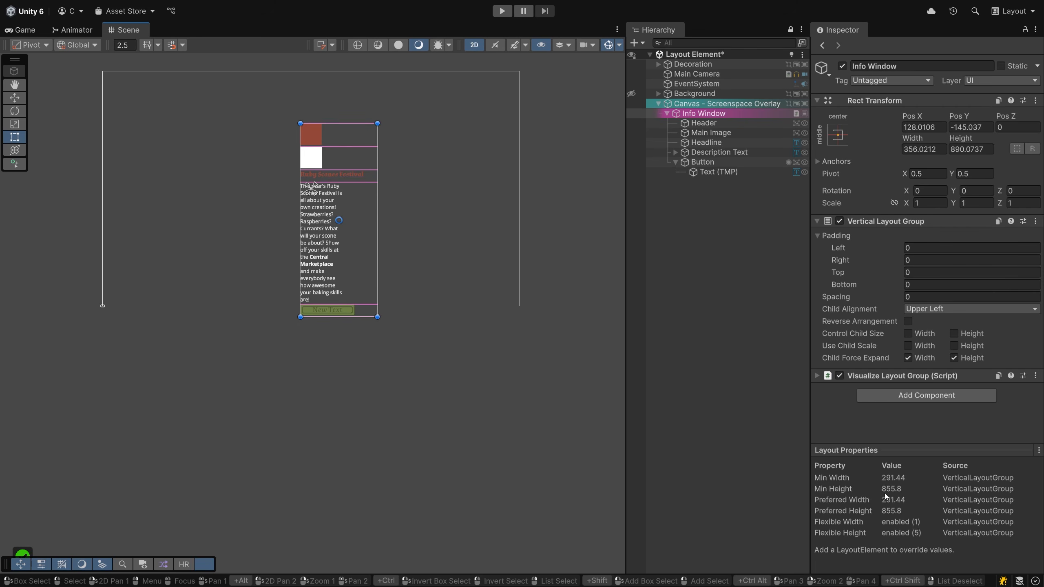
scroll(396, 315, up, 3)
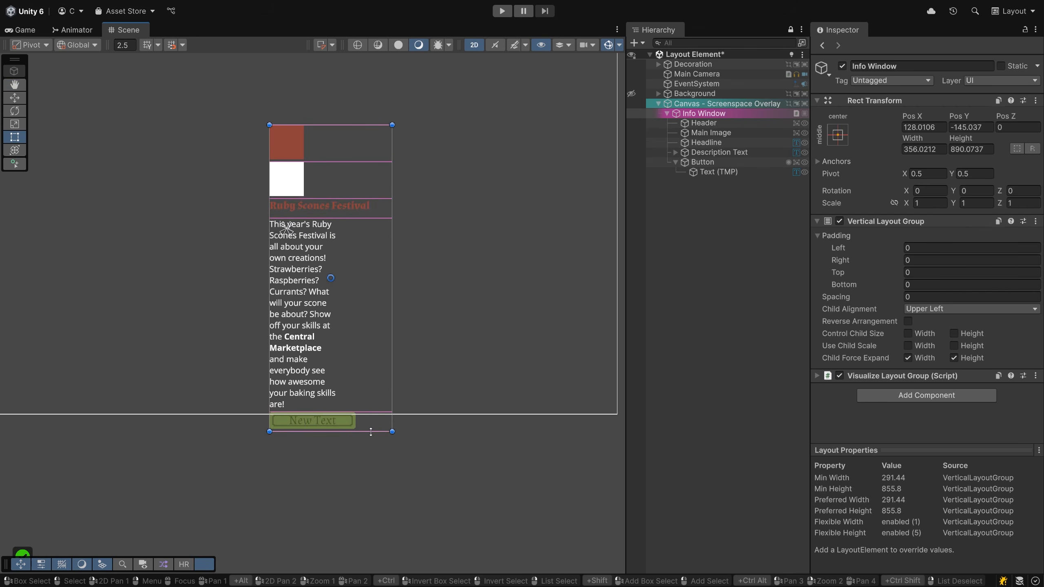
mouse_move(371, 431)
mouse_down()
mouse_move(370, 466)
mouse_move(367, 422)
mouse_move(375, 439)
mouse_up()
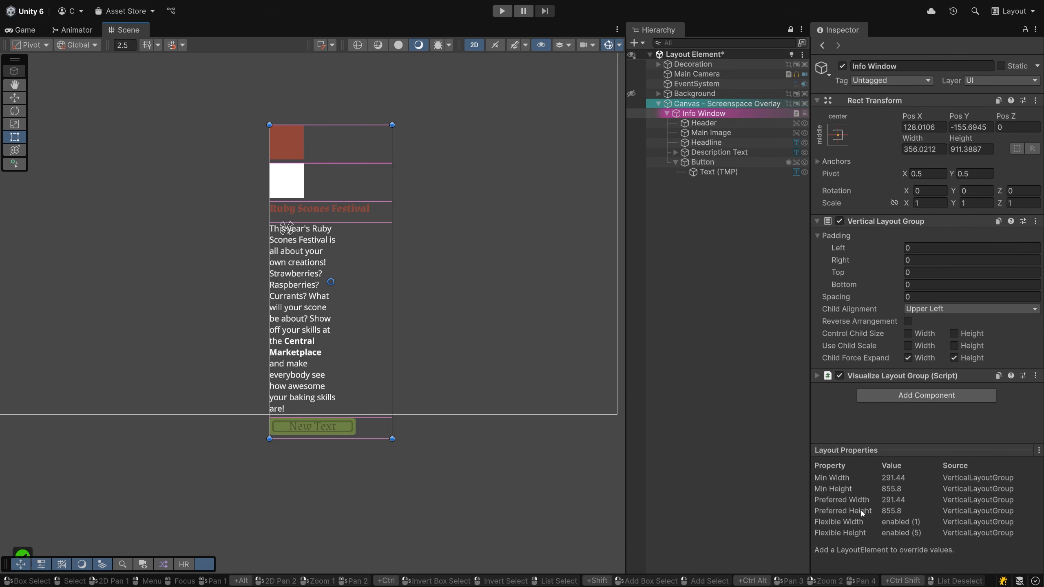
Stretch Info Window to about 1226 high and turn off Child Force Expand for height in its Vertical Layout Group
click(732, 152)
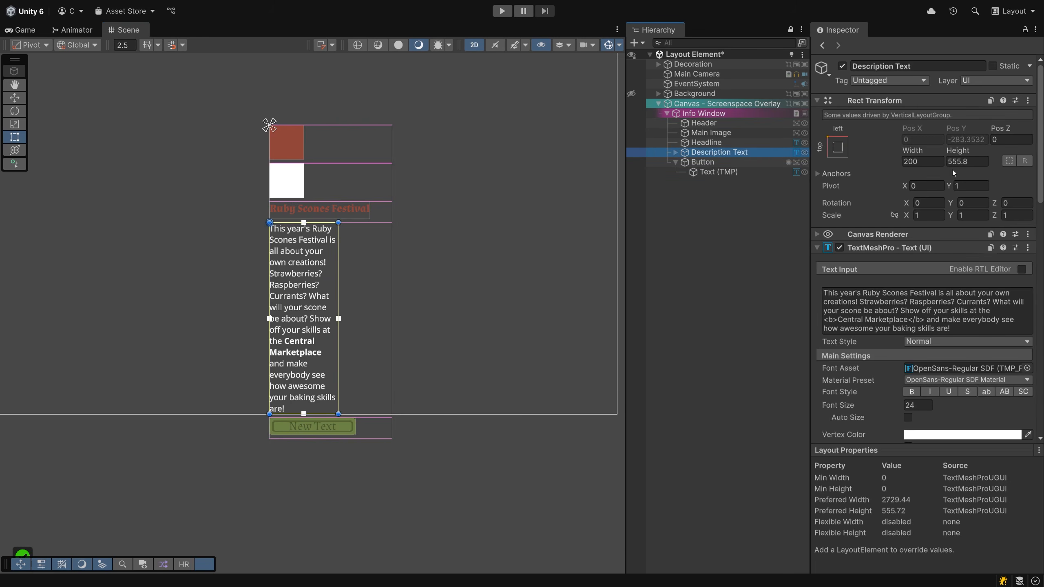
click(703, 114)
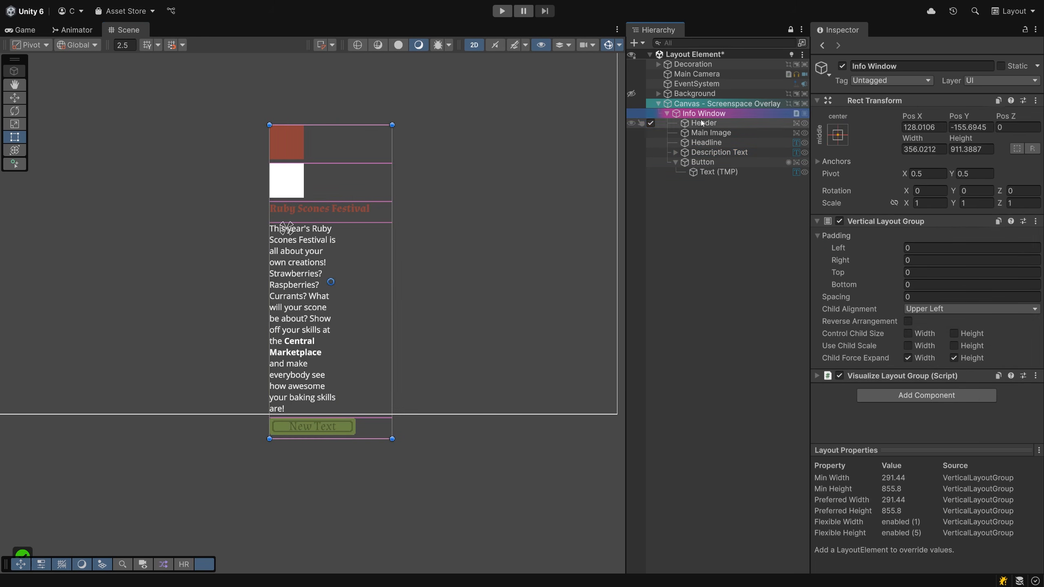
click(953, 358)
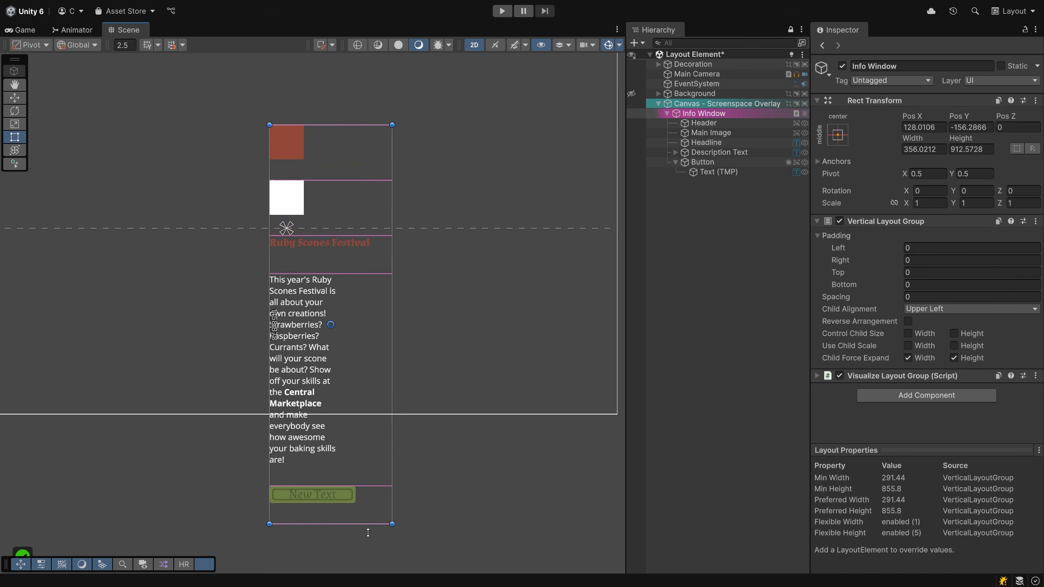
click(953, 358)
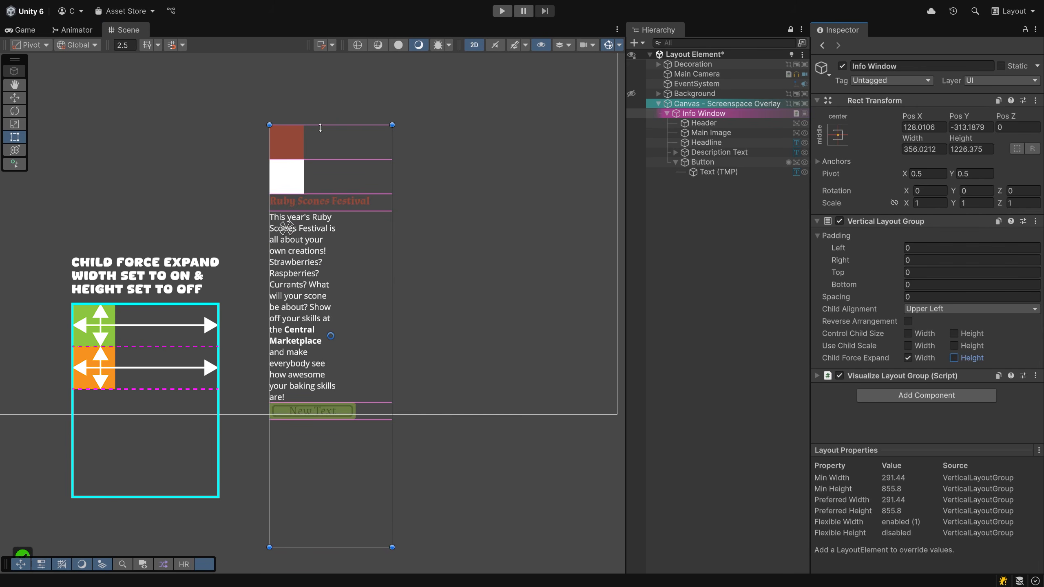
Shrink Info Window to about 856 high around its children and enlarge it again to about 1039 high
drag(330, 545, 350, 419)
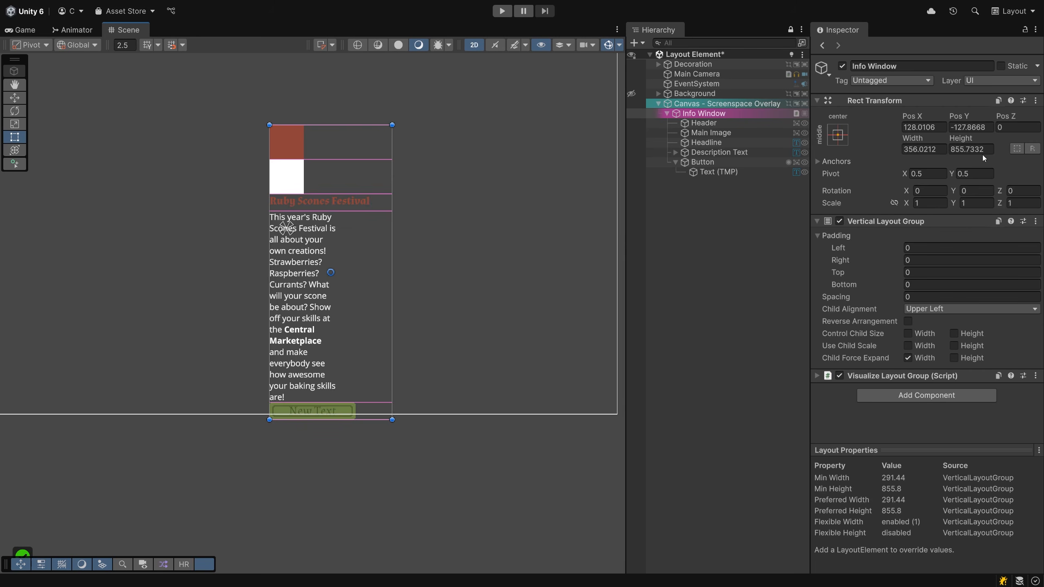
drag(328, 420, 330, 418)
drag(368, 419, 377, 483)
Center Info Window on the canvas and resize it to about 348 wide and 861 high
scroll(493, 431, down, 5)
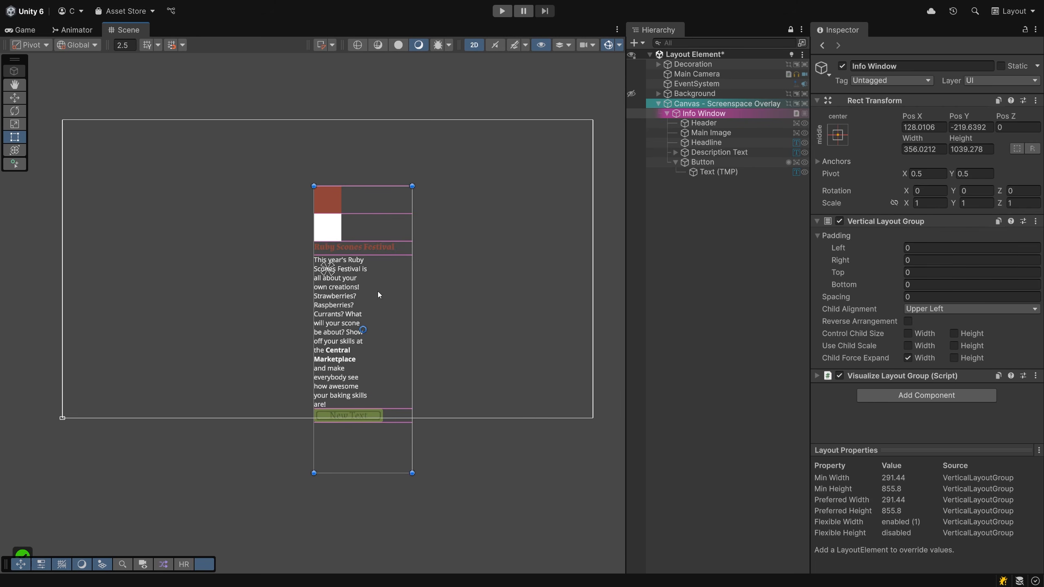
drag(377, 291, 347, 231)
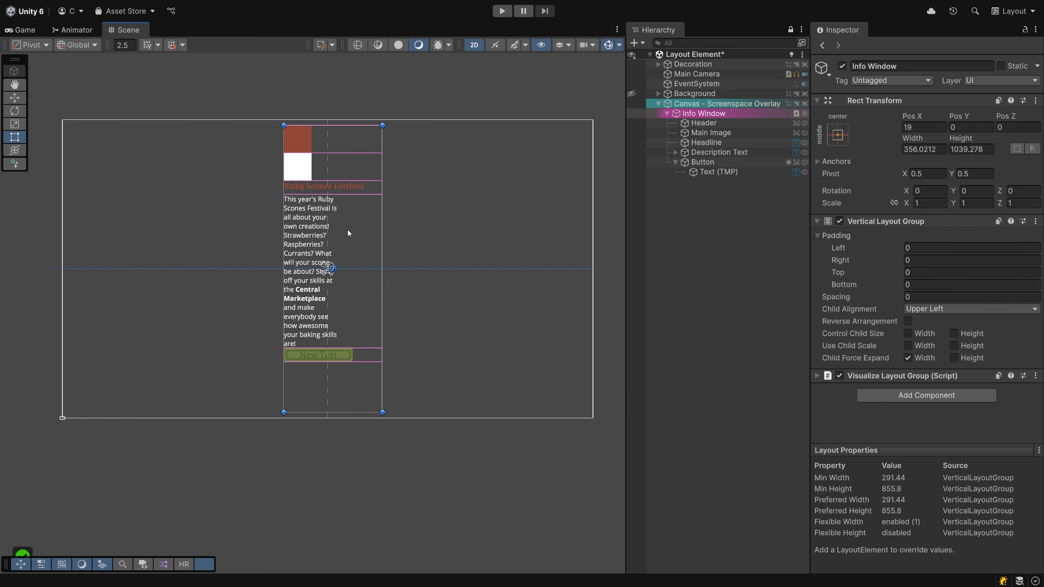
middle_drag(372, 315, 374, 350)
scroll(367, 325, up, 3)
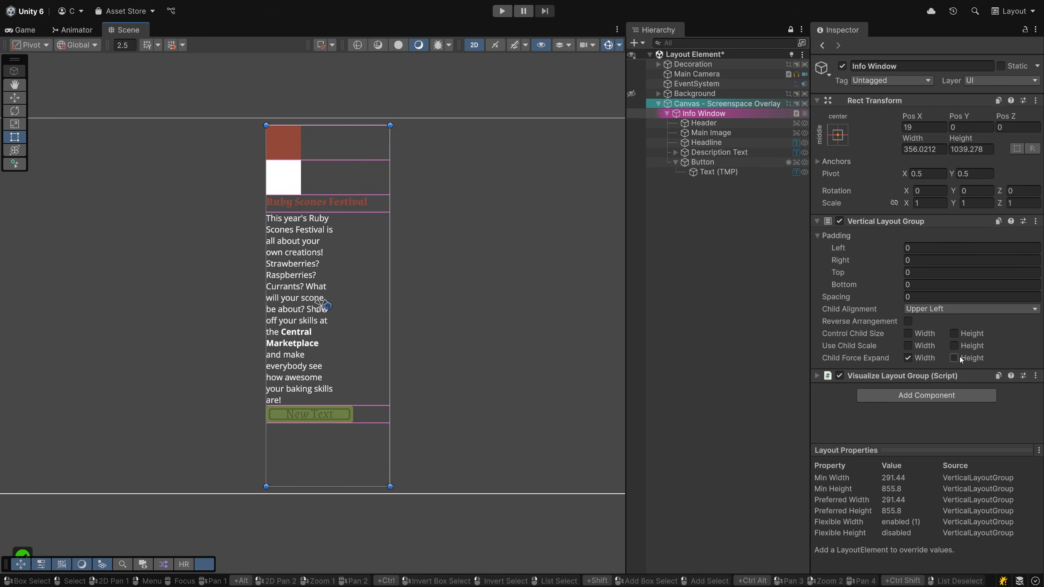
drag(310, 489, 333, 424)
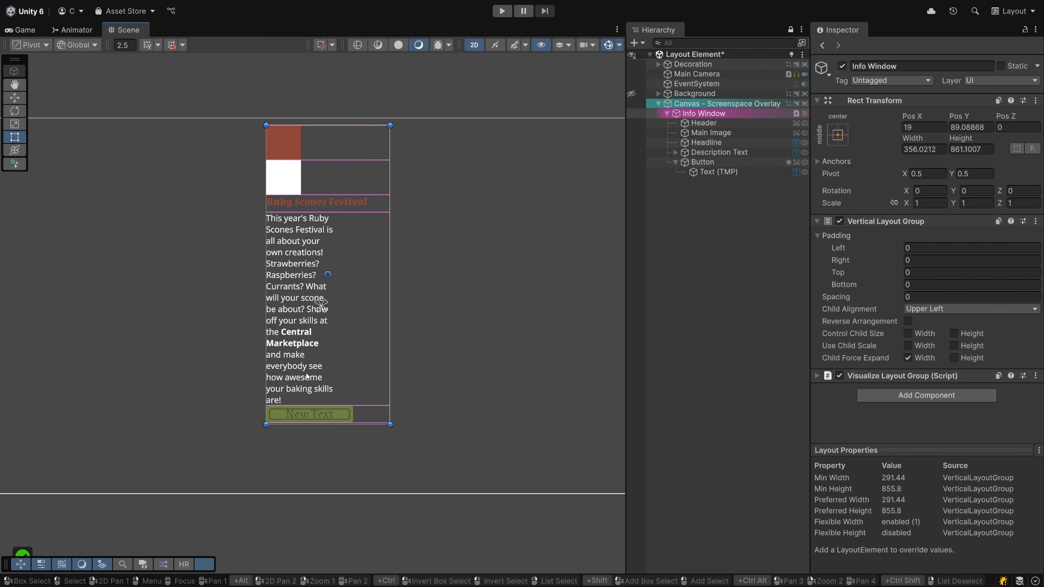
drag(307, 379, 301, 410)
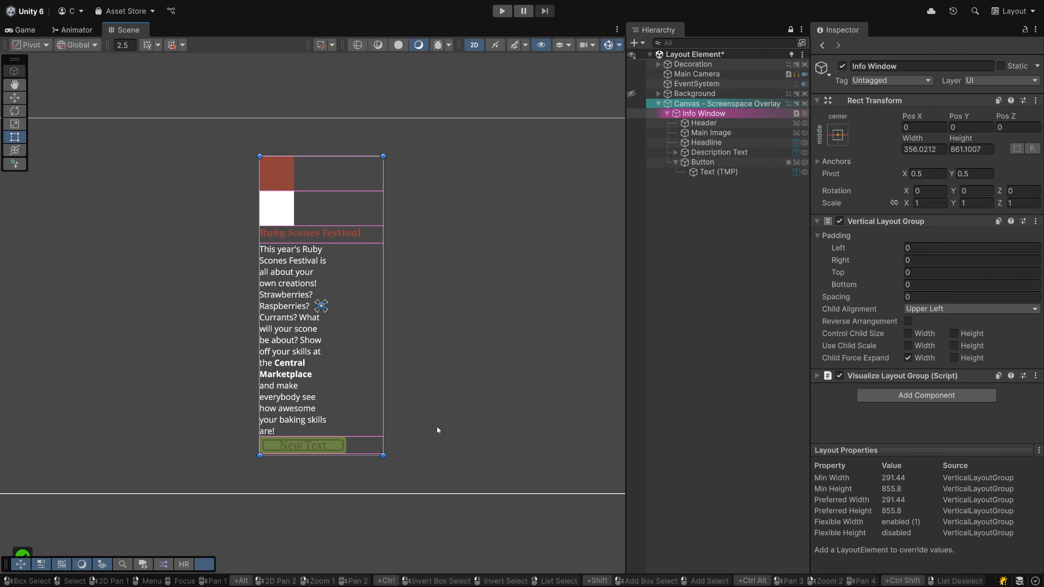
mouse_move(382, 404)
mouse_down()
mouse_move(508, 408)
mouse_move(380, 410)
mouse_up()
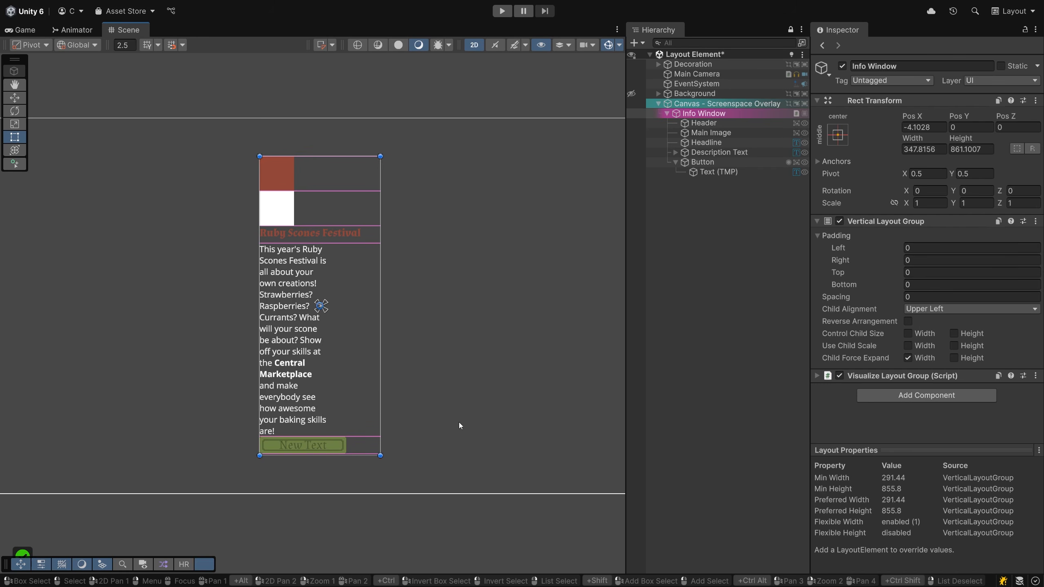
Set the Vertical Layout Group's left, right, top and bottom padding to 20 and its spacing to 20
key(f)
click(926, 246)
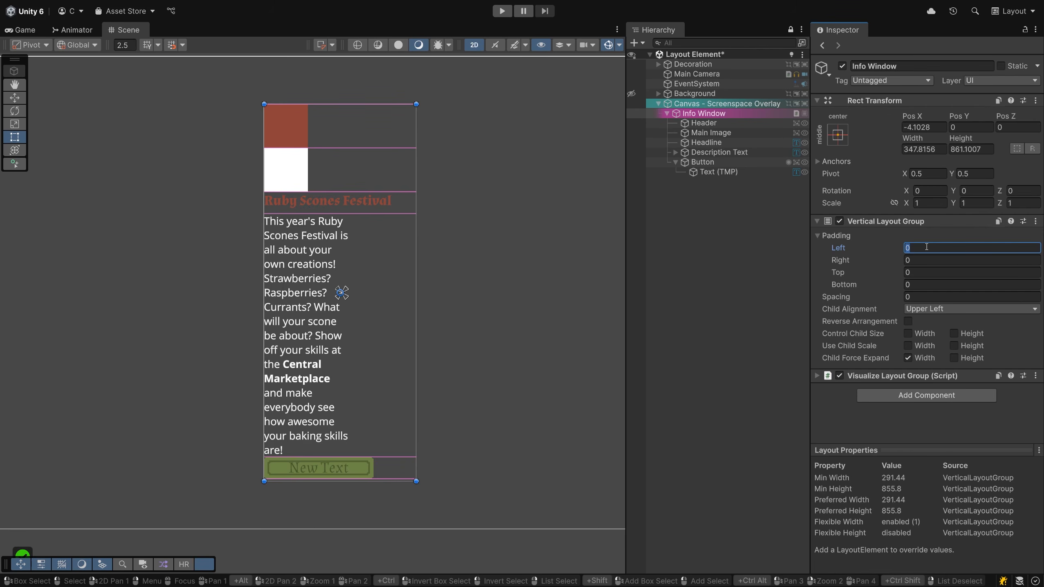
text(20)
key(Tab)
text(20)
key(Tab)
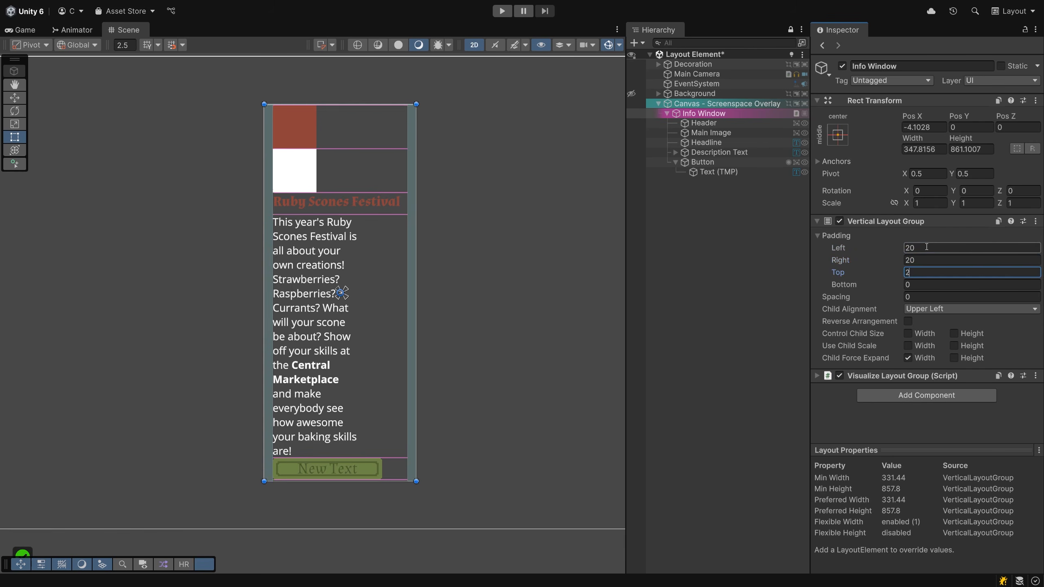
text(20)
key(Tab)
text(20)
key(Tab)
text(20)
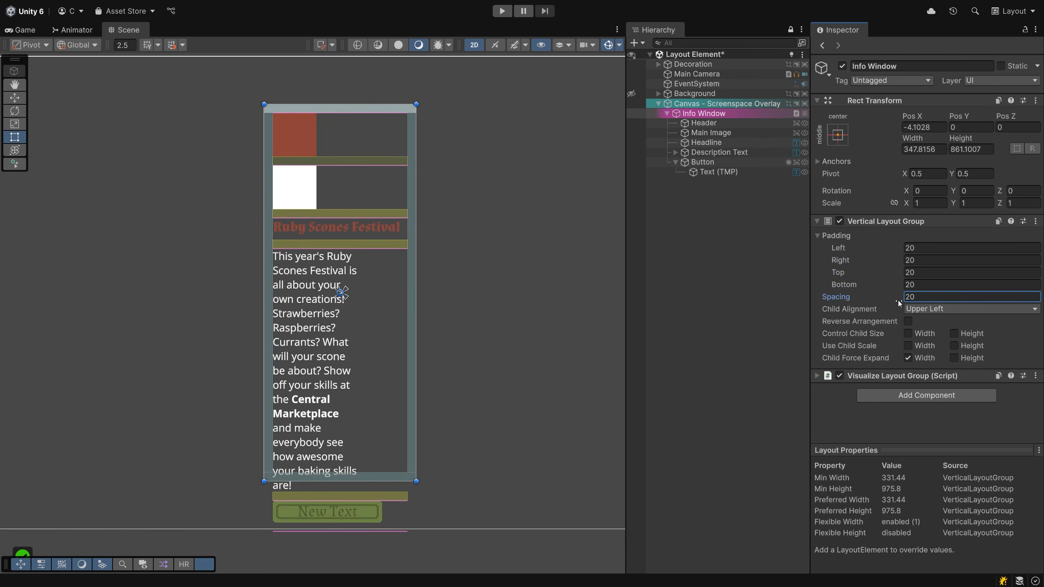
Set the child spacing to 0 and extend Info Window's lower edge to a height of about 896
double_click(929, 296)
text(0)
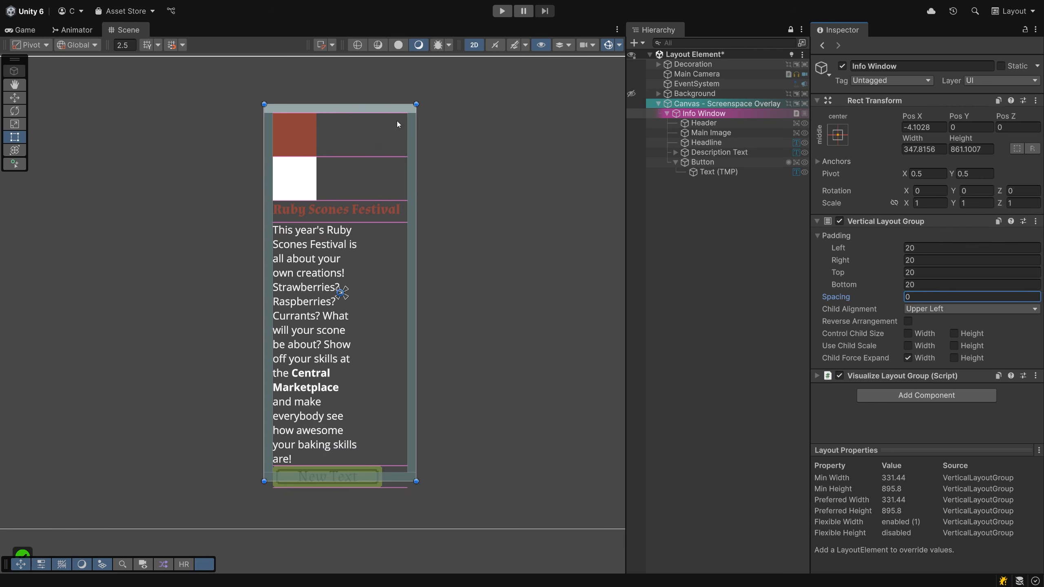
mouse_move(358, 481)
mouse_down()
mouse_move(358, 506)
mouse_move(358, 497)
mouse_up()
Set the child spacing to 20 and extend Info Window's lower edge to a height of about 996
click(925, 297)
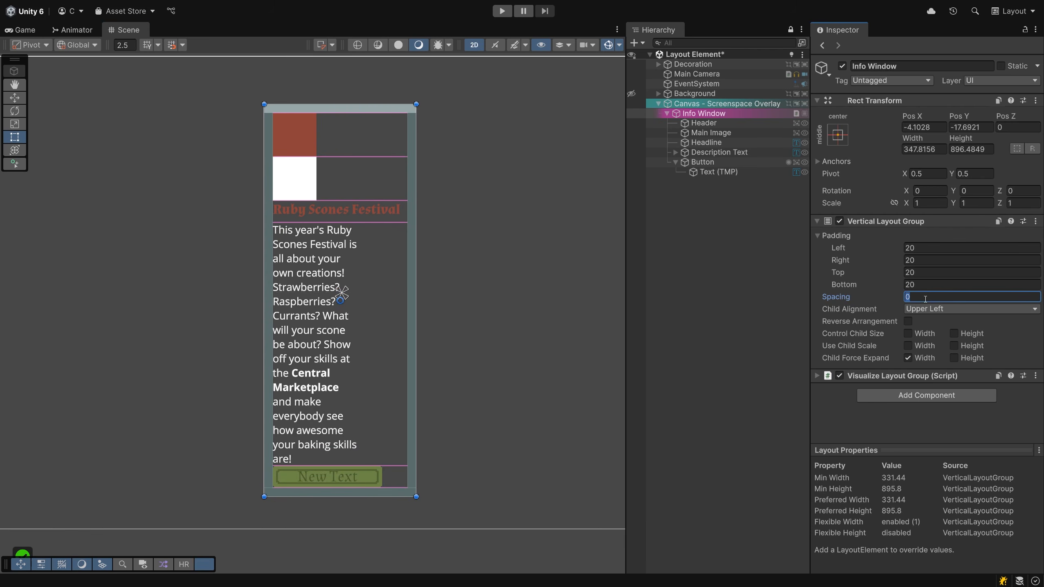
text(20)
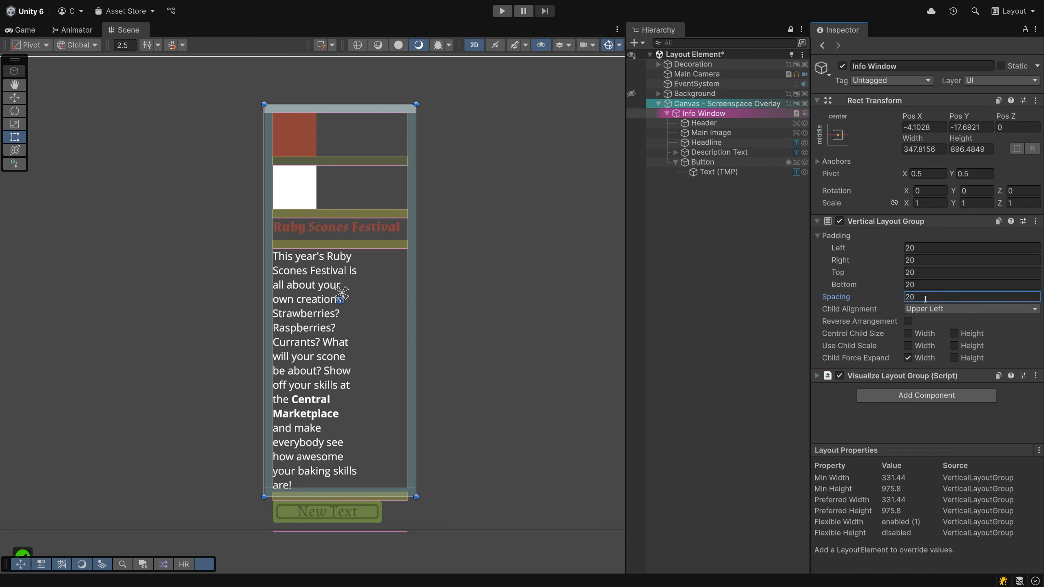
scroll(346, 224, down, 2)
drag(335, 456, 336, 490)
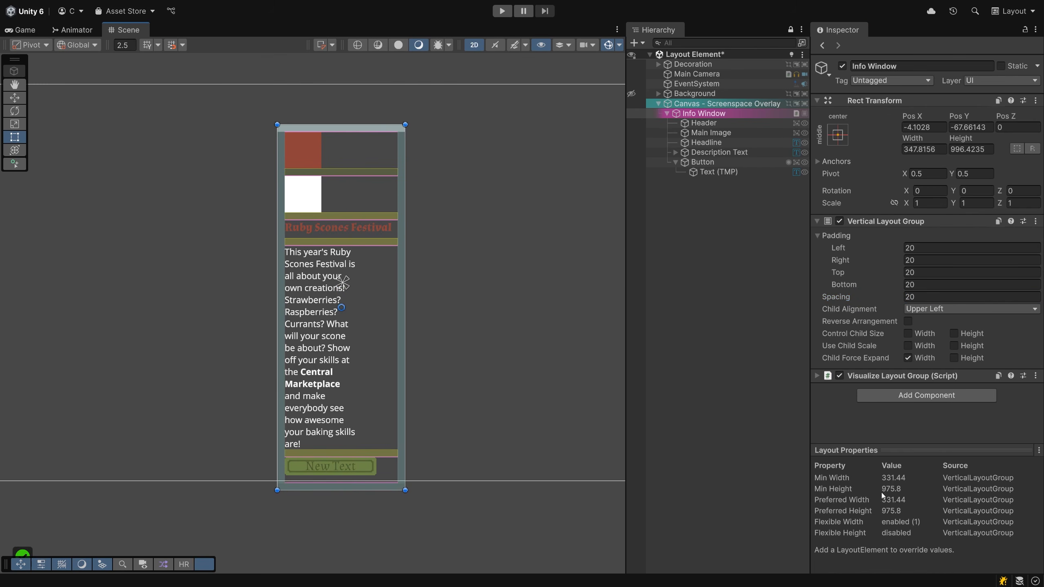
Compare the Vertical Layout Group's child spacing at 0 and 20, and leave the spacing at 0
click(921, 296)
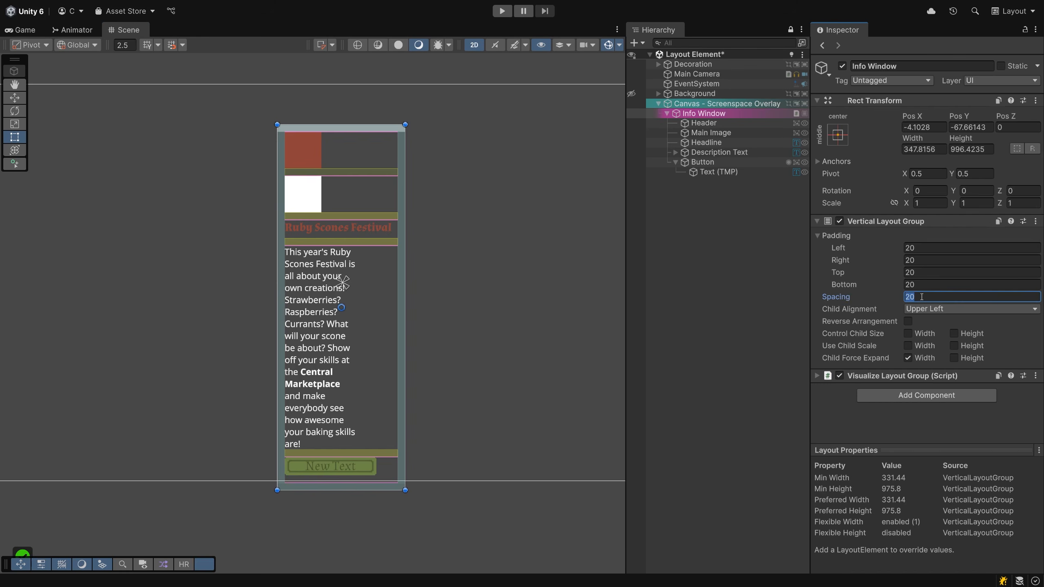
text(0)
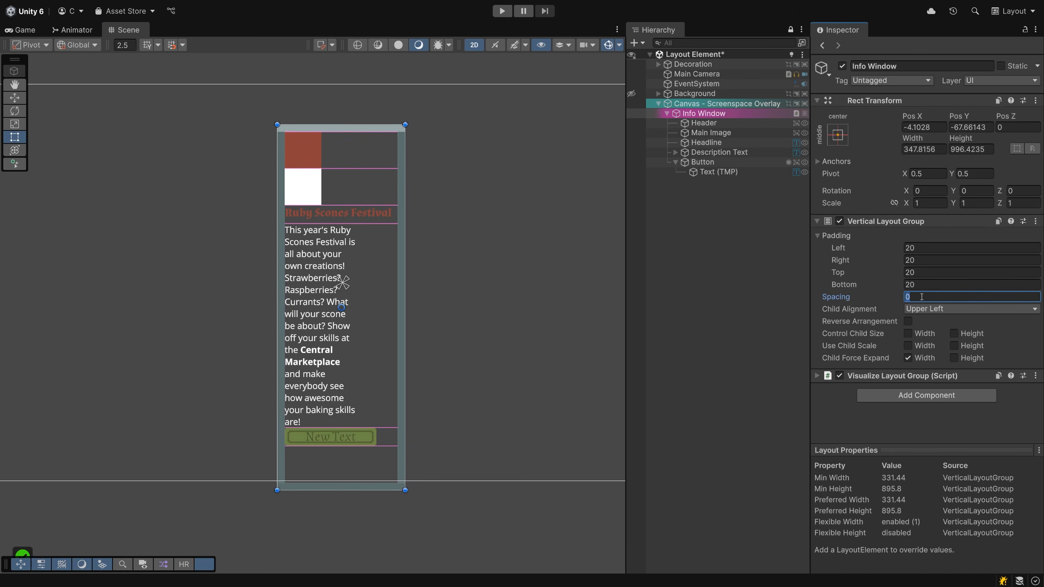
text(20)
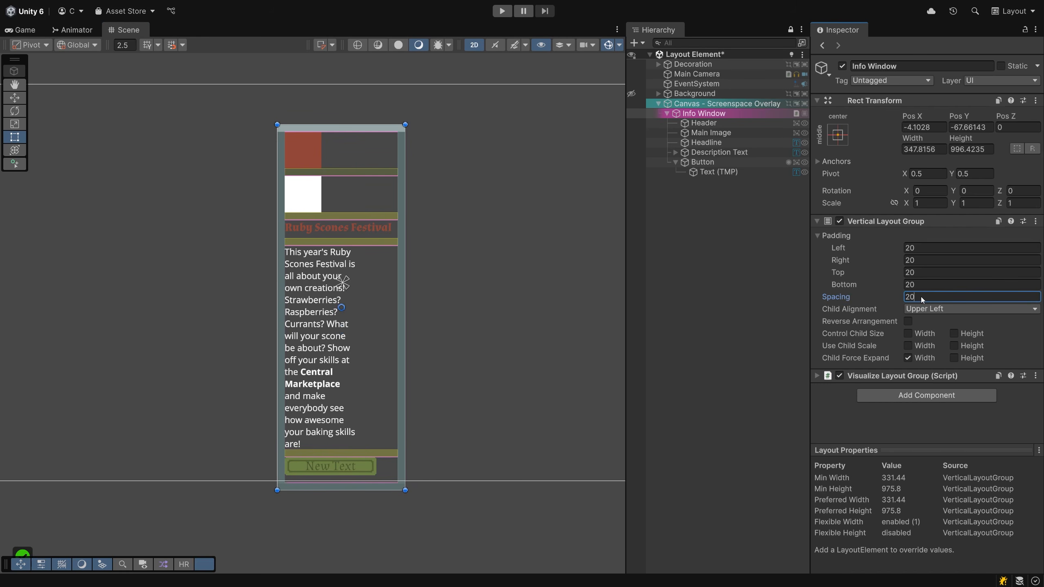
text(0)
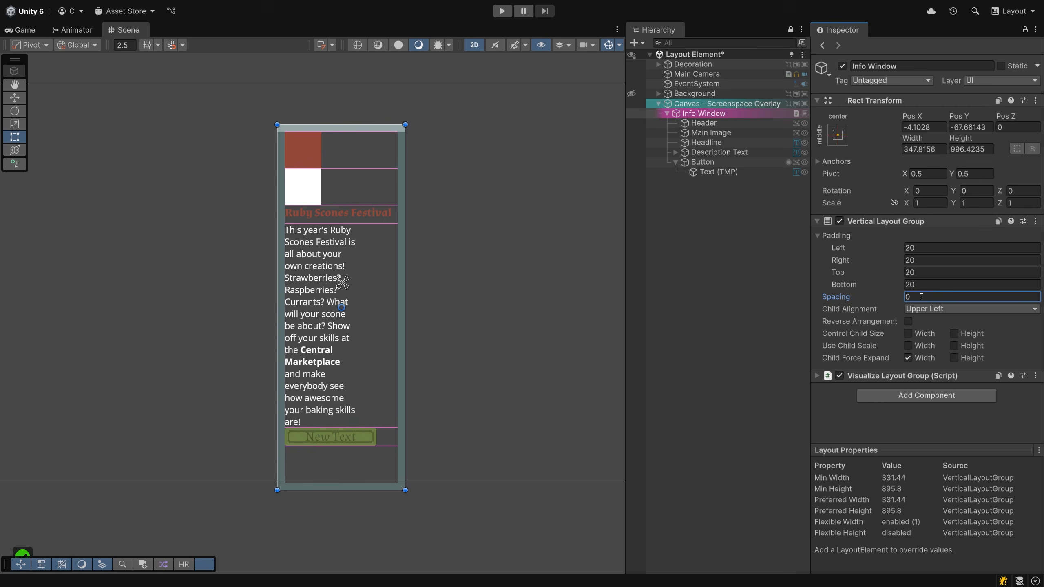
Set the Vertical Layout Group's left, right, top and bottom padding to 0
click(920, 248)
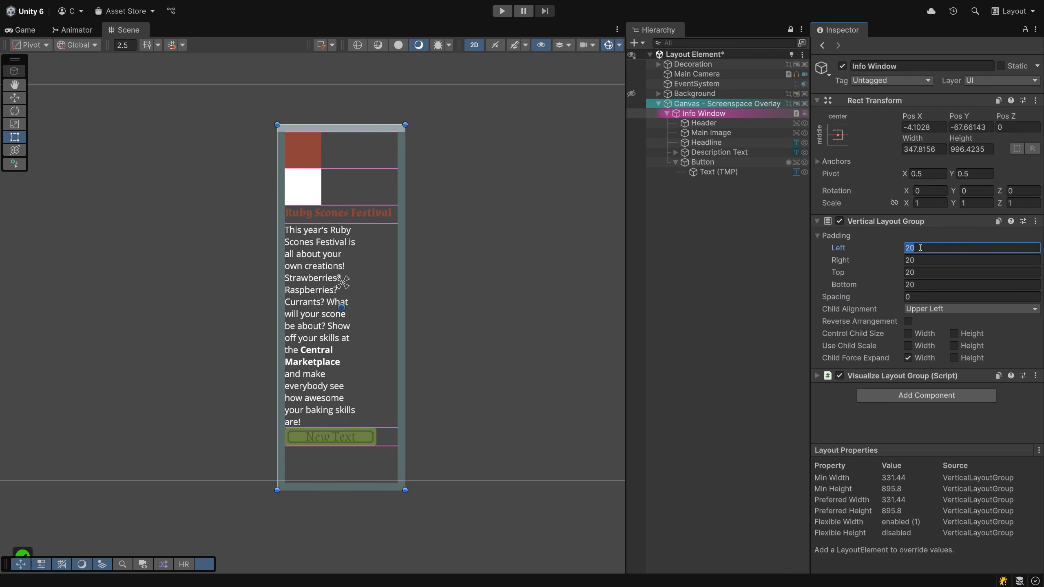
text(0)
key(Tab)
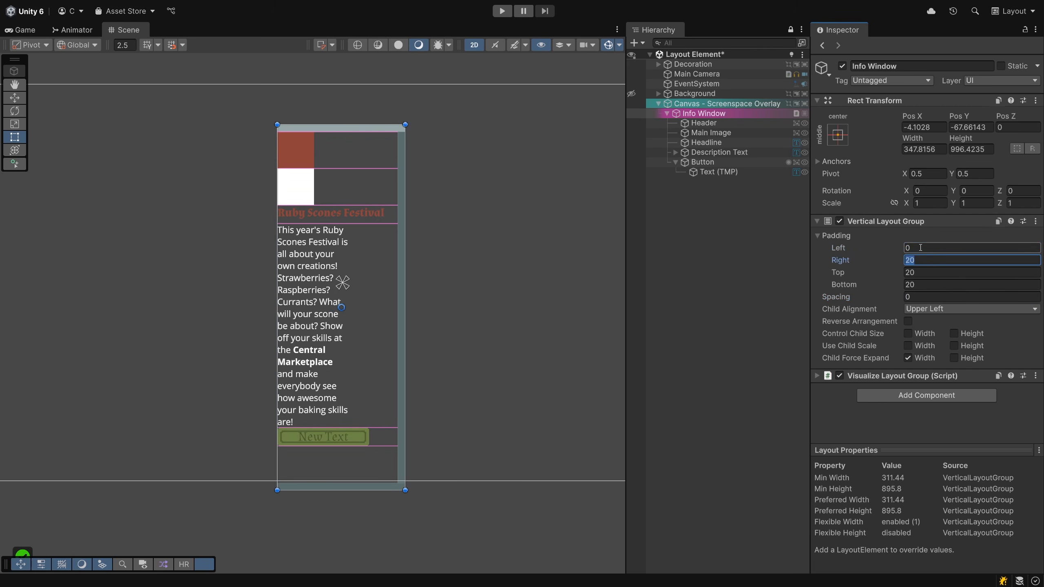
text(0)
key(Tab)
text(0)
key(Tab)
text(0)
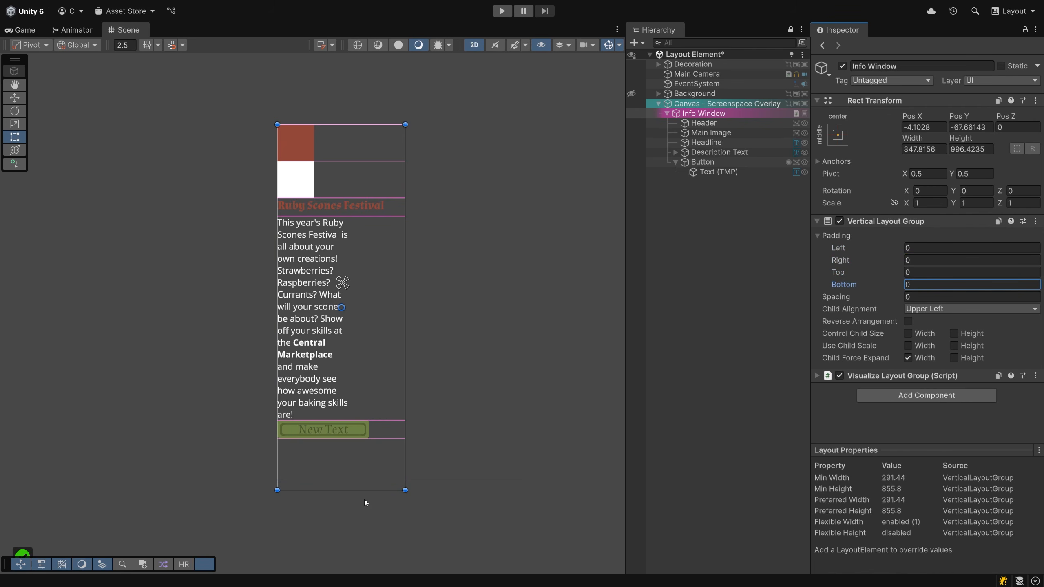
Resize Info Window to about 593 wide and 912 high, and briefly toggle Use Child Scale for width and height on and off
drag(366, 492, 441, 458)
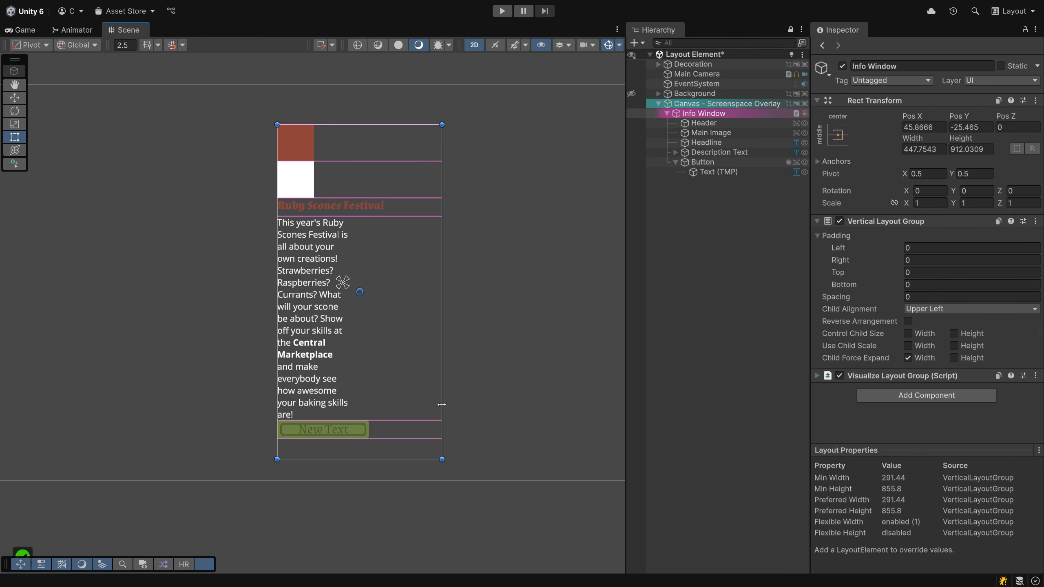
drag(442, 404, 512, 409)
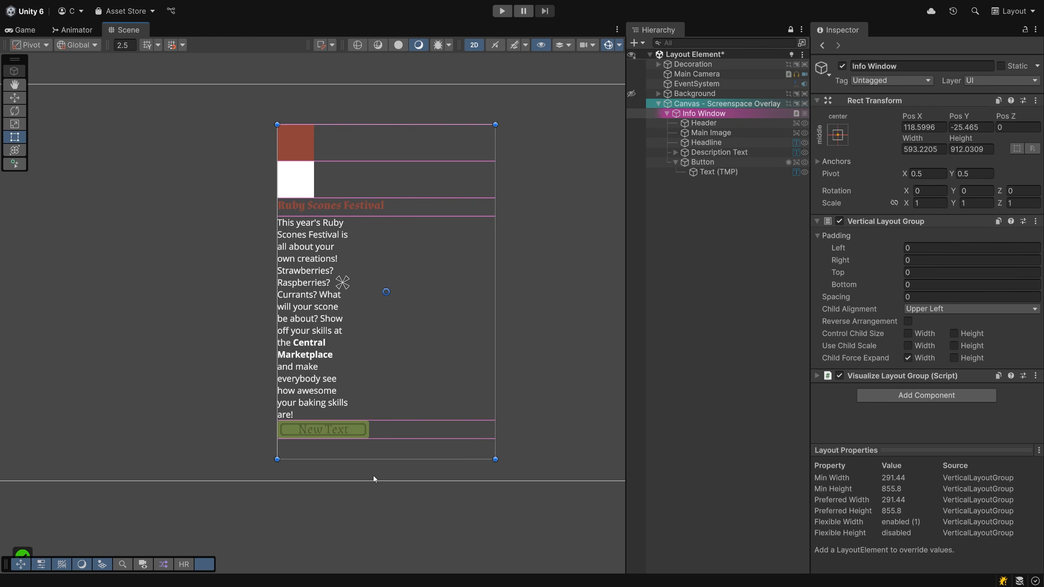
click(907, 345)
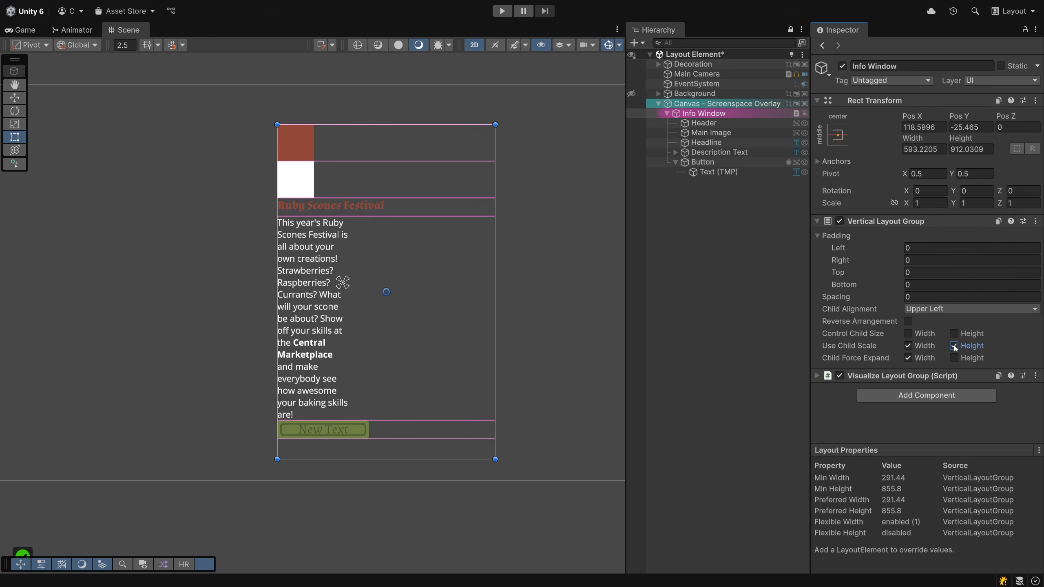
click(907, 346)
Link Main Image's scale axes and scale it uniformly to 2
click(701, 138)
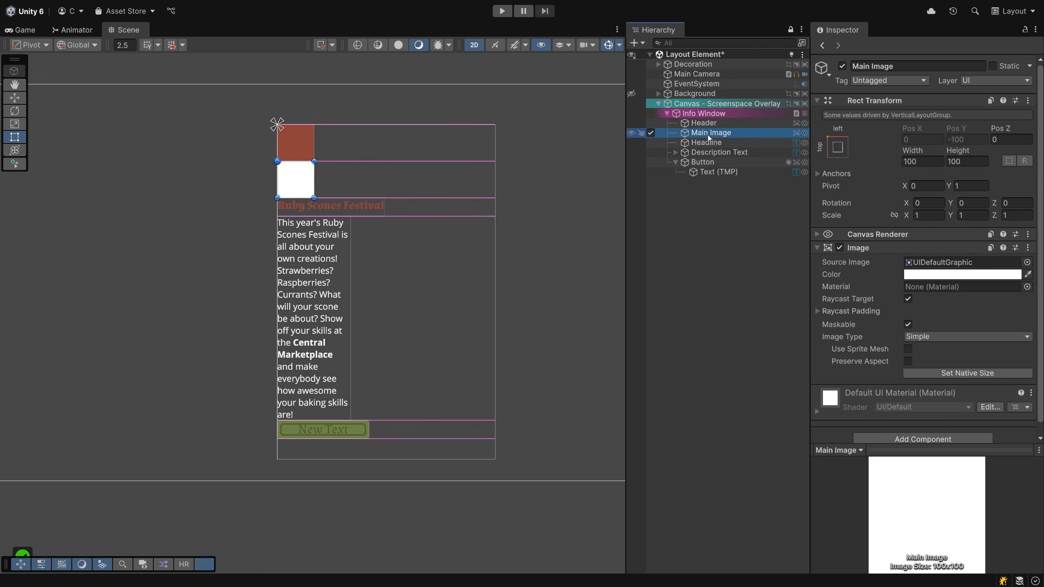
click(911, 217)
click(930, 215)
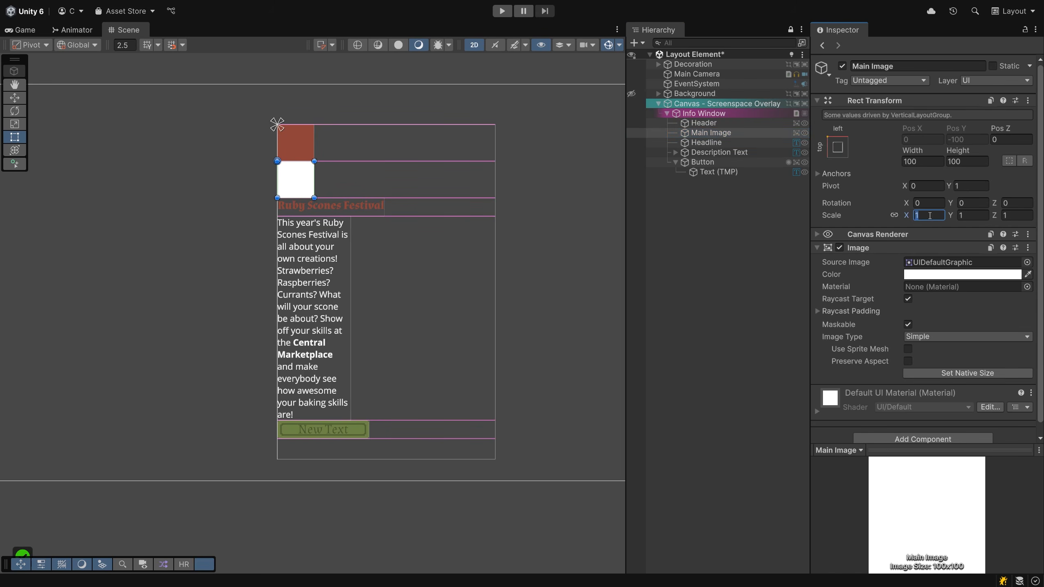
text(2)
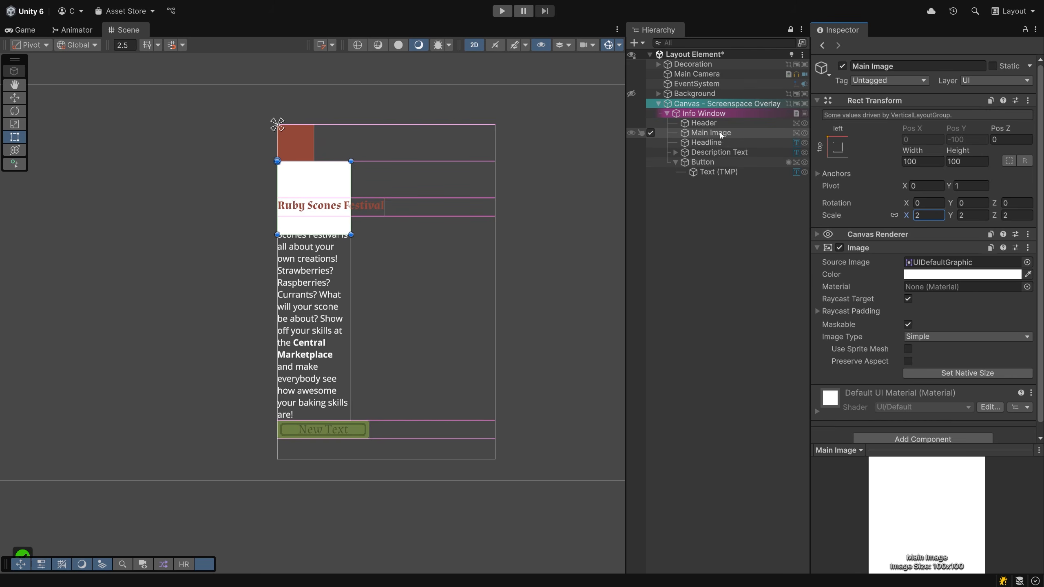
Enable Use Child Scale for width and height on Info Window's layout group, switching height off and on to compare the layout
click(701, 116)
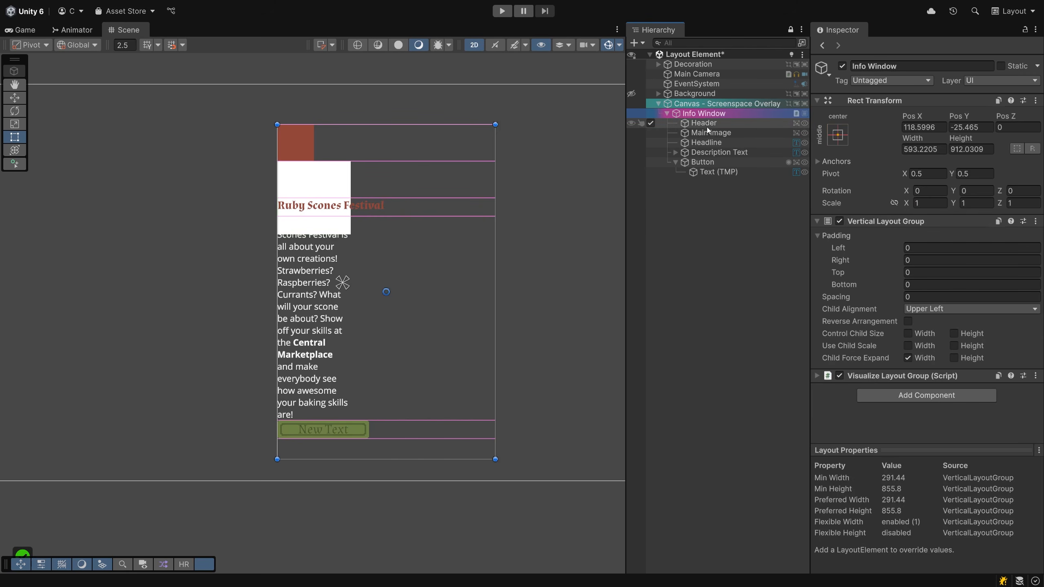
click(711, 132)
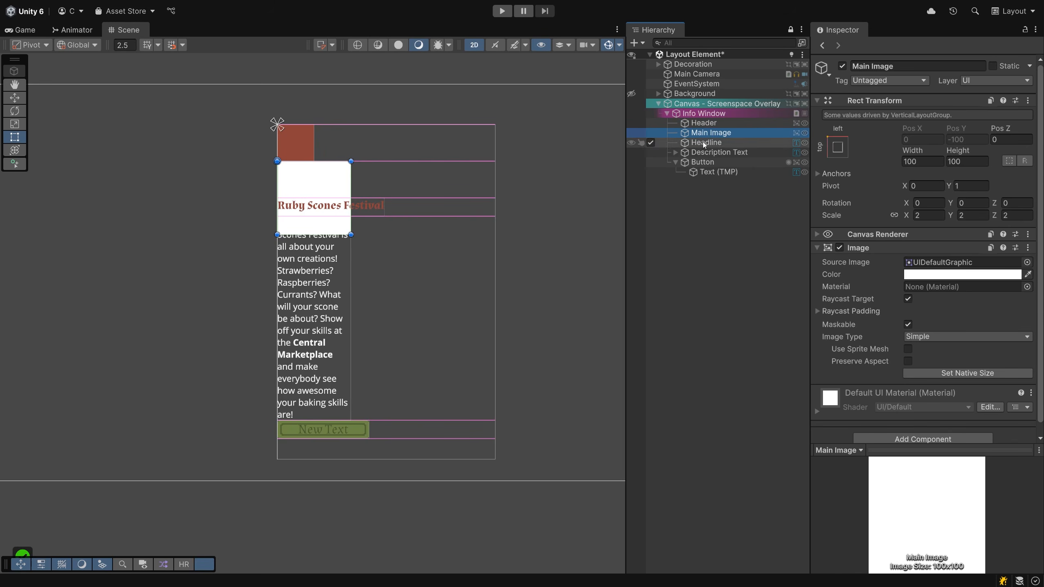
click(760, 113)
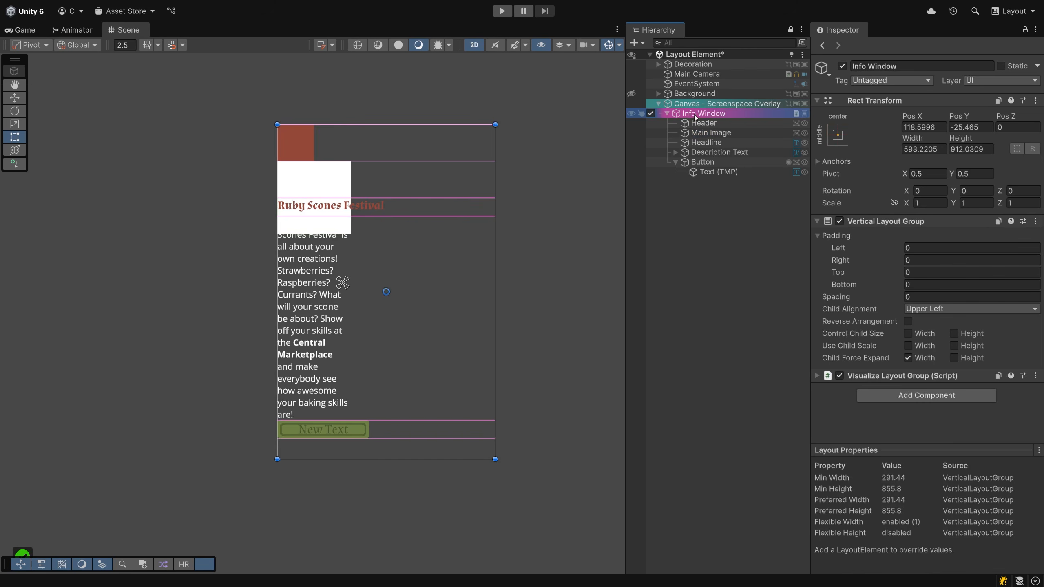
click(916, 346)
click(980, 347)
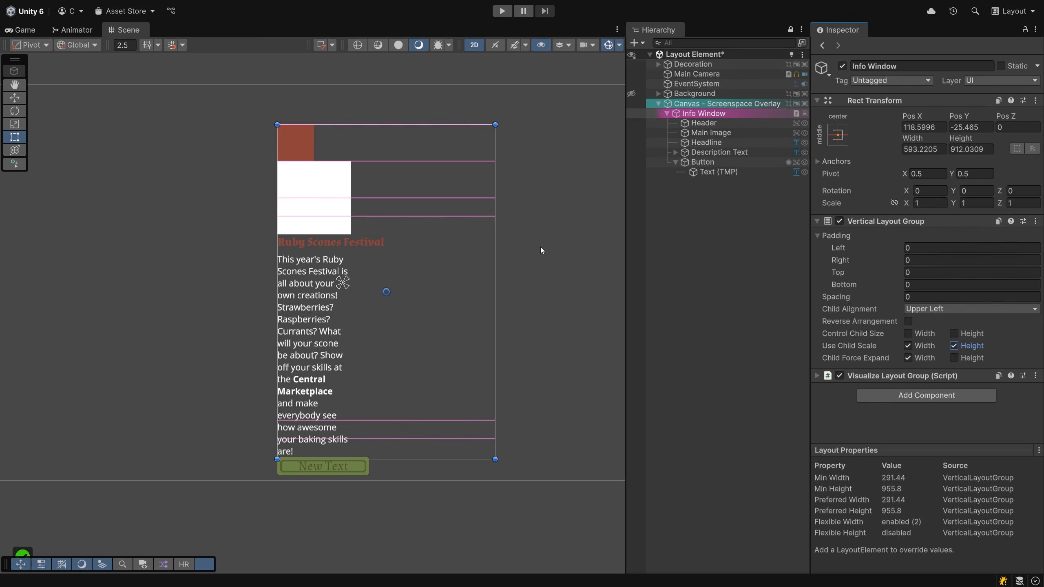
click(953, 345)
click(953, 346)
click(956, 345)
click(956, 345)
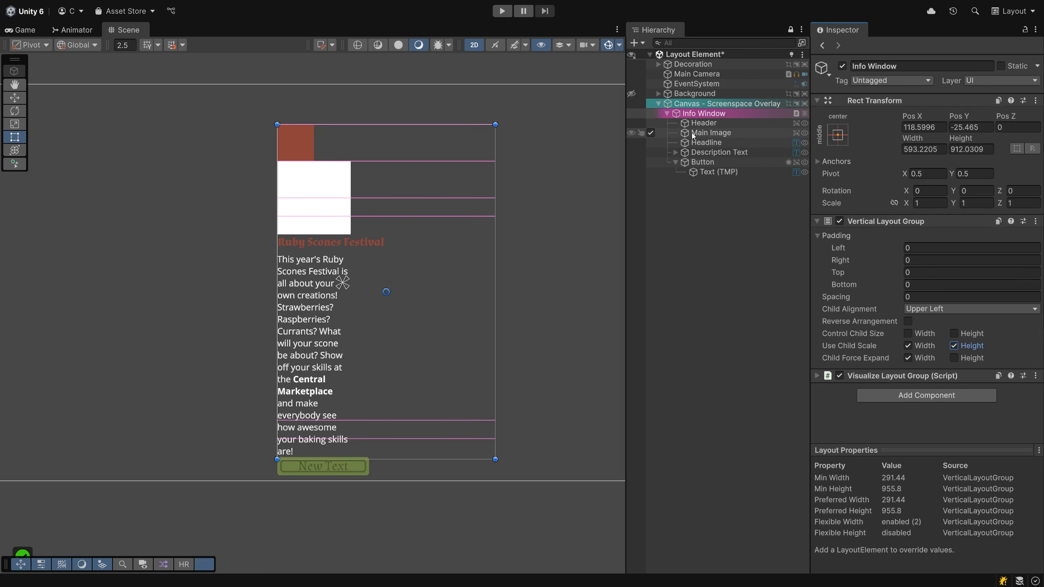
Set Main Image's uniform scale back to 1
click(714, 134)
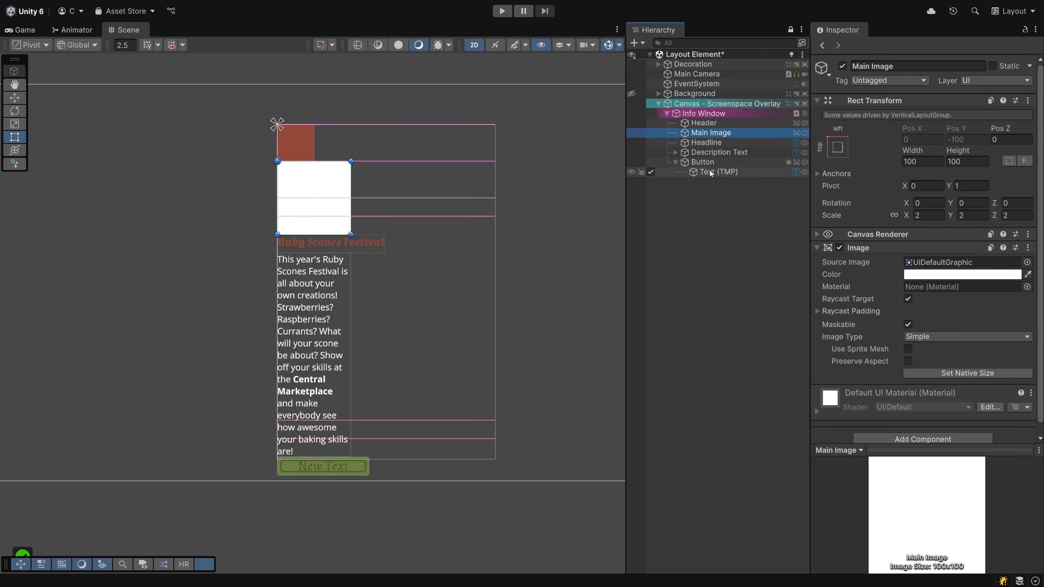
click(893, 215)
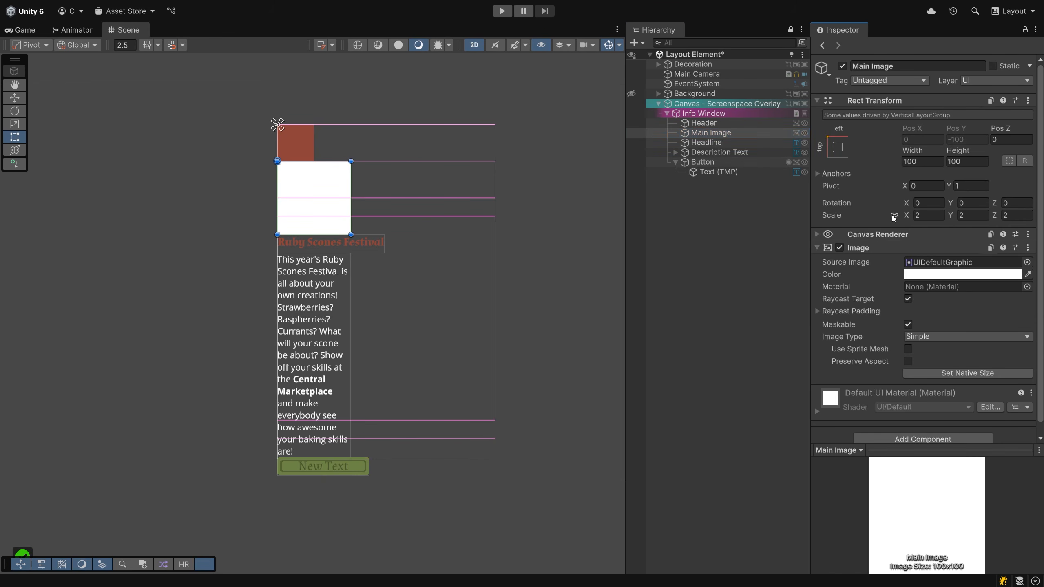
click(928, 215)
text(1)
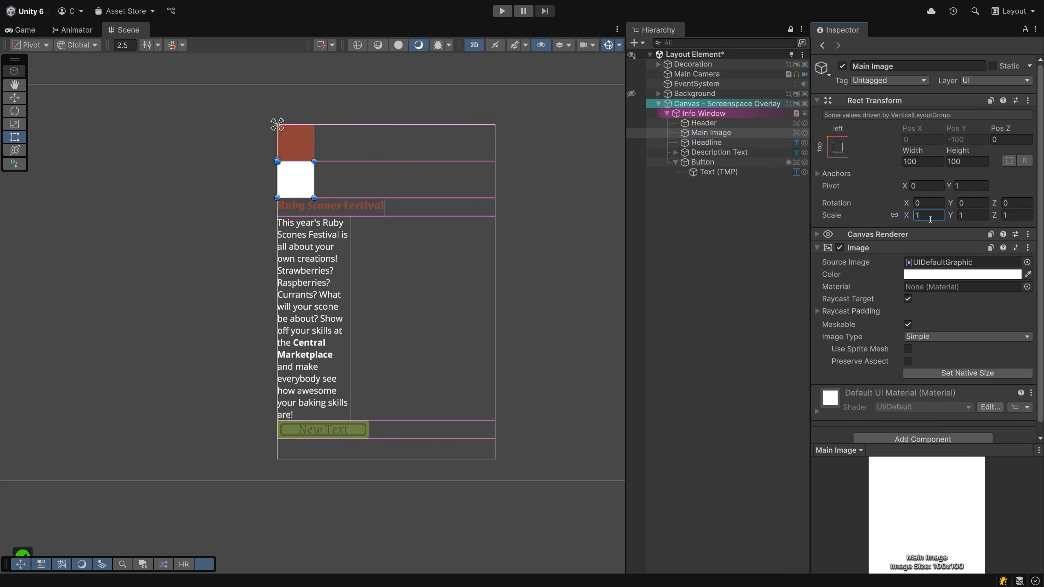
Disable Use Child Scale for both width and height on Info Window's layout group
click(727, 113)
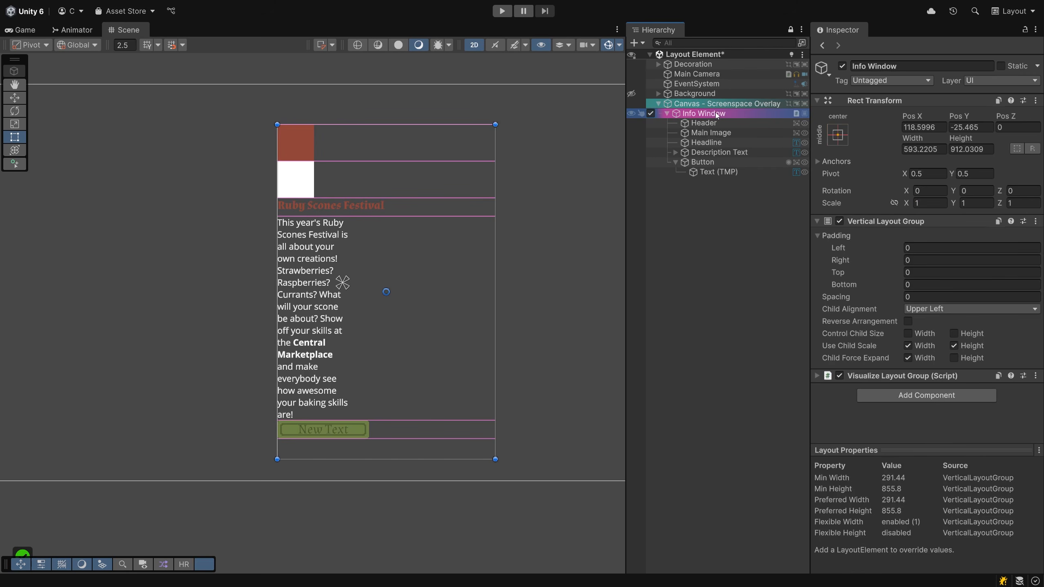
click(908, 346)
click(954, 345)
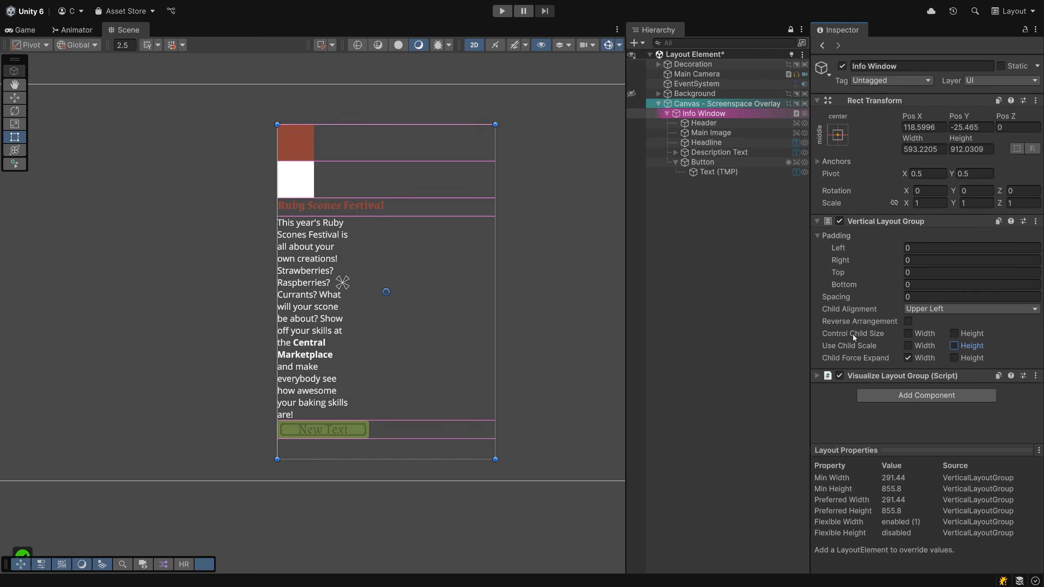
Enable Control Child Size for width and height on Info Window, switching height off and on again to compare the layout
click(907, 334)
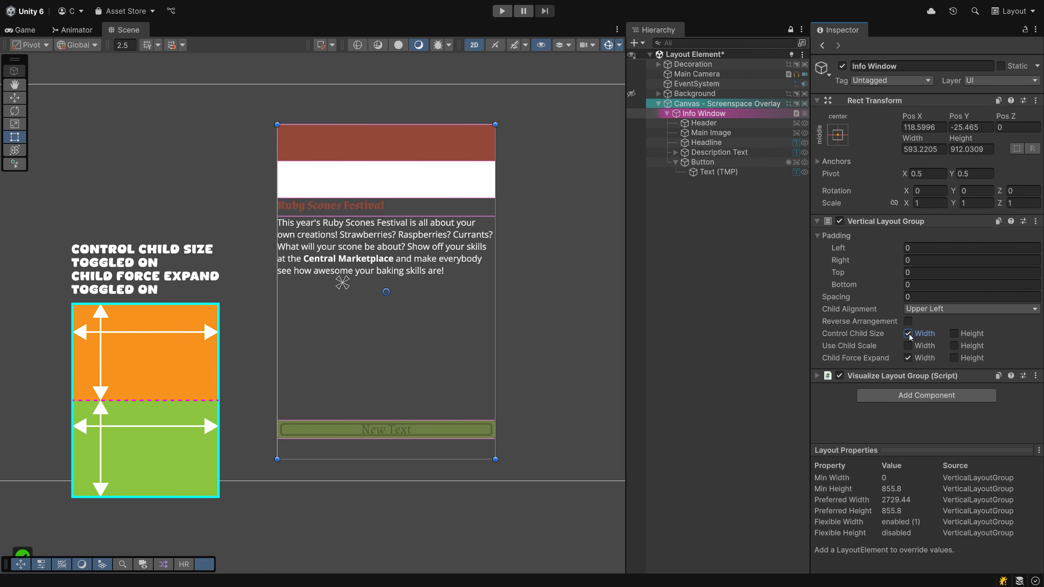
click(953, 333)
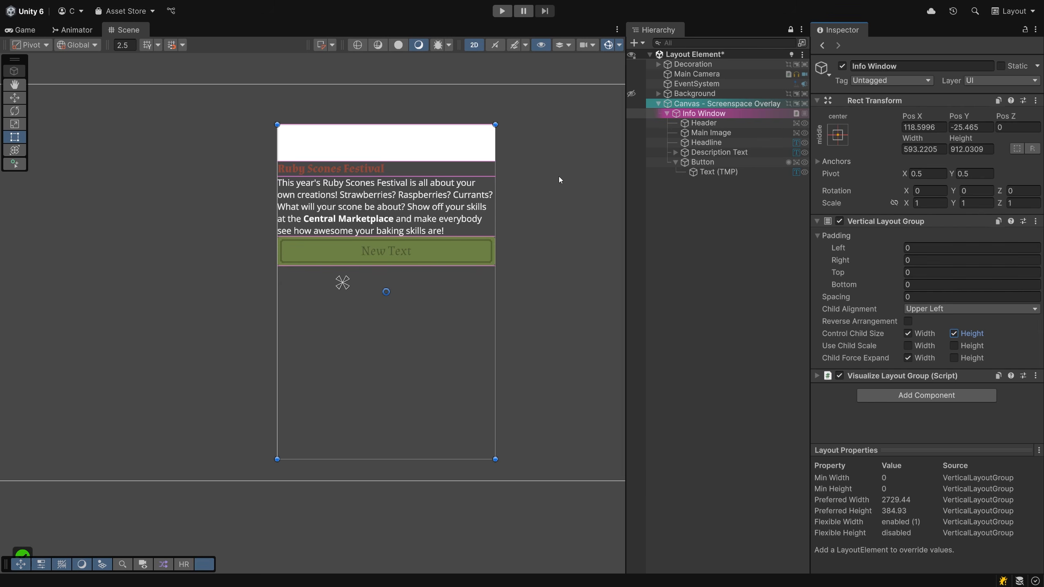
click(953, 334)
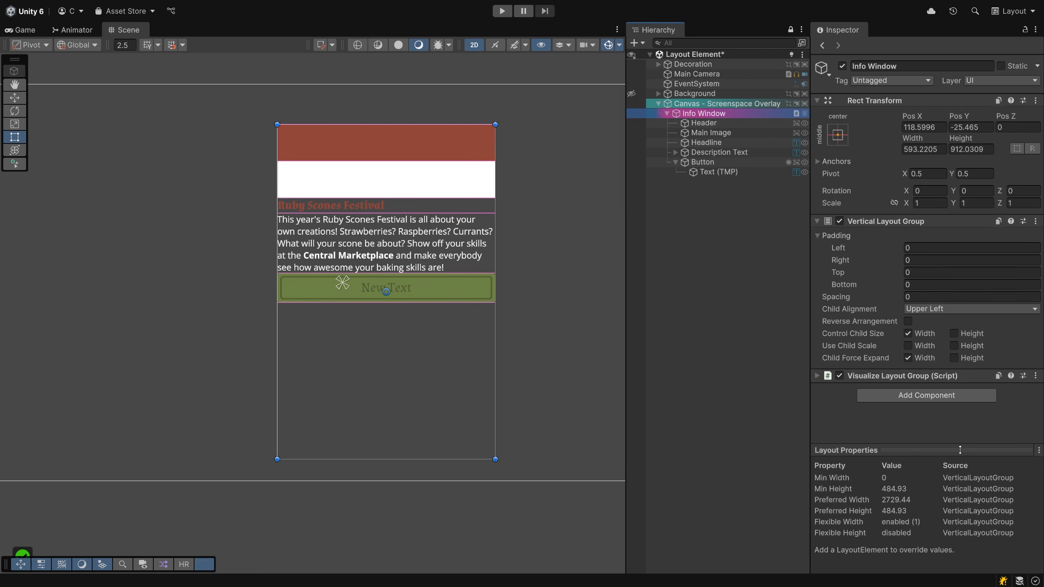
click(953, 334)
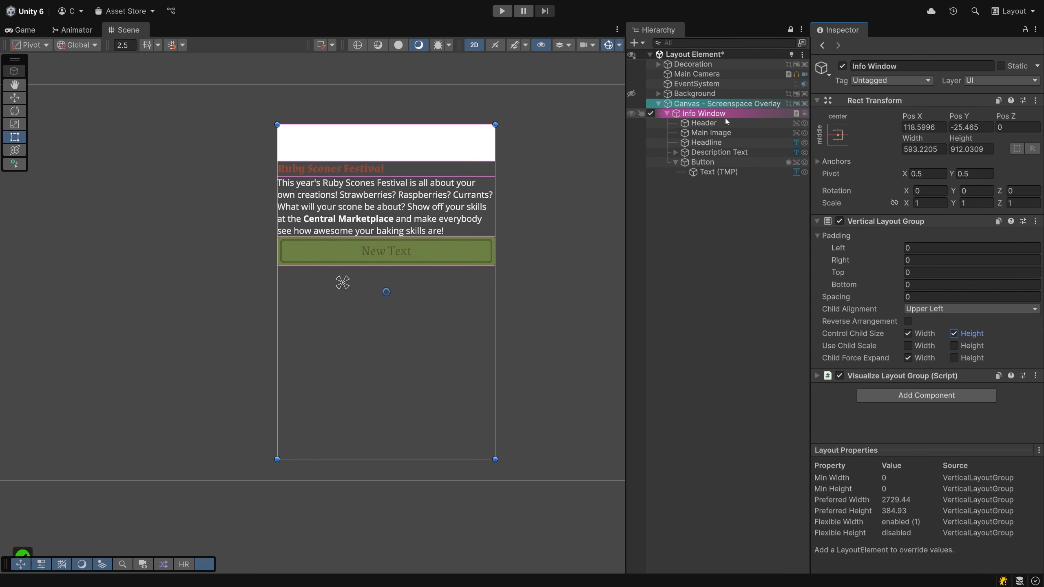
Display the Layout Properties of the Header child to check its minimum and preferred size
click(711, 122)
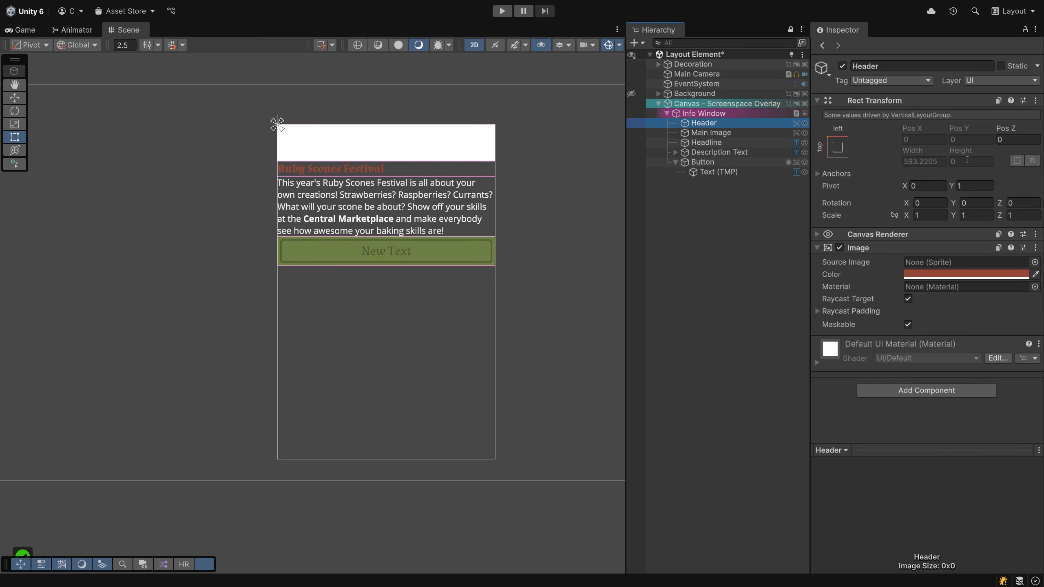
click(830, 449)
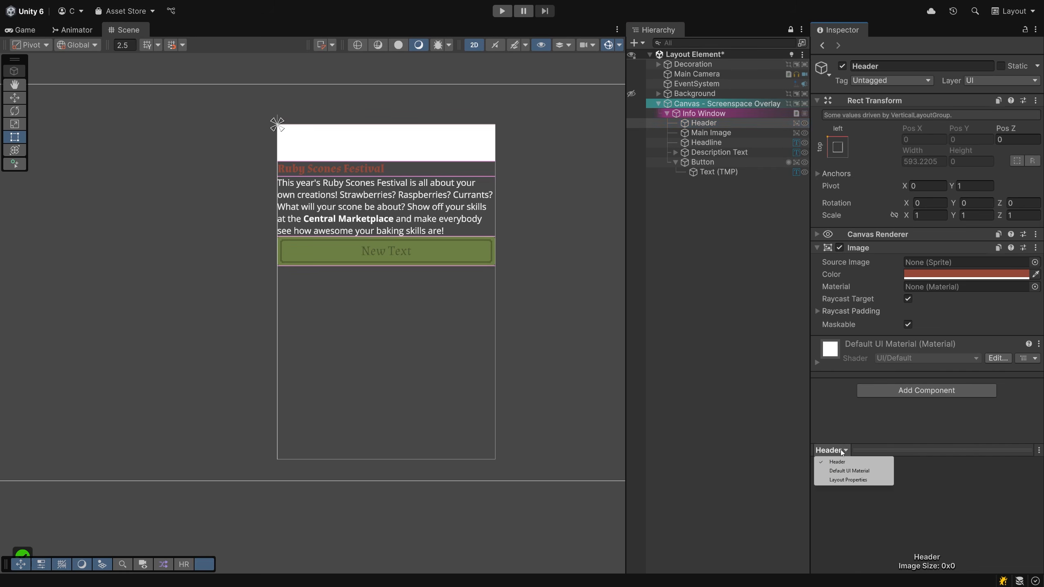
click(854, 479)
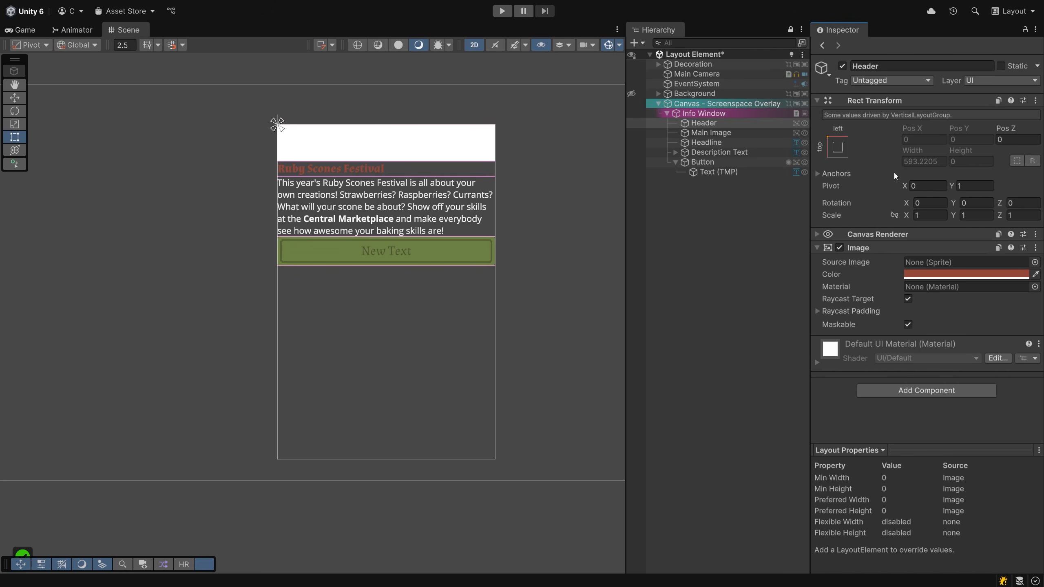
Examine the driven sizes of Main Image, Headline and Description Text, and return to Info Window
click(719, 132)
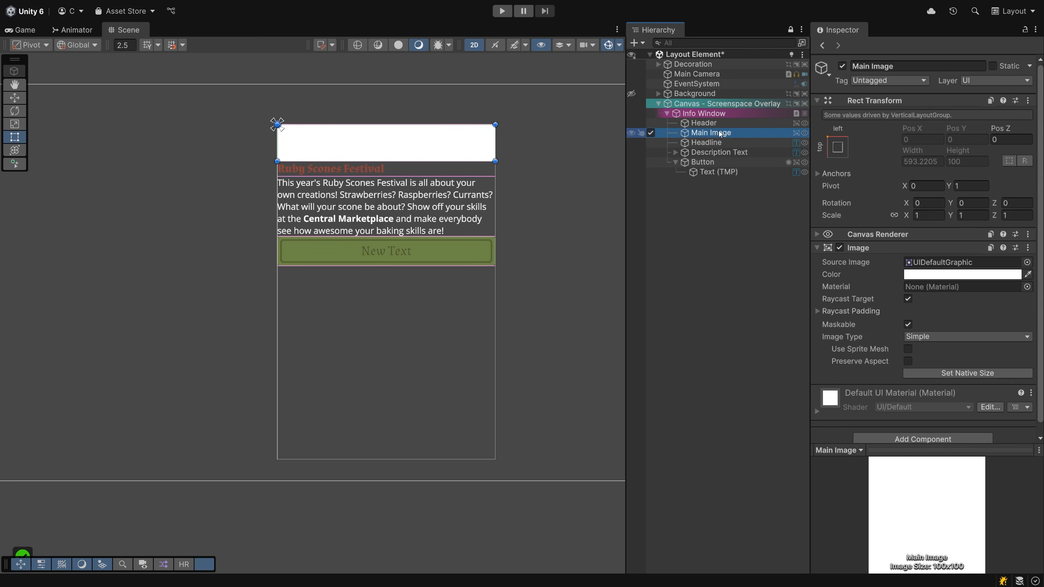
click(714, 142)
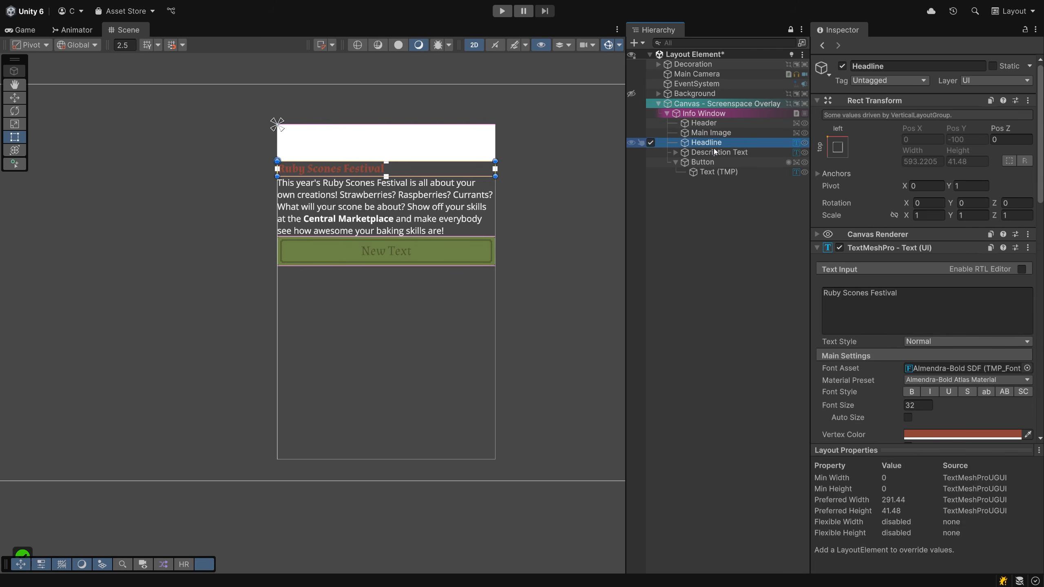
click(718, 153)
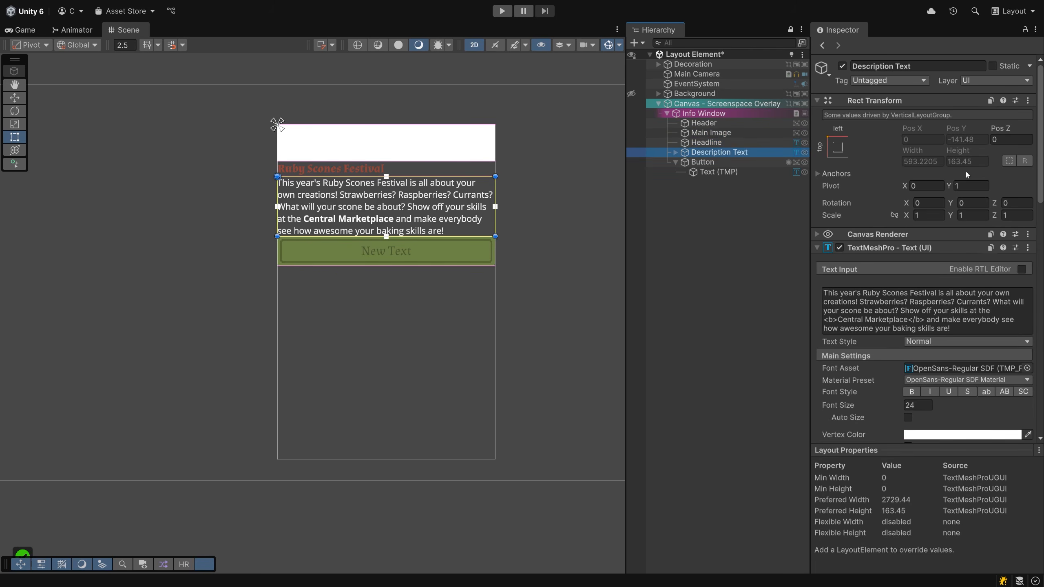
click(709, 124)
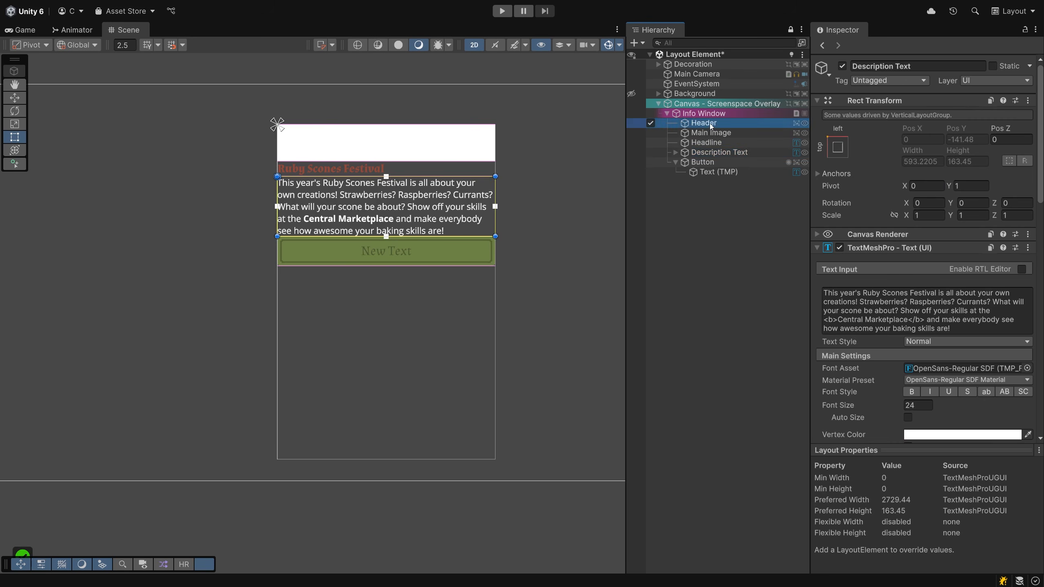
click(714, 115)
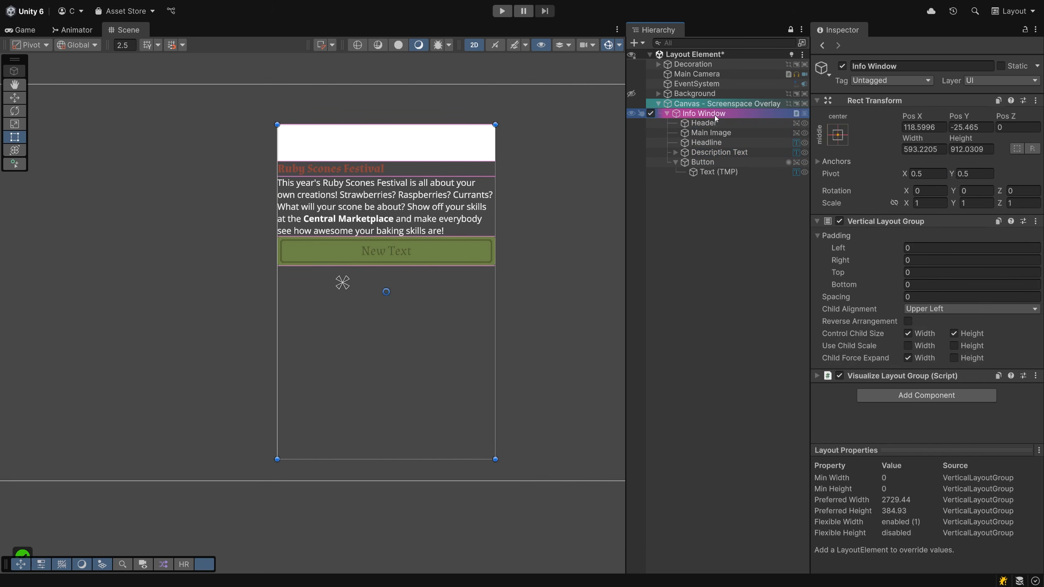
Narrow Info Window to about 528 wide and assign the OnePixel sprite as the source image of Header
drag(495, 437, 472, 440)
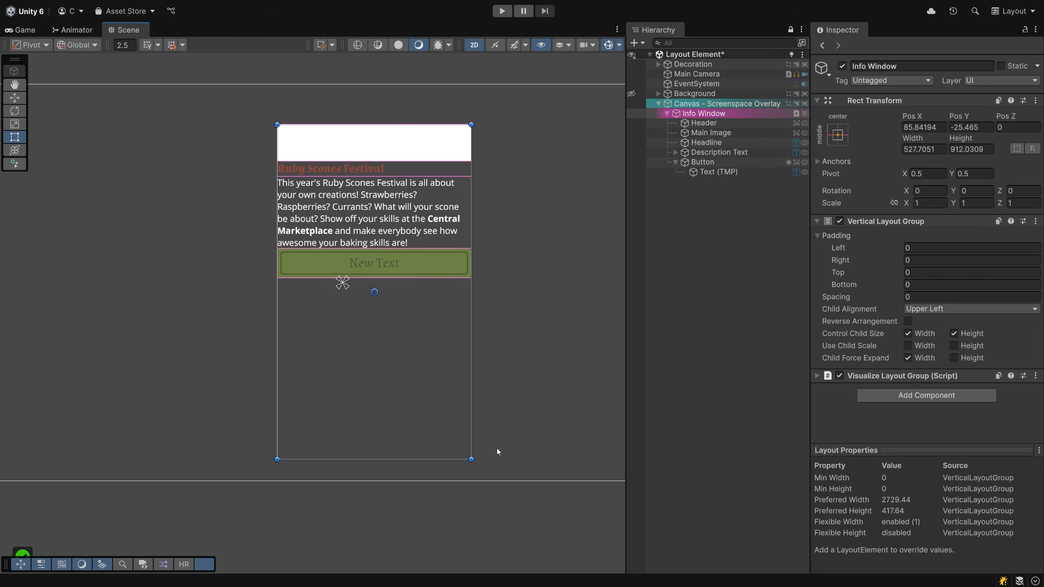
click(698, 125)
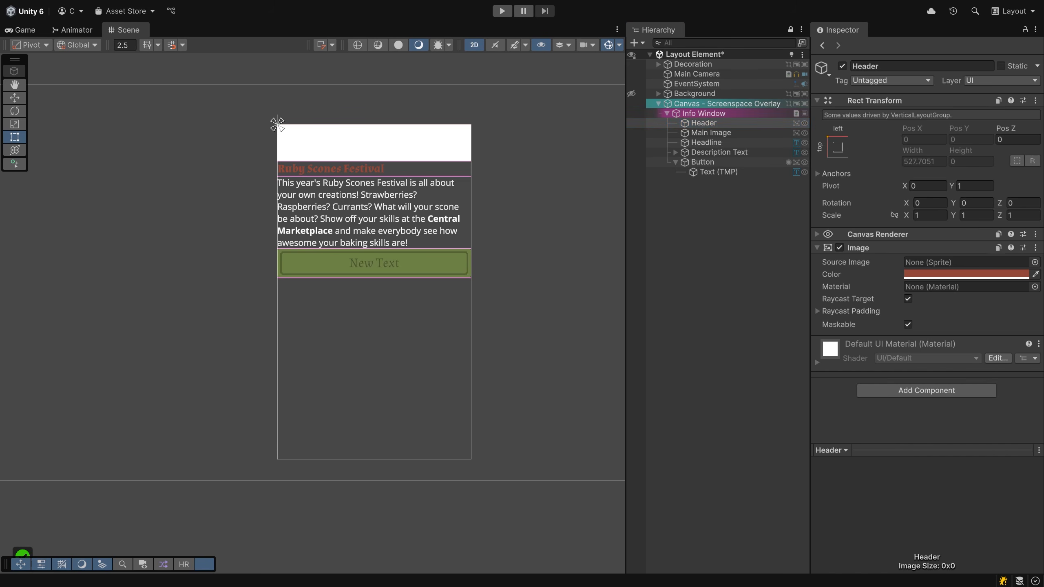
drag(1043, 265, 923, 263)
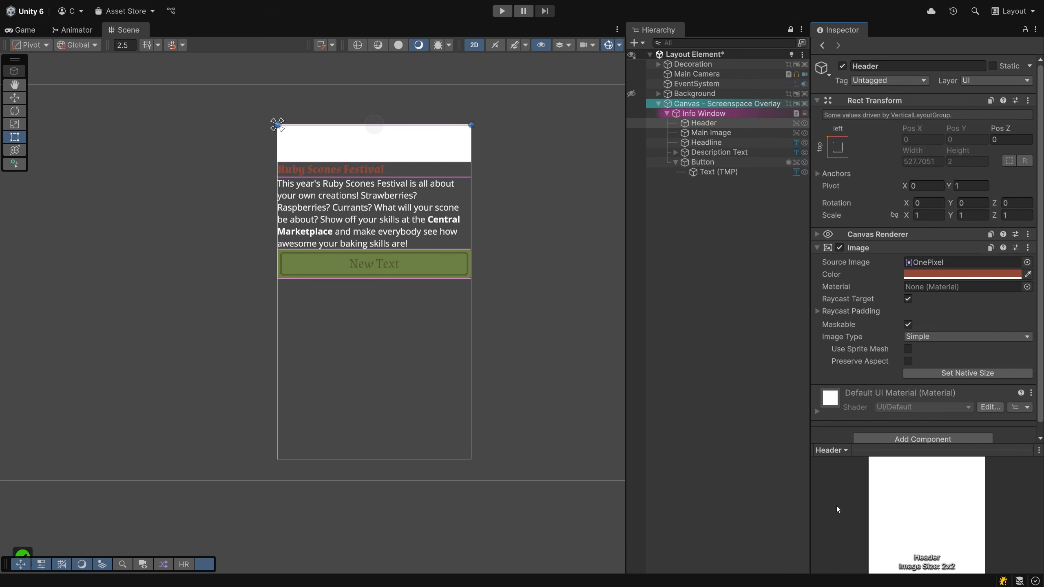
Inspect the thin Header strip up close in the Game view, and return to the Scene view
click(26, 30)
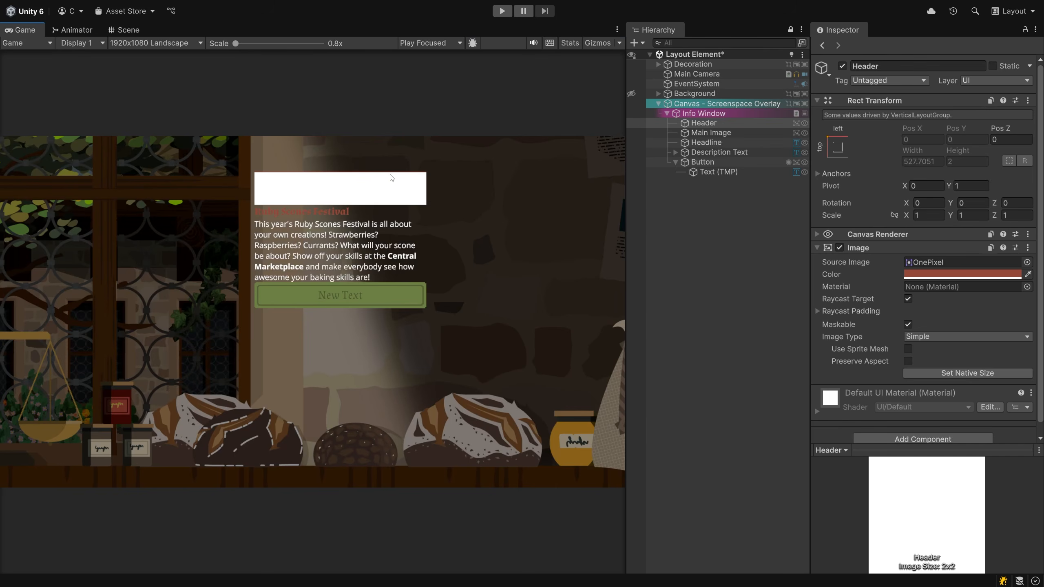
scroll(382, 169, up, 5)
scroll(379, 166, up, 2)
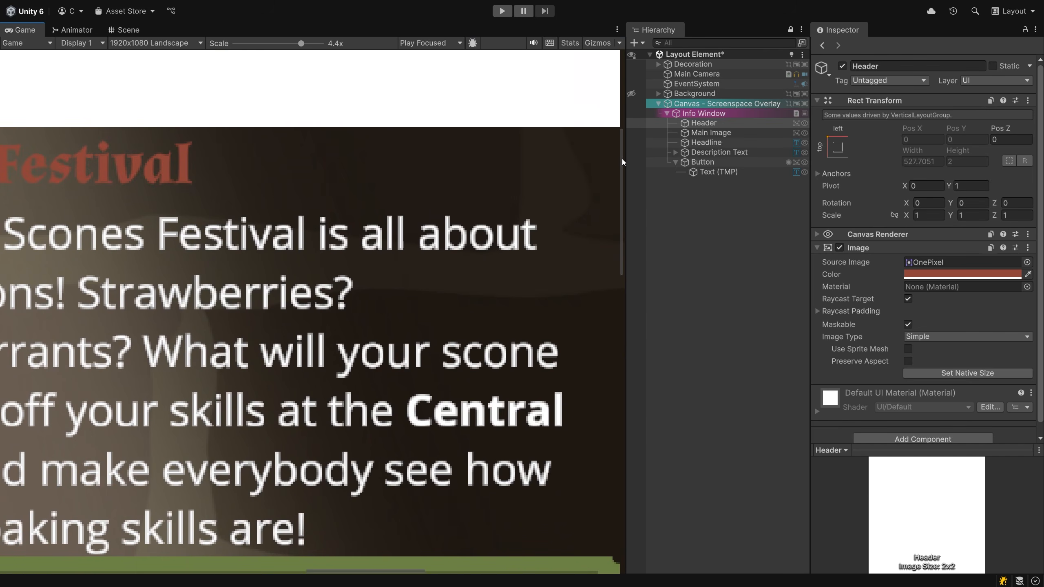
drag(621, 159, 614, 100)
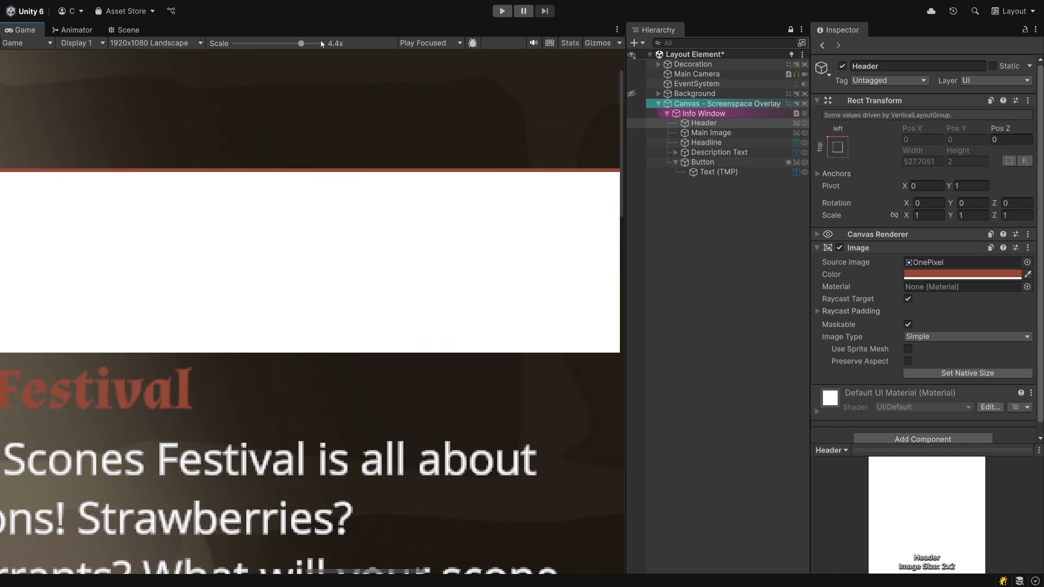
click(121, 31)
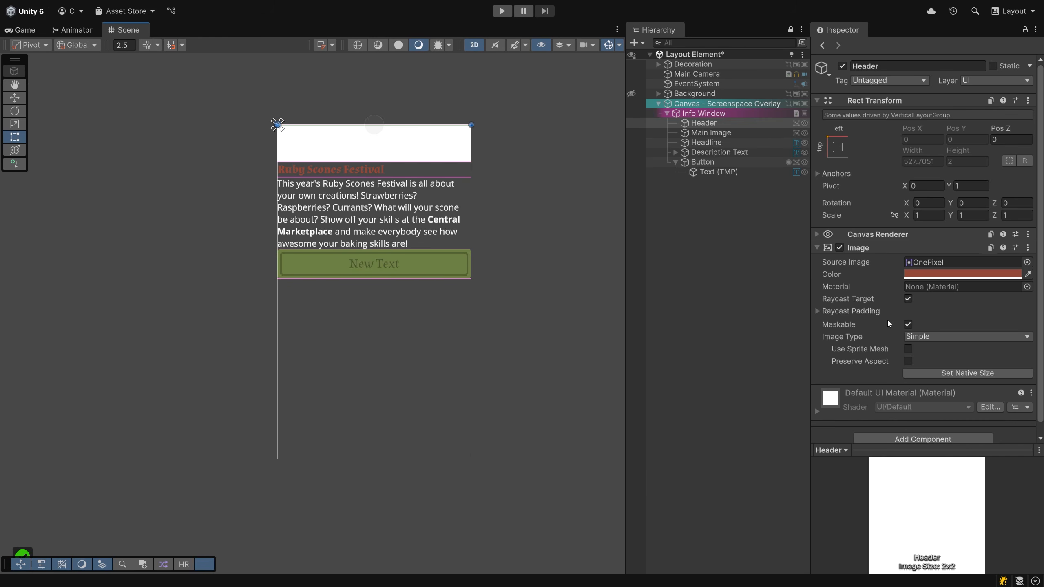
Add a Layout Element component to Header and display its Layout Properties
scroll(887, 320, down, 1)
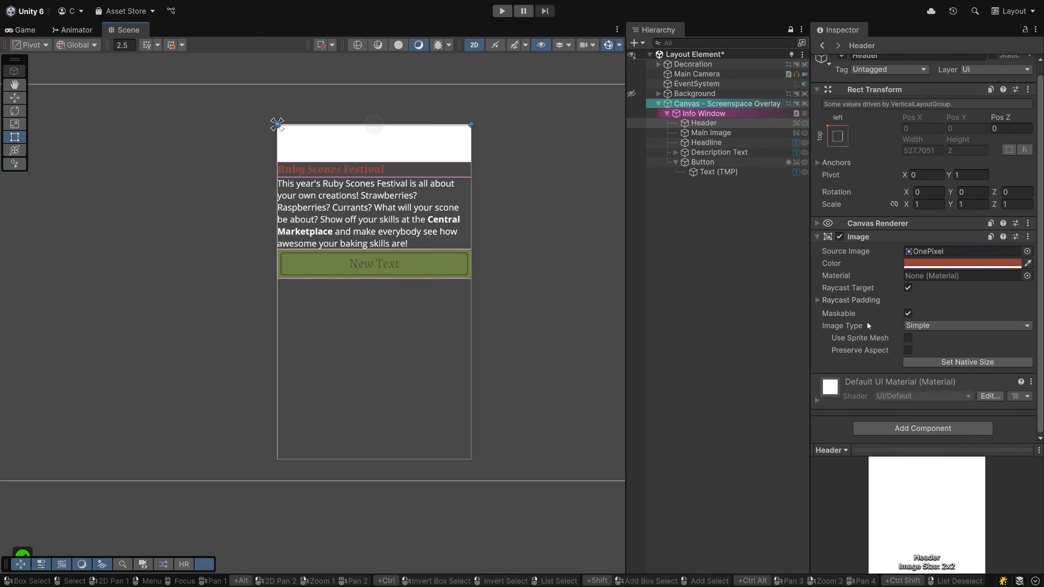
click(884, 431)
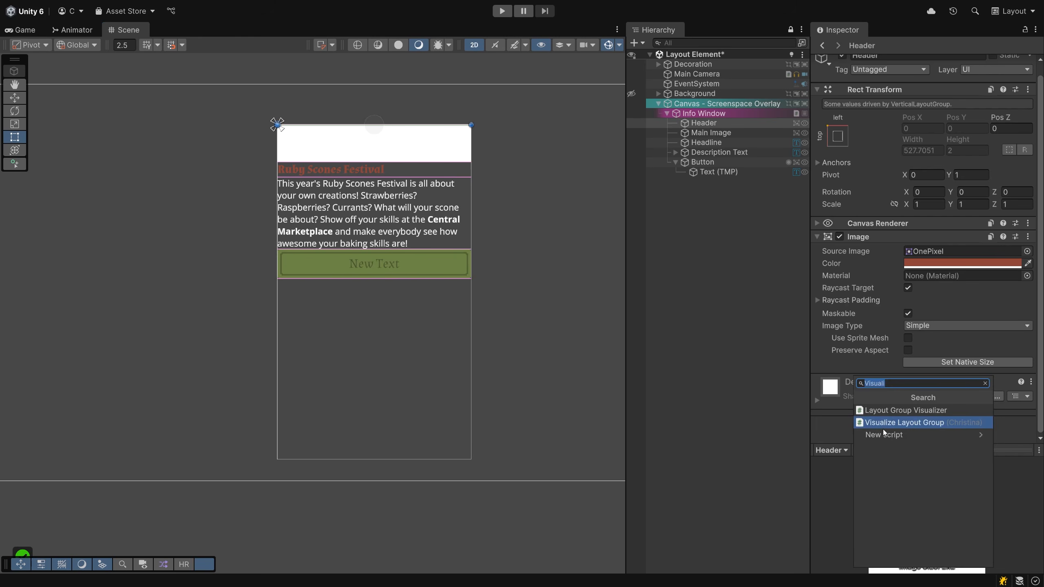
text(Layout Element)
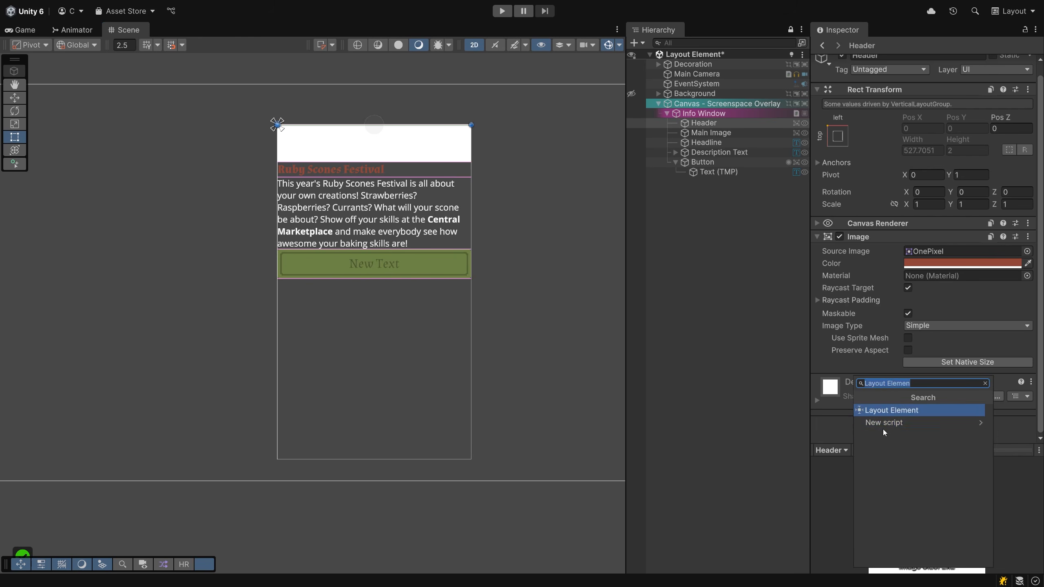
key(Return)
scroll(861, 335, down, 5)
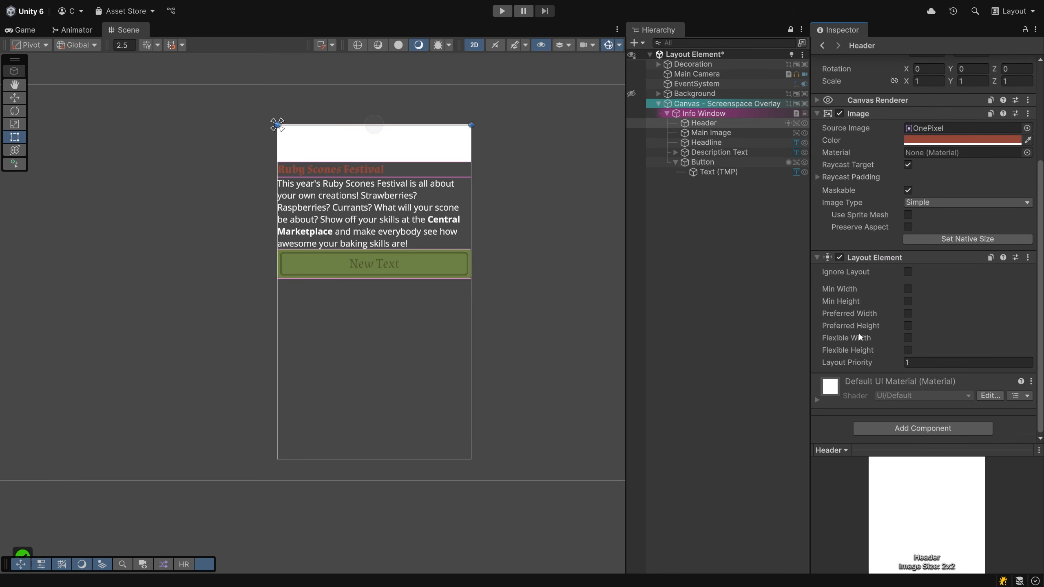
click(832, 450)
click(843, 480)
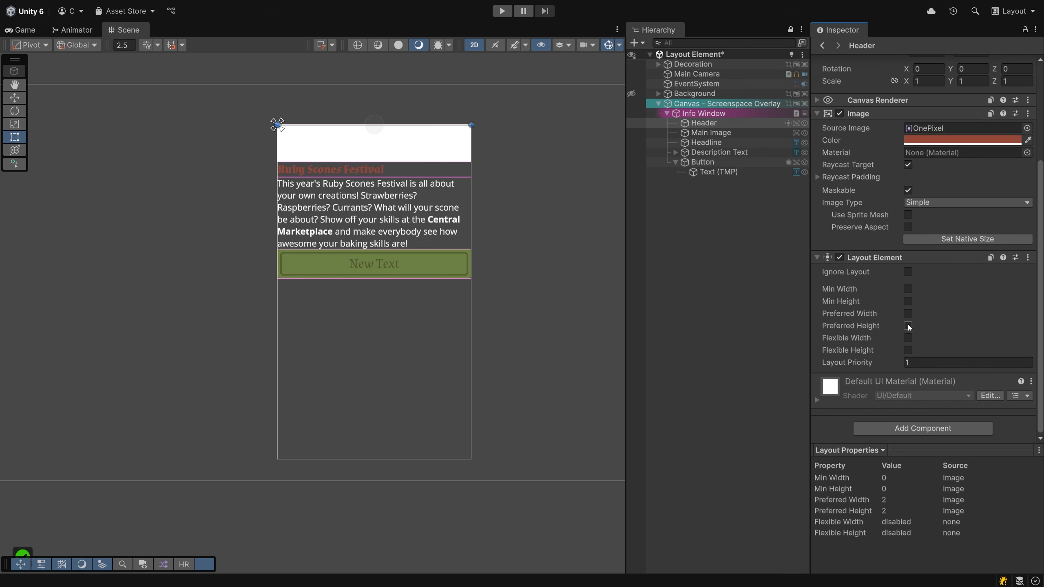
Enable Min Height on Header's Layout Element with a value of 50, and collapse its Image component
click(908, 301)
click(935, 301)
text(50)
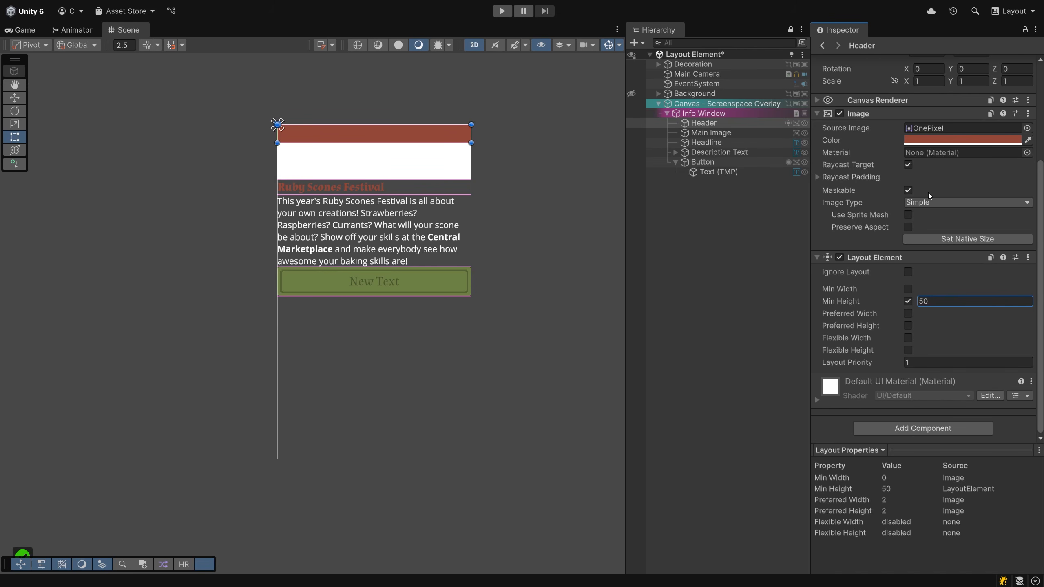
scroll(882, 197, up, 5)
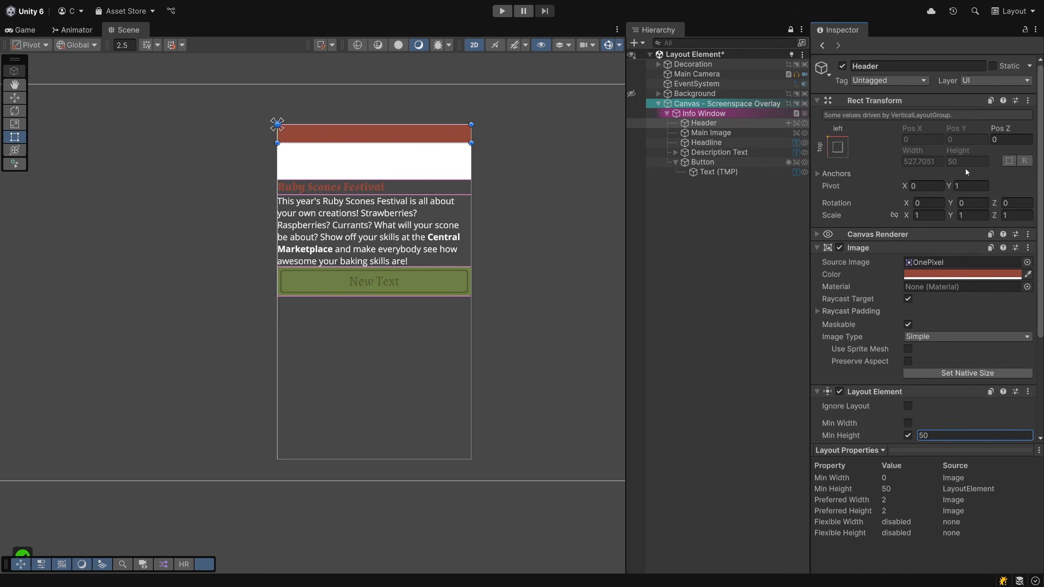
click(816, 248)
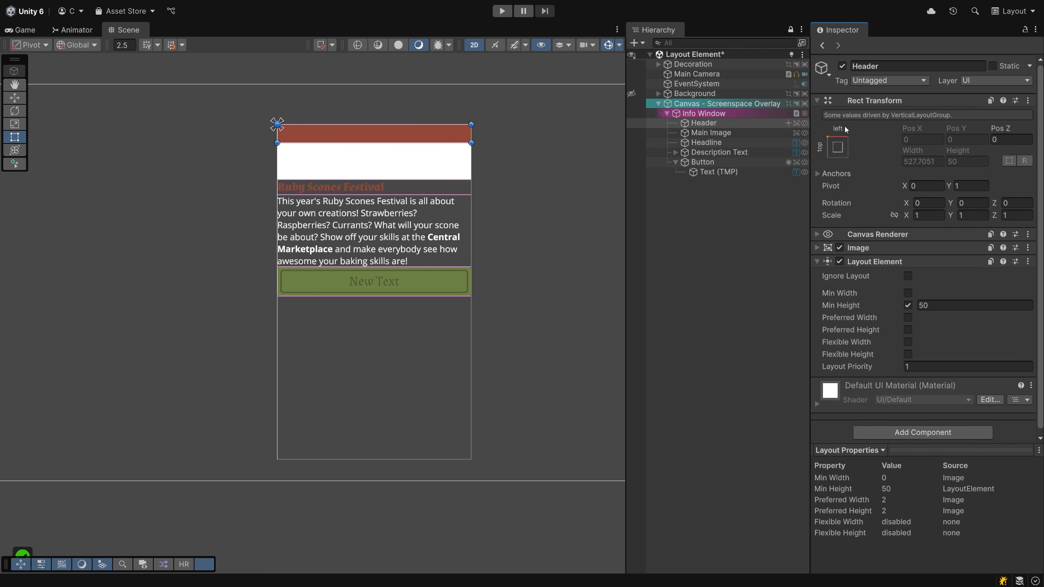
Resize Info Window to about 567 wide and 15 high to test Header's minimum height
click(700, 113)
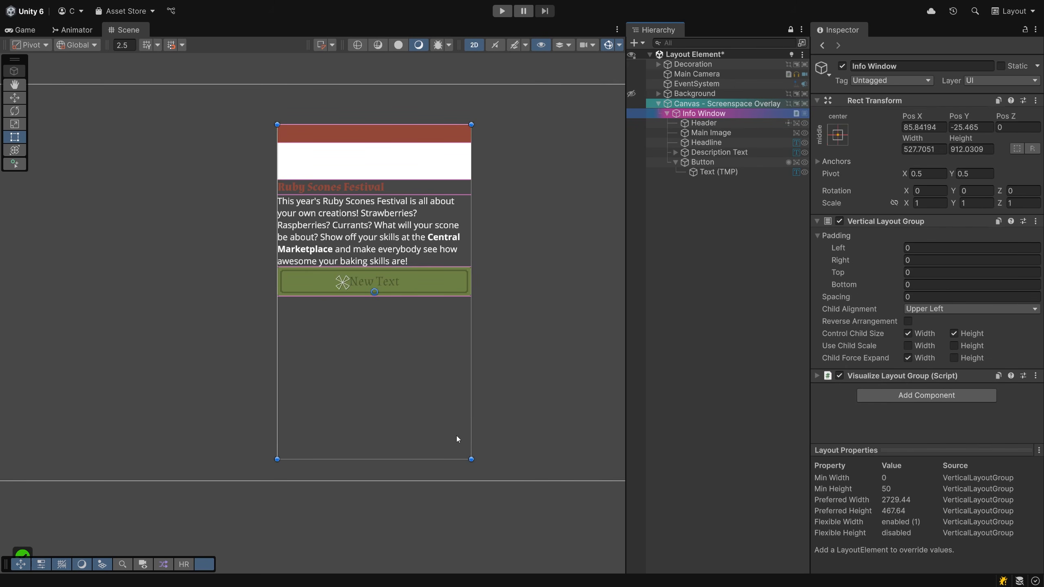
drag(447, 457, 485, 127)
Set Overflow to Truncate for both Headline and Description Text, and select the button's text
click(723, 145)
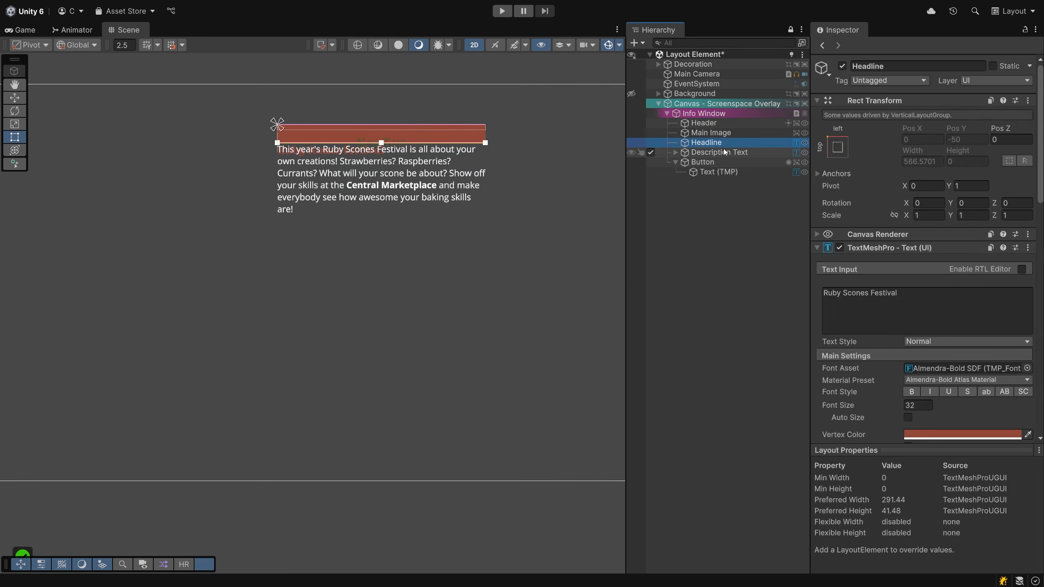
ctrl+click(722, 155)
scroll(900, 370, down, 3)
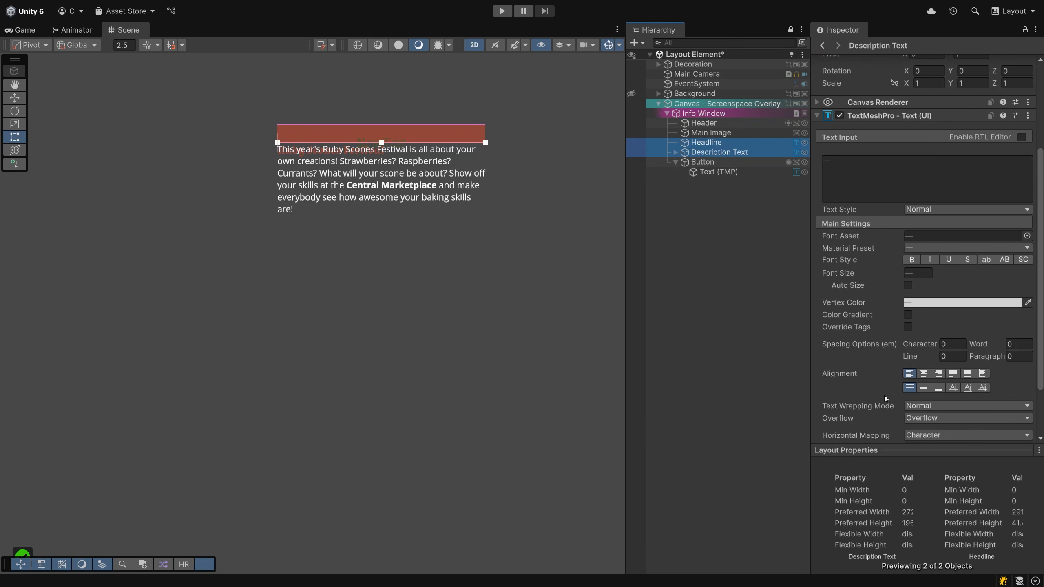
scroll(883, 395, down, 2)
click(928, 352)
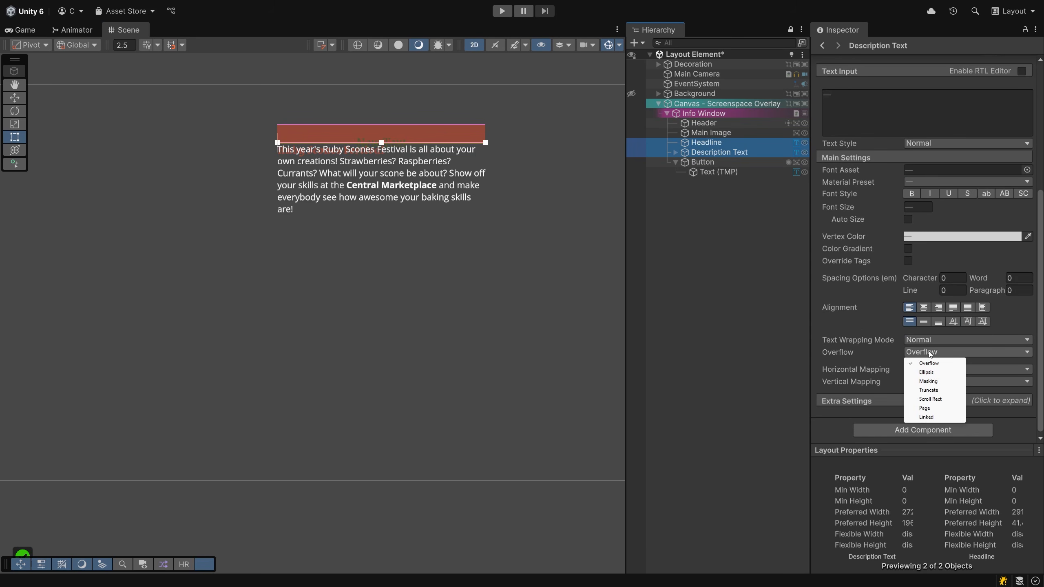
click(942, 390)
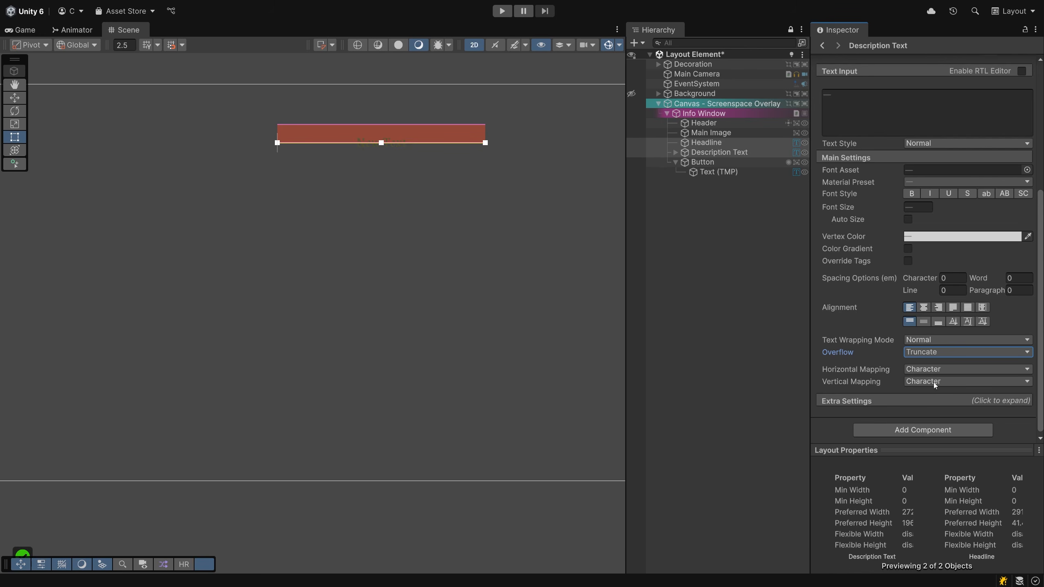
click(719, 172)
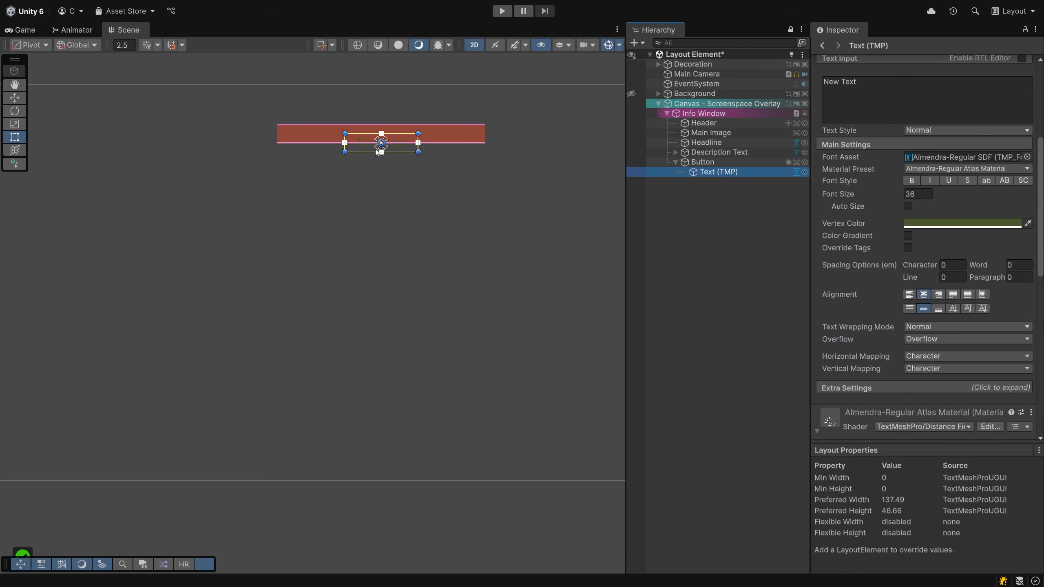
Compare the heights of Info Window and Header, and enlarge Info Window to about 519 high
click(711, 113)
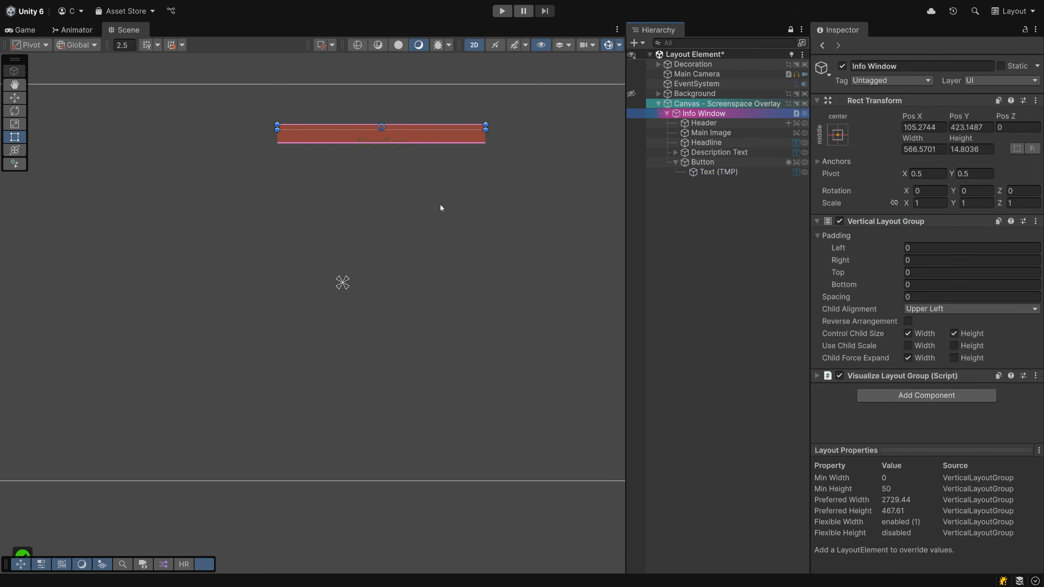
click(724, 122)
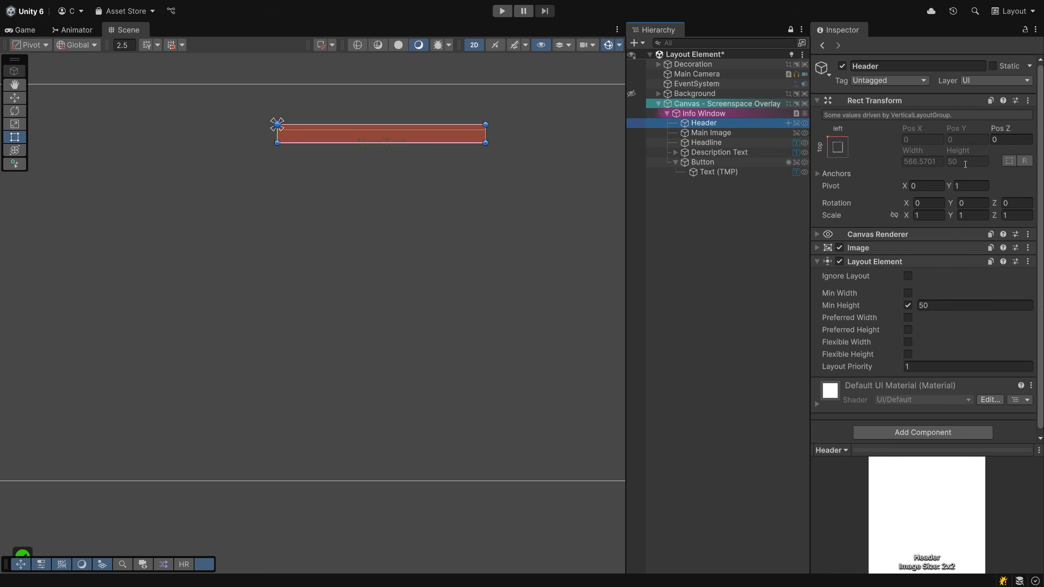
click(732, 112)
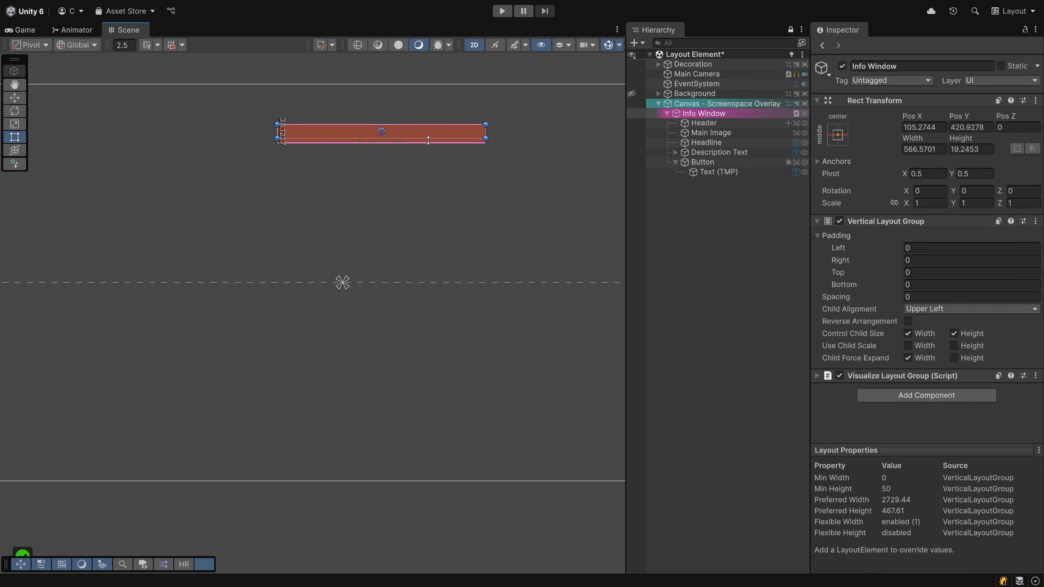
drag(437, 213, 452, 315)
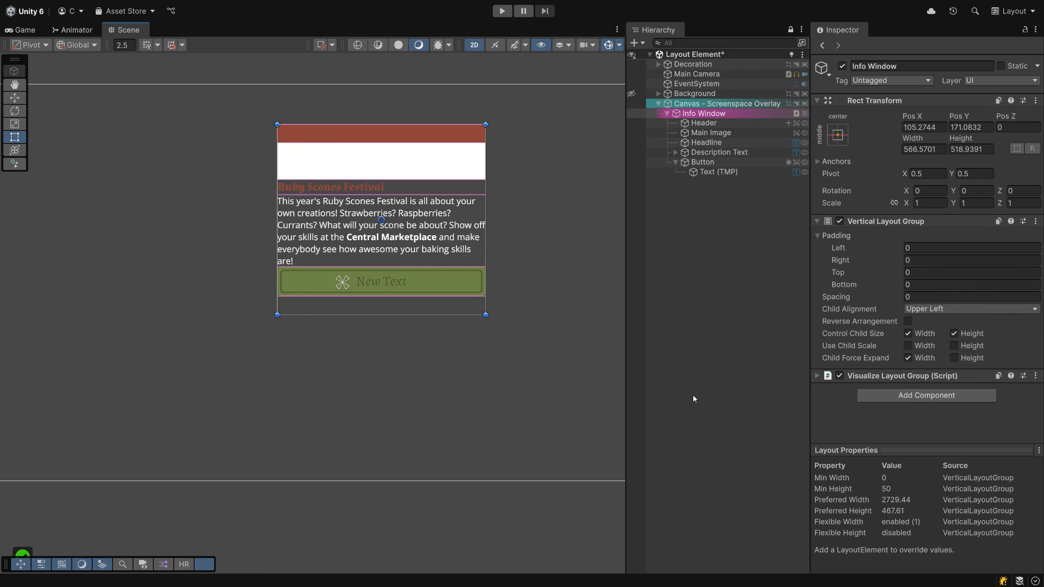
Enable Preferred Height on Header's Layout Element with a value of 100
click(723, 123)
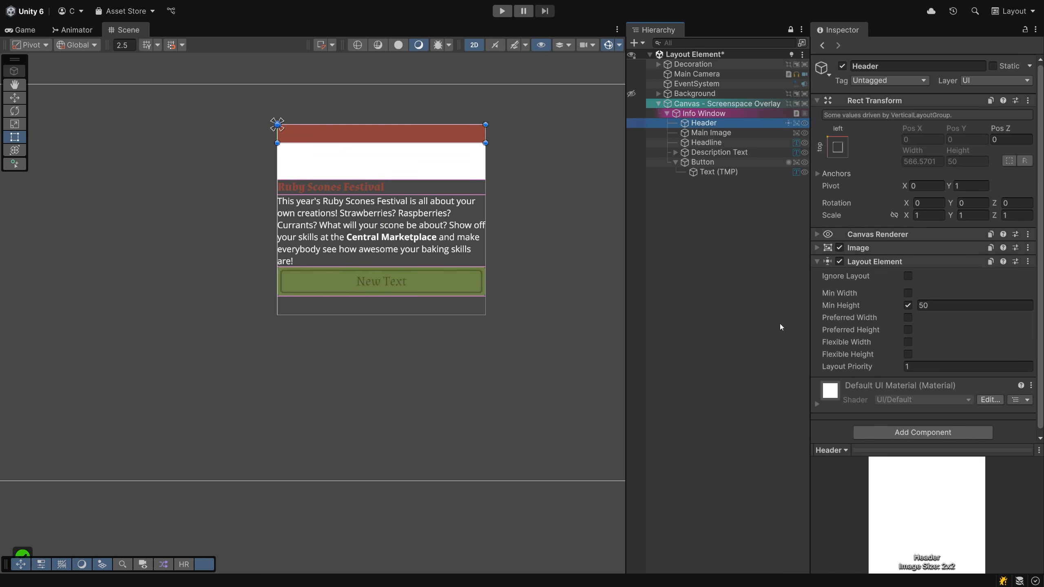
click(907, 330)
click(939, 330)
text(100)
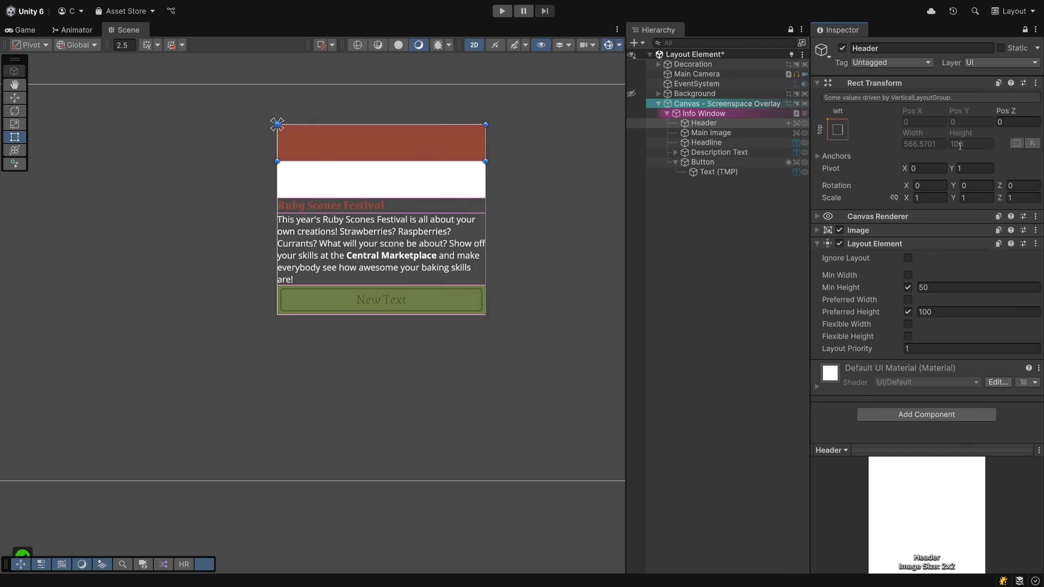
Enlarge Info Window to about 662 high and enable Child Force Expand for height
click(708, 113)
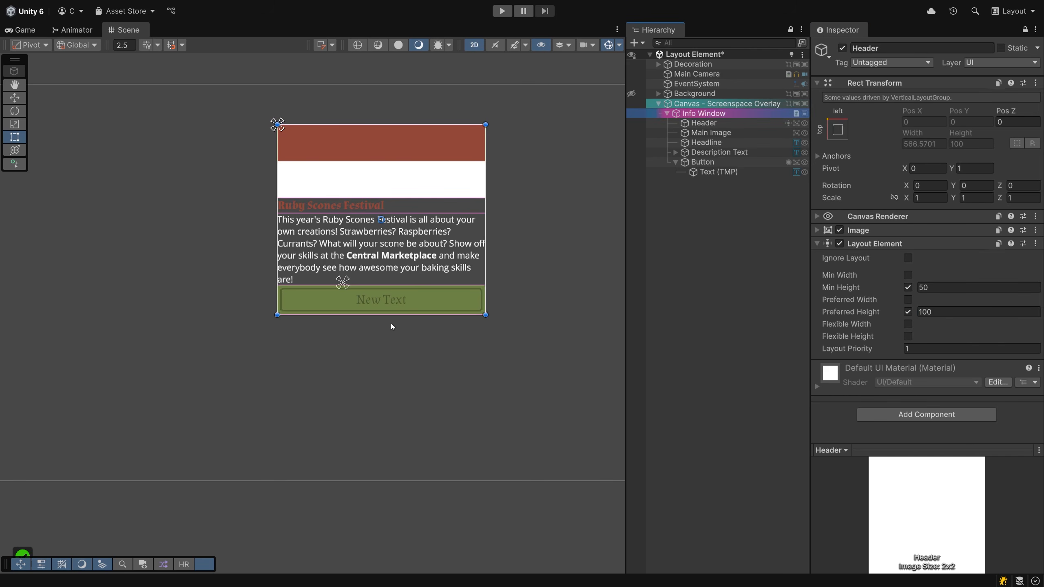
drag(403, 315, 429, 369)
click(1024, 29)
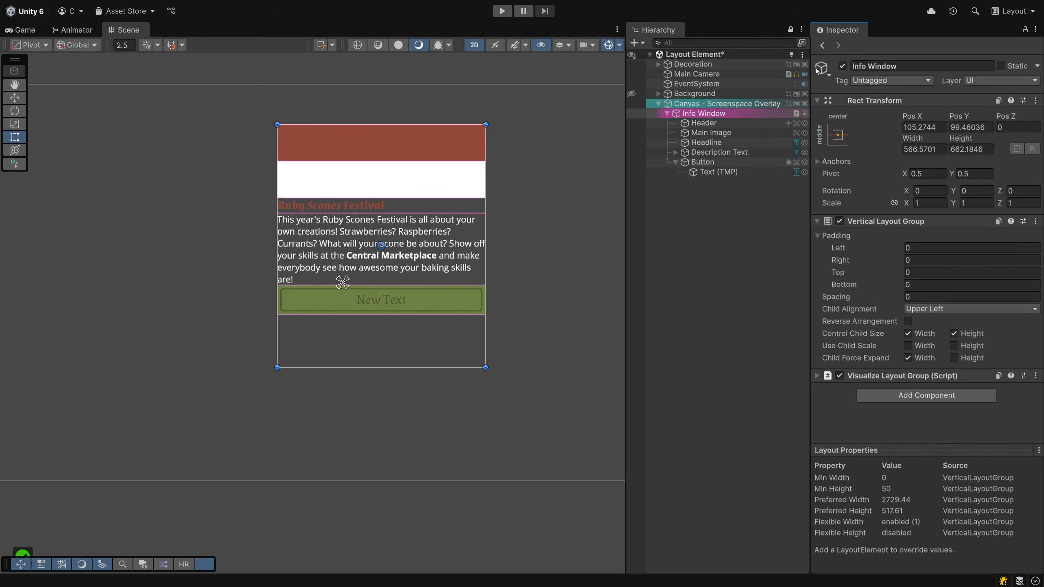
click(953, 357)
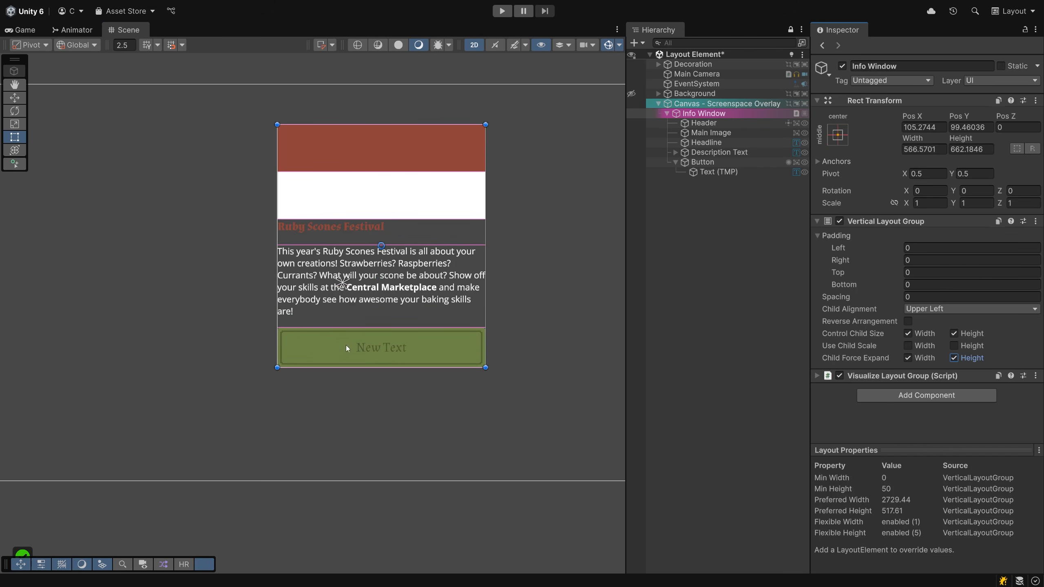
Check Header's driven height, and stretch Info Window further downward to see the children expand
click(703, 123)
drag(396, 368, 404, 444)
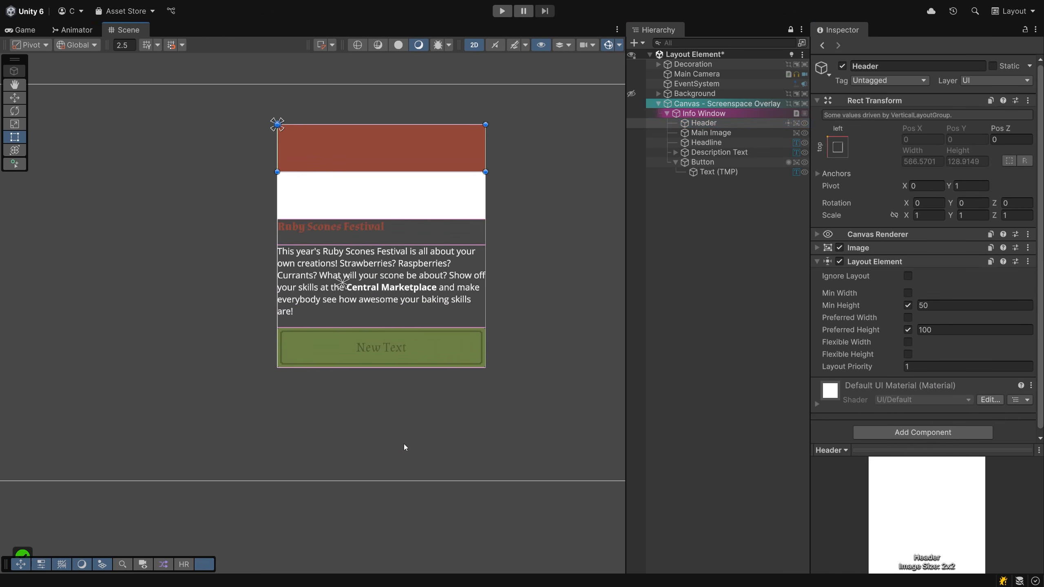
click(704, 114)
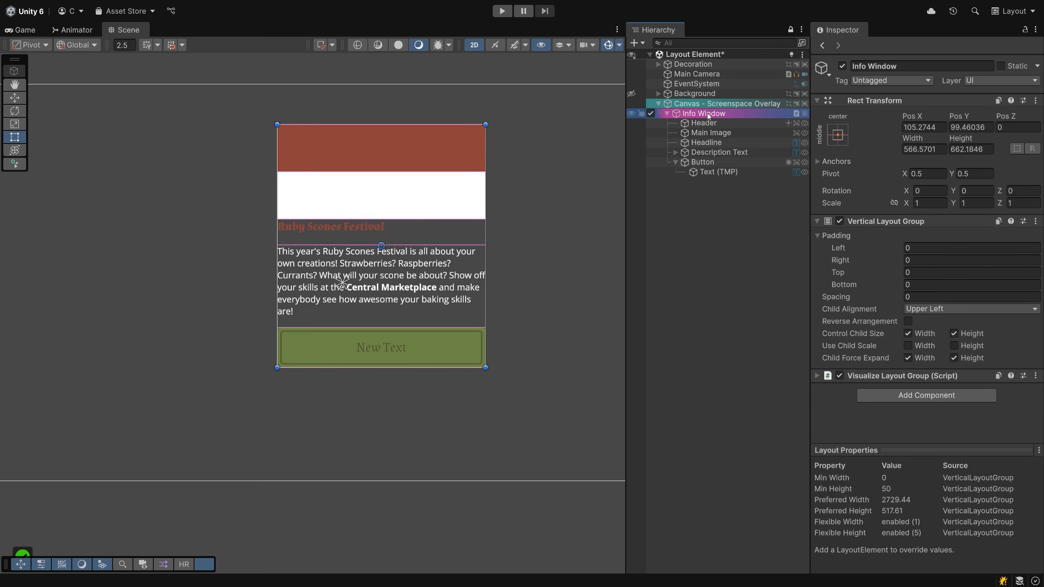
drag(393, 367, 443, 405)
Set both Min Height and Preferred Height on Header's Layout Element to 20
click(706, 123)
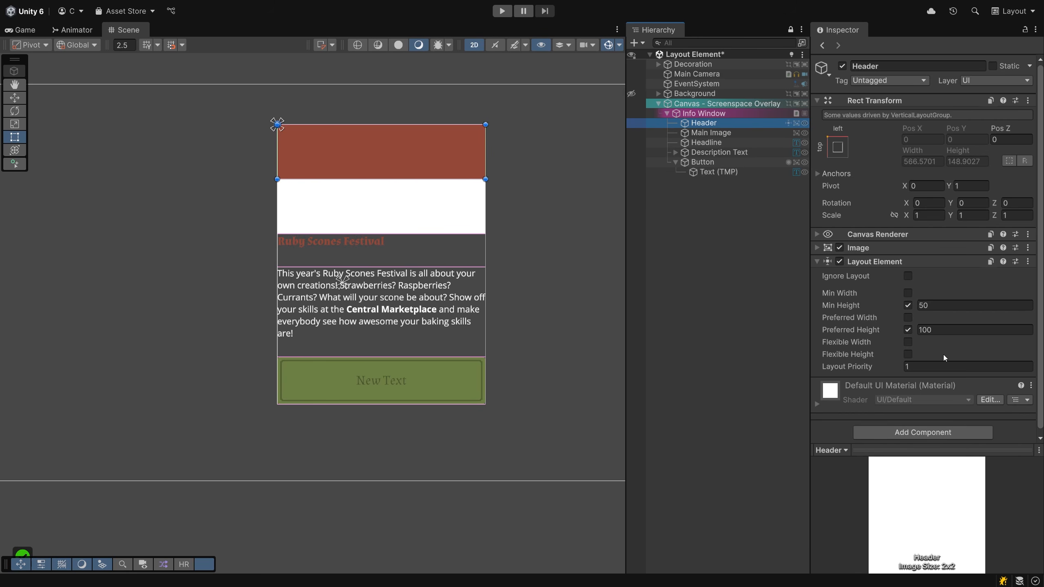
click(945, 305)
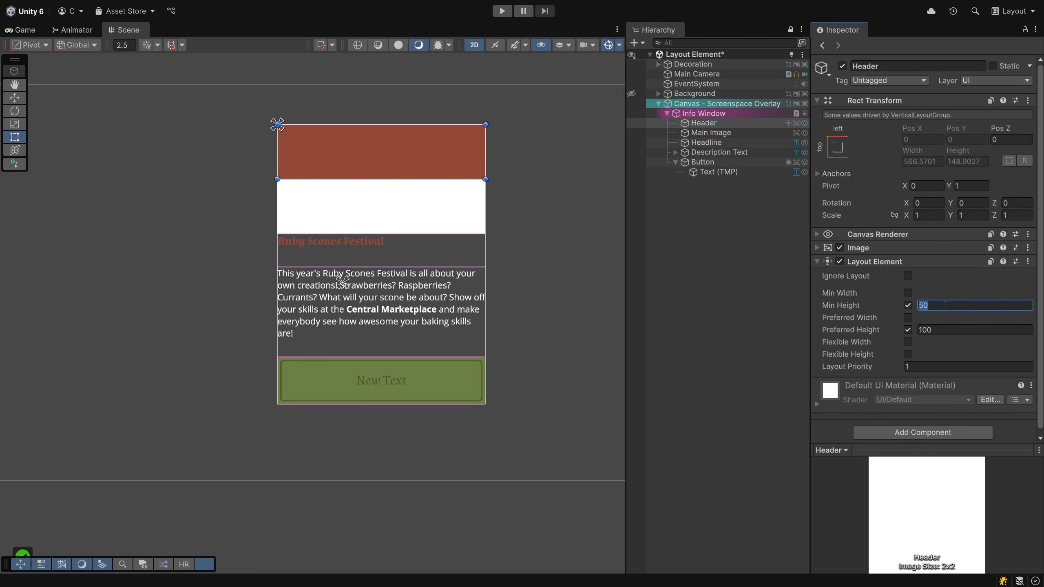
text(20)
click(933, 330)
text(20)
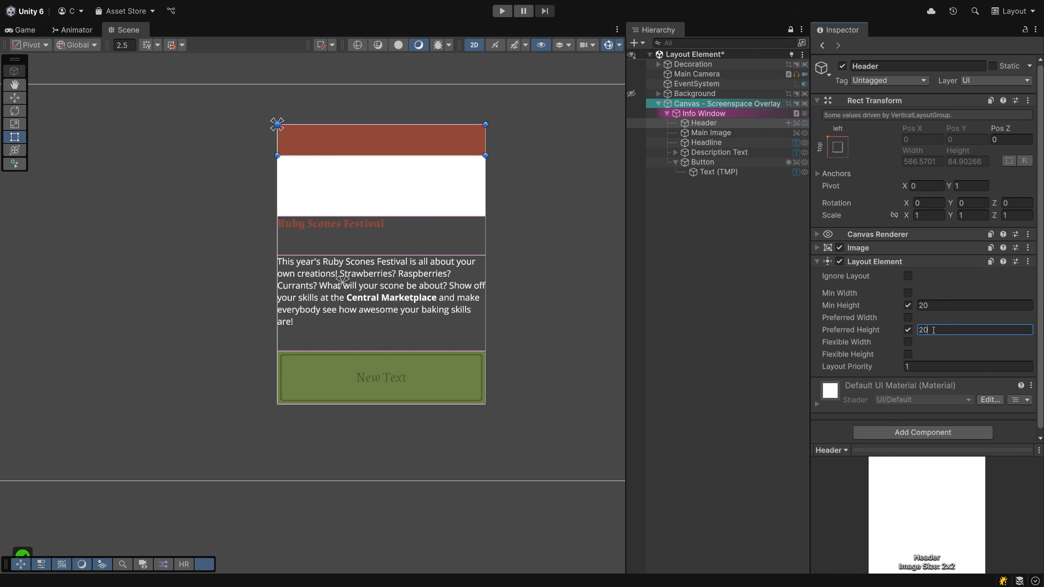
Disable Child Force Expand for height on Info Window and check Header's driven height
click(722, 114)
click(954, 358)
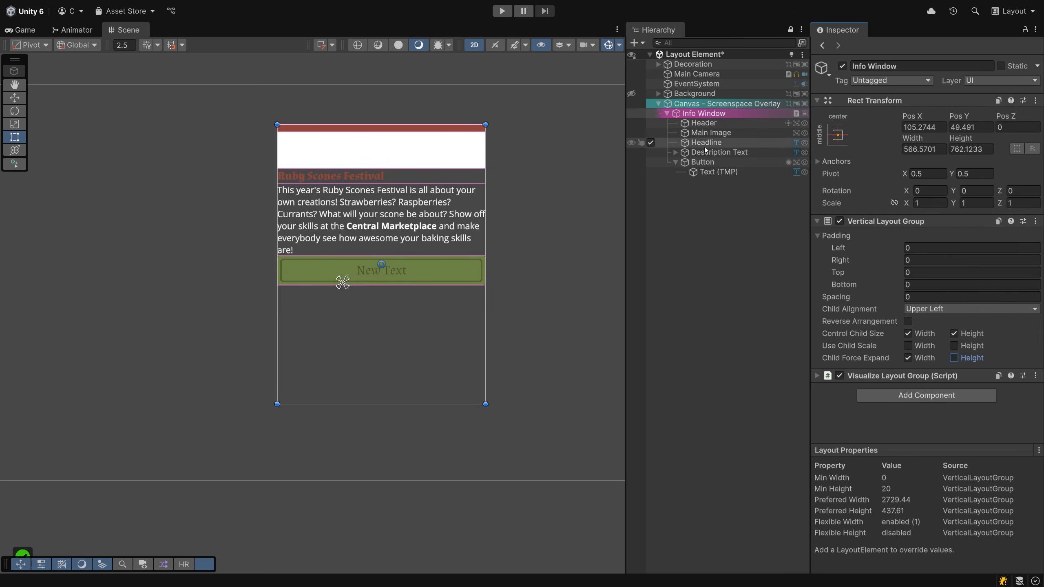
click(703, 126)
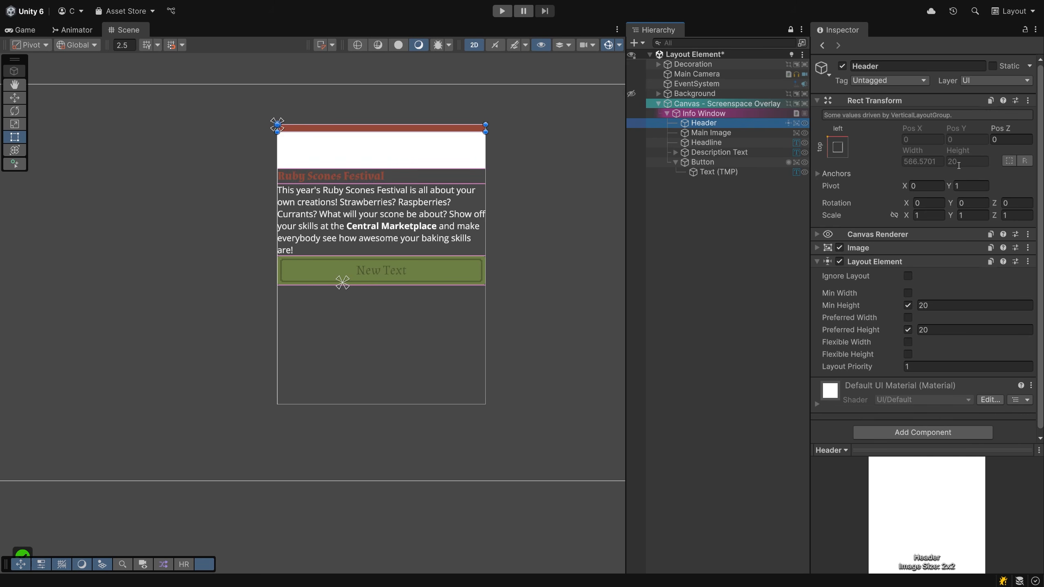
Inspect Button and its text child, and shrink Info Window upward to about 45 high
click(704, 163)
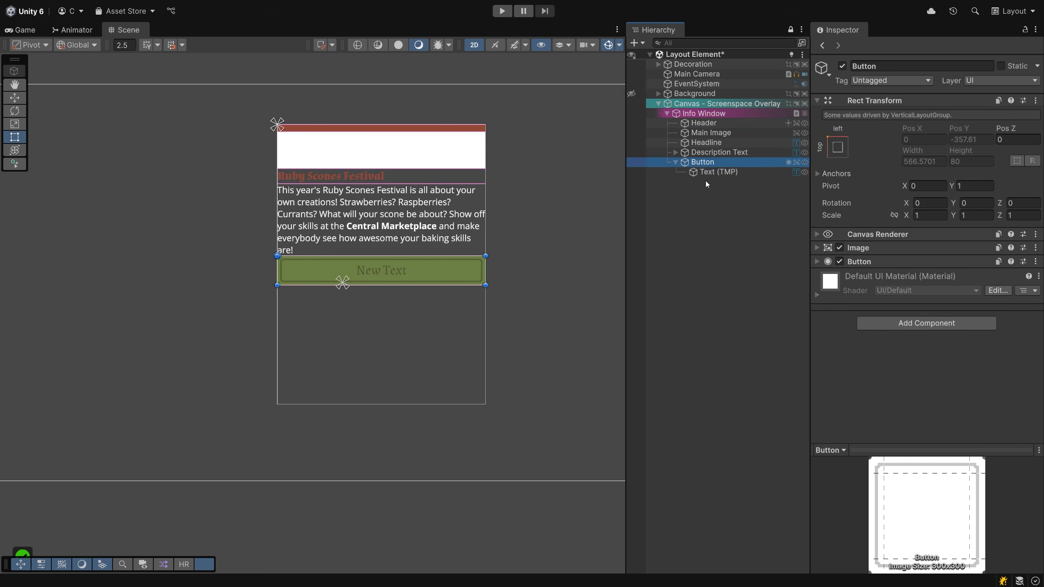
click(706, 173)
click(707, 162)
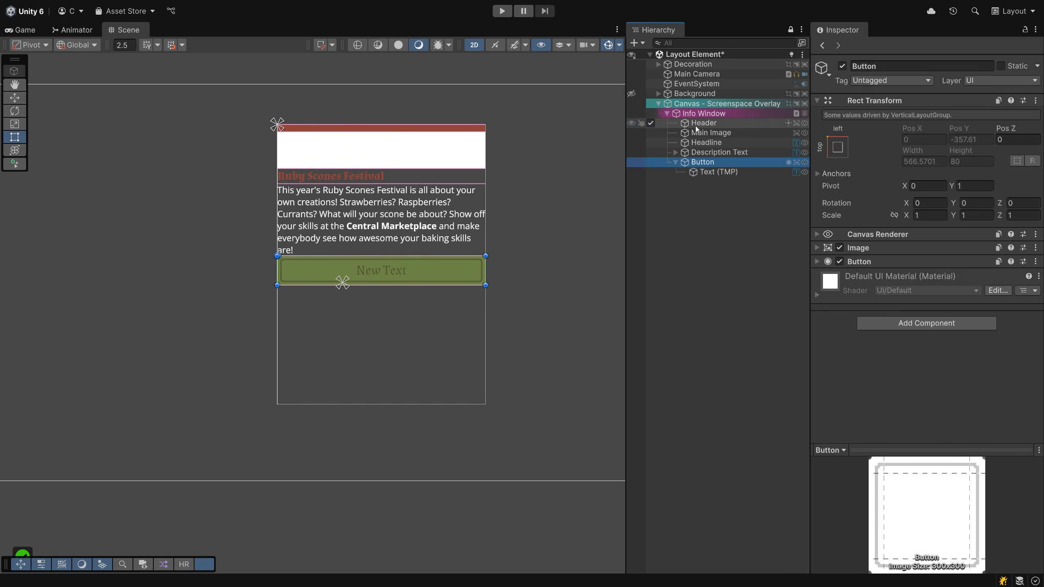
click(699, 113)
drag(437, 403, 452, 140)
Set Button's Text (TMP) child to the full stretch anchor preset, including its position, so it fills Button
click(724, 173)
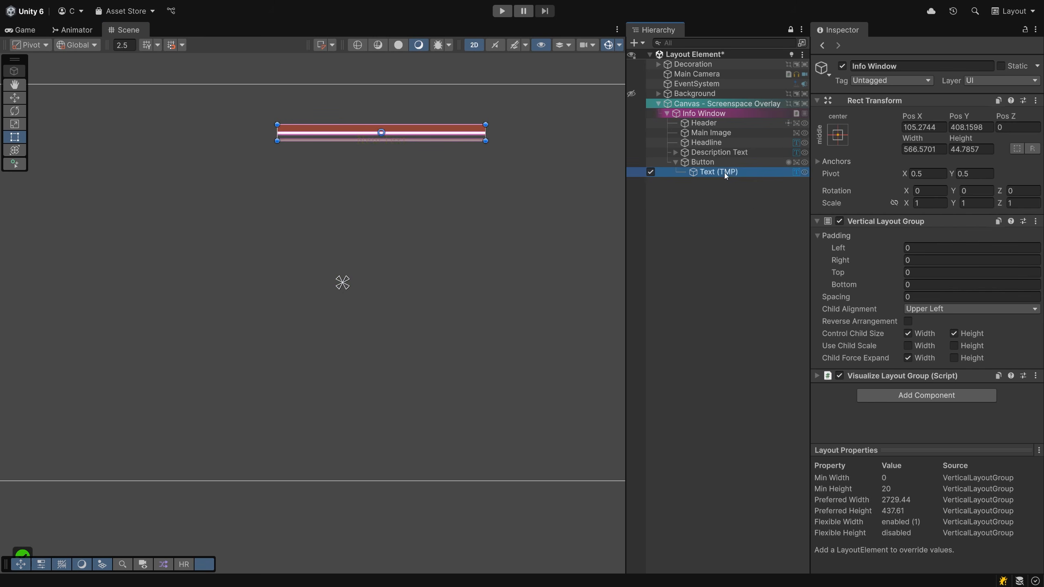
click(837, 135)
key(alt)
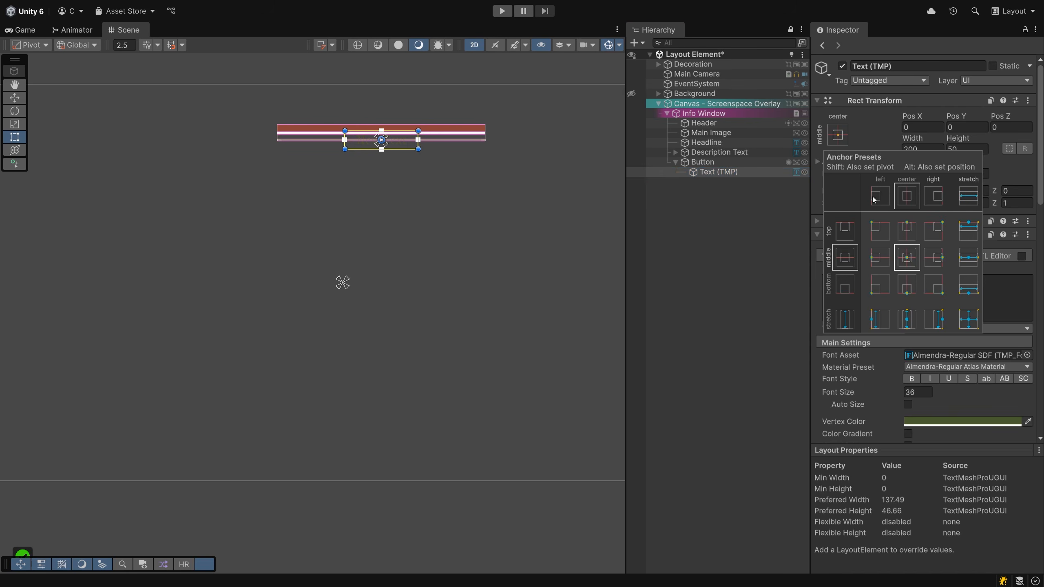
alt+click(971, 320)
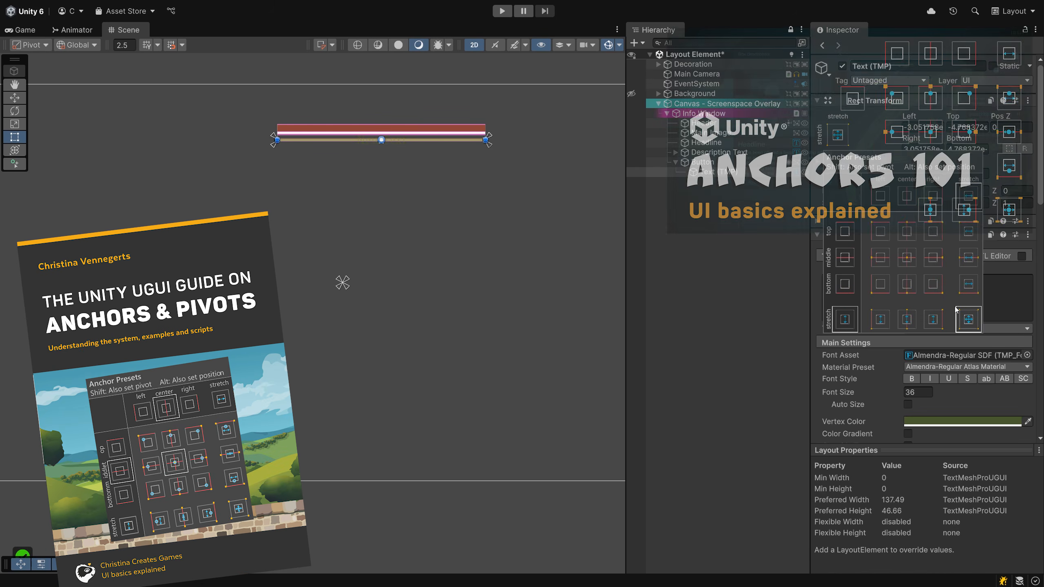
click(763, 249)
key(Down)
key(Down)
key(Down)
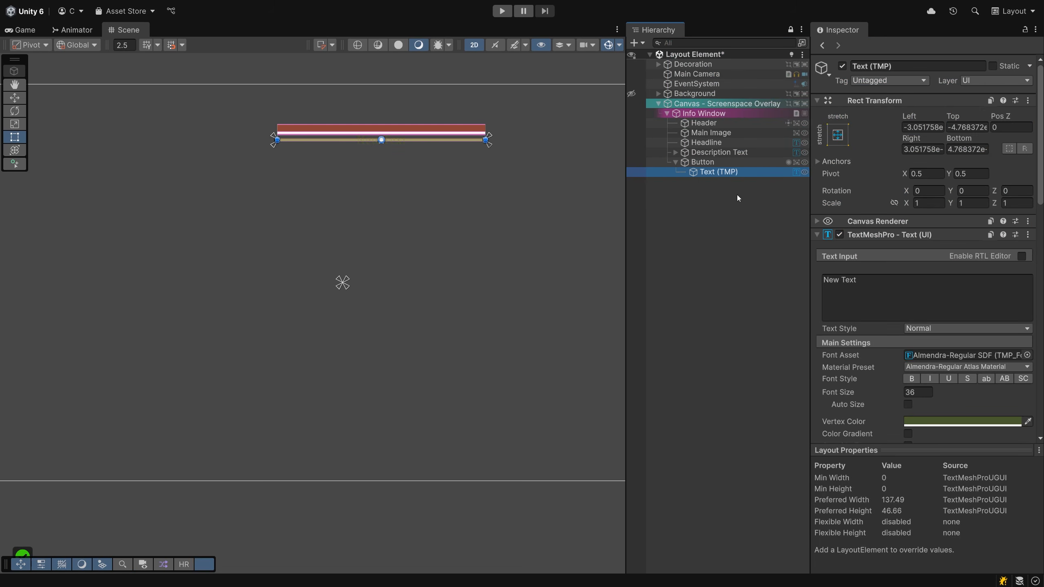
Add a Layout Element component to Button
click(721, 164)
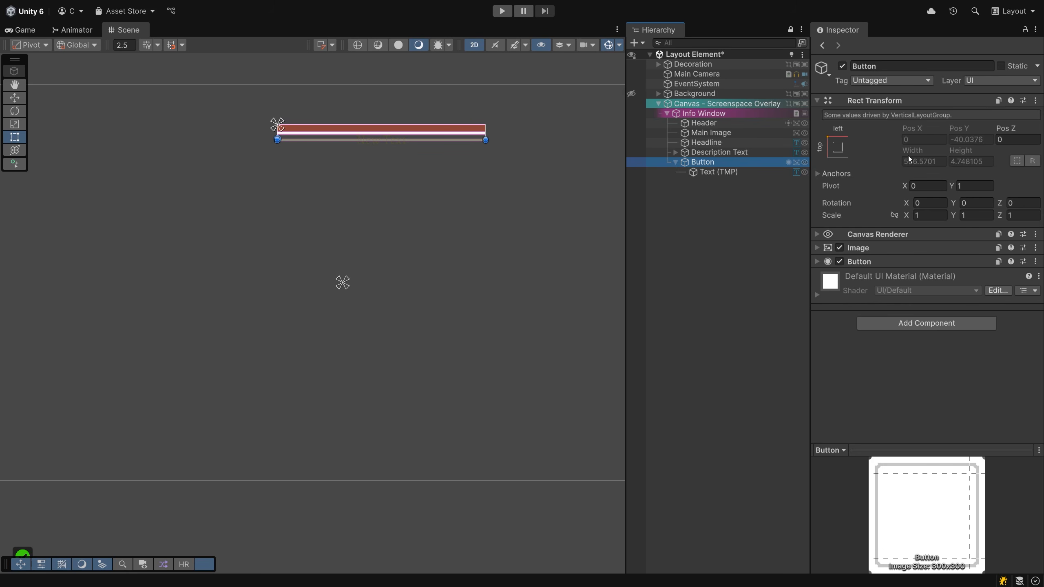
click(902, 325)
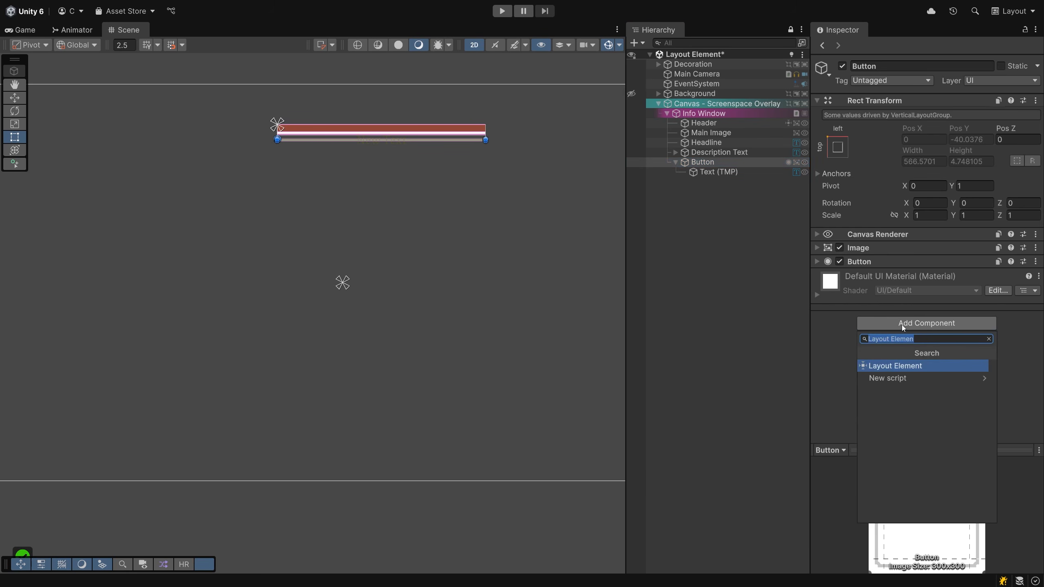
key(Return)
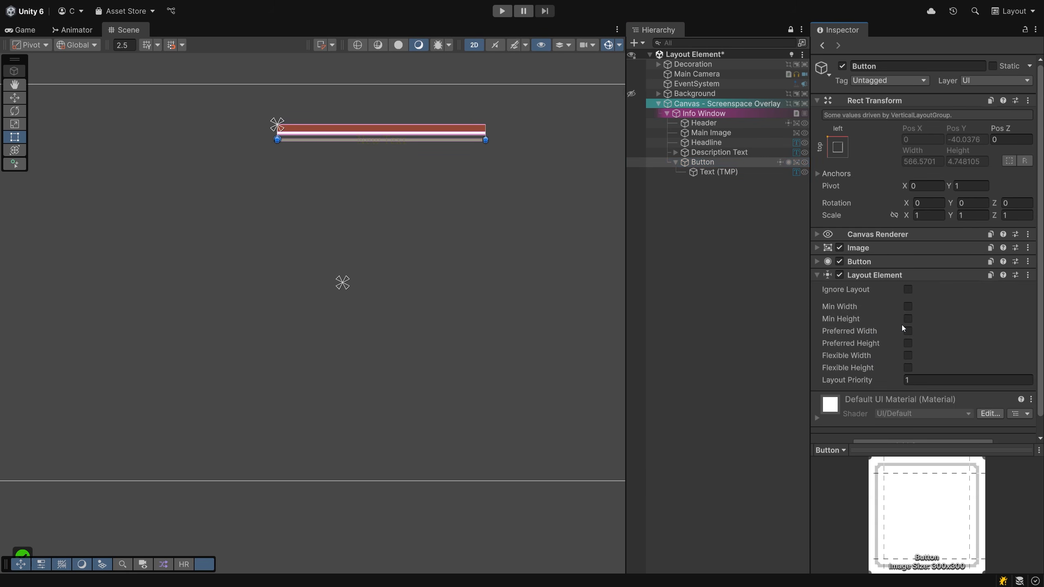
Enable Min Height and Preferred Height on Button's Layout Element and set both to 50
click(907, 319)
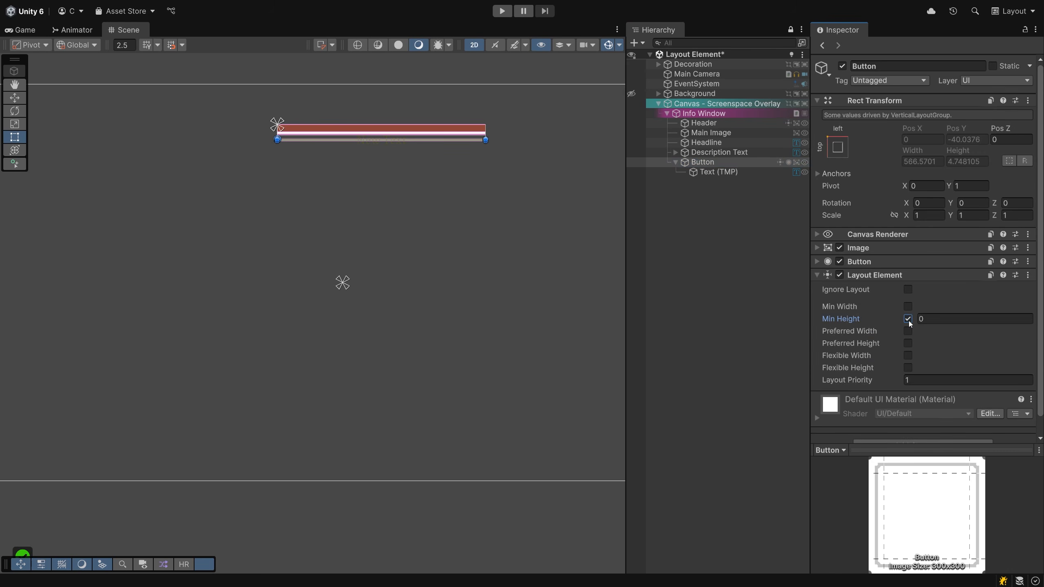
click(907, 343)
click(932, 320)
text(50)
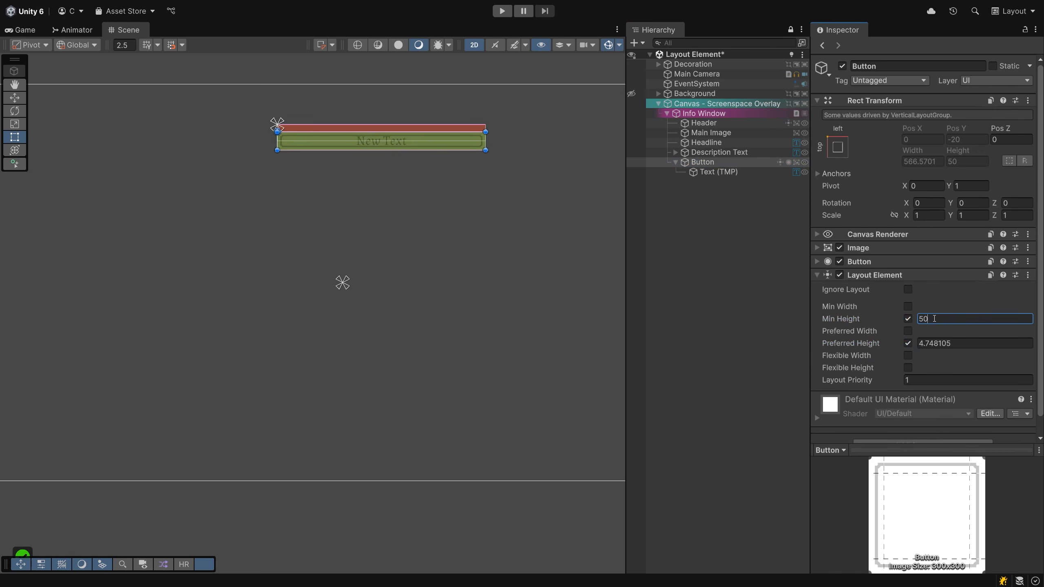
key(Tab)
key(Tab)
key(Tab)
text(50)
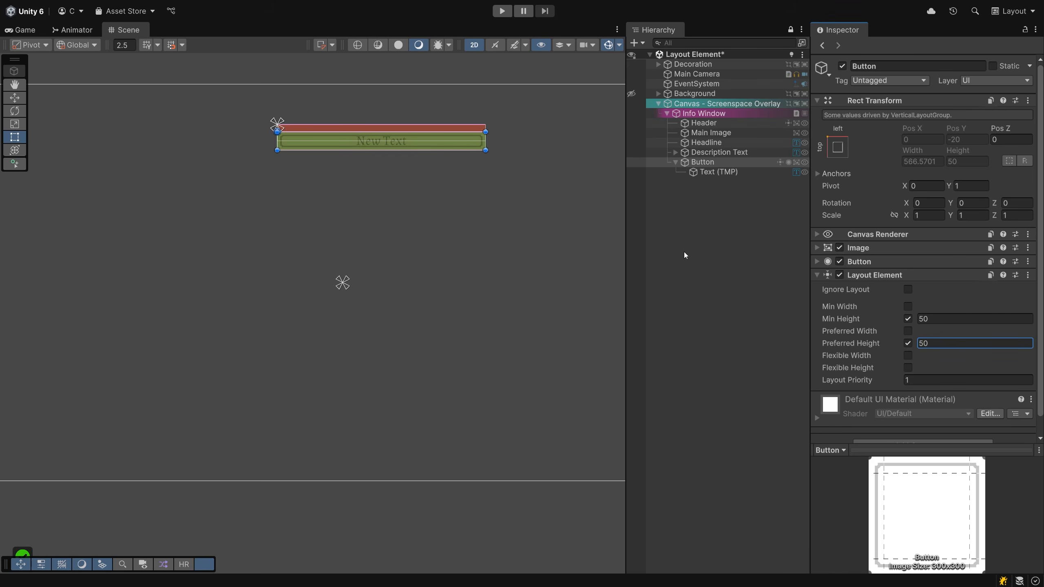
Enlarge Info Window to about 581 high and move it to the canvas centre
click(711, 113)
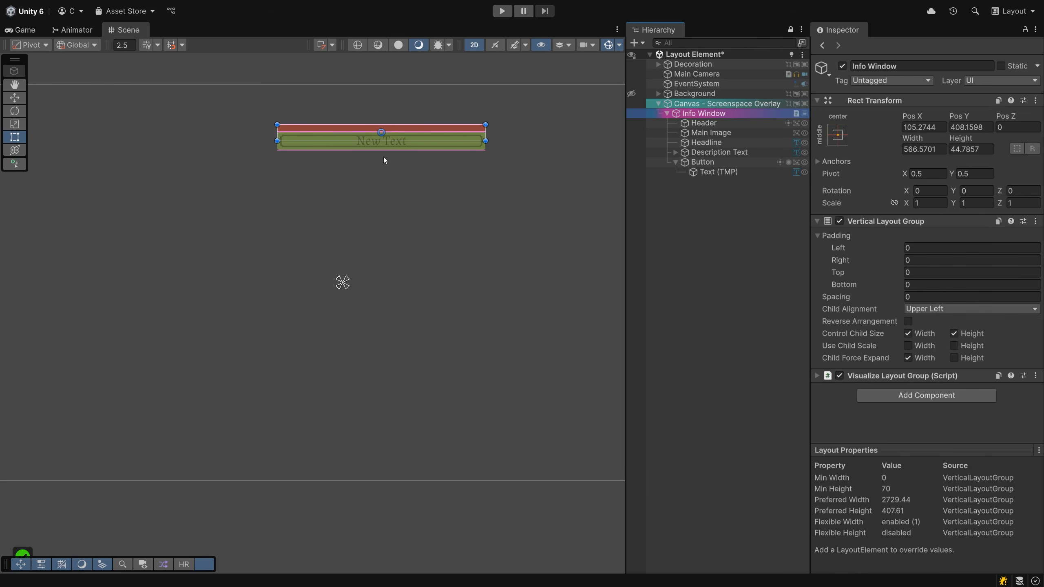
drag(406, 141, 395, 331)
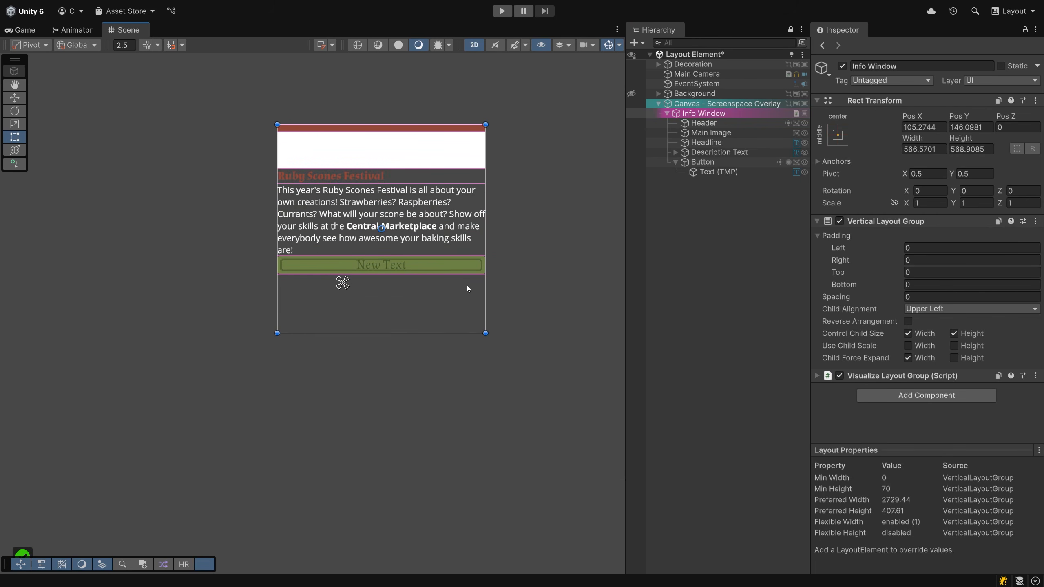
drag(439, 228, 401, 282)
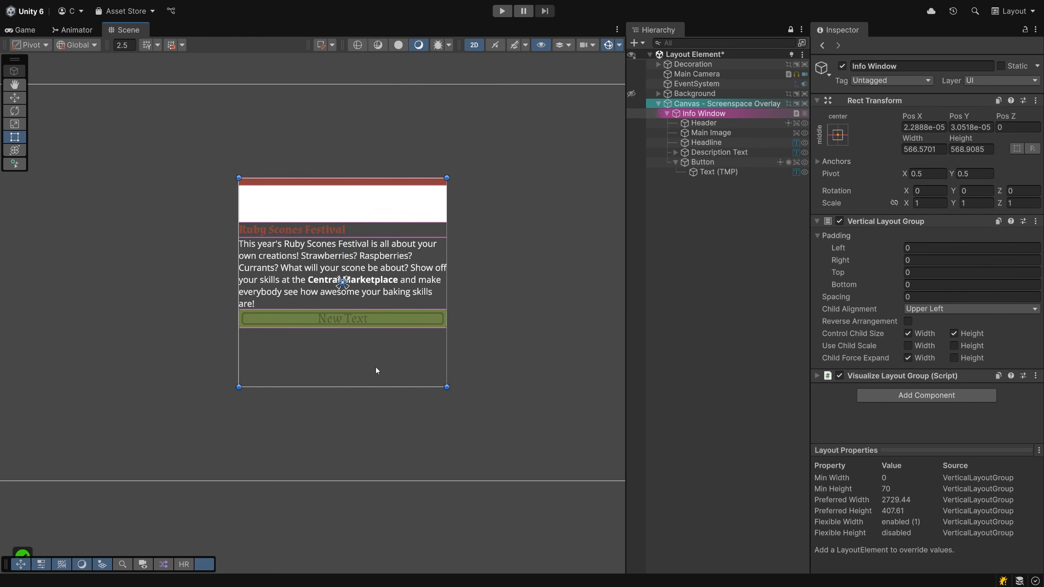
mouse_move(375, 389)
mouse_down()
mouse_move(376, 339)
mouse_move(375, 413)
mouse_move(376, 342)
mouse_move(375, 391)
mouse_up()
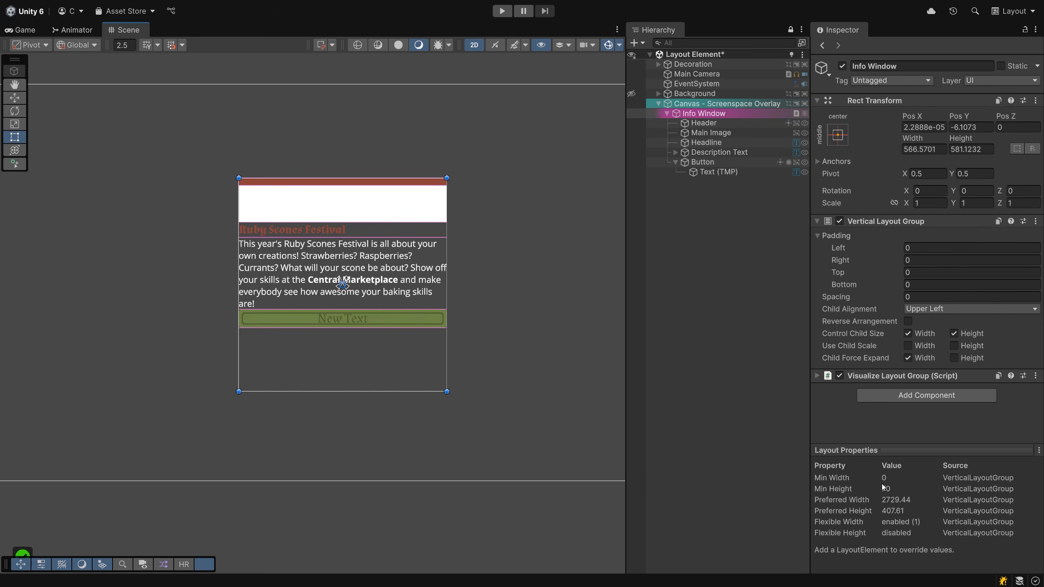
Compare the Layout Element heights of Header and Button with Info Window's layout properties
click(718, 124)
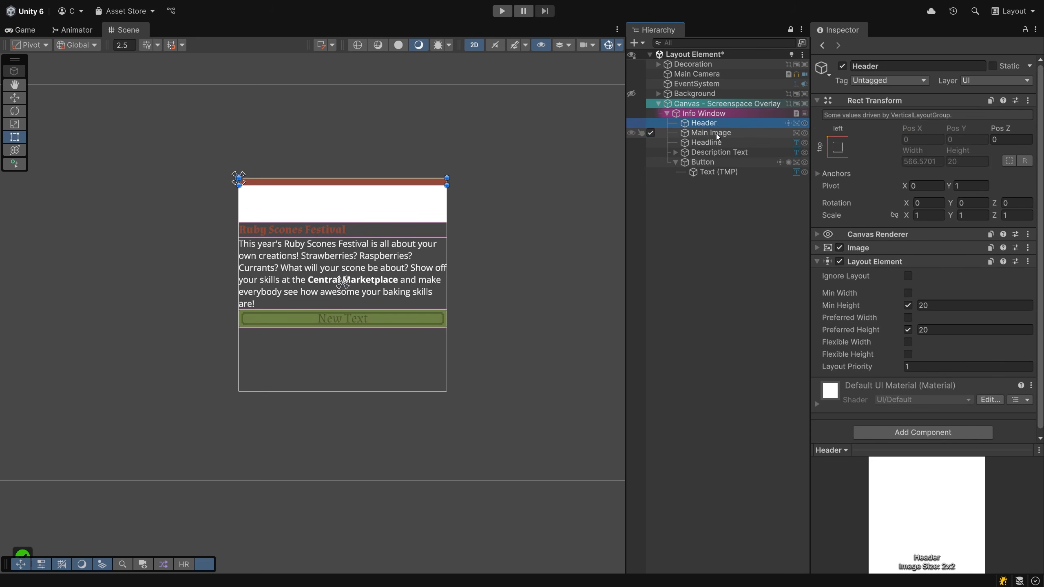
click(714, 161)
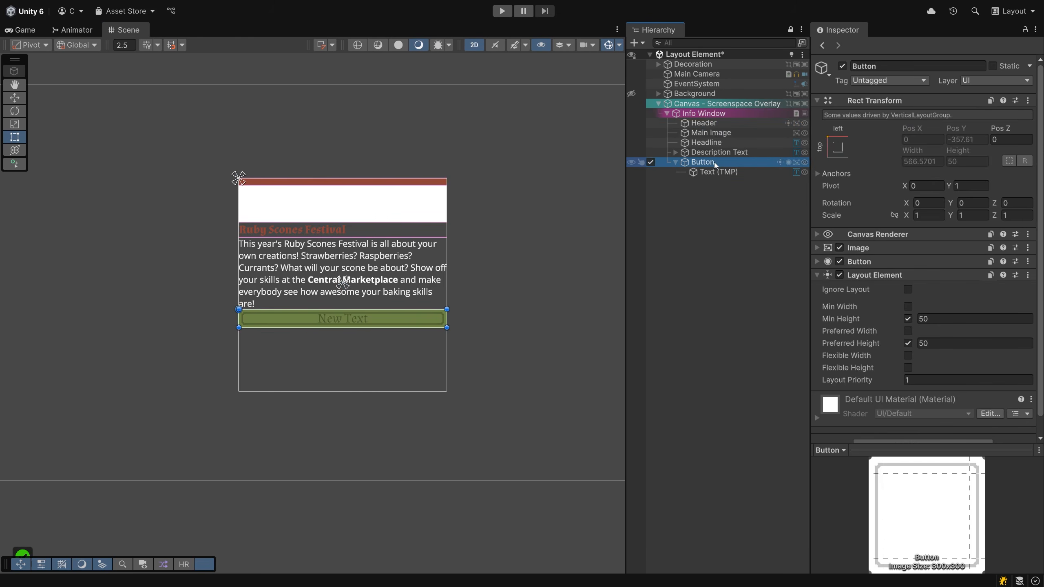
click(704, 114)
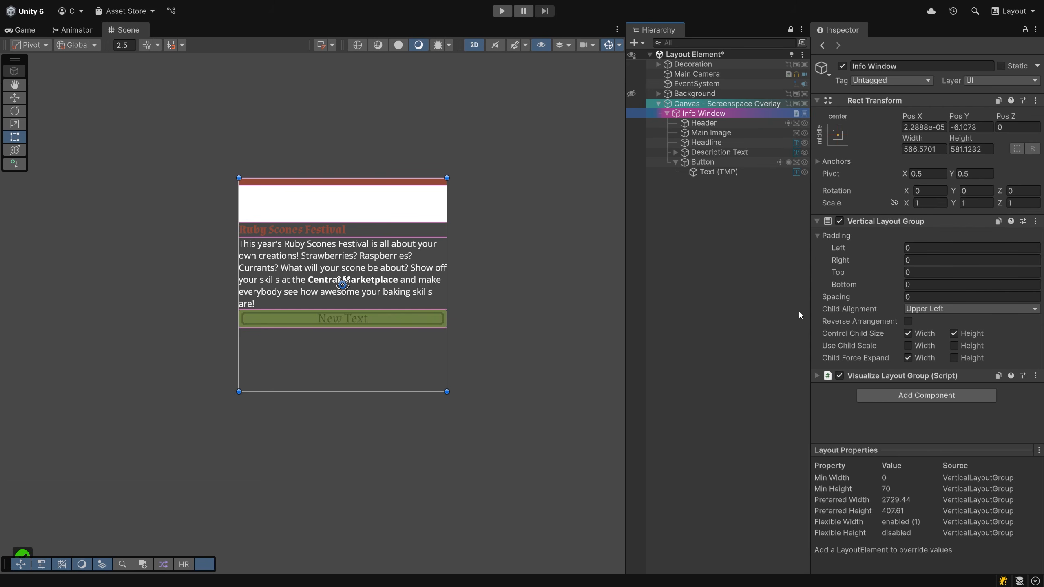
Add a Content Size Fitter component to Info Window
click(887, 392)
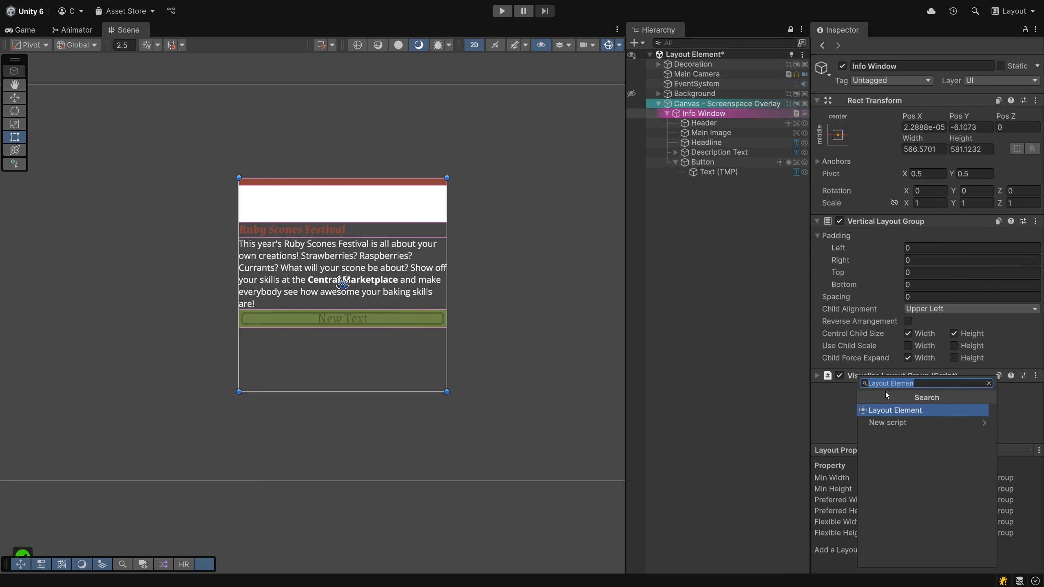
text(Content)
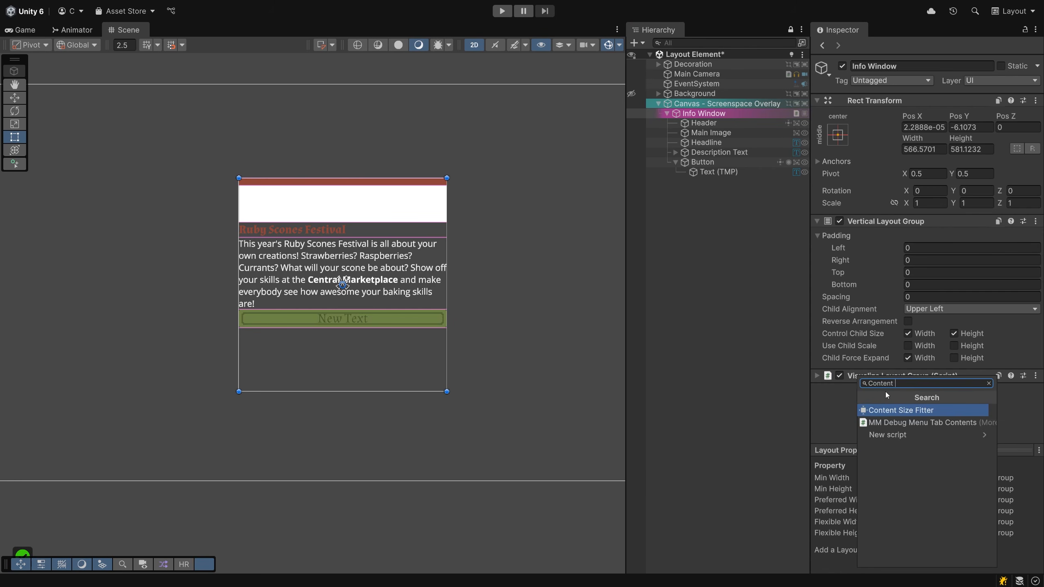
key(Return)
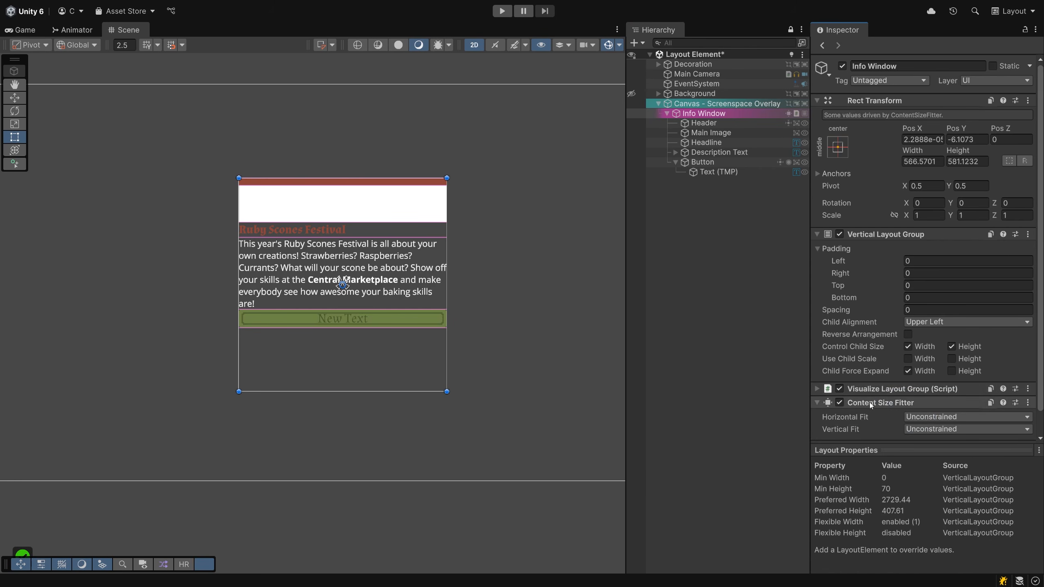
Try a width of 300 on Info Window, and set its size to 600 wide by 500 high
scroll(866, 408, down, 1)
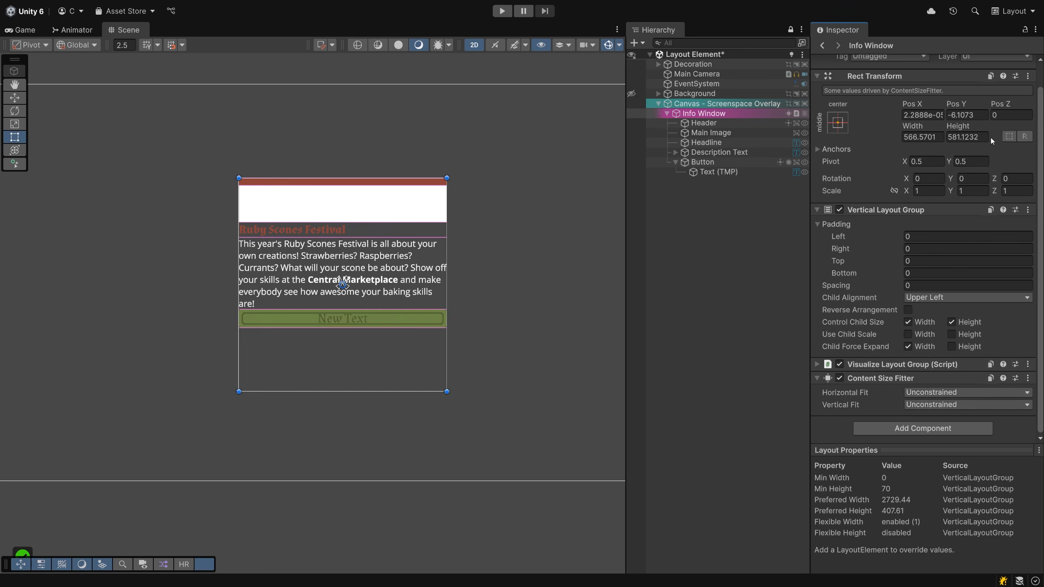
click(924, 137)
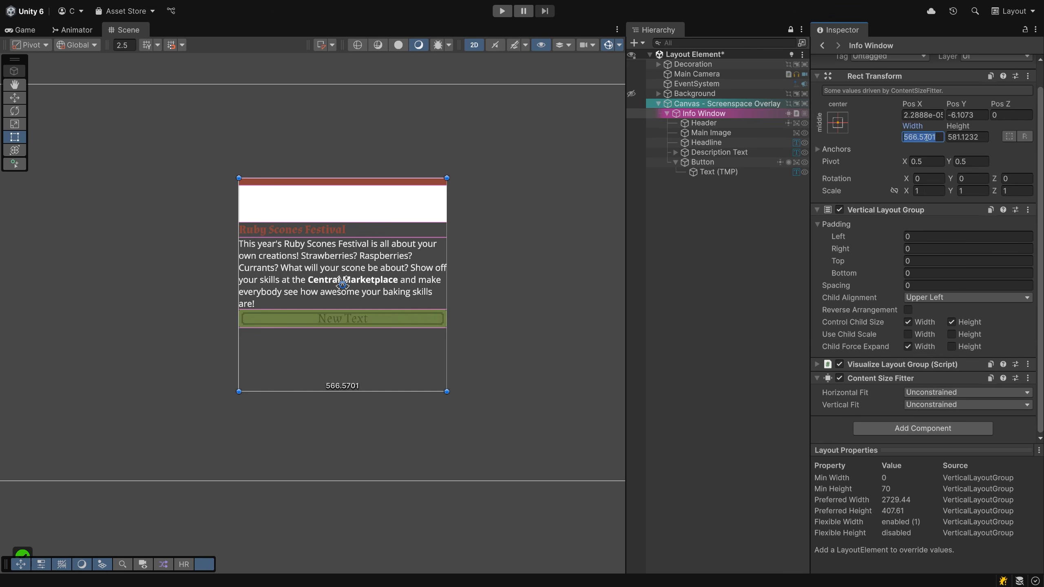
text(300)
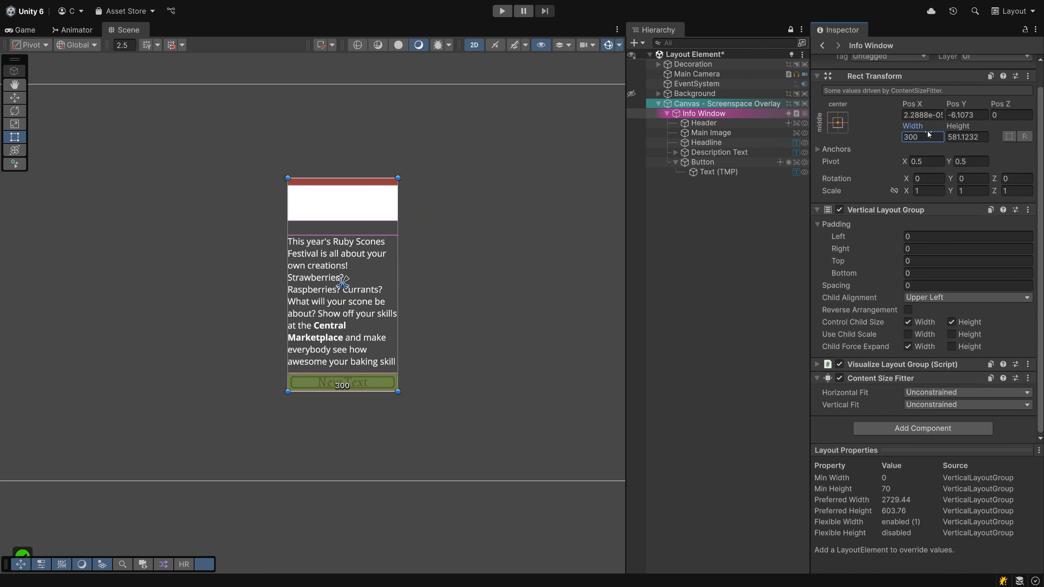
text(600)
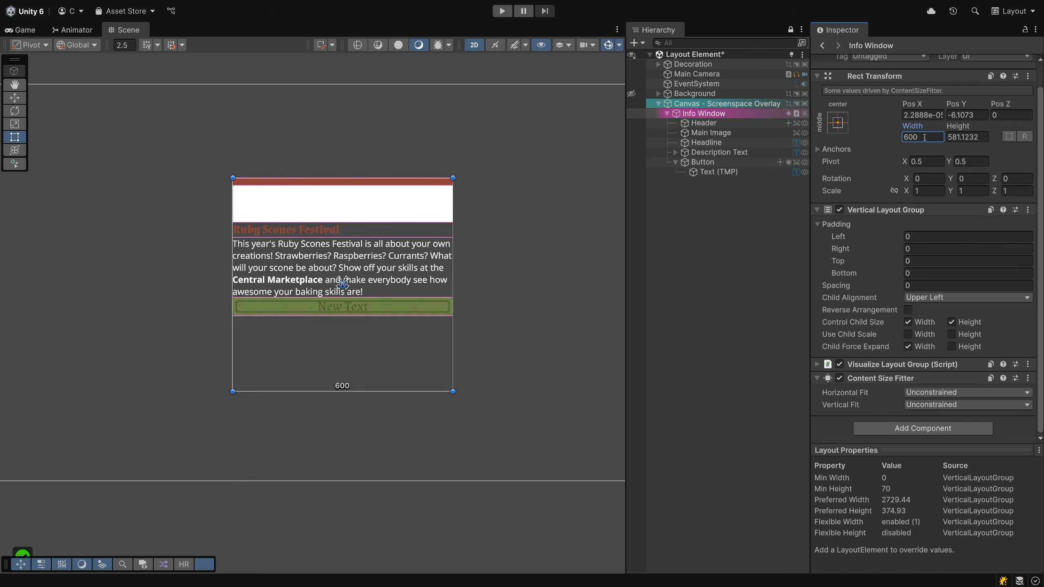
click(959, 137)
text(500)
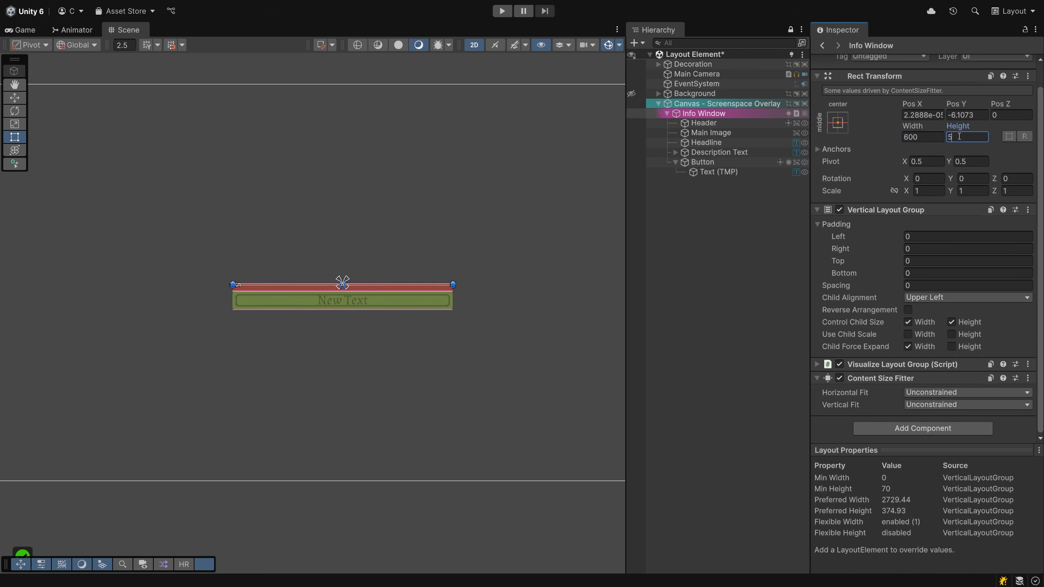
Set both Vertical Fit and Horizontal Fit of Info Window's Content Size Fitter to Preferred Size
click(924, 406)
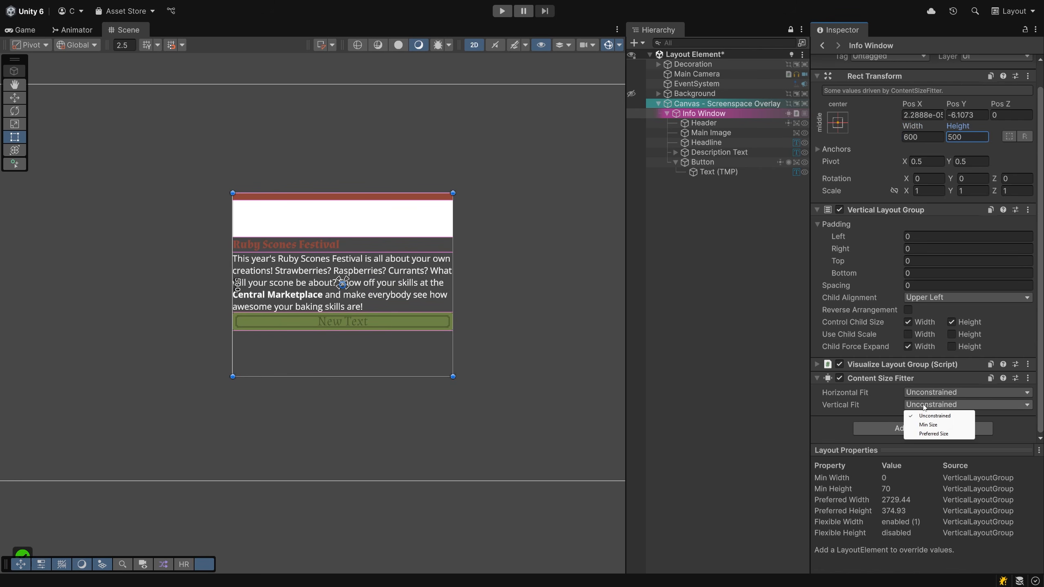
click(937, 435)
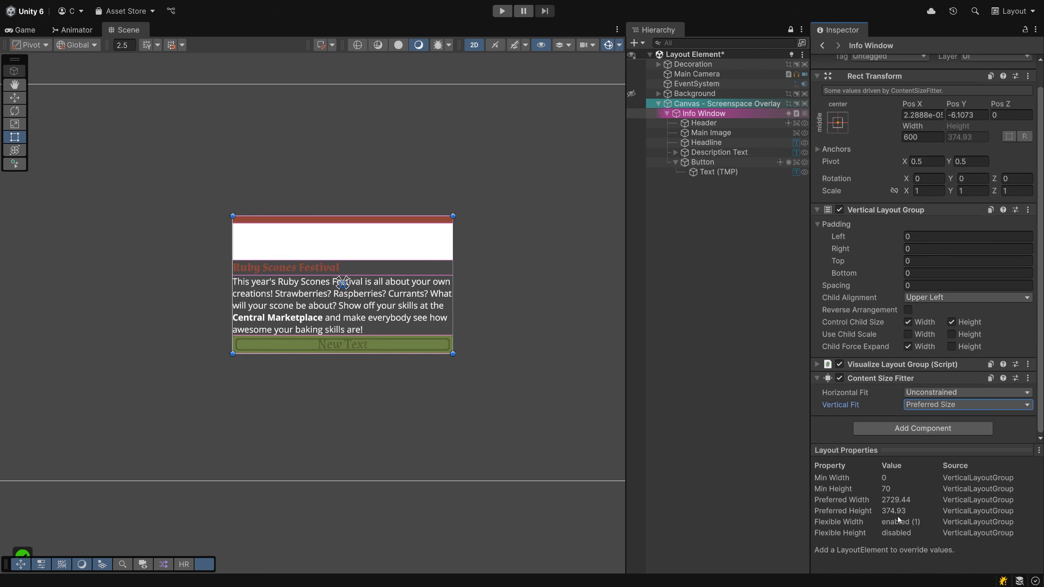
scroll(542, 311, down, 5)
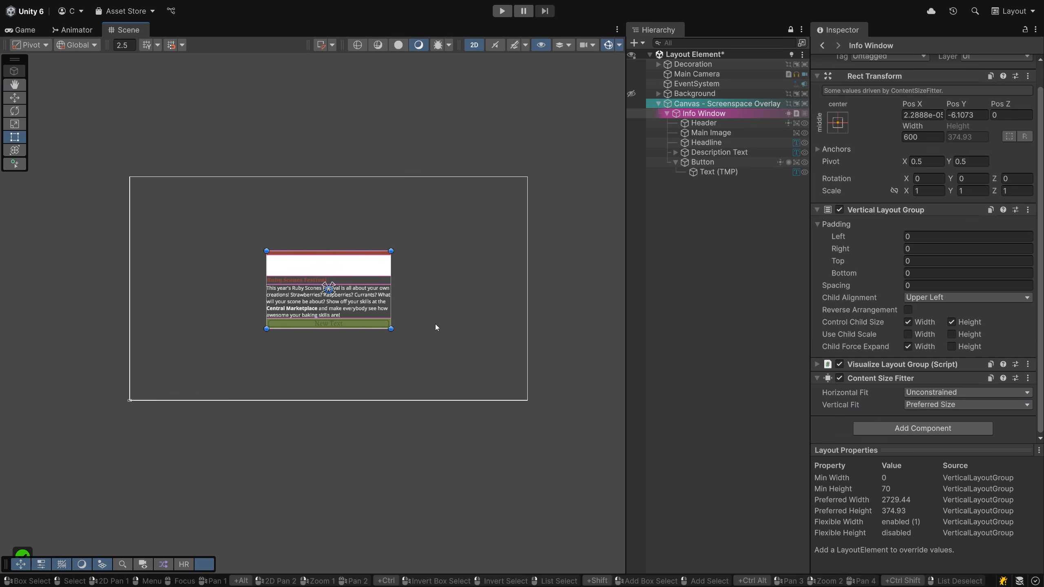
click(945, 392)
click(941, 423)
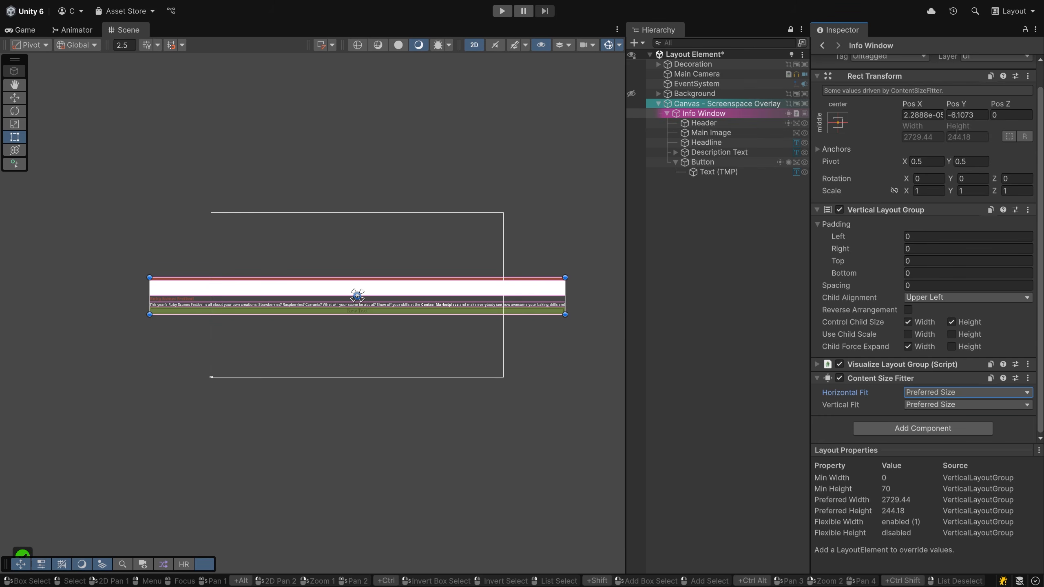
Inspect the layout properties of Headline, Description Text, Button and Info Window for what drives the preferred width
click(709, 124)
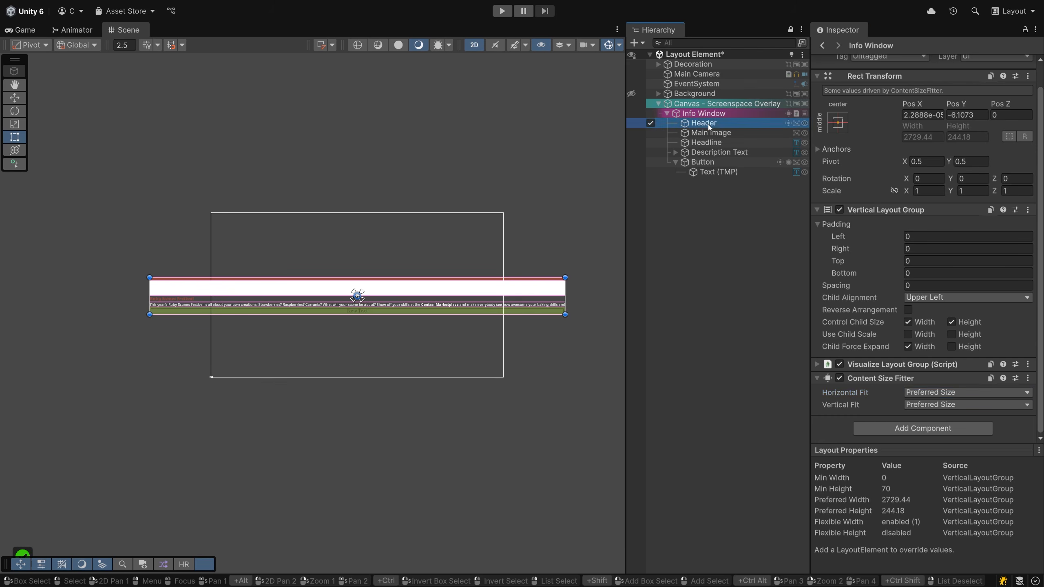
click(715, 142)
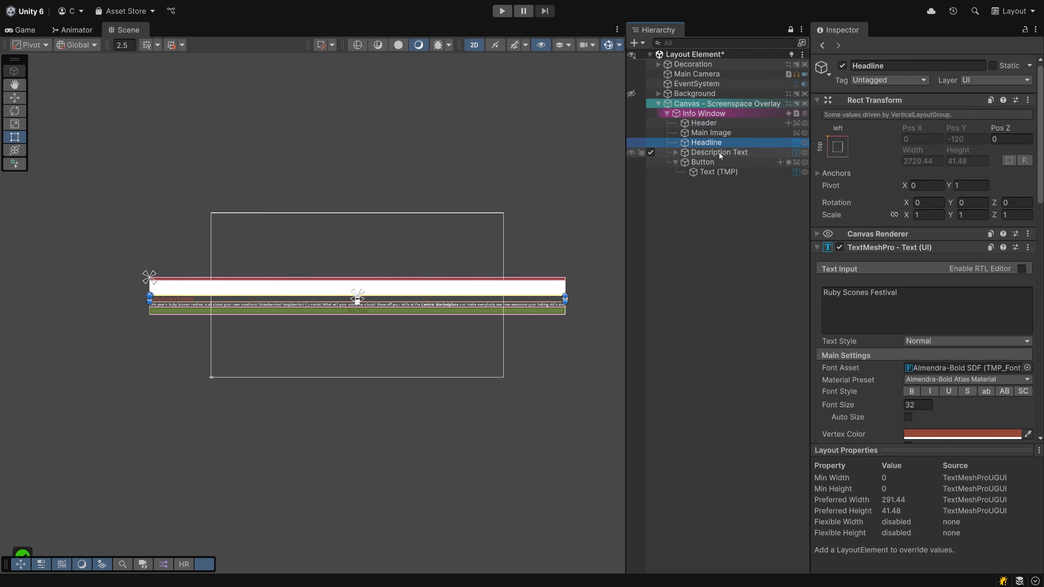
click(719, 152)
click(714, 162)
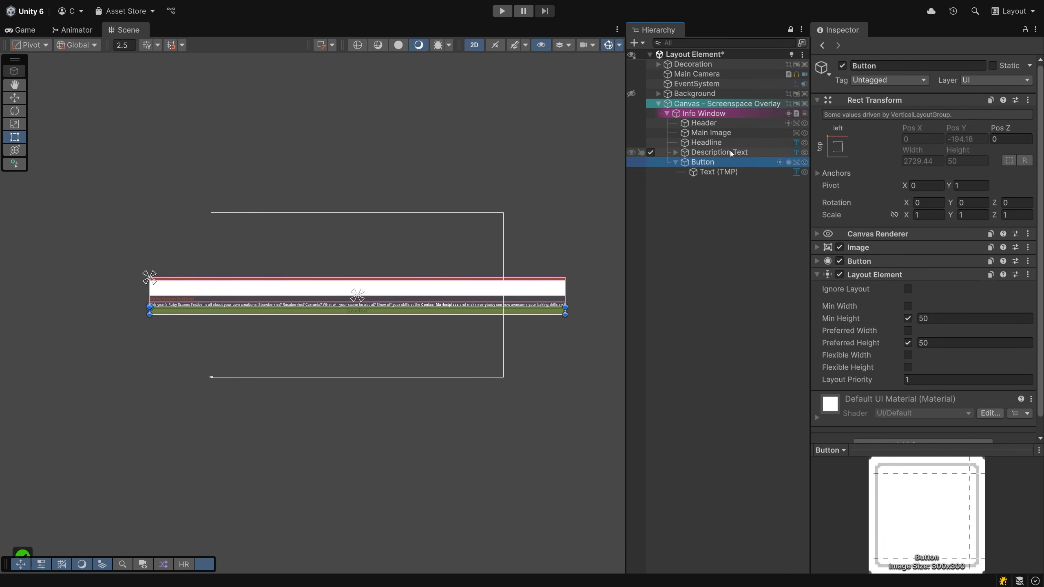
click(723, 115)
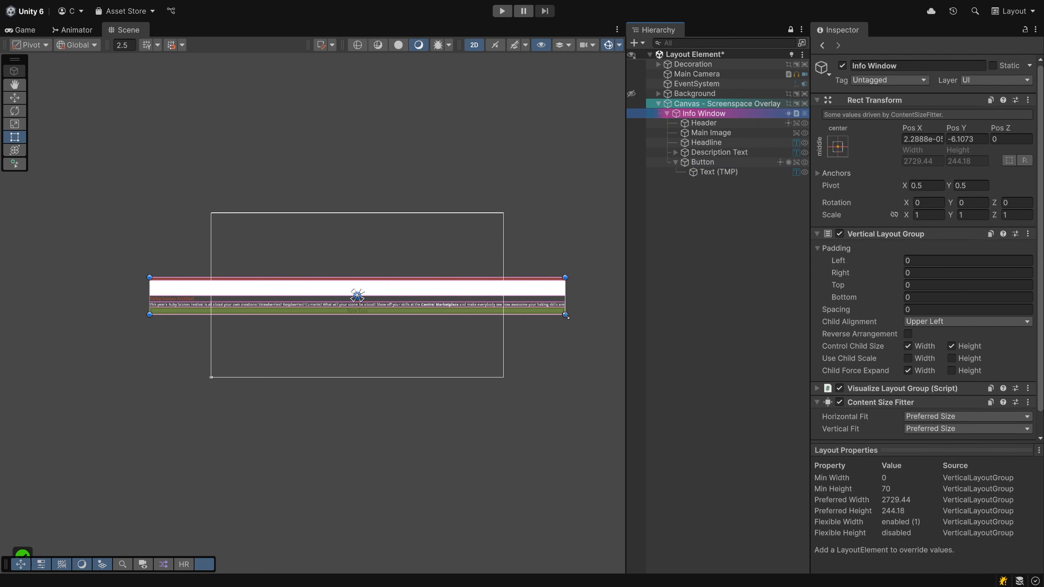
Try to resize Info Window from its corners in the Scene view and undo the resulting moves
drag(565, 315, 326, 214)
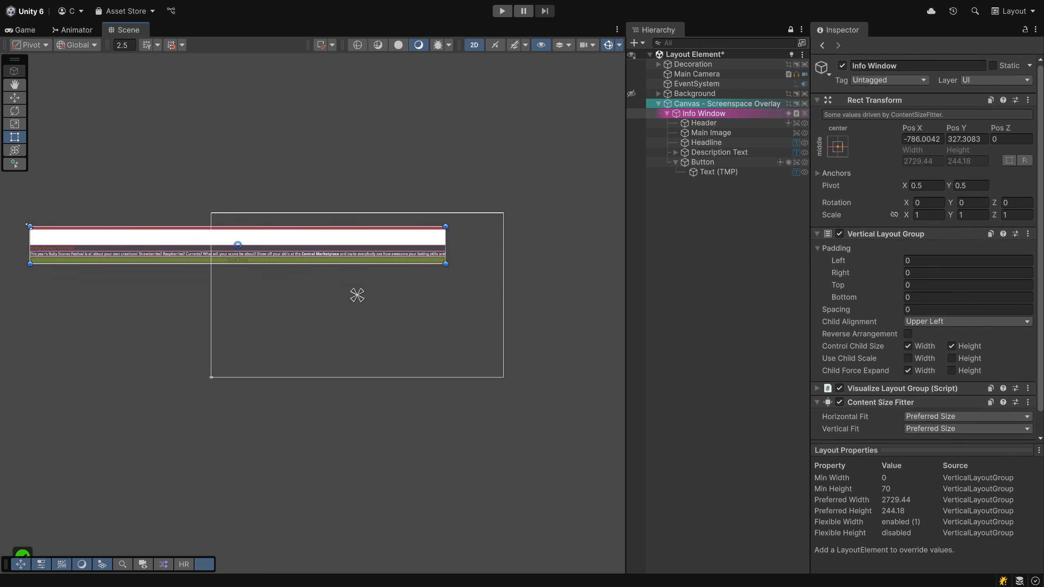
drag(29, 226, 277, 329)
key(ctrl+z)
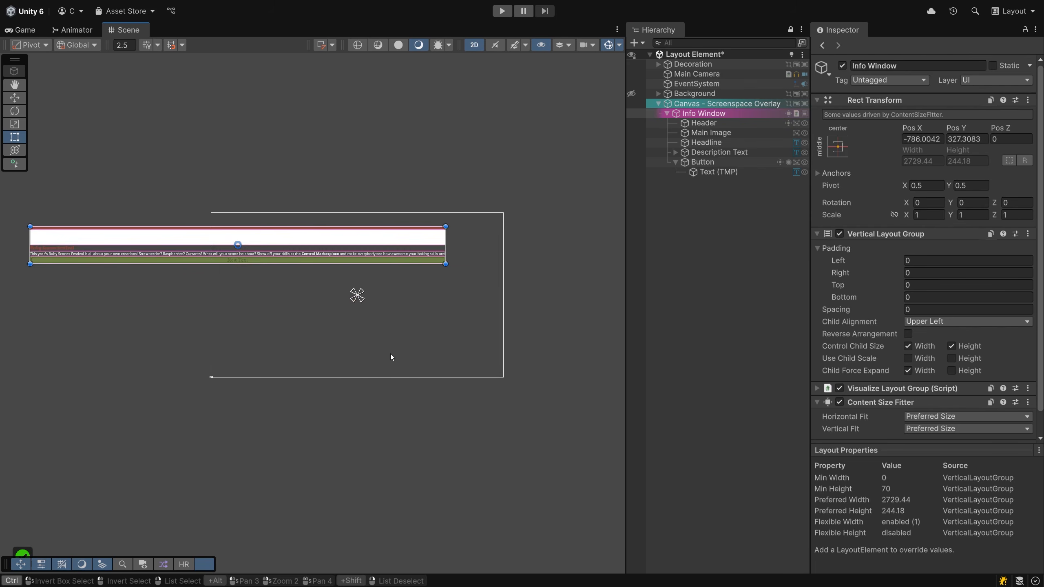
drag(230, 237, 347, 265)
key(ctrl+z)
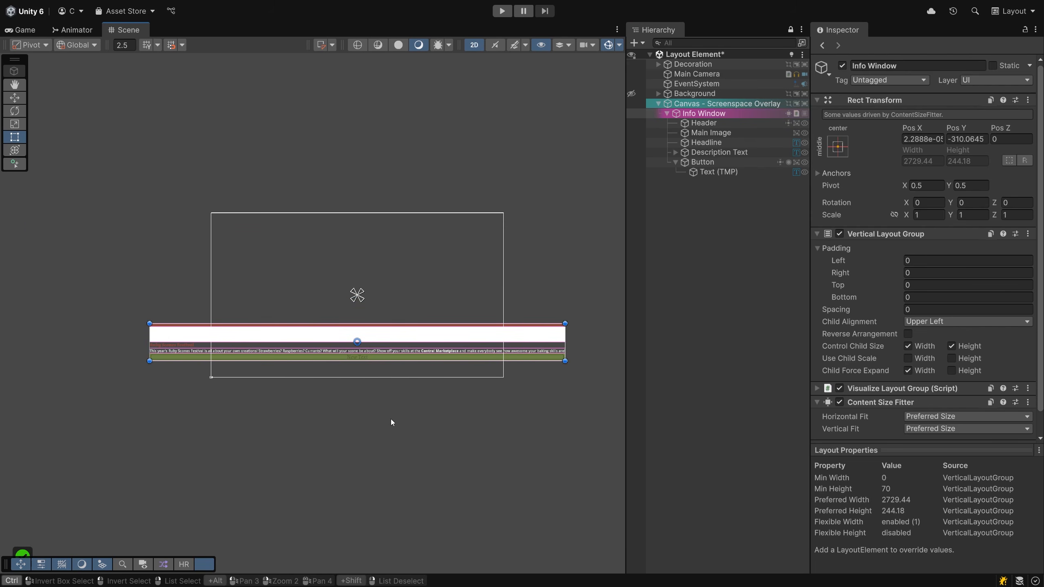
key(ctrl+y)
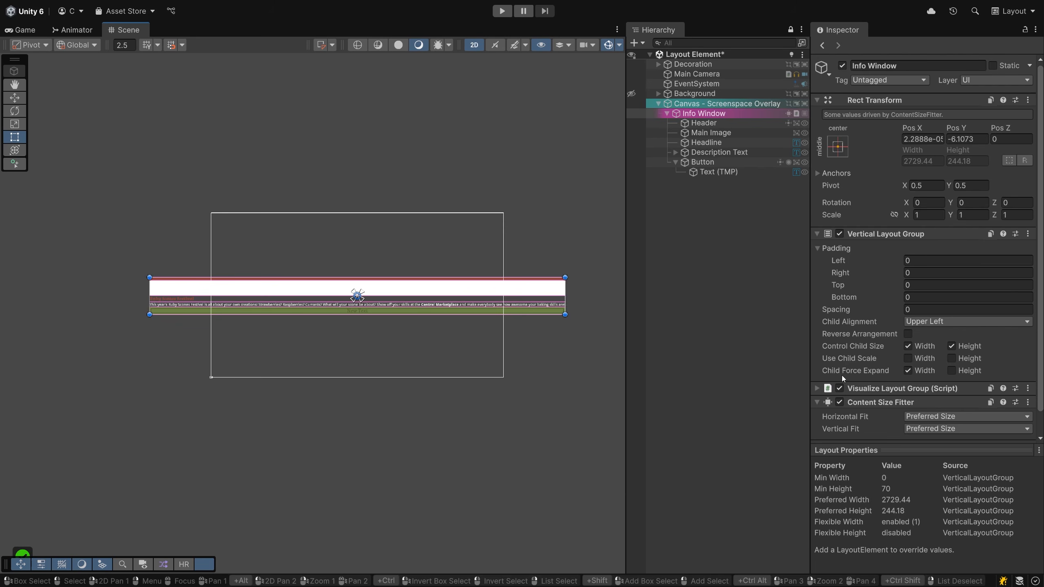
Add a Layout Element component to Info Window
scroll(816, 364, down, 2)
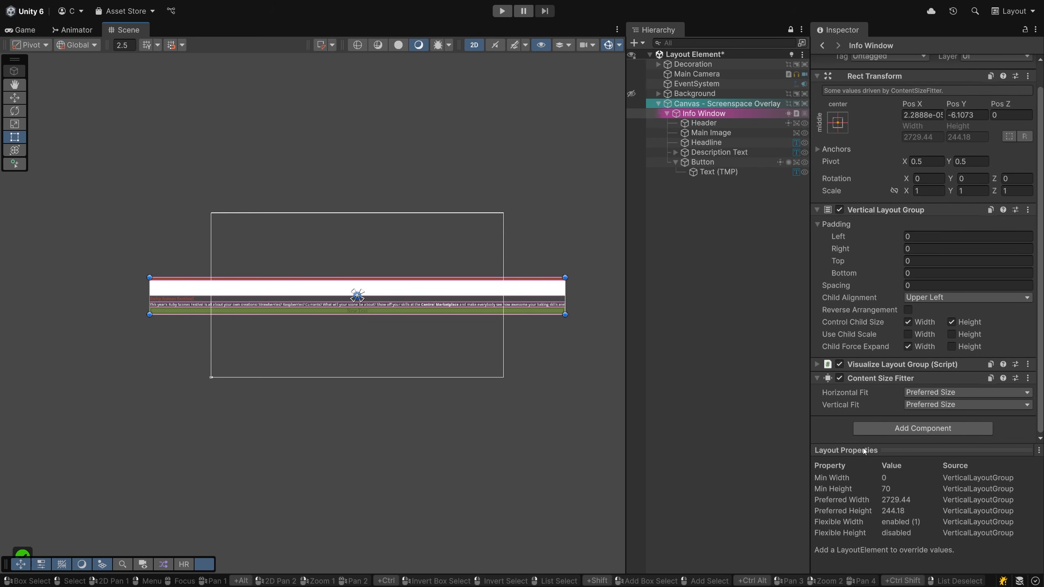
click(911, 430)
text(Ö)
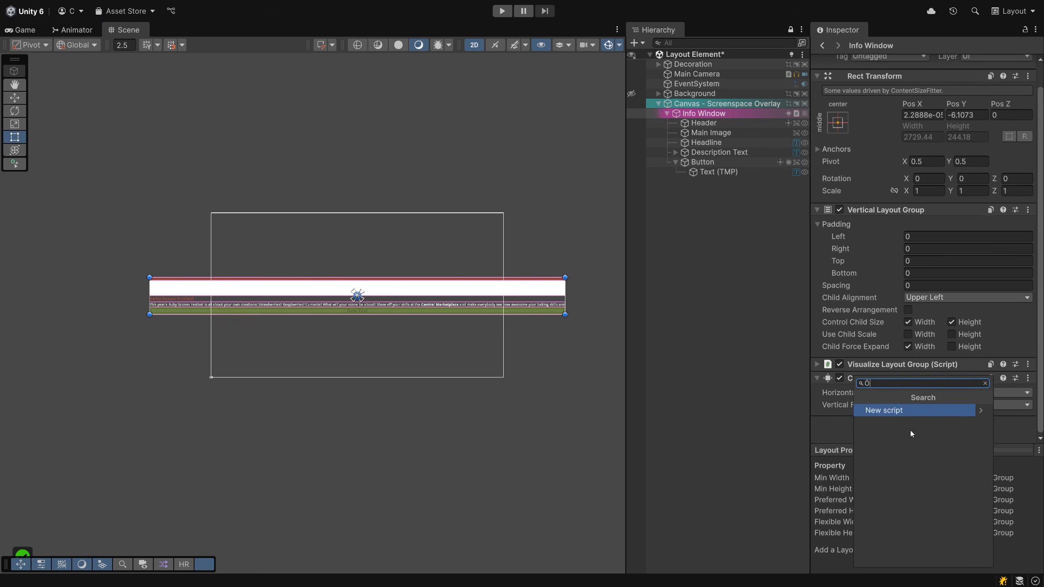
key(BackSpace)
text(layout)
key(Return)
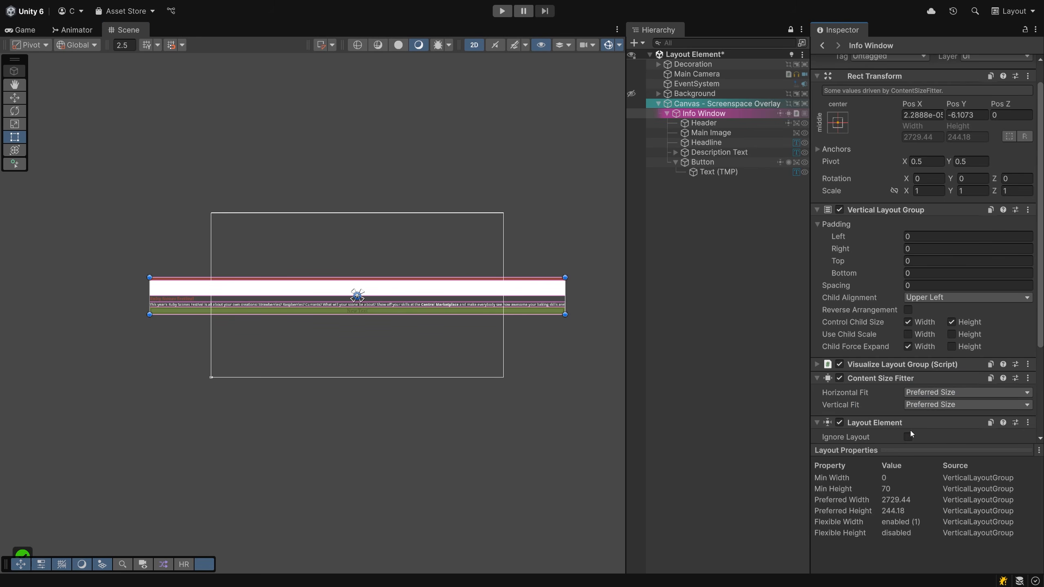
Enable Min Width and Preferred Width on Info Window's Layout Element, setting them to 600 and 650
scroll(899, 428, down, 3)
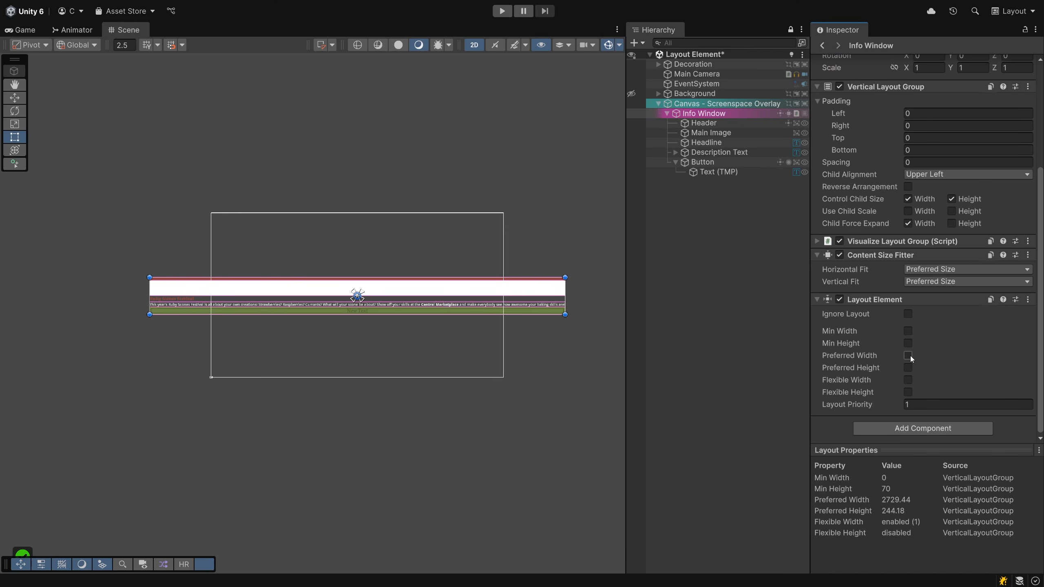
click(907, 331)
click(908, 356)
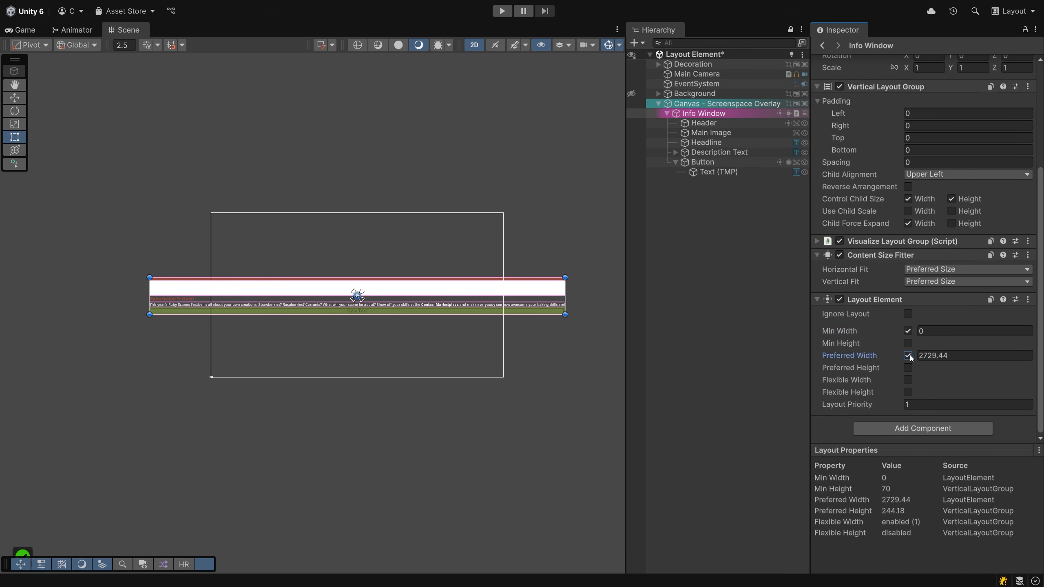
click(940, 332)
text(600)
key(Tab)
key(Tab)
key(Tab)
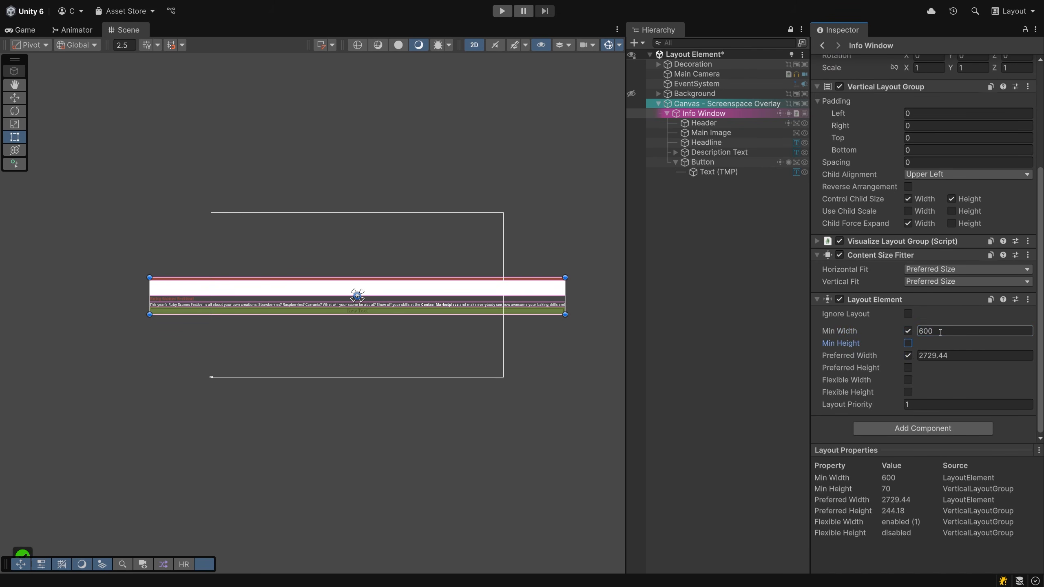
text(650)
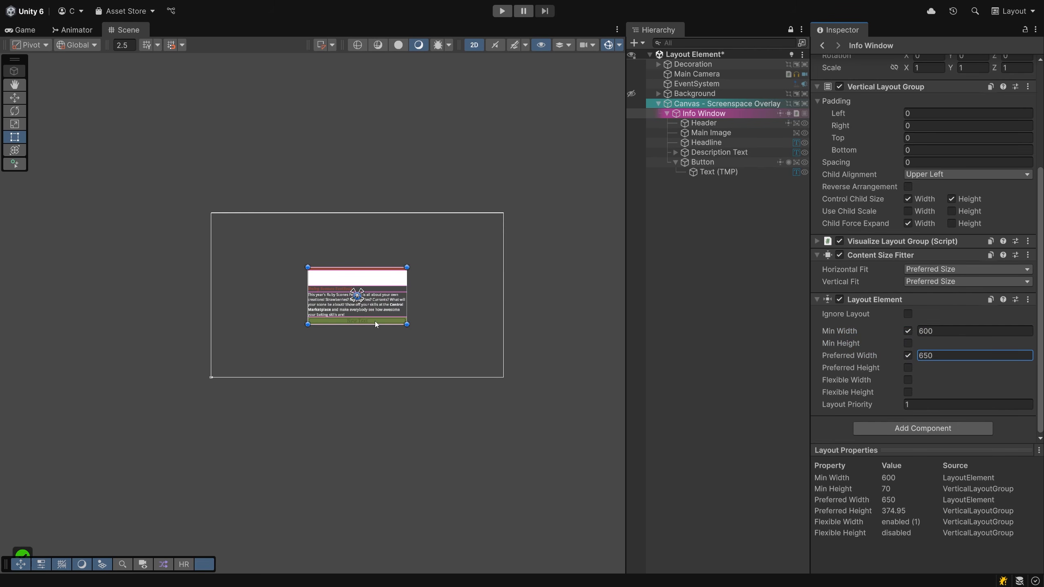
Frame Info Window in the Scene view, try to shrink it from its lower corner, and undo the attempt
text(f)
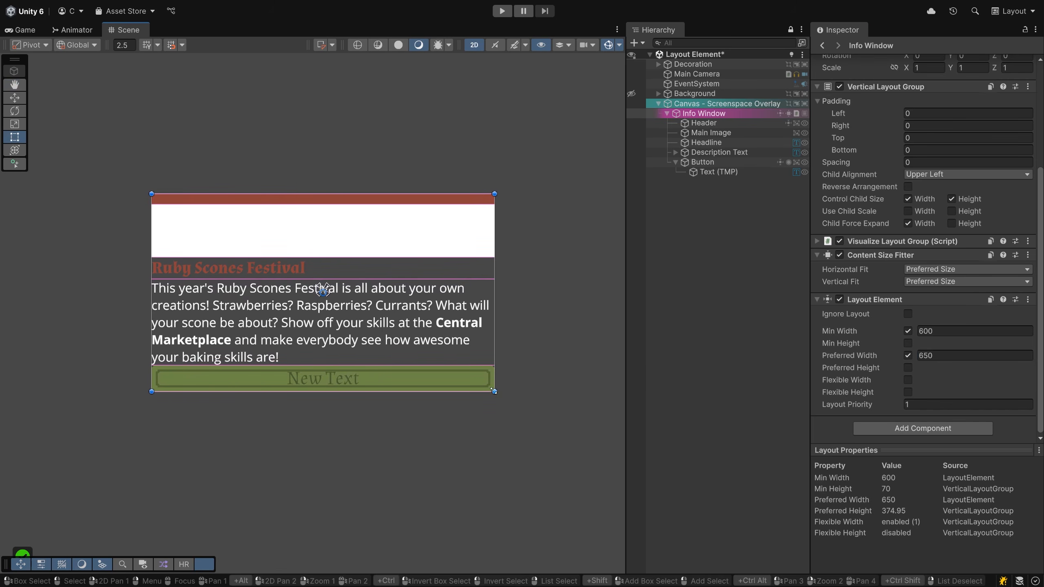
drag(493, 390, 368, 283)
key(ctrl+z)
drag(914, 355, 579, 349)
Disable the Content Size Fitter and Layout Element components on Info Window
scroll(841, 322, up, 2)
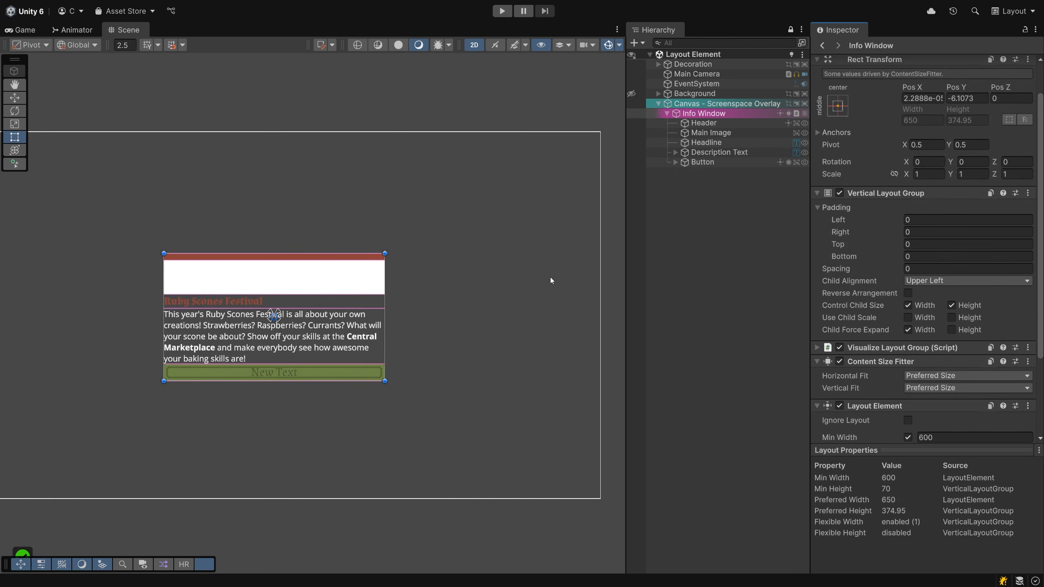
click(719, 114)
click(840, 361)
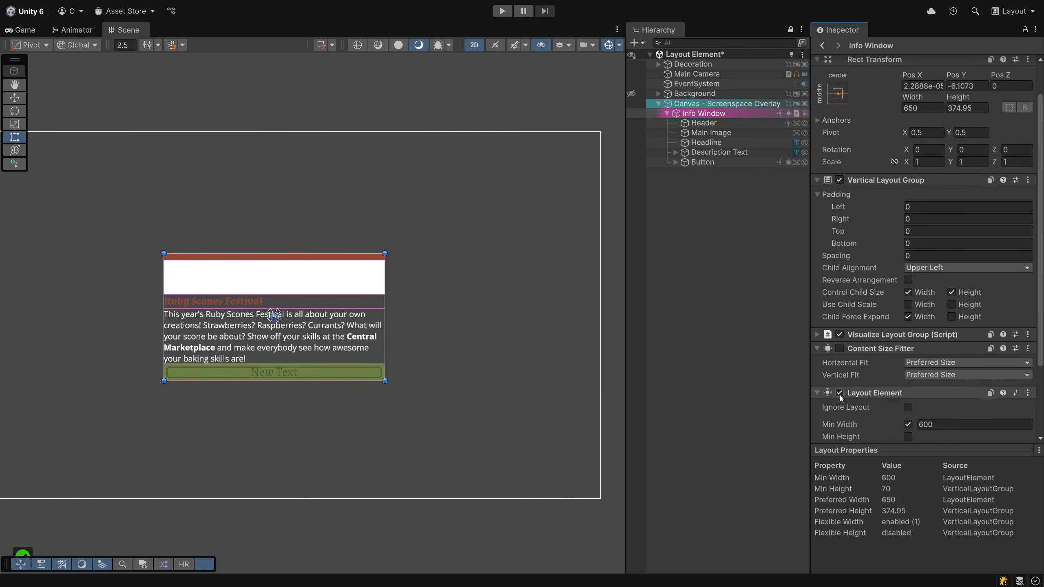
click(840, 393)
Turn on Child Force Expand Height for Info Window and stretch the window to about 752 wide by 975 high
click(952, 316)
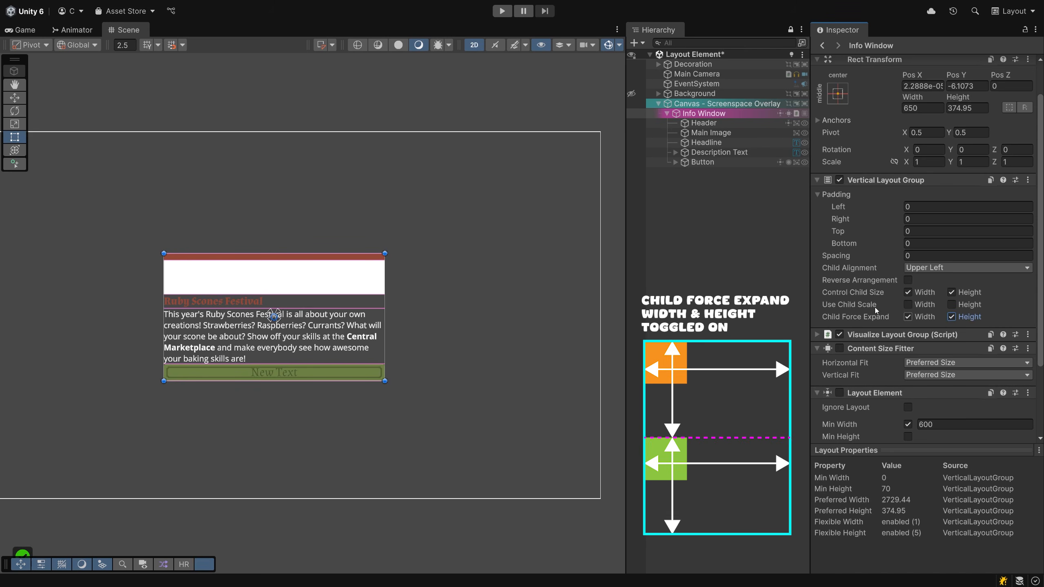
drag(384, 387, 361, 515)
middle_drag(405, 448, 436, 395)
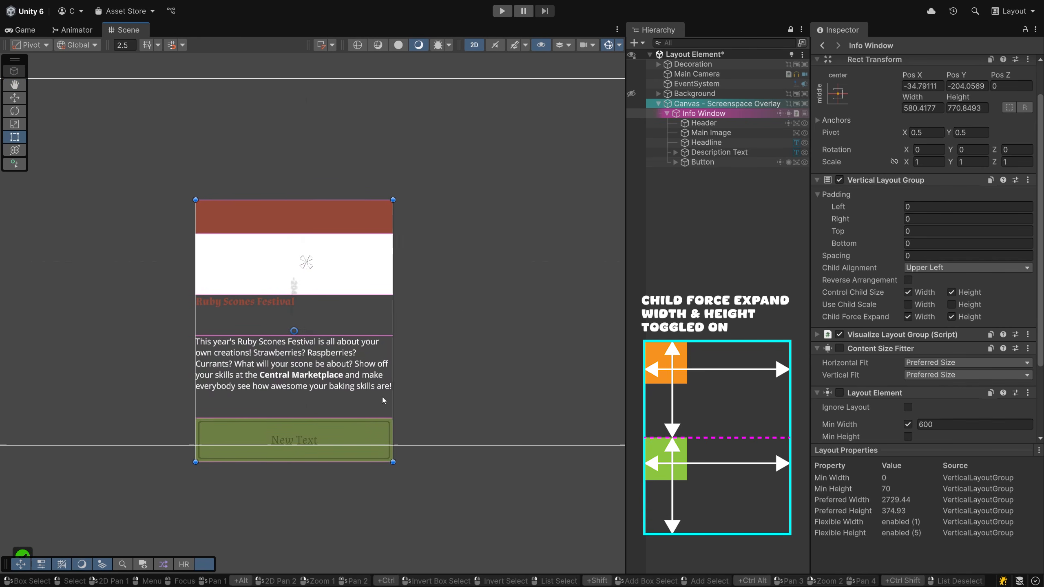
drag(383, 400, 385, 297)
drag(396, 361, 453, 427)
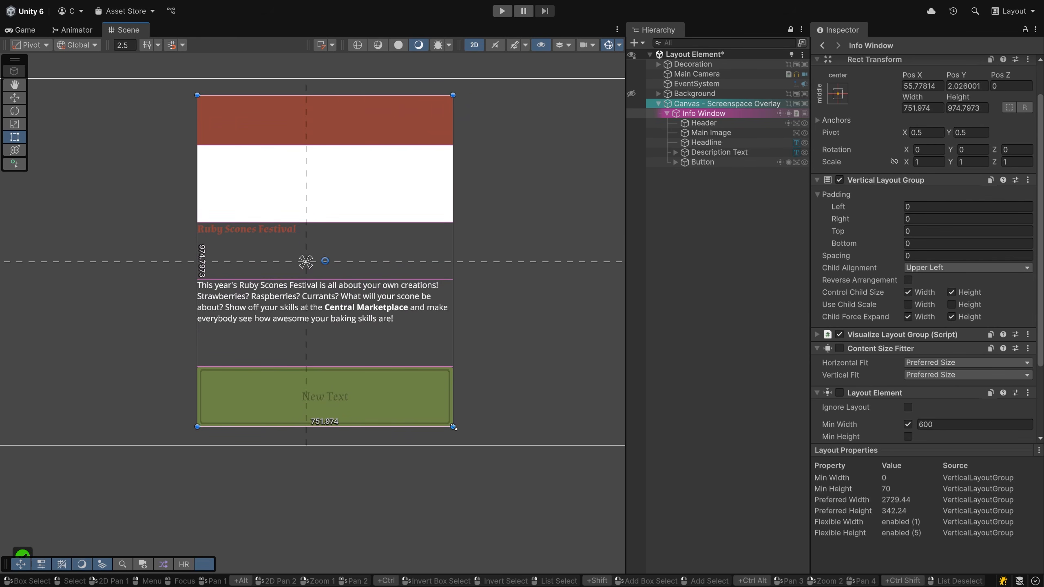
Turn off Child Force Expand Height and shrink Info Window to about 745 wide by 818 high
click(951, 316)
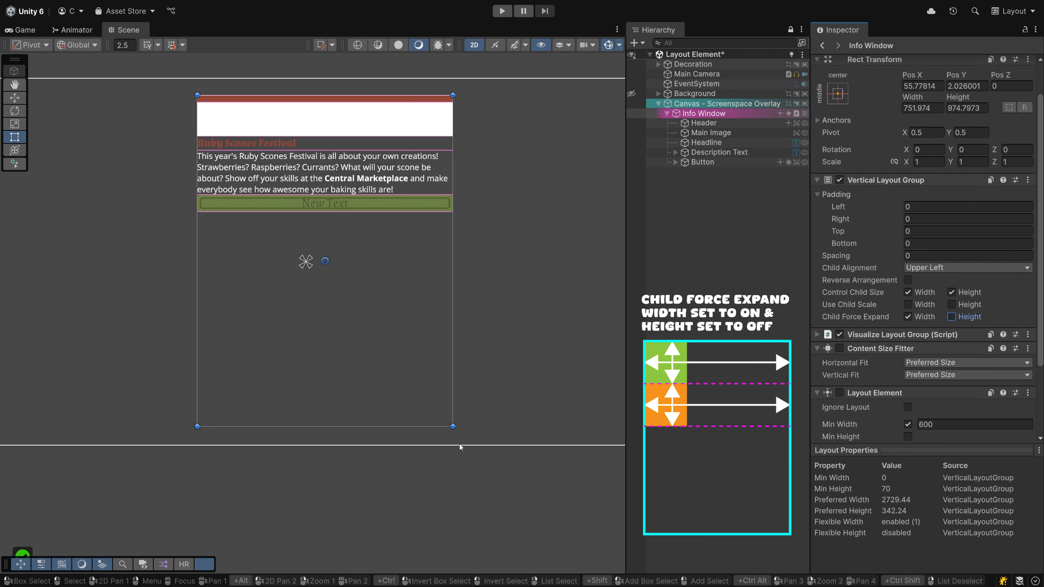
drag(453, 427, 451, 374)
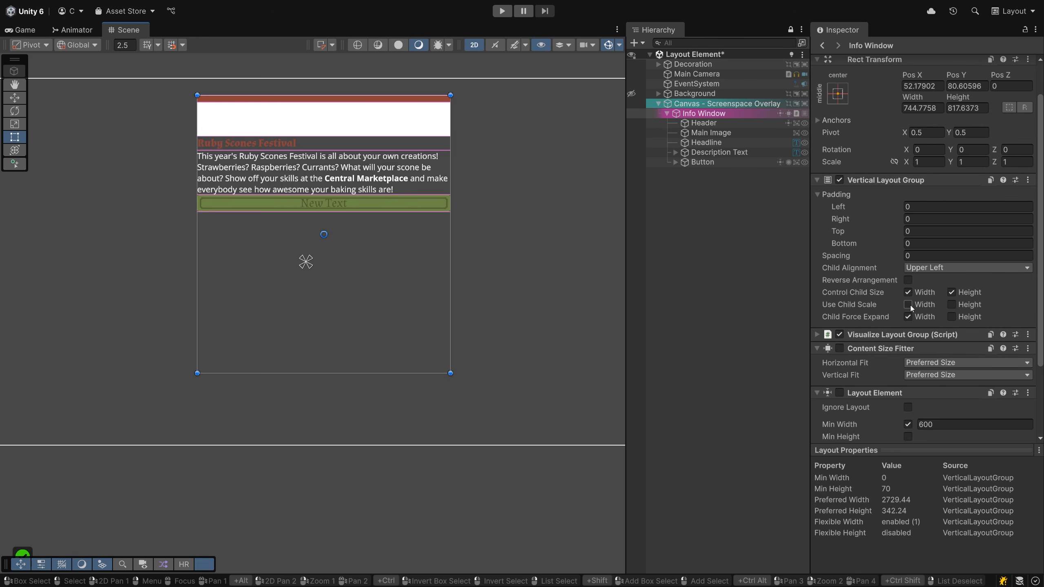
Constrain Main Image's scale proportions and set its scale to 2 on all axes
click(729, 133)
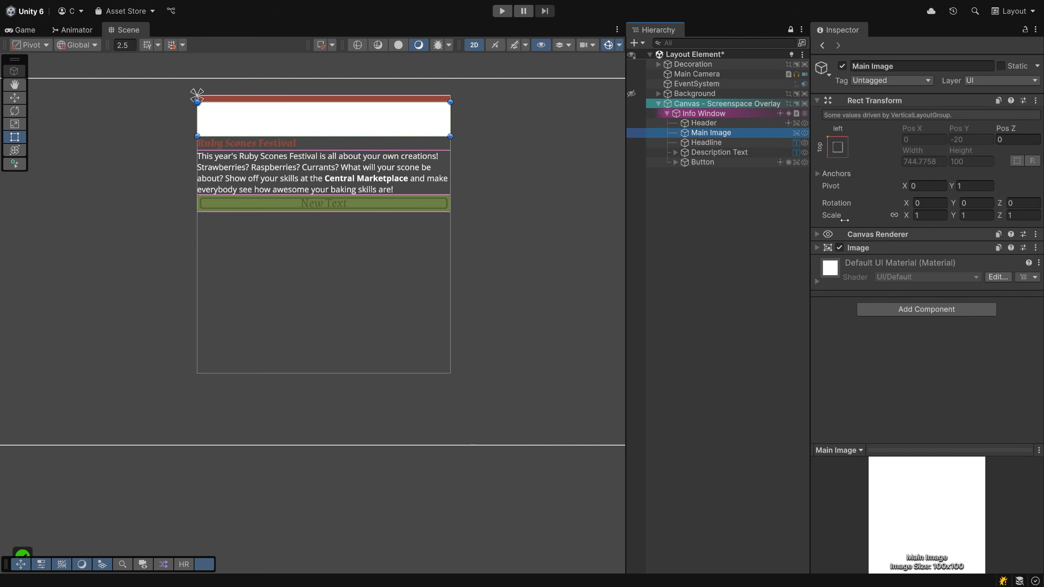
click(895, 215)
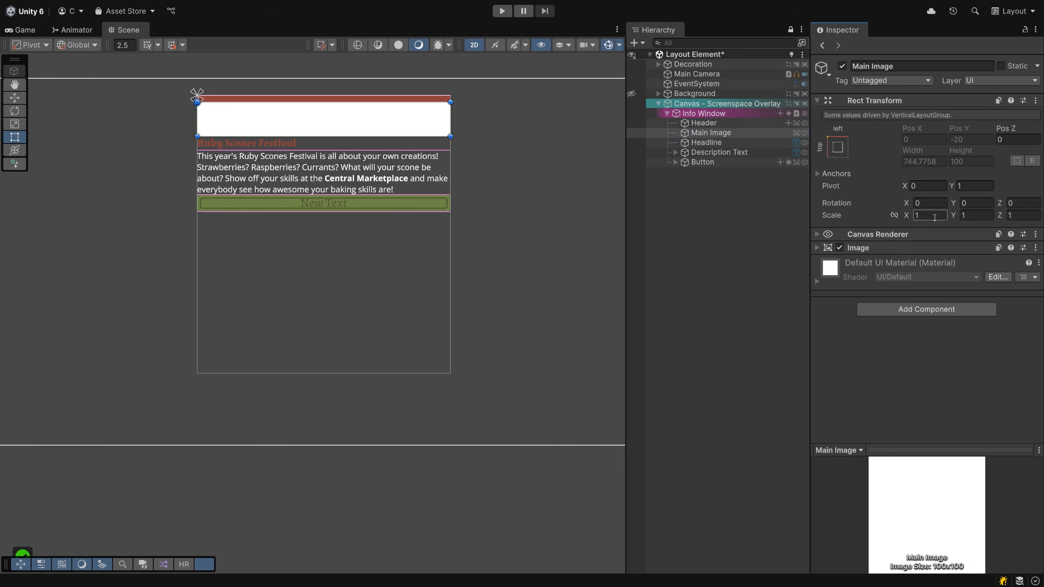
click(892, 215)
text(2)
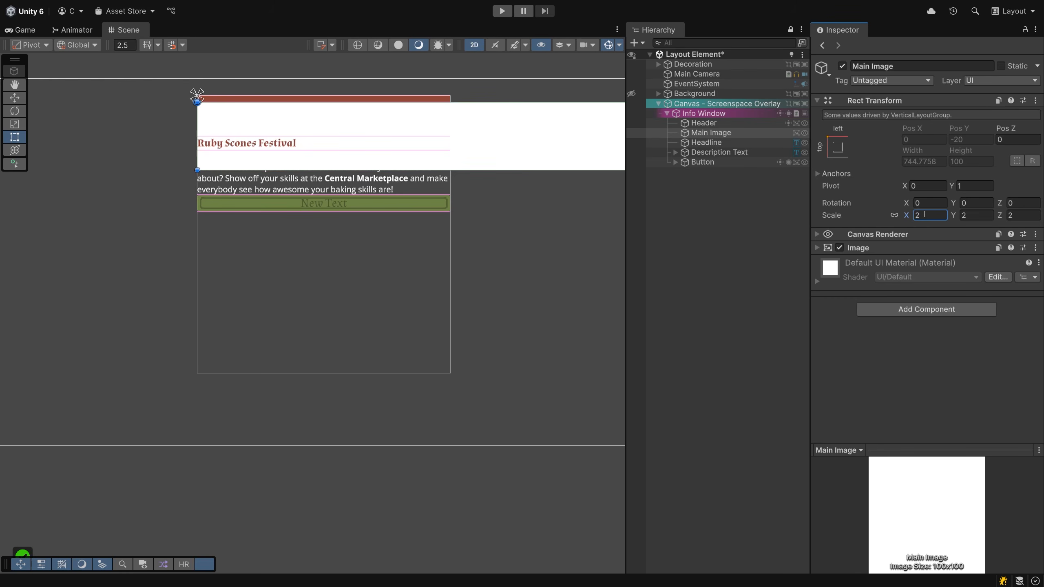
Try Use Child Scale for Width and Height in Info Window's Vertical Layout Group
click(704, 113)
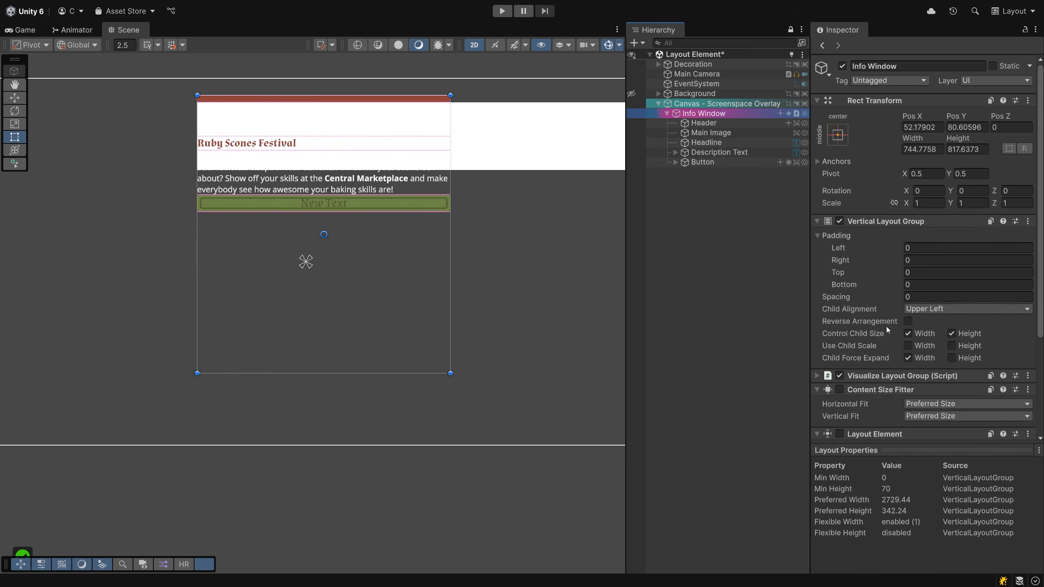
click(908, 345)
click(951, 345)
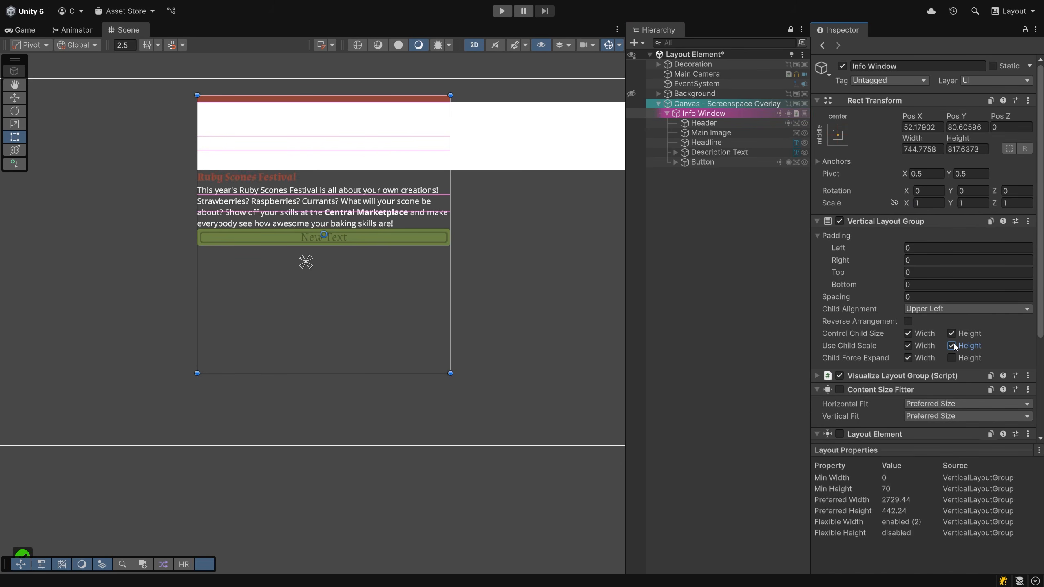
Set Main Image's scale back to 1 on all axes
click(711, 133)
click(930, 214)
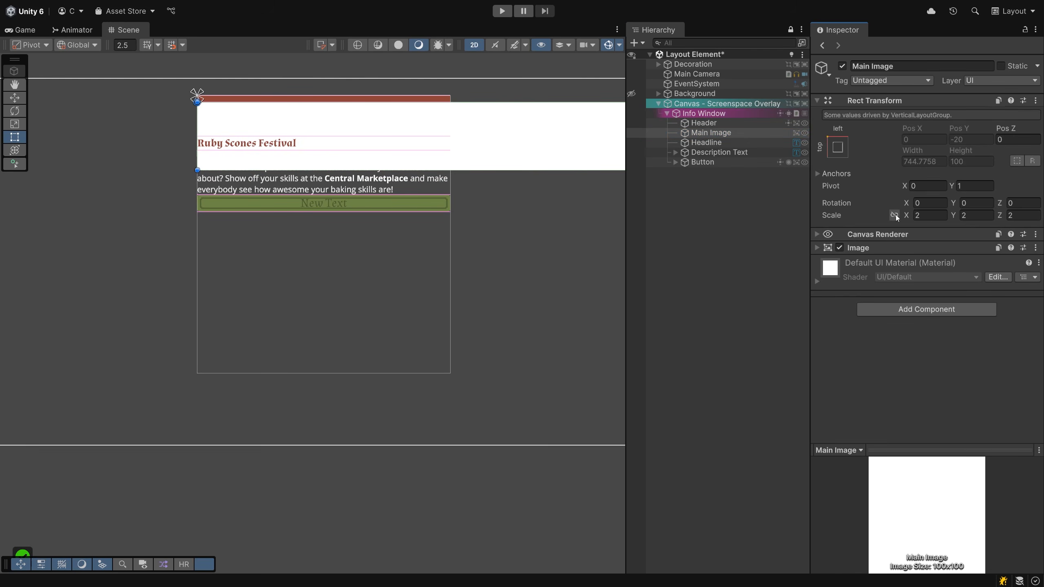
text(1)
key(Return)
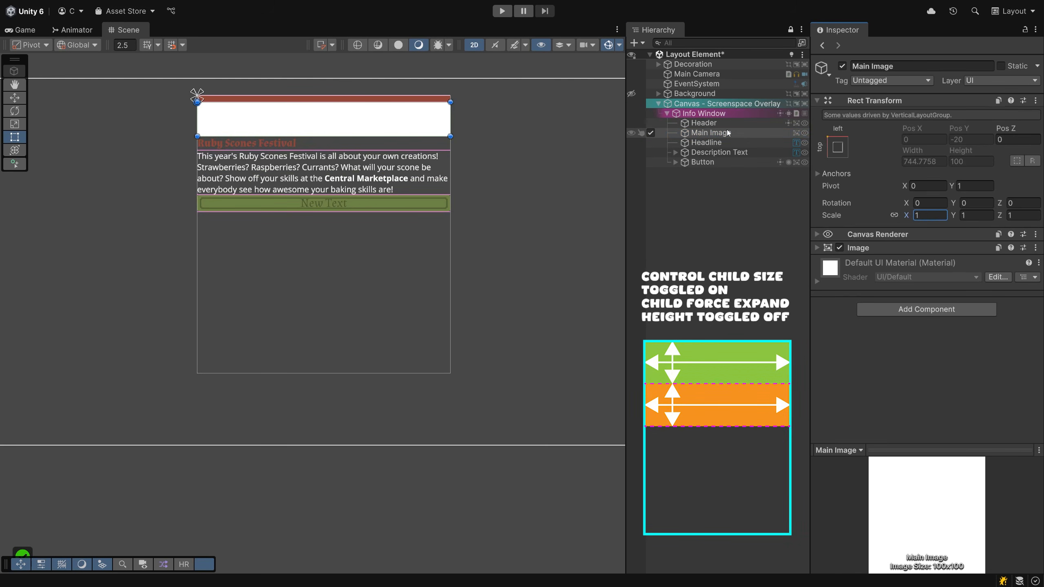
Try turning off Control Child Size Width on Info Window, check Header's width field, and turn the option back on
click(711, 114)
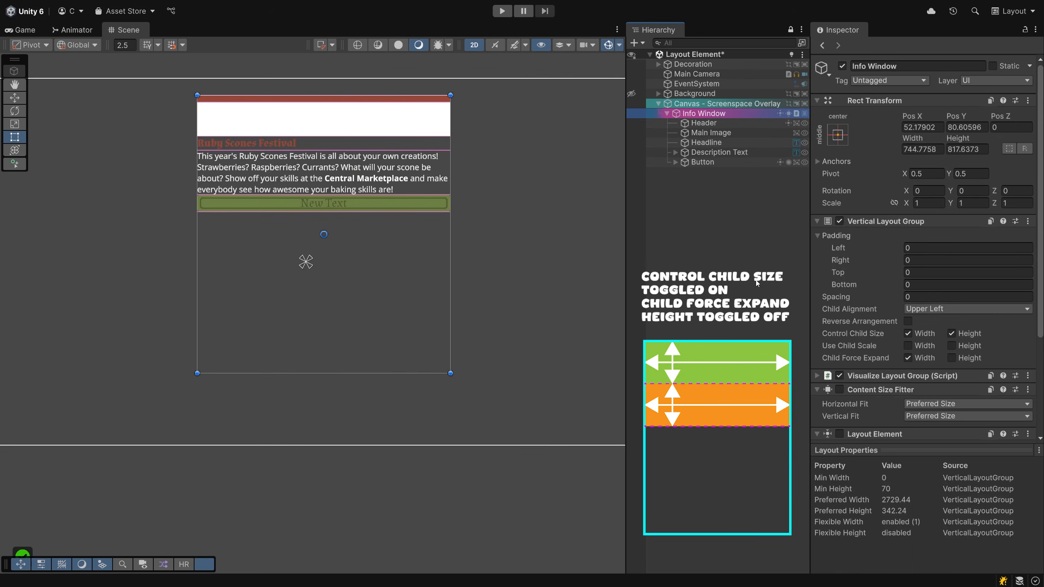
click(908, 334)
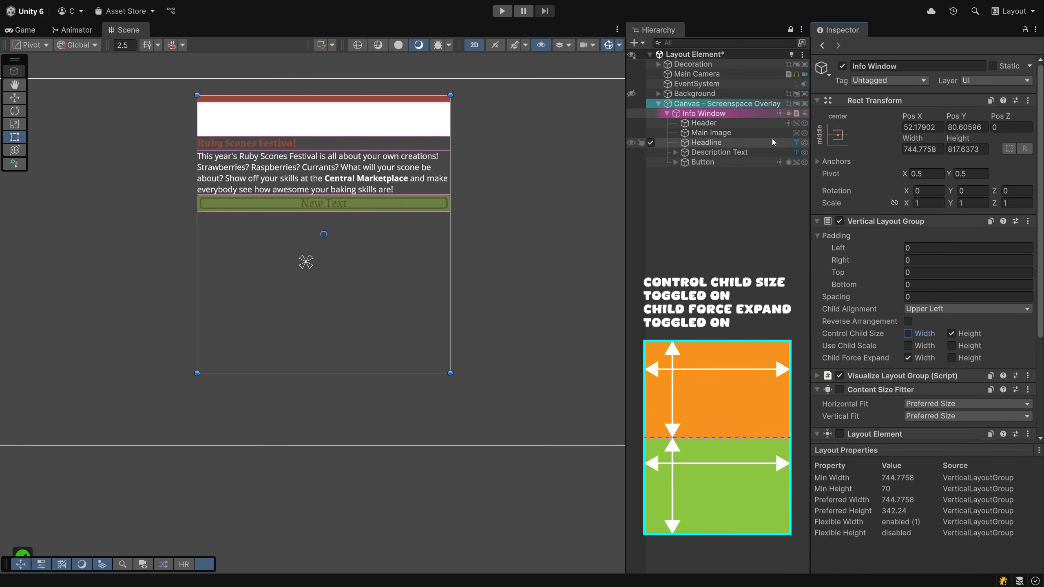
click(703, 123)
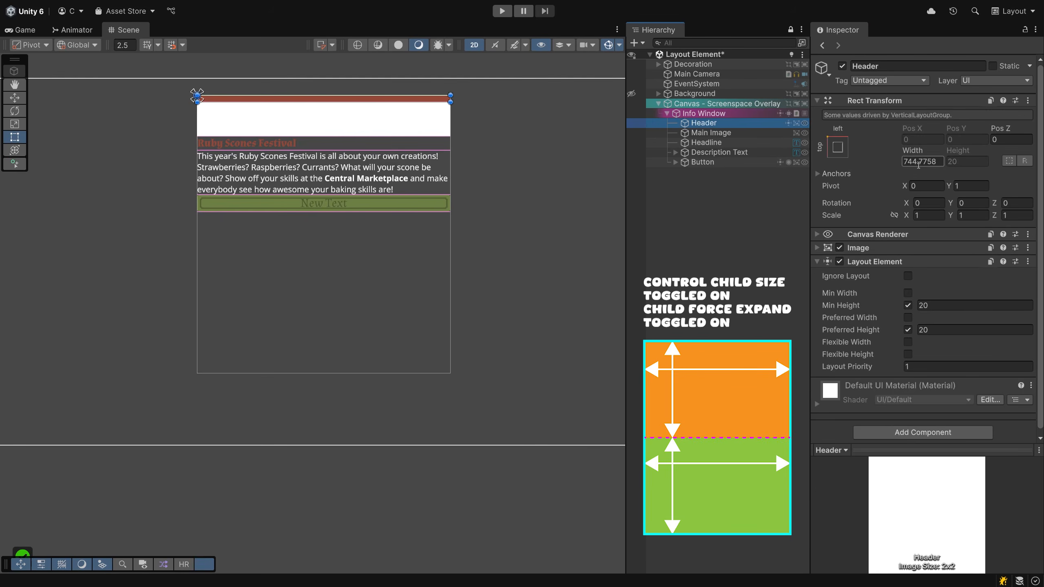
click(721, 114)
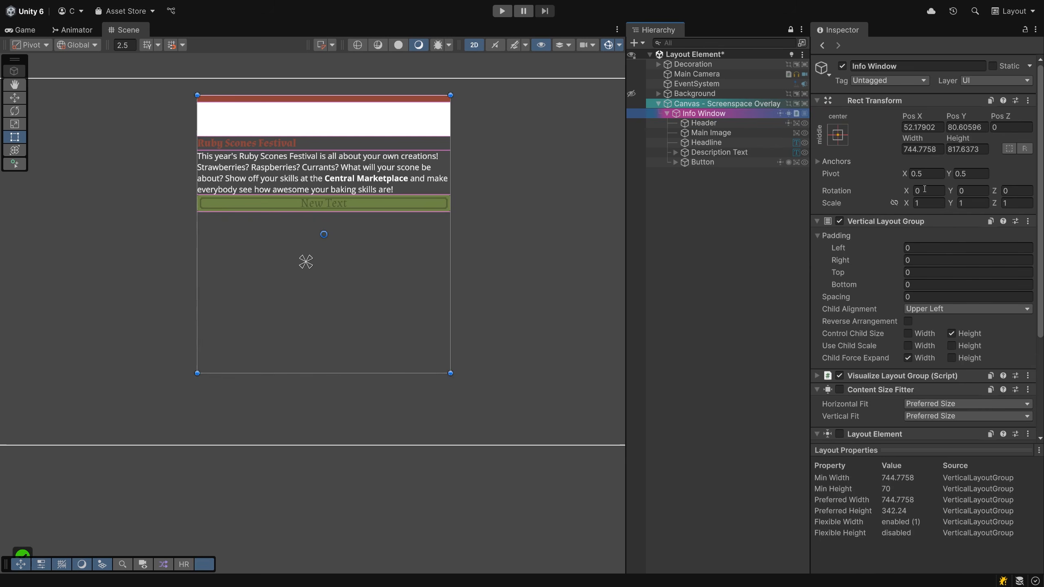
click(907, 333)
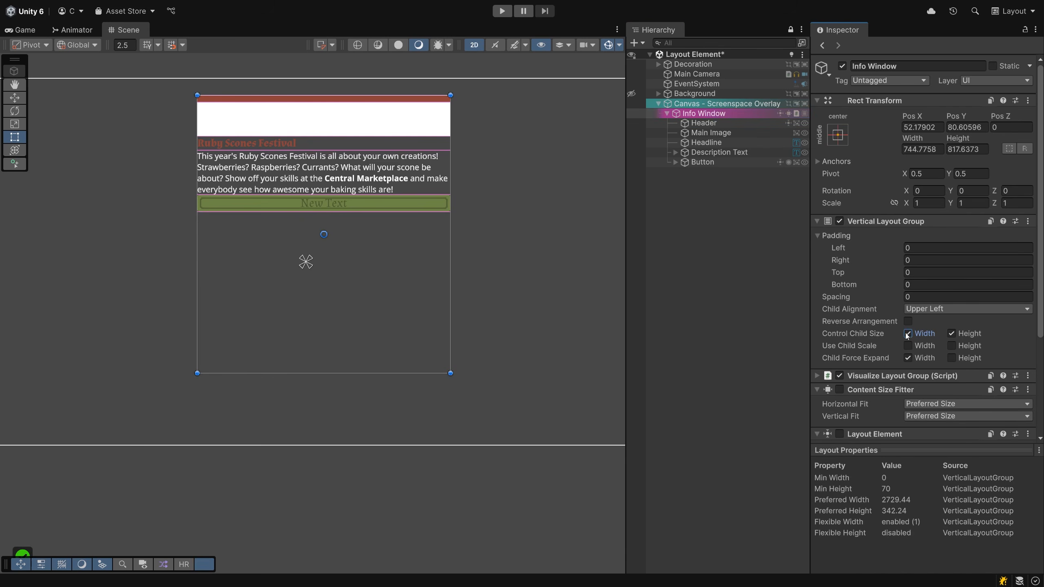
Select Header and show its Layout Properties in the preview area
click(701, 123)
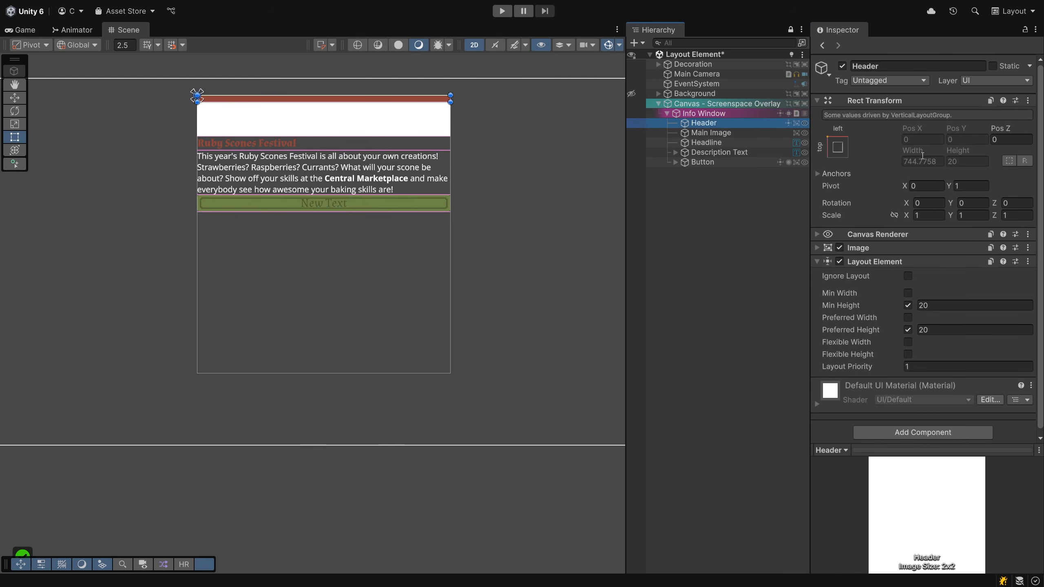
click(843, 452)
click(843, 452)
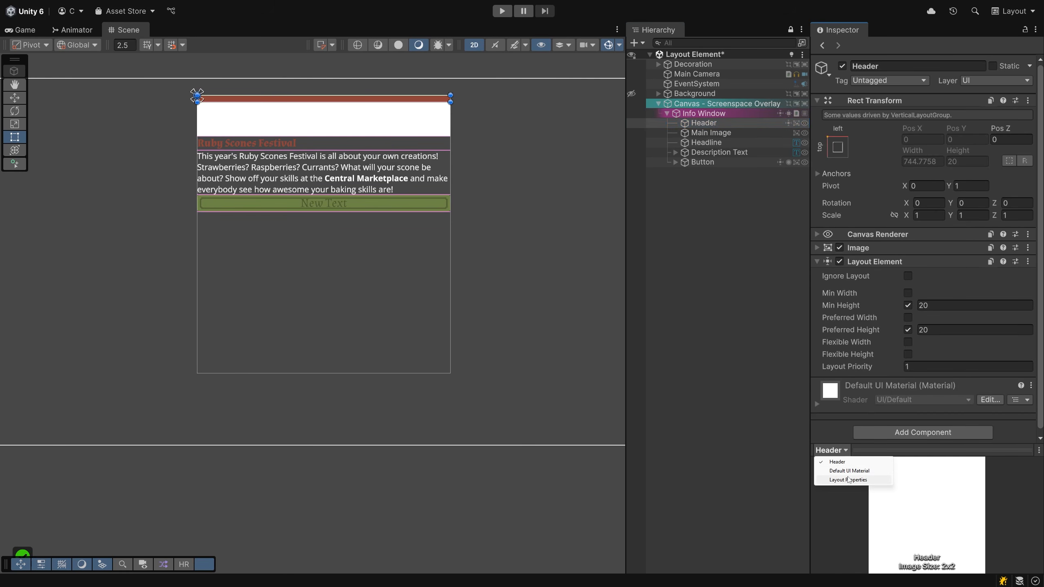
click(847, 481)
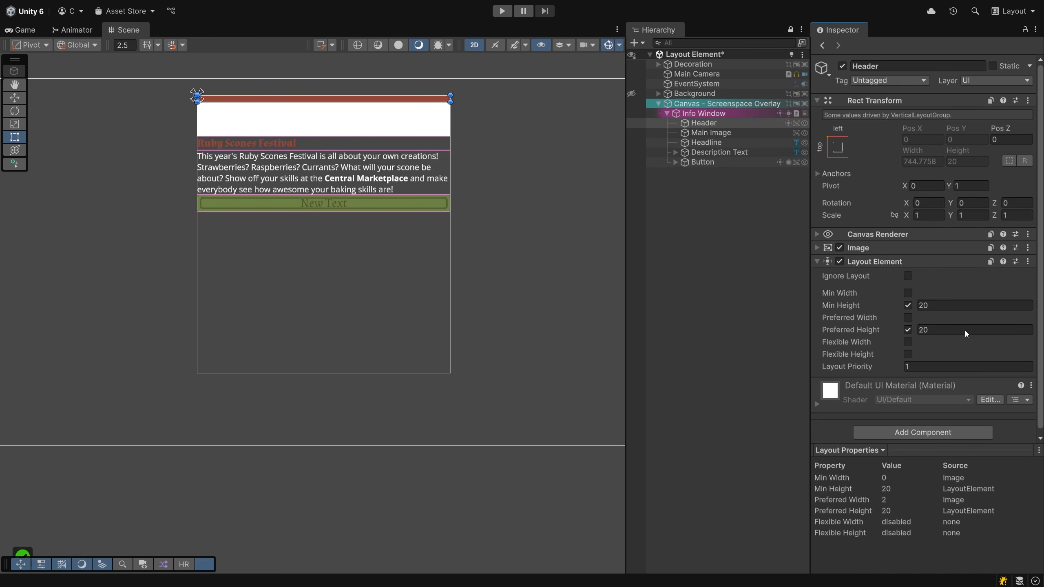
Set Header's Layout Element Min Height and Preferred Height both to 50
click(933, 305)
text(50)
key(Tab)
key(Tab)
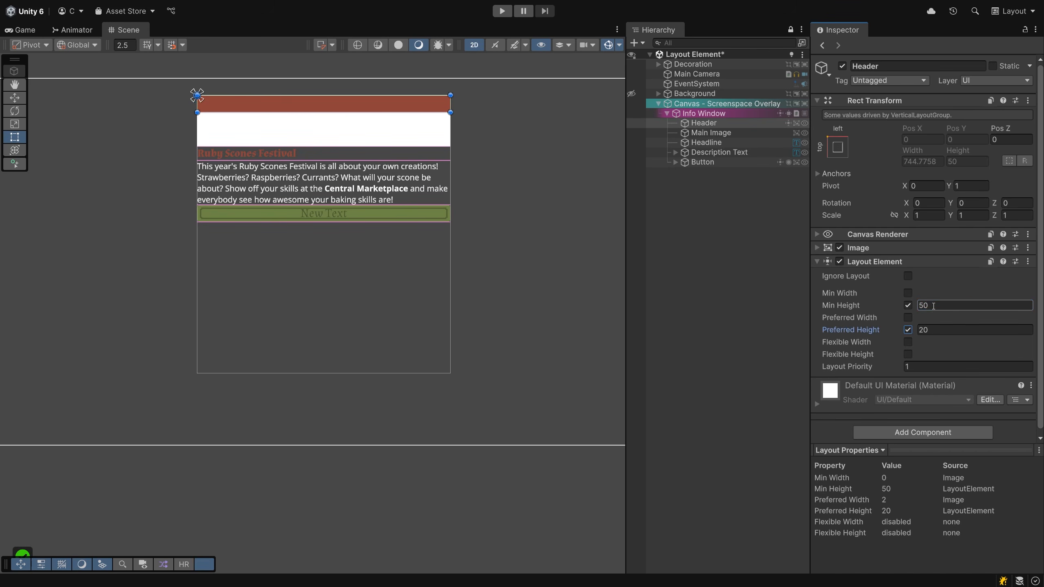
key(Tab)
text(50)
Set Header's Min Height and Preferred Height back to 20
click(933, 306)
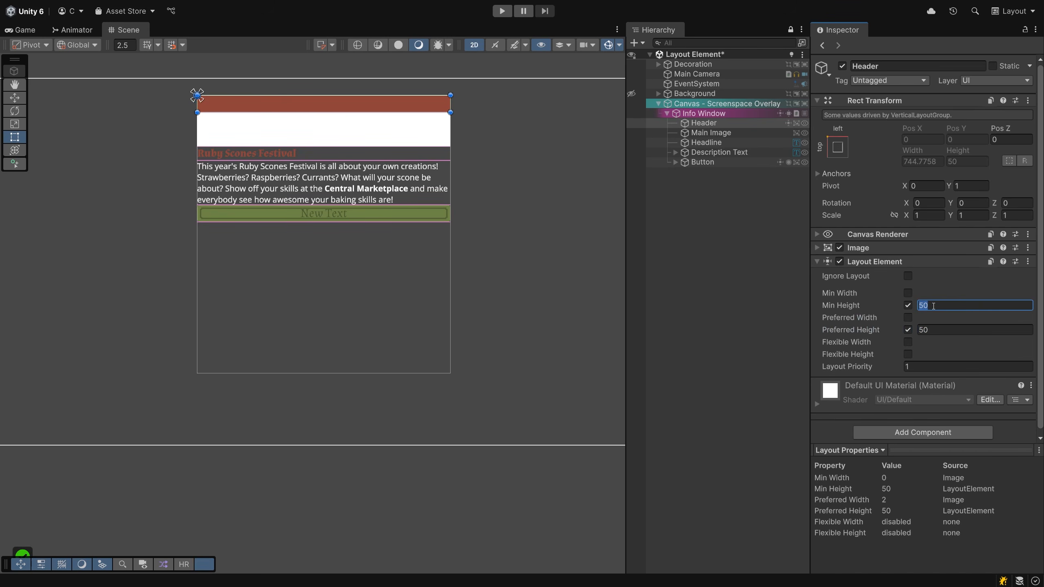
text(20)
key(Tab)
key(Tab)
key(Tab)
text(20)
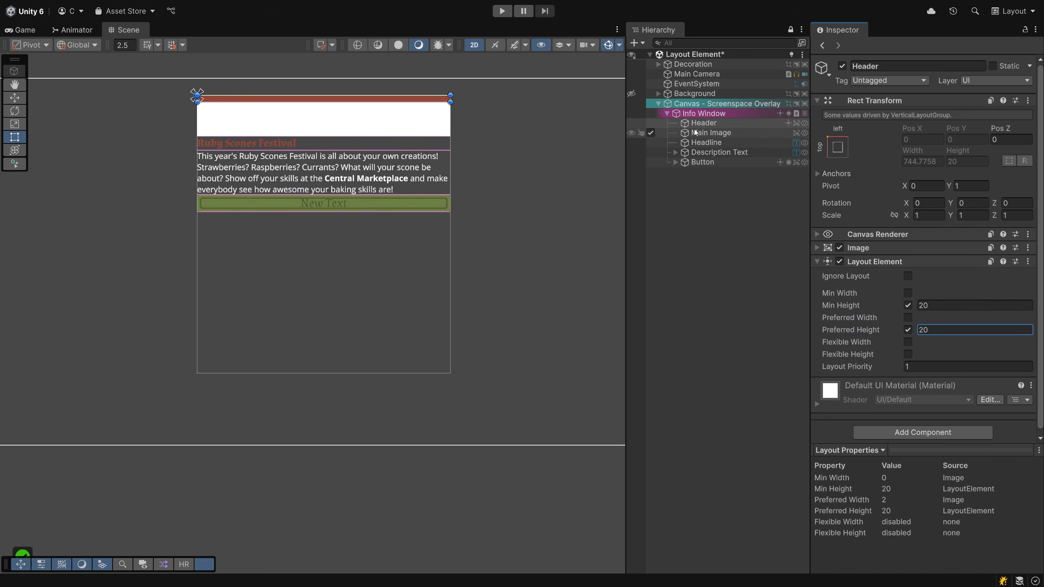
Try Child Force Expand Height in Info Window's Vertical Layout Group, and turn it off again
click(703, 114)
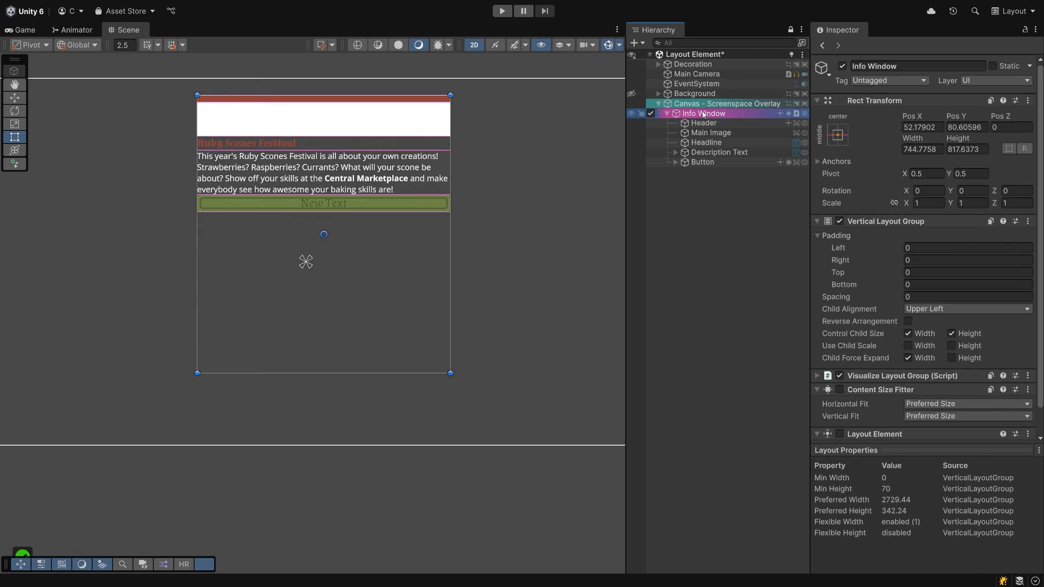
click(951, 358)
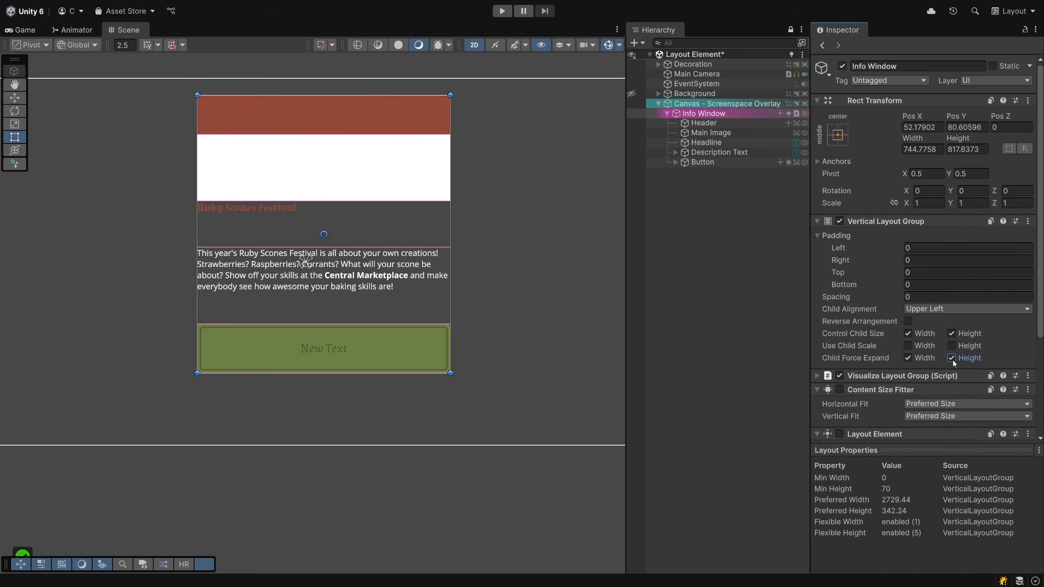
click(951, 358)
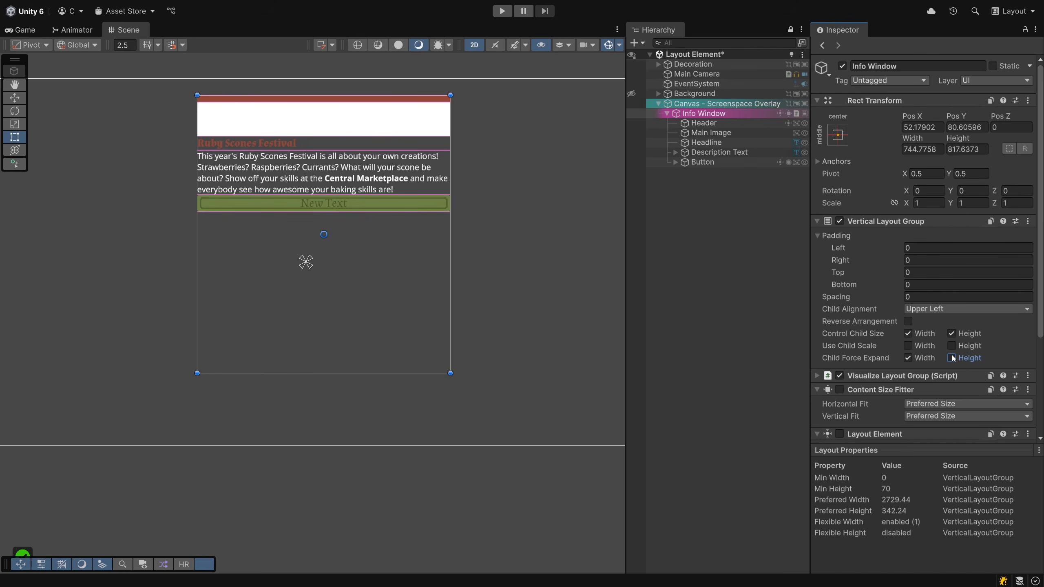
Bring up the Layout Properties of Header again
click(699, 124)
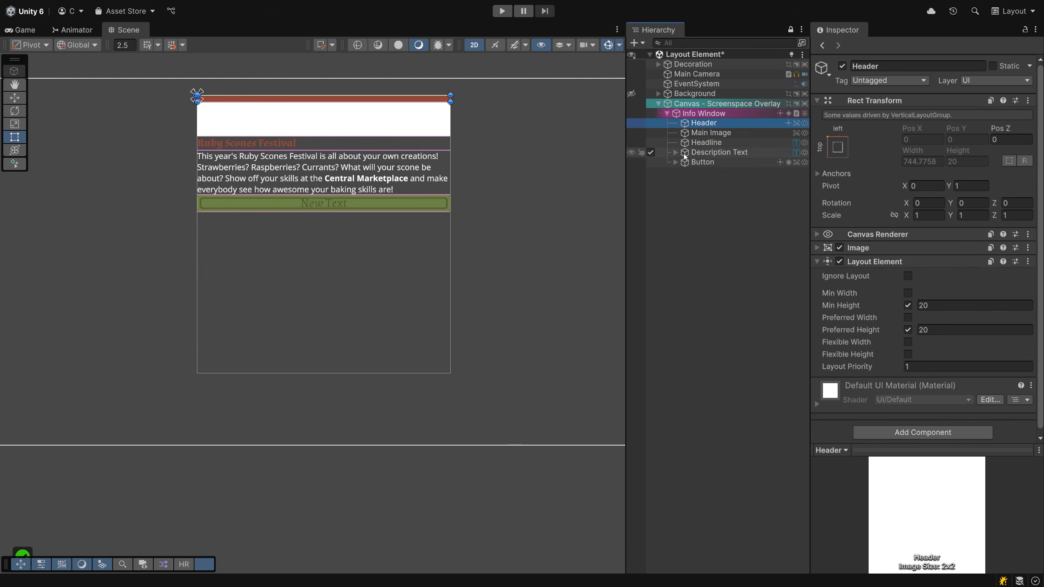
click(845, 448)
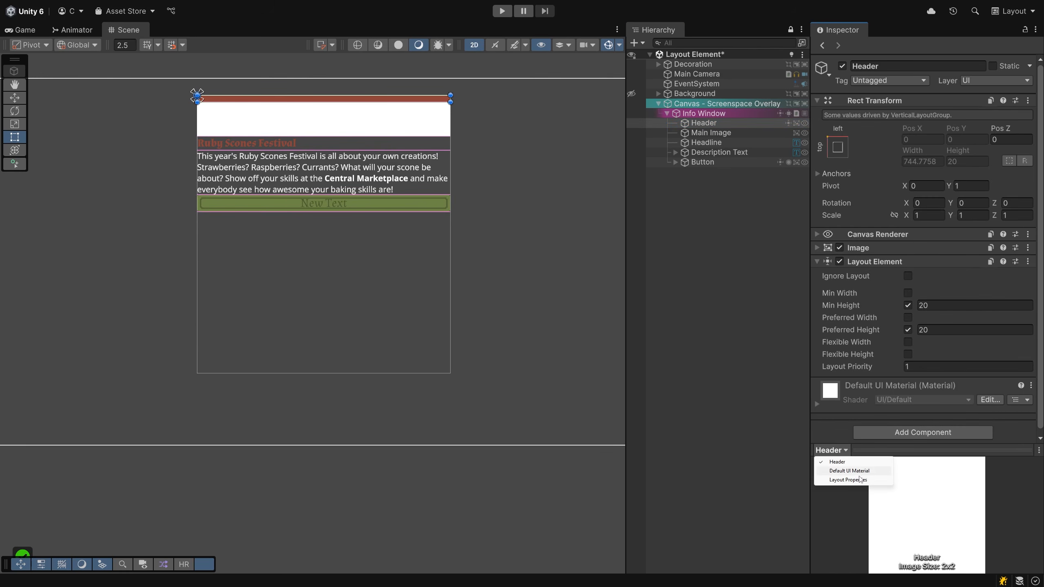
click(879, 480)
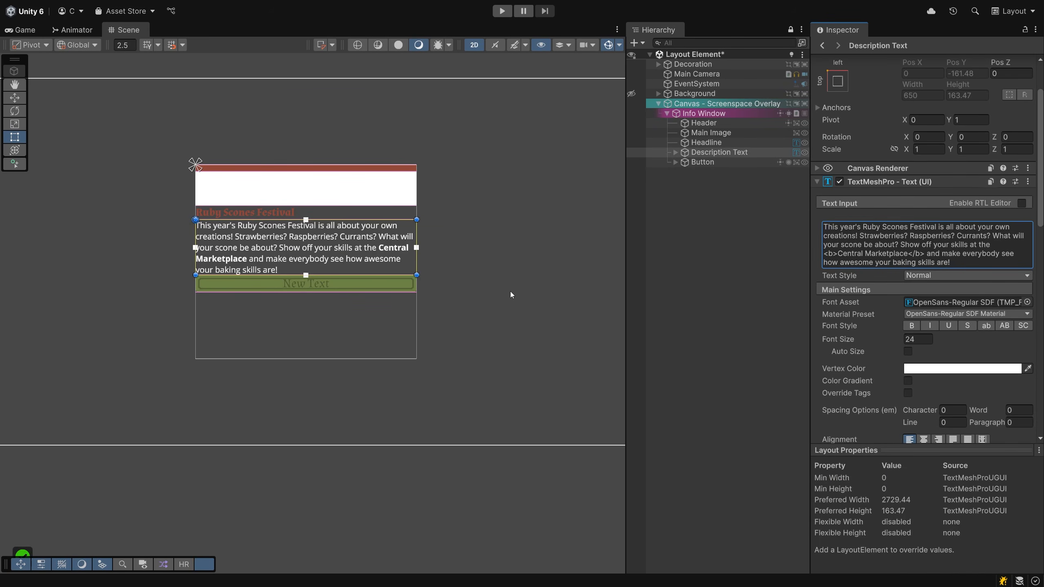
Enable the Layout Element and Content Size Fitter components on Info Window
click(718, 114)
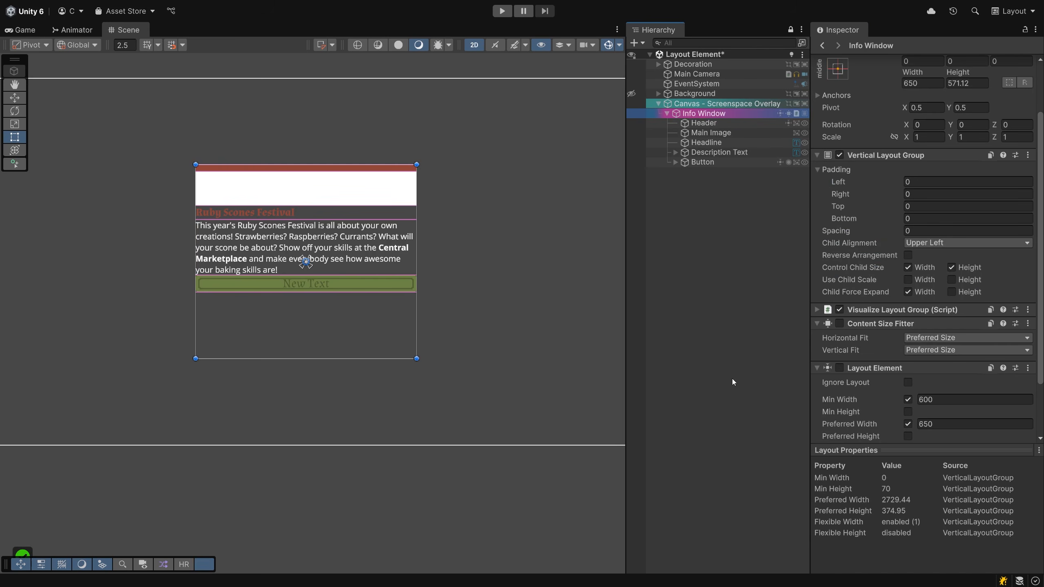
click(839, 369)
click(839, 324)
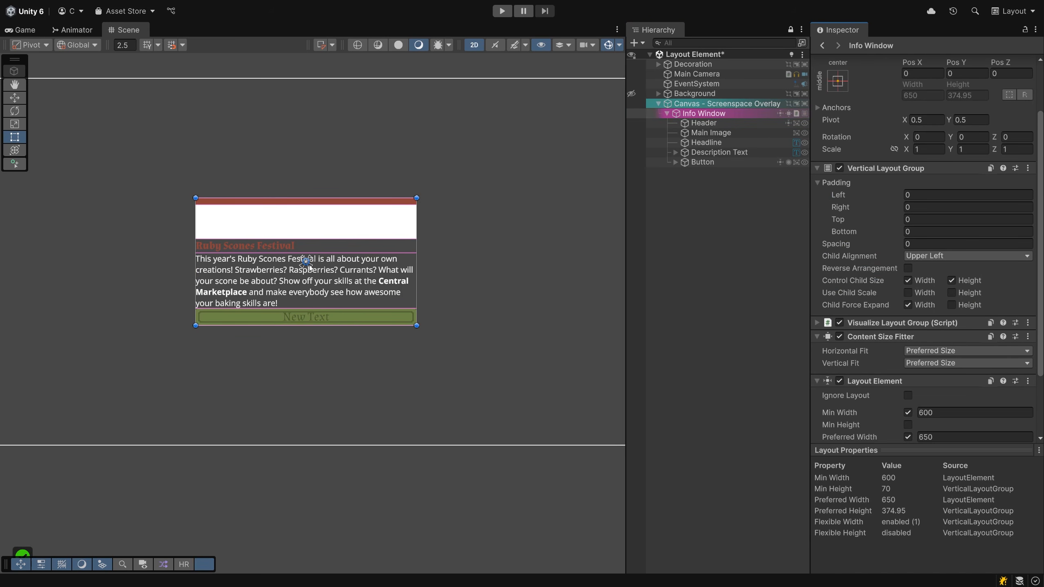
Append two copies of the paragraph to Description Text, separated by blank lines, and review Info Window's Layout Element settings
click(706, 142)
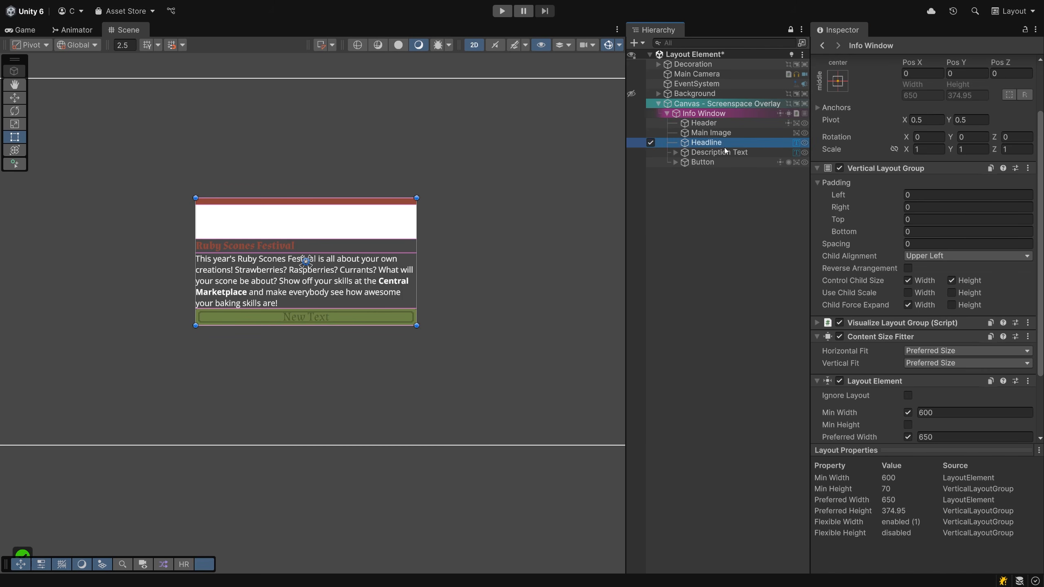
click(719, 152)
click(973, 263)
key(ctrl+c)
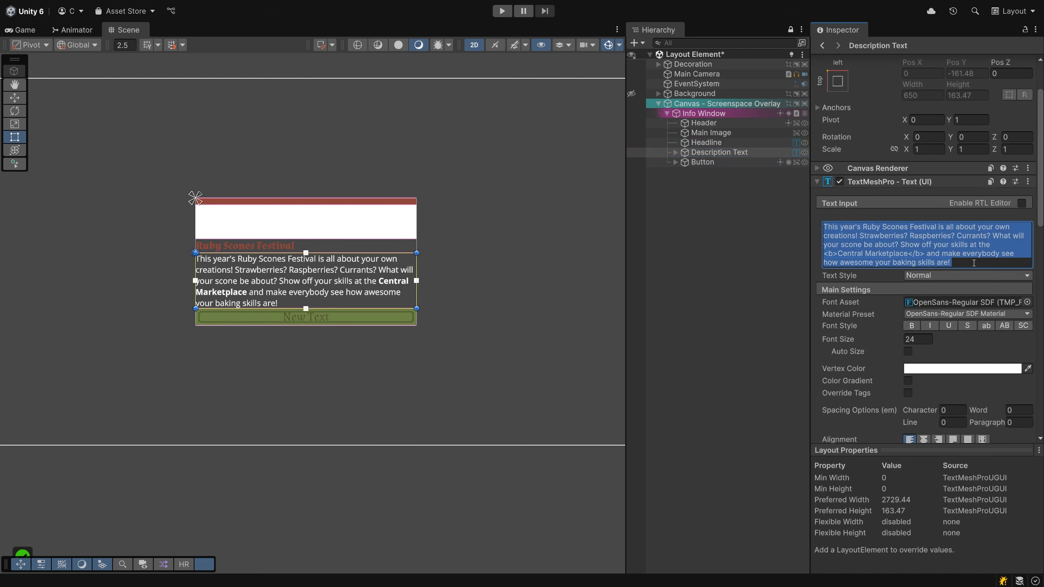
click(979, 261)
key(Return)
key(Return)
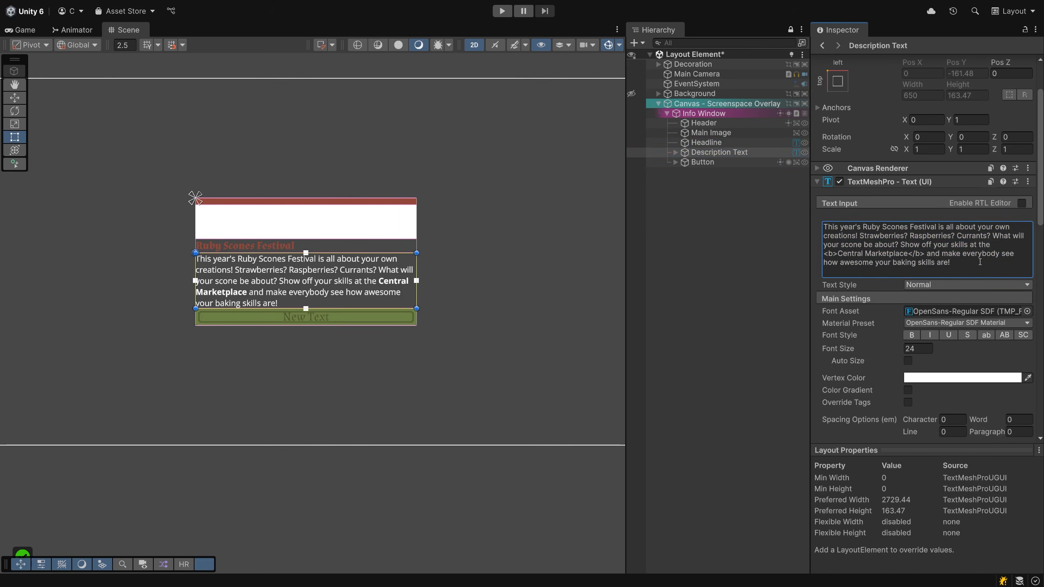
key(ctrl+v)
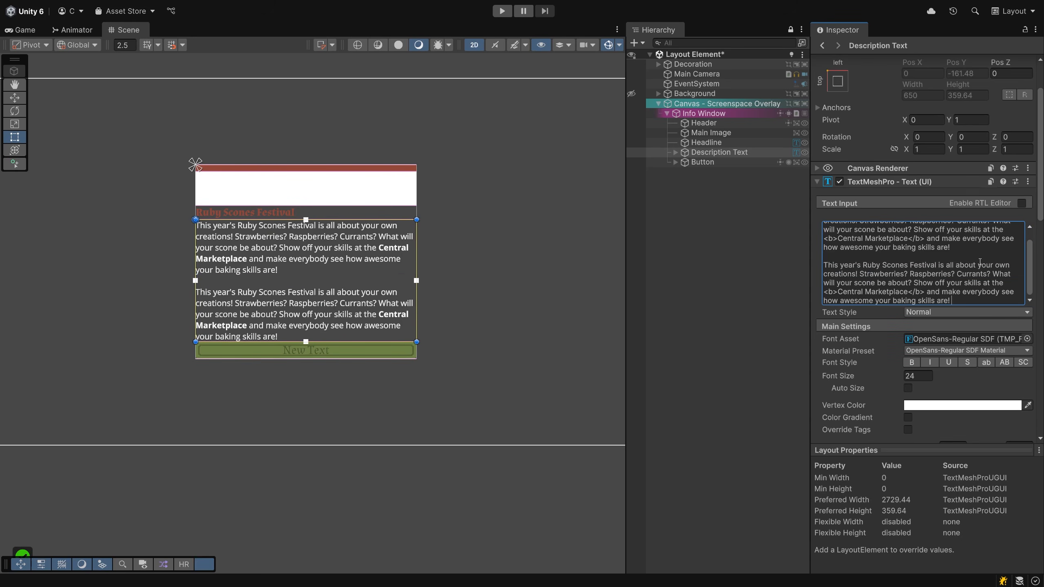
key(Return)
key(Return)
key(ctrl+v)
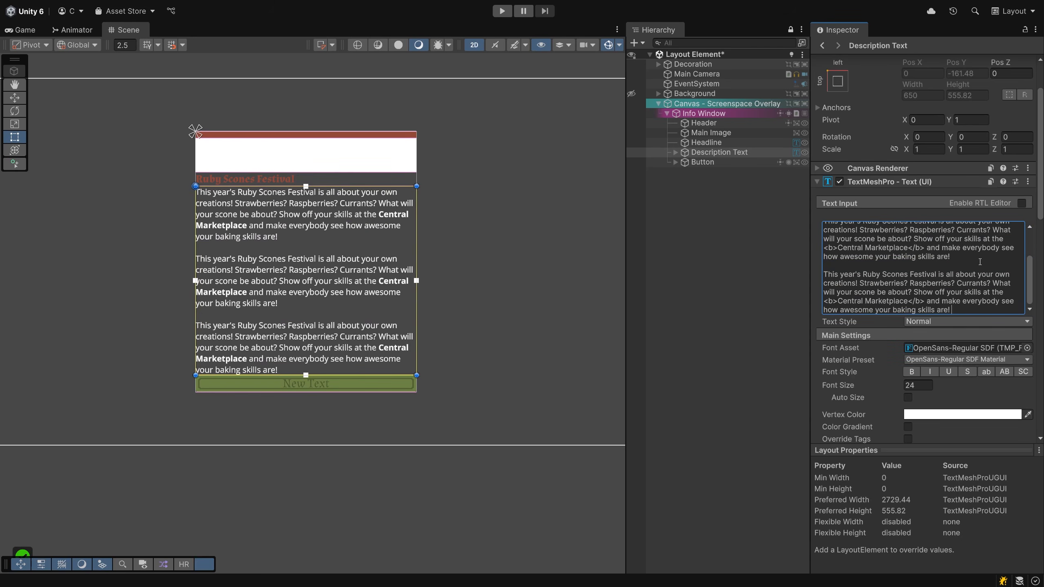
click(714, 117)
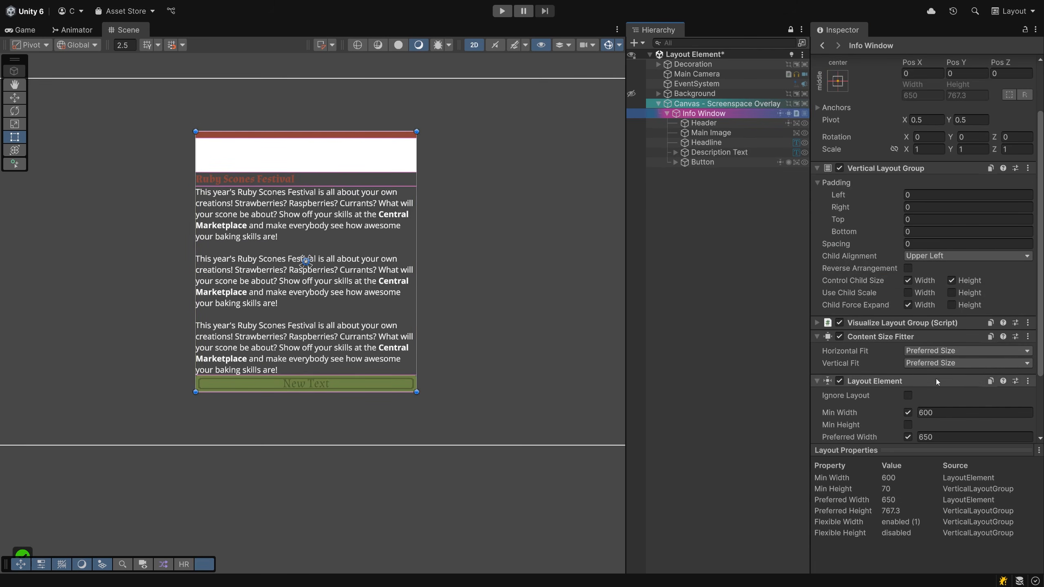
scroll(936, 379, down, 2)
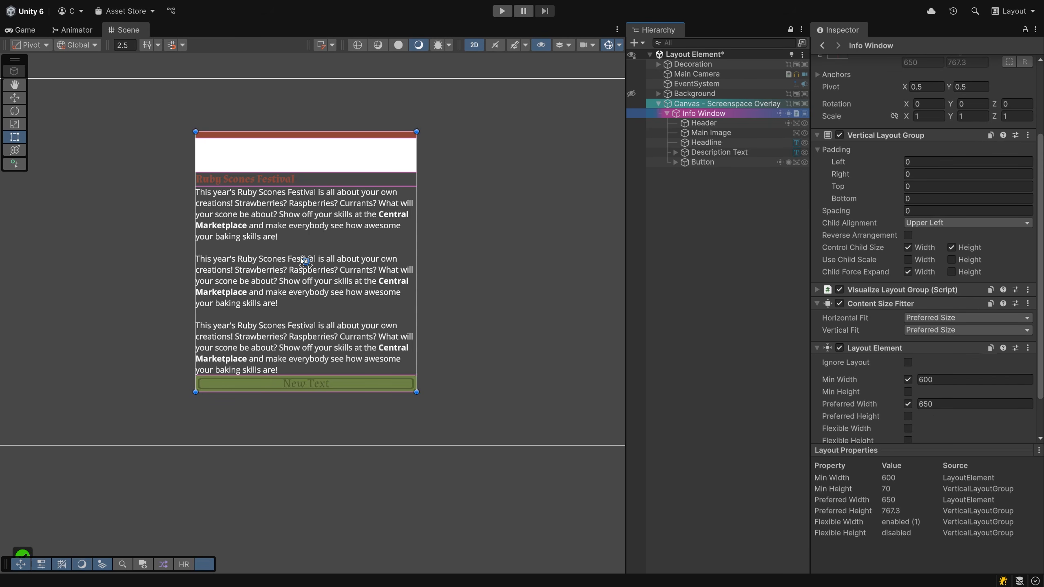
Append one more copy of the paragraph to Description Text, and delete every paragraph except the first
click(725, 152)
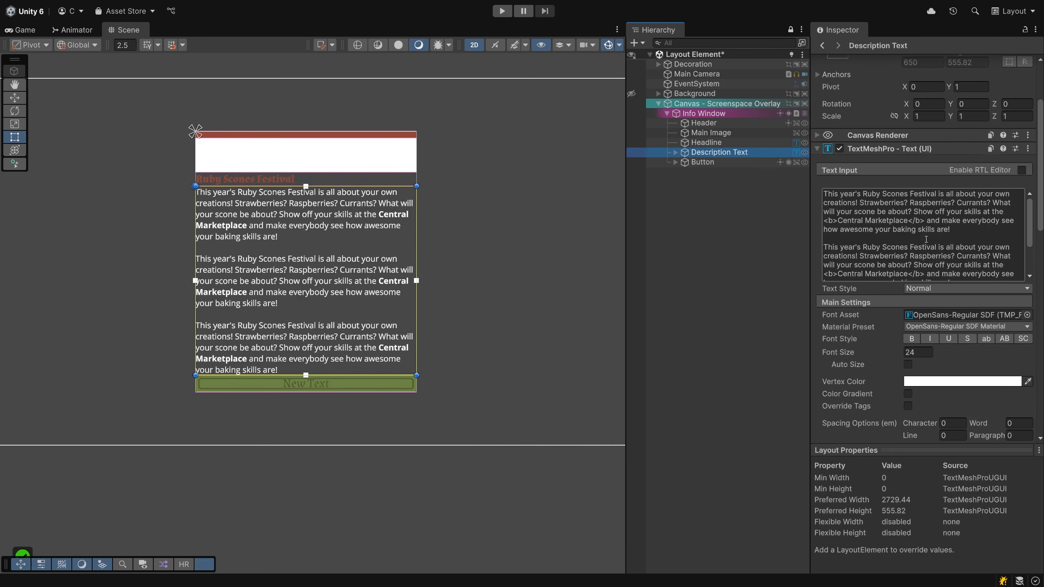
click(965, 277)
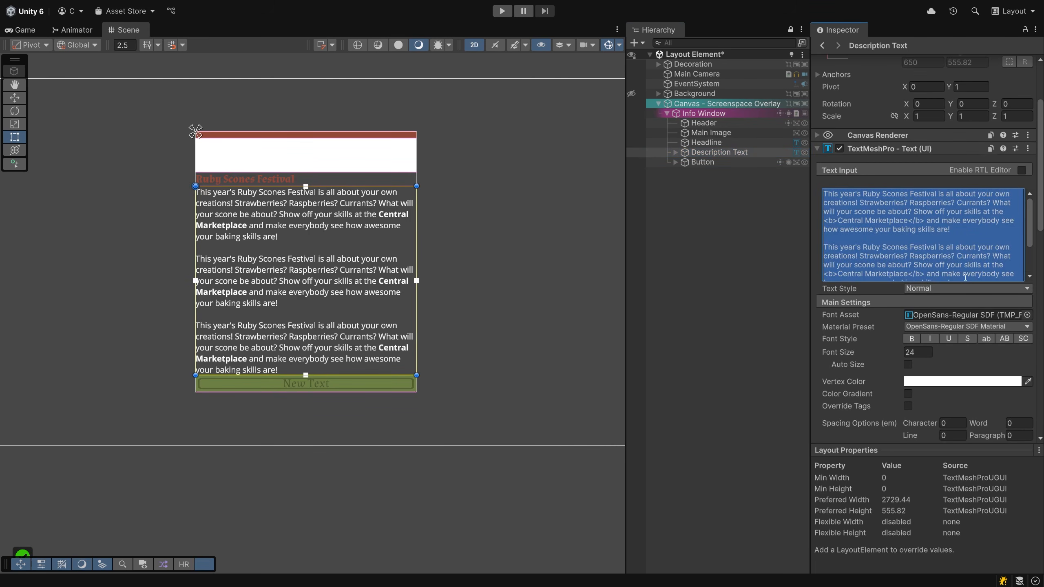
click(964, 277)
key(Return)
key(ctrl+v)
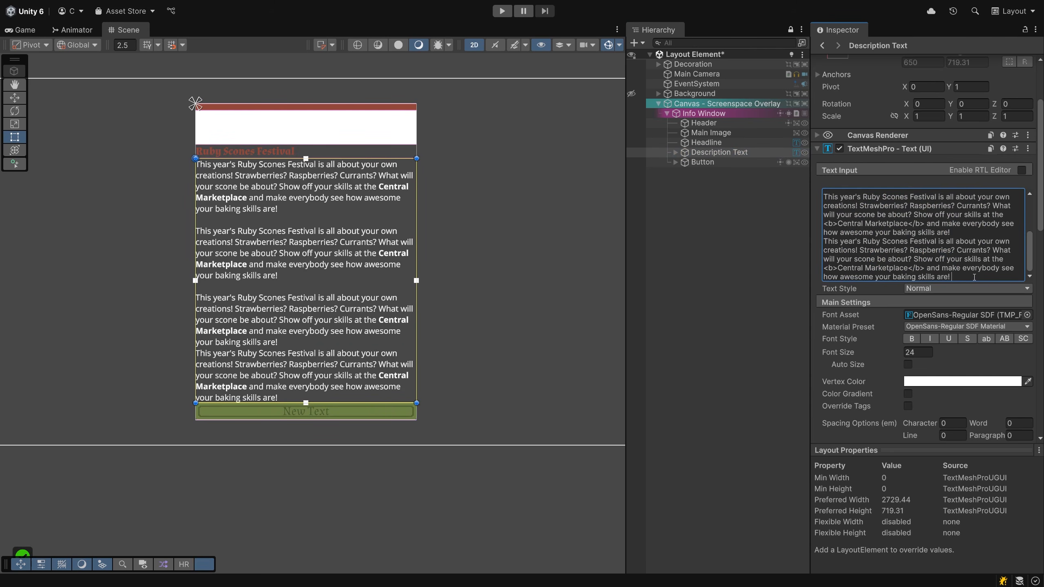
drag(974, 277, 957, 228)
key(BackSpace)
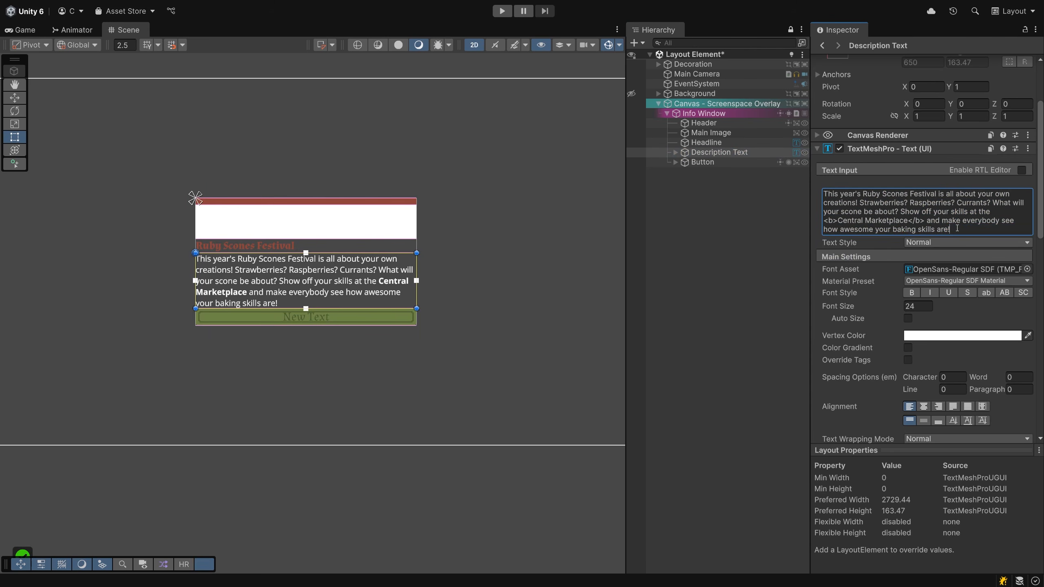
Move Info Window's pivot to the middle of its top edge in the scene
click(704, 115)
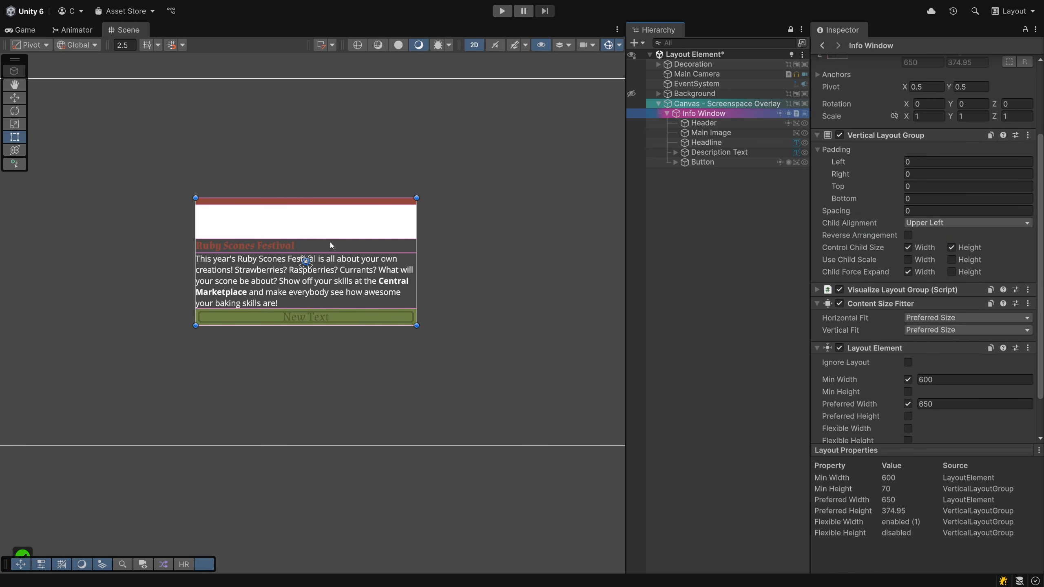
drag(305, 264, 307, 201)
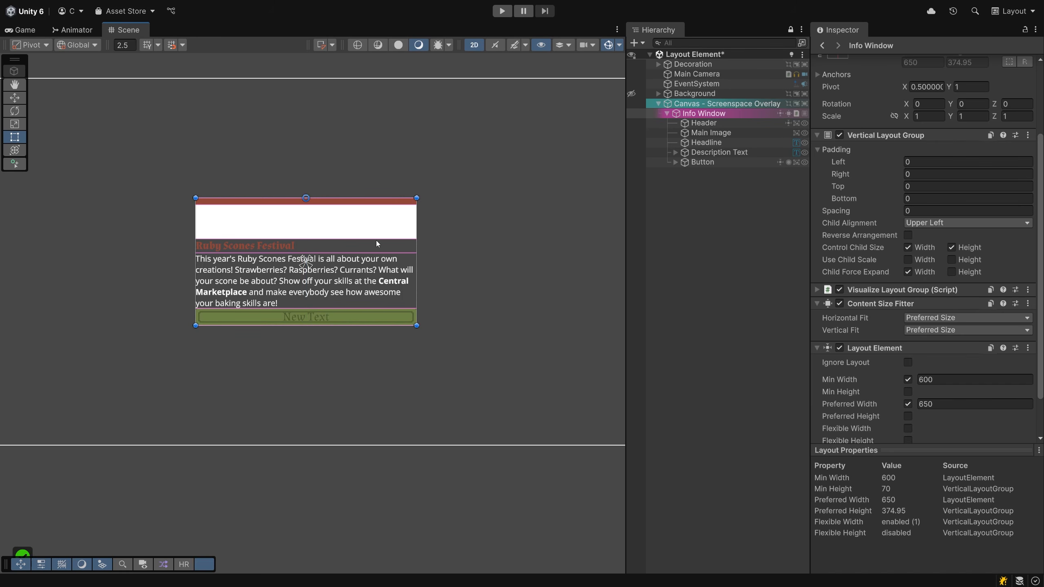
Try a Pivot Y of 0 on Info Window, and set Pivot Y back to 1
scroll(845, 182, up, 4)
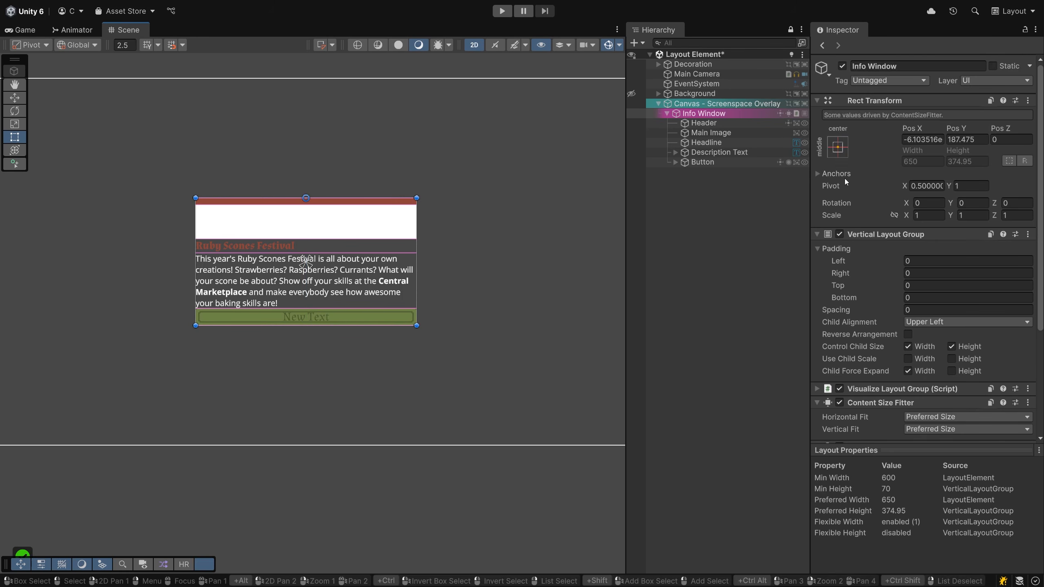
click(963, 184)
text(0)
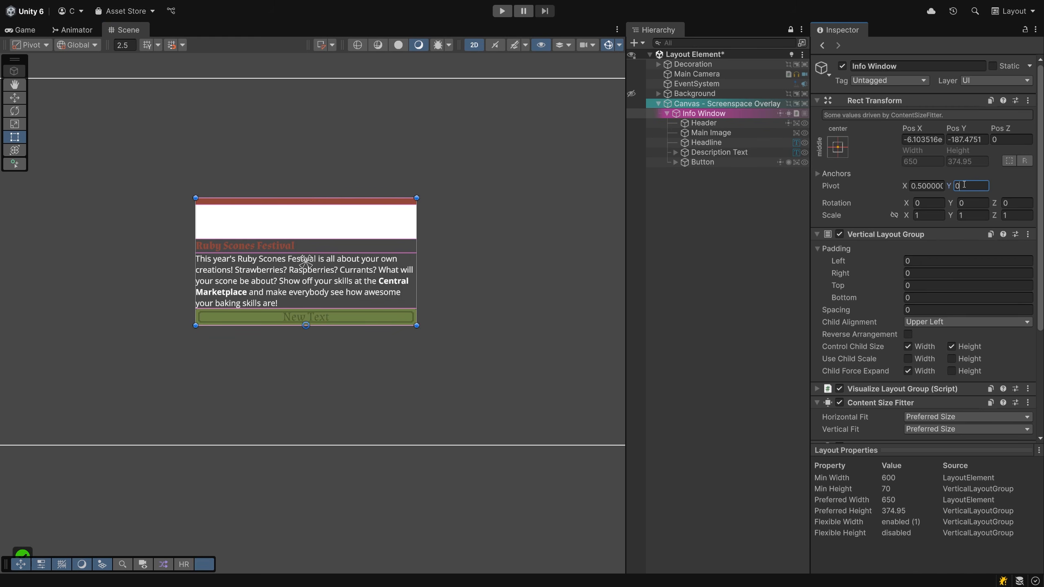
double_click(963, 185)
text(1)
Append three copies of Description Text's paragraph to it, separated by blank lines, to test growth from the top pivot
click(719, 152)
scroll(962, 268, down, 3)
click(965, 262)
key(ctrl+c)
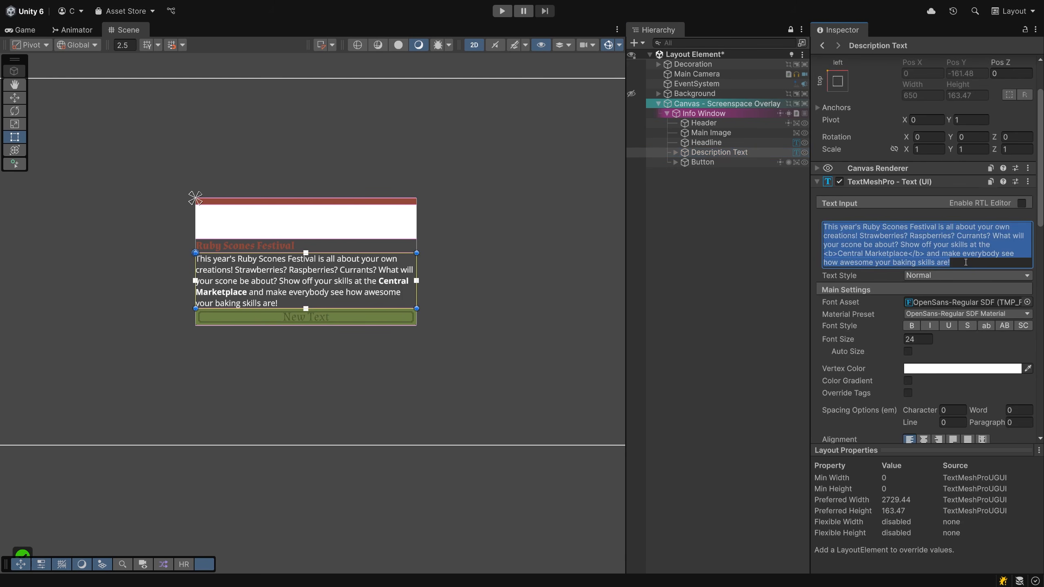
click(967, 263)
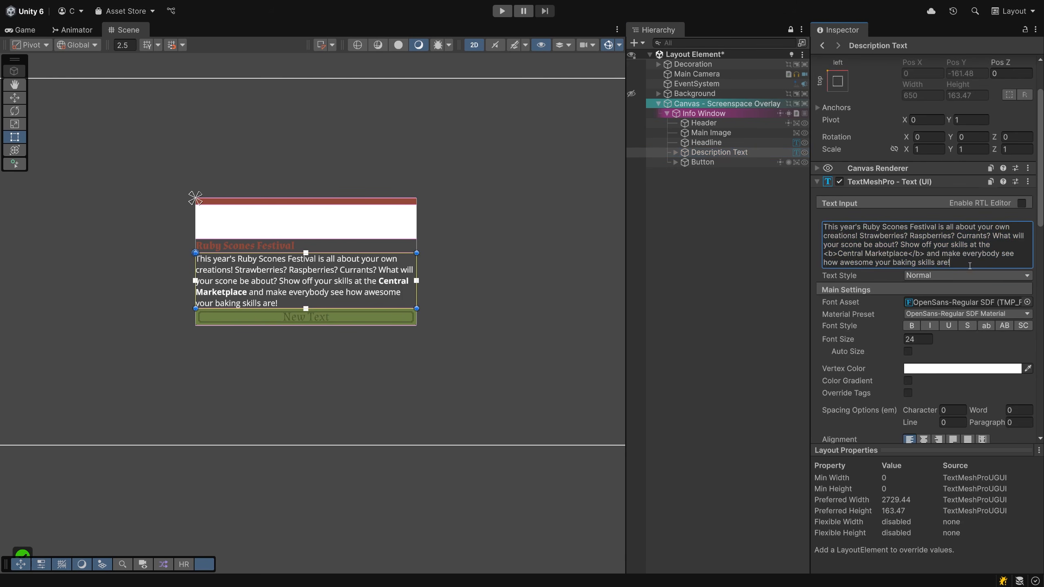
key(Return)
key(Return)
key(ctrl+v)
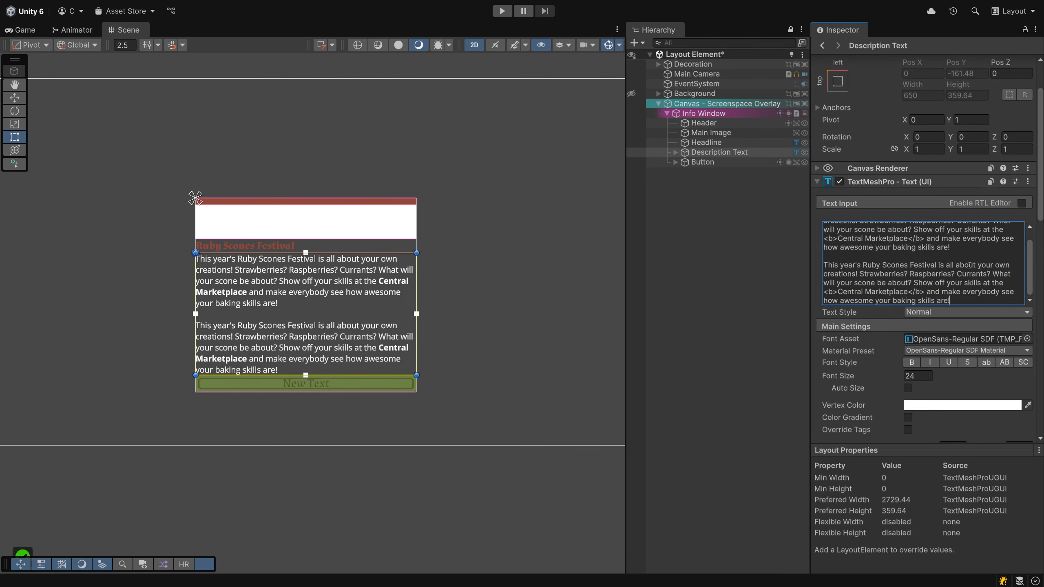
key(Return)
key(Return)
key(ctrl+v)
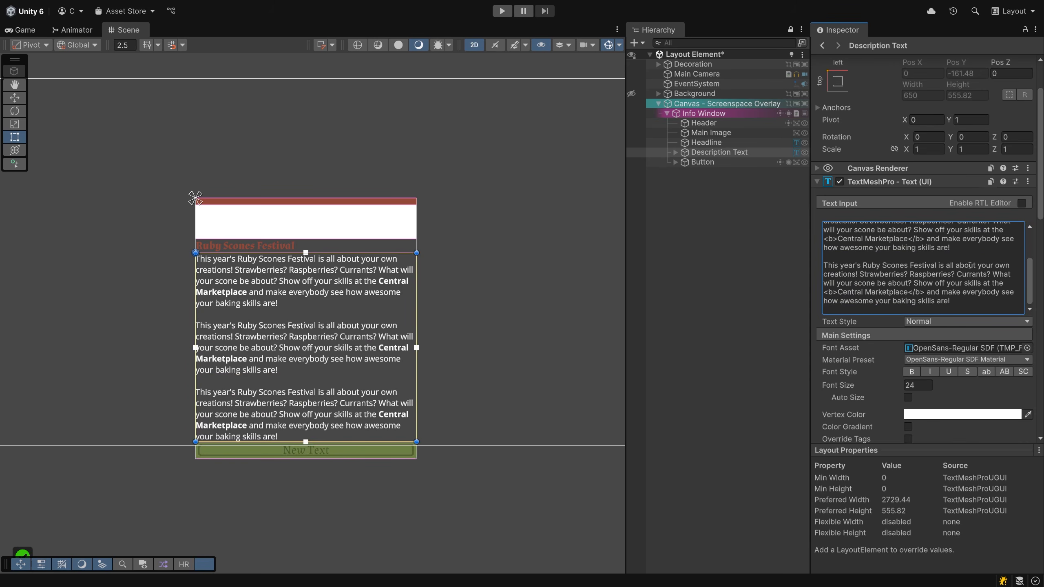
key(Return)
key(Return)
key(ctrl+v)
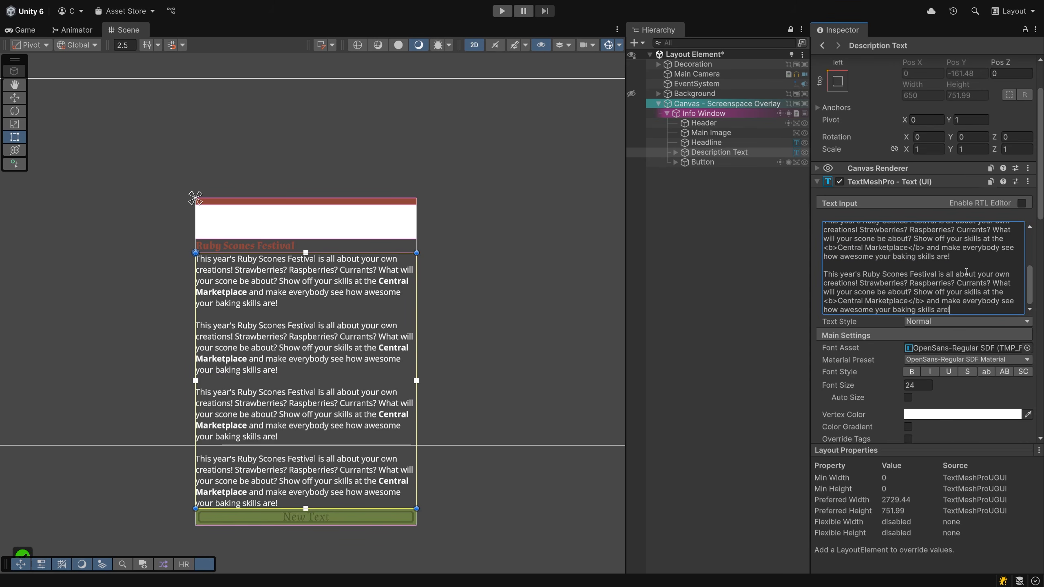
Undo the paragraphs added to Description Text and select Info Window
key(ctrl+z)
click(728, 115)
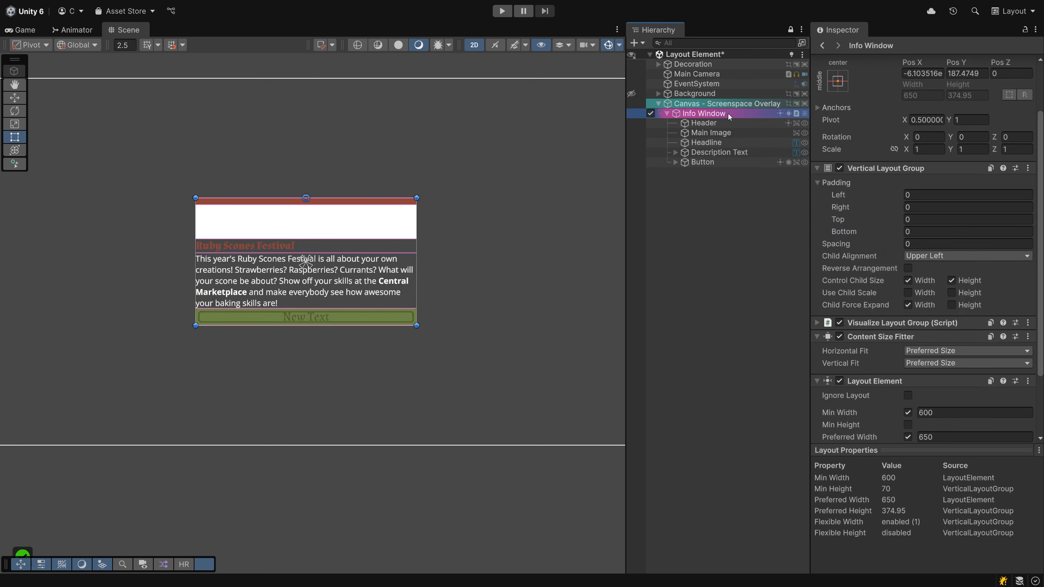
Set Info Window's Pivot Y to 0 and append three copies of Description Text's paragraph to it to test upward growth
click(979, 119)
text(0)
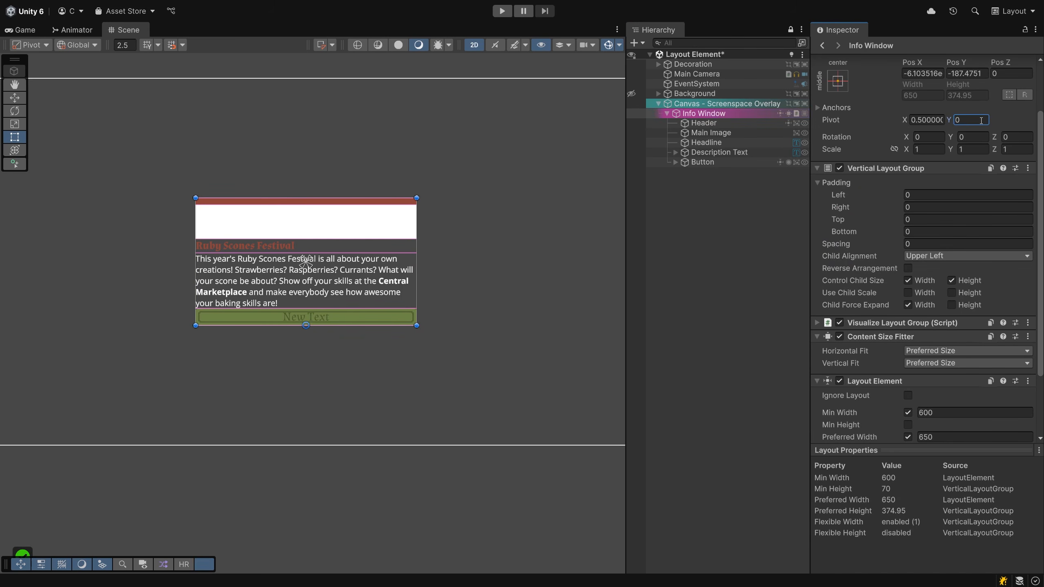
click(719, 152)
click(972, 263)
key(ctrl+c)
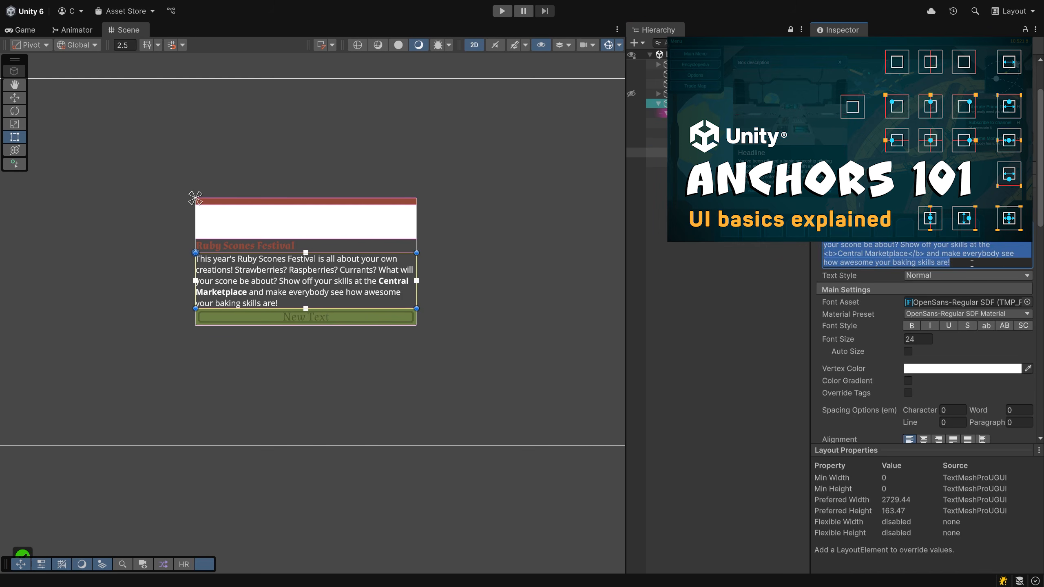
click(977, 264)
key(Return)
key(ctrl+v)
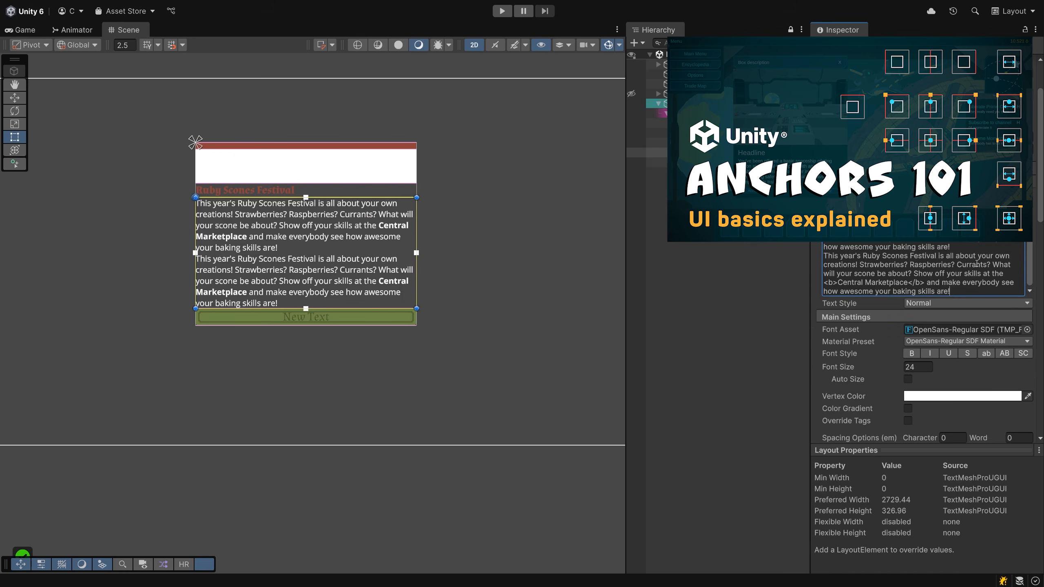
key(Return)
key(Return)
key(ctrl+v)
key(Return)
key(Return)
key(ctrl+v)
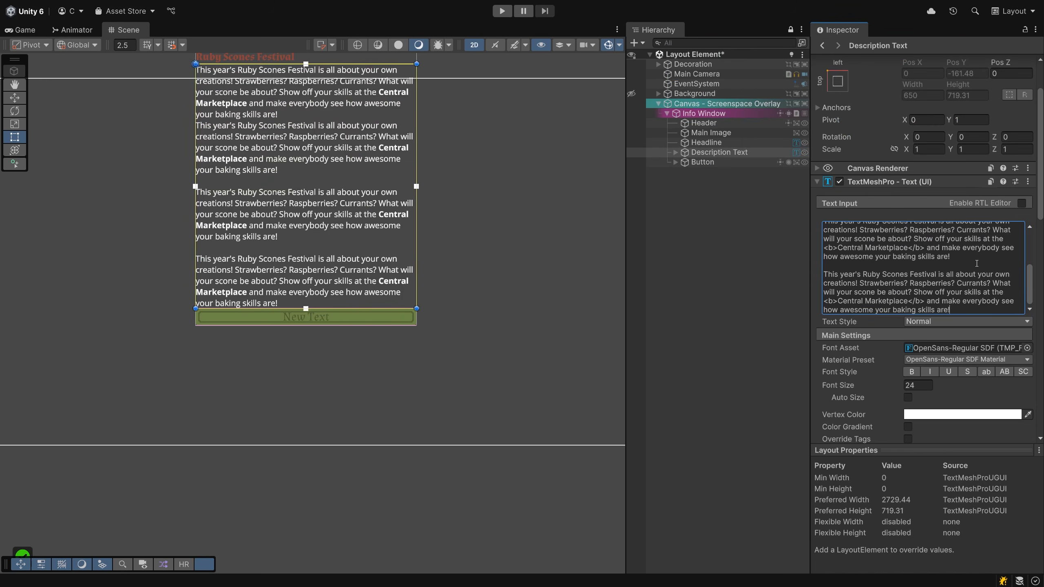
Undo the paragraphs added to Description Text and set Info Window's Pivot Y back to 1
key(ctrl+z)
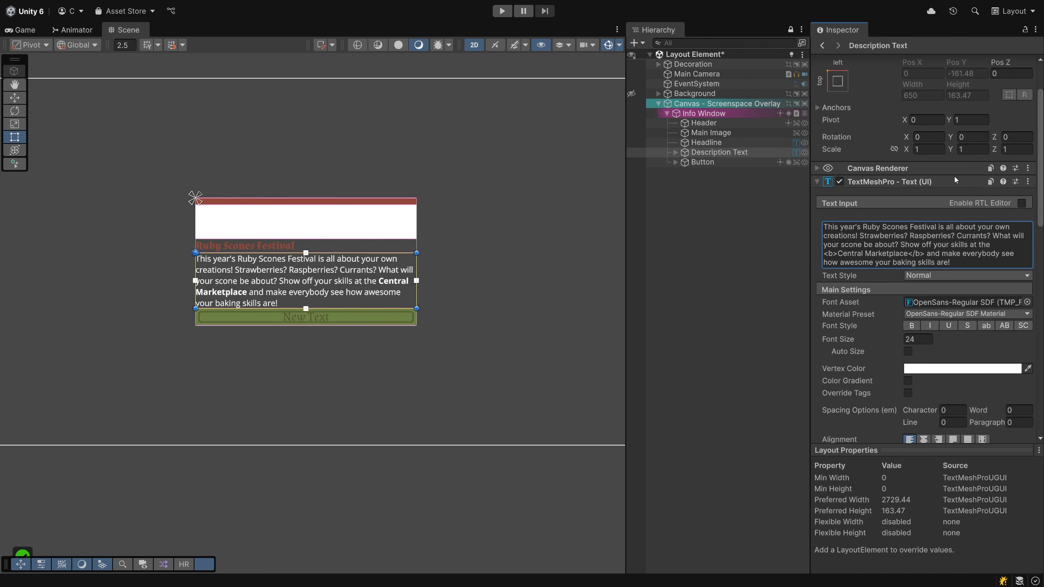
click(738, 115)
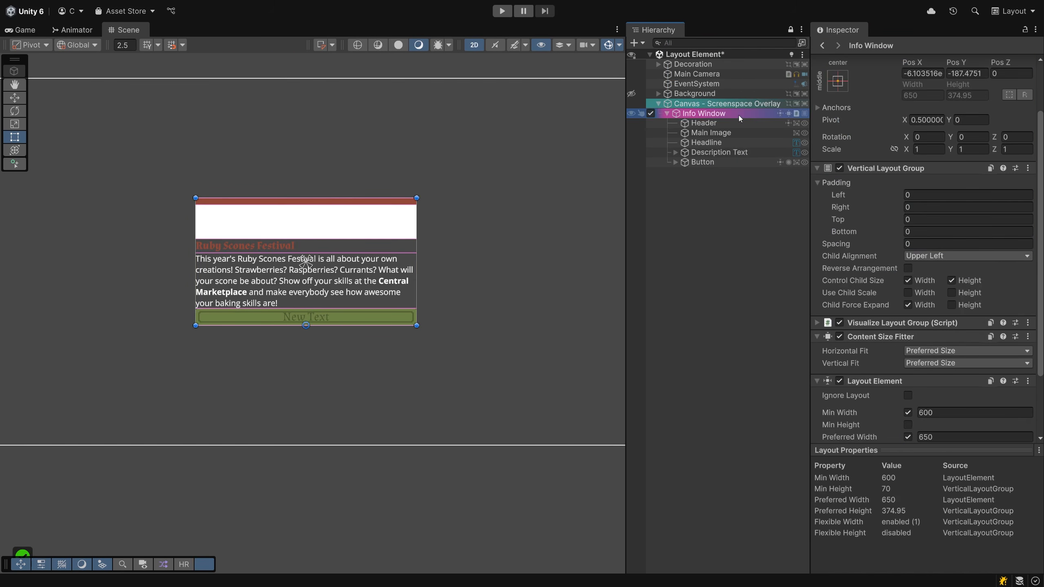
click(966, 119)
text(1)
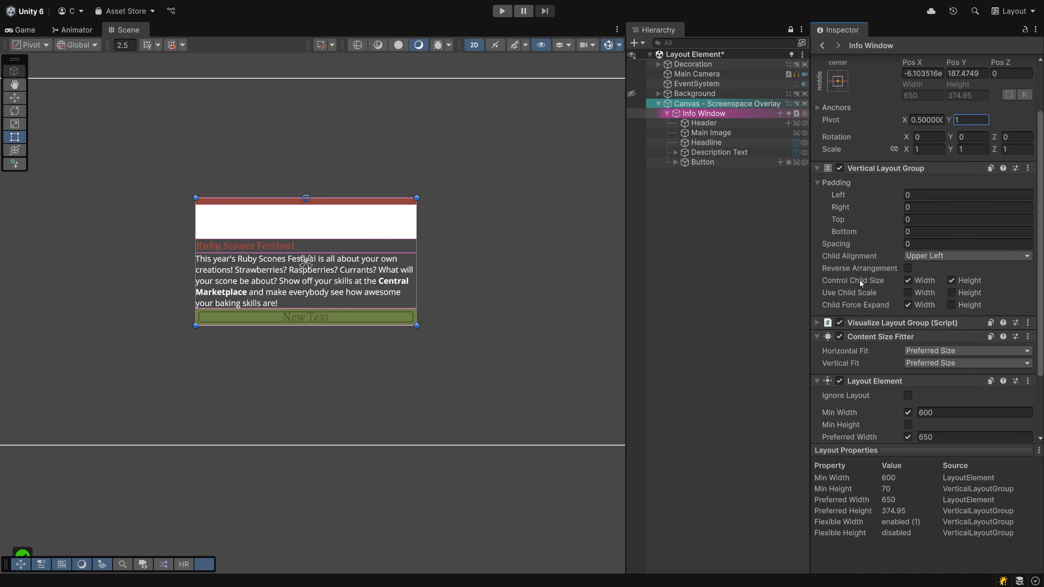
Check Info Window in the Game view zoomed out to the smallest scale, and return to the Scene view
click(25, 32)
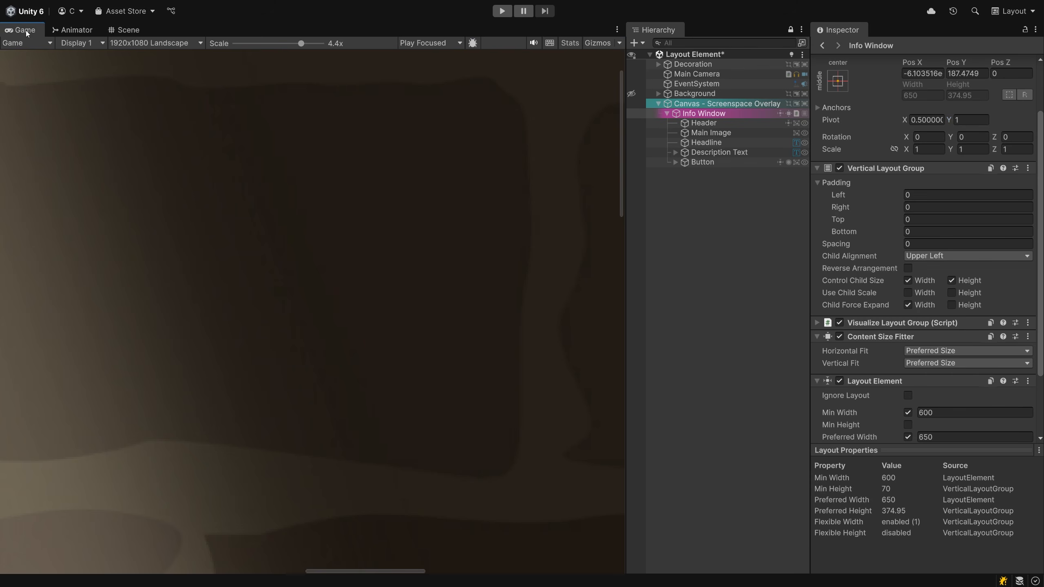
scroll(370, 173, down, 10)
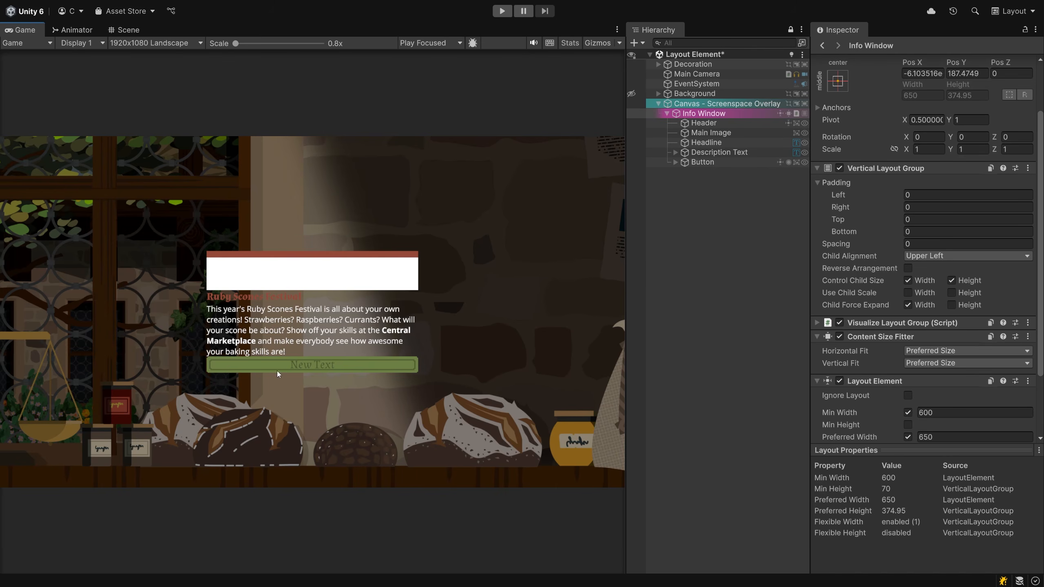
click(129, 33)
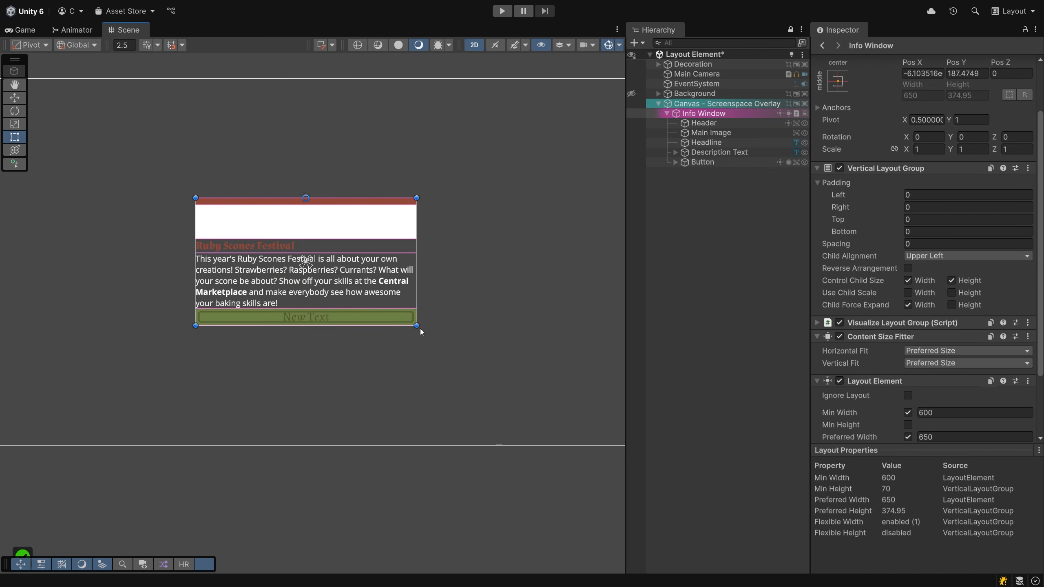
Wrap Info Window in a new empty parent object named Container
right_click(695, 117)
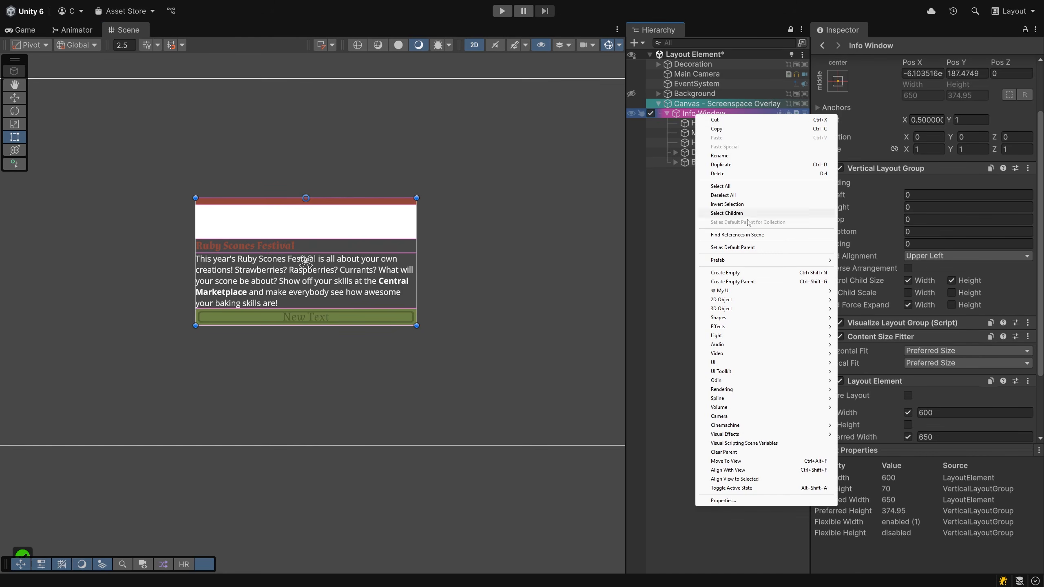
click(732, 282)
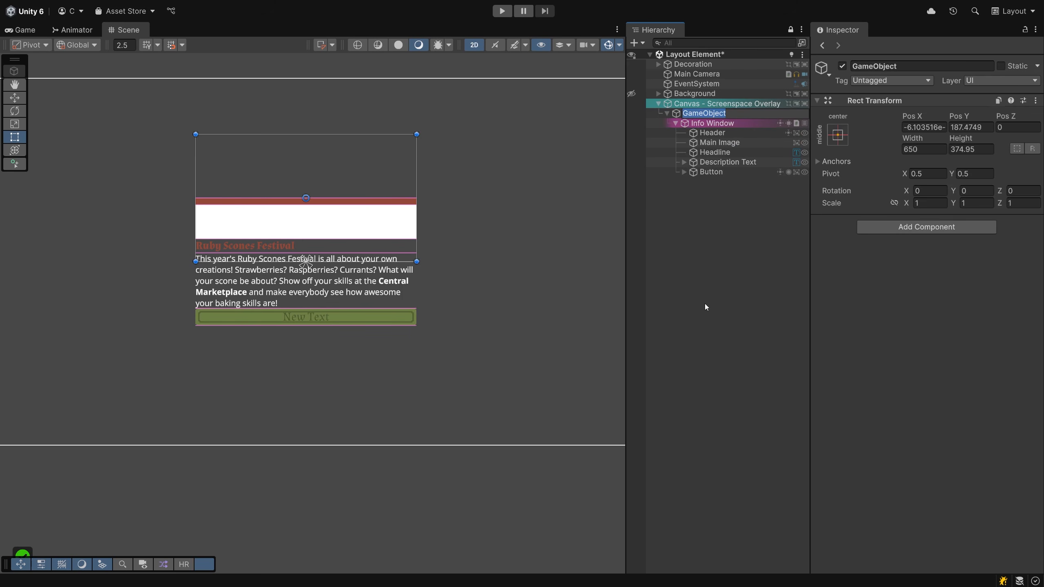
text(Container)
key(Return)
Add a UI Image inside Container and stretch its anchors and position in both directions to fill it
right_click(697, 113)
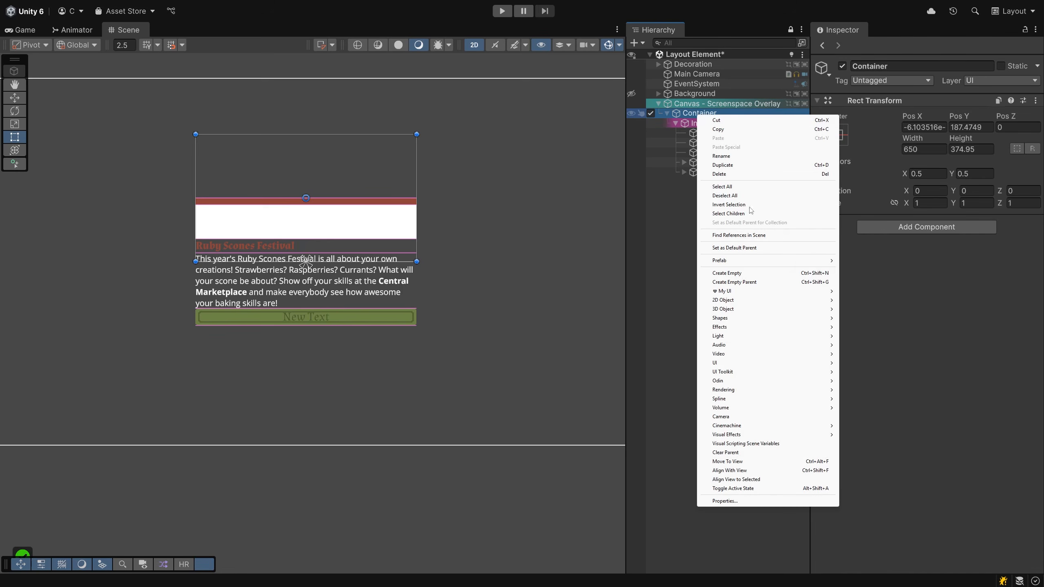
mouse_move(781, 367)
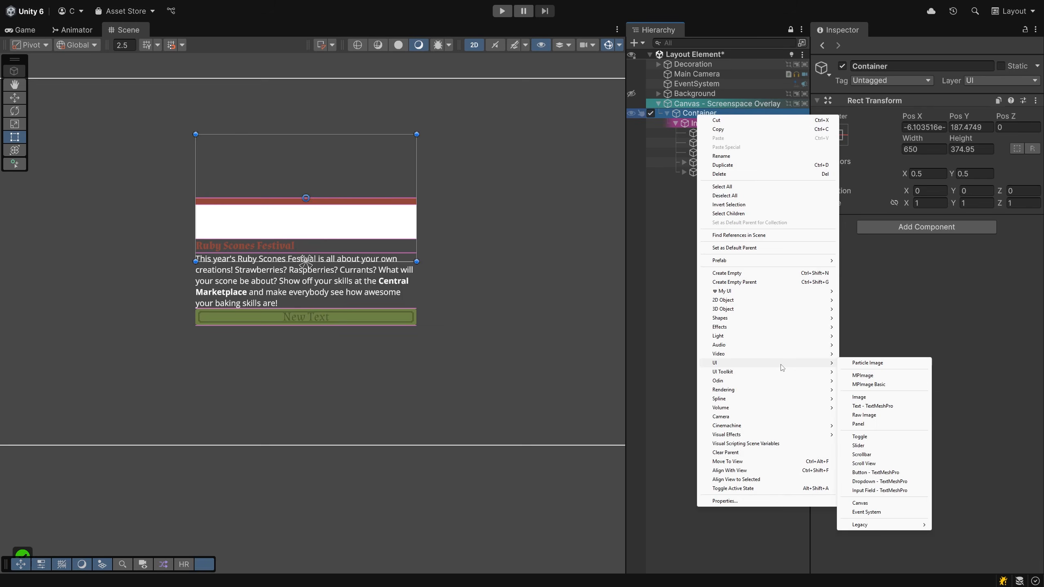
click(877, 398)
click(837, 134)
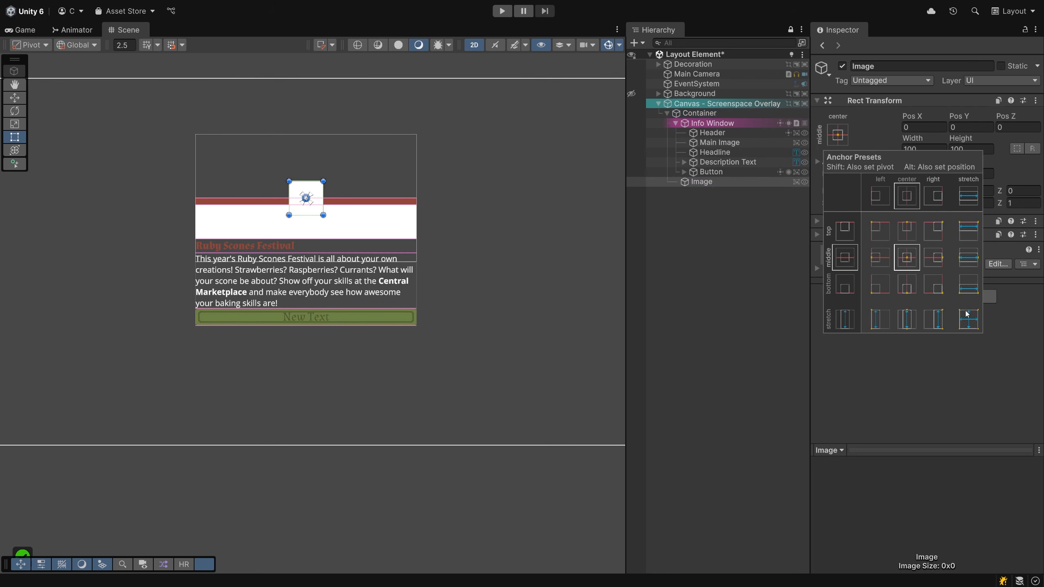
alt+click(969, 320)
Place Image before Info Window in Container and enlarge Container to about 943 by 927
drag(702, 182, 689, 118)
click(688, 113)
drag(416, 261, 514, 442)
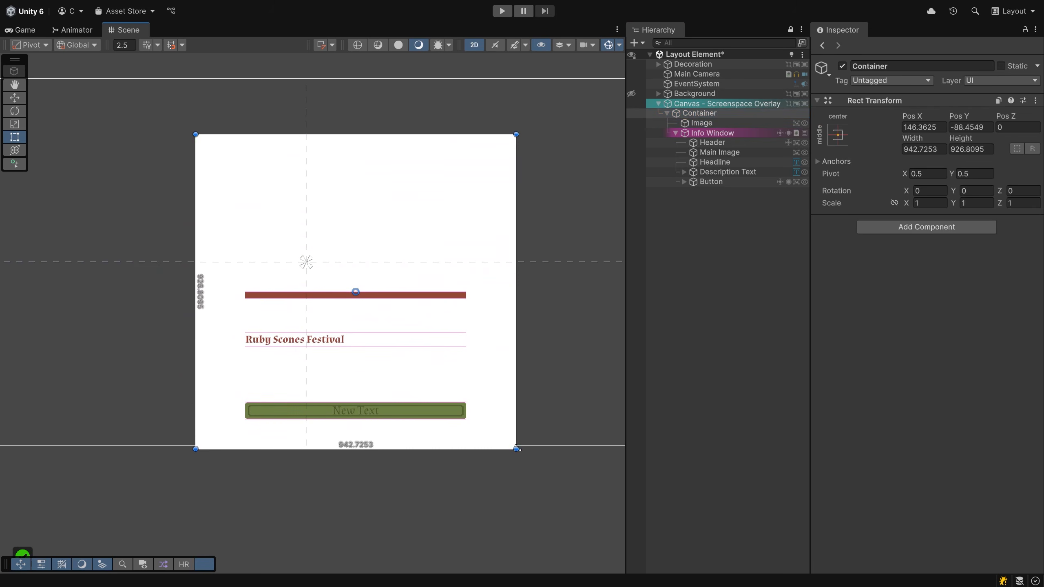
Undo the Container resize, the Image and the Container parent around Info Window
key(ctrl+z)
key(ctrl+z)
key(ctrl+z)
key(ctrl+z)
key(ctrl+z)
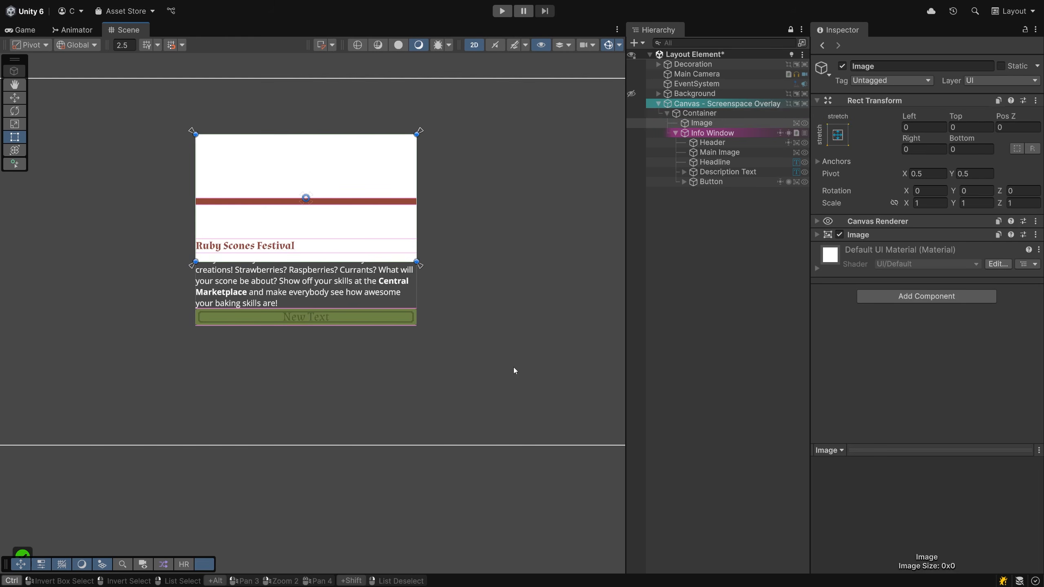
key(ctrl+z)
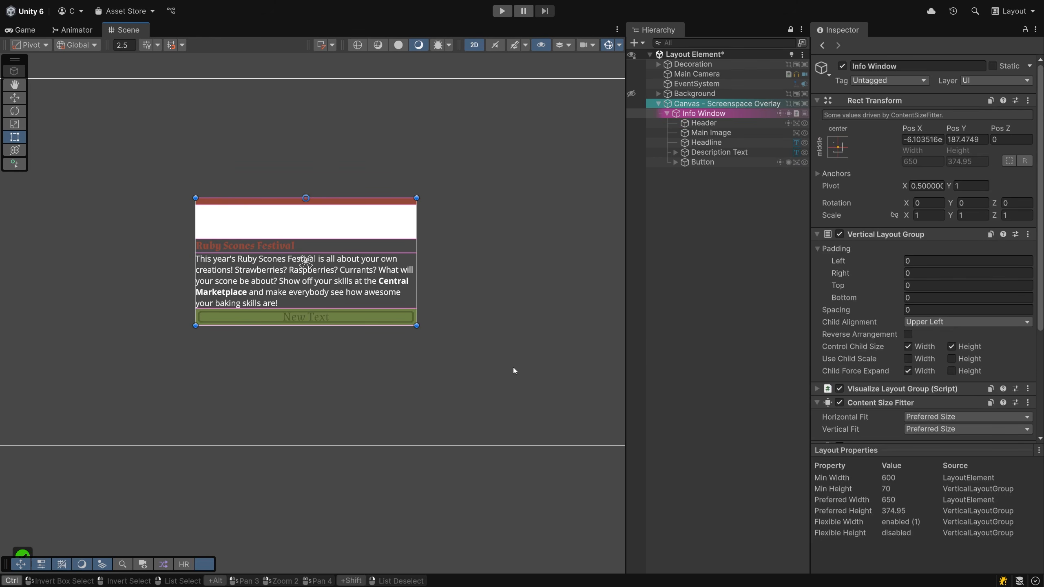
Create an empty child of Info Window named Background and place it first, above Header
right_click(702, 116)
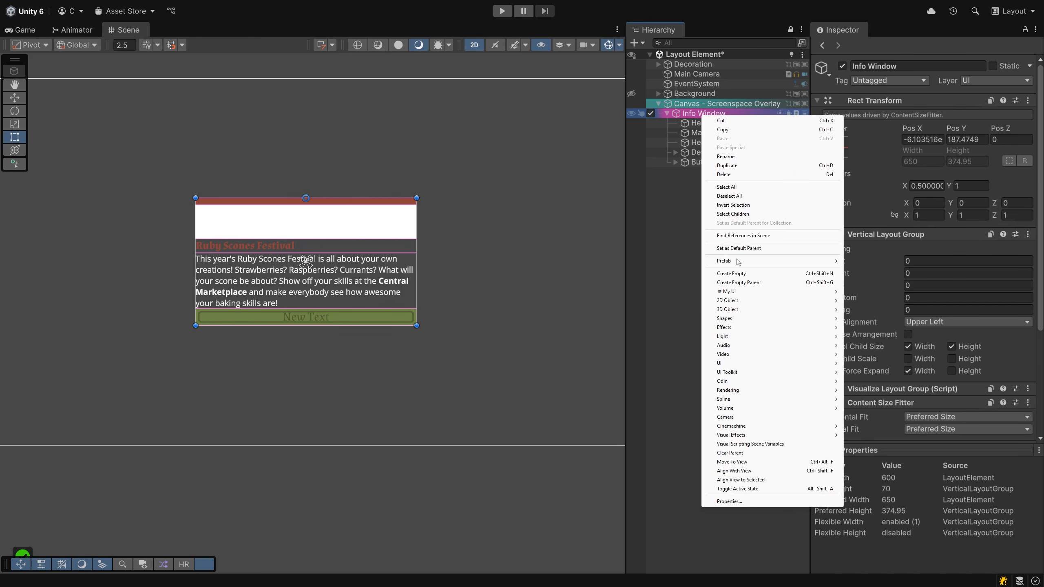
click(736, 273)
text(Background)
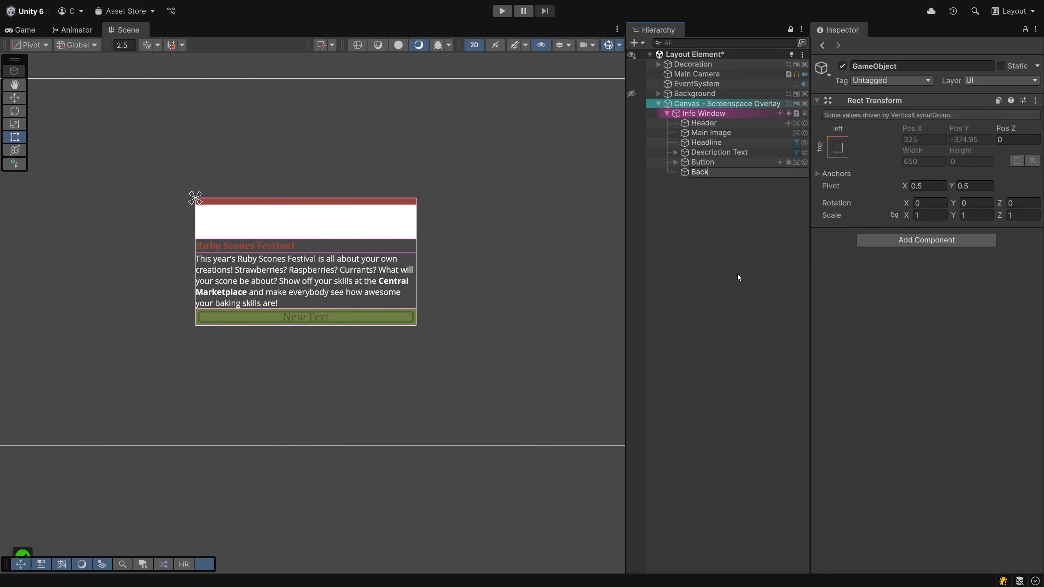
key(Return)
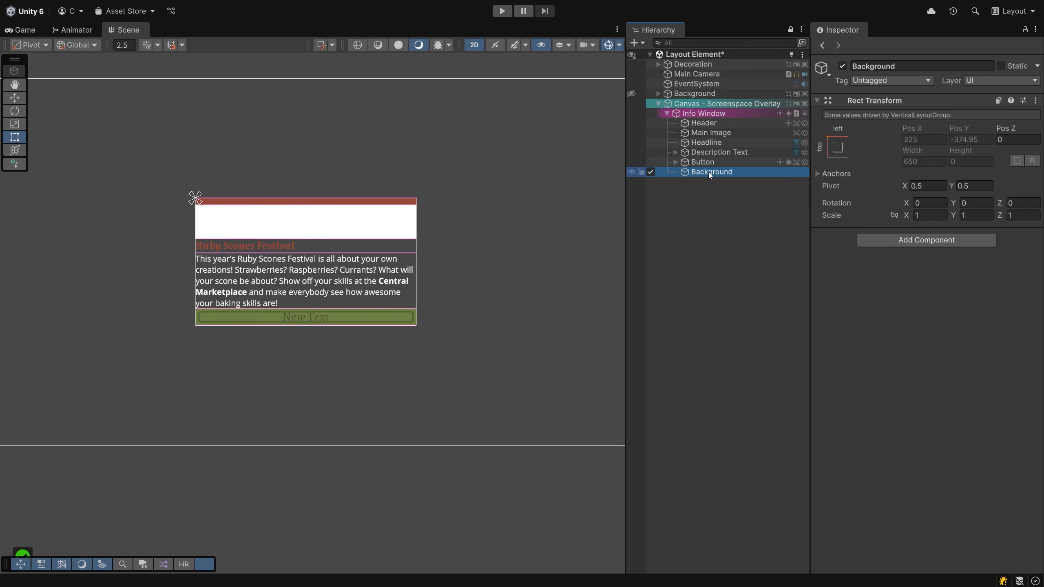
drag(708, 173, 705, 123)
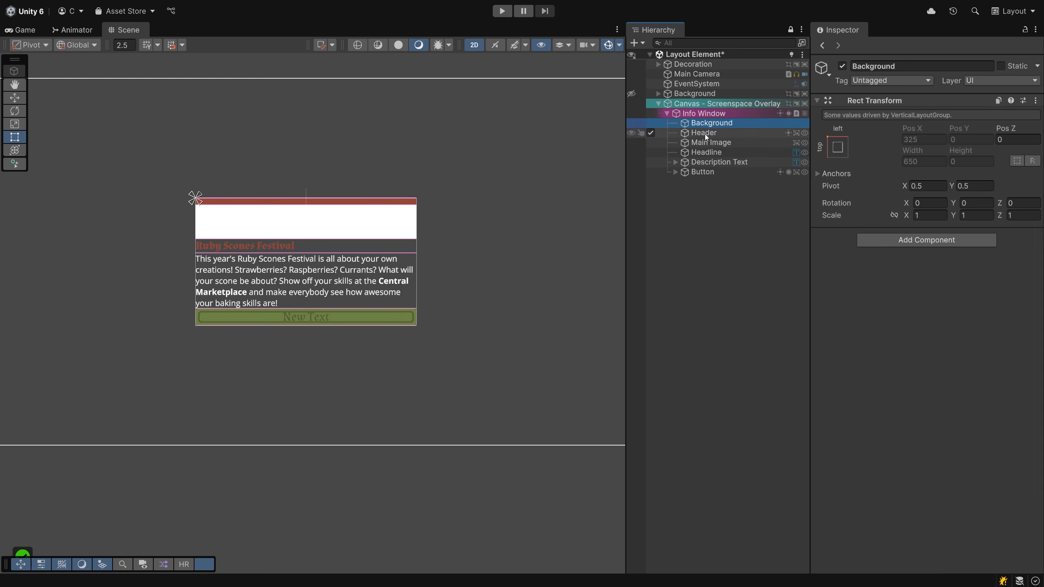
Add a UI Image inside Info Window's Background object and expand its Image component settings
right_click(699, 124)
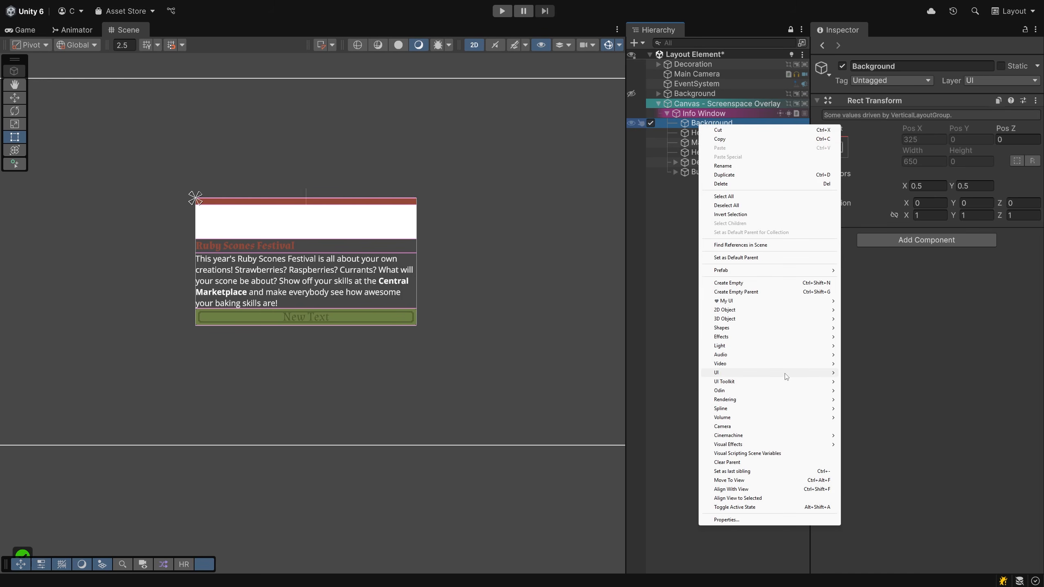
mouse_move(785, 372)
click(867, 407)
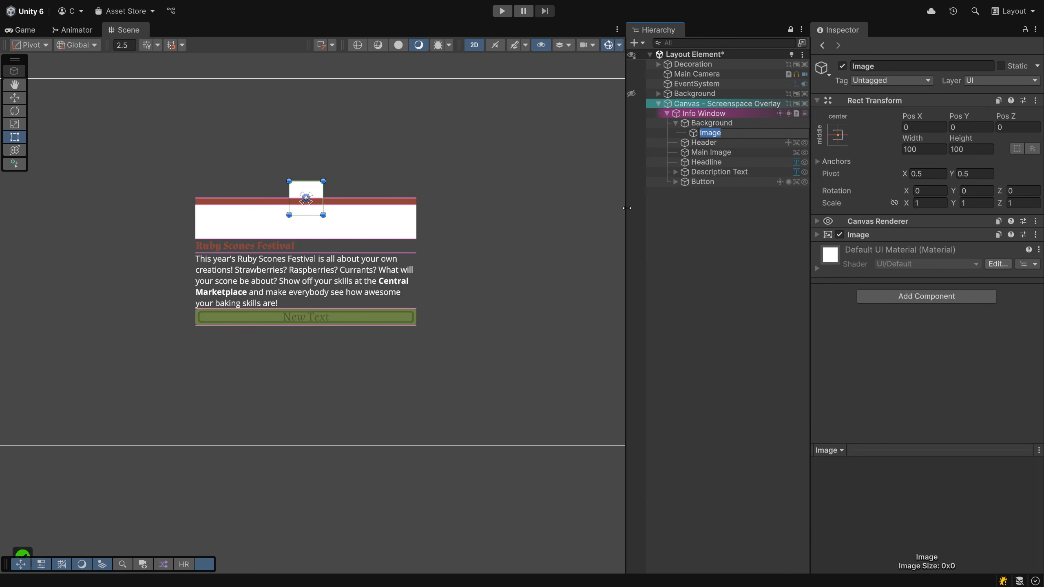
click(816, 236)
click(817, 235)
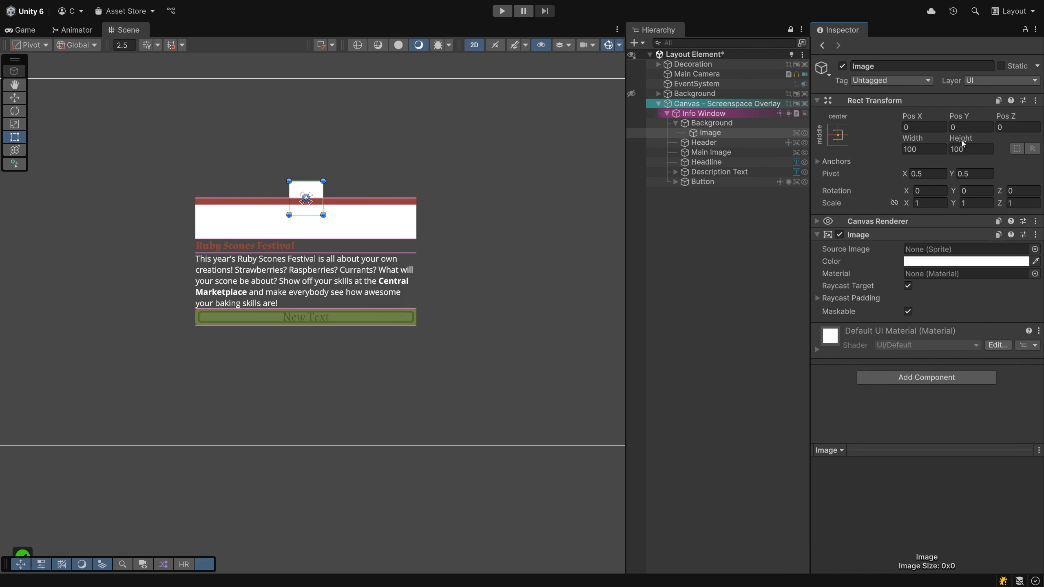
Stretch the Image's anchors and position in both directions to fill its Background parent
click(727, 122)
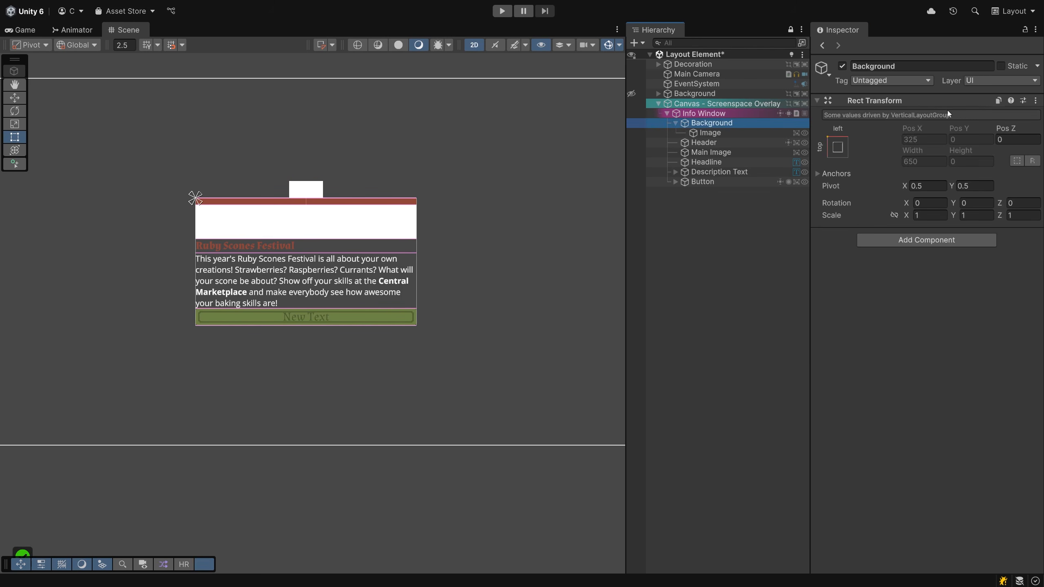
click(703, 133)
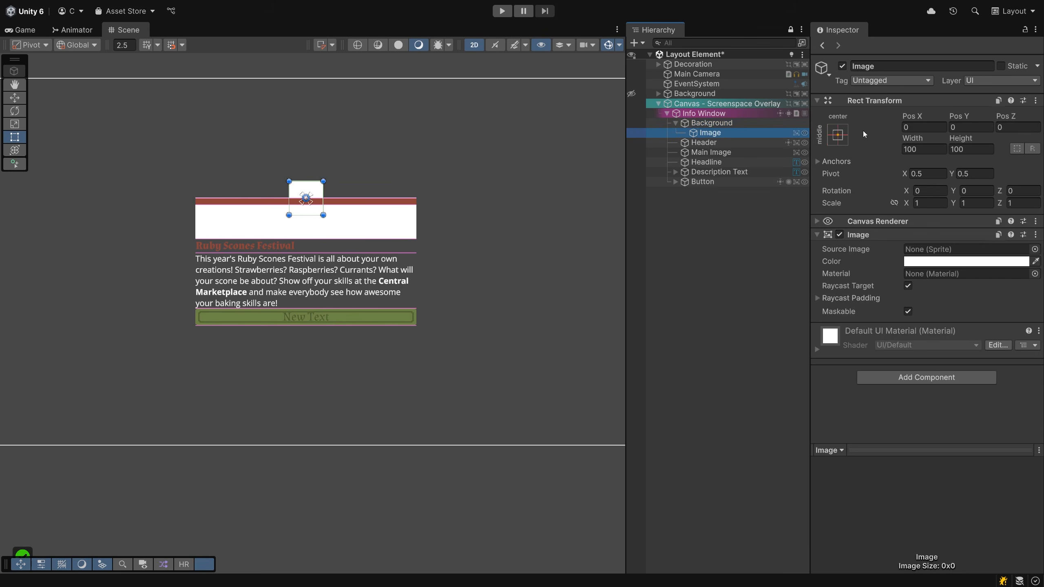
click(838, 137)
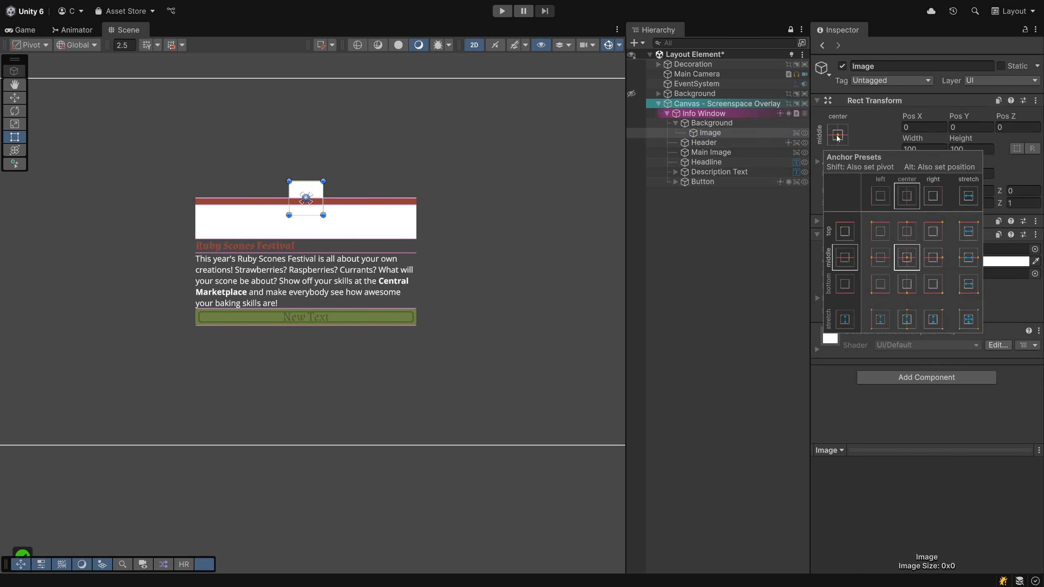
alt+click(970, 323)
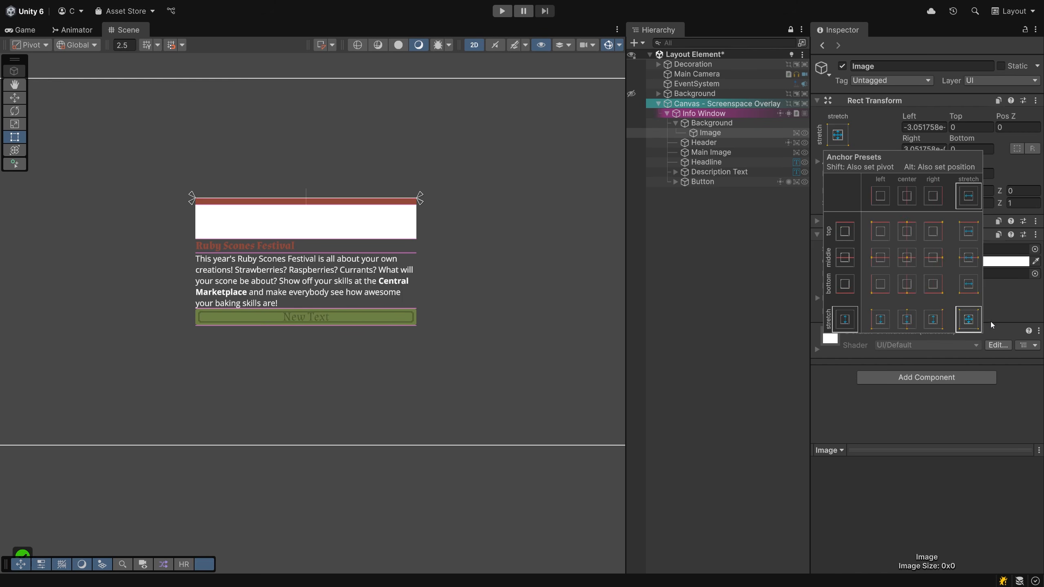
click(1006, 313)
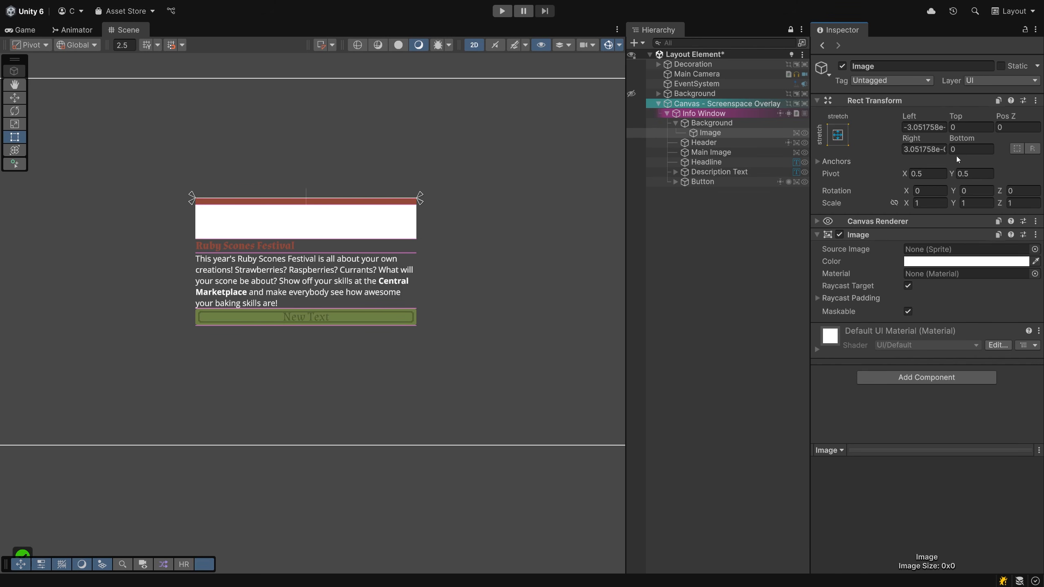
Add a Layout Element to Background and try Ignore Layout on and off again
click(709, 124)
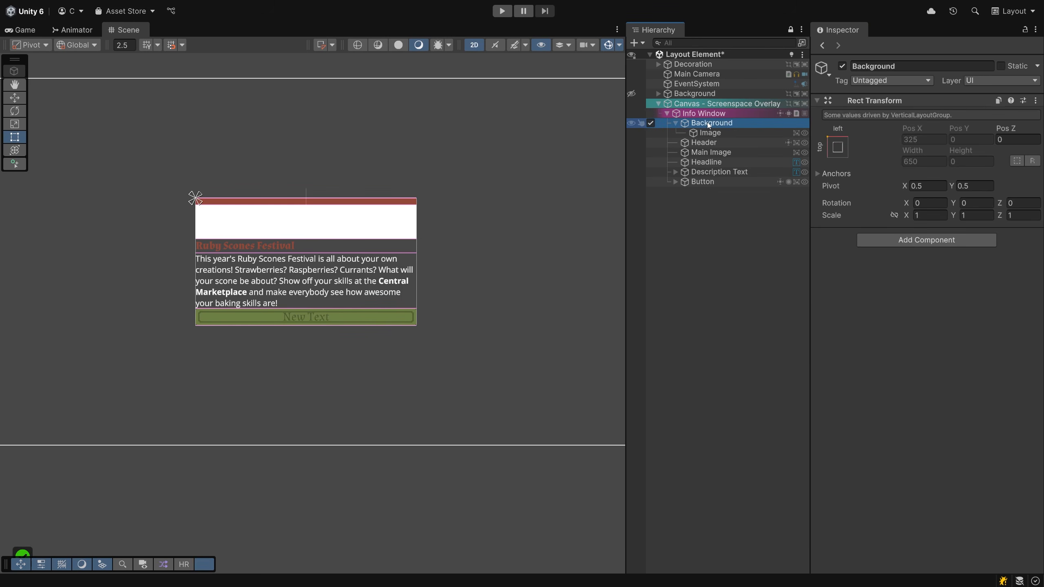
click(902, 241)
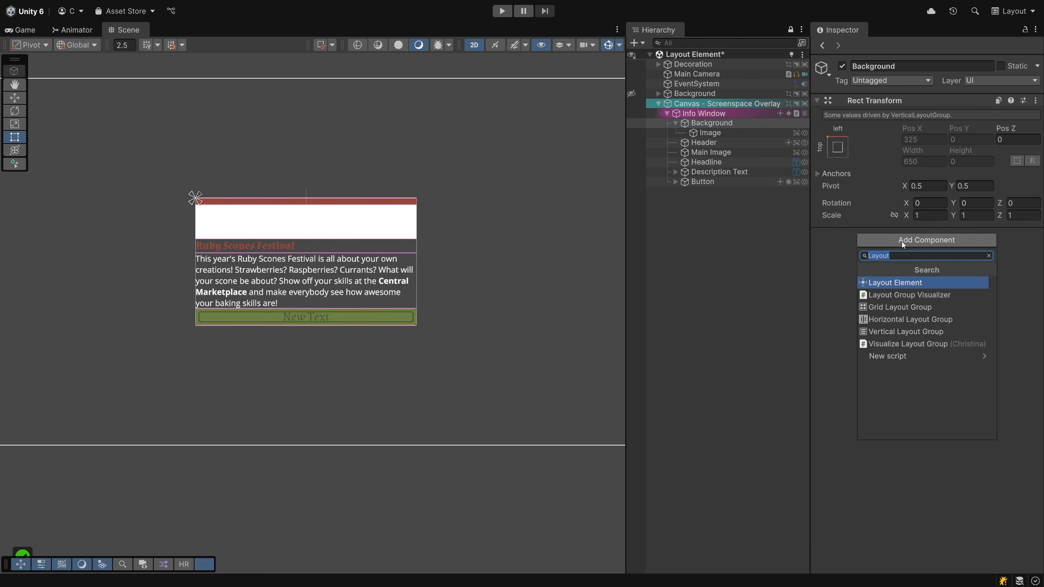
key(Return)
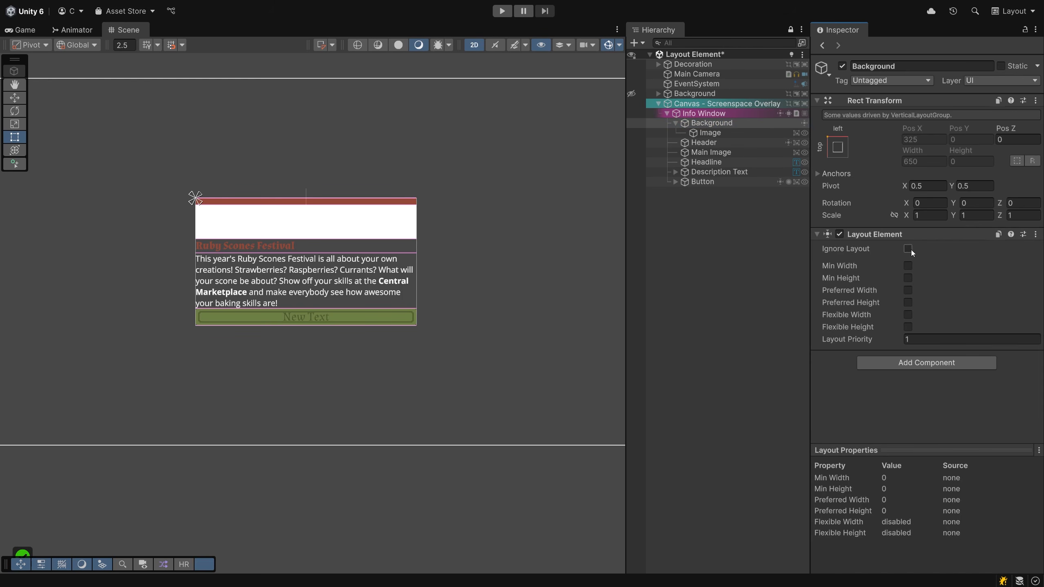
click(907, 249)
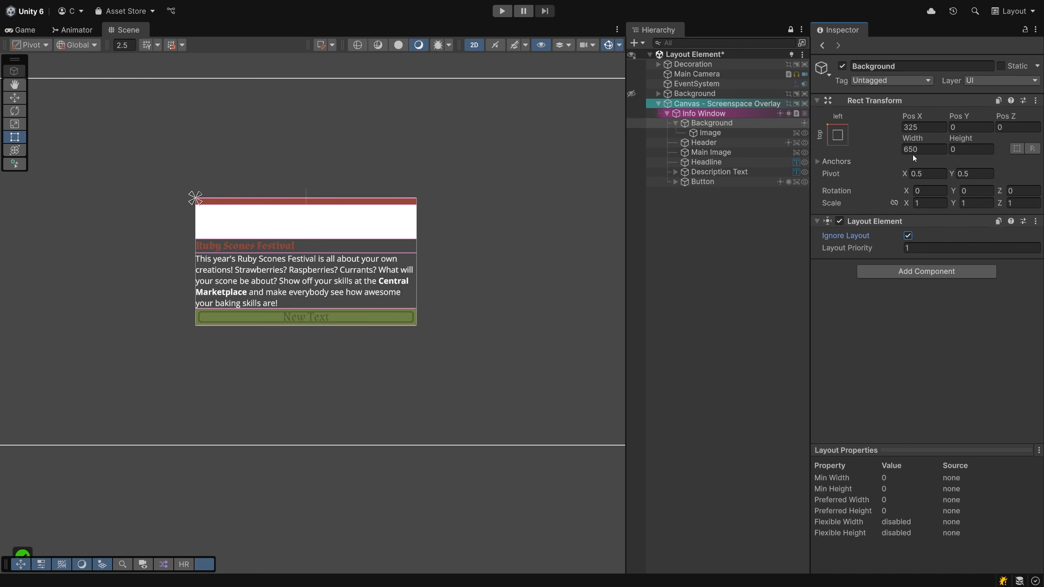
click(907, 235)
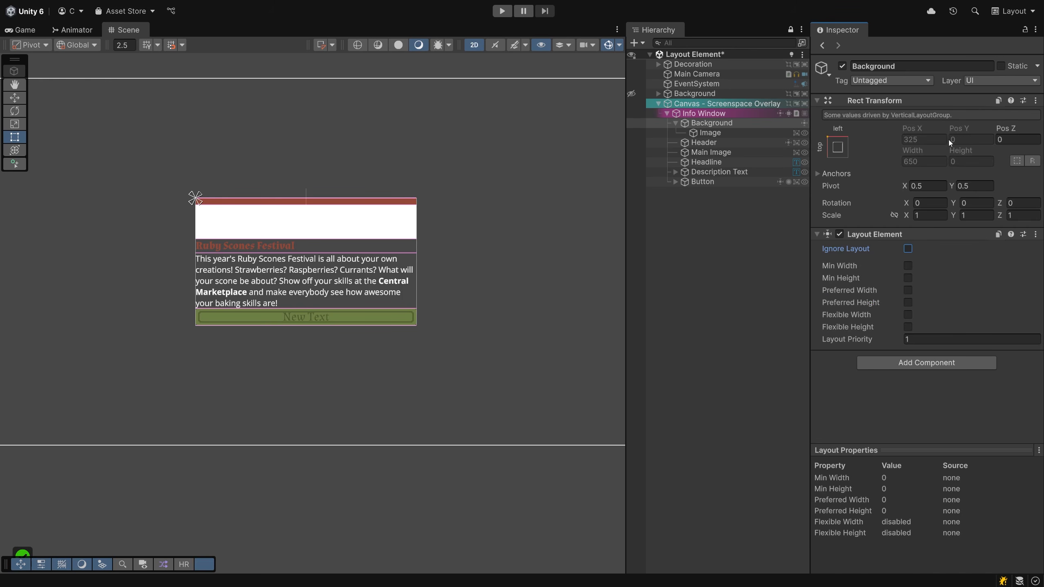
Make Info Window's Background object ignore the layout through its Layout Element
click(907, 248)
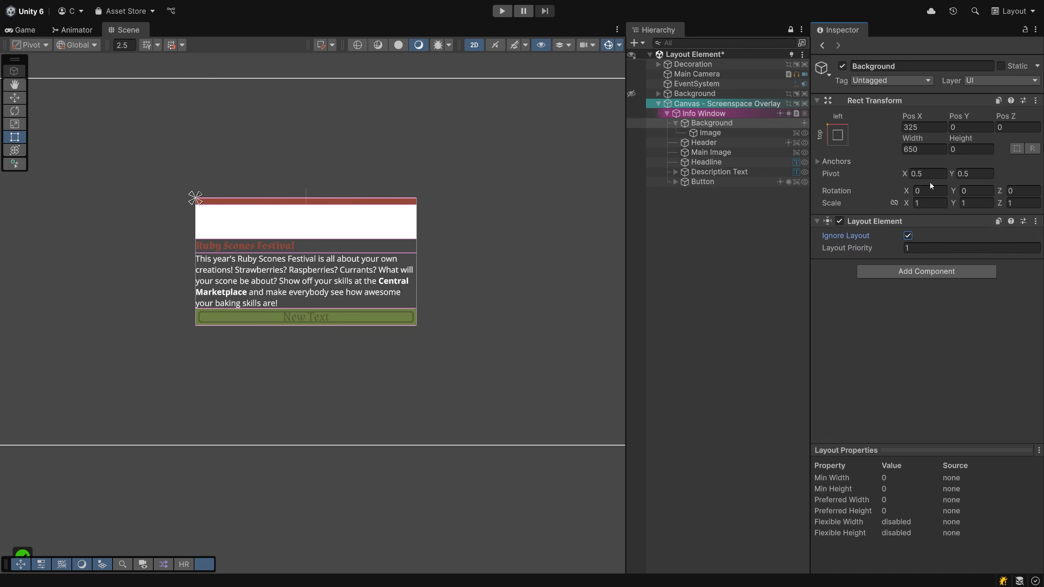
Try stretching Background's anchors and position in both directions, and undo the stretch
click(838, 138)
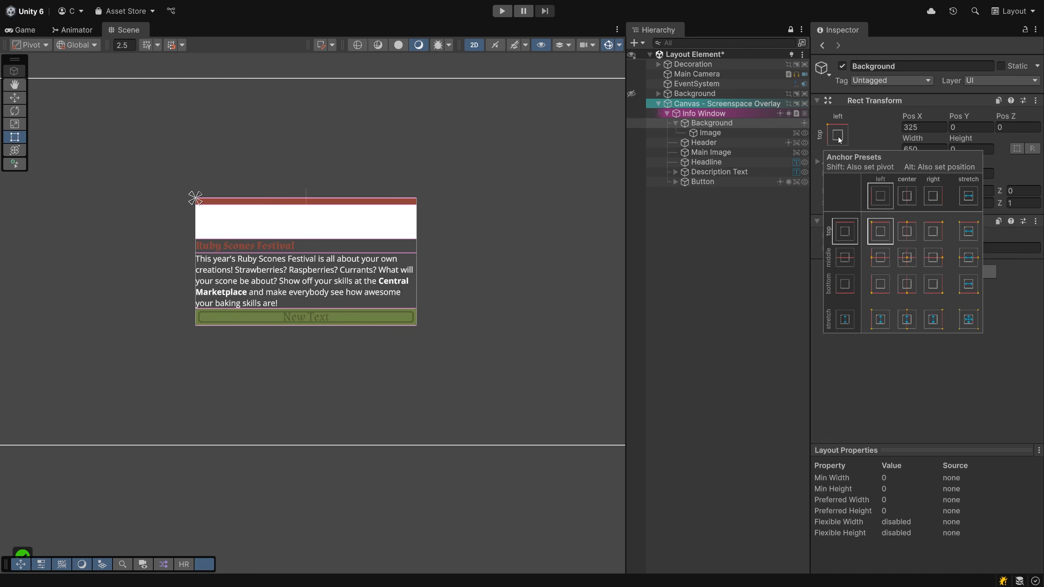
key(shift)
key(alt)
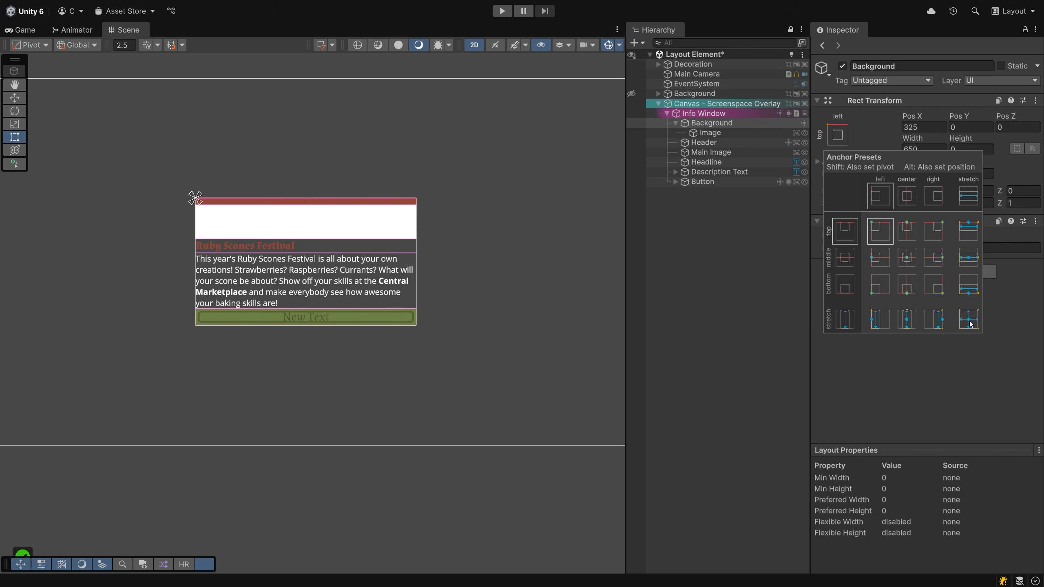
alt+click(968, 320)
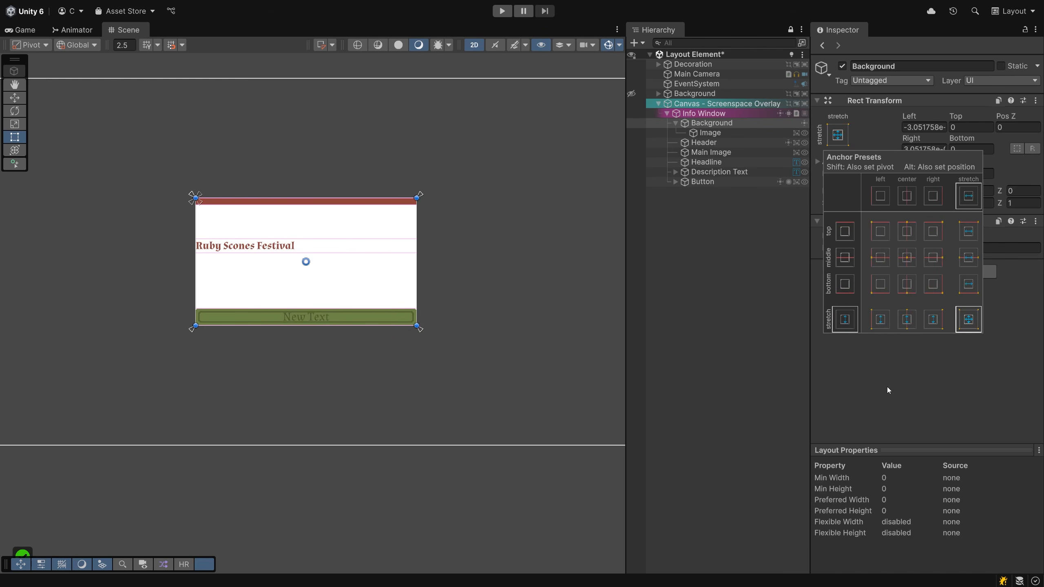
key(ctrl+z)
Stretch Background in both directions to fill Info Window, setting its anchors, pivot and position together
click(838, 134)
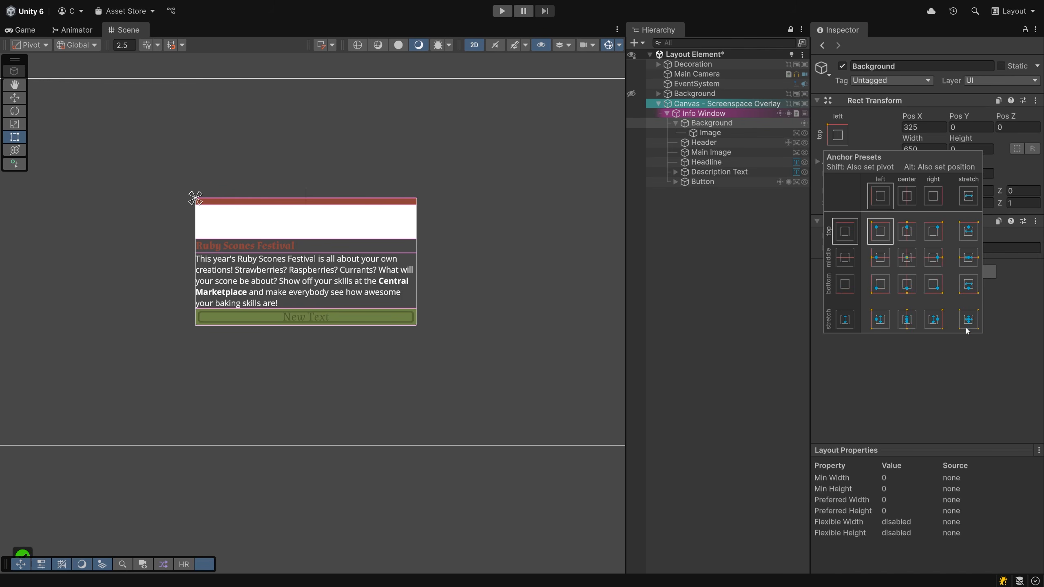
key(shift+alt)
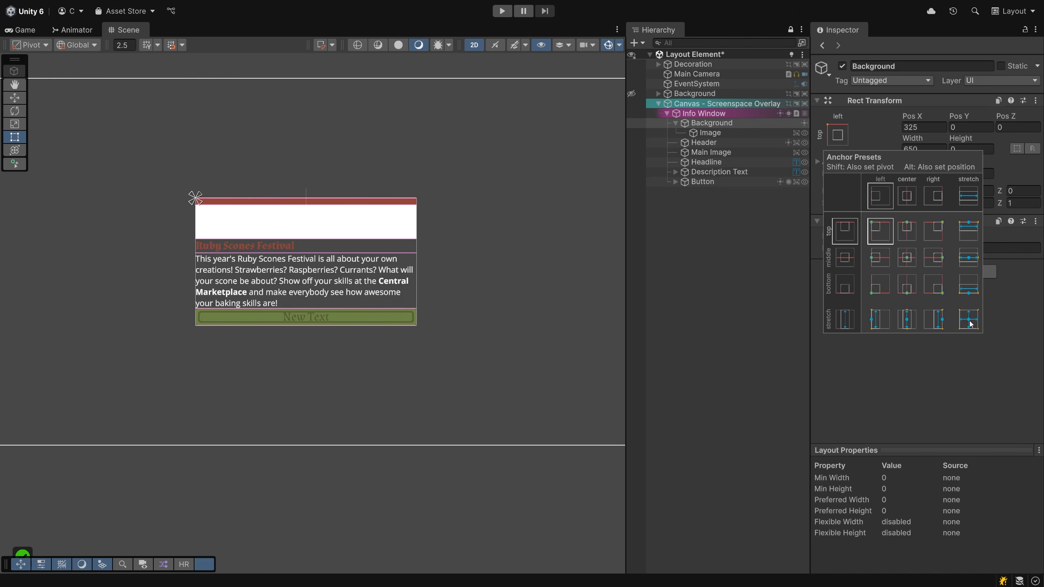
alt+shift+click(968, 320)
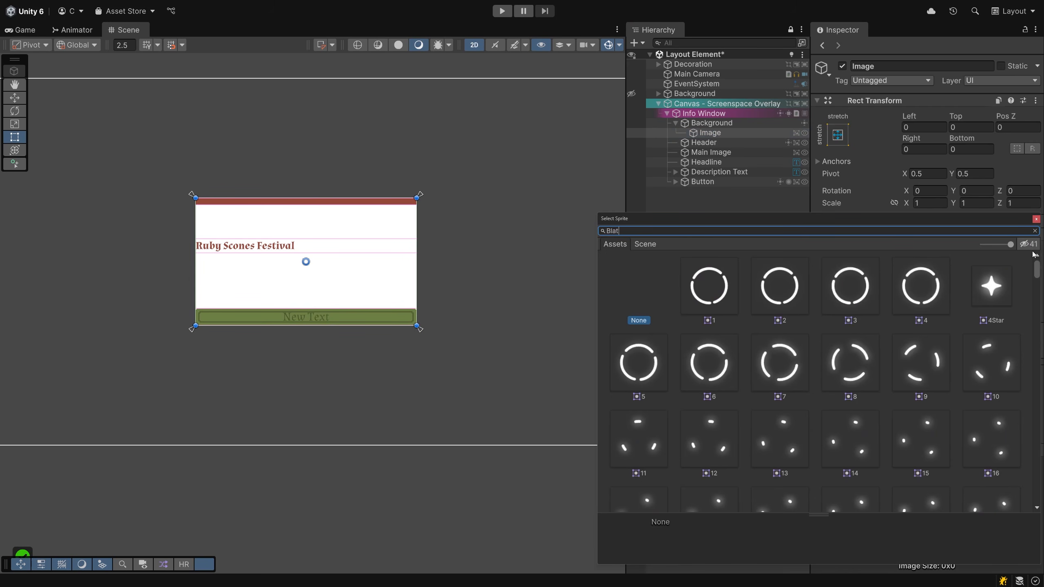
Assign the BlattPapier sprite as the source image of Background's child Image
text(Blatt)
double_click(717, 286)
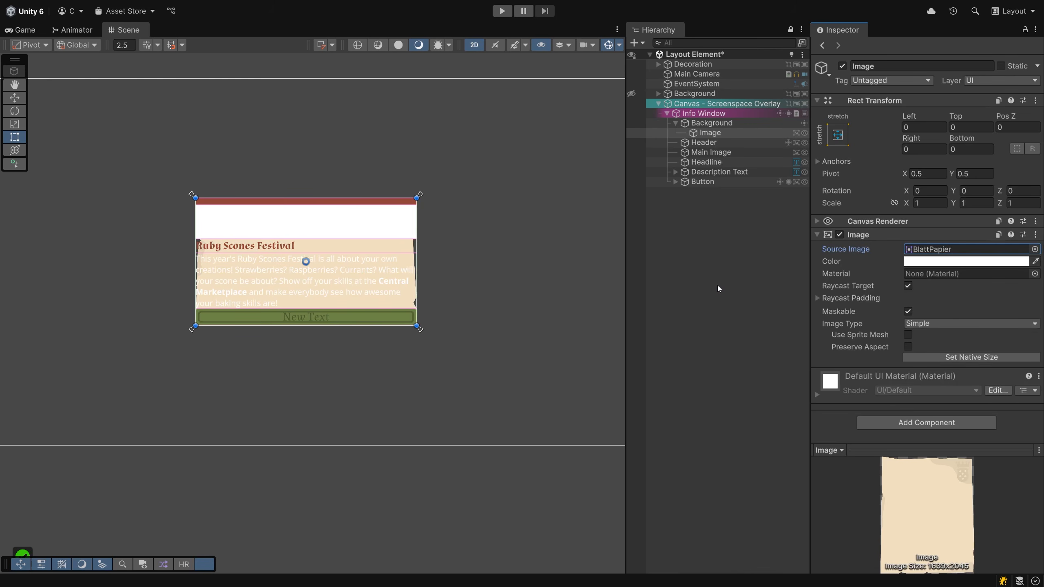
Replace Main Image's source image with the HeadImage for Layout Group sprite
click(740, 152)
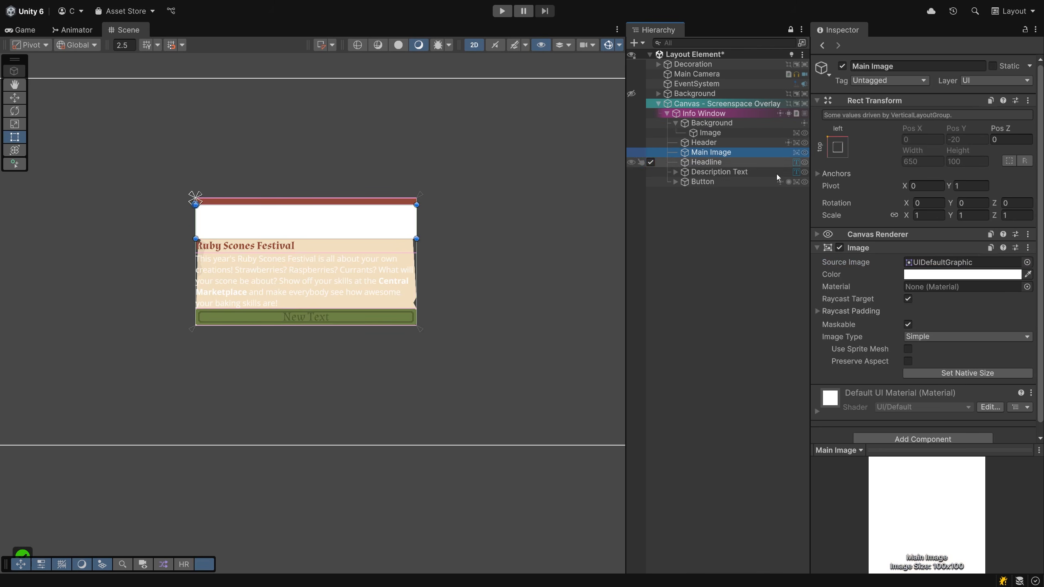
click(1027, 262)
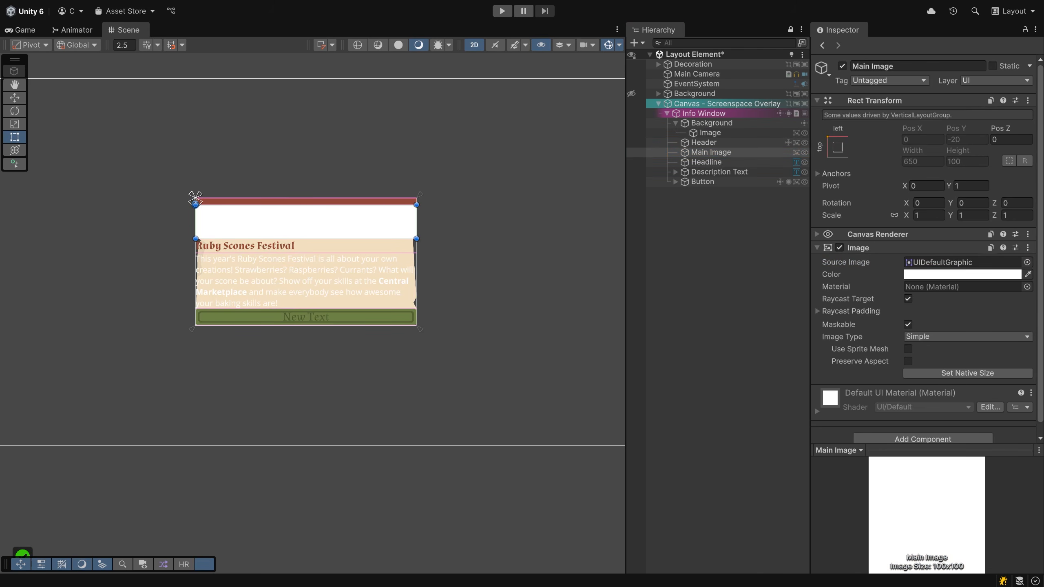
click(920, 264)
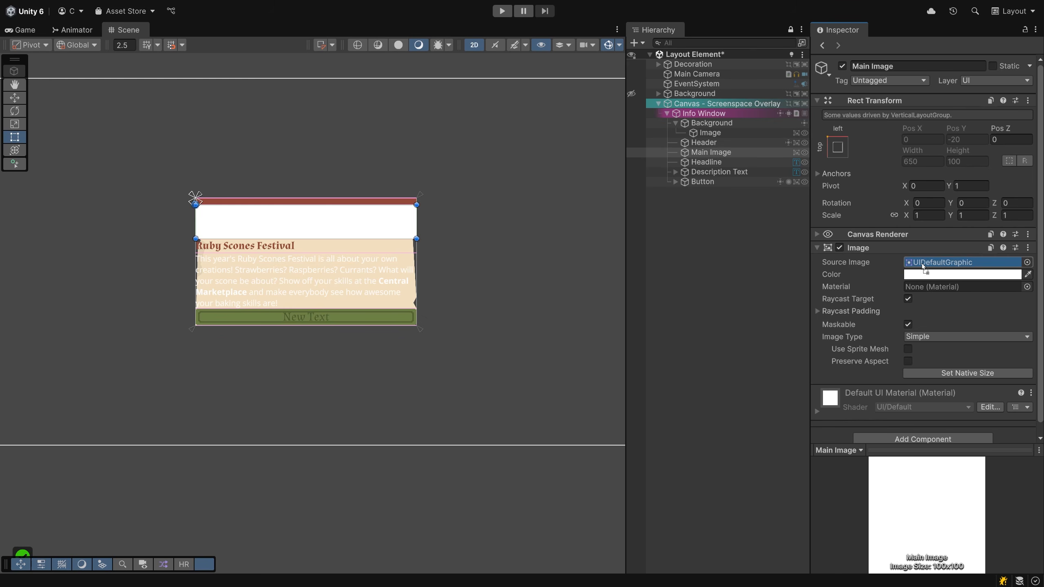
mouse_move(923, 267)
mouse_down()
mouse_move(904, 556)
mouse_move(956, 561)
mouse_move(957, 372)
mouse_move(943, 267)
mouse_up()
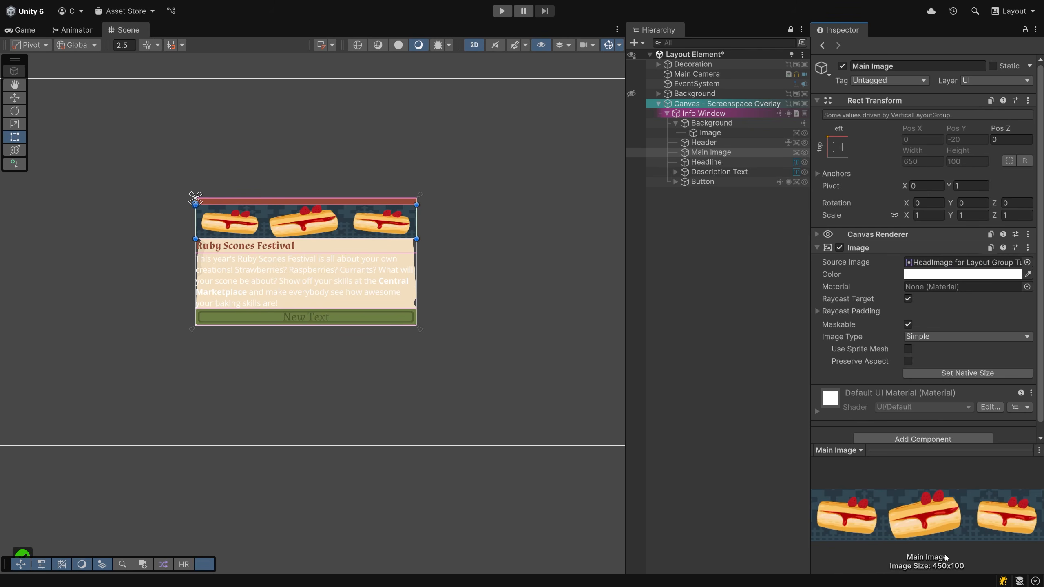
Try widening Info Window to about 1017 with its Content Size Fitter disabled, and restore the fitter and the centred position
click(703, 113)
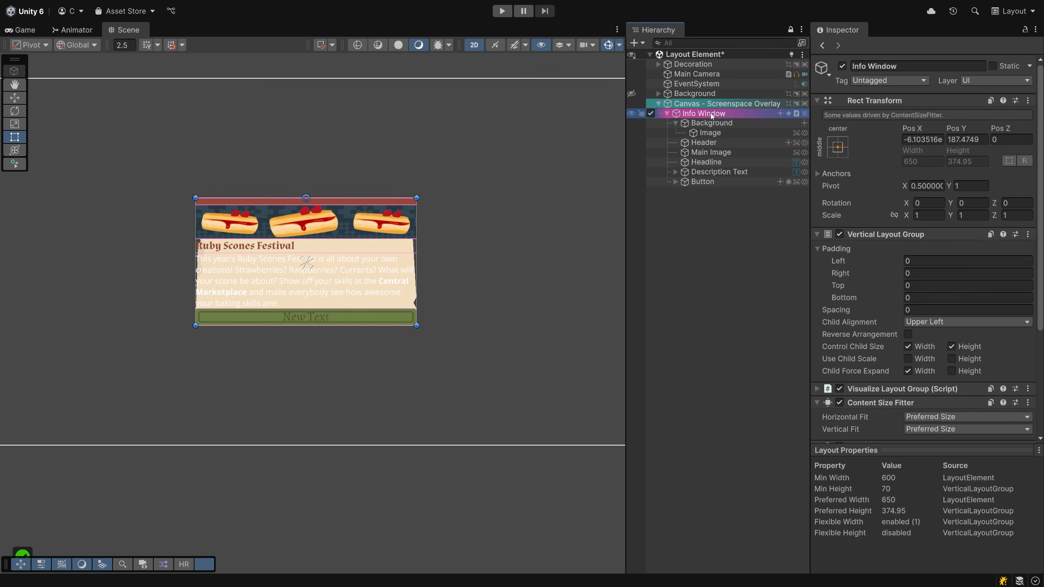
drag(415, 323, 493, 323)
click(839, 402)
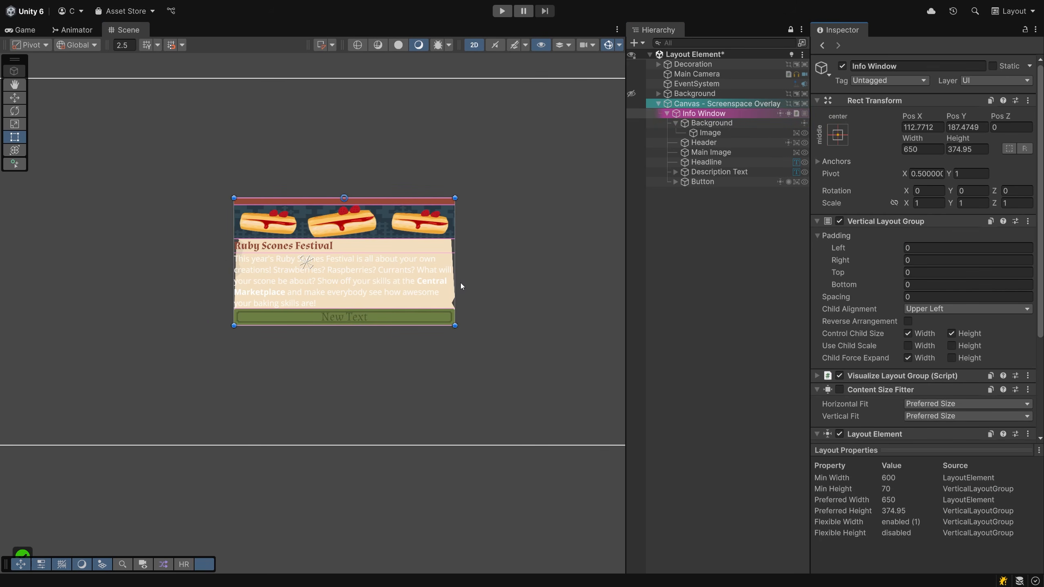
drag(455, 288, 580, 293)
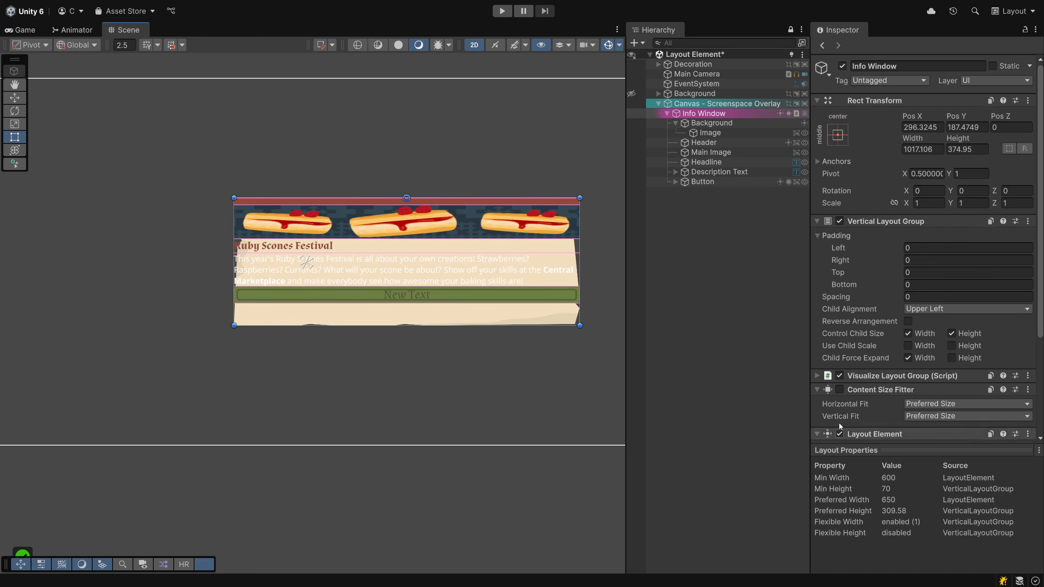
click(838, 390)
drag(385, 272, 284, 273)
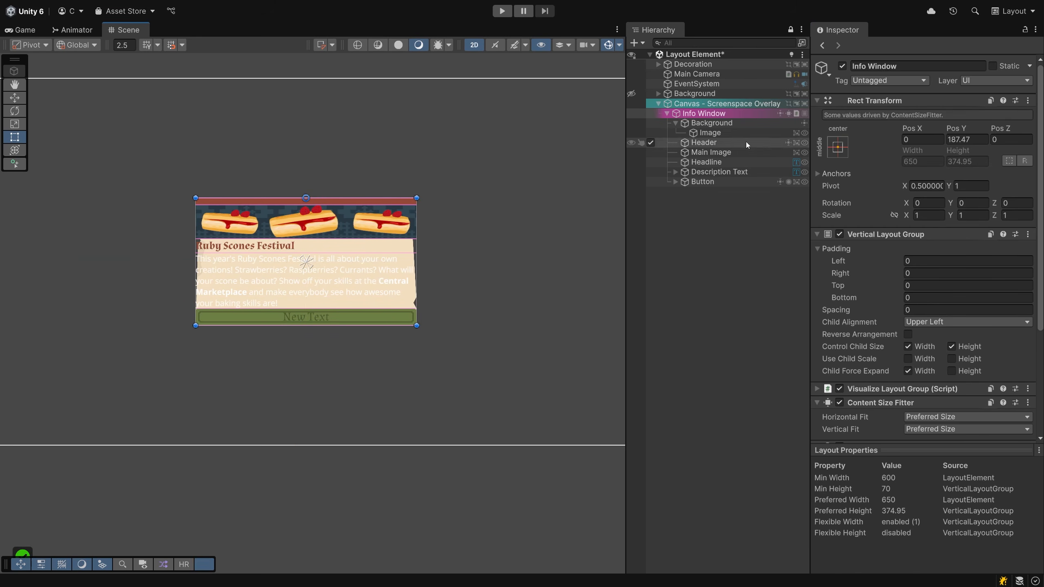
Try Preserve Aspect on Main Image and switch it off again
click(711, 152)
click(908, 362)
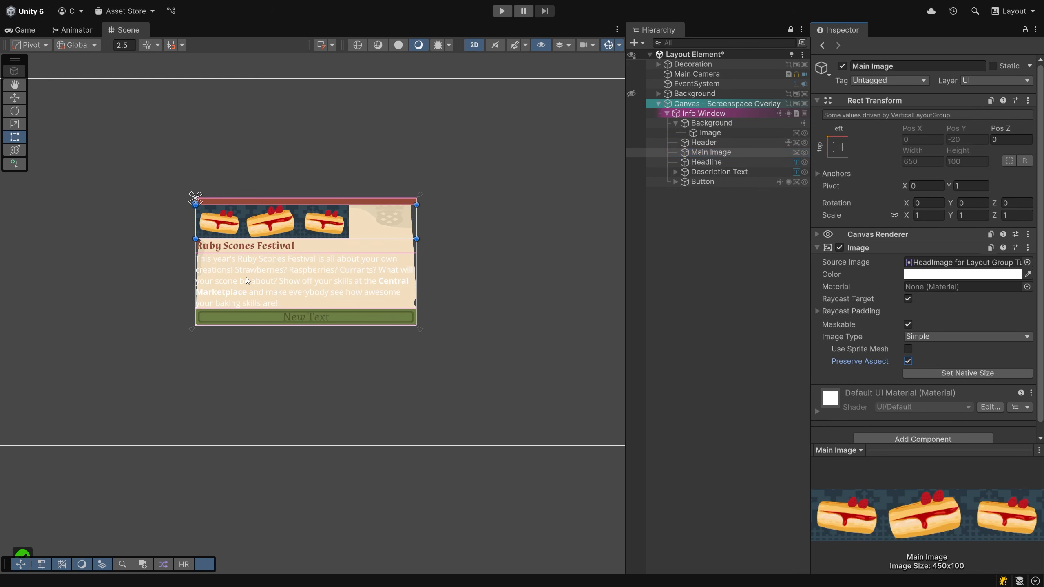
click(907, 361)
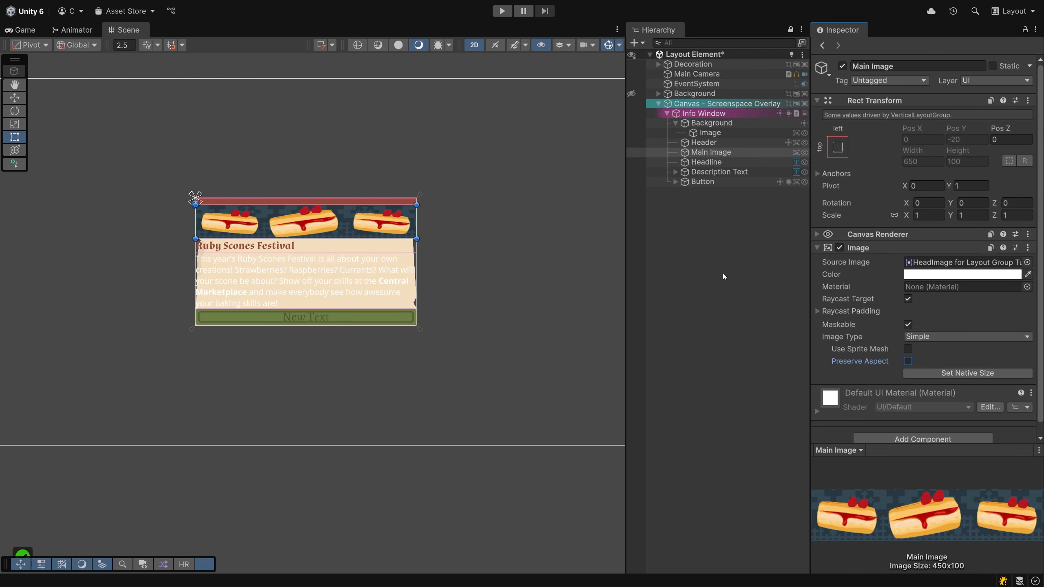
click(701, 113)
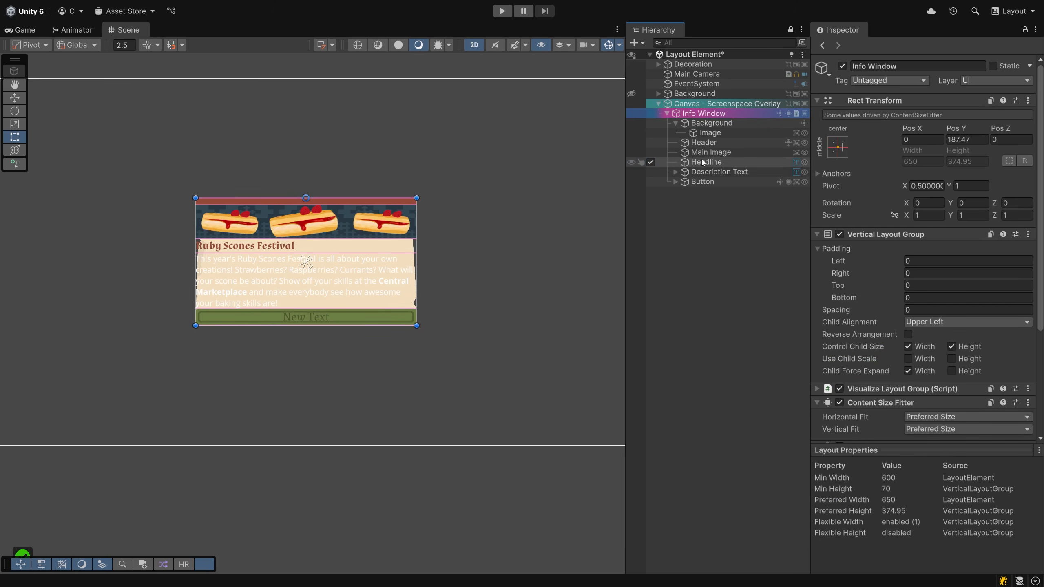
Set the Description Text's vertex color to the Stone grey swatch darkened to a V value of 15 (hex 272423)
click(729, 172)
click(962, 434)
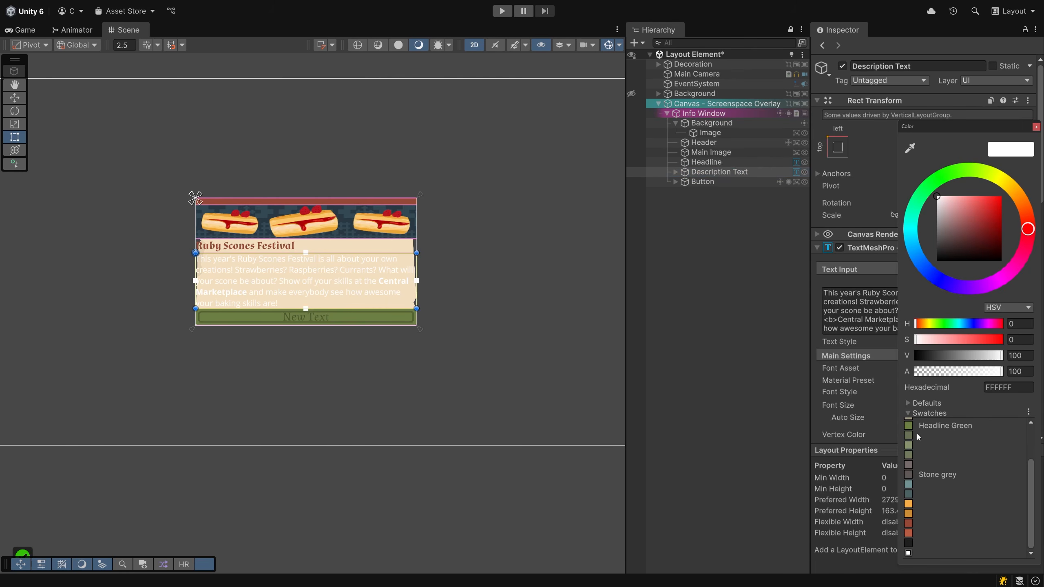
click(908, 475)
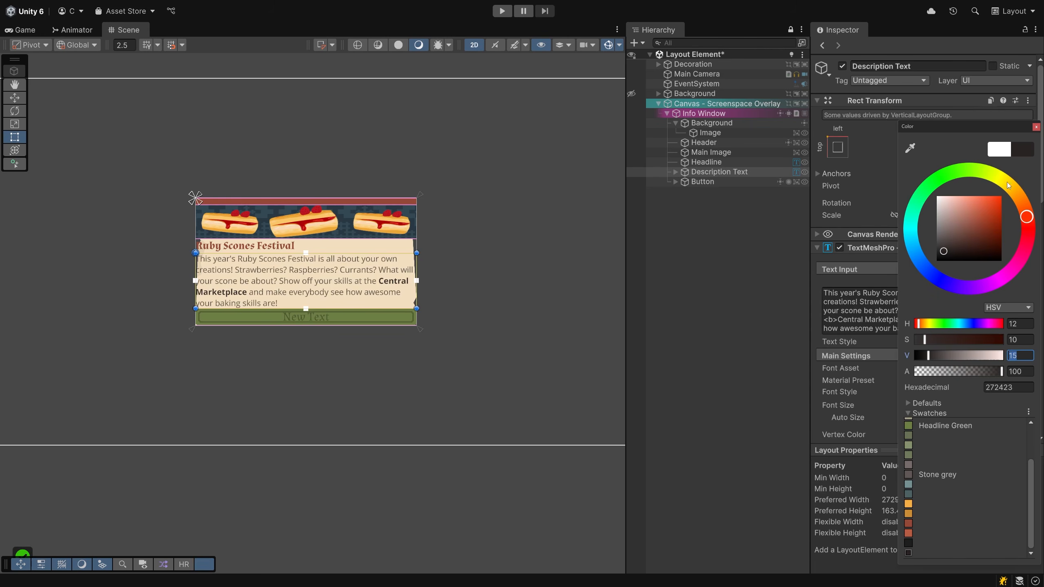
click(1036, 127)
Set the left and right padding of Info Window's Vertical Layout Group to 50
click(708, 115)
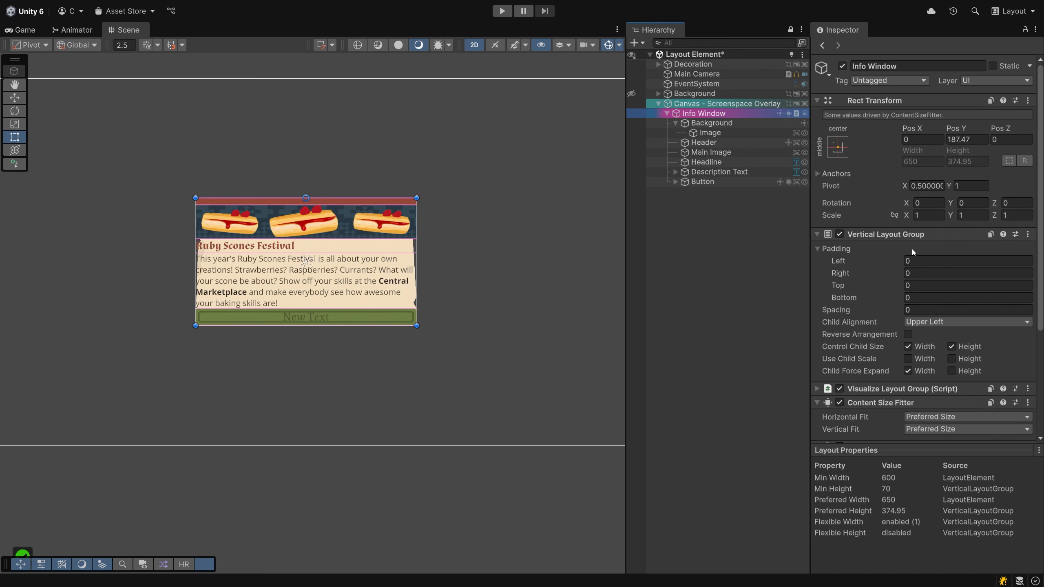
click(926, 260)
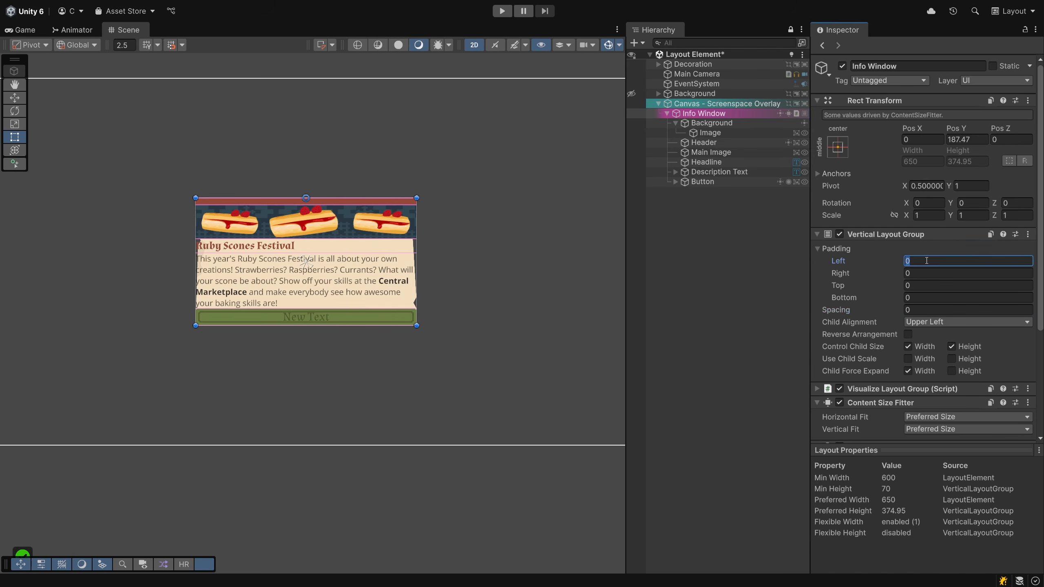
text(50)
key(Tab)
text(50)
key(Tab)
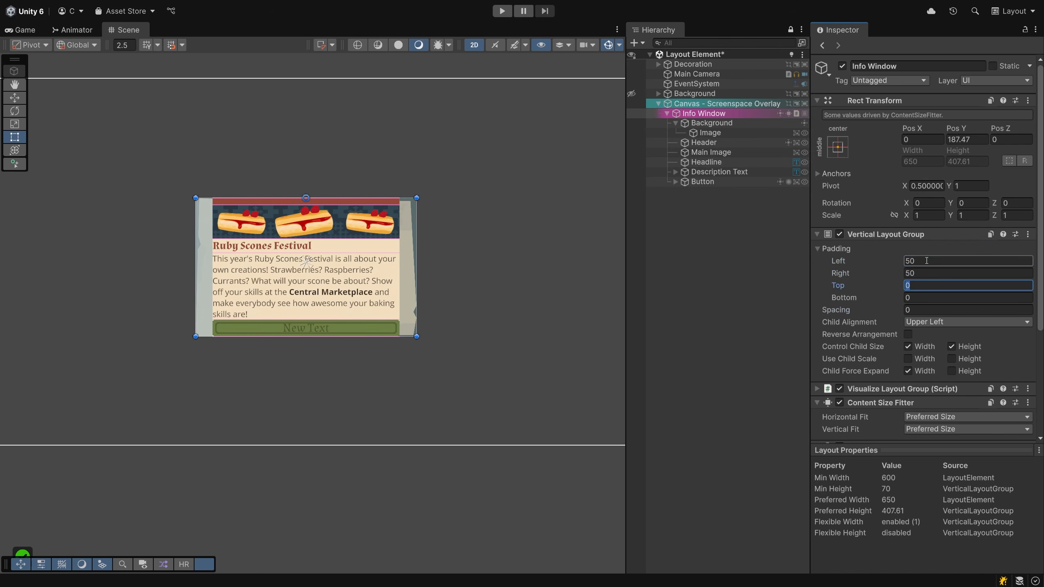
Set Info Window's top padding to 200, bottom padding to 50 and spacing to 20, and move the window up to Pos Y about 369
text(200)
key(Tab)
text(50)
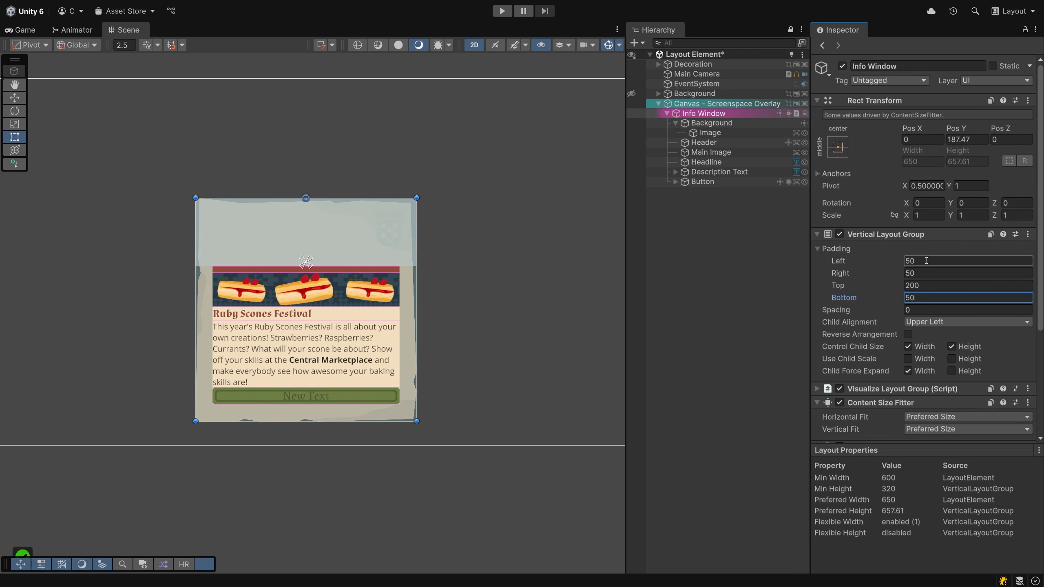
key(Tab)
text(20)
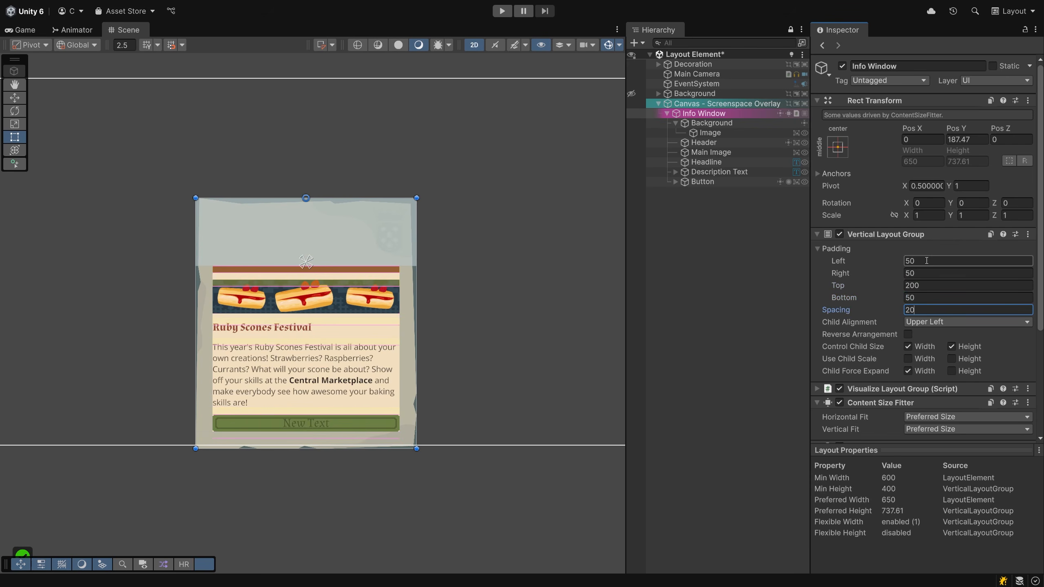
drag(394, 247, 393, 179)
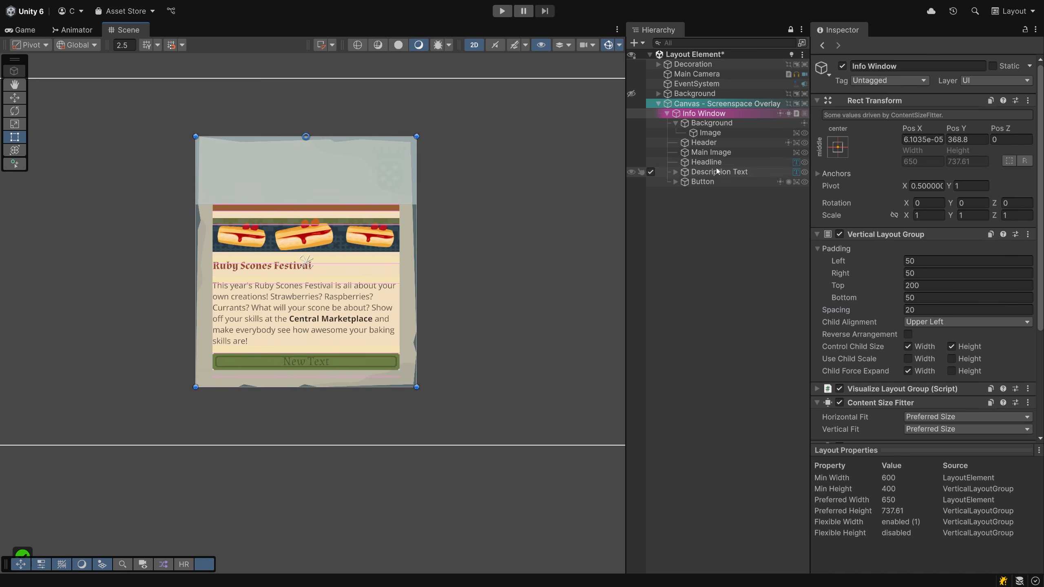
Create an empty child named Spacer in Info Window and place it between Main Image and Headline
right_click(697, 115)
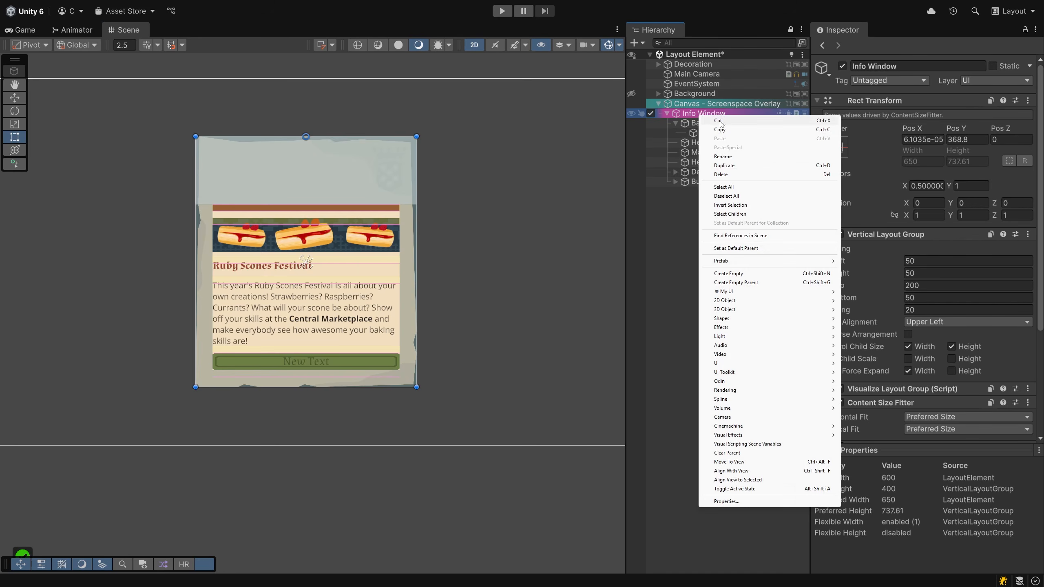
click(749, 272)
text(Spacer)
key(Return)
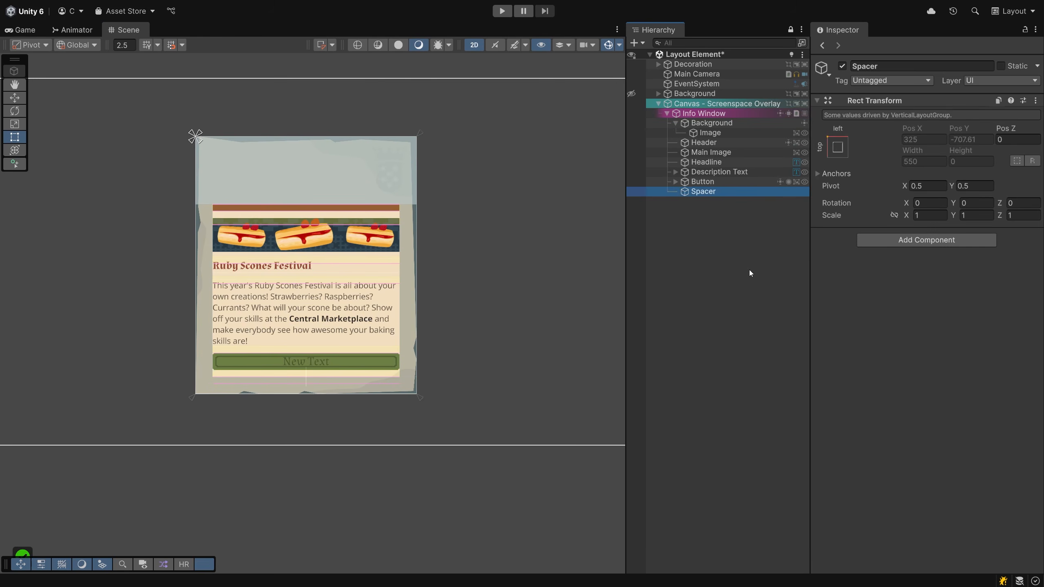
drag(702, 166, 702, 156)
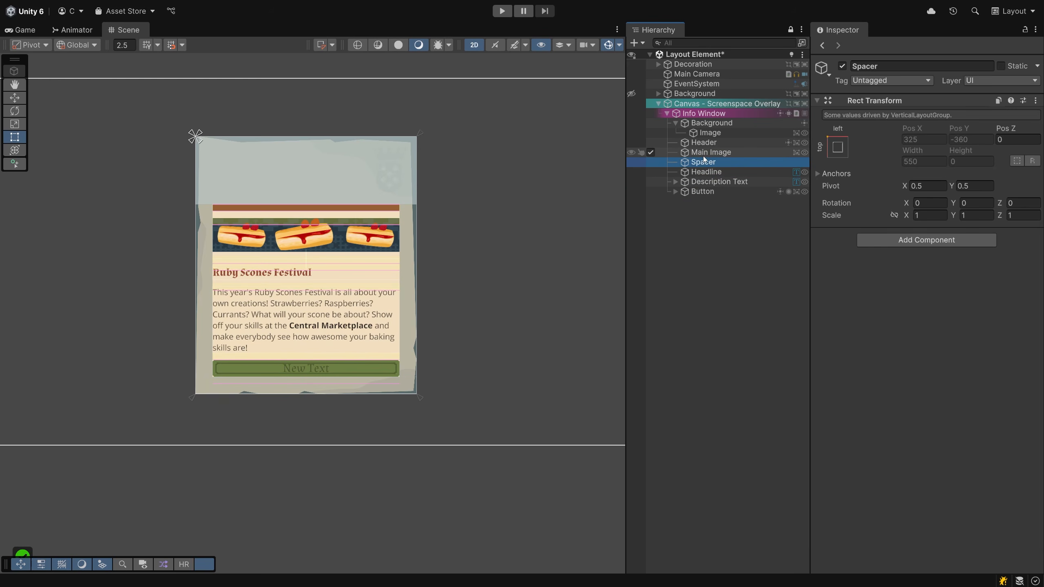
Add a Layout Element component to Spacer and set its preferred height to 20
click(884, 240)
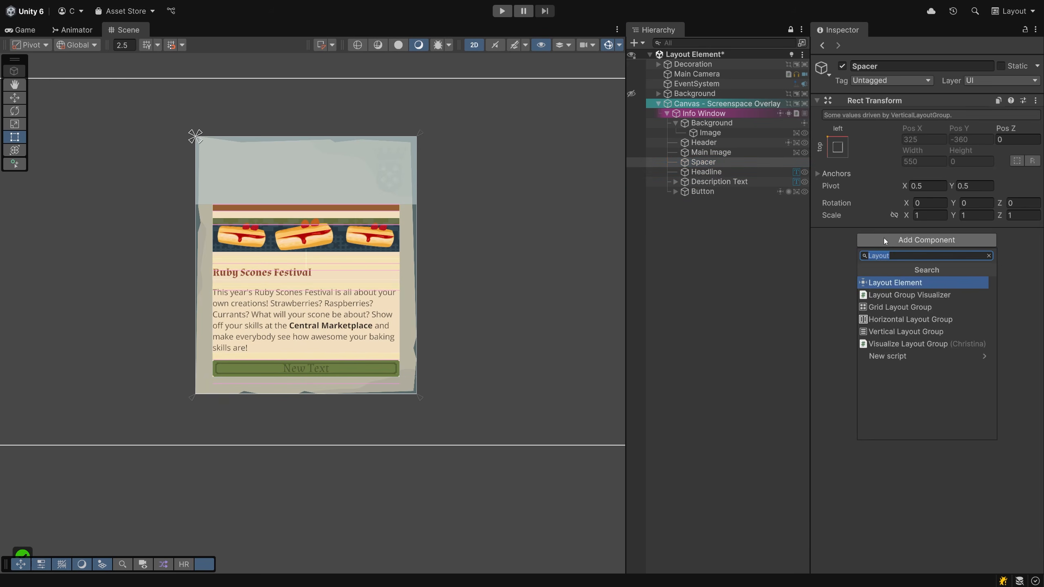
key(Return)
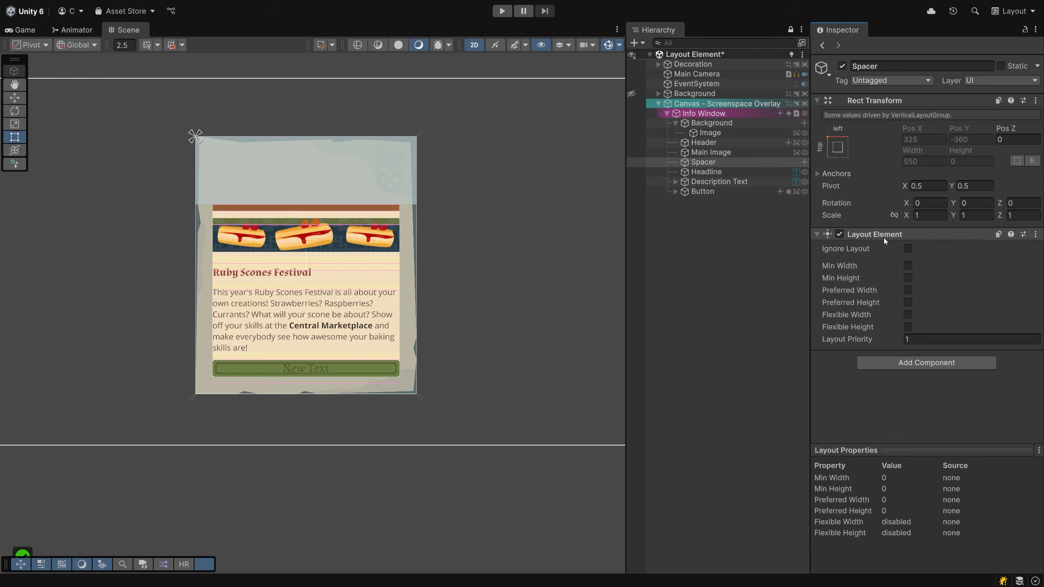
click(910, 303)
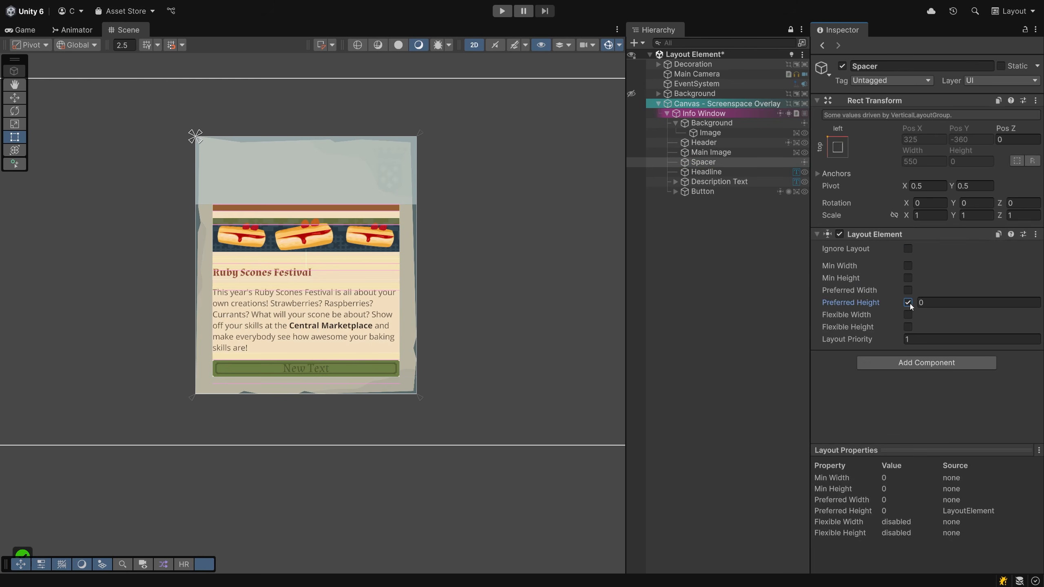
drag(916, 305, 840, 255)
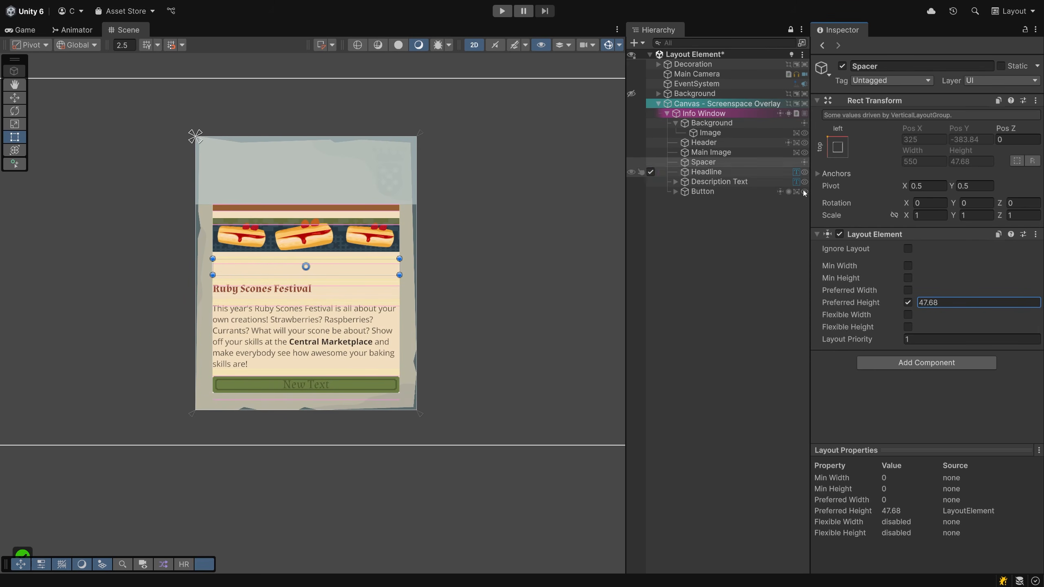
click(944, 305)
text(20)
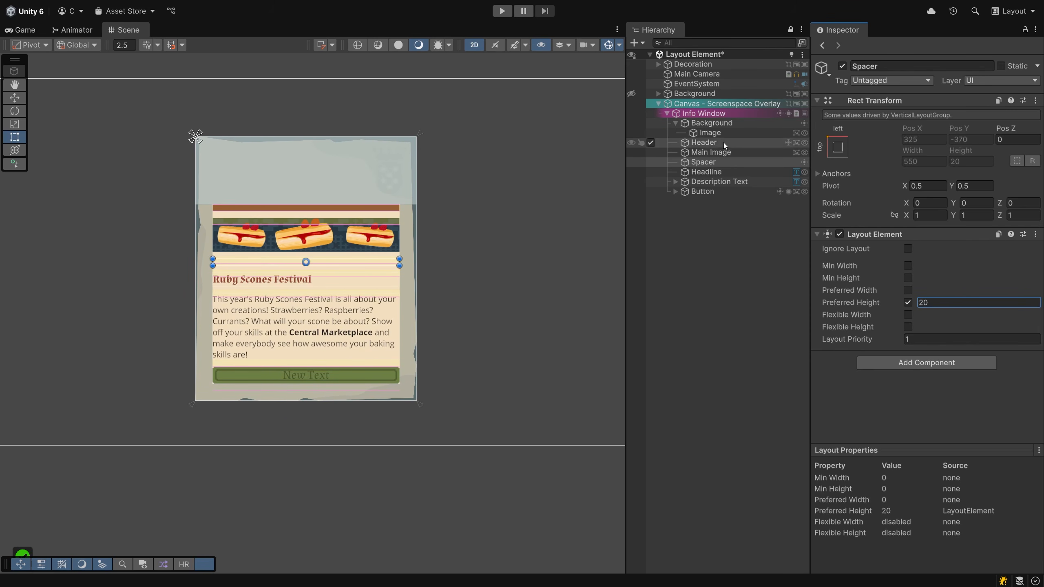
Remove the Visualize Layout Group script from Info Window
click(703, 113)
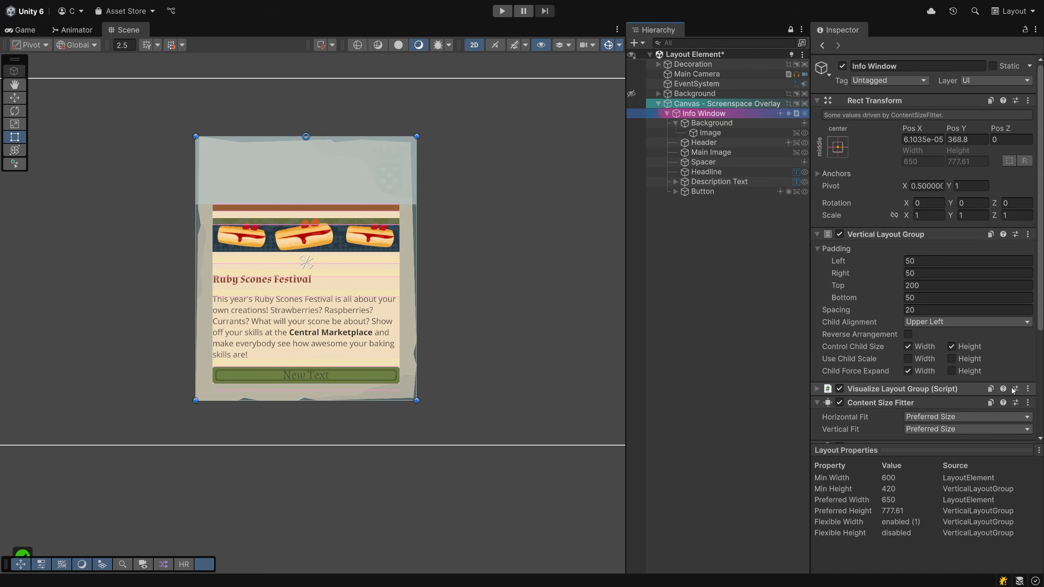
click(1027, 389)
click(985, 411)
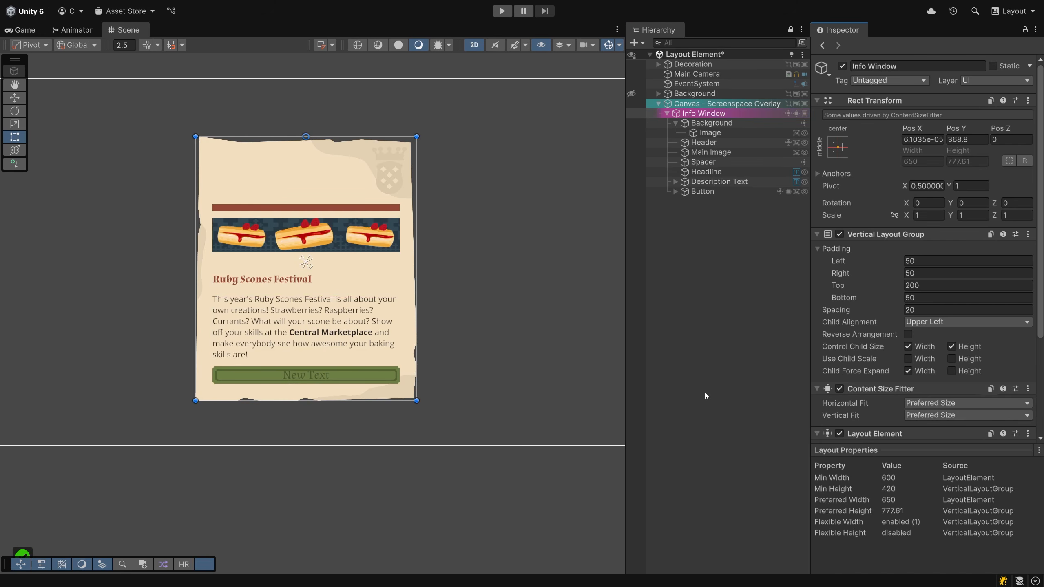
Create an empty child named Decoration under Info Window's Background object
click(711, 132)
click(704, 124)
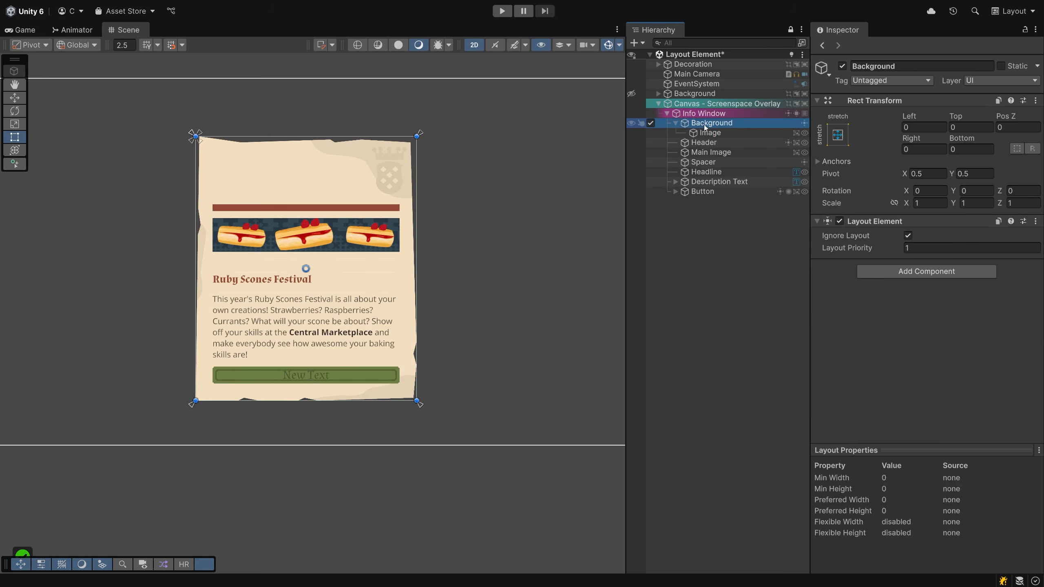
right_click(704, 124)
click(733, 282)
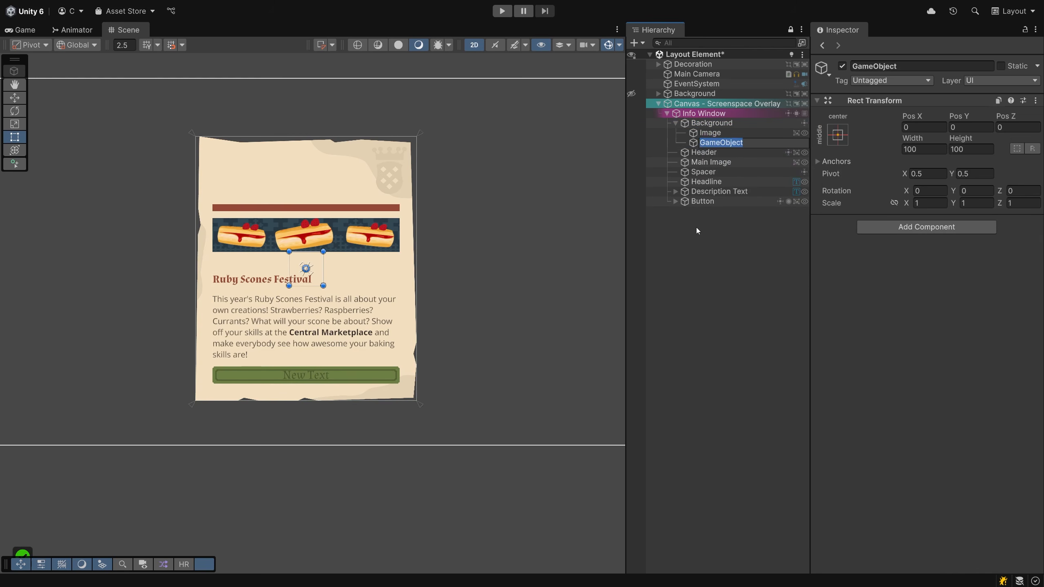
text(Decoration)
key(Return)
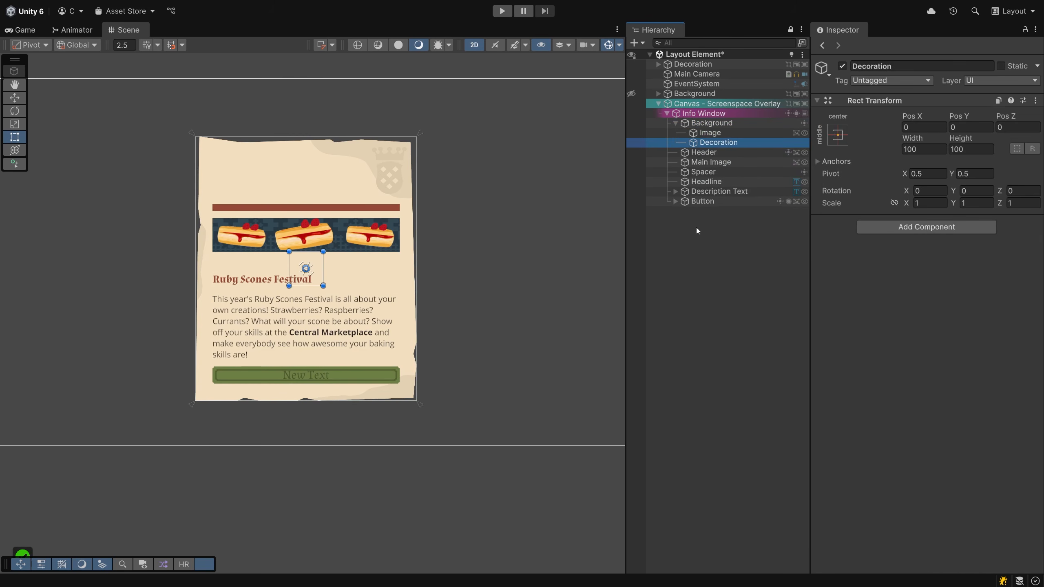
Add an Image component to Decoration and assign the Bread@2x sprite as its source image
click(892, 226)
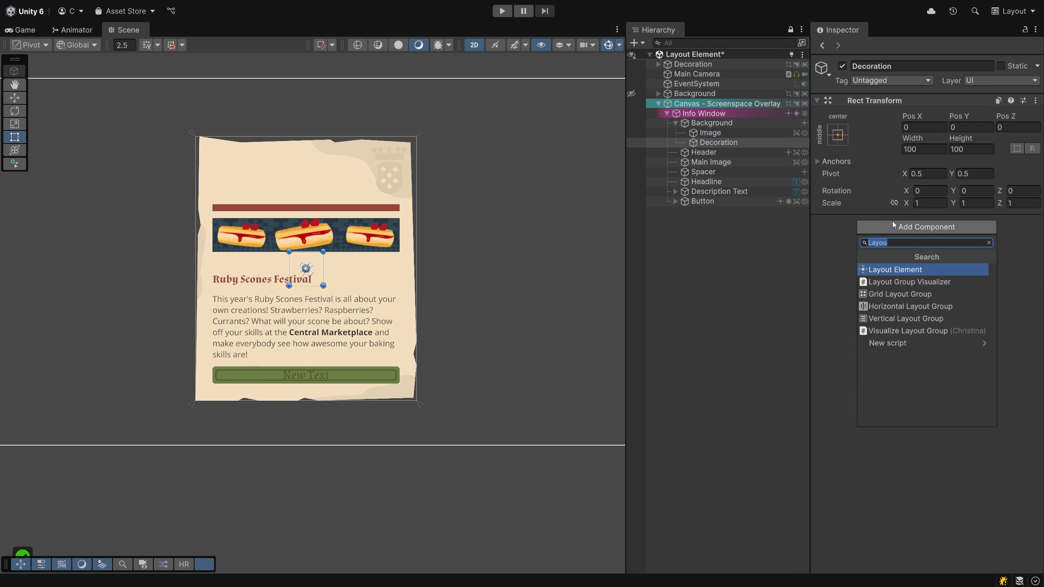
text(Image)
key(Return)
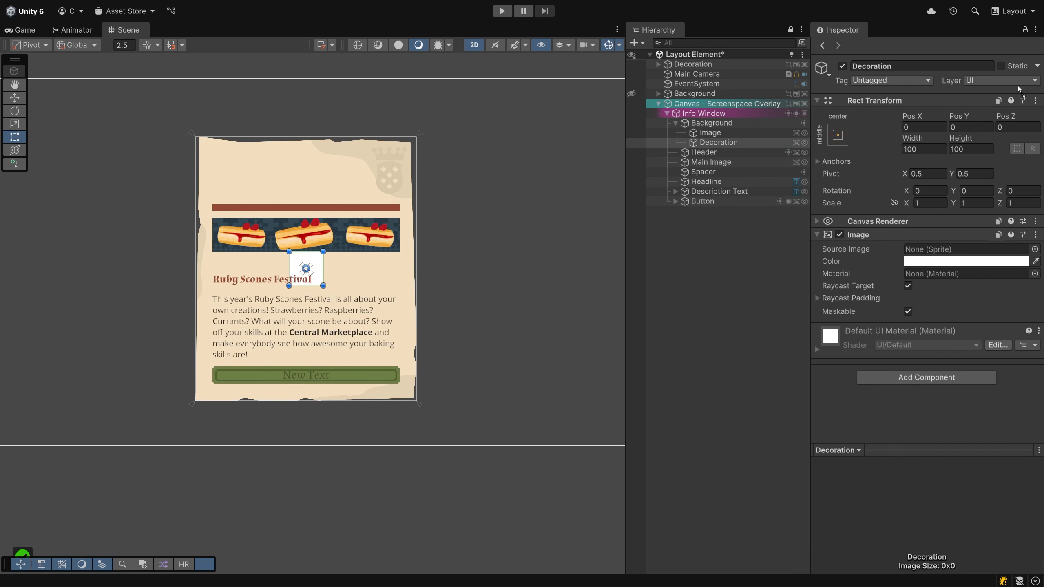
drag(1019, 87, 926, 250)
click(317, 280)
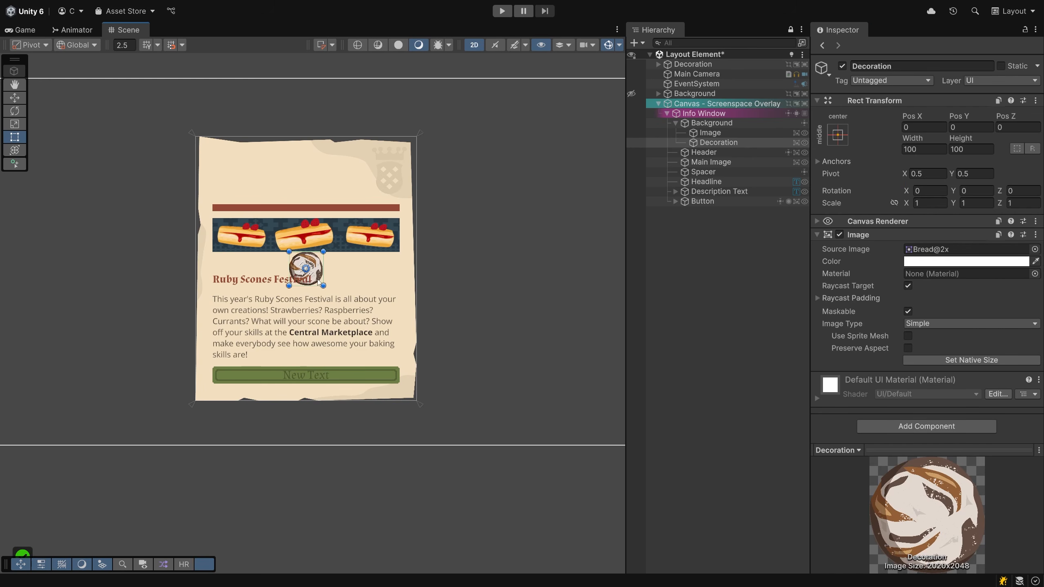
Enlarge Decoration to about 151 × 151, anchor and pivot it top-left, and place it at about X 26, Y -30
drag(320, 283, 262, 200)
click(840, 140)
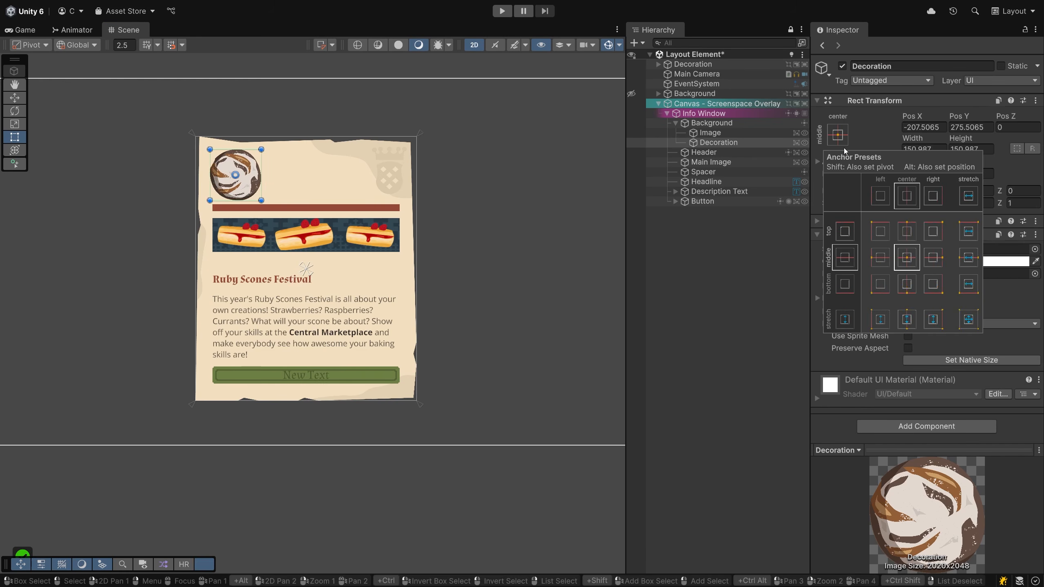
alt+shift+click(880, 232)
drag(232, 180, 242, 191)
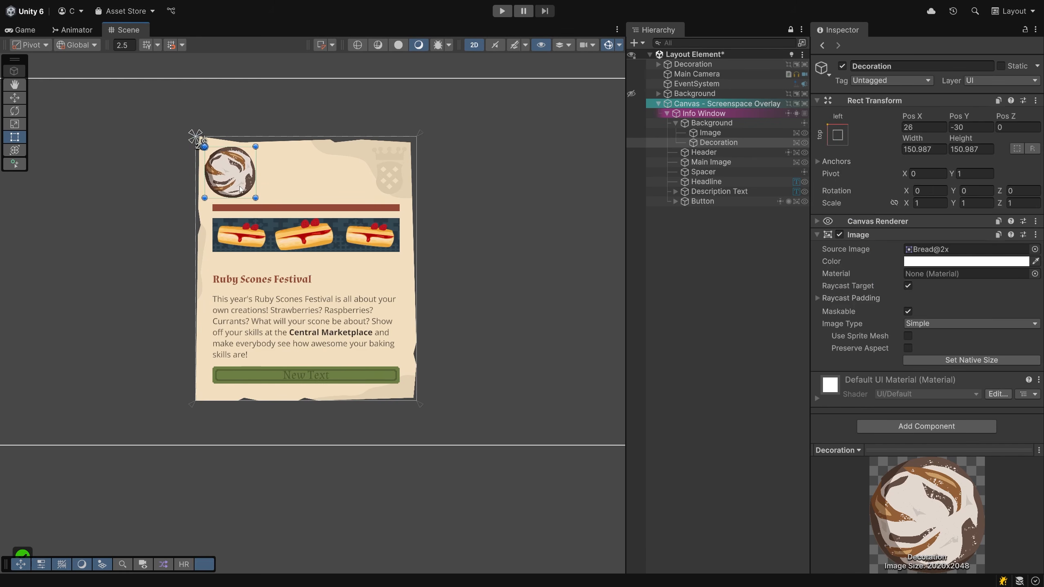
Disable Info Window's Content Size Fitter, try resizing the window by its lower-right corner, and undo the resize
click(709, 115)
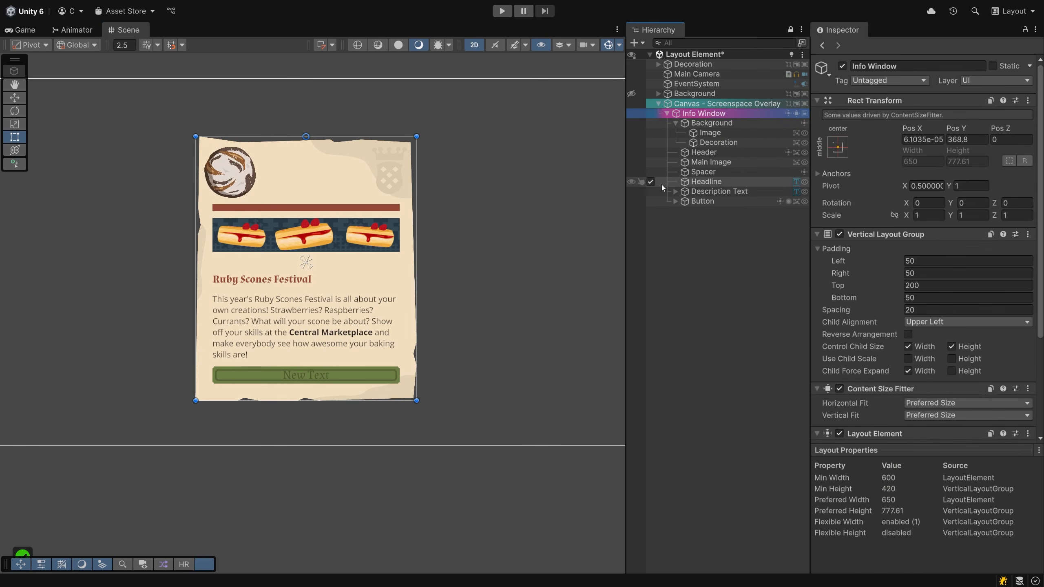
click(840, 389)
drag(412, 402, 432, 377)
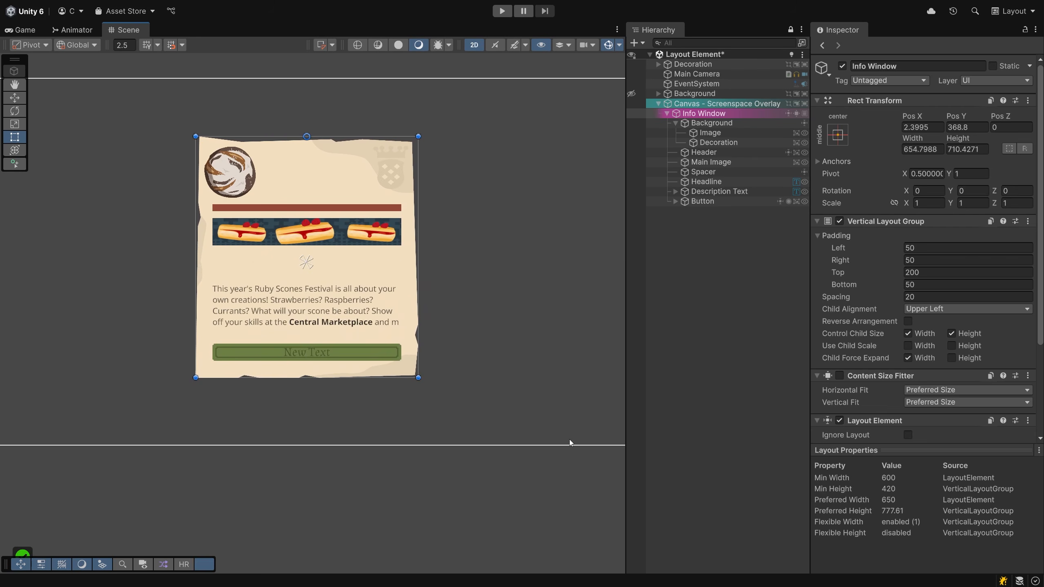
key(ctrl+z)
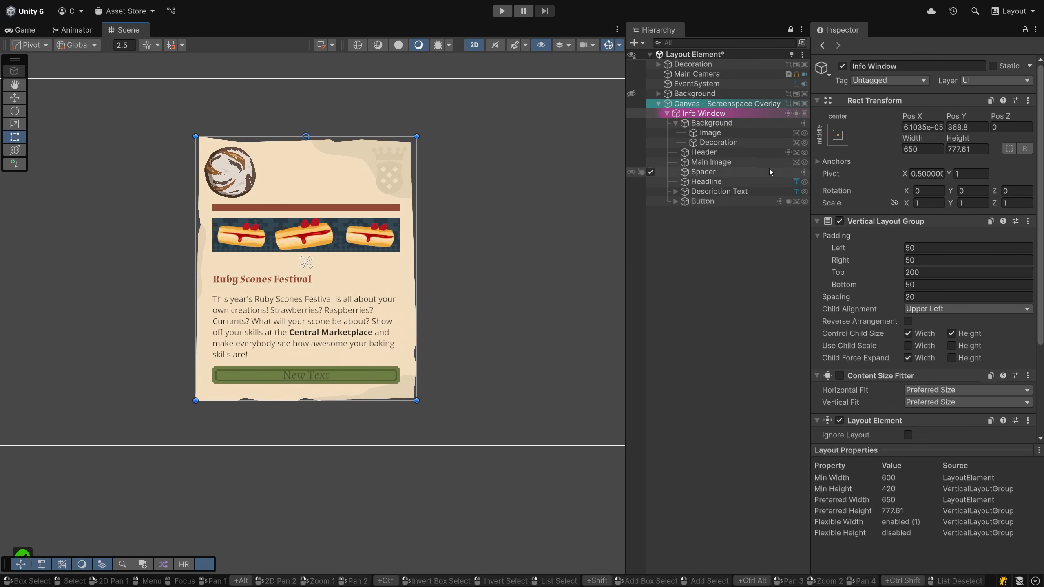
Duplicate Info Window's Background, keep Image only in the original and Decoration only in the copy, and move the copy below Button
click(712, 123)
key(ctrl+d)
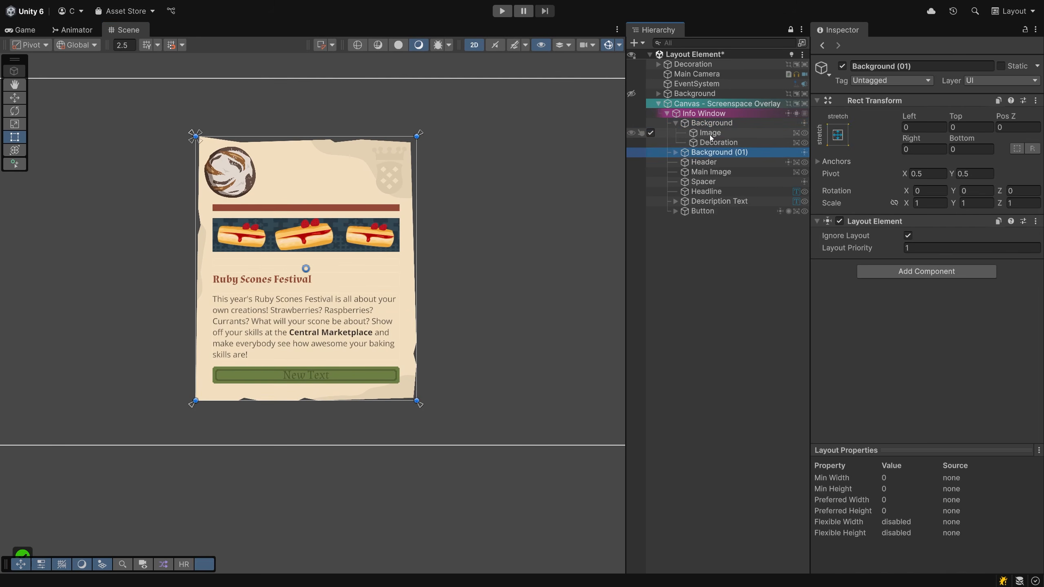
click(710, 162)
key(Delete)
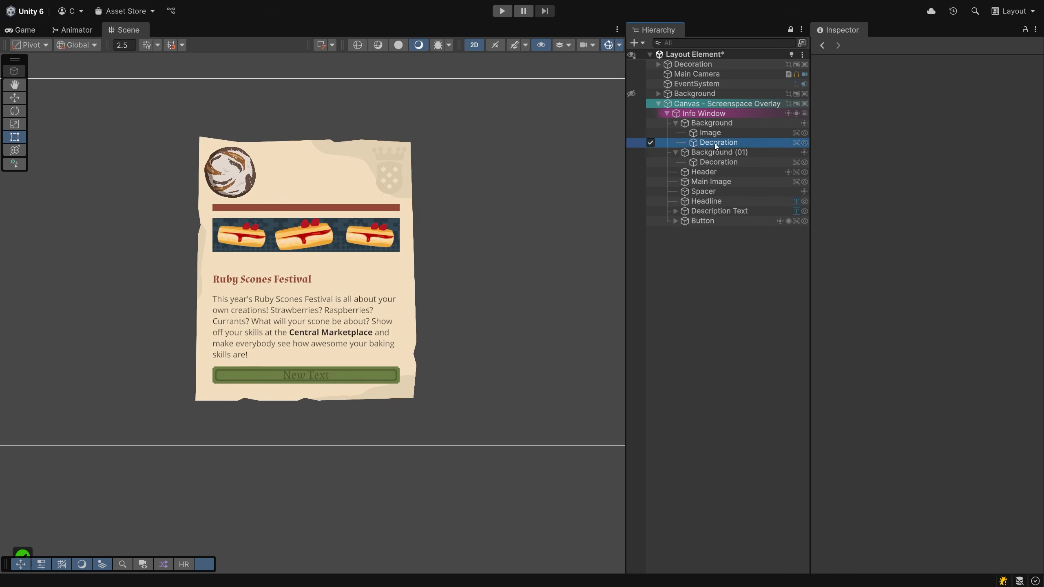
drag(710, 153, 697, 215)
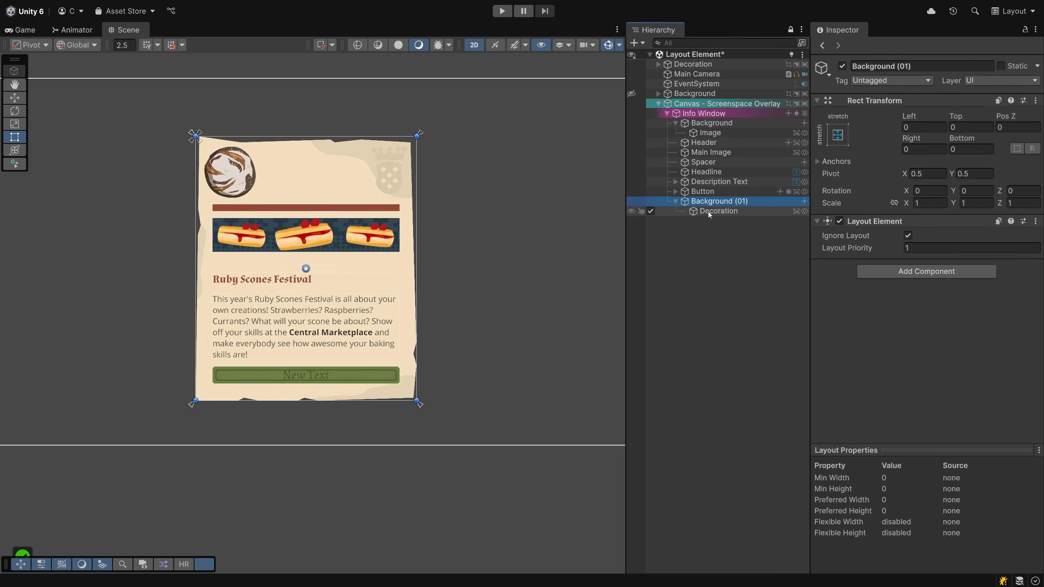
Turn off Raycast Target on the bread Decoration and move it to the window's bottom-right corner, about X 539, Y -655
click(707, 211)
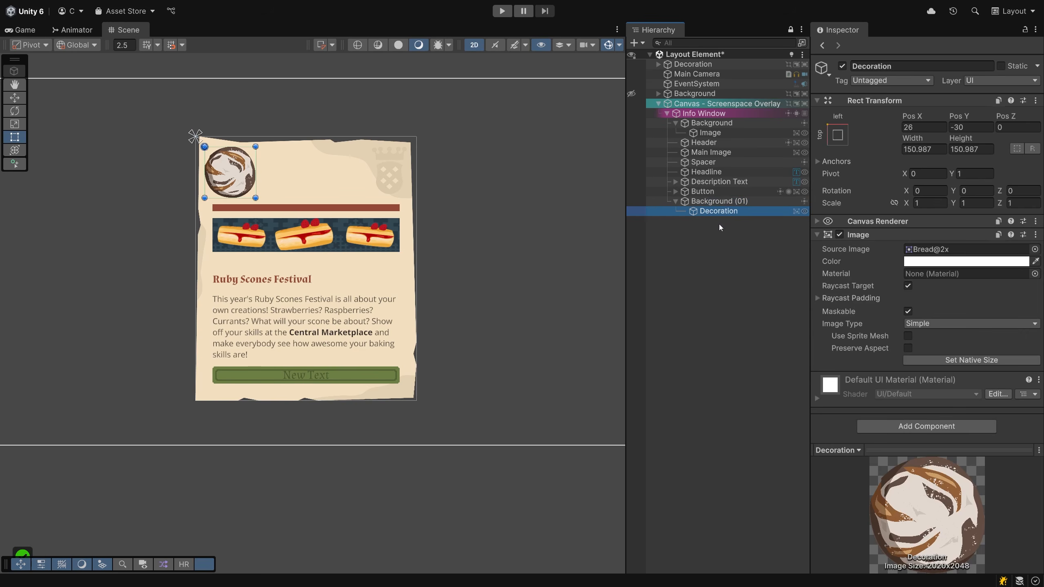
click(908, 286)
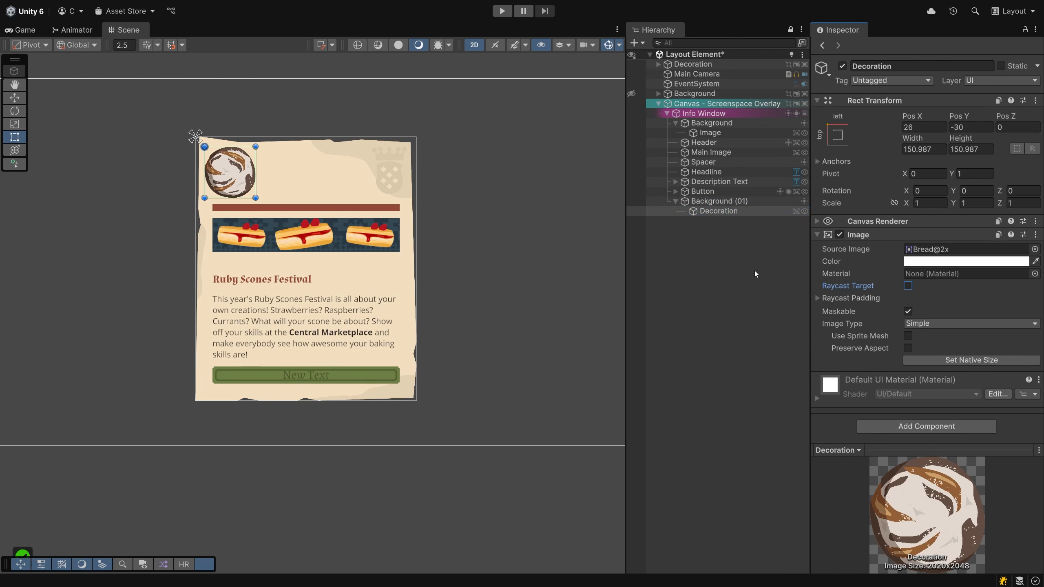
drag(238, 186, 413, 398)
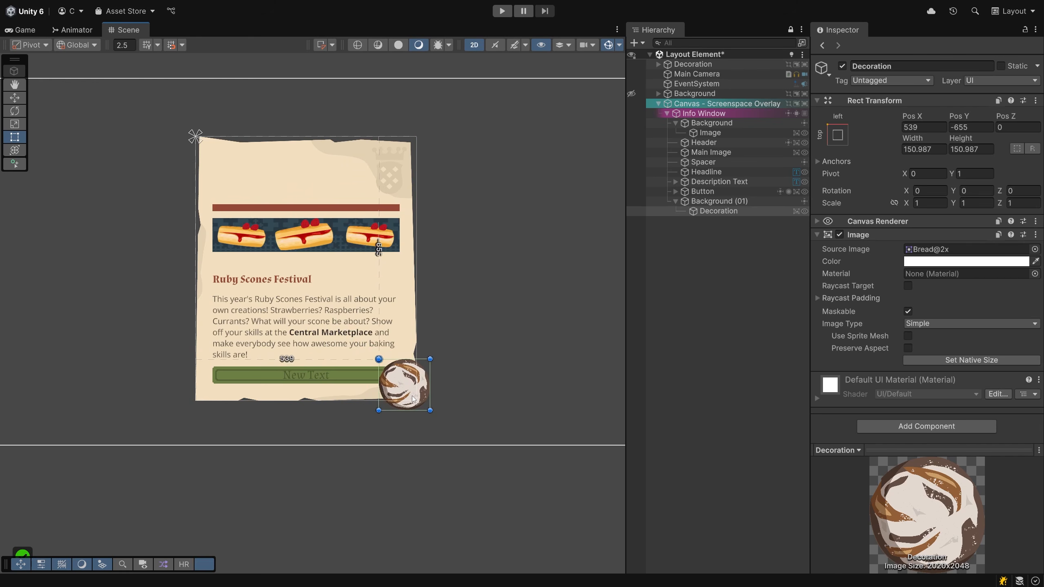
Turn Info Window's Content Size Fitter back on
click(682, 383)
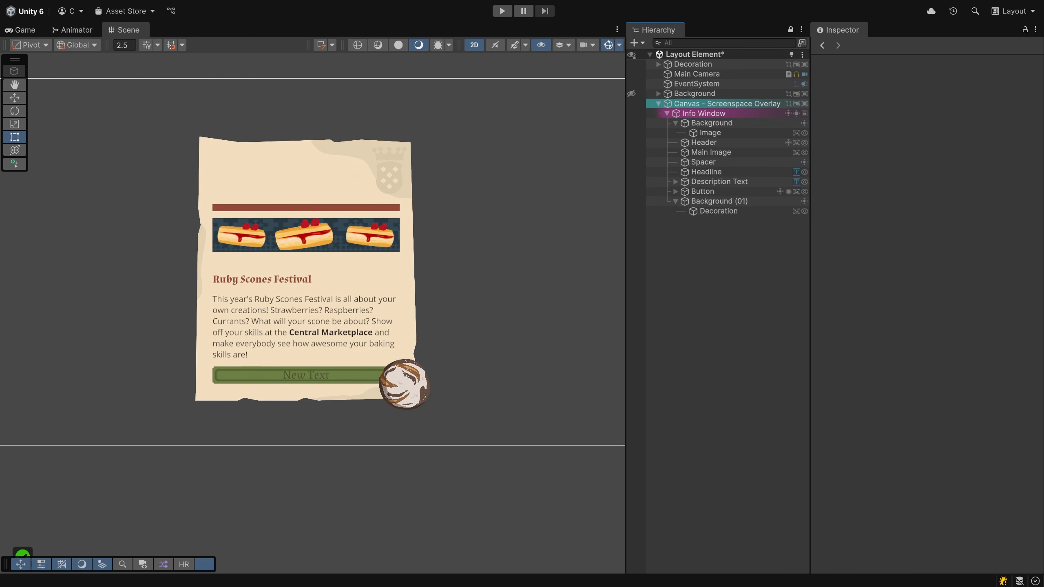
click(730, 115)
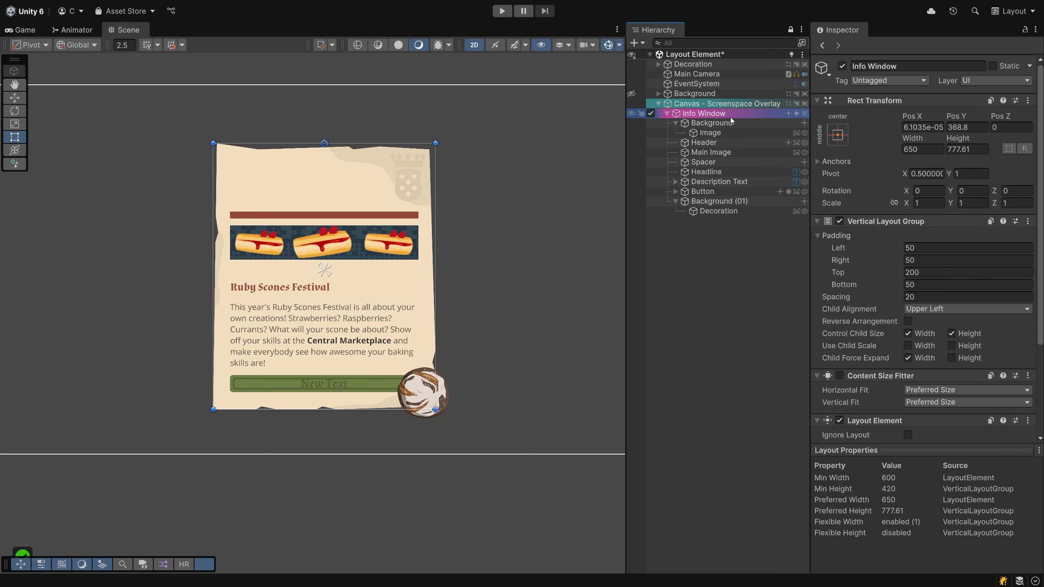
click(839, 375)
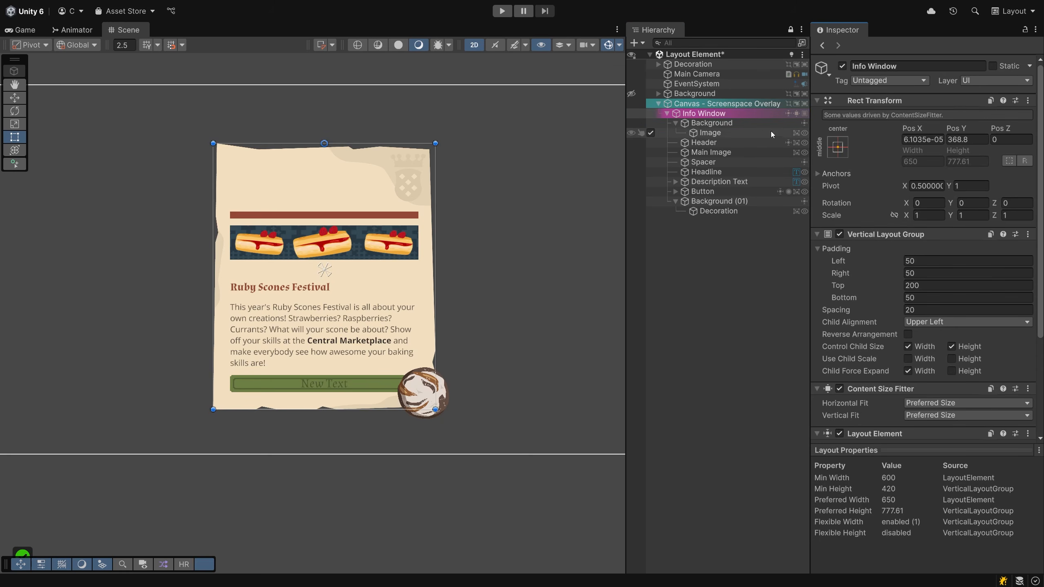
Examine Info Window's child objects one by one, from Background and Image through Header, Spacer, texts and Button to Background (01)
click(714, 123)
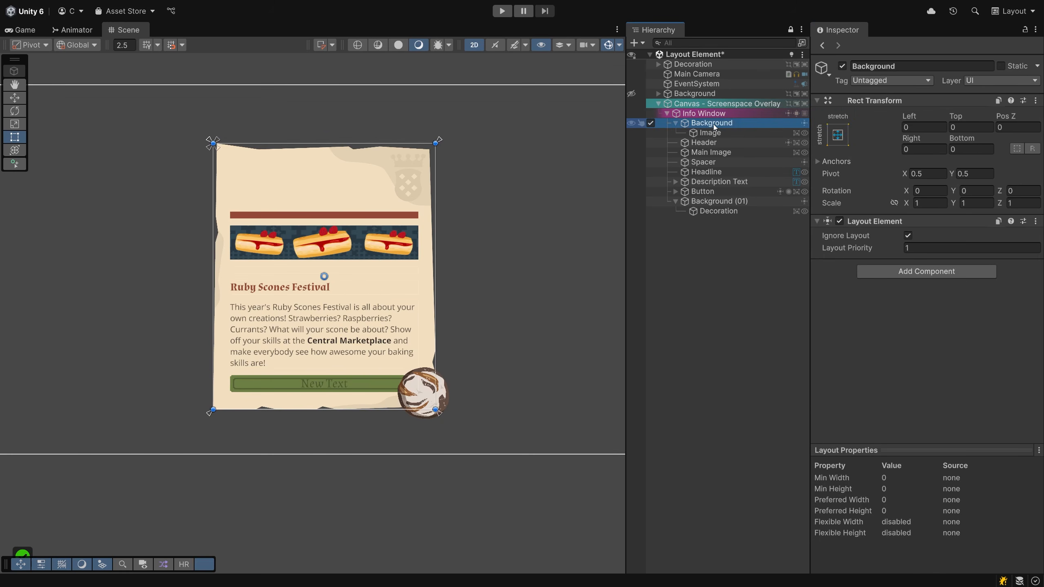
key(Down)
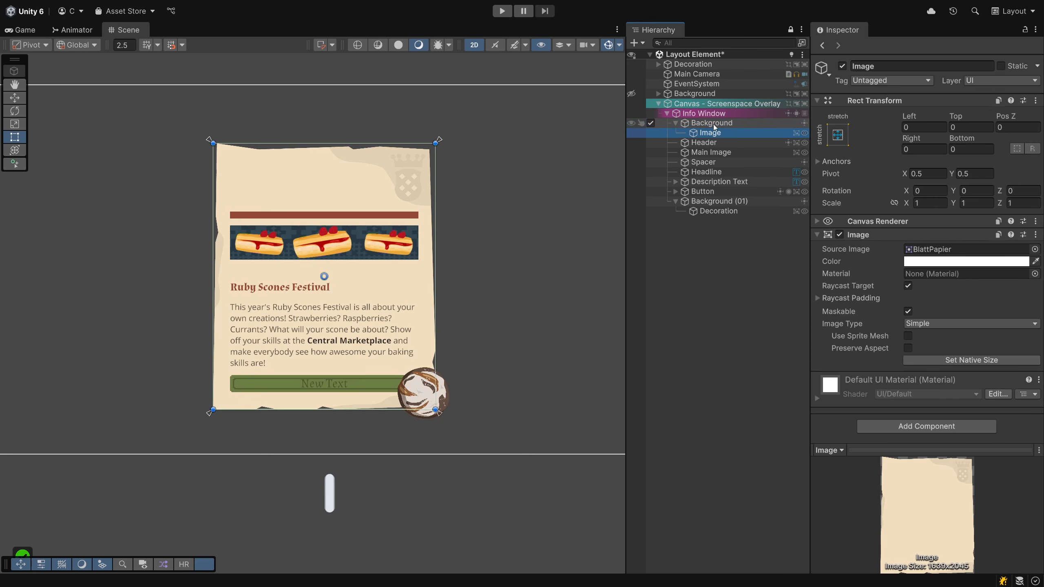
key(Down)
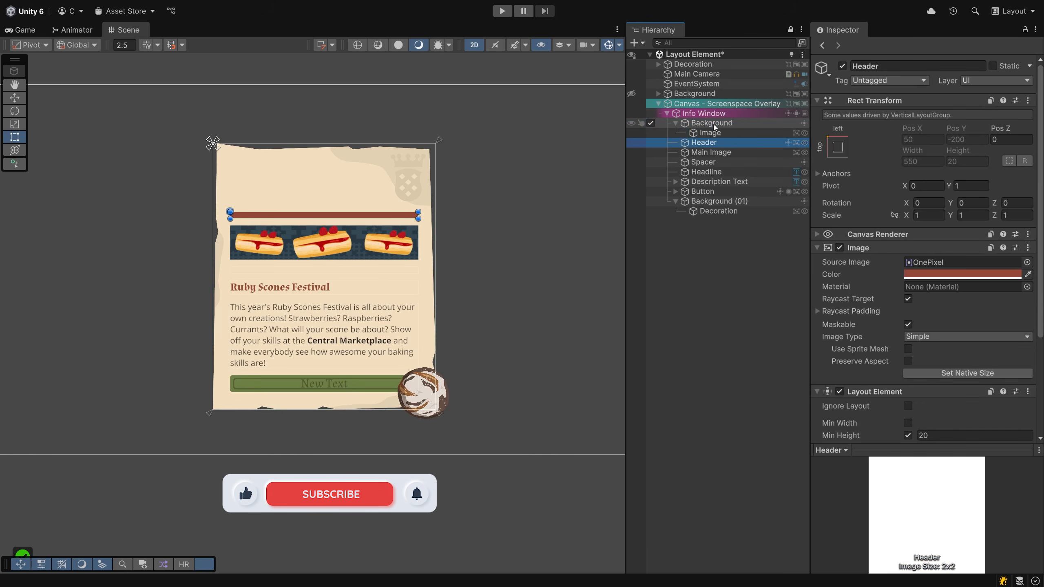
key(Down)
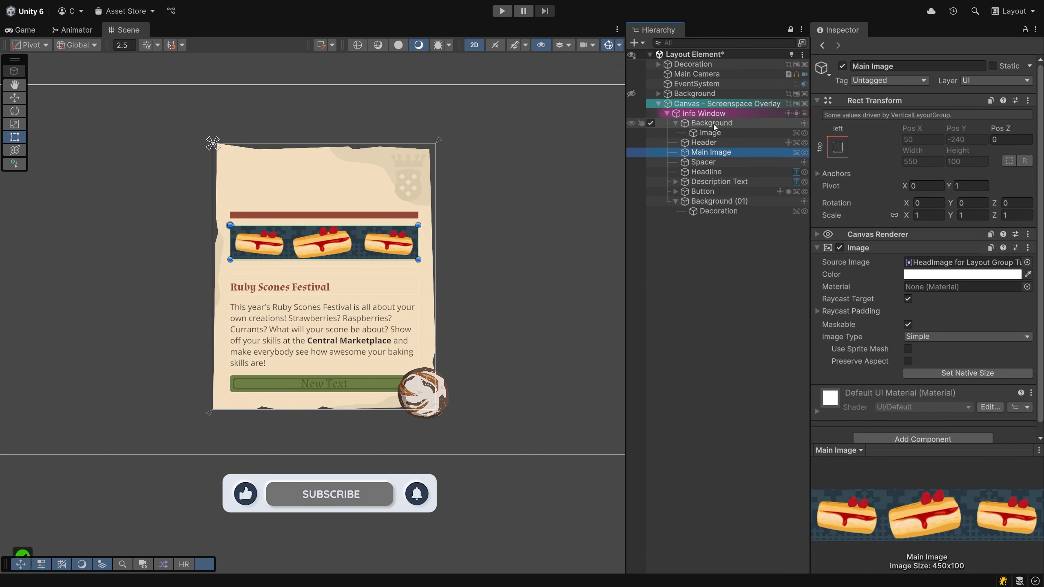
key(Down)
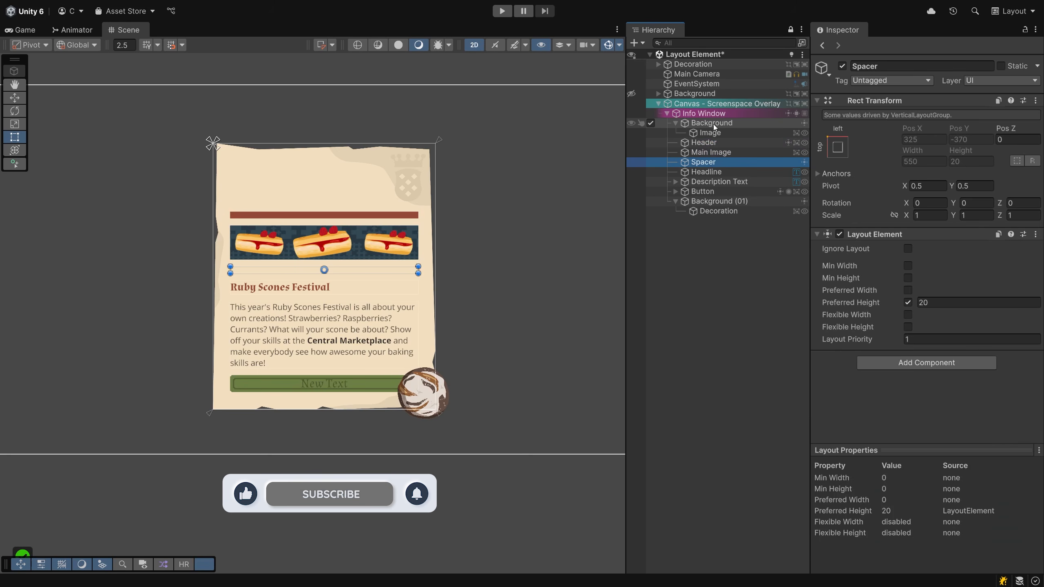
key(Down)
key(Down)
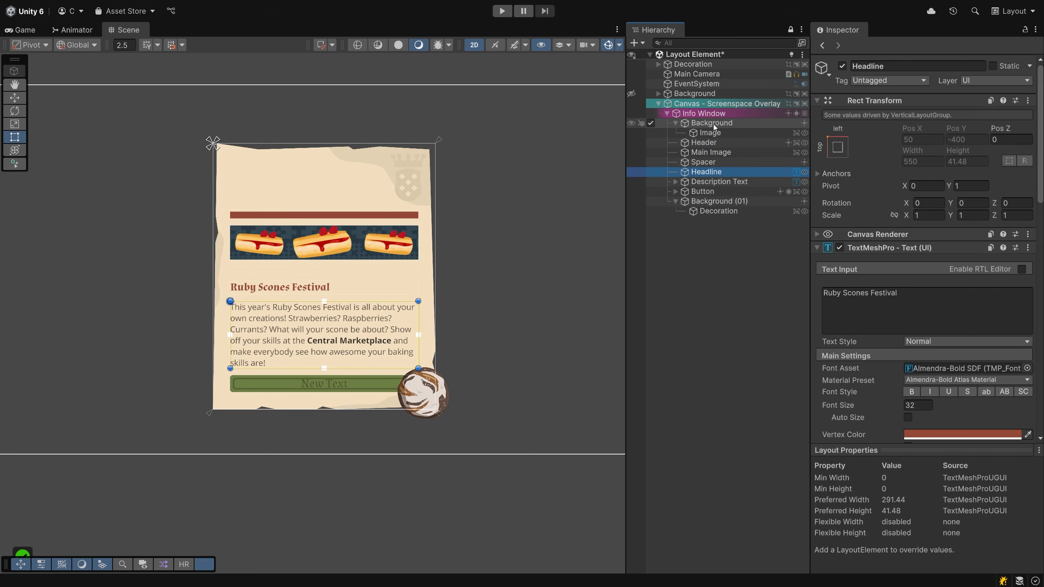
key(Down)
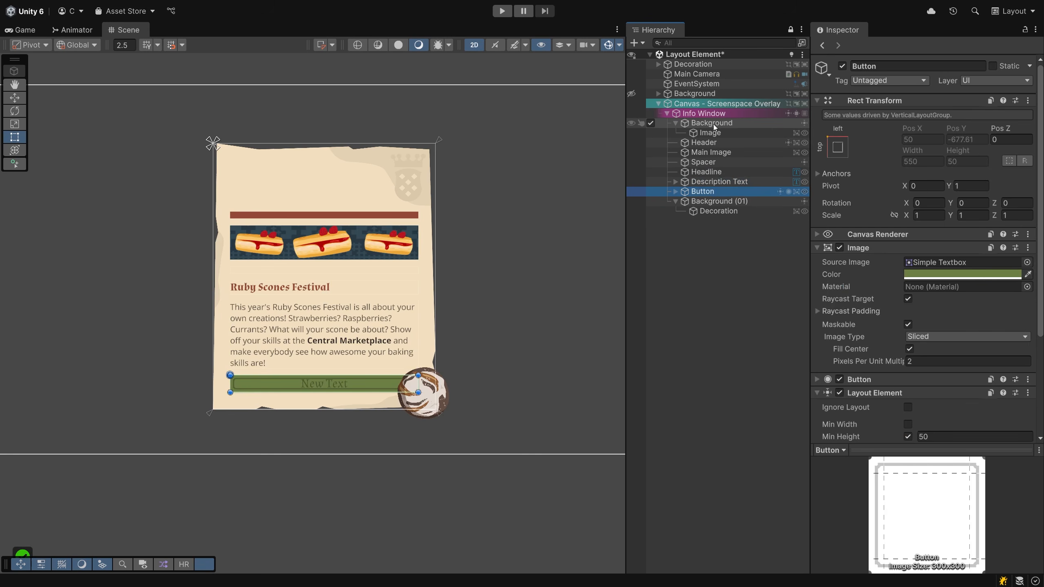
key(Right)
key(Down)
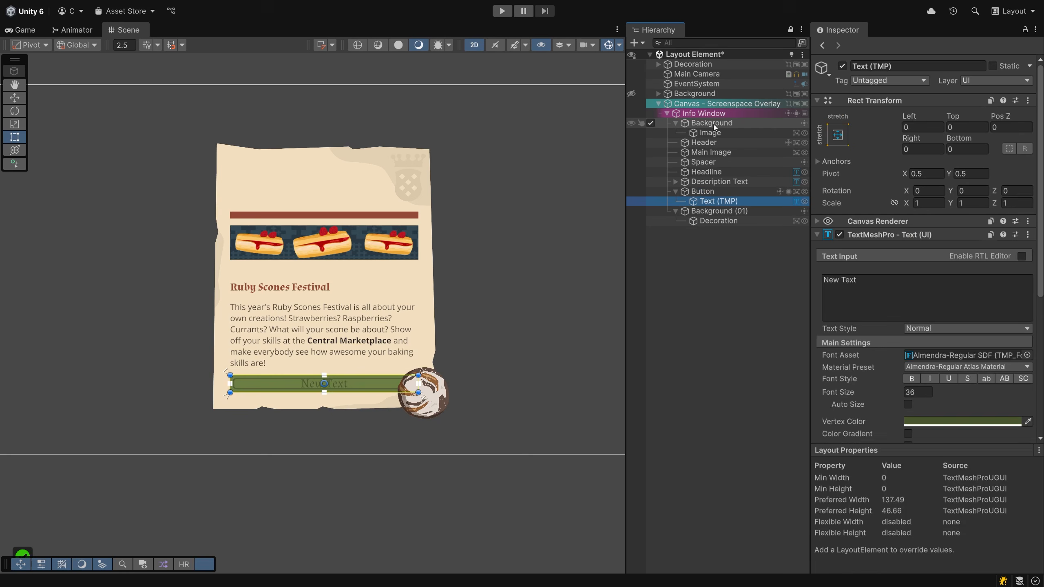
key(Down)
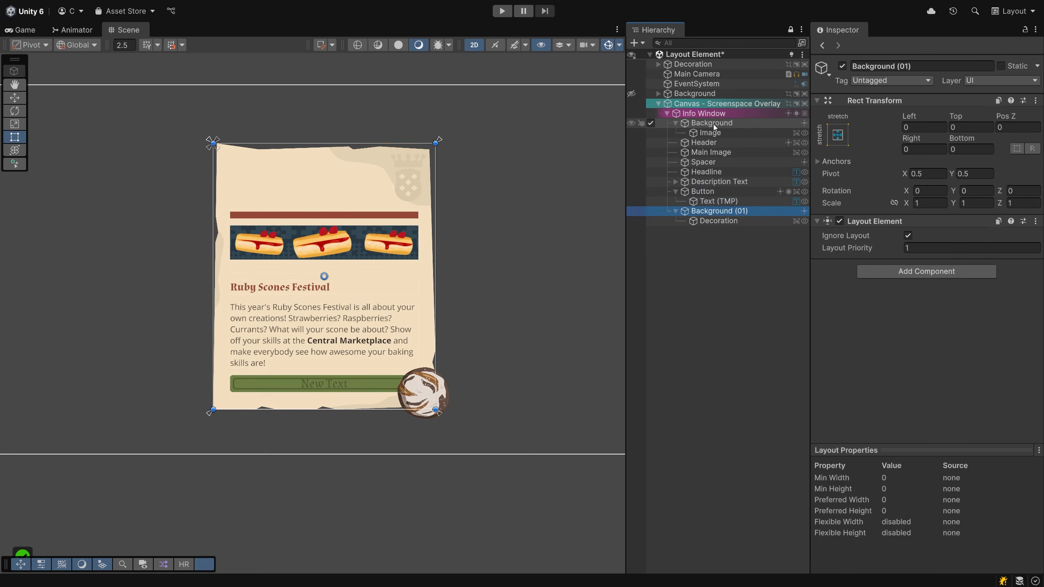
key(Down)
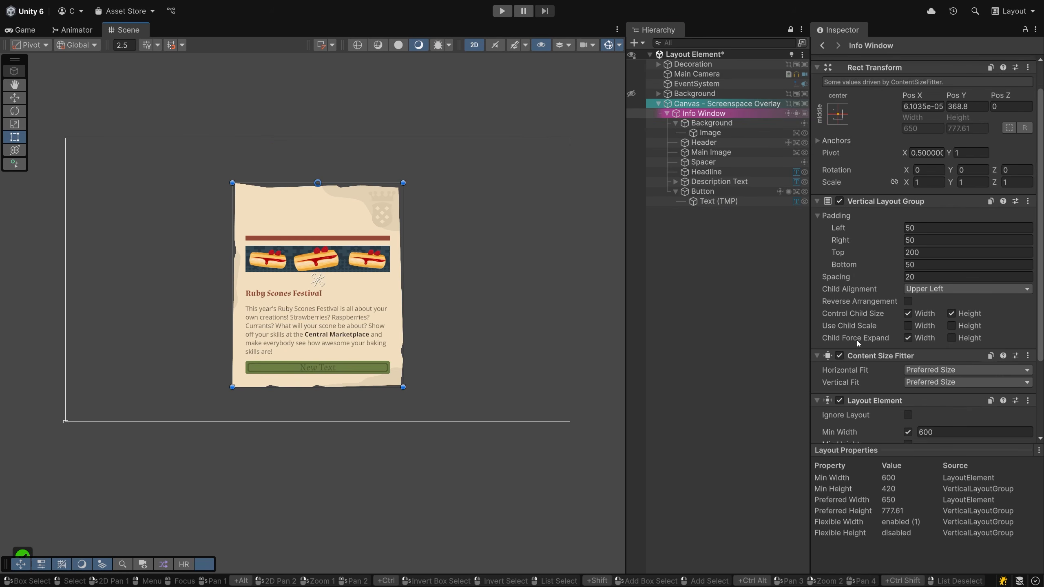
Review Info Window's layout components, then duplicate Info Window and deactivate the original
scroll(856, 340, down, 3)
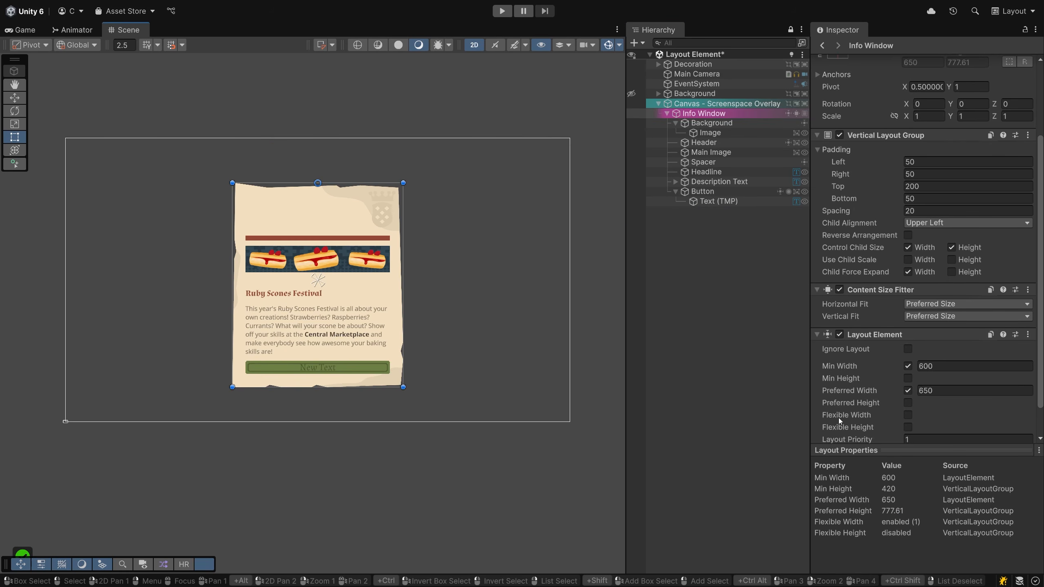
scroll(838, 418, up, 3)
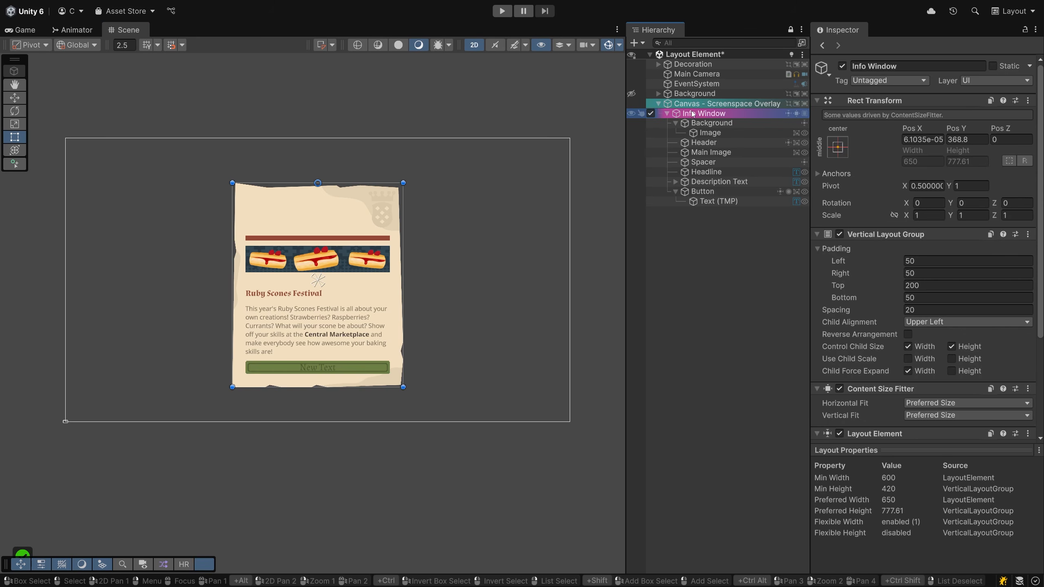
key(ctrl+d)
click(650, 113)
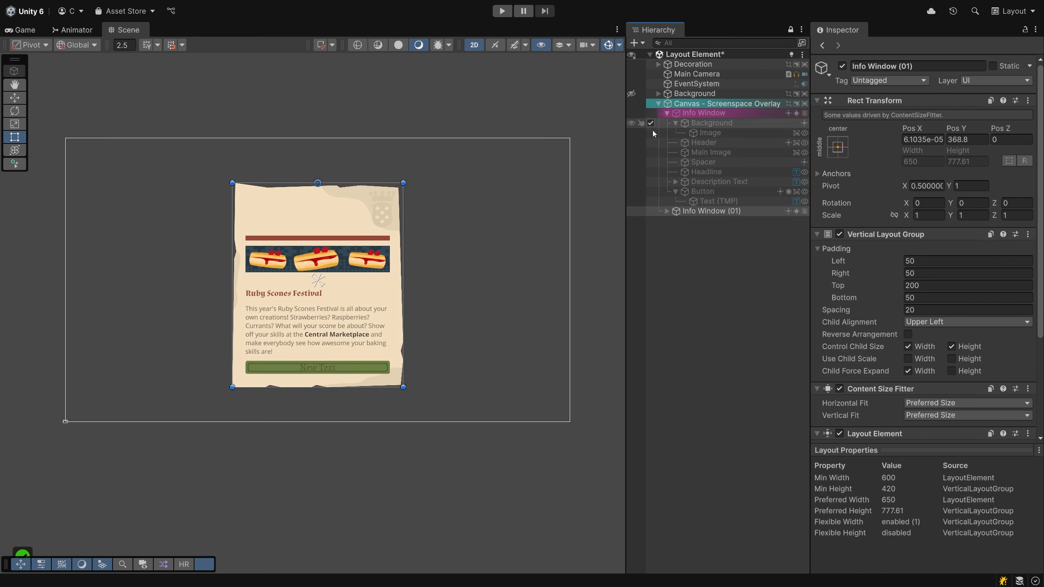
Remove the Vertical Layout Group from the Info Window copy and disable its Layout Element and Content Size Fitter
click(711, 211)
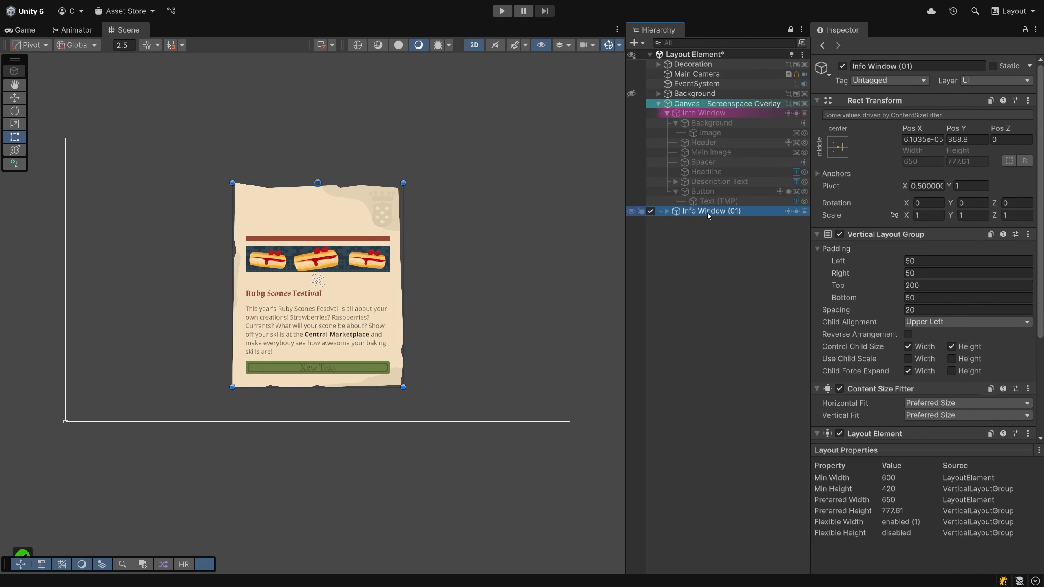
click(1028, 234)
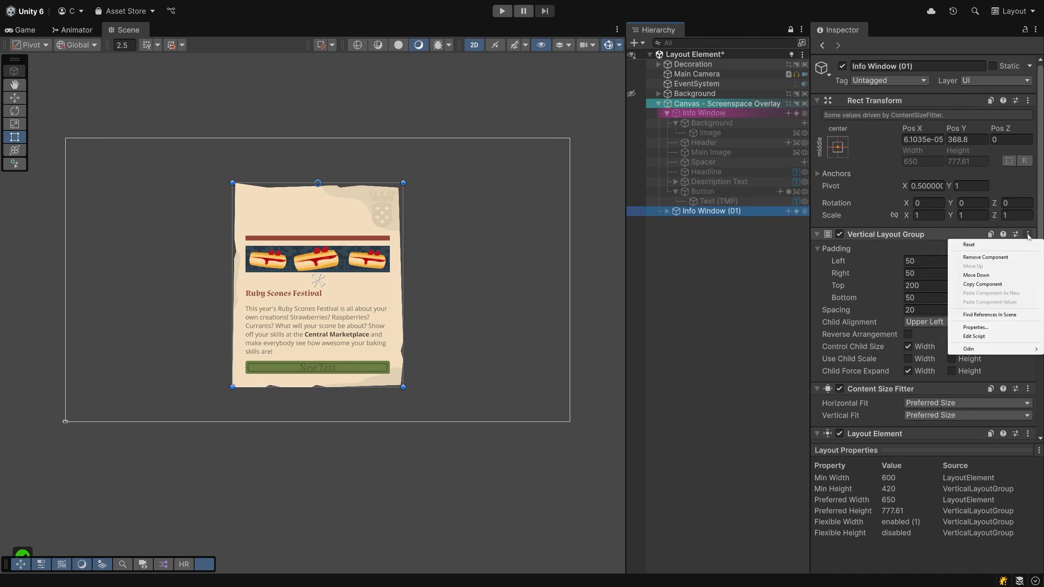
click(973, 257)
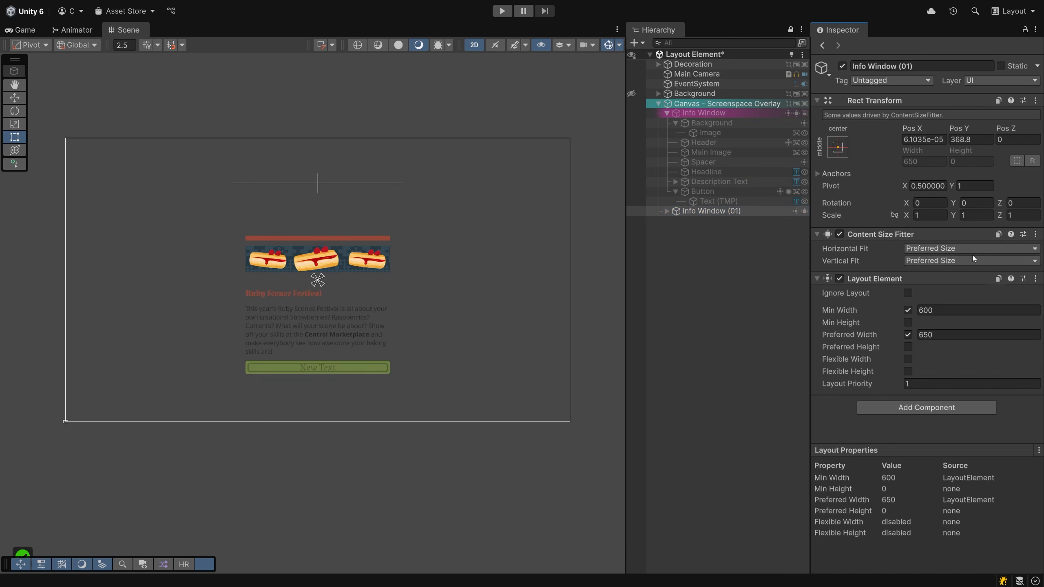
click(838, 277)
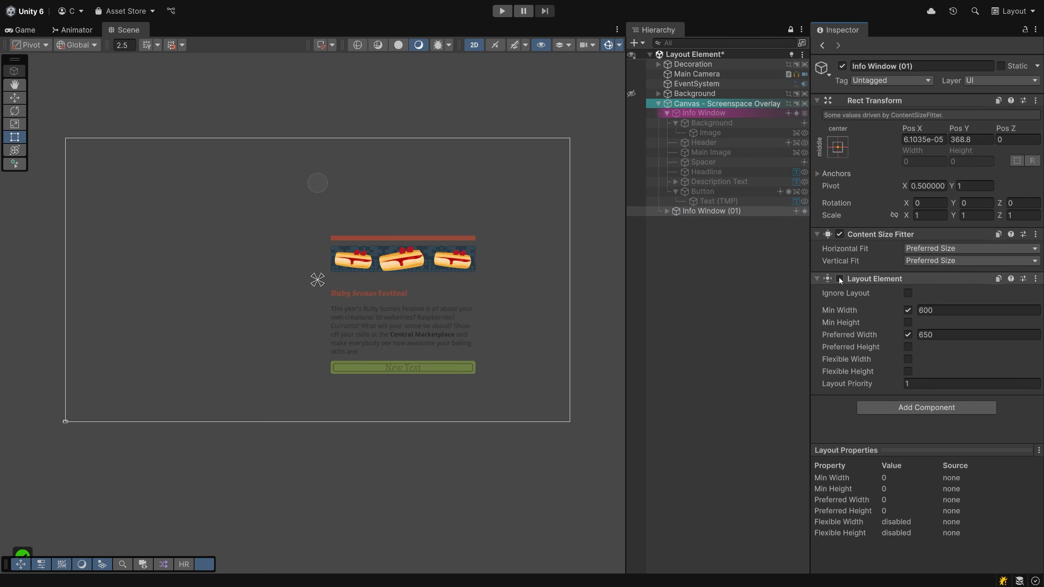
click(838, 234)
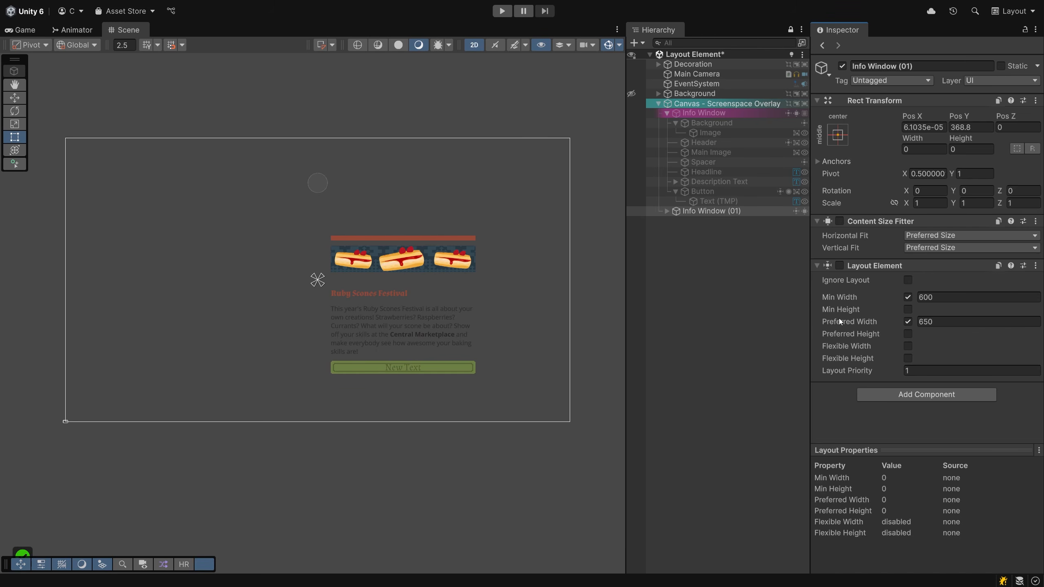
Add a Horizontal Layout Group component to the Info Window copy
click(884, 396)
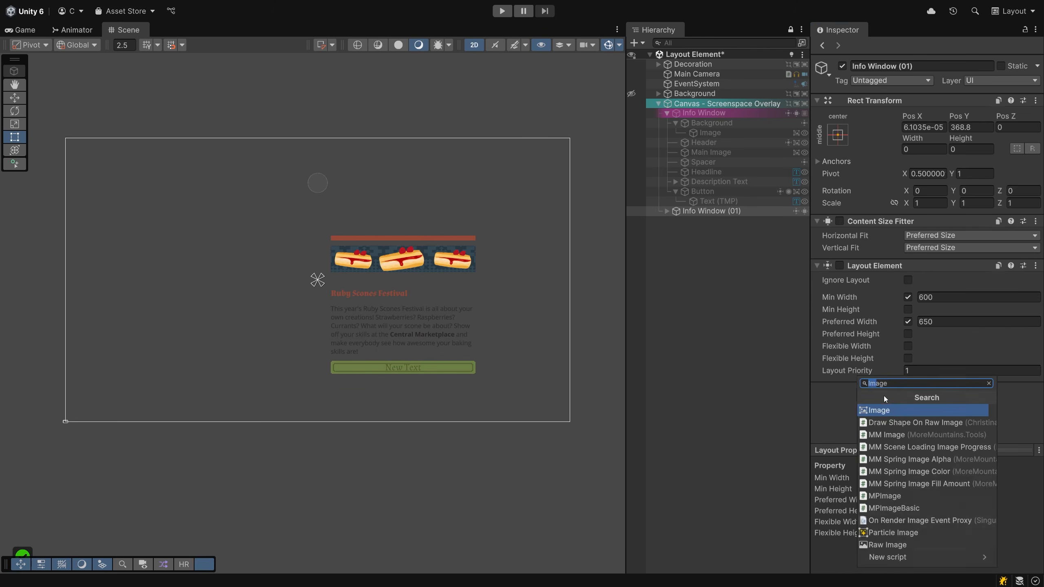
text(Horizontal)
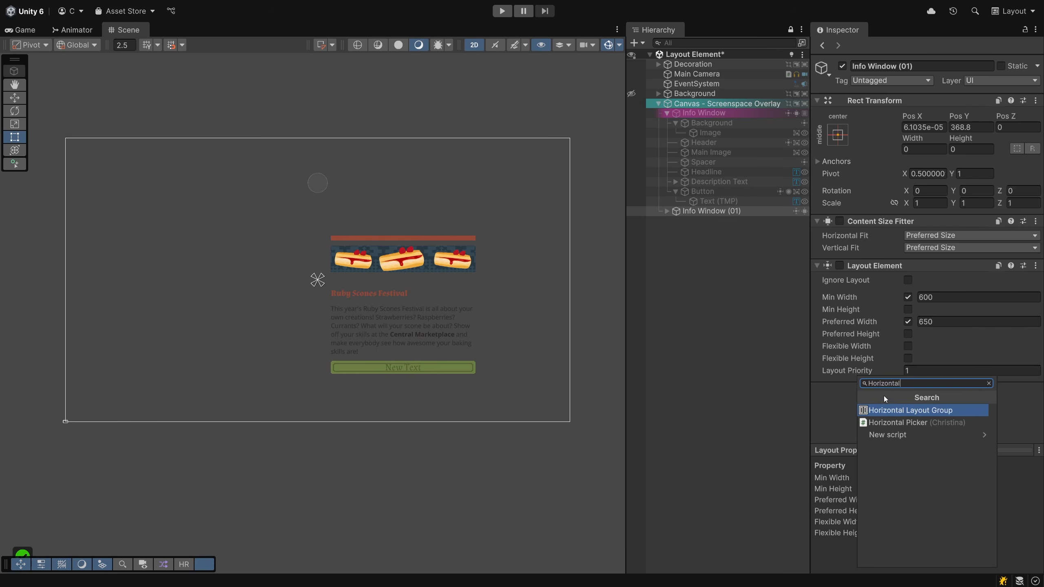
key(Return)
scroll(875, 391, down, 3)
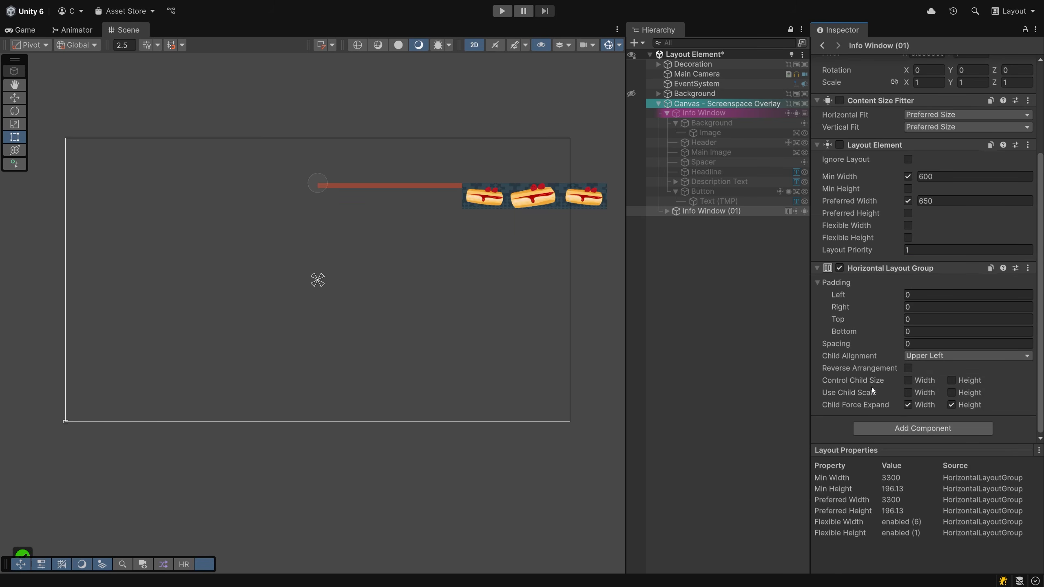
Using the original Info Window as reference, enable Control Child Size Width and Height on the copy and disable Child Force Expand Width
click(695, 114)
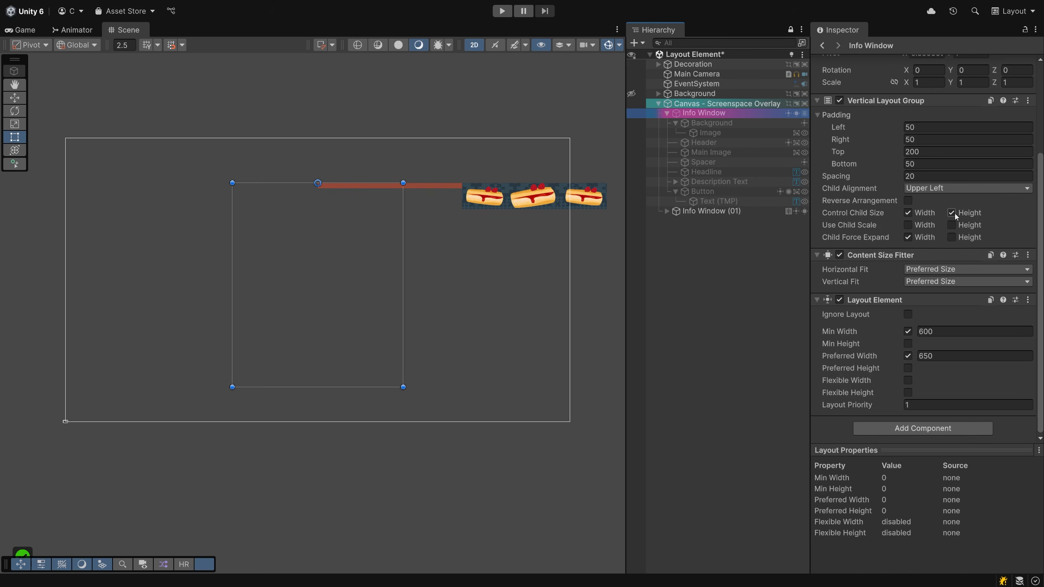
click(719, 211)
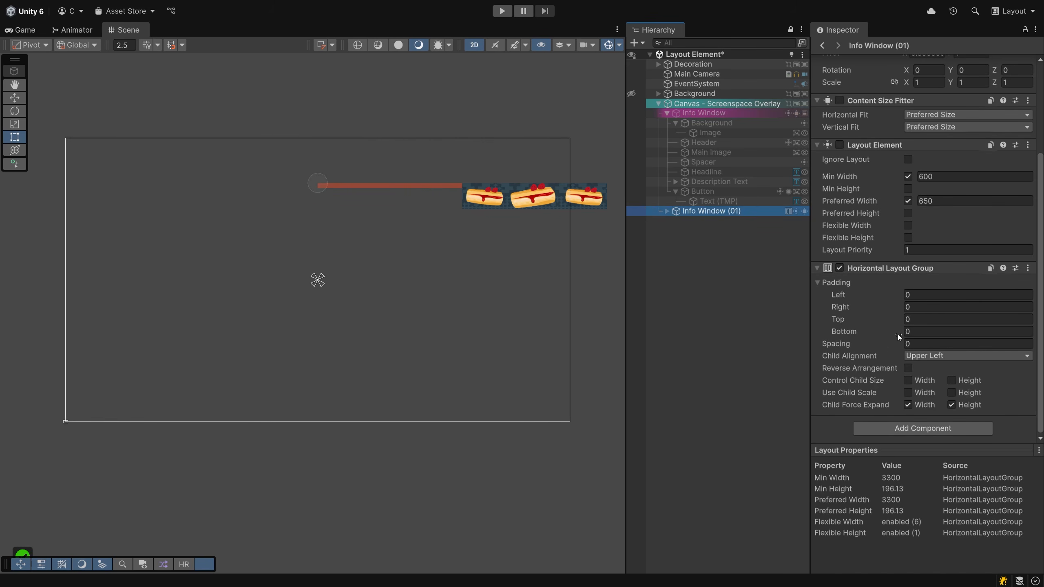
click(907, 380)
click(950, 379)
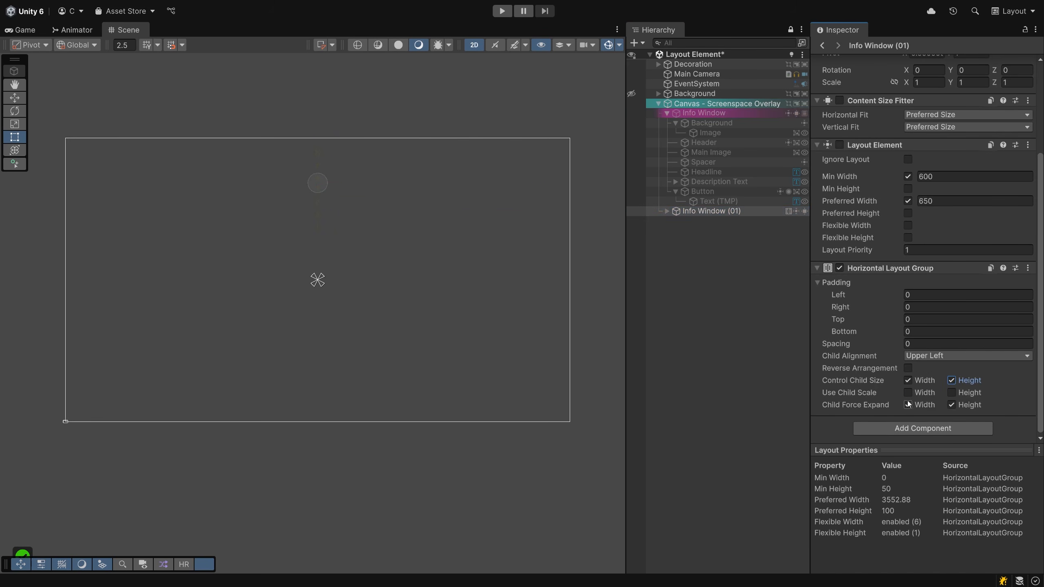
click(907, 405)
Set the Info Window copy's height to 650 and width to 900
scroll(898, 330, up, 3)
click(964, 150)
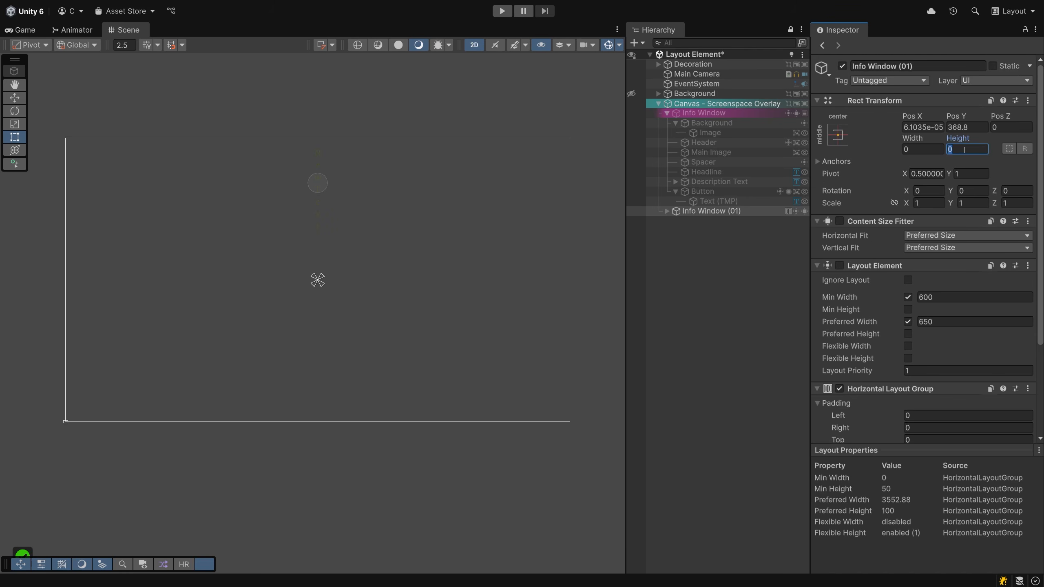
text(650)
click(933, 150)
text(900)
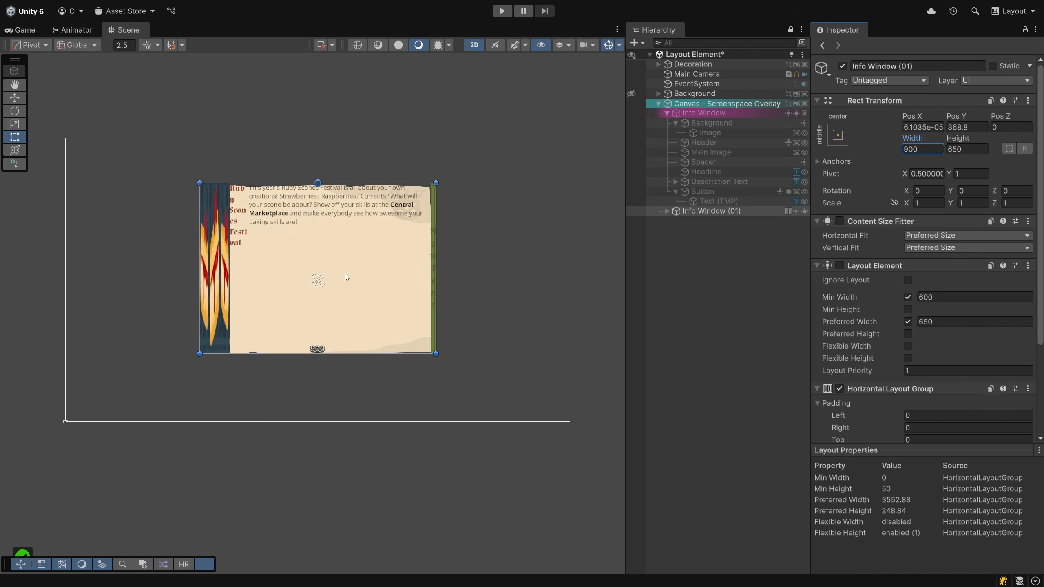
In the copy's Header Layout Element, disable Min Height and Preferred Height and enable Min Width and Preferred Width
click(666, 211)
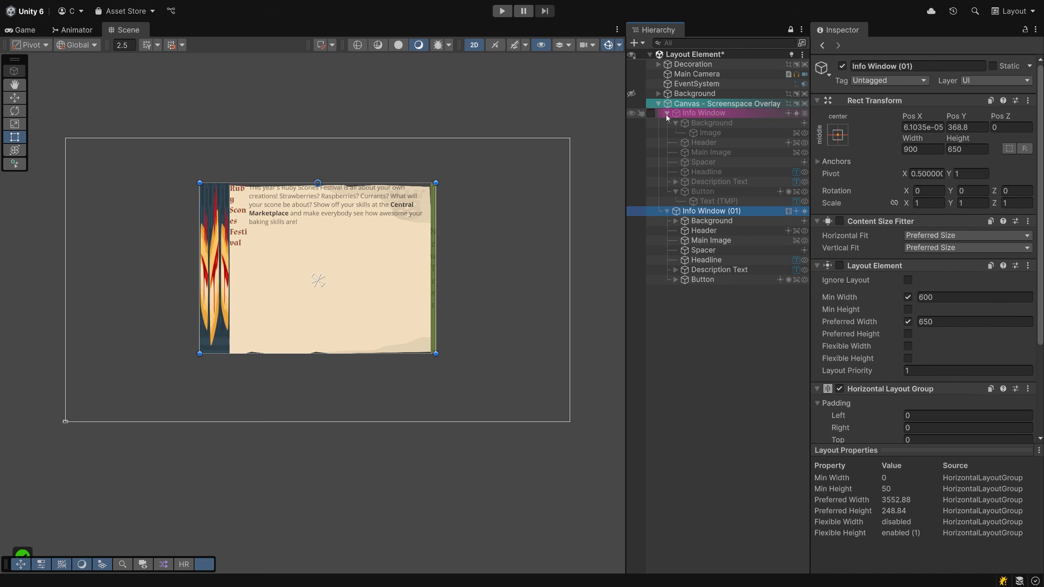
click(667, 113)
click(715, 133)
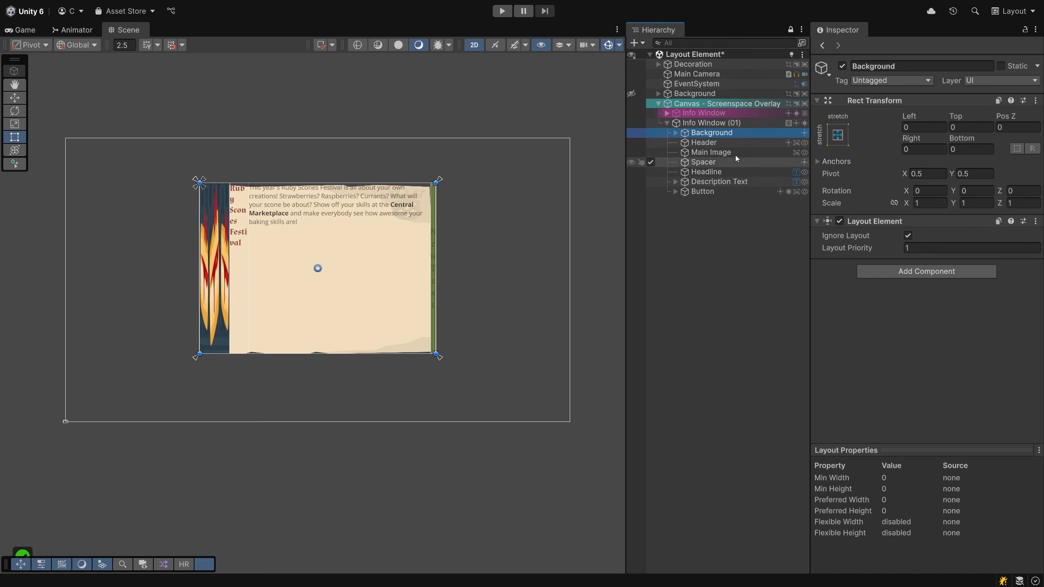
click(704, 143)
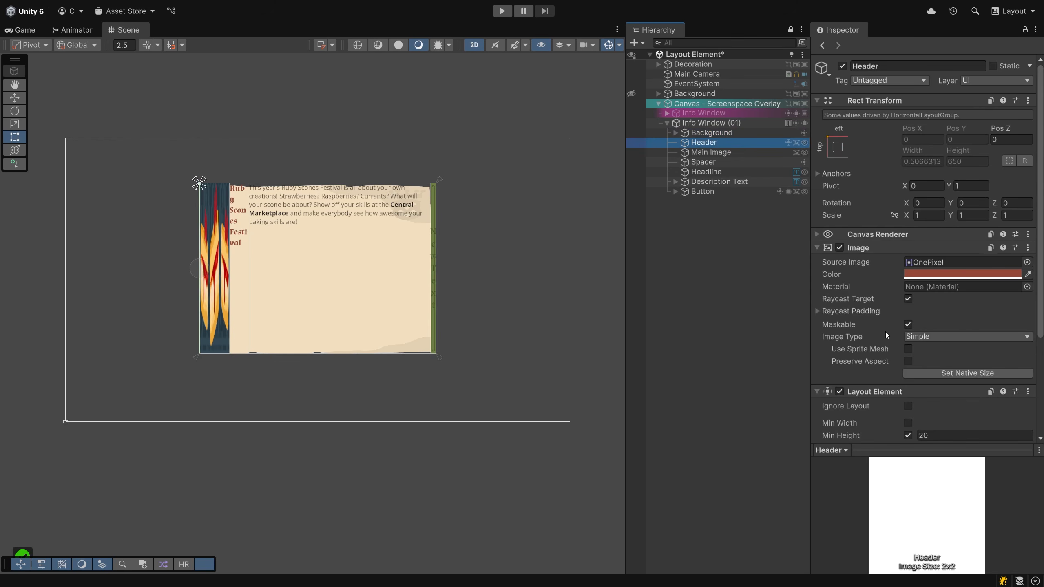
scroll(866, 370, down, 3)
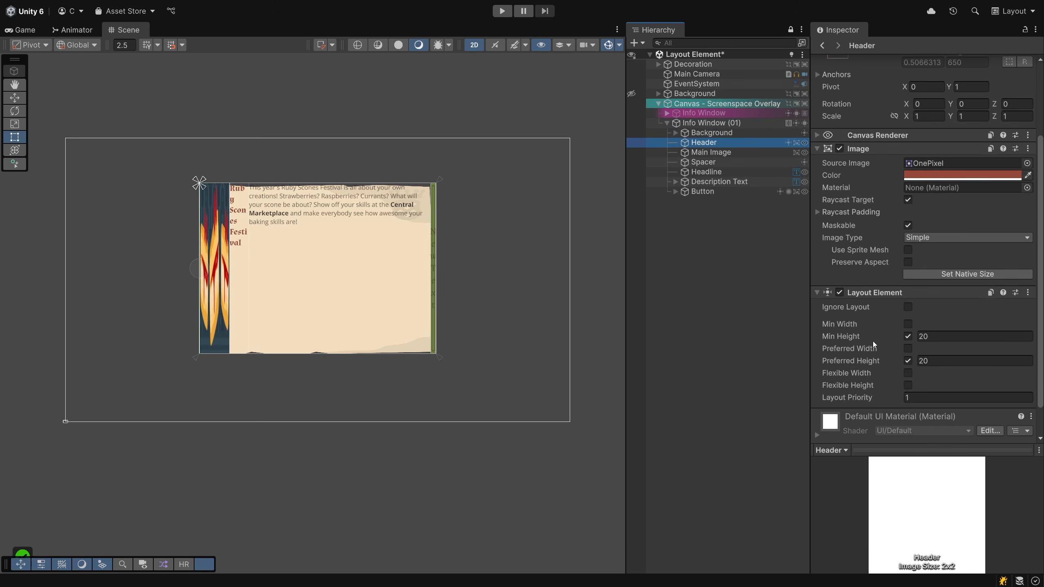
click(907, 336)
click(907, 324)
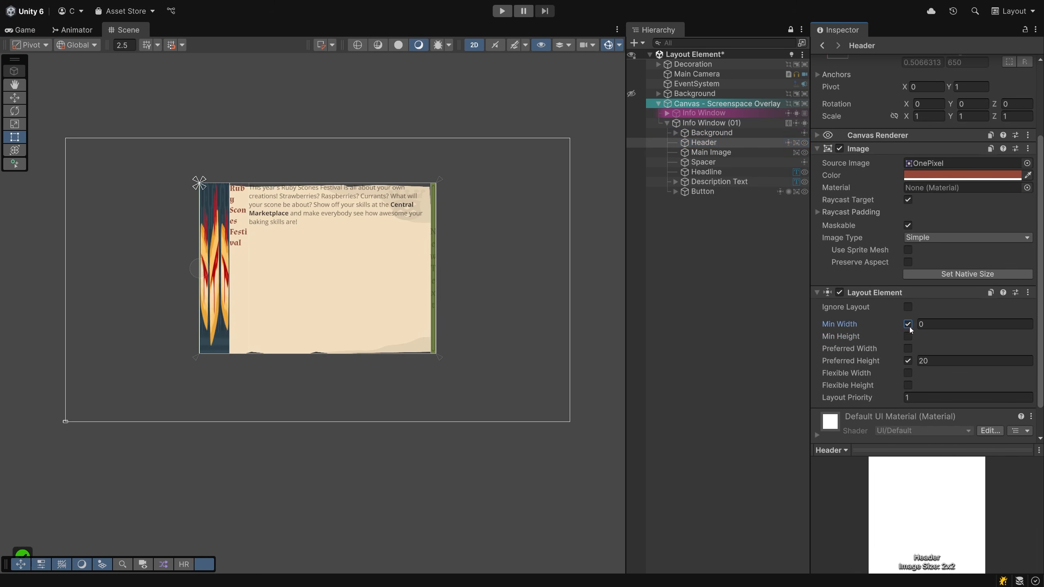
click(908, 361)
click(908, 348)
Set the Header's Min Width and Preferred Width both to 20
click(932, 325)
text(20)
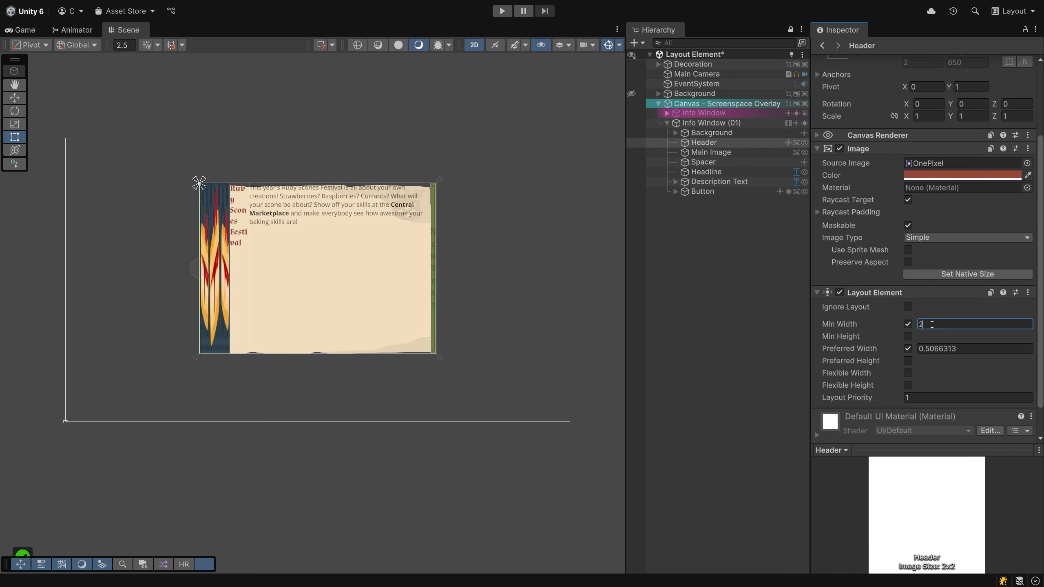
key(Tab)
key(Tab)
key(Tab)
text(20)
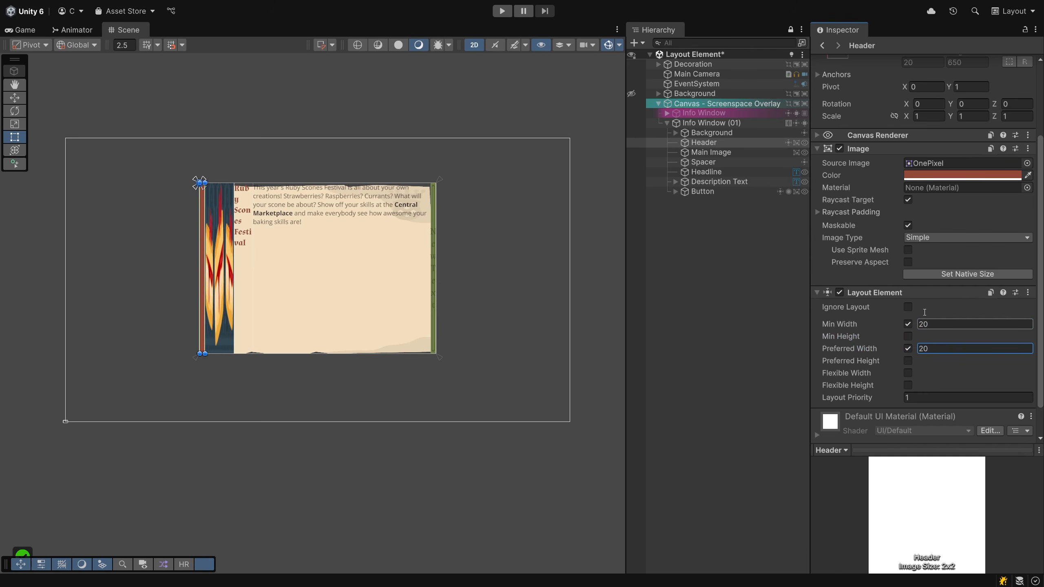
Add a Layout Element component to the Main Image of the Info Window copy
click(728, 153)
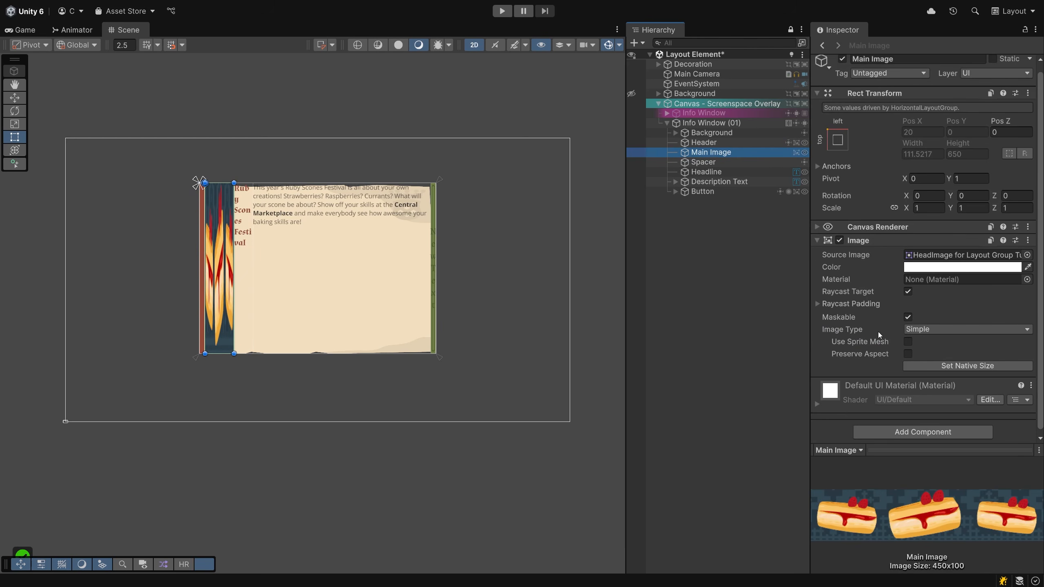
click(892, 433)
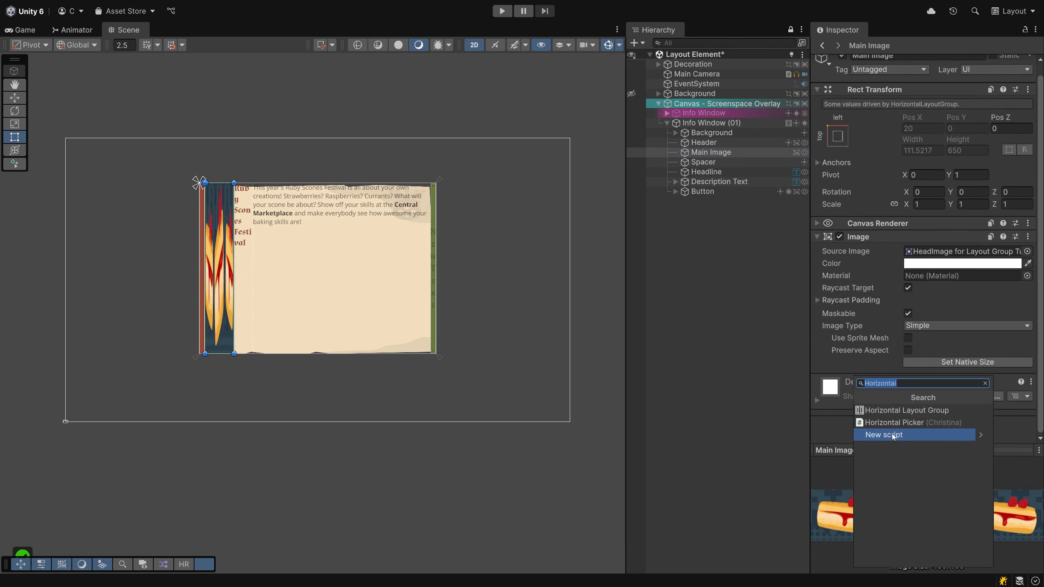
text(Layout)
key(Up)
key(Up)
key(Return)
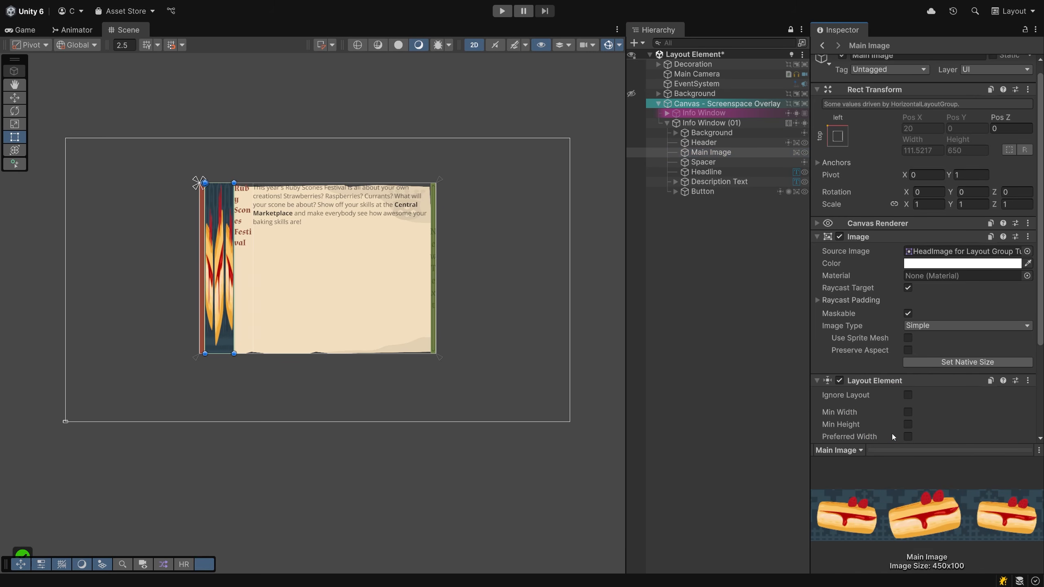
Enable Min Width and Preferred Width in the Main Image's Layout Element and set both to 100
scroll(892, 432, down, 3)
click(907, 370)
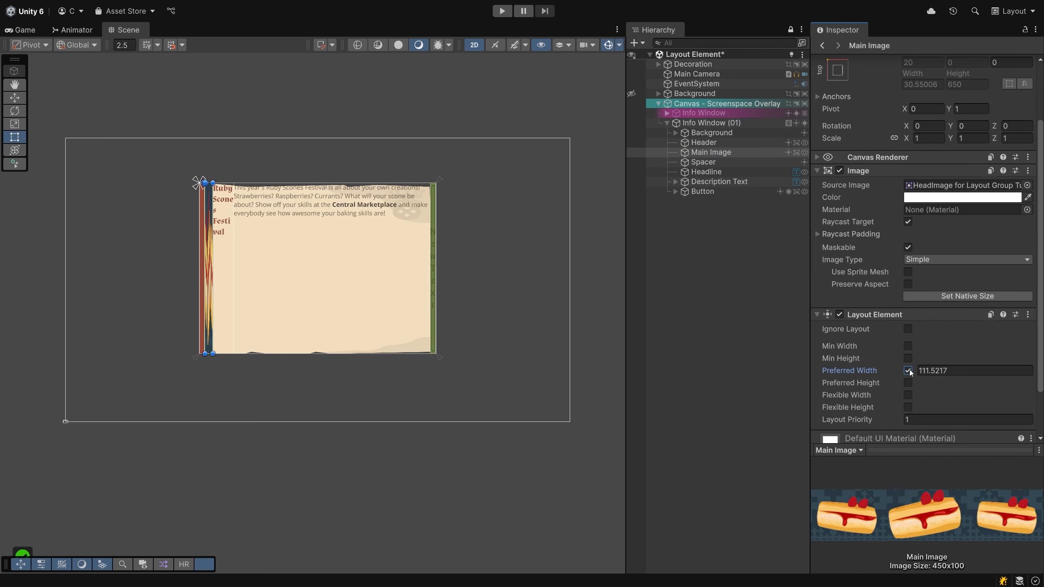
click(907, 346)
click(930, 348)
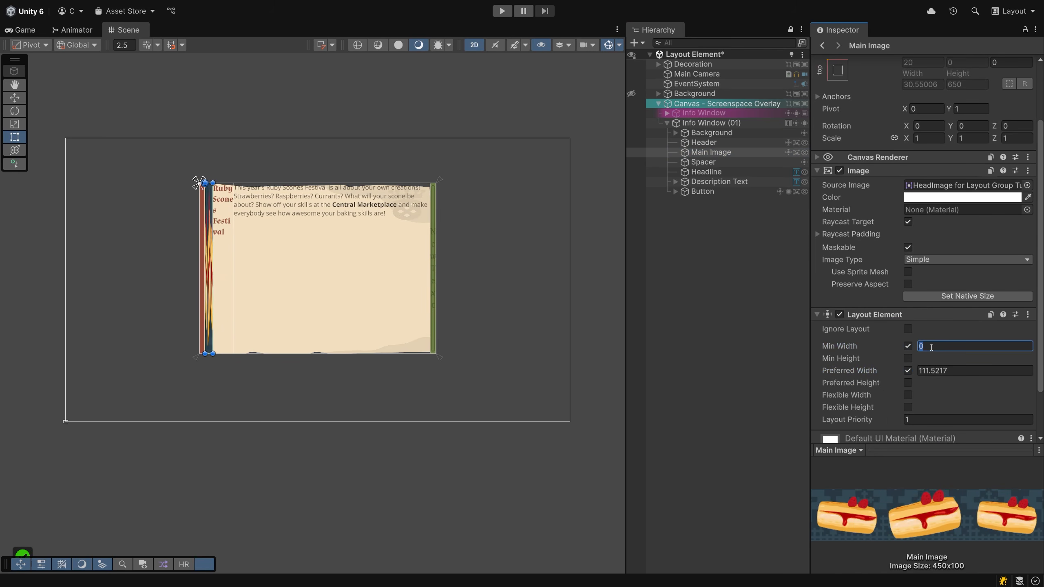
text(100)
key(Tab)
key(Tab)
text(100)
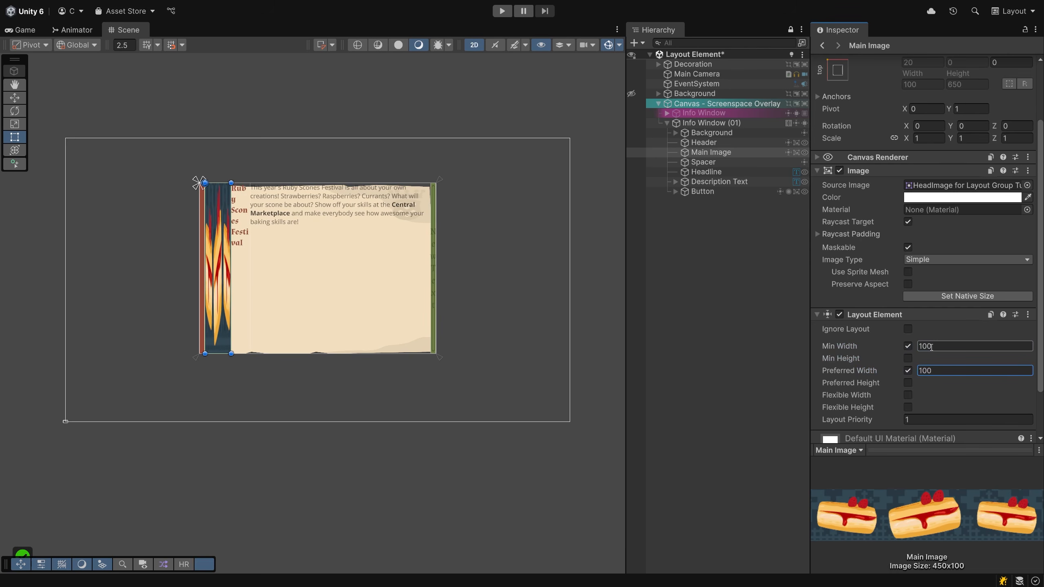
Deactivate the Spacer, and disable Min Height and Preferred Height in the Button's Layout Element
click(720, 162)
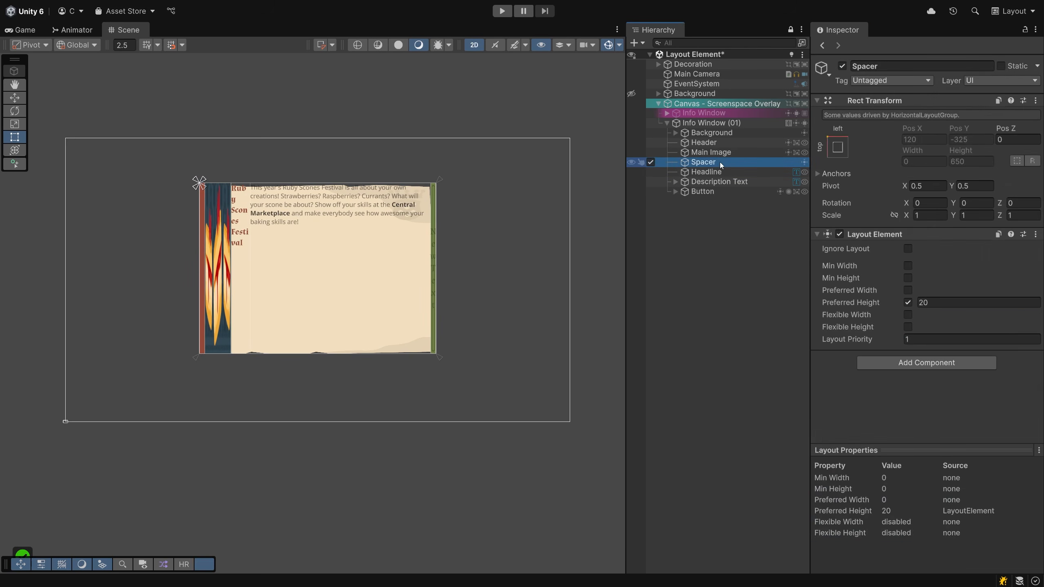
click(650, 163)
click(714, 191)
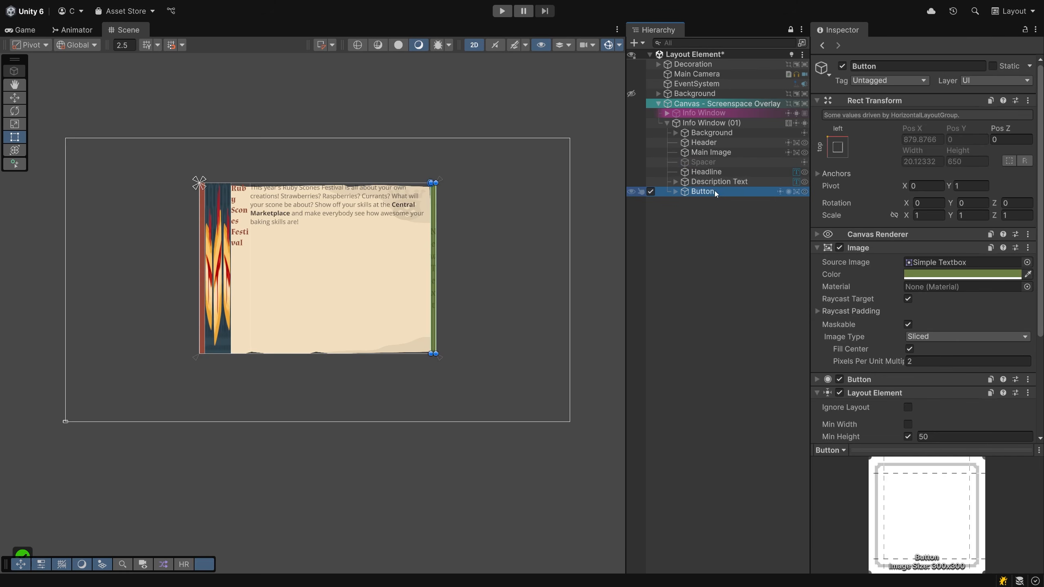
scroll(882, 364, down, 4)
click(907, 304)
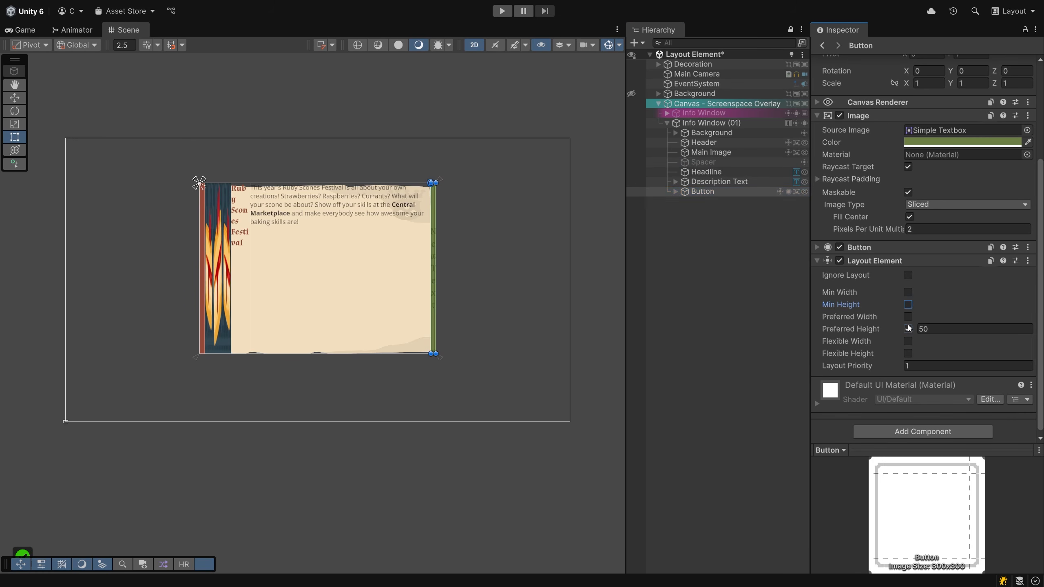
click(907, 329)
Enable Min Width and Preferred Width in the Button's Layout Element and set both to 100
click(907, 316)
click(907, 292)
click(928, 292)
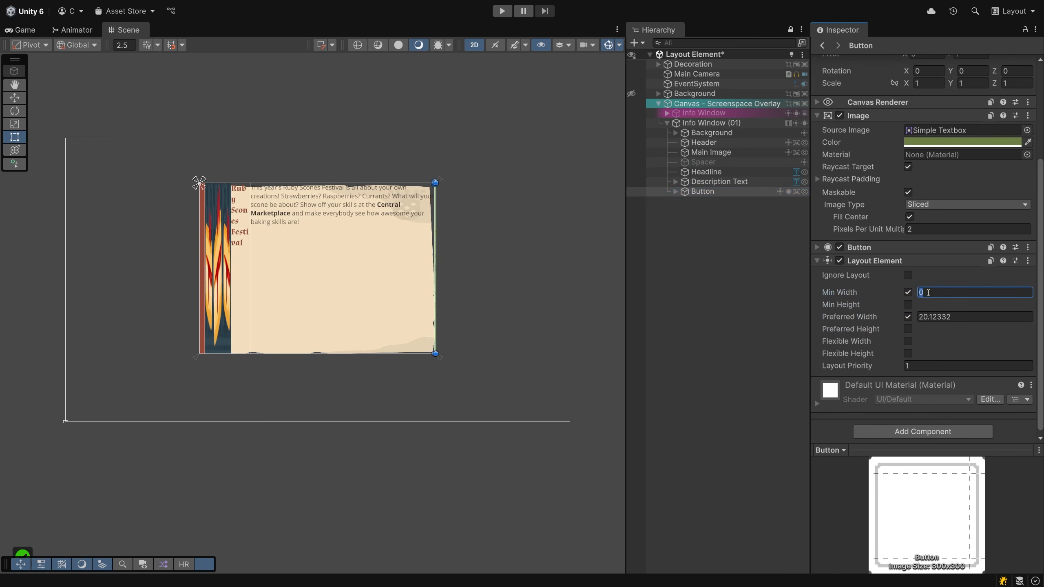
text(100)
key(Tab)
text(100)
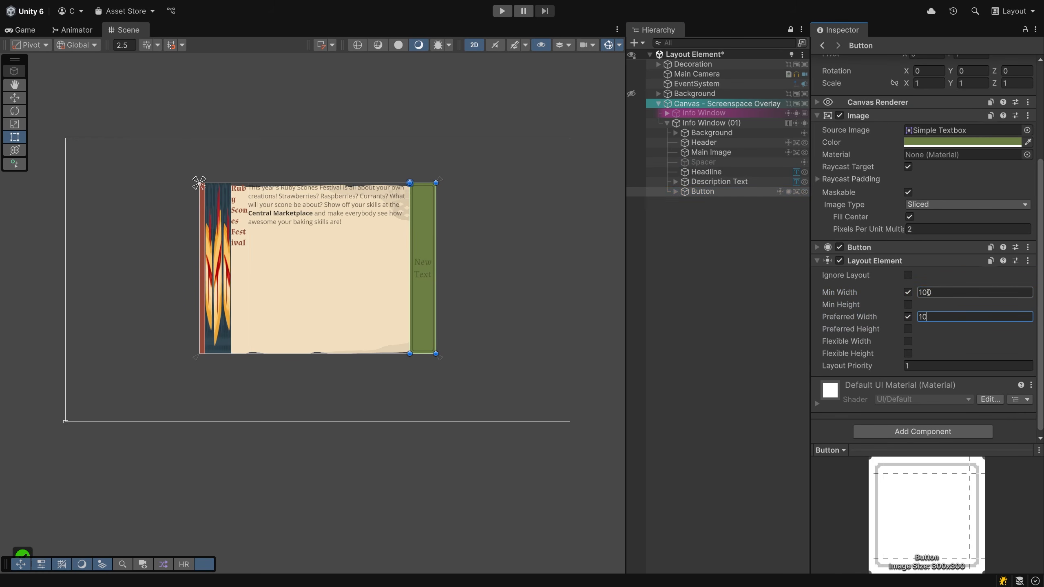
Group the Headline and Description Text under a new empty parent named Text Boxes
click(708, 125)
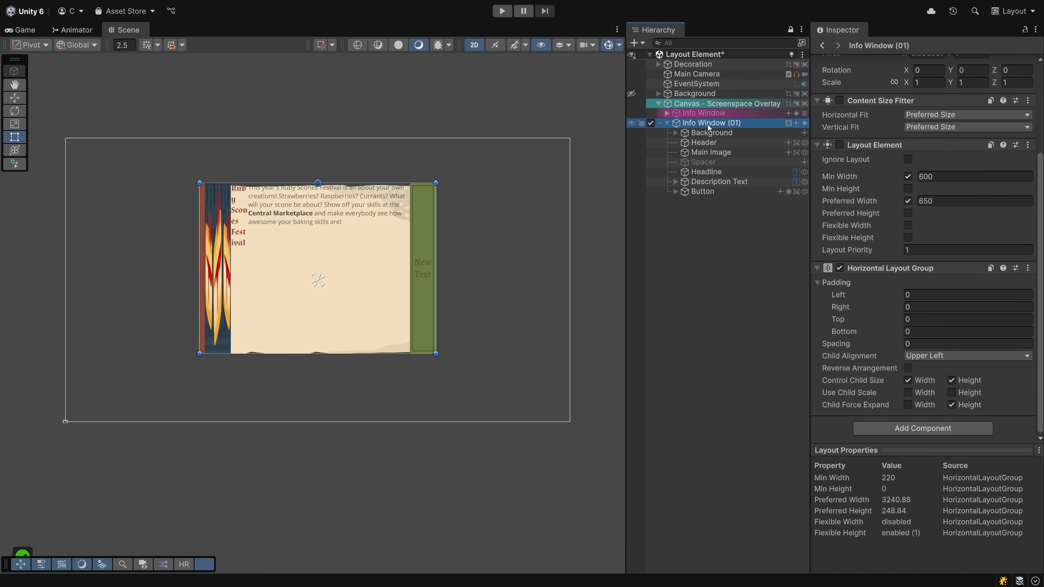
click(706, 172)
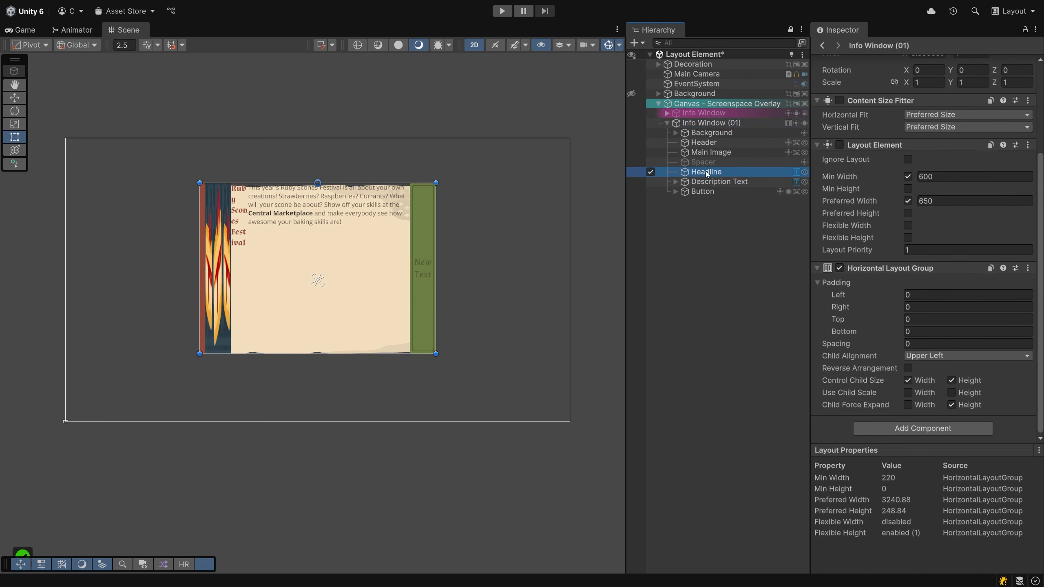
click(712, 183)
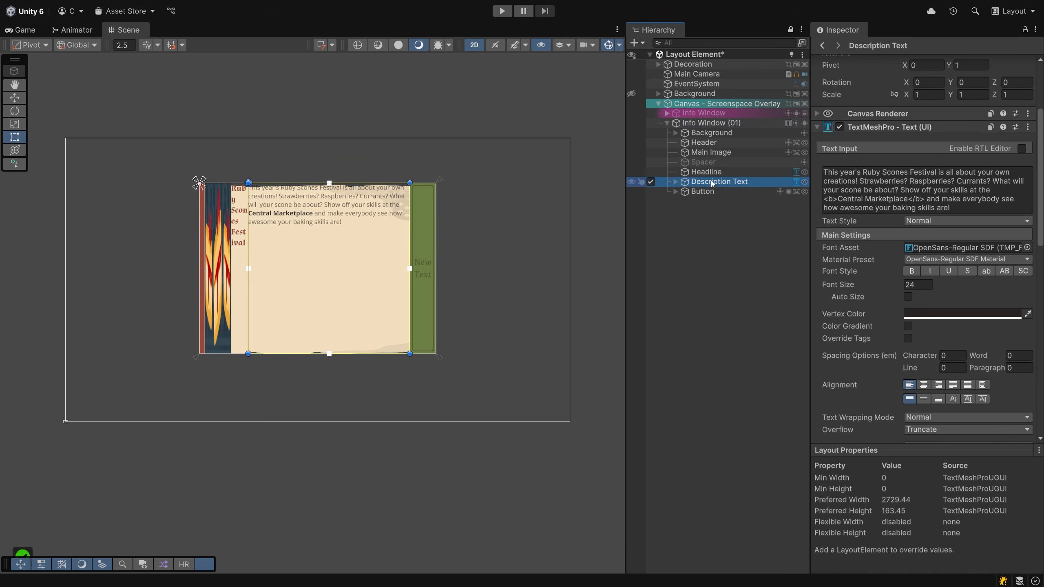
click(711, 175)
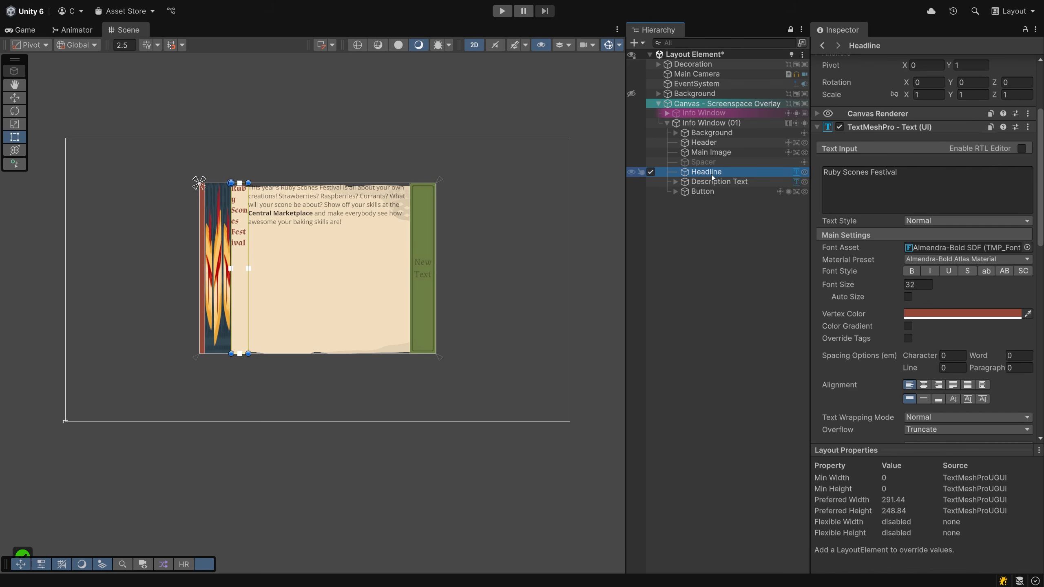
scroll(399, 196, up, 3)
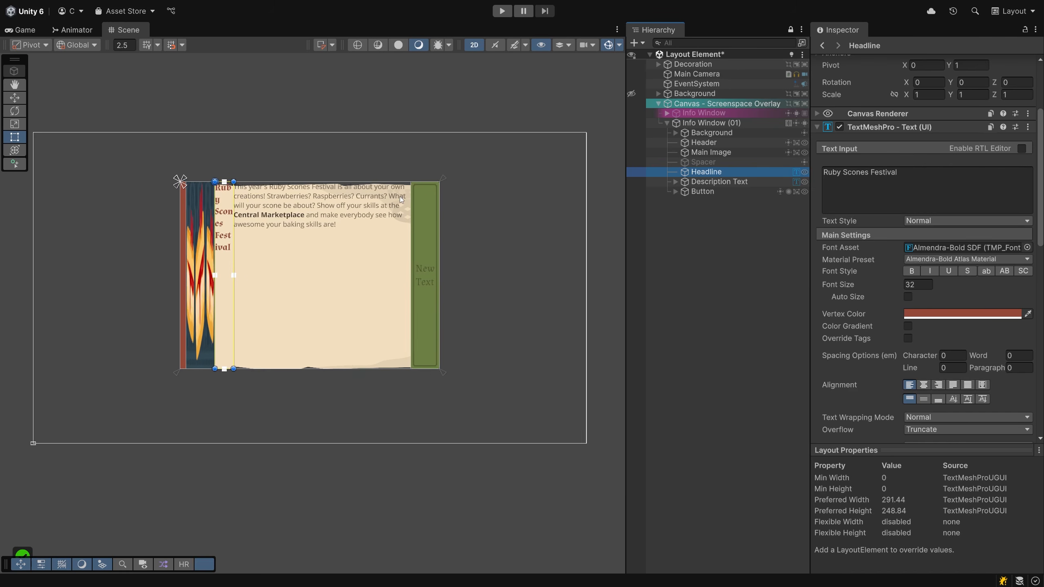
middle_drag(428, 204, 448, 201)
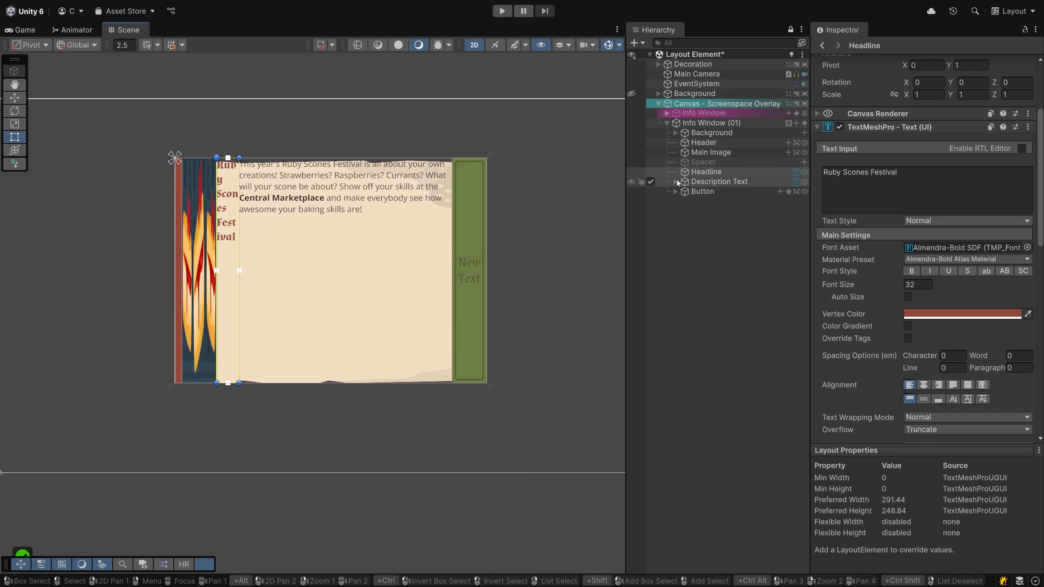
shift+click(711, 183)
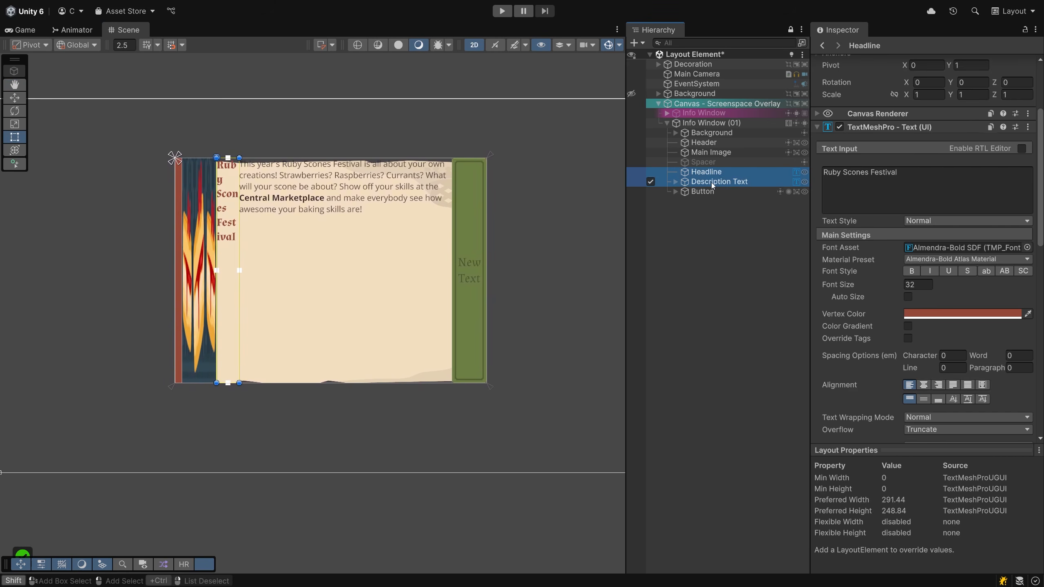
right_click(708, 172)
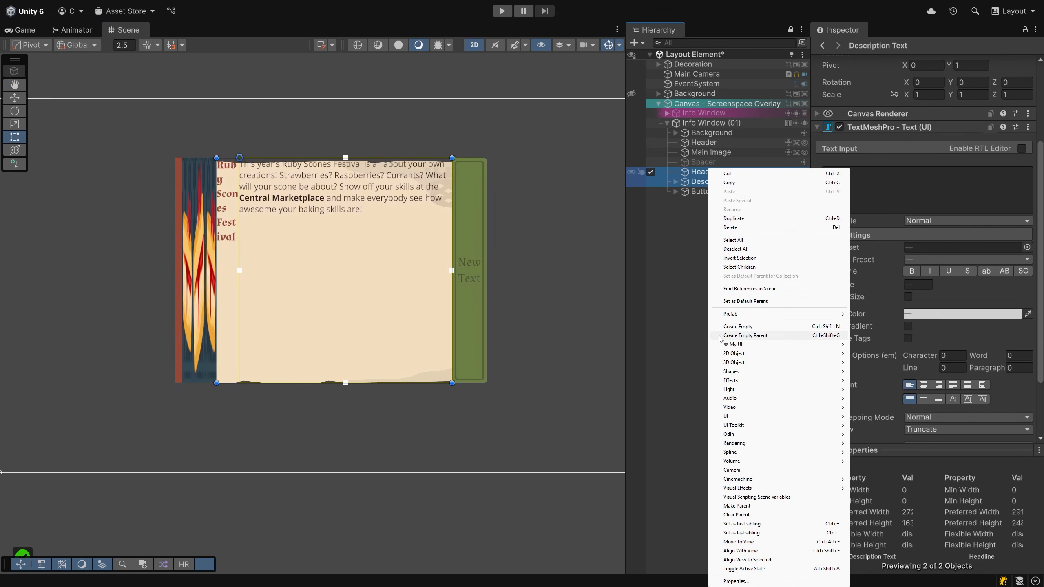
click(778, 336)
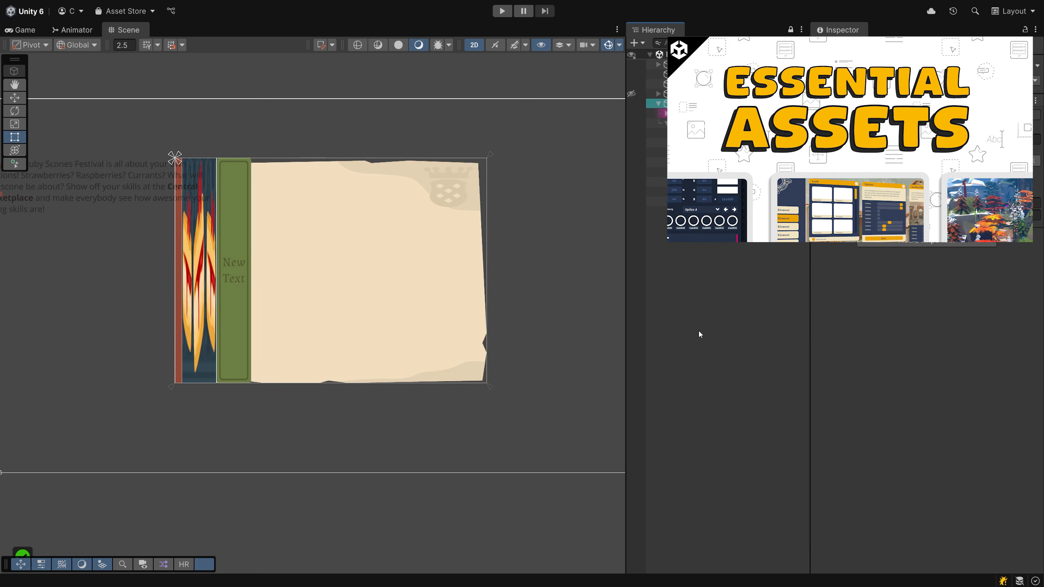
text(Text Boxes)
key(Return)
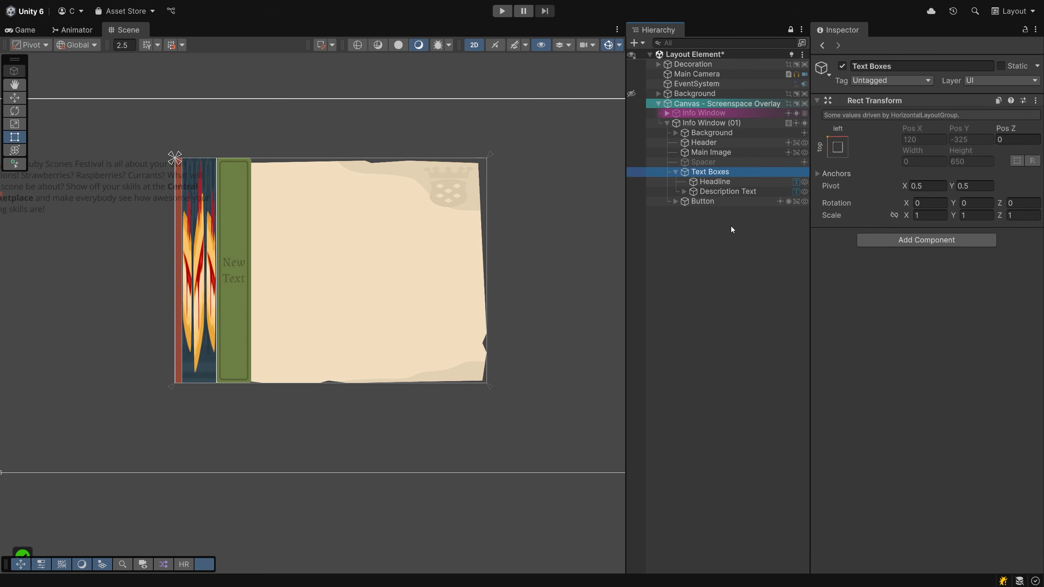
Add a Vertical Layout Group component to the Text Boxes object
scroll(551, 238, down, 1)
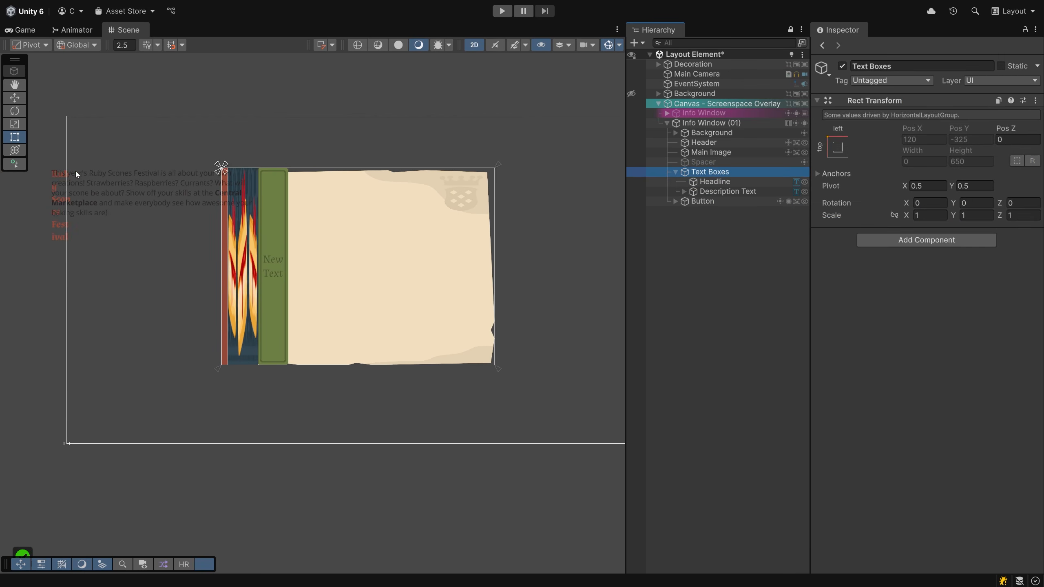
click(727, 182)
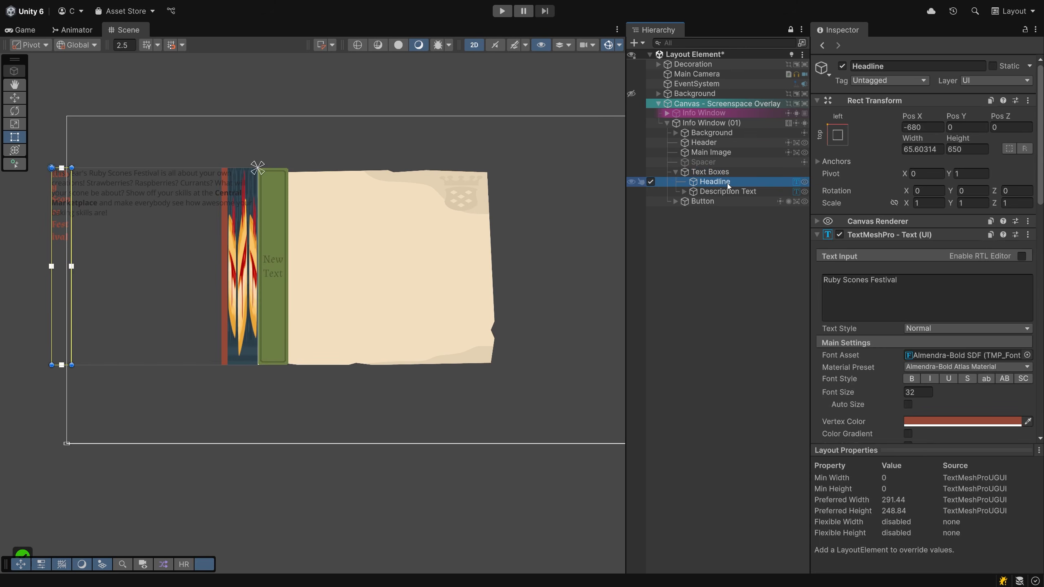
click(726, 191)
click(717, 171)
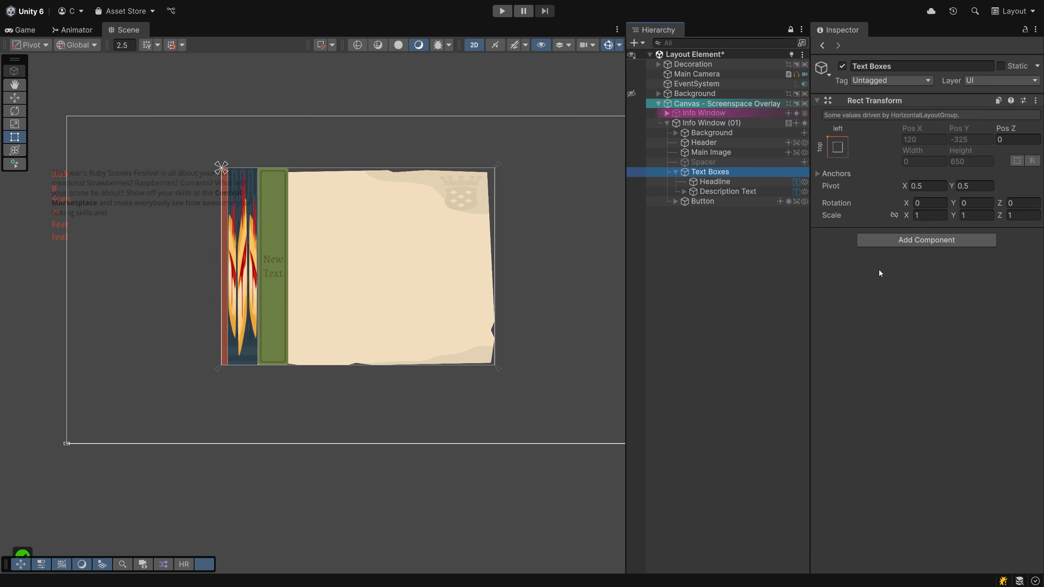
click(895, 240)
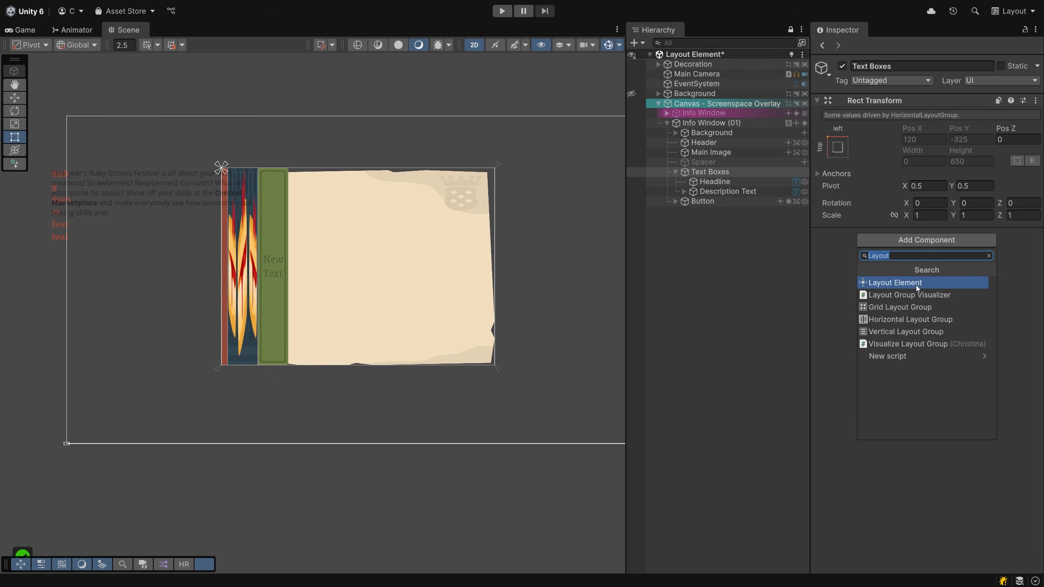
click(921, 332)
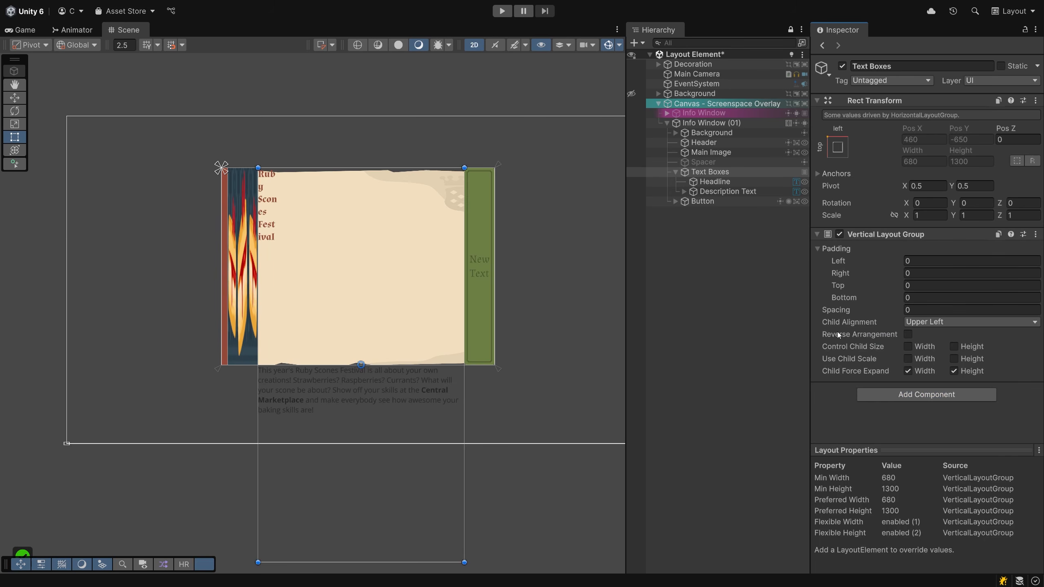
In the Text Boxes' Vertical Layout Group, enable Control Child Size Width and Height and disable Child Force Expand Height
click(908, 348)
click(953, 347)
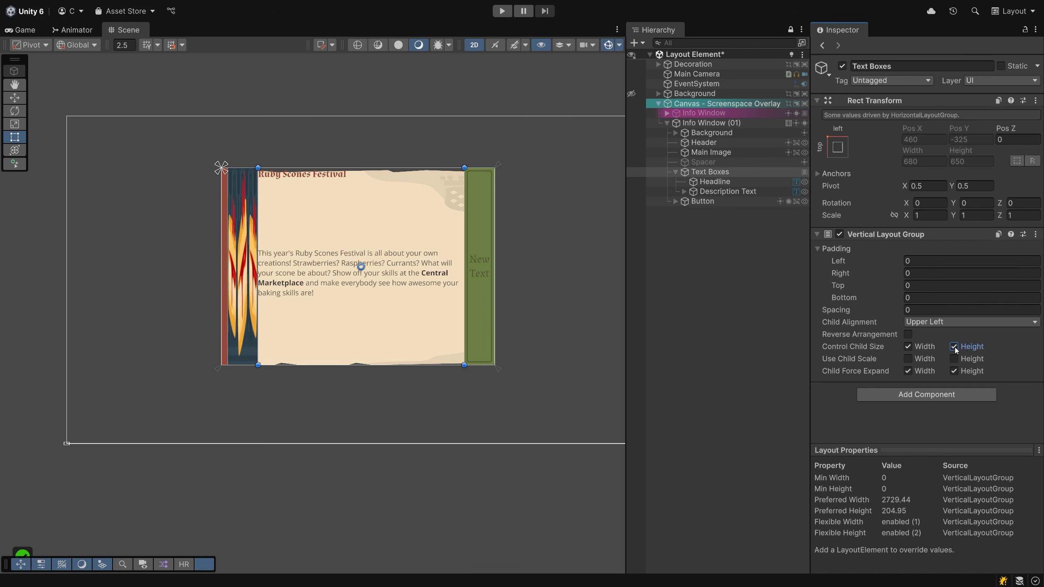
click(953, 372)
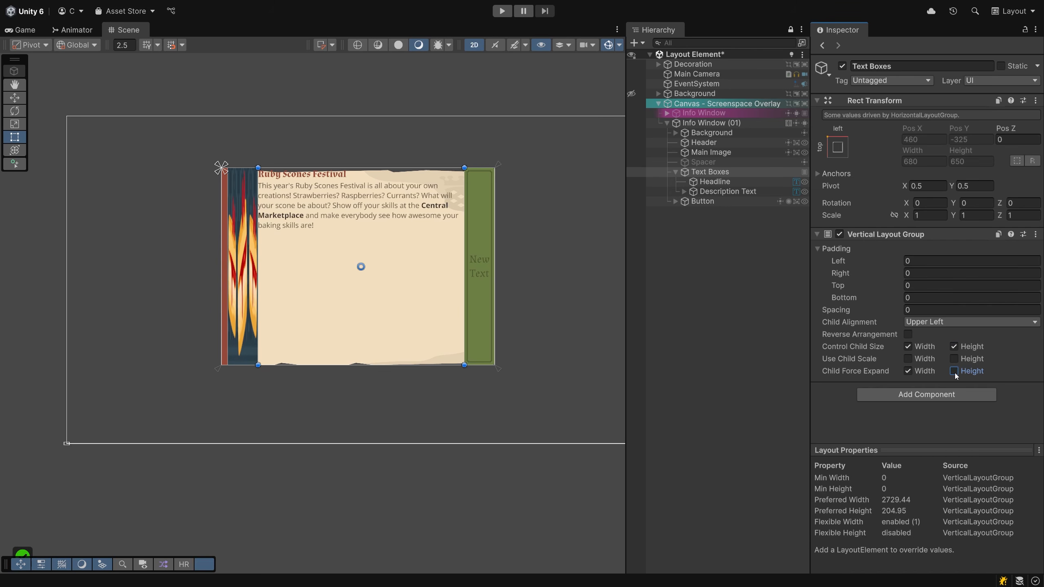
Lengthen the Description Text by appending four copies of its own paragraph on new lines
click(736, 190)
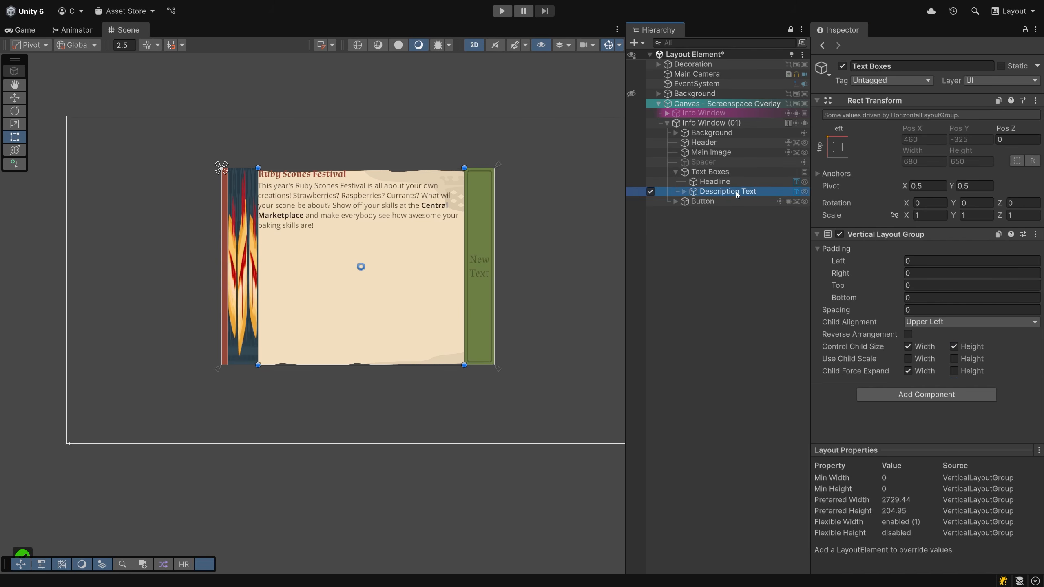
click(967, 331)
key(ctrl+c)
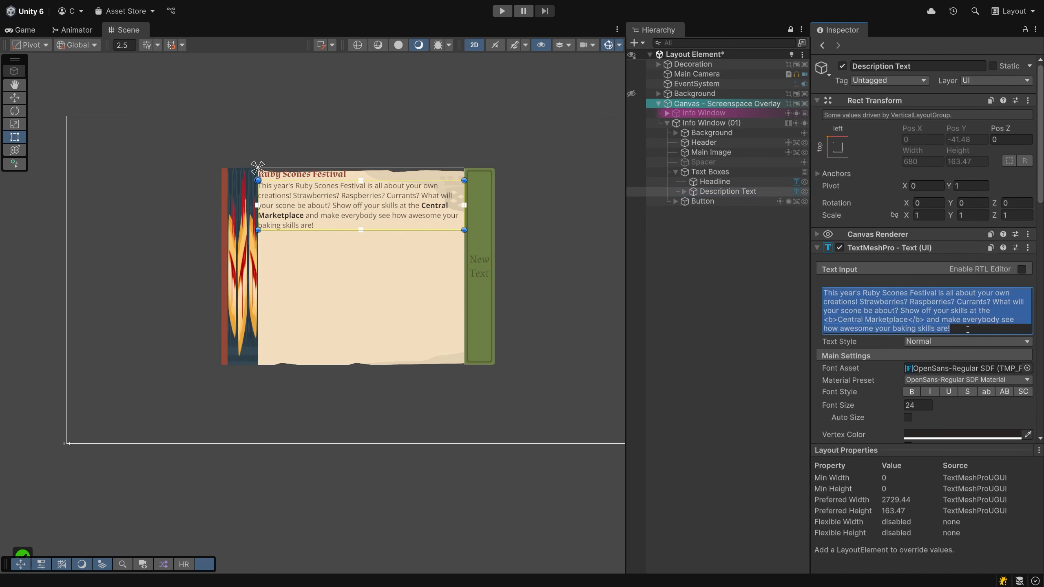
click(968, 329)
key(Return)
key(ctrl+v)
key(Return)
key(Return)
key(ctrl+v)
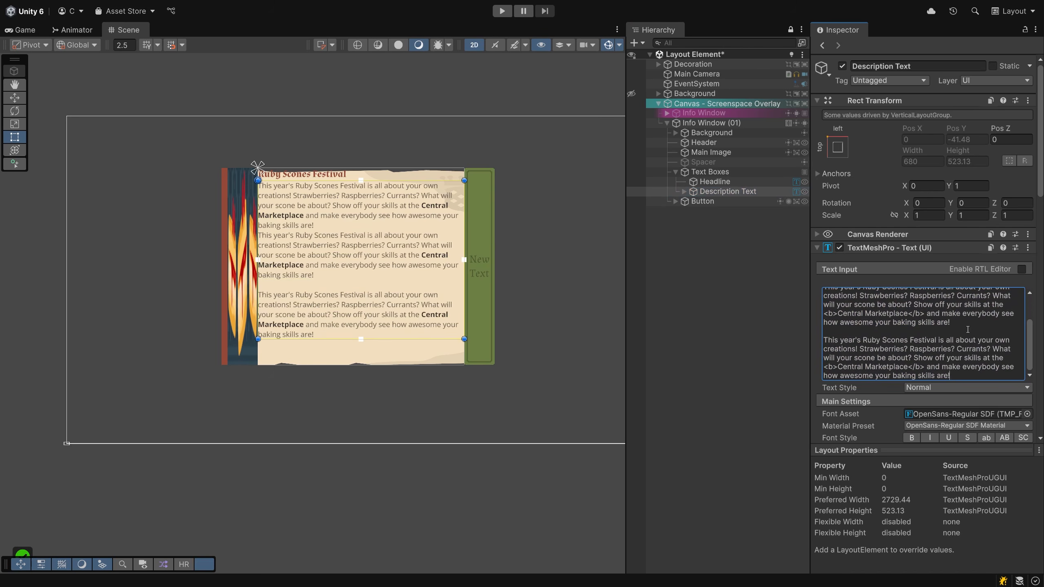
key(Return)
key(Return)
key(ctrl+v)
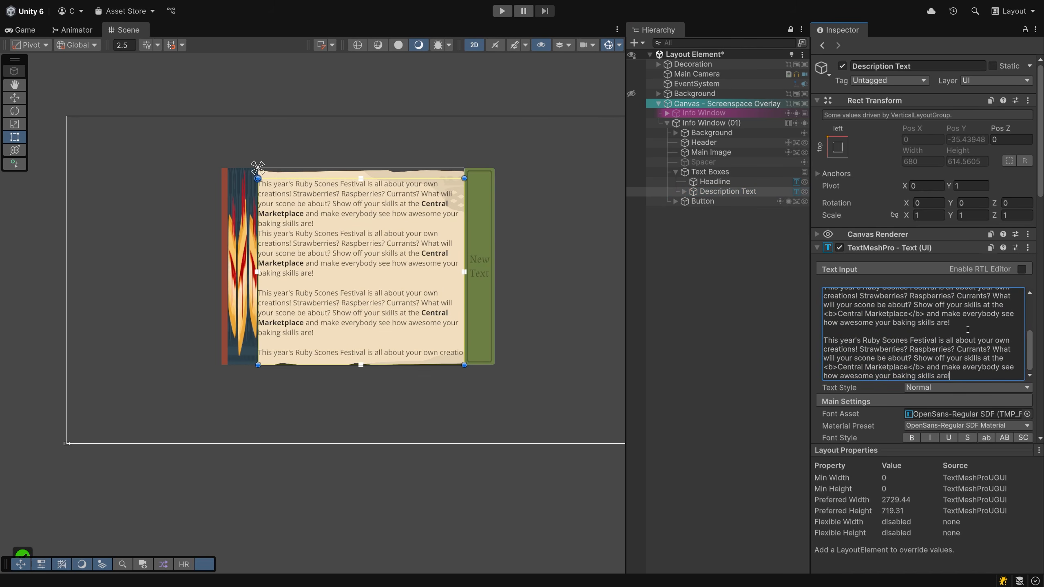
key(Return)
key(Return)
key(ctrl+v)
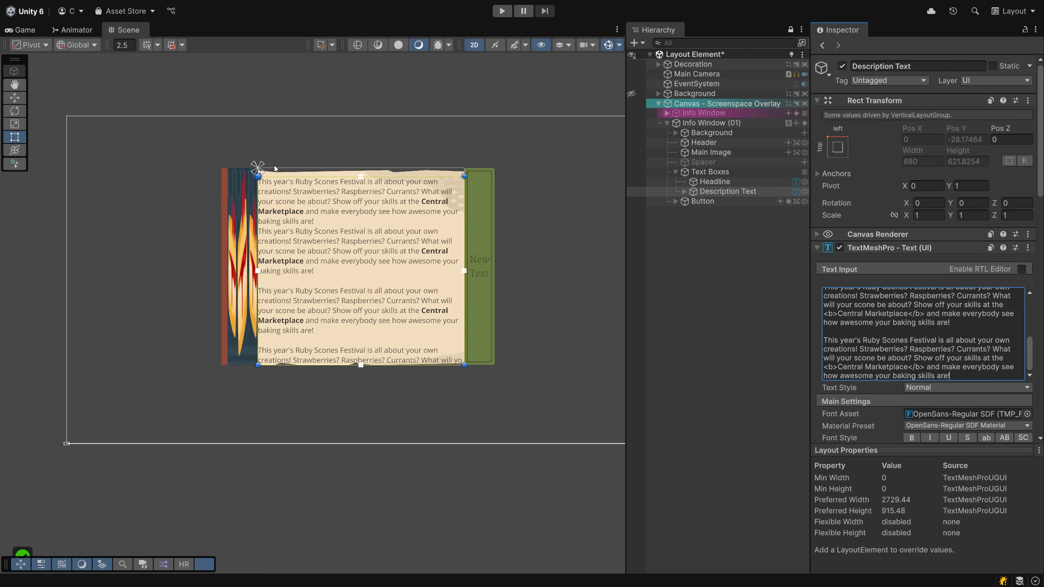
Add a Layout Element component to the Headline object
click(648, 183)
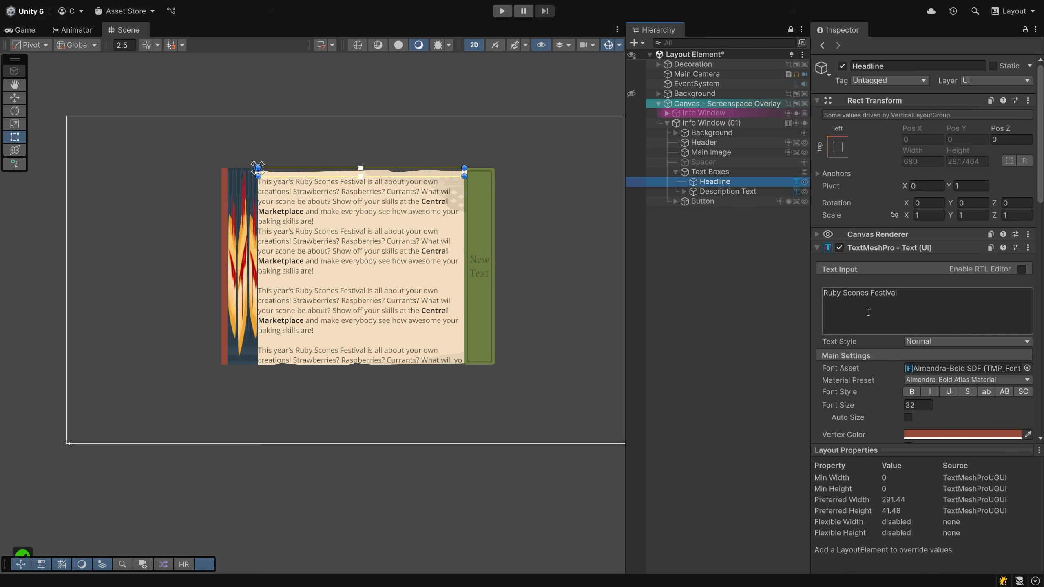
scroll(869, 310, down, 8)
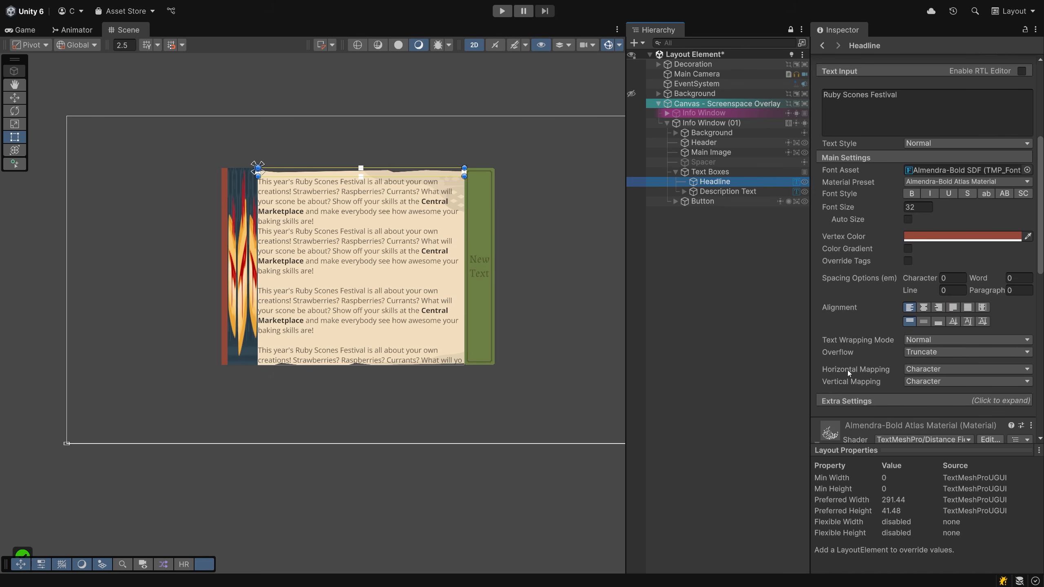
scroll(851, 368, down, 5)
scroll(864, 331, up, 13)
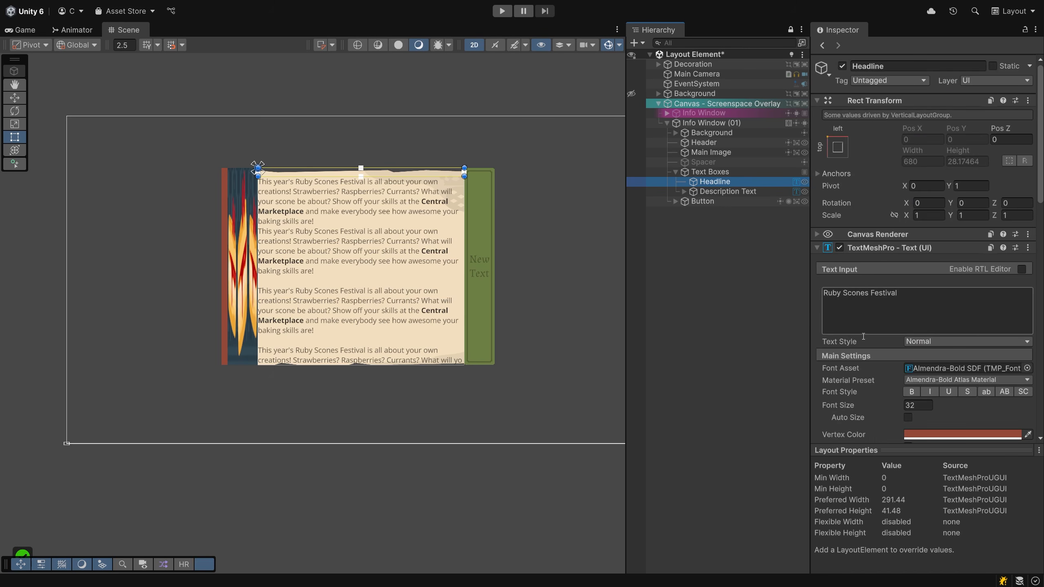
scroll(864, 371, down, 20)
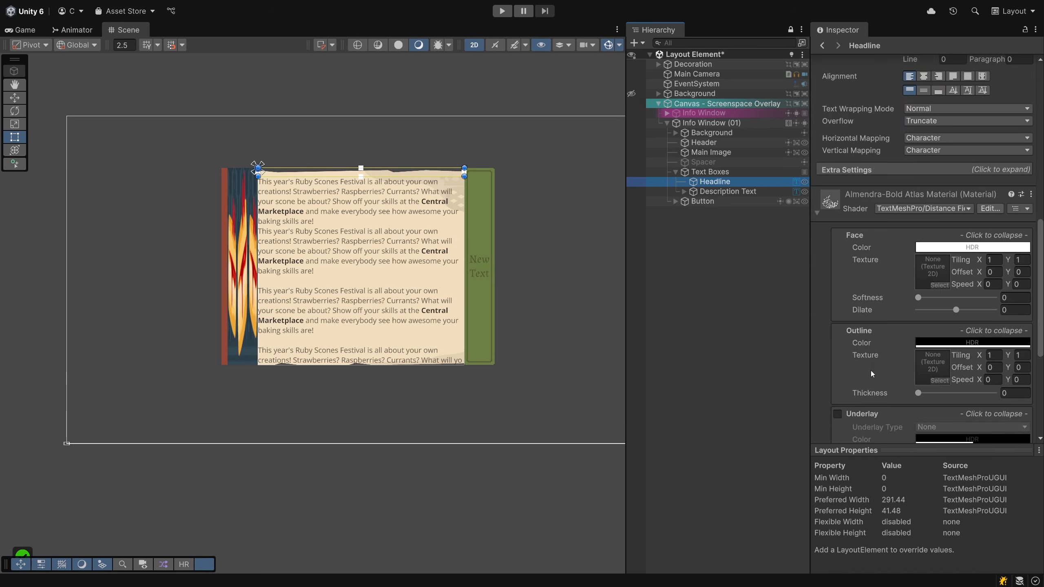
click(905, 431)
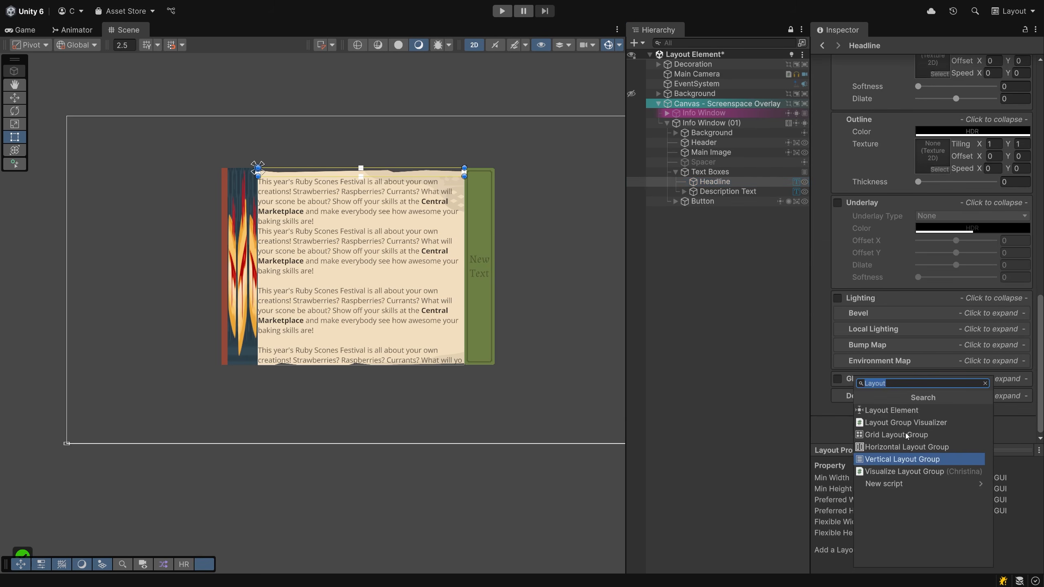
key(Up)
key(Up)
key(Up)
key(Up)
key(Return)
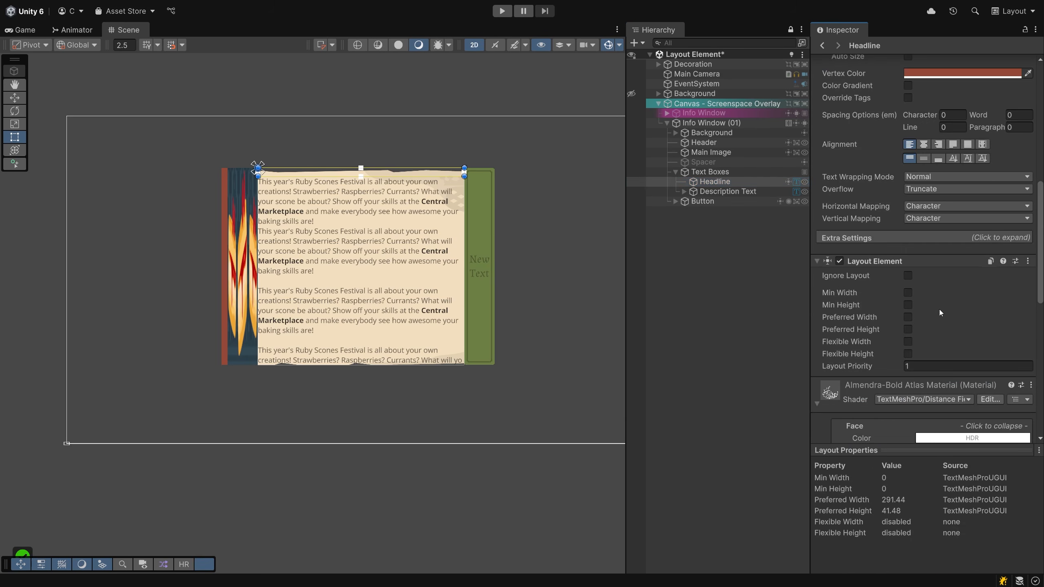
Enable Preferred Height and Min Height in the Headline's Layout Element and set both to 42
click(907, 330)
click(958, 330)
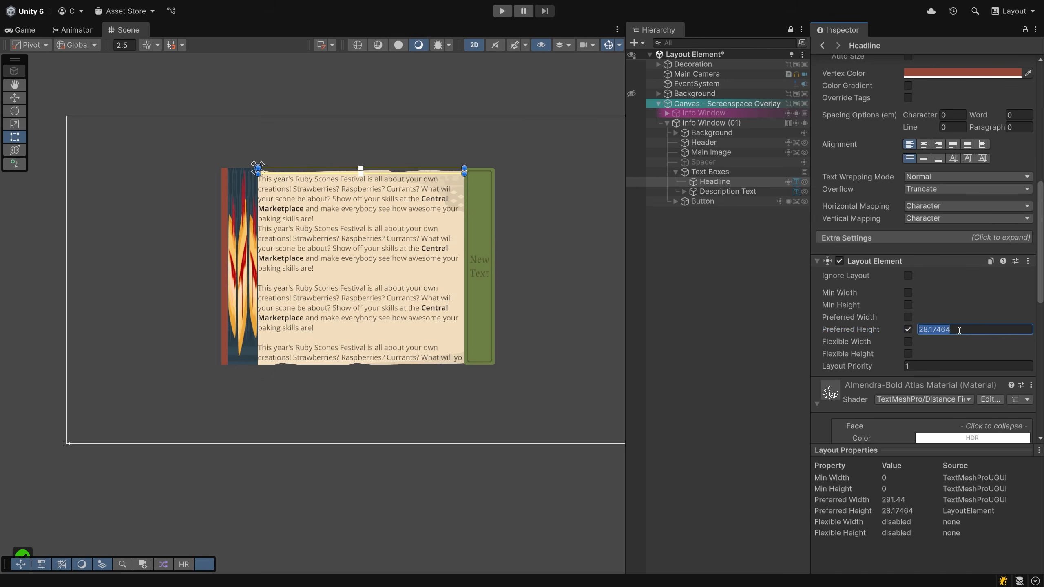
text(42)
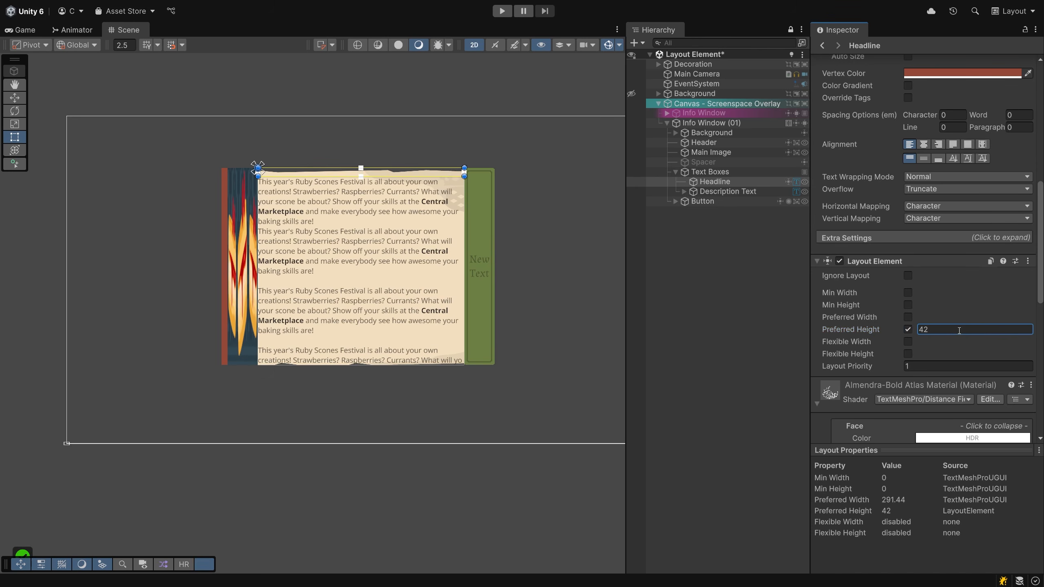
click(907, 305)
text(42)
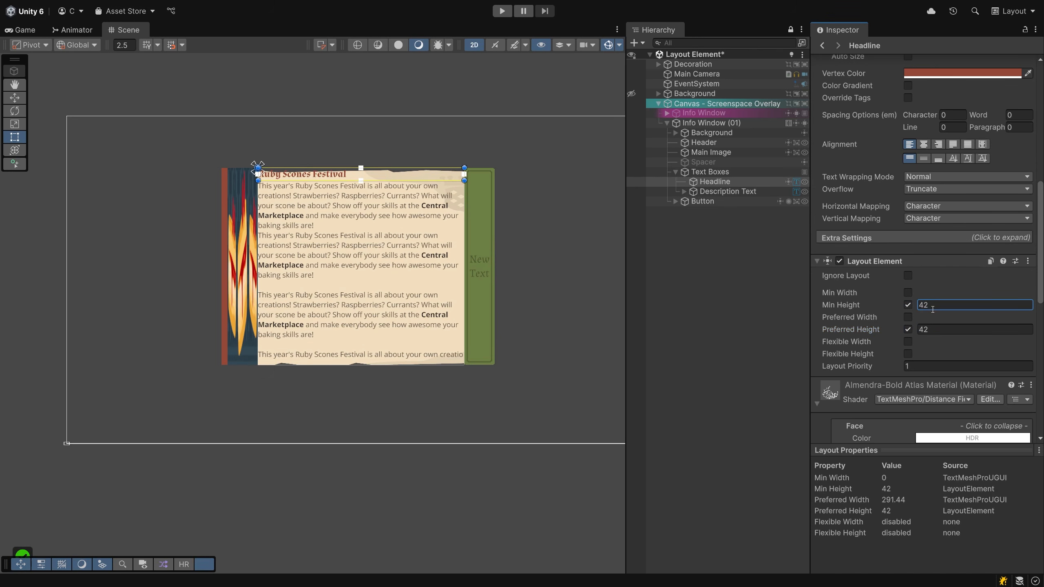
Widen Info Window (01) in the scene and enable its Content Size Fitter
click(711, 123)
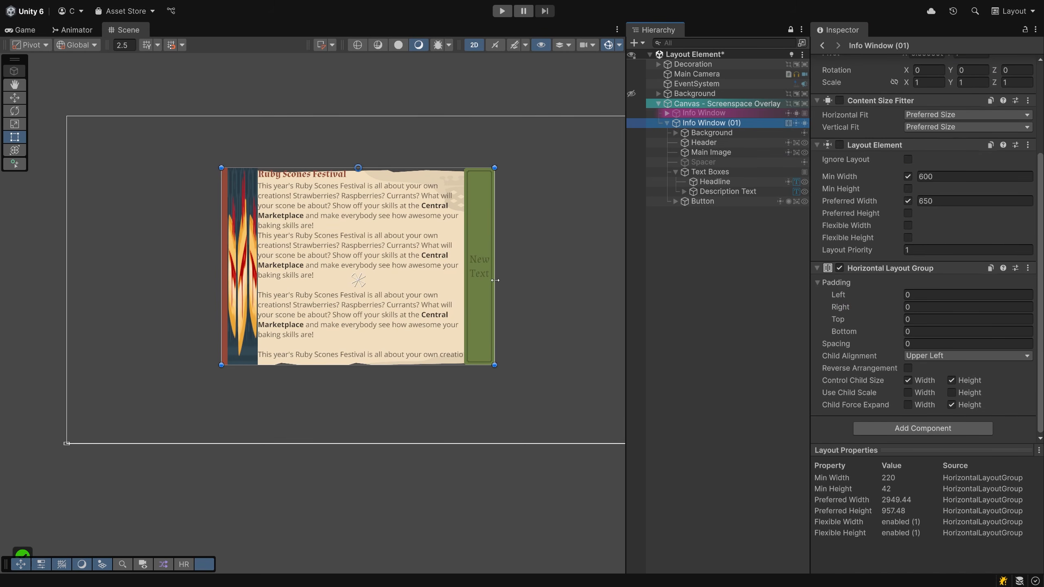
drag(494, 280, 526, 284)
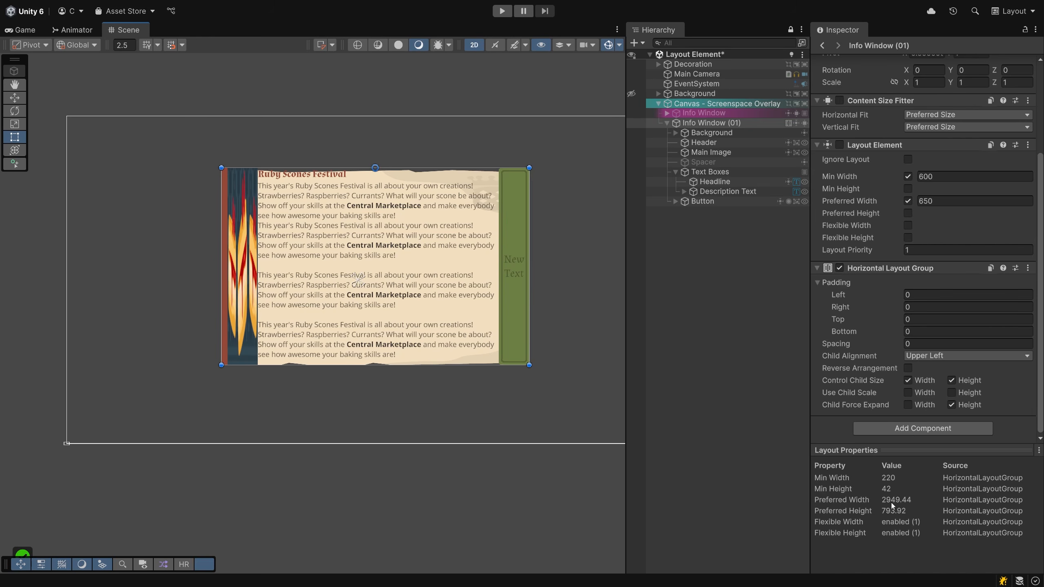
click(839, 100)
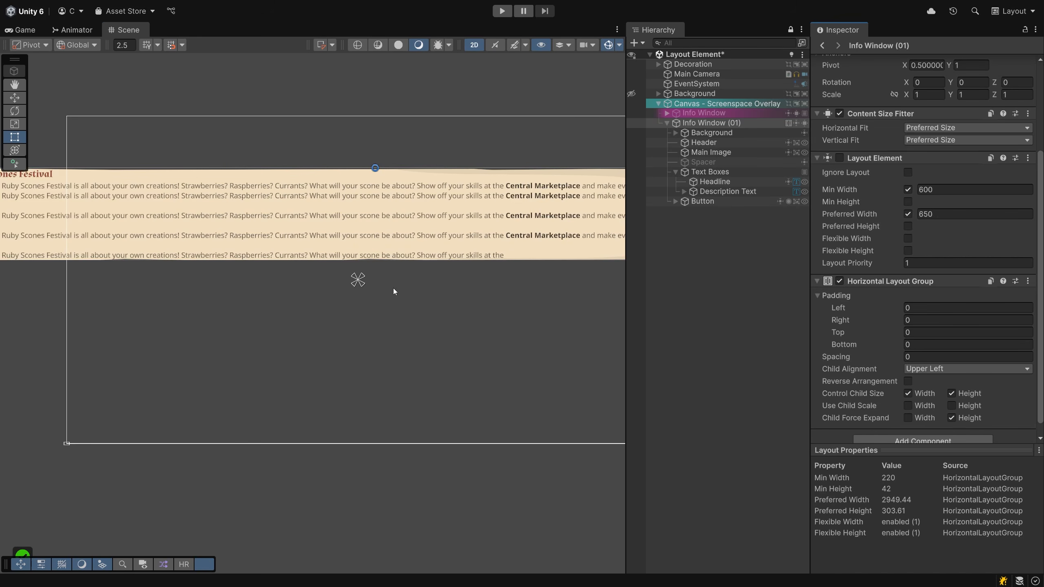
scroll(390, 286, down, 2)
scroll(384, 280, down, 3)
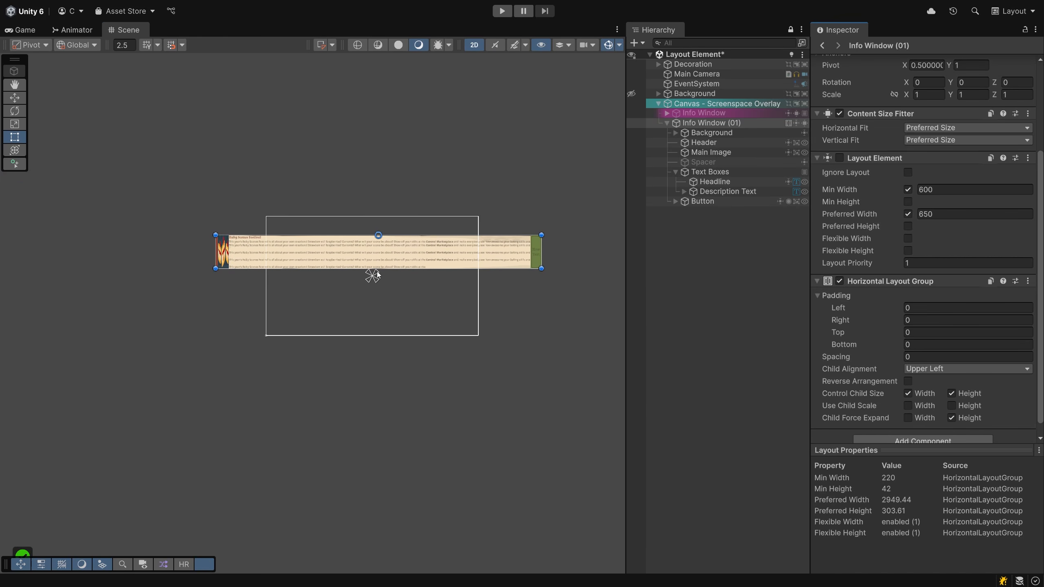
Add a Layout Element component to the Text Boxes object
click(747, 172)
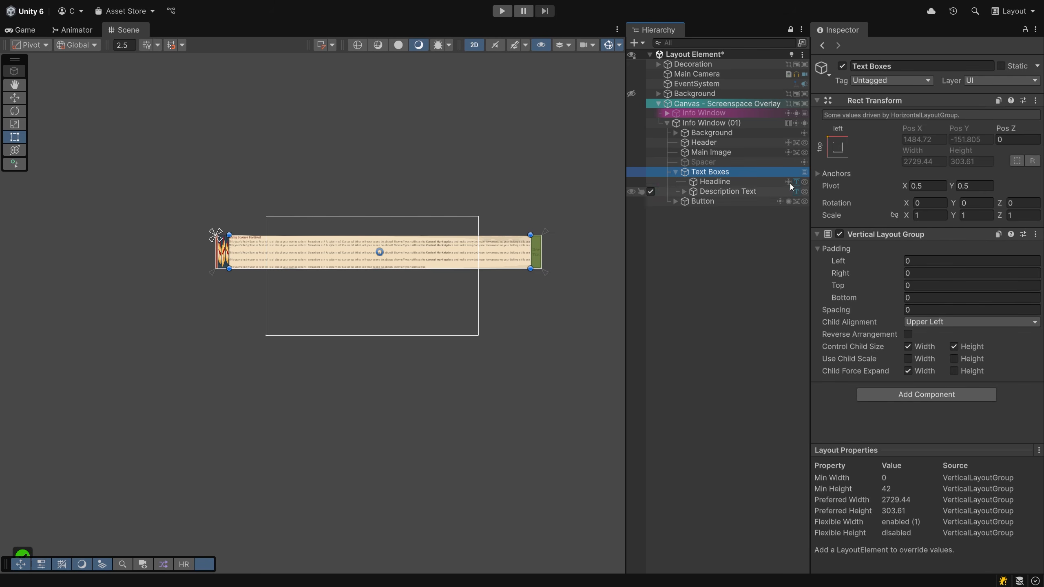
click(721, 124)
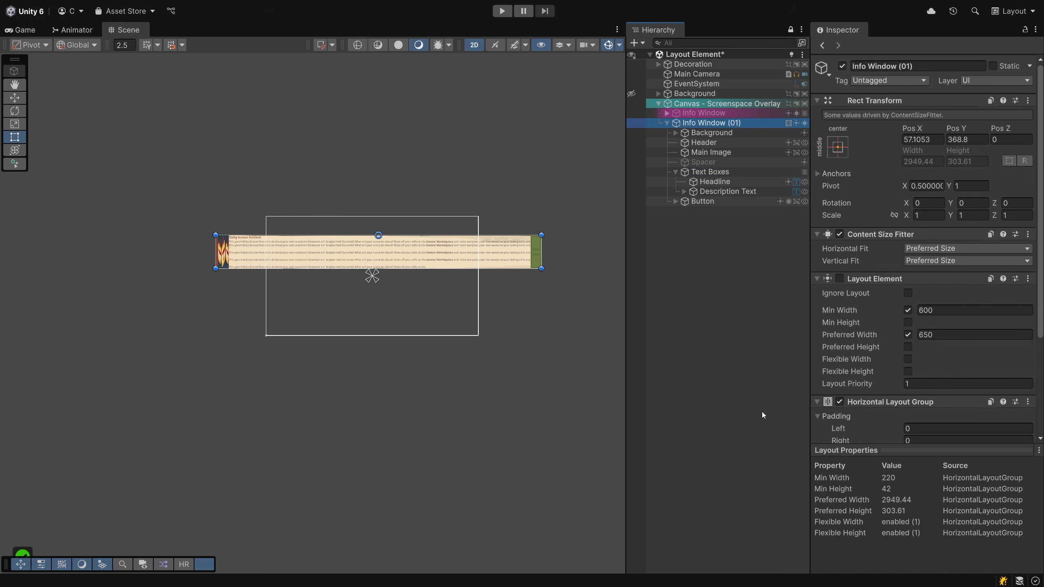
click(731, 174)
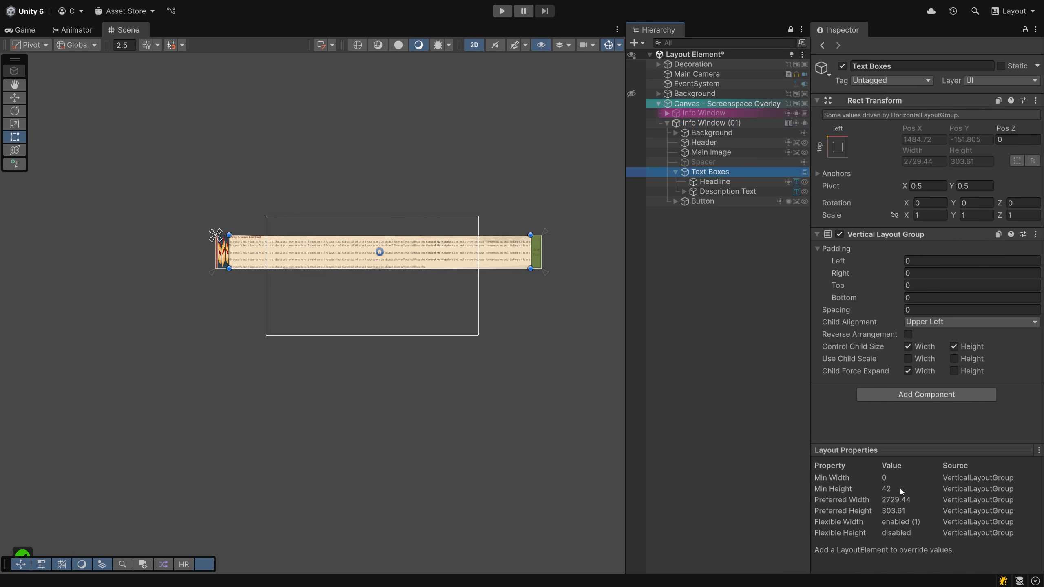
click(898, 393)
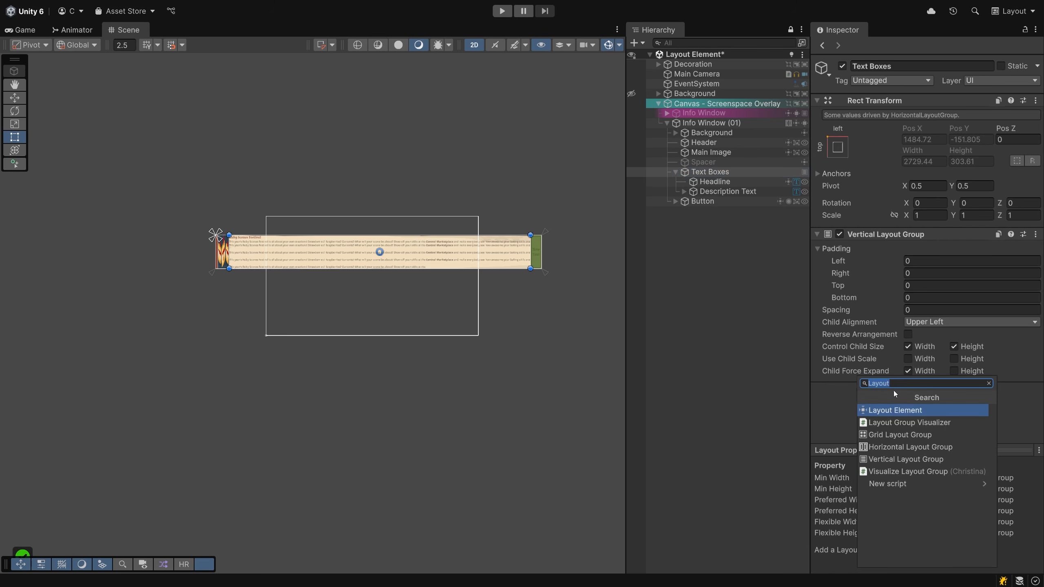
click(886, 411)
scroll(885, 409, down, 4)
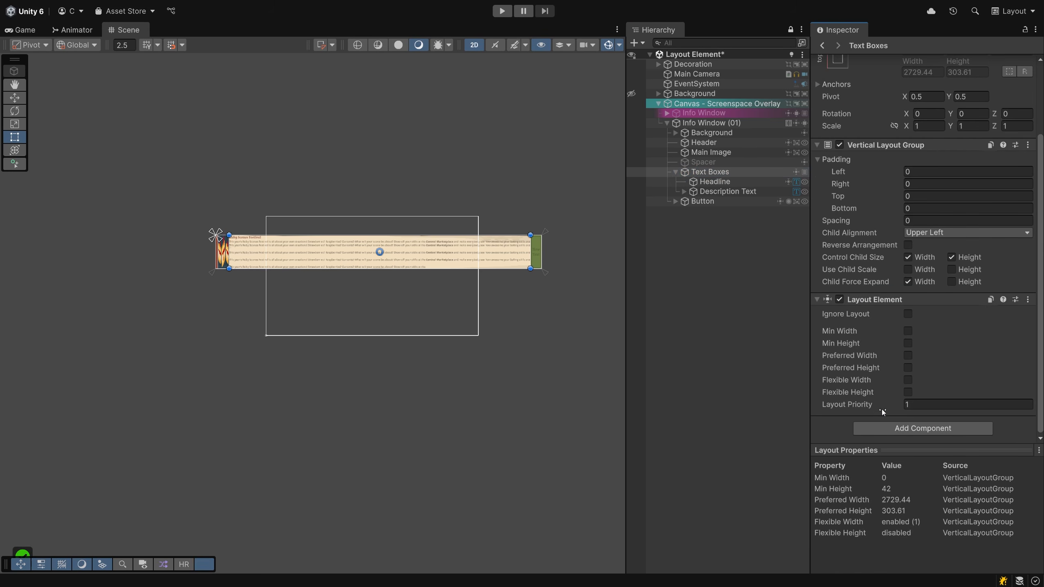
In the Text Boxes' Layout Element, enable Min Width and Preferred Width and set them to 600 and 650
click(907, 355)
click(907, 331)
click(946, 331)
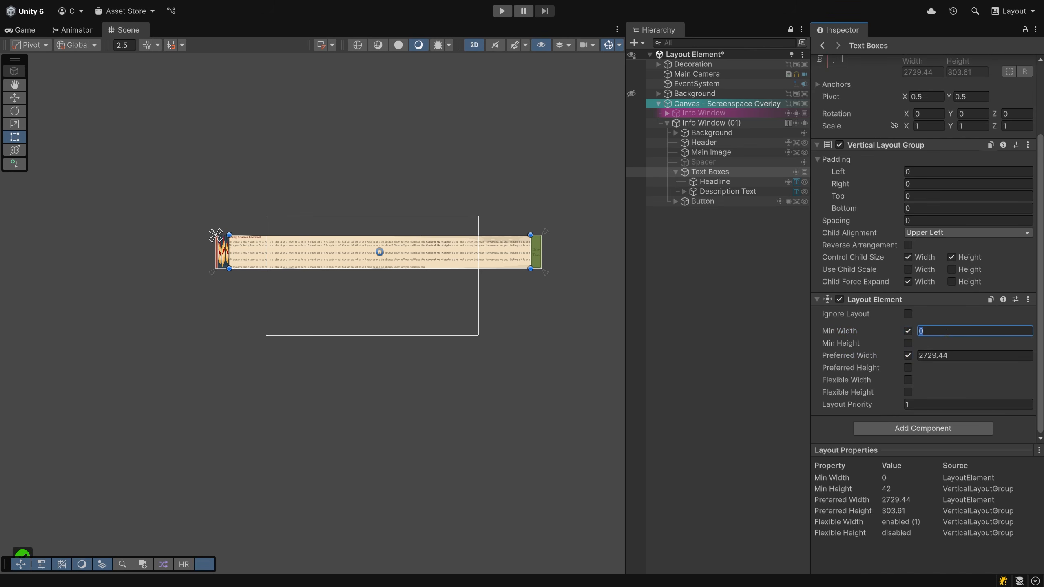
text(650)
key(Tab)
key(Tab)
key(Tab)
text(650)
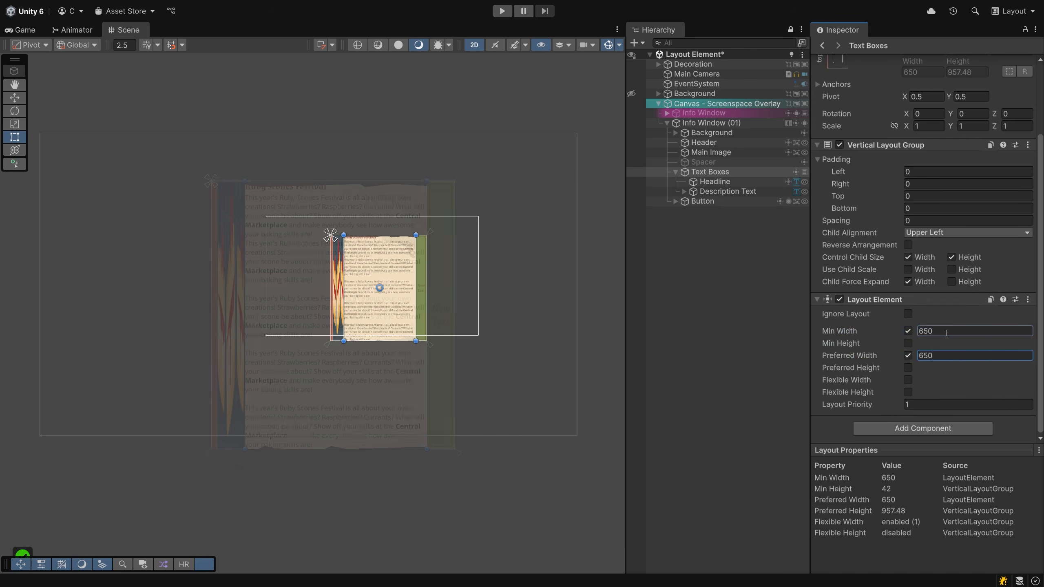
click(946, 331)
text(600)
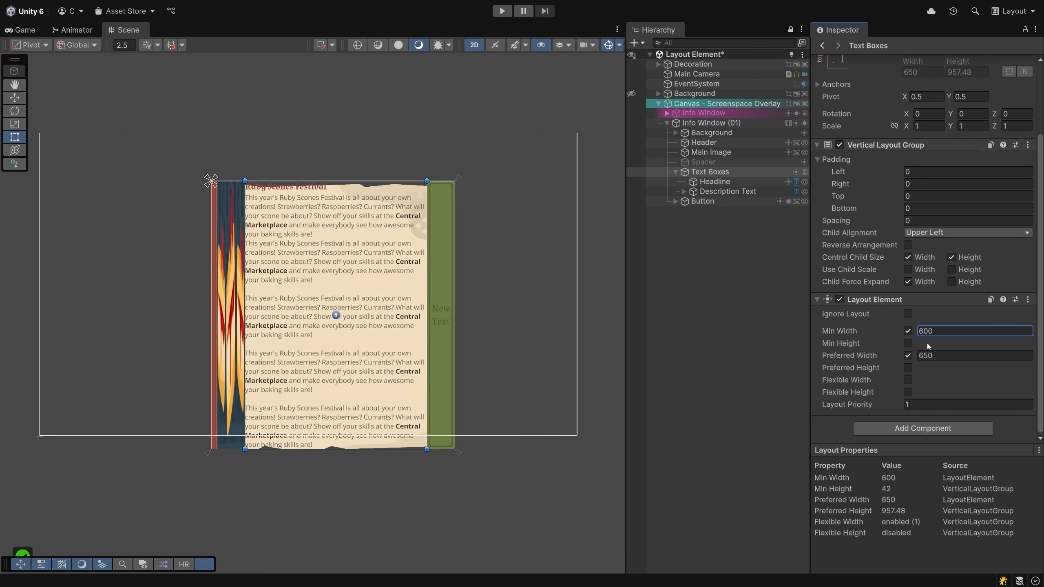
Copy the second paragraph of the Description Text and paste it below itself, separated by a blank line
click(732, 193)
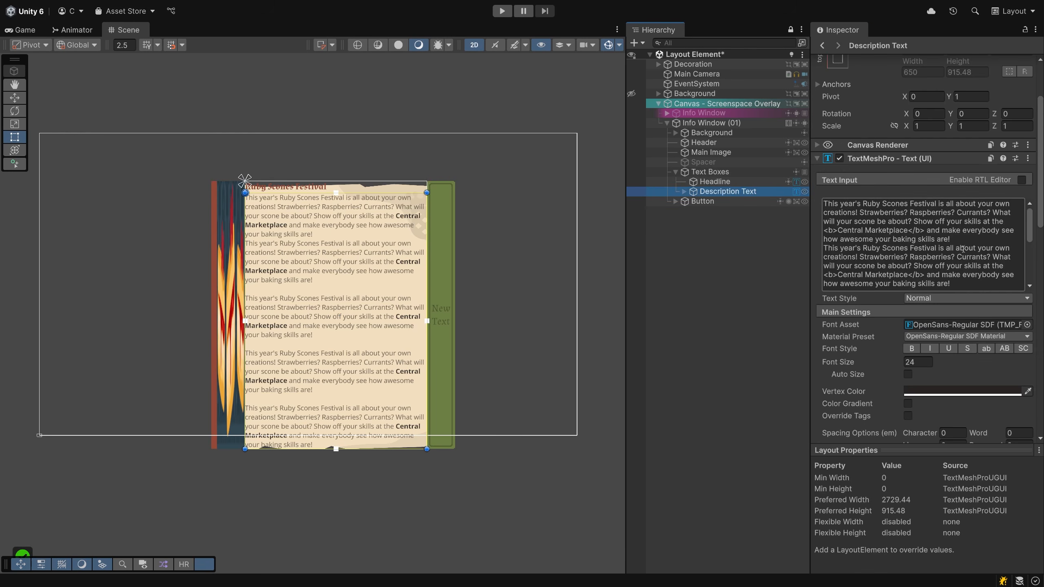
click(957, 283)
click(957, 282)
drag(958, 283, 959, 243)
key(ctrl+c)
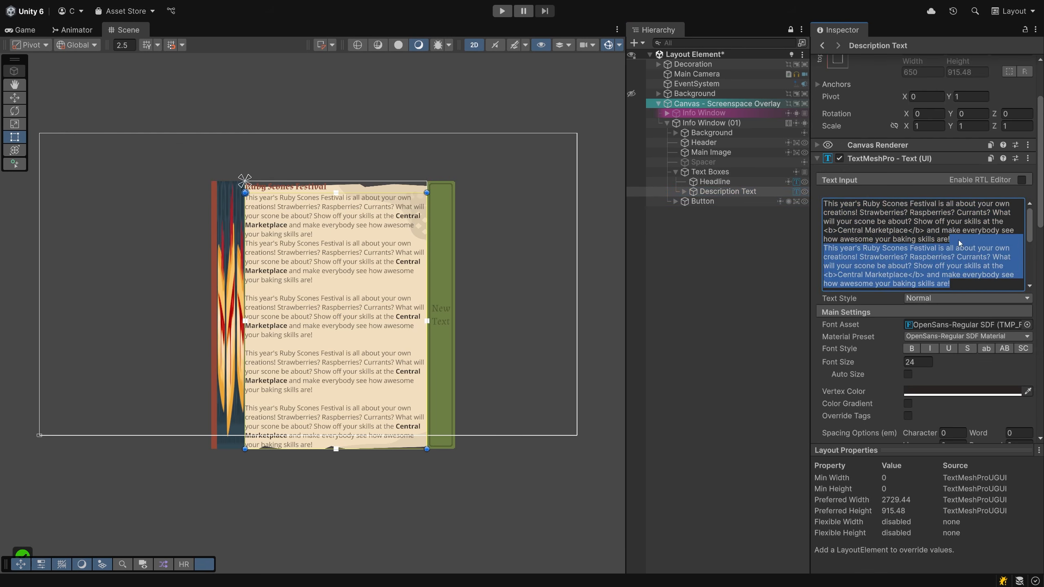
click(962, 288)
key(Return)
key(Return)
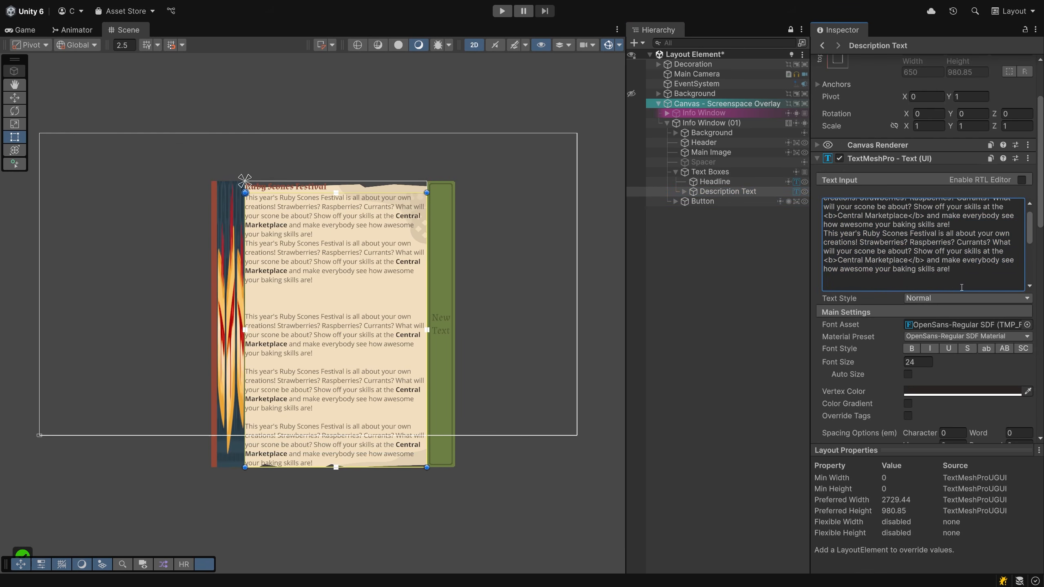
key(ctrl+v)
Replace the entire Description Text with a single copy of the festival paragraph
drag(968, 288, 952, 240)
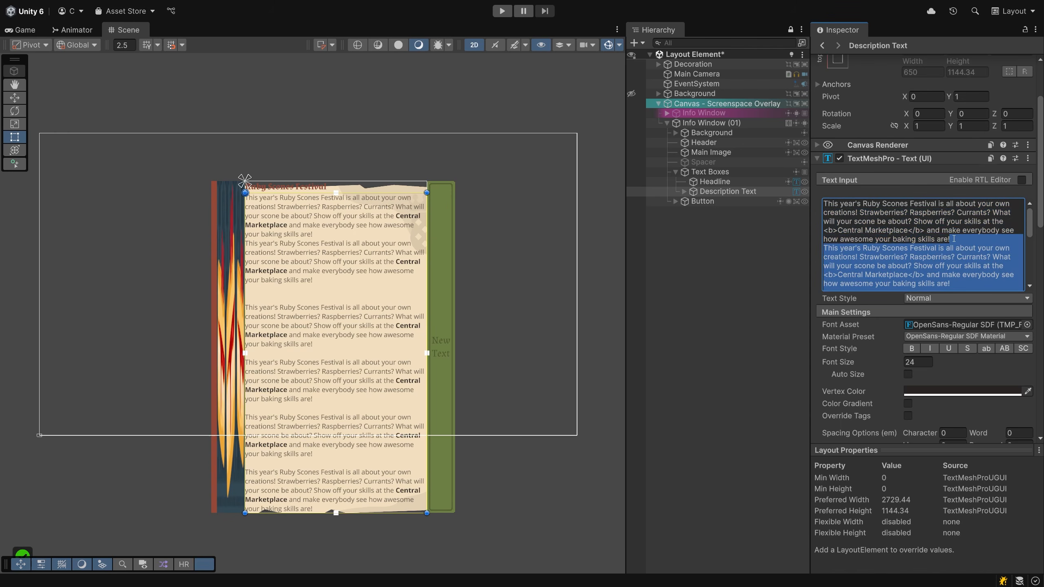
key(BackSpace)
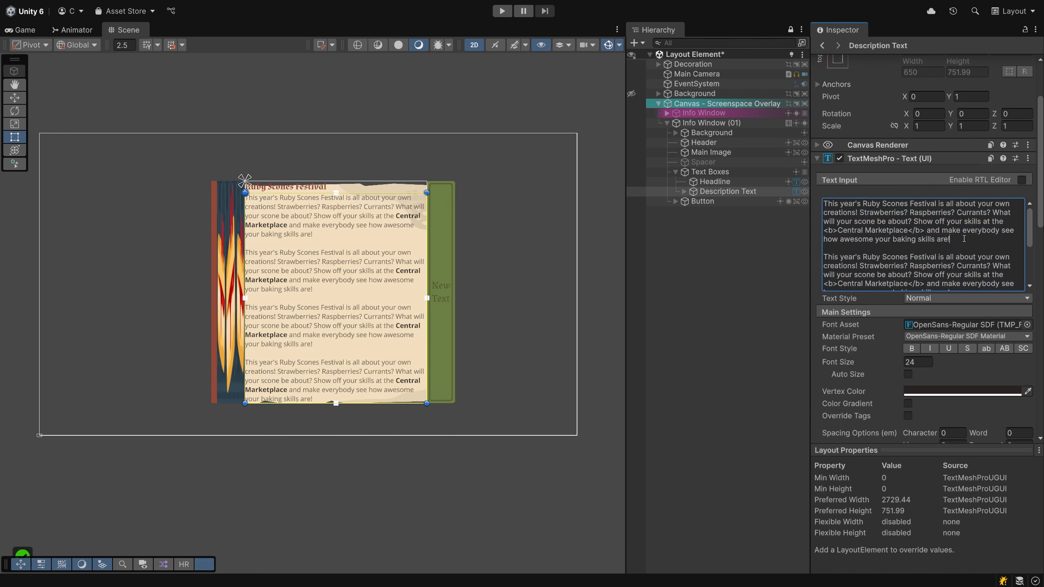
key(ctrl+a)
key(ctrl+v)
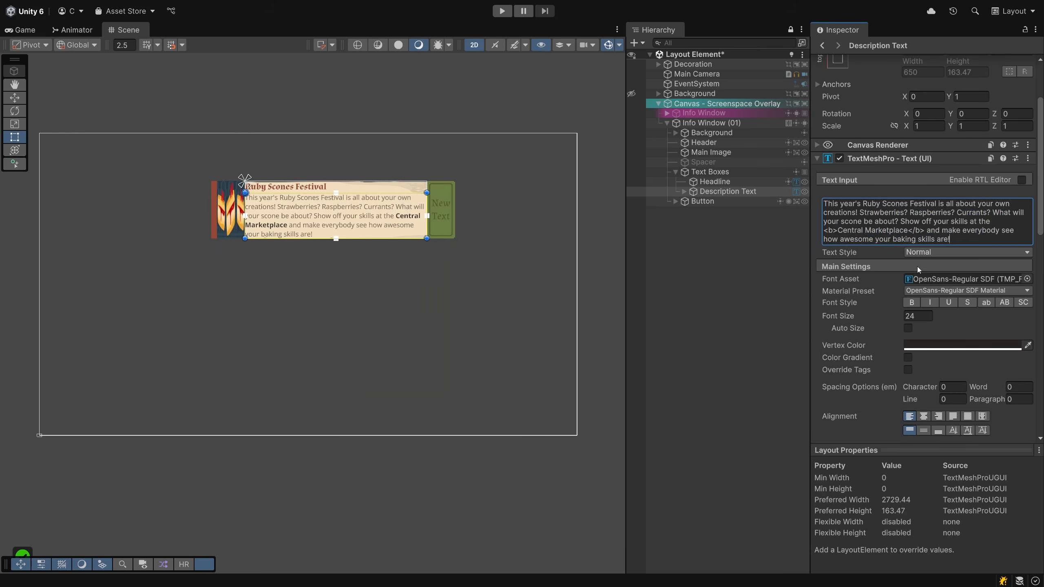
In Info Window (01)'s Horizontal Layout Group, set the padding to Left 50, Right 50, Top 200 and Bottom 50, and the spacing to 20
click(711, 123)
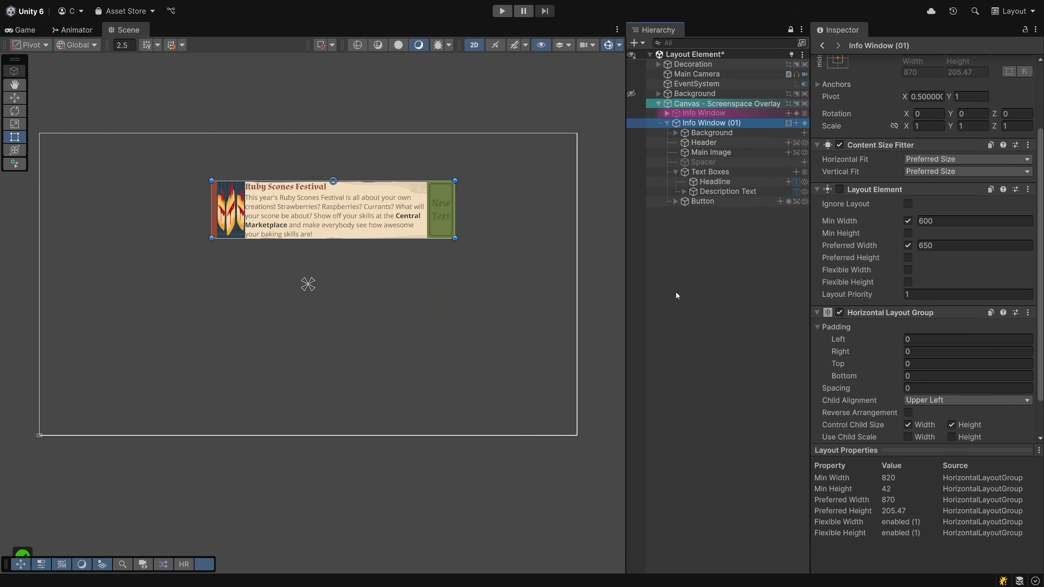
click(925, 338)
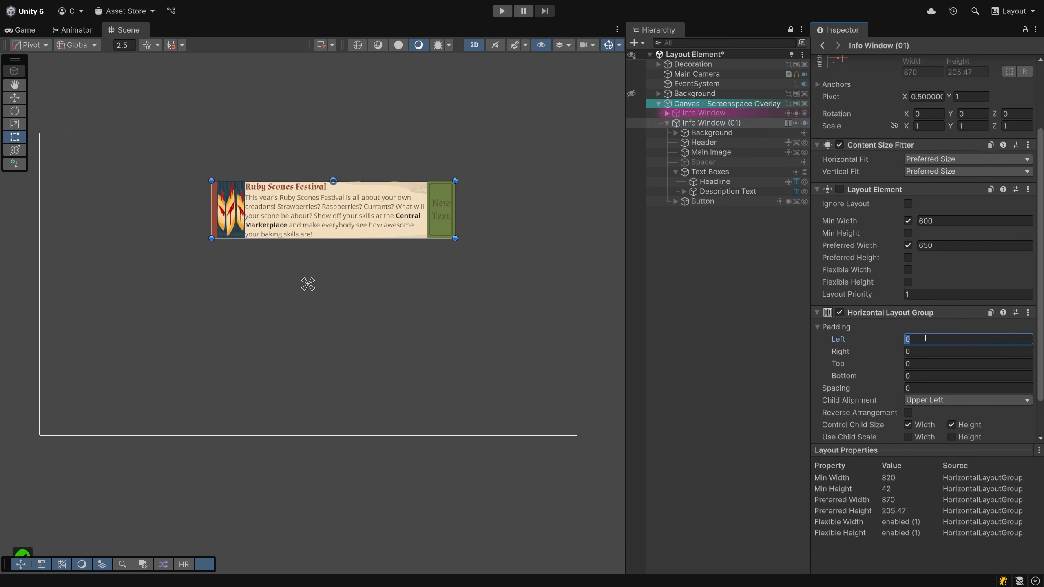
text(25)
key(BackSpace)
key(BackSpace)
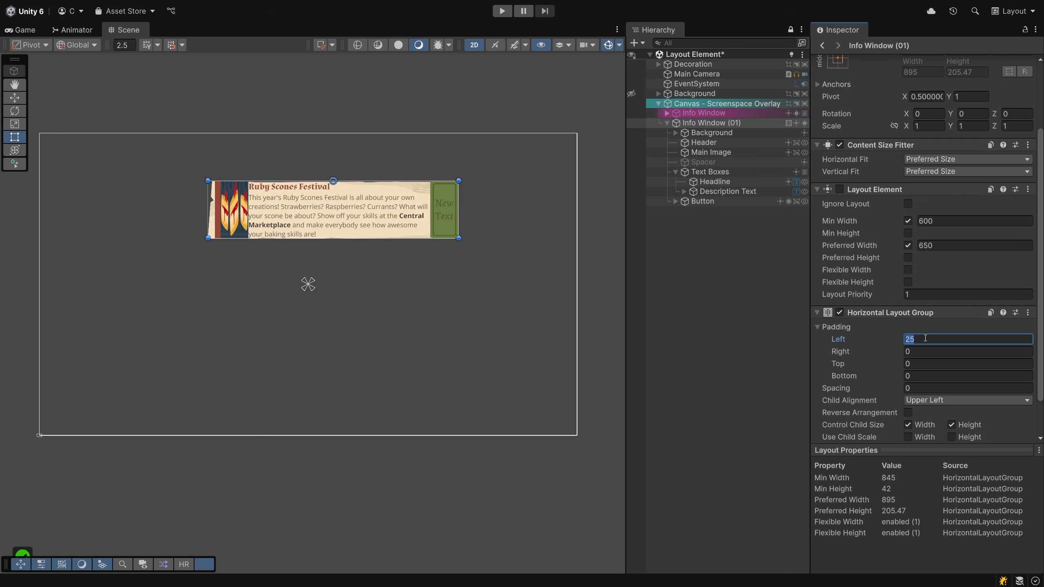
text(50)
key(Tab)
text(50)
key(Tab)
text(200)
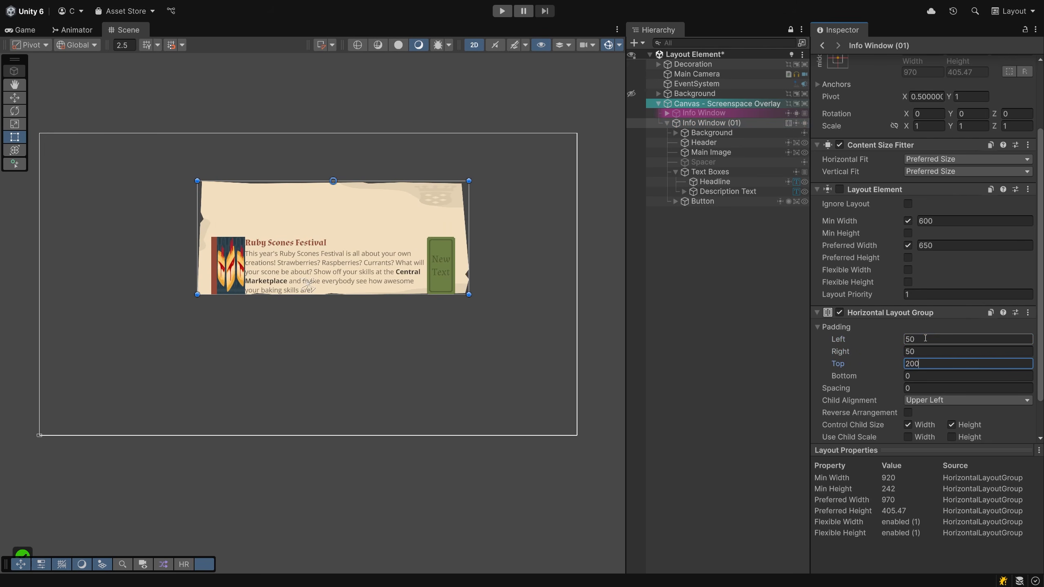
key(Tab)
text(50)
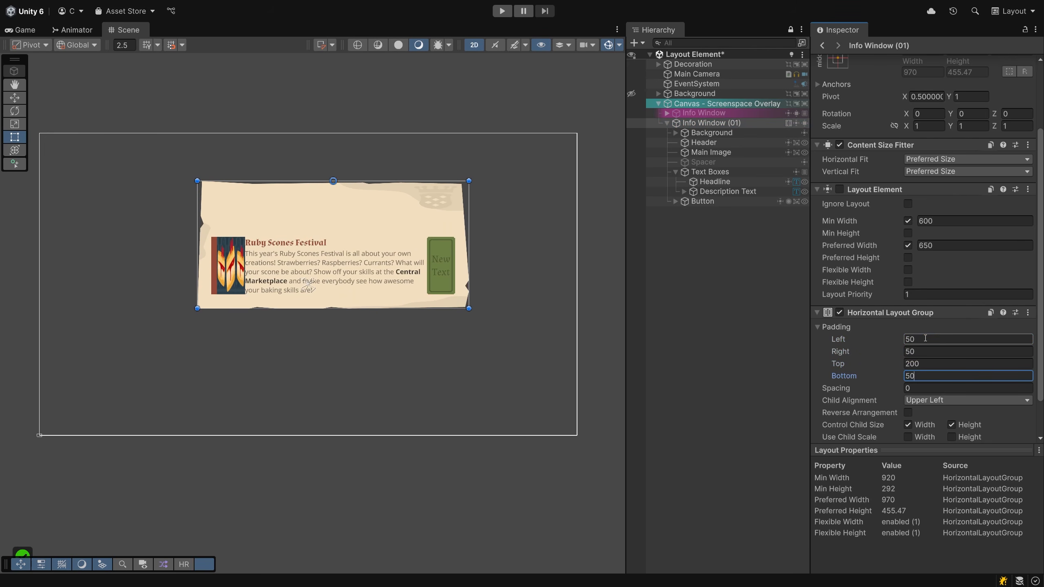
key(Tab)
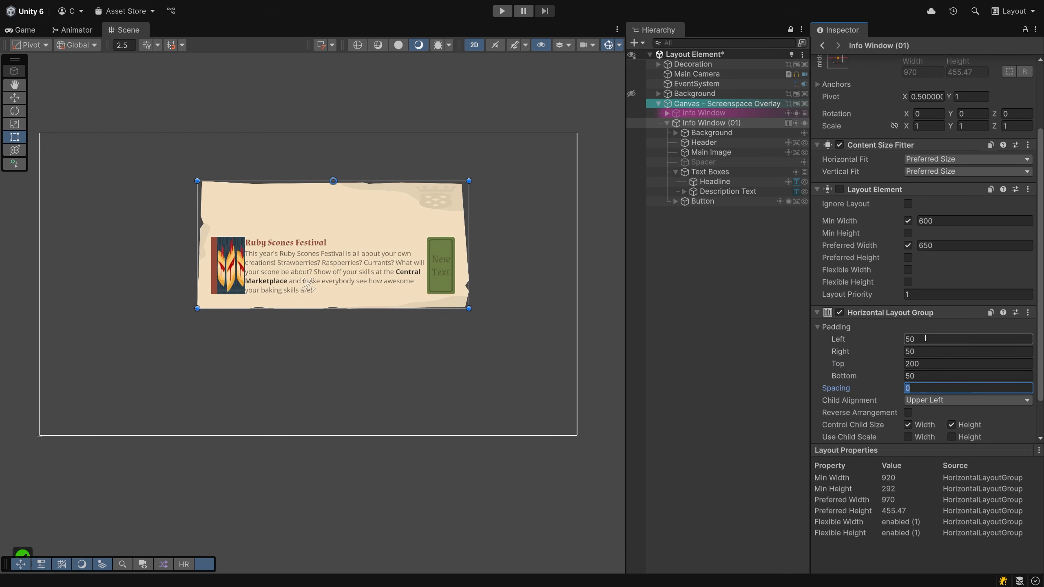
text(20)
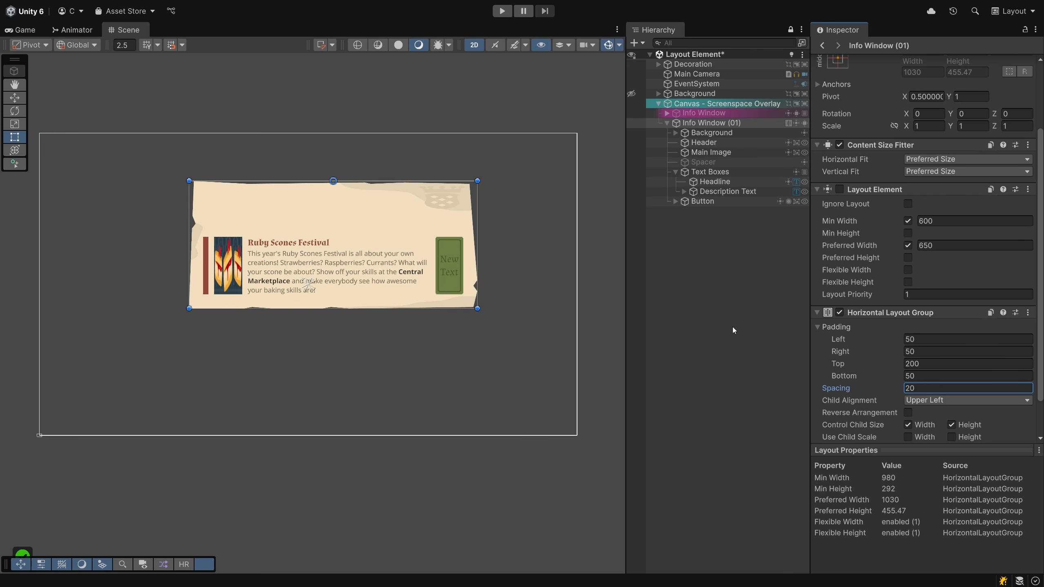
Set Info Window (01)'s top padding to 50 and its Content Size Fitter to horizontal Preferred Size and vertical Unconstrained
click(940, 364)
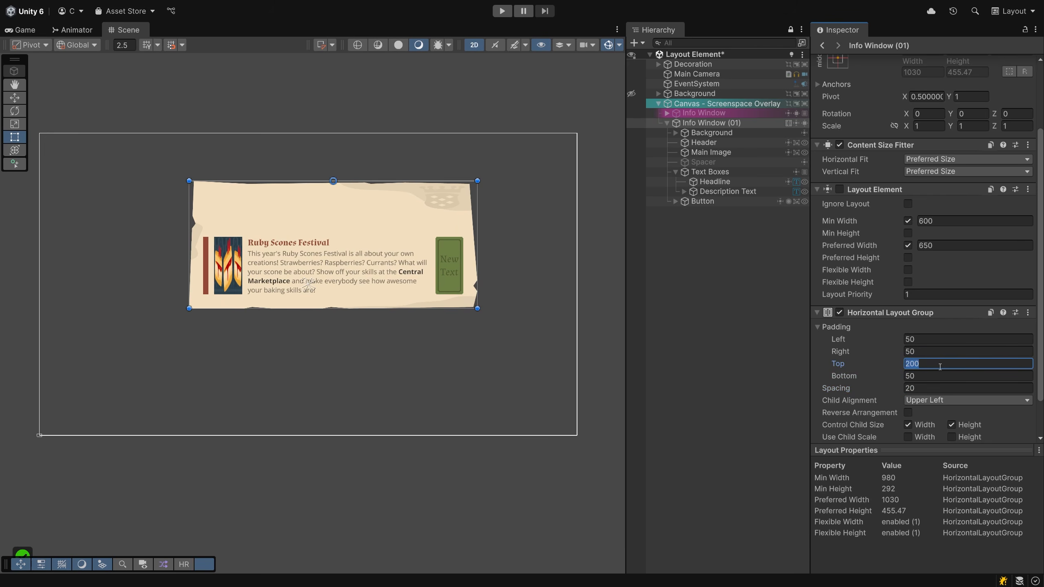
text(50)
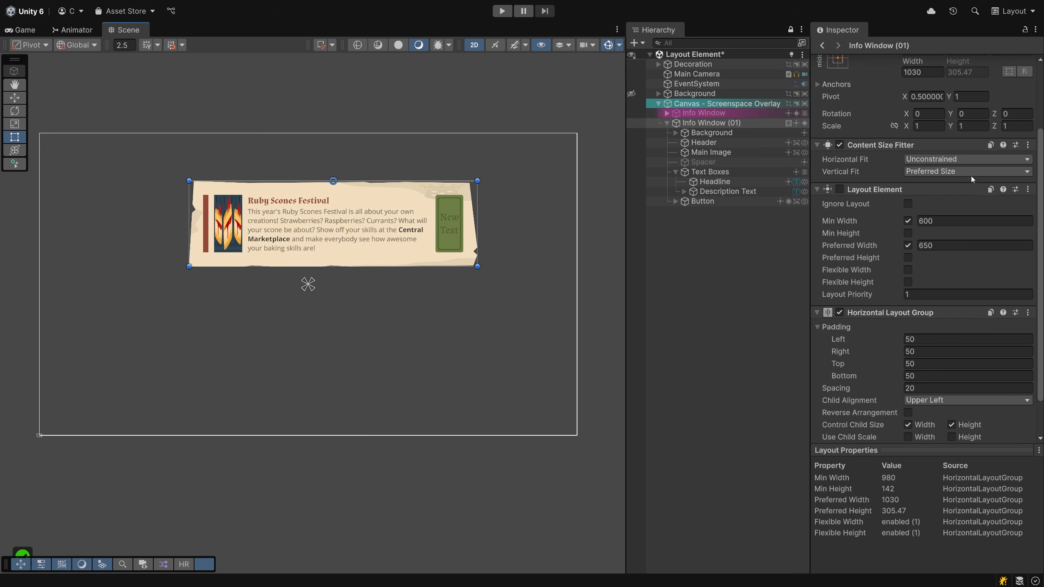
click(933, 161)
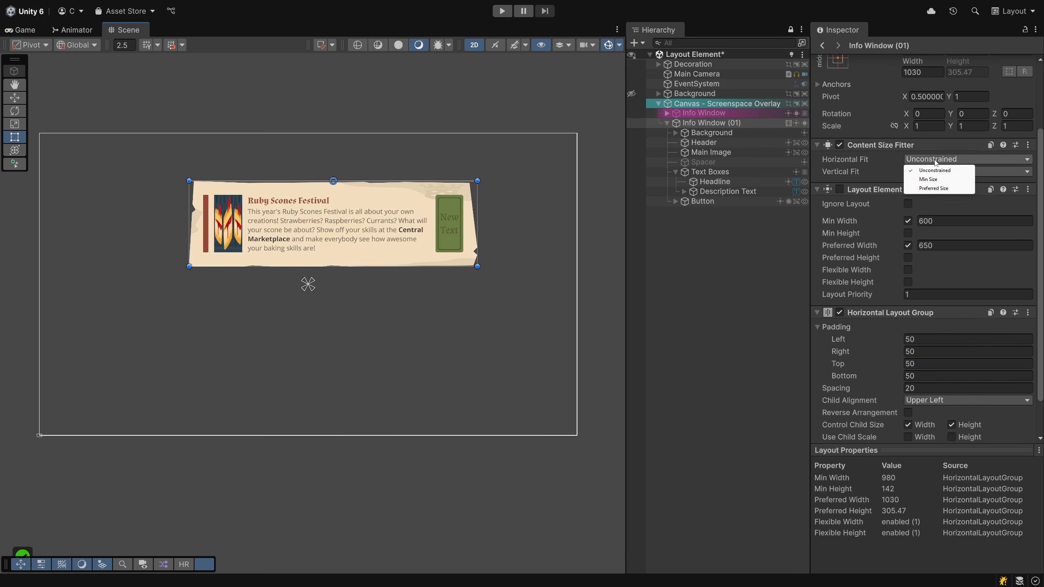
click(932, 189)
click(965, 172)
click(935, 183)
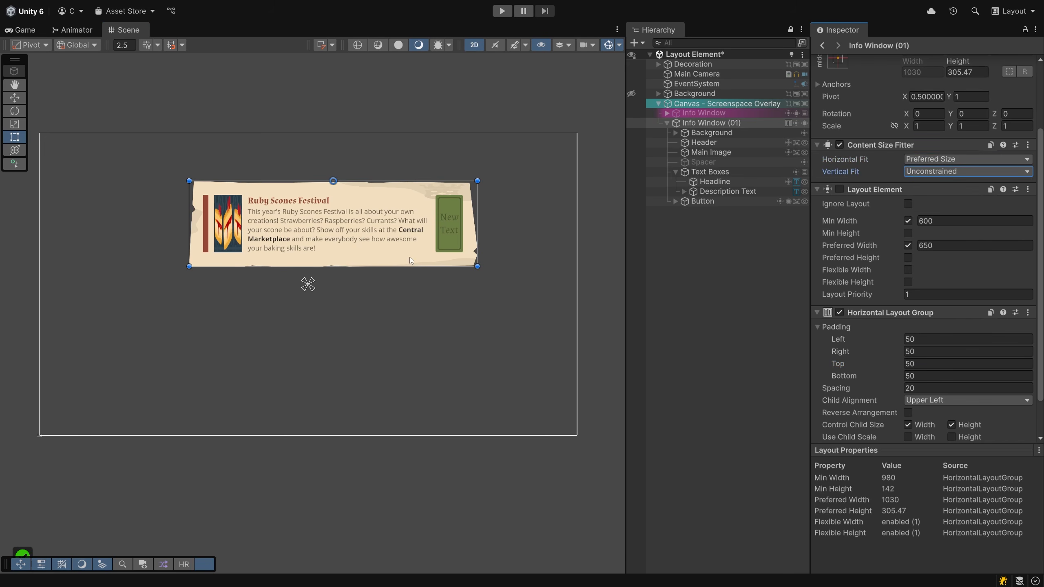
Move Info Window (01) to the canvas's lower half, centred horizontally at Pos Y -143, and resize it to about 372 high
drag(409, 267, 410, 323)
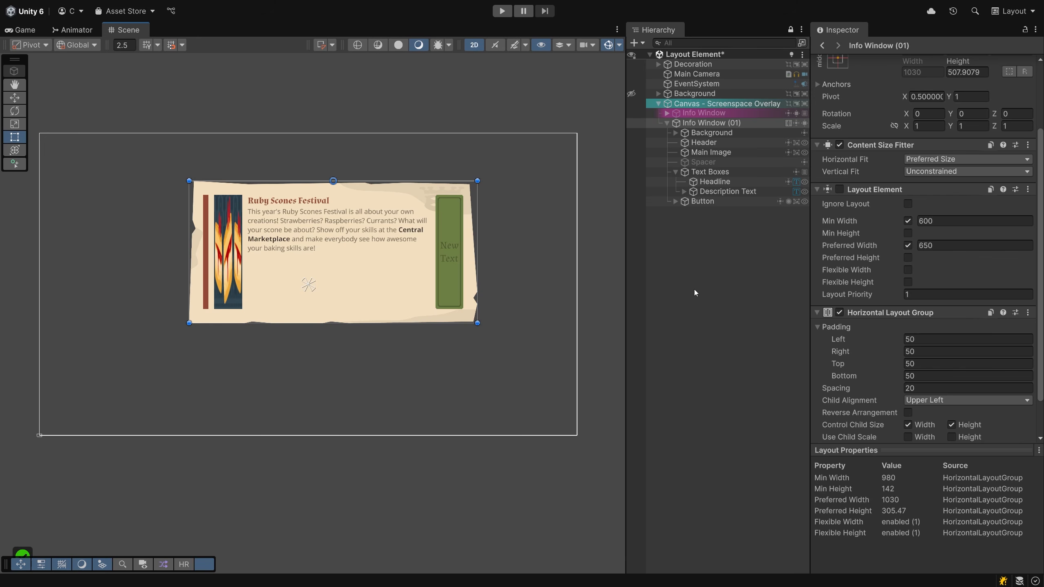
drag(288, 252, 300, 380)
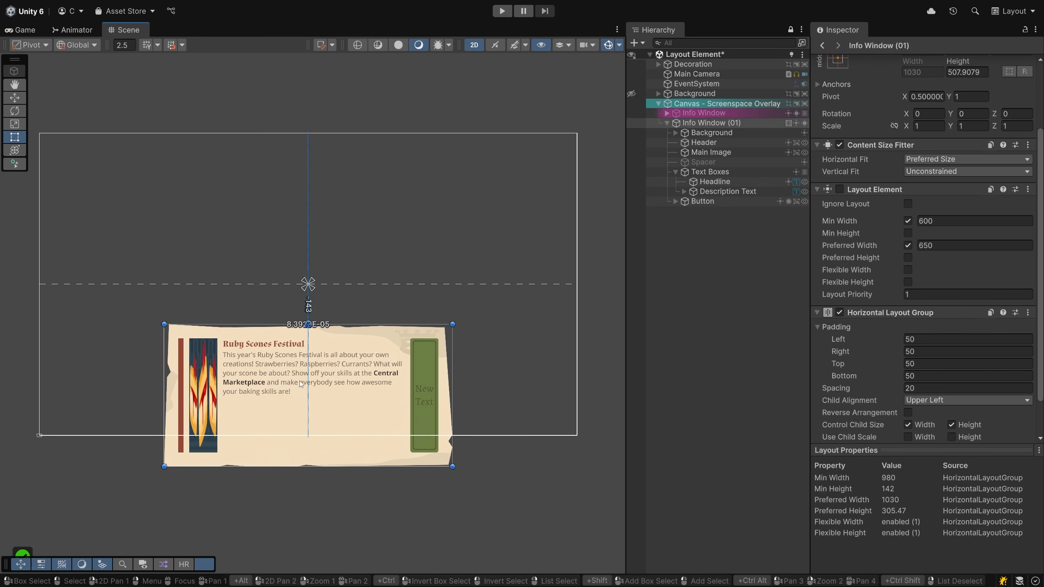
drag(299, 380, 299, 380)
drag(292, 467, 300, 428)
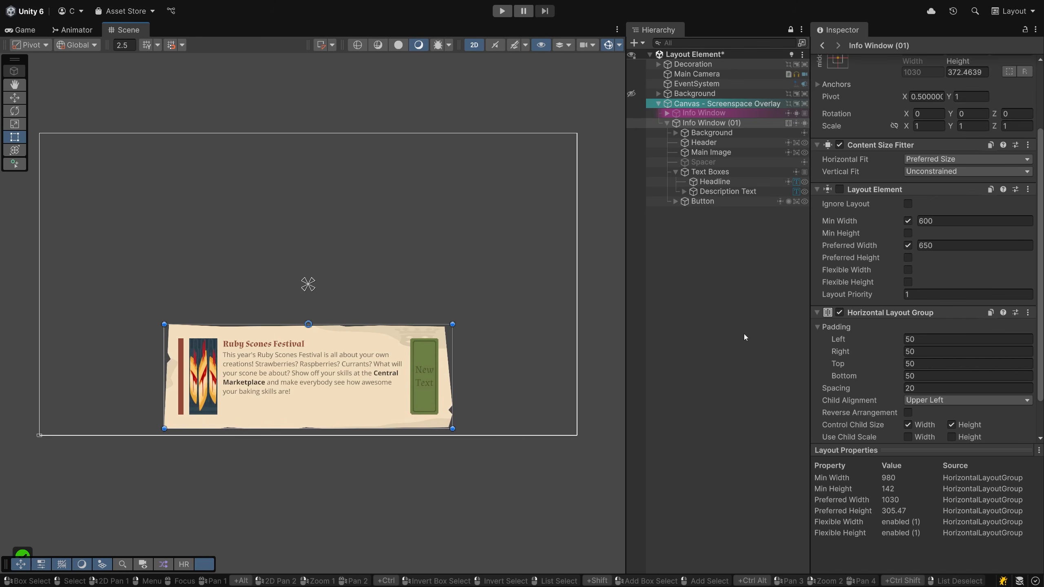
Set the child alignment of the Text Boxes' Vertical Layout Group to Lower Left
click(719, 173)
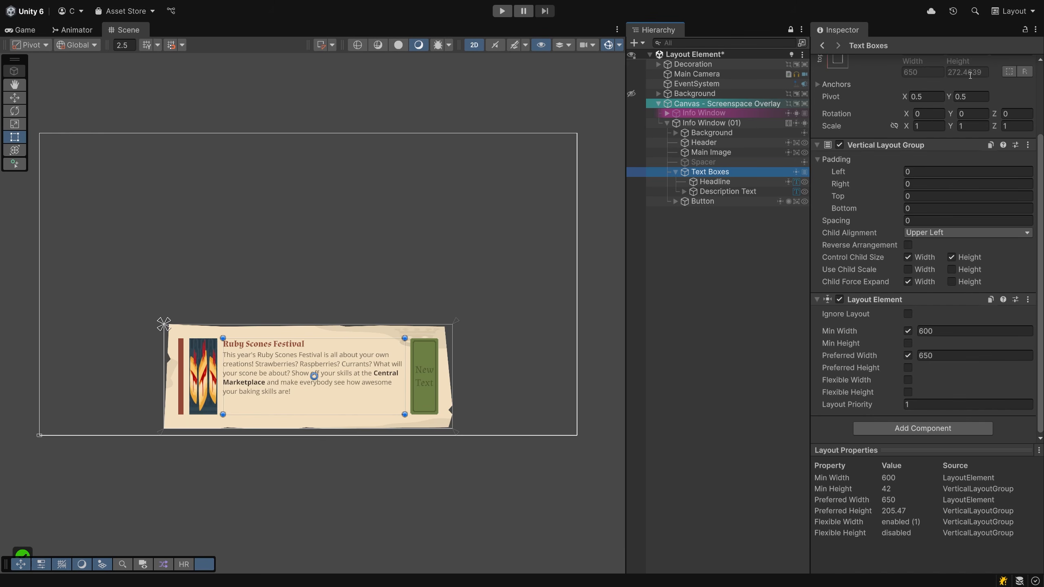
click(932, 233)
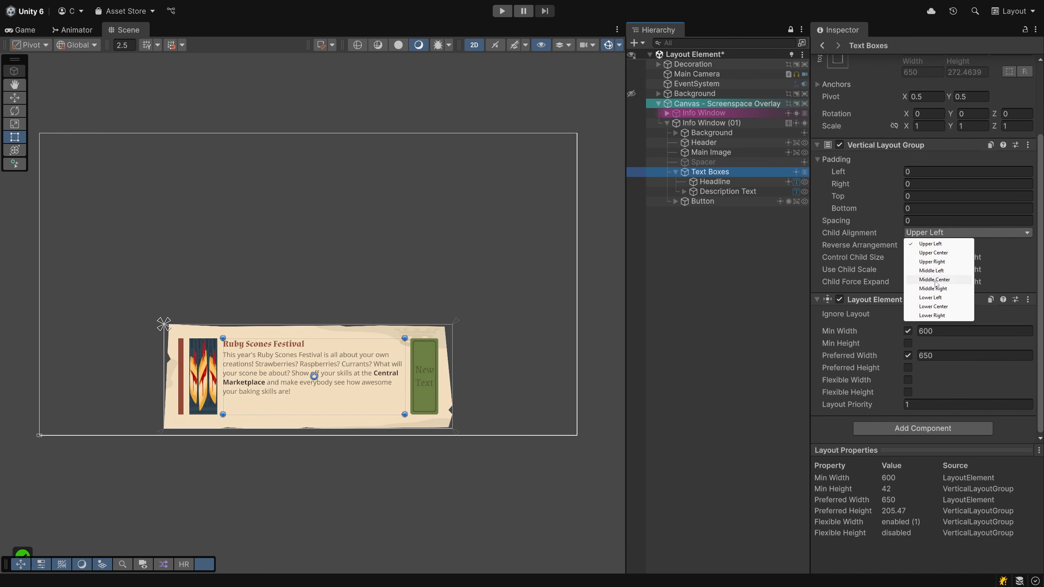
click(927, 298)
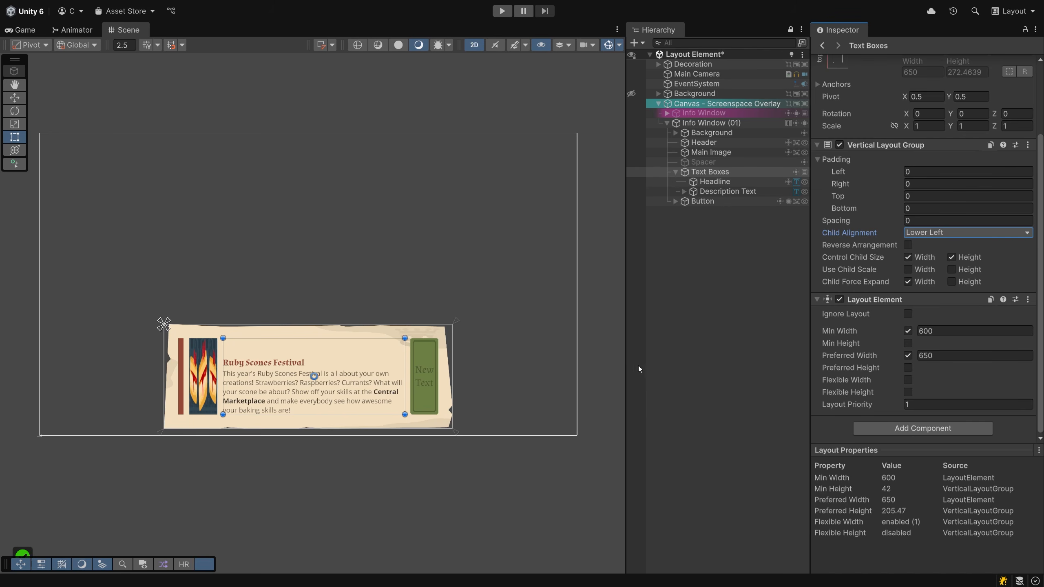
Try adding a Content Size Fitter to Text Boxes and remove the component again
click(703, 123)
click(710, 173)
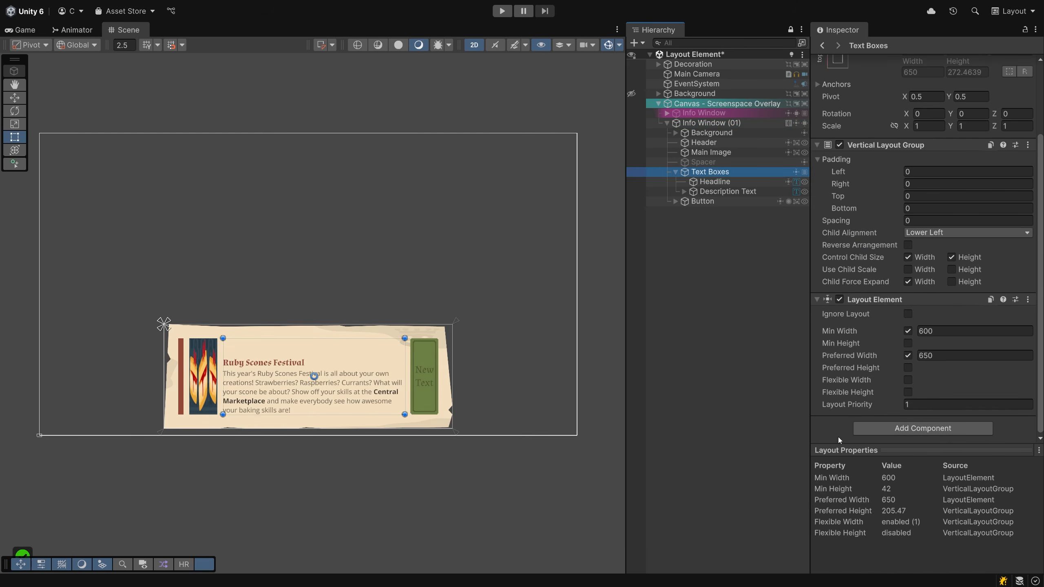
click(890, 428)
text(content)
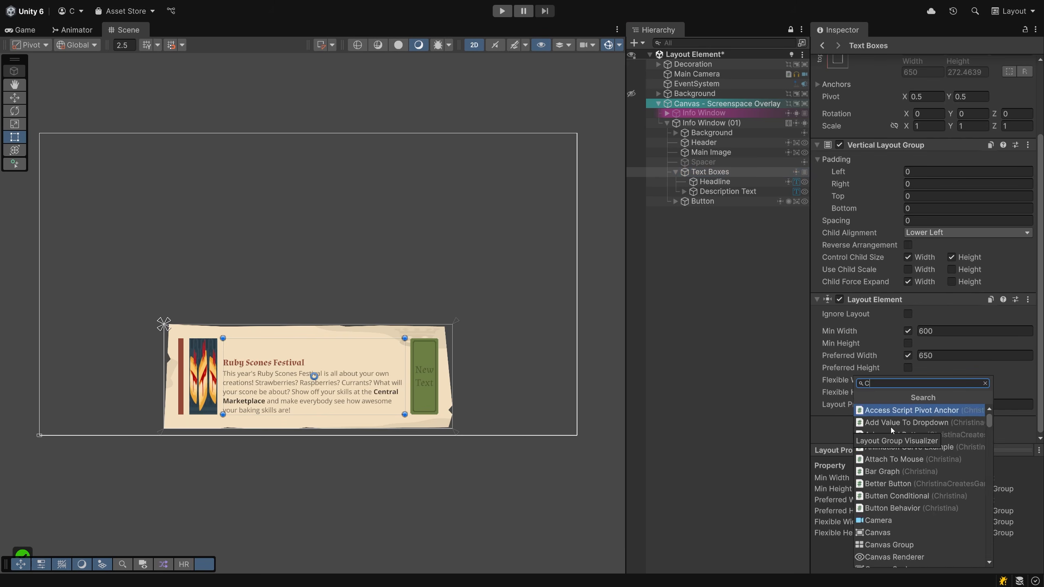
key(Return)
scroll(887, 415, down, 3)
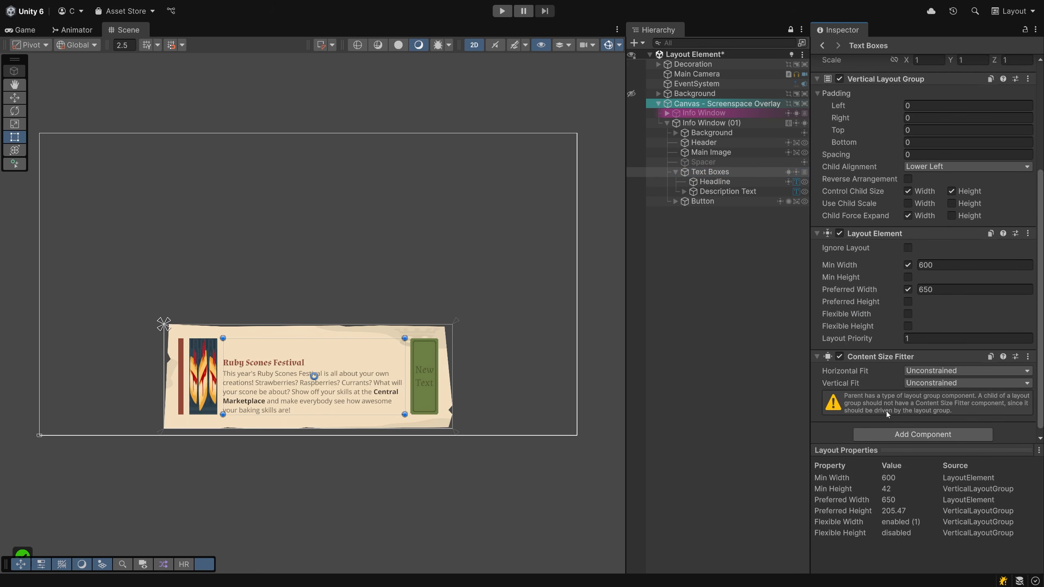
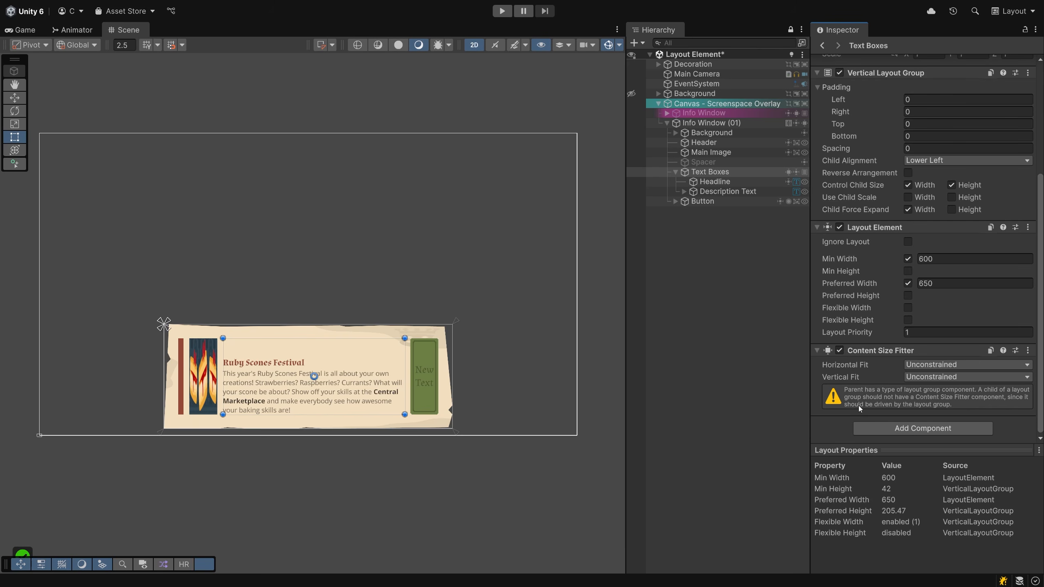
click(1027, 350)
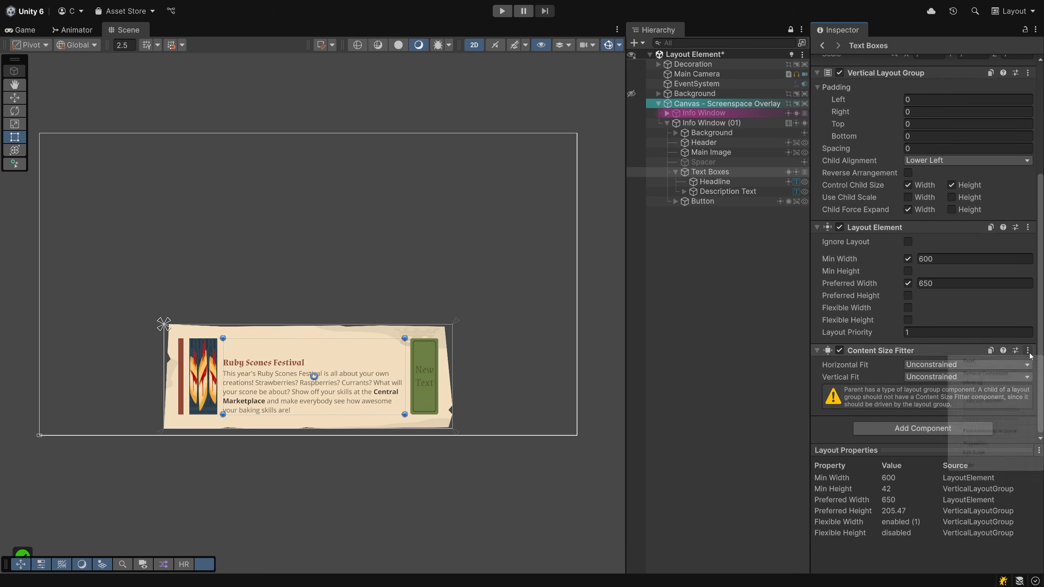
click(982, 373)
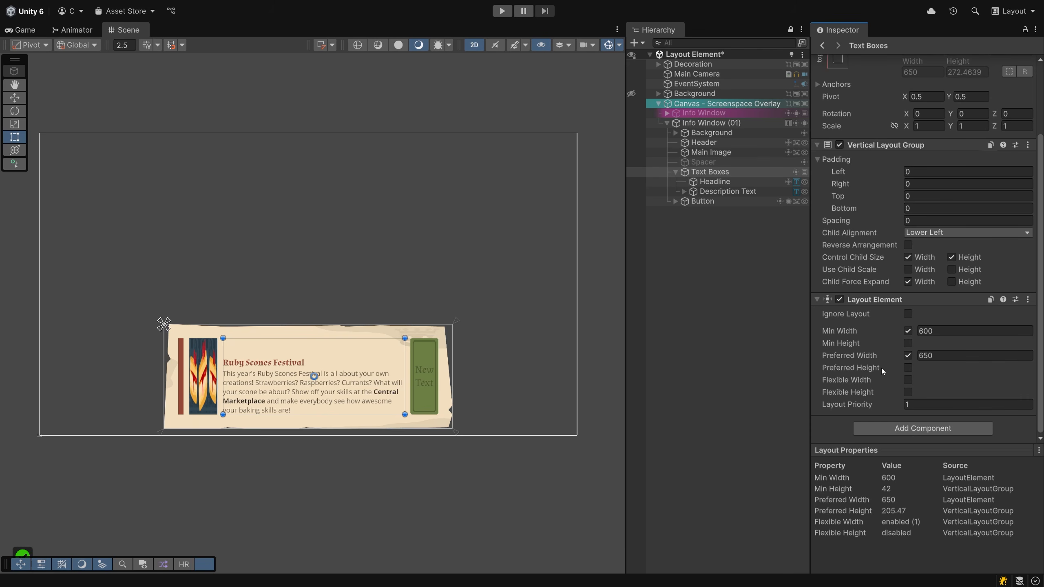
Toggle Info Window (01)'s Layout Element on and off to compare its effect on the window width
click(737, 124)
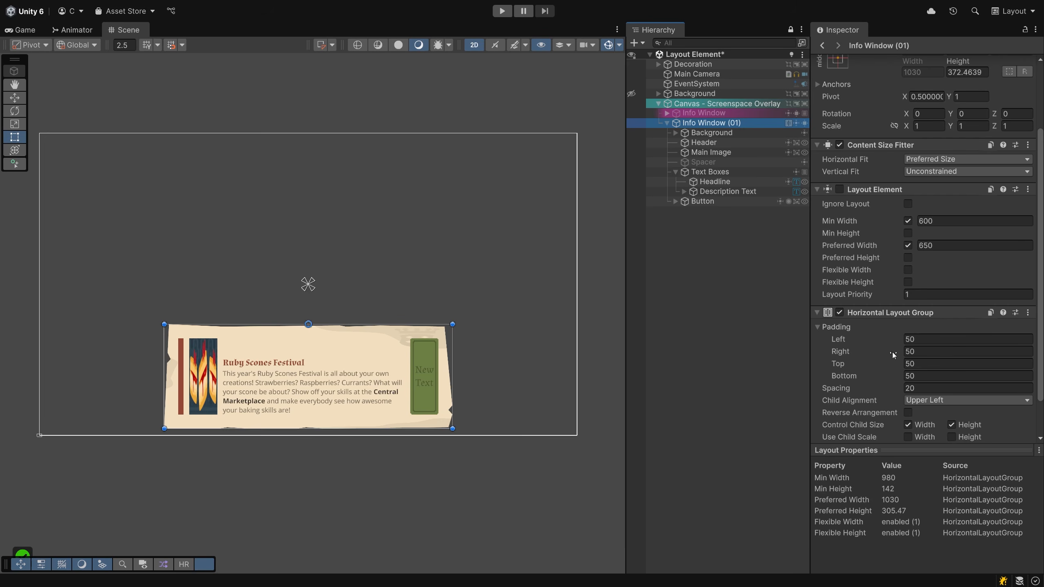
click(839, 190)
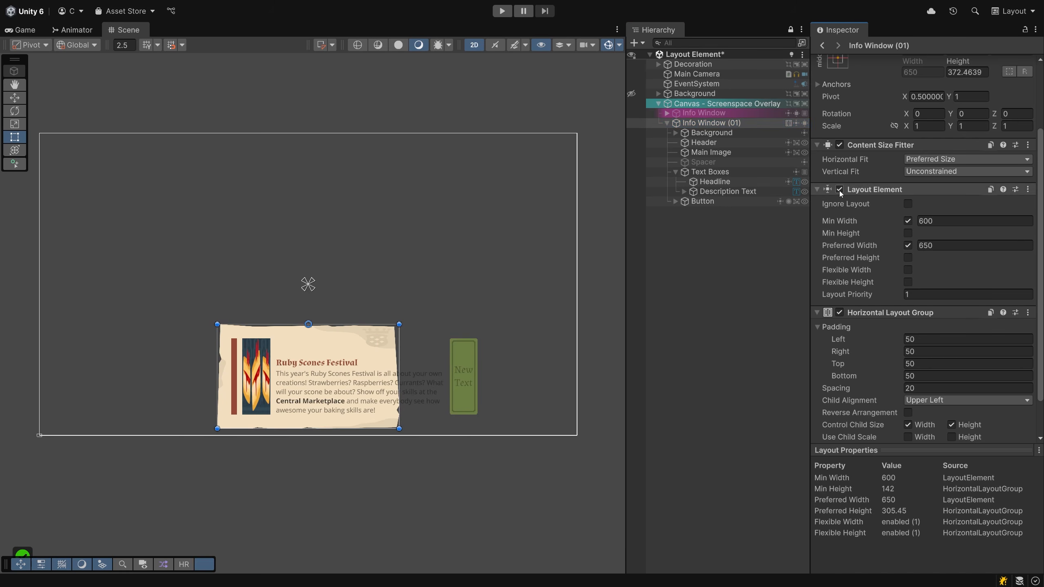
click(839, 190)
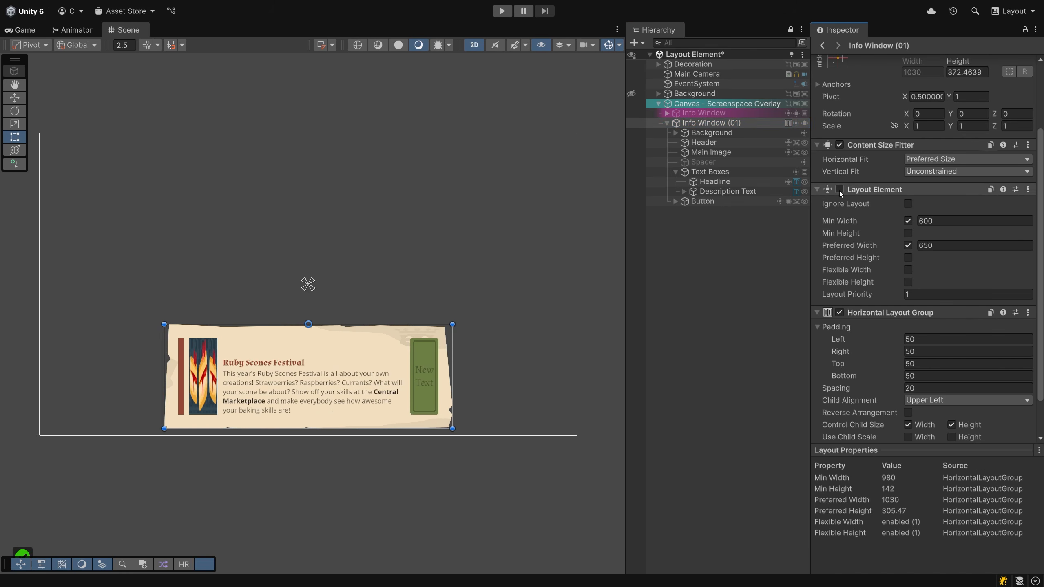
click(839, 190)
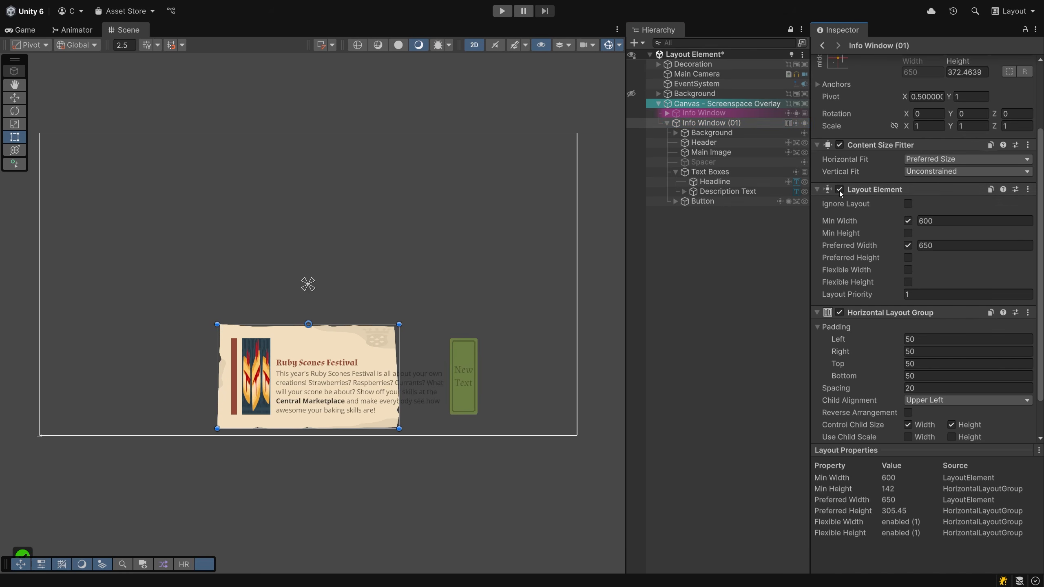
click(839, 190)
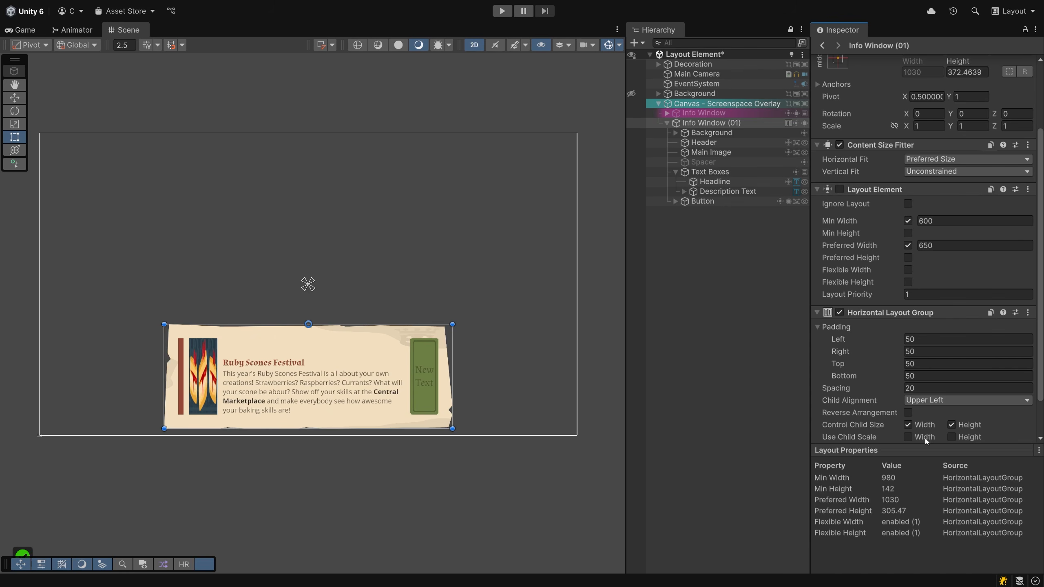
Try a Preferred Width of 1500 and a Min Width of 1350 in Info Window (01)'s Layout Element, enabling it briefly
click(949, 247)
text(1500)
click(950, 221)
text(1350)
click(840, 189)
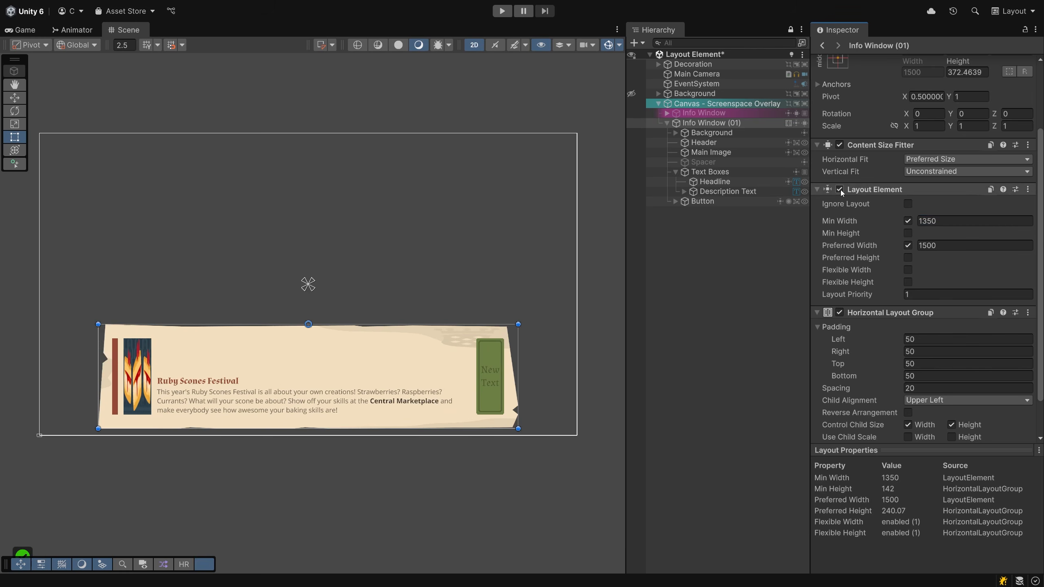
click(840, 189)
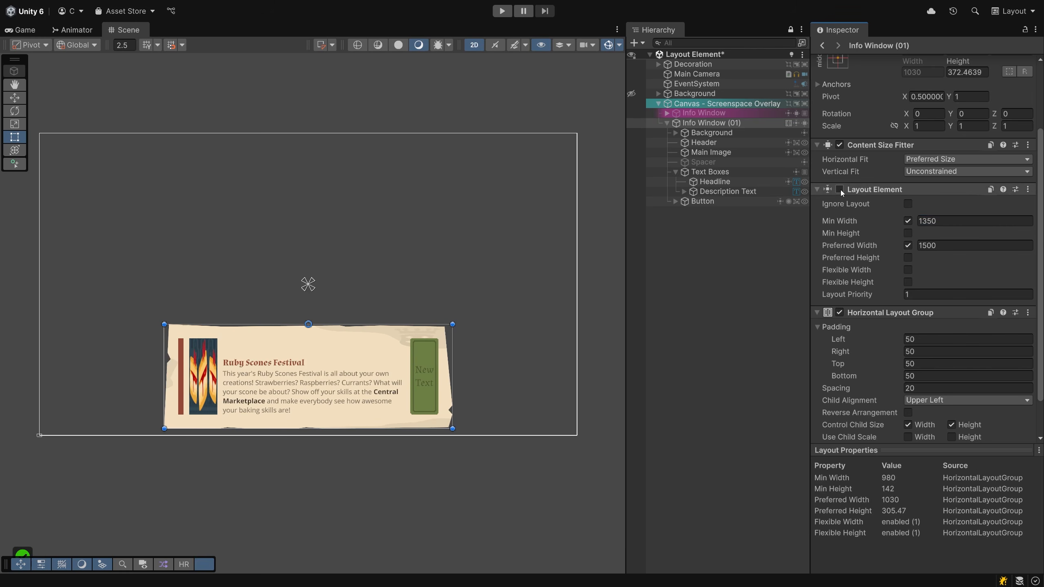
Remove the Layout Element component from Info Window (01)
click(1027, 190)
click(984, 211)
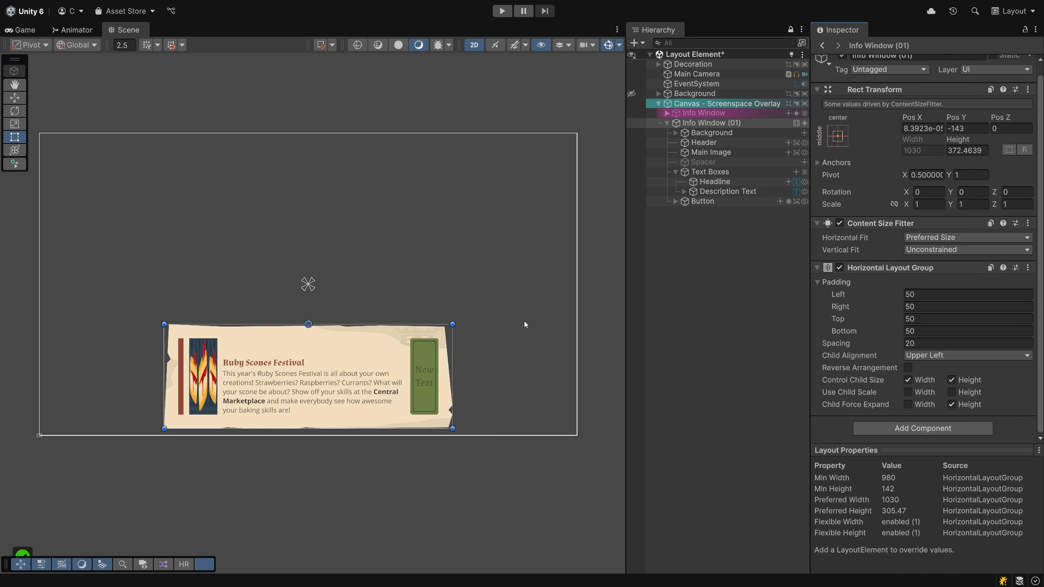
Set Info Window (01)'s Horizontal Fit to Unconstrained and resize the window to about 1077 by 351
drag(454, 341, 409, 330)
click(929, 249)
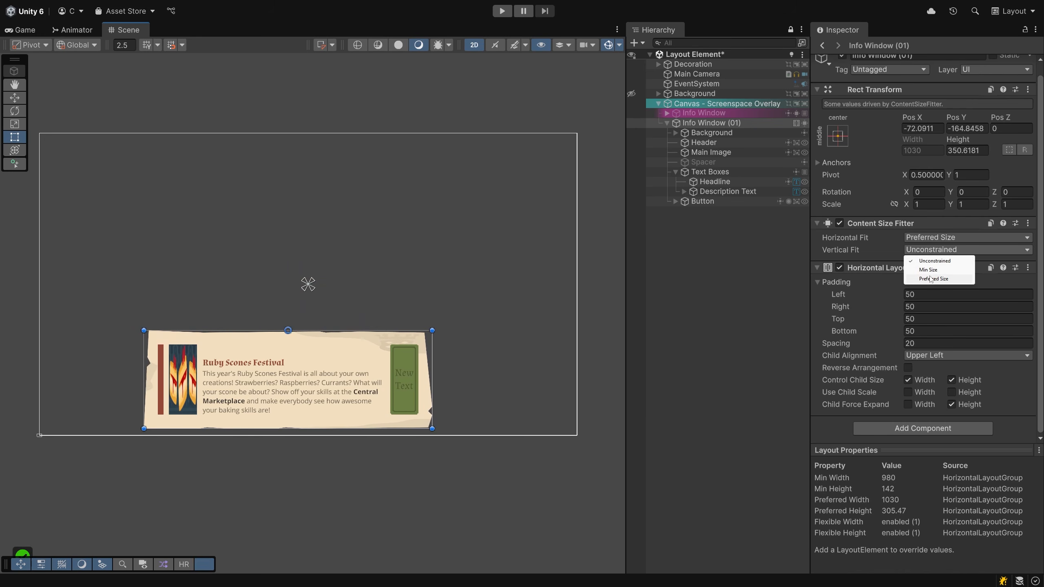
click(929, 237)
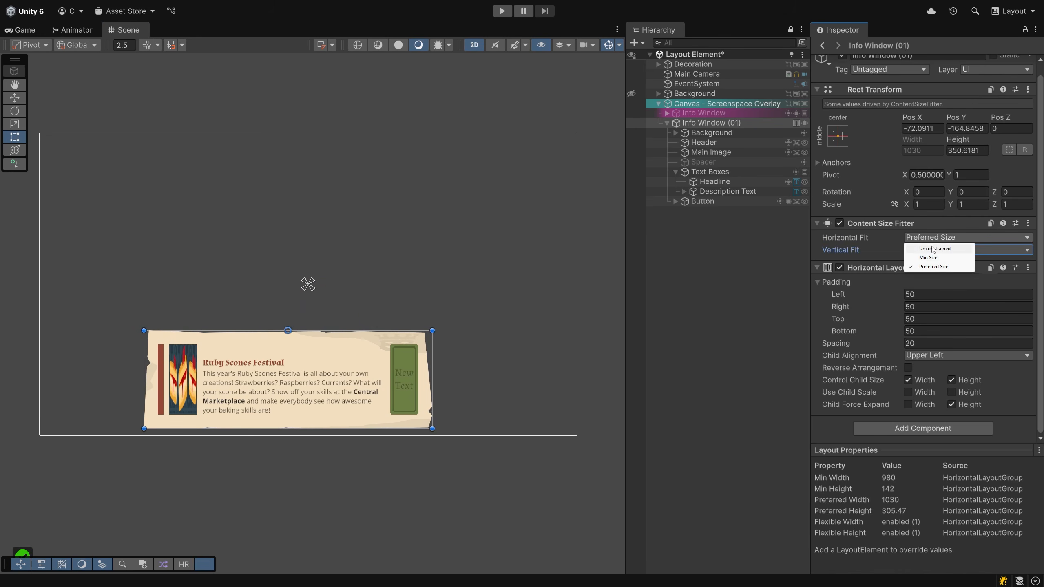
click(930, 249)
drag(429, 374, 453, 373)
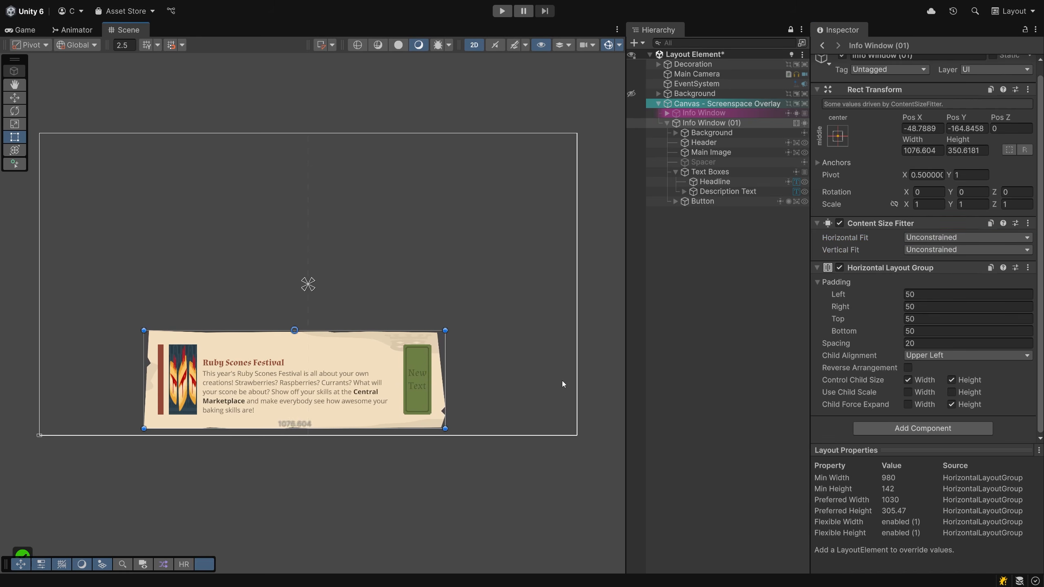
Delete the Spacer object and move Info Window (01) to the canvas's horizontal centre at Pos Y -146
click(721, 160)
key(Delete)
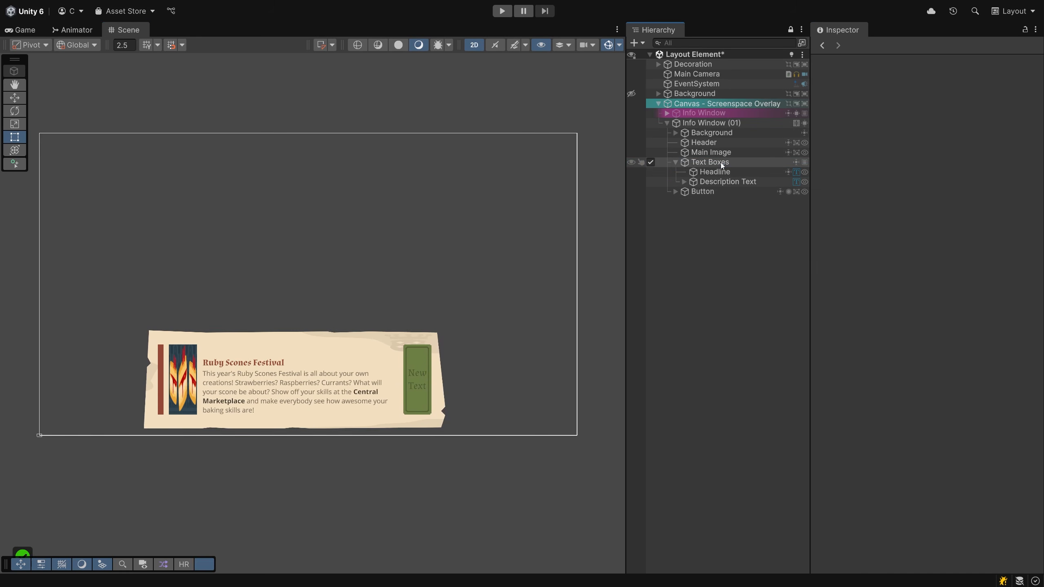
click(718, 125)
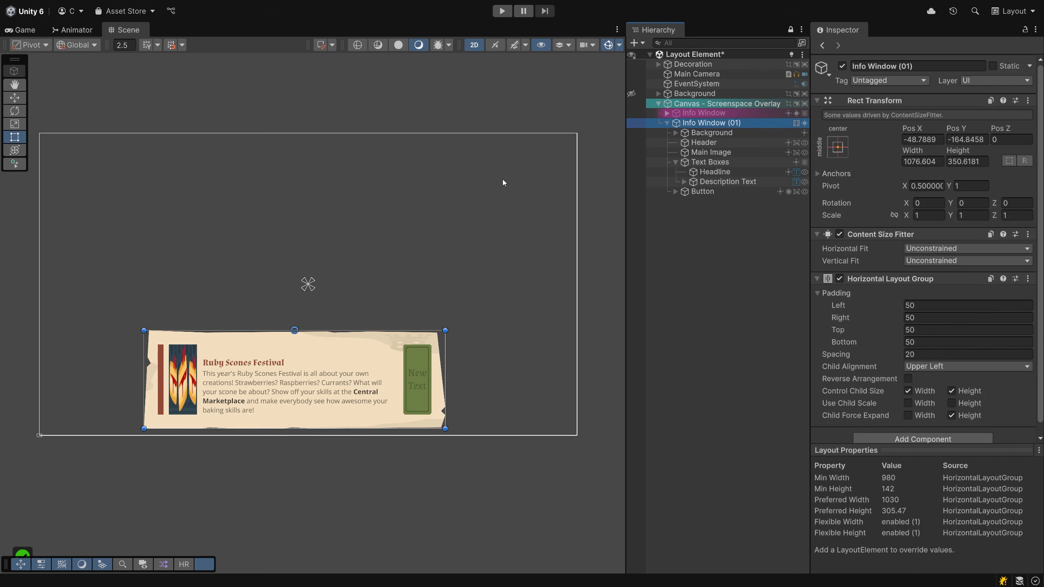
drag(368, 416, 382, 411)
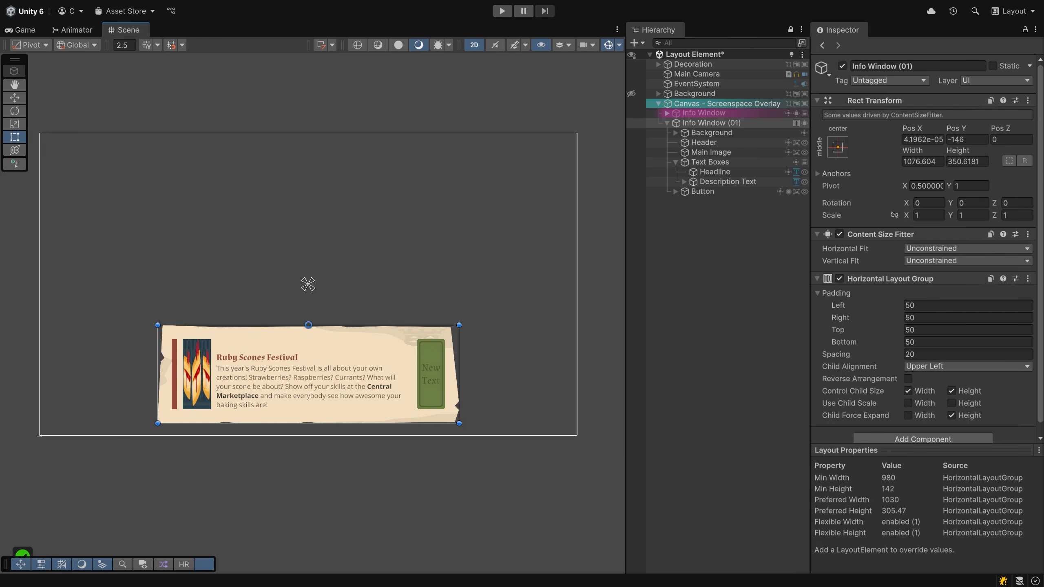
Collapse Info Window (01) in the hierarchy and deactivate it
click(725, 126)
click(666, 123)
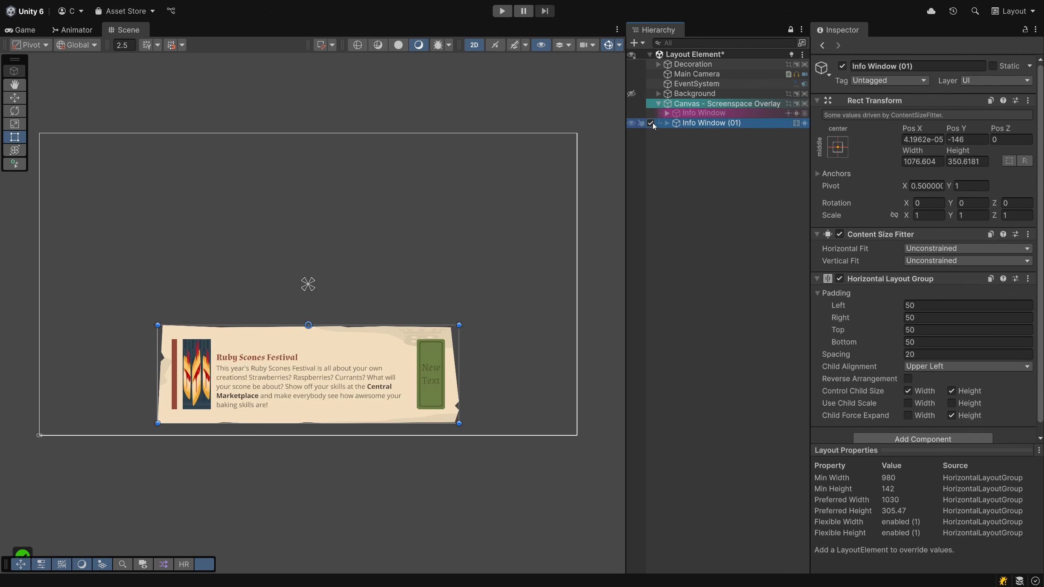
click(650, 123)
Create an empty child object named Grid Layouts under Canvas - Screenspace Overlay
right_click(689, 105)
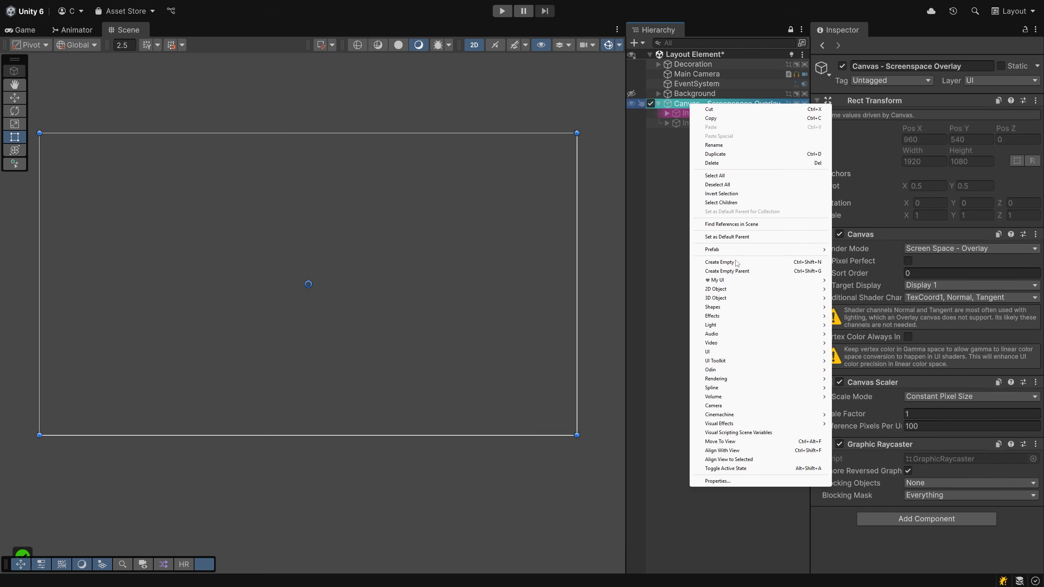
click(733, 260)
text(Grid L)
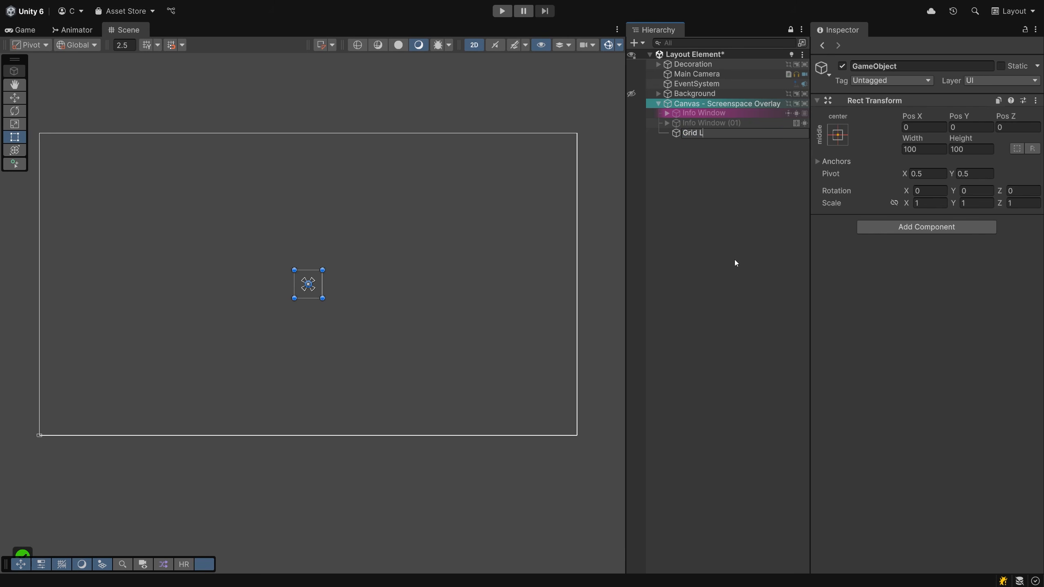
text(ayouts)
key(Return)
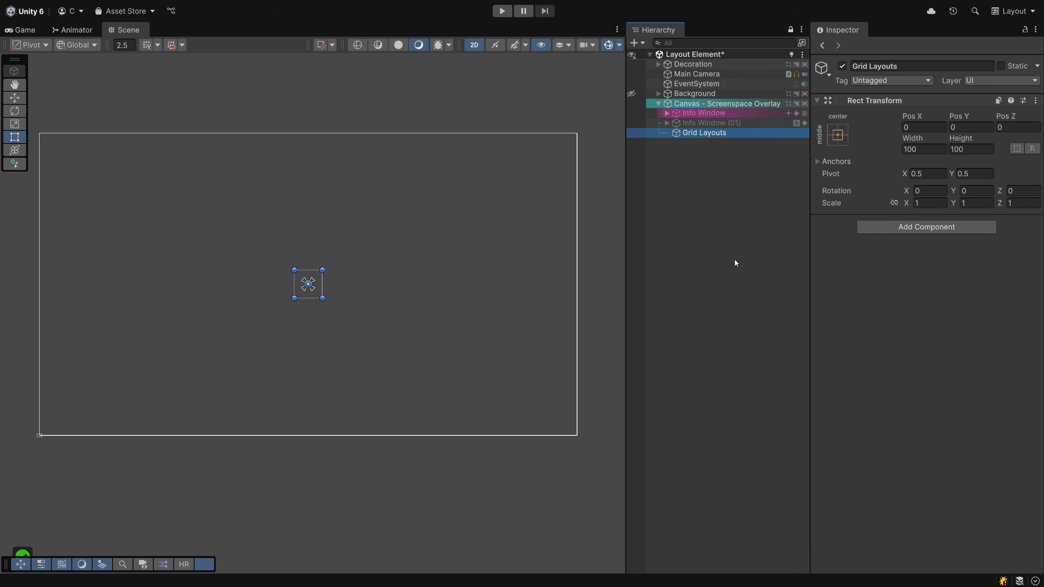
Add a Grid Layout Group component to the Grid Layouts object
click(925, 229)
text(Grid)
key(Down)
key(Down)
key(Return)
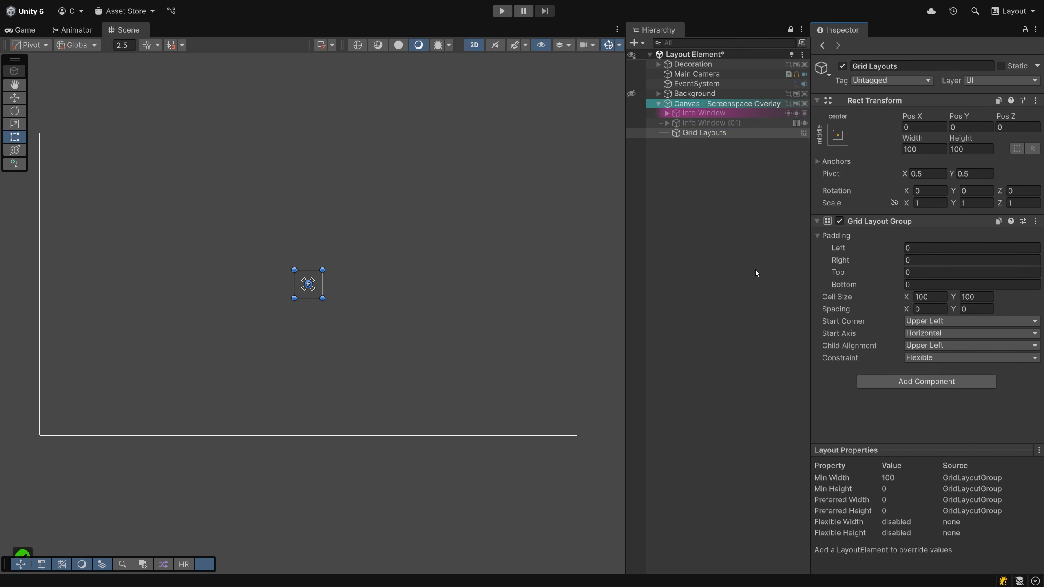
Add a UI Image as a child of Grid Layouts and duplicate it four times
click(713, 124)
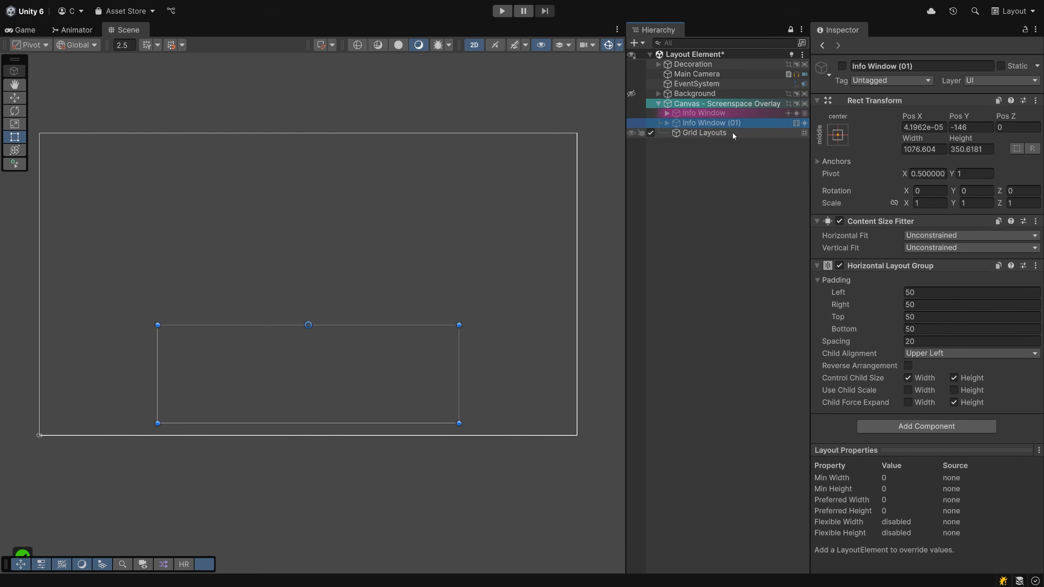
click(706, 134)
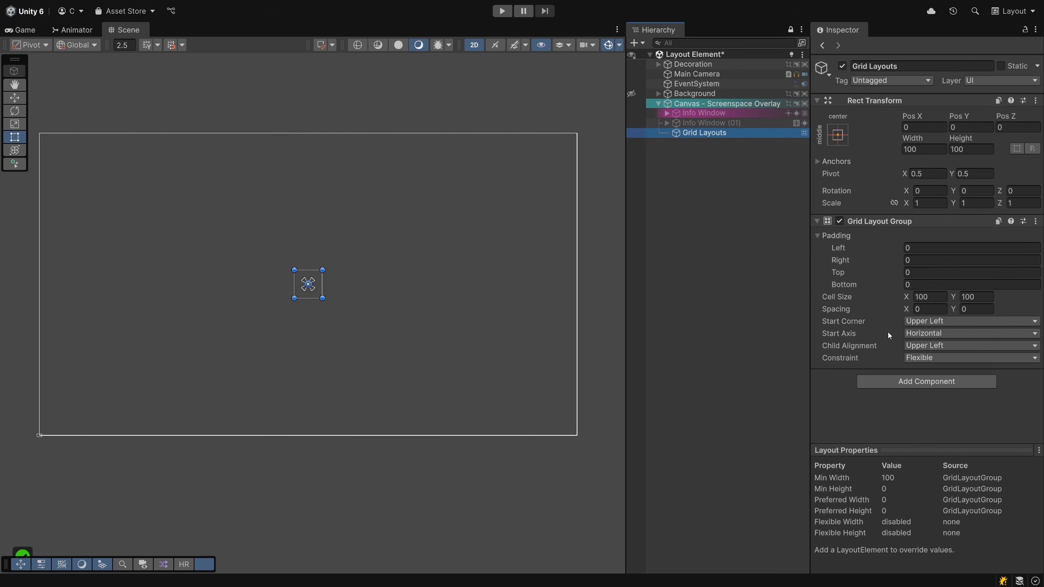
right_click(706, 135)
mouse_move(765, 382)
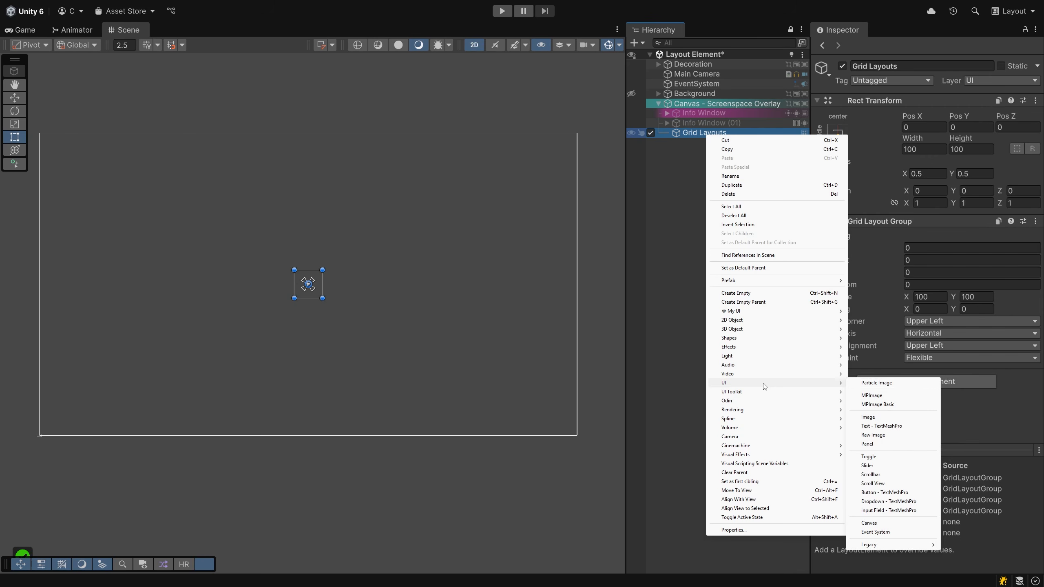
click(879, 414)
key(ctrl+d)
key(ctrl+d)
key(ctrl+d)
key(ctrl+d)
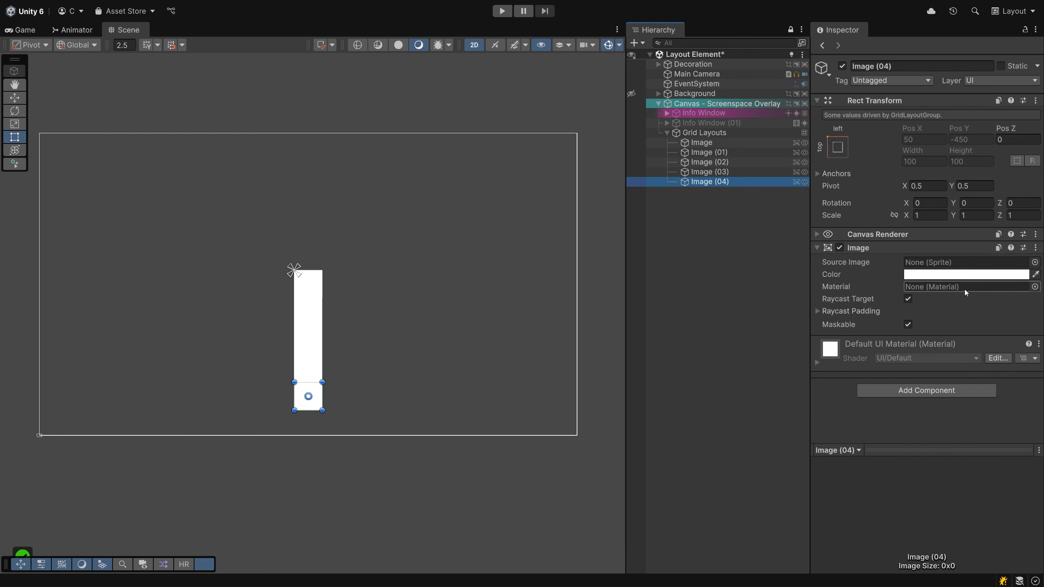
Color Image (04) red B85C43 and Image (03) orange using the saved swatches
click(928, 275)
click(908, 533)
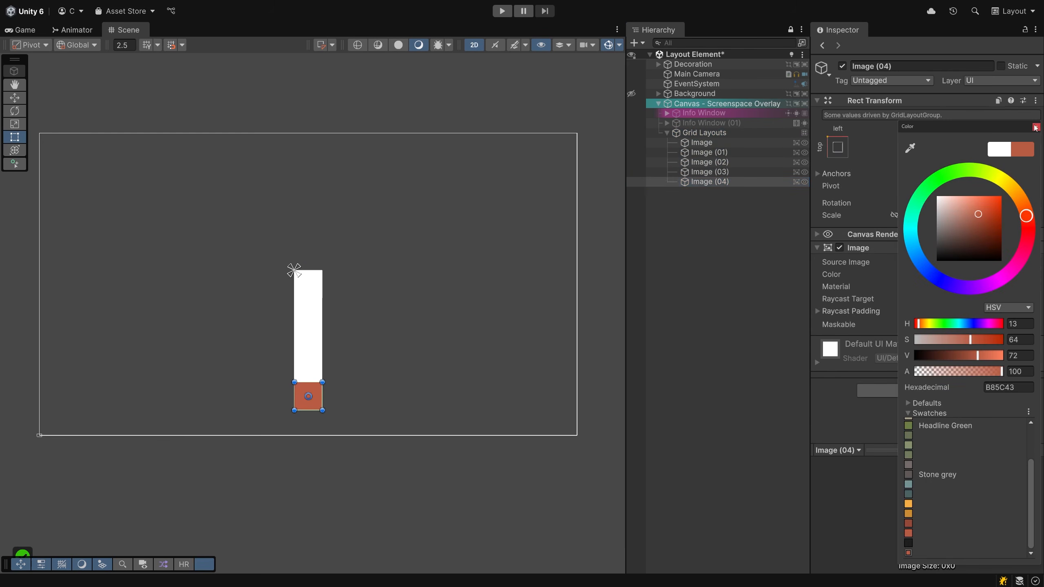
click(1035, 128)
click(709, 172)
click(929, 274)
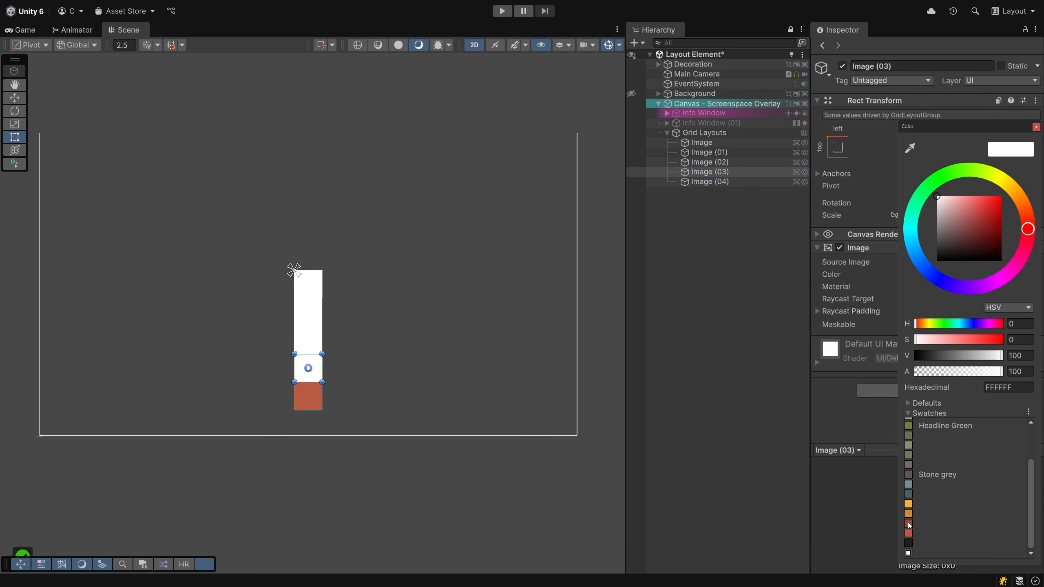
click(907, 504)
click(1036, 127)
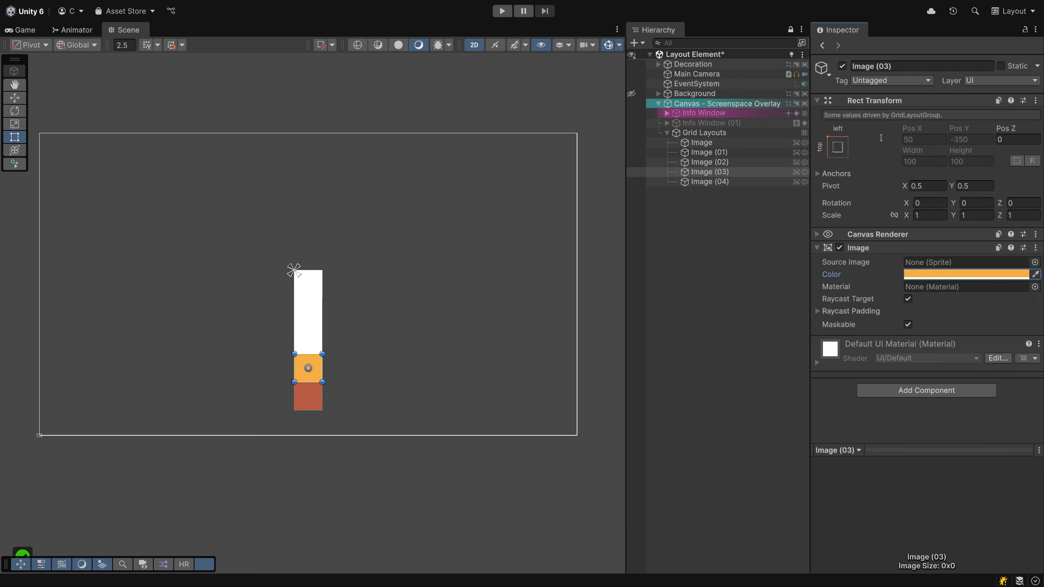
Use the saved swatches to color Image (02) grey-blue, Image (03) green and Image (01) orange F8AF45
click(709, 161)
click(923, 275)
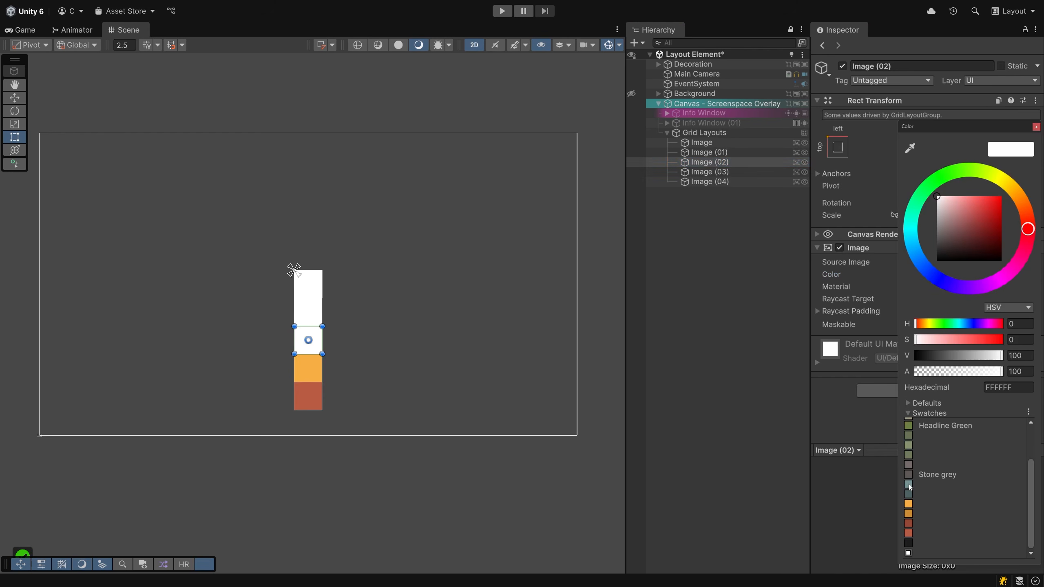
click(909, 485)
click(1036, 127)
click(709, 152)
click(921, 276)
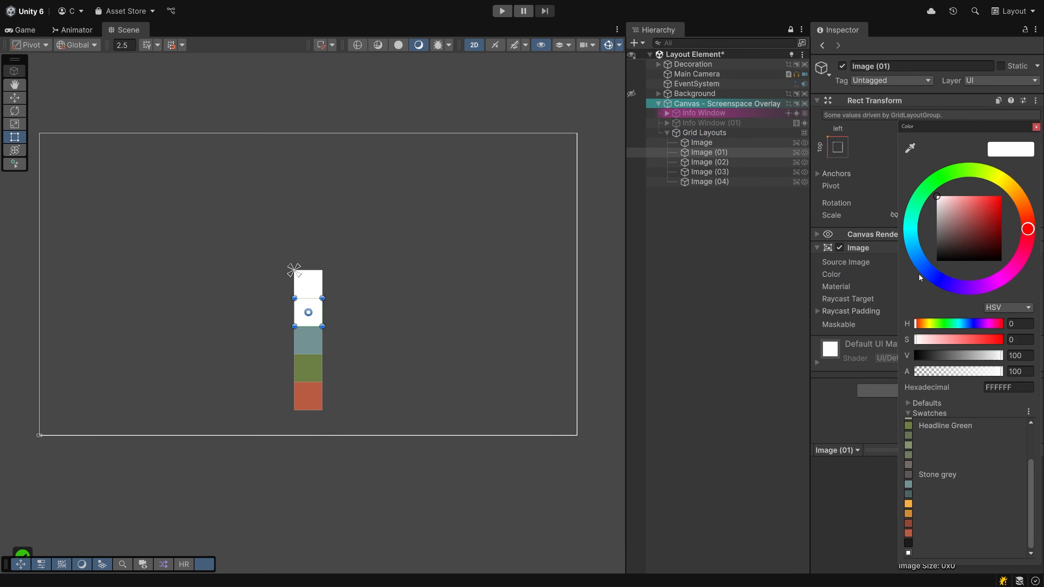
click(908, 503)
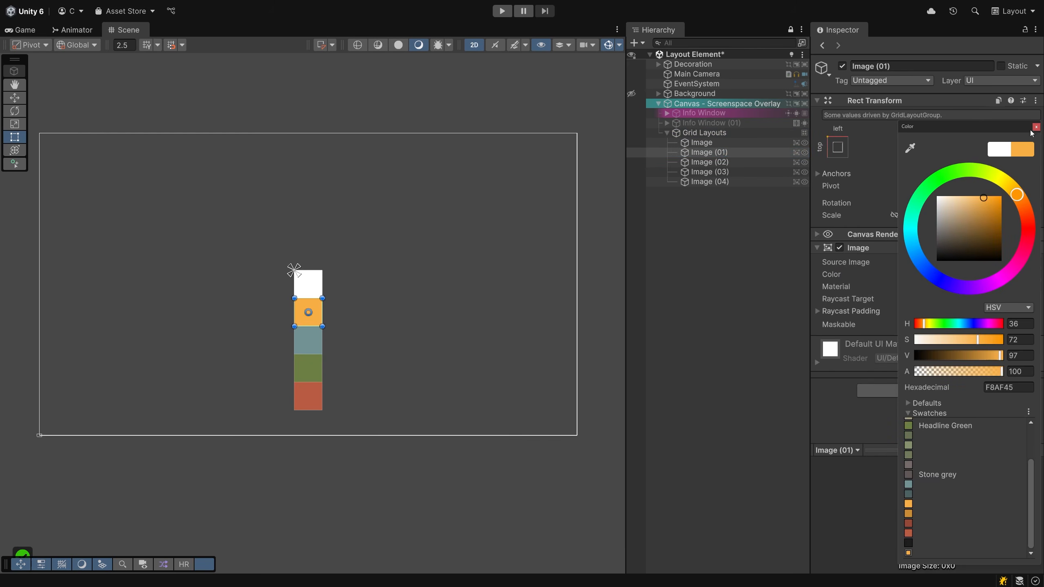
click(1035, 127)
Enlarge the Grid Layouts rect to about 283 by 403 and check the first four child images one by one
click(714, 133)
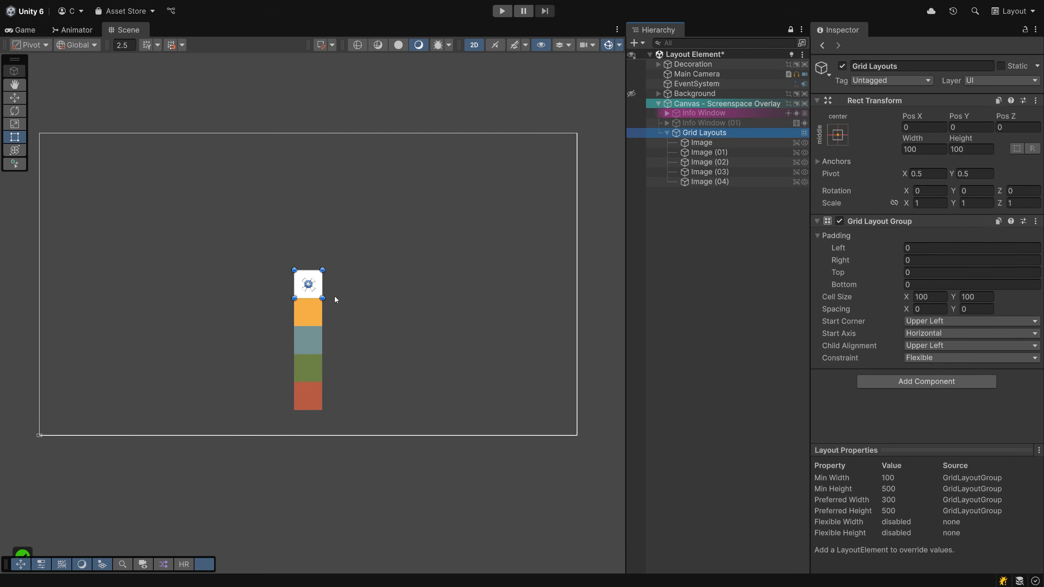
drag(323, 298, 388, 391)
scroll(348, 382, up, 4)
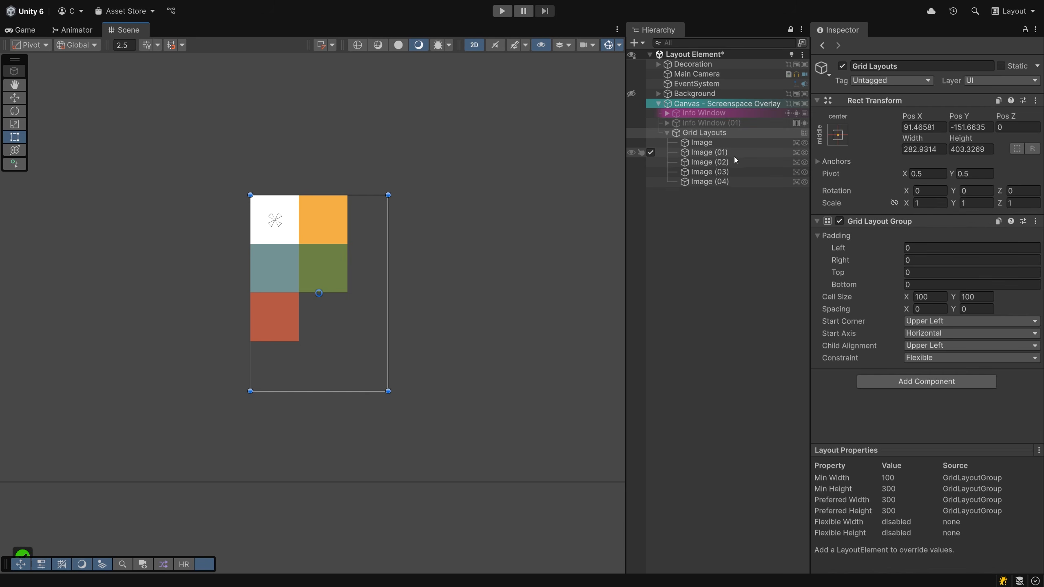
click(713, 143)
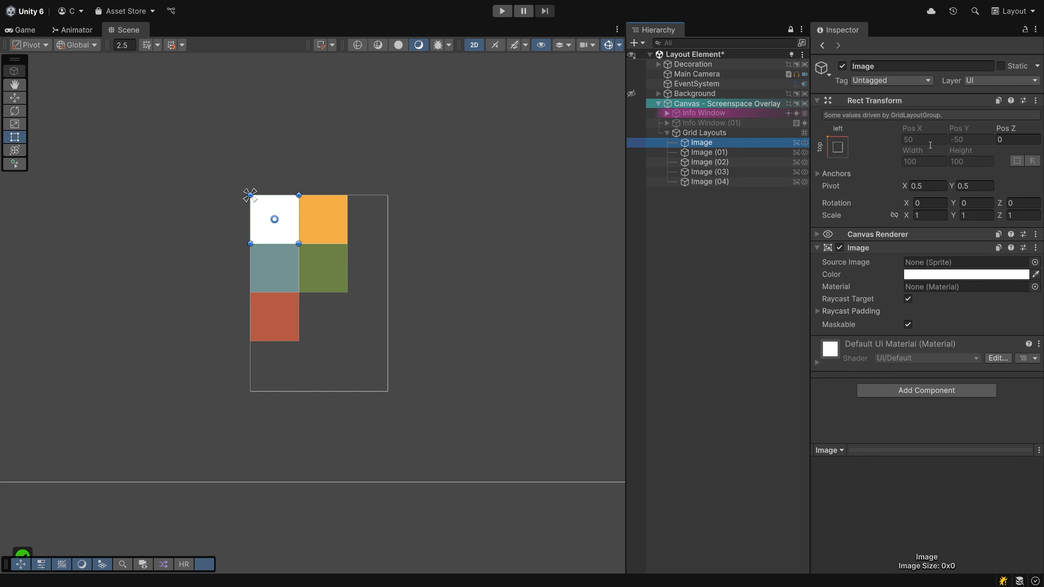
click(711, 153)
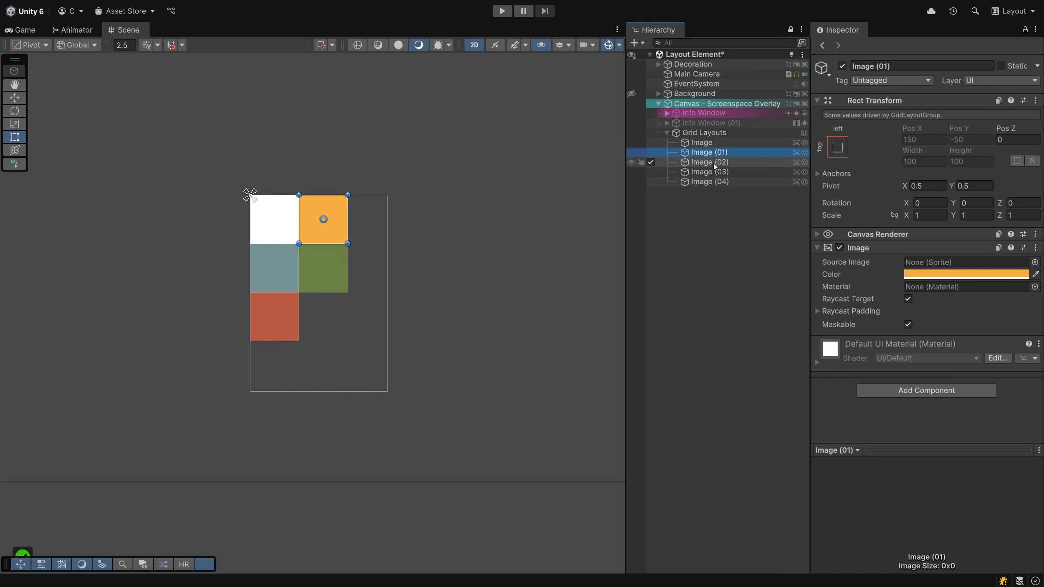
click(715, 163)
click(719, 173)
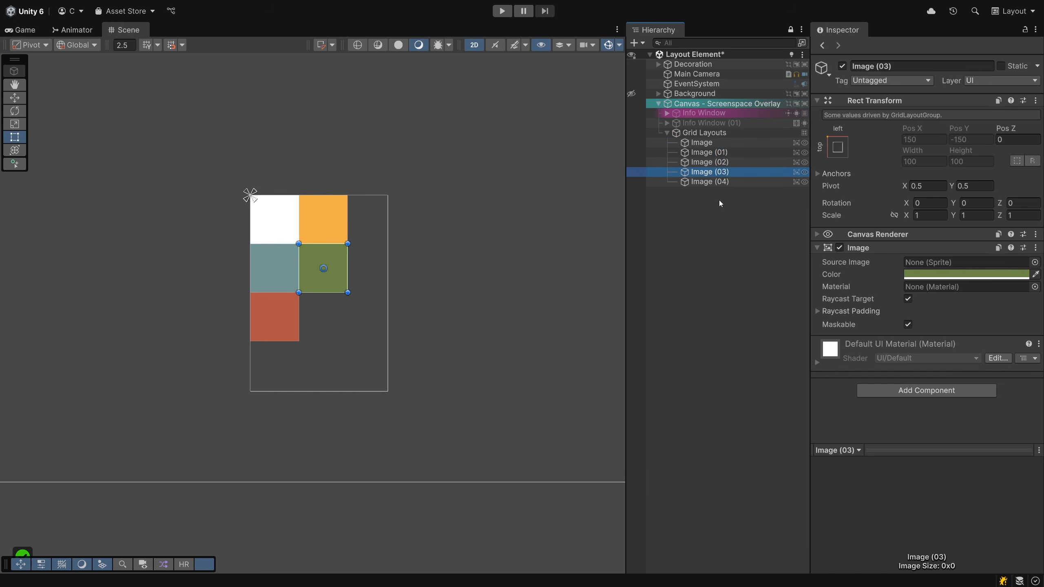
Try a cell size of 150 by 50 in the Grid Layout Group of Grid Layouts
click(703, 134)
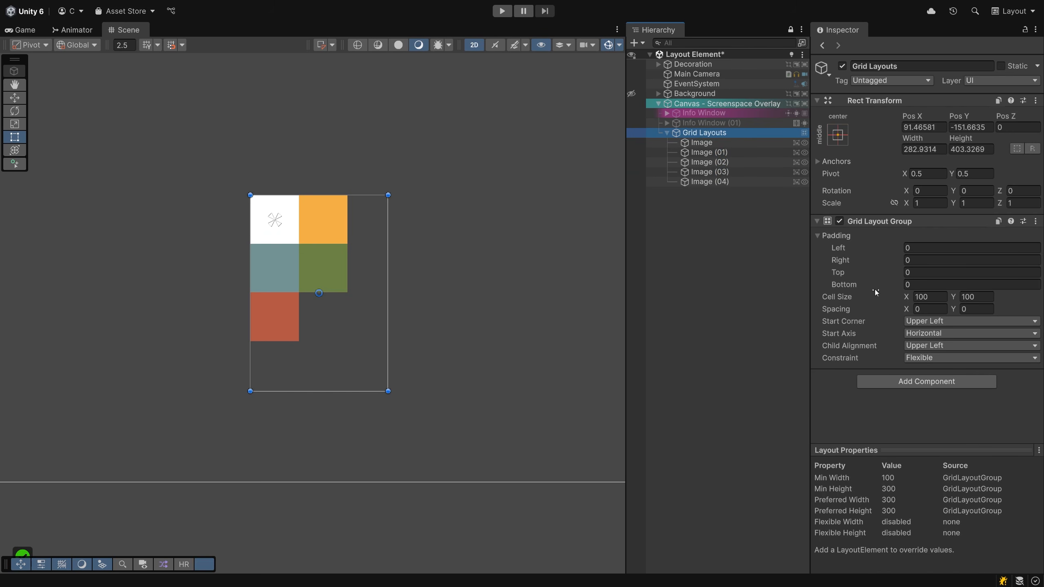
click(940, 297)
text(150)
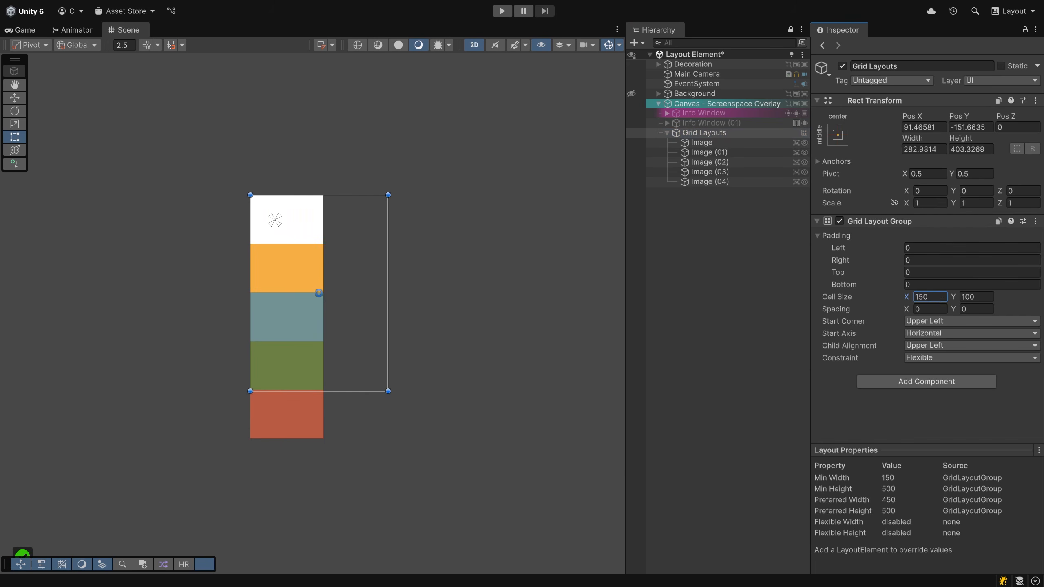
key(Tab)
text(50)
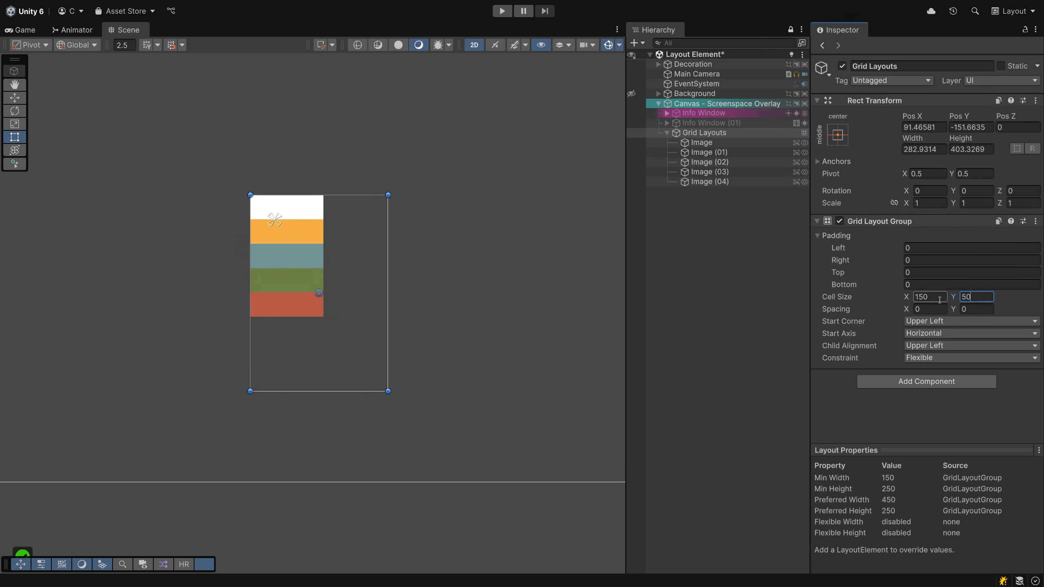
Try cell sizes of 50 by 100 and 100 by 50 in the Grid Layout Group
click(940, 297)
text(50)
key(Tab)
text(1)
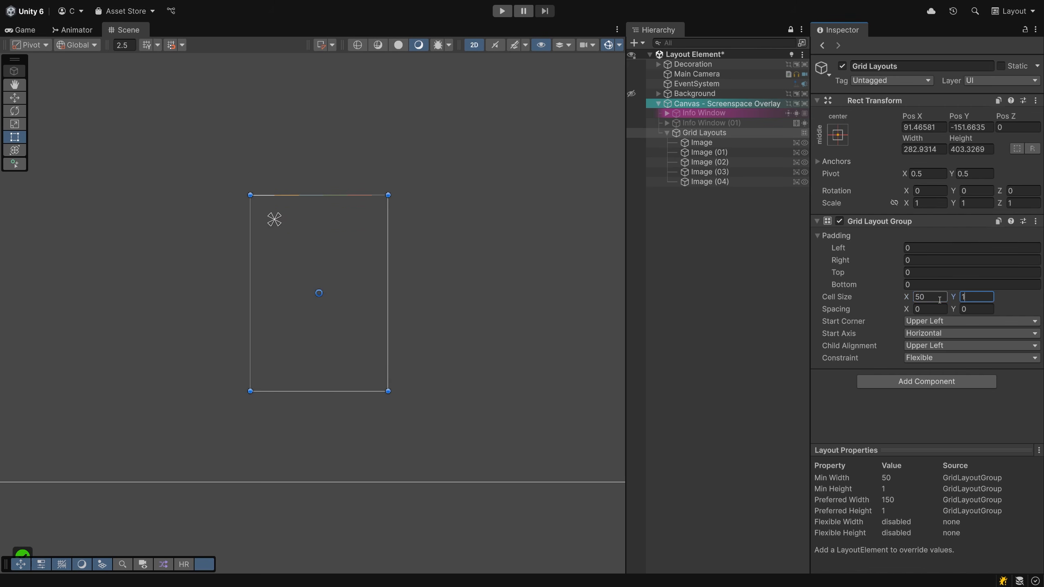
text(00)
click(939, 299)
text(100)
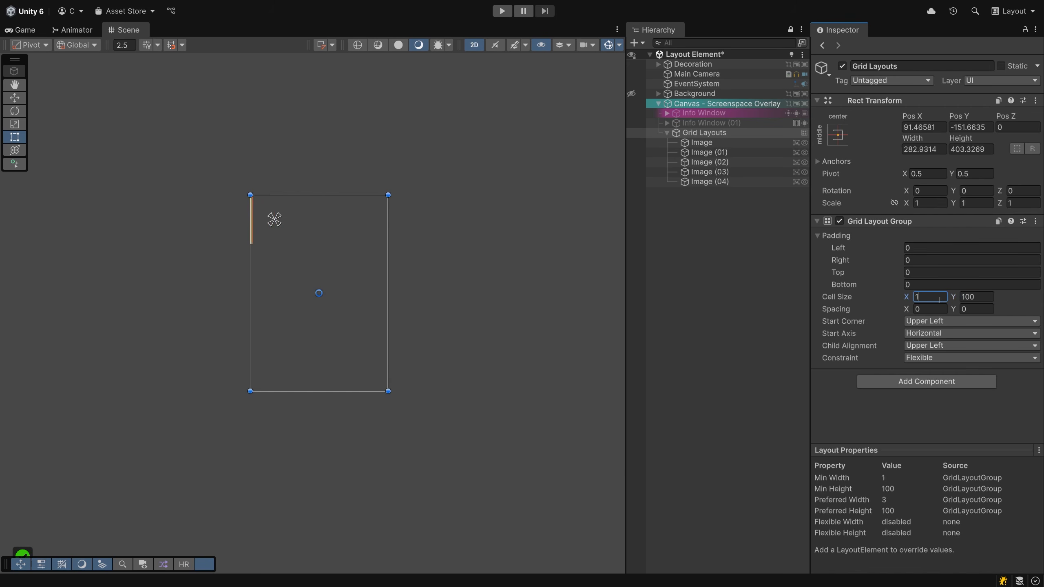
key(Tab)
text(50)
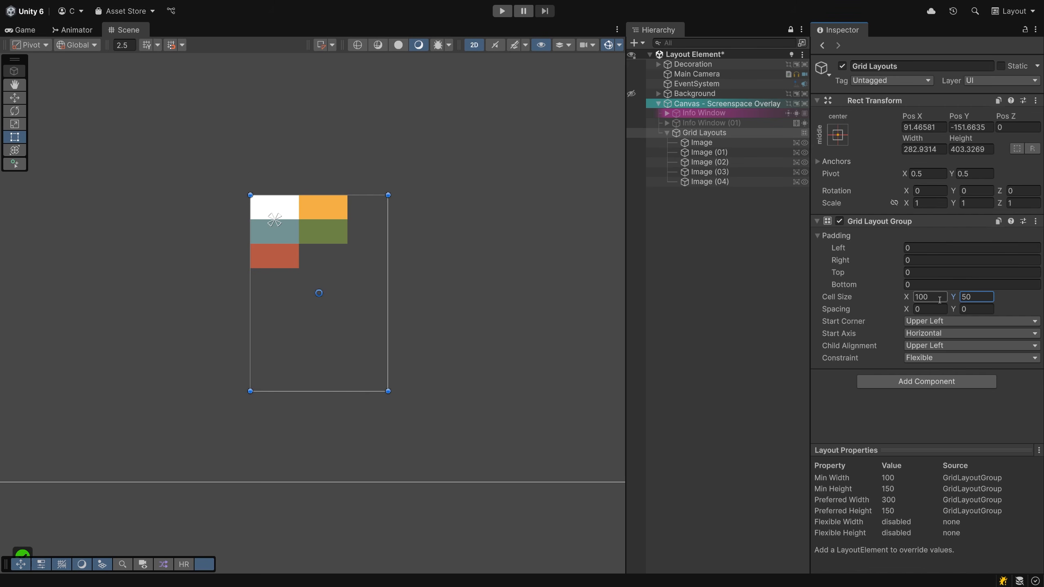
Set the grid's cell size to 200 by 100 and widen the Grid Layouts rect to about 405
click(940, 300)
text(200)
key(Tab)
text(100)
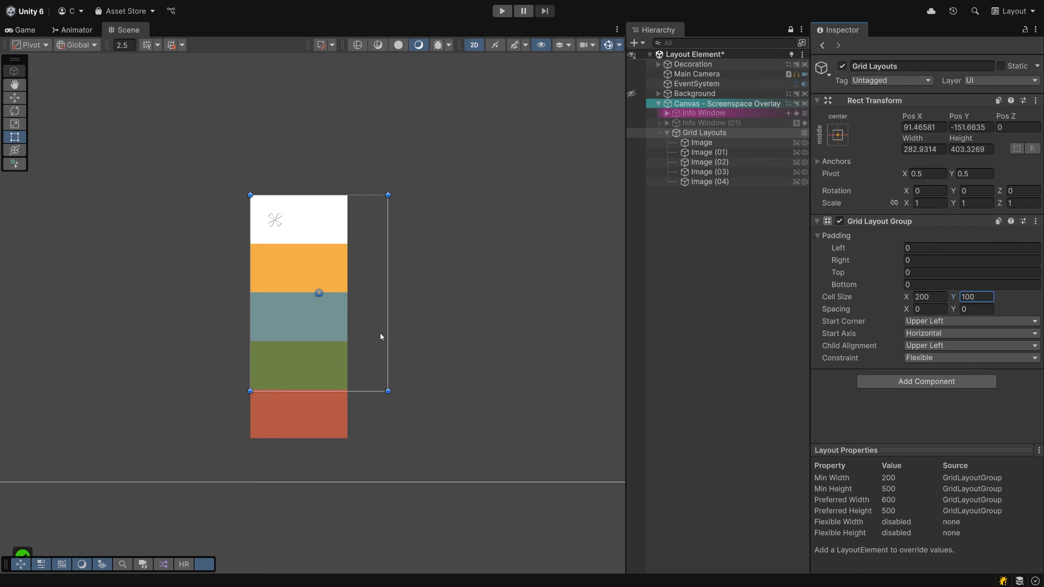
drag(386, 336, 450, 334)
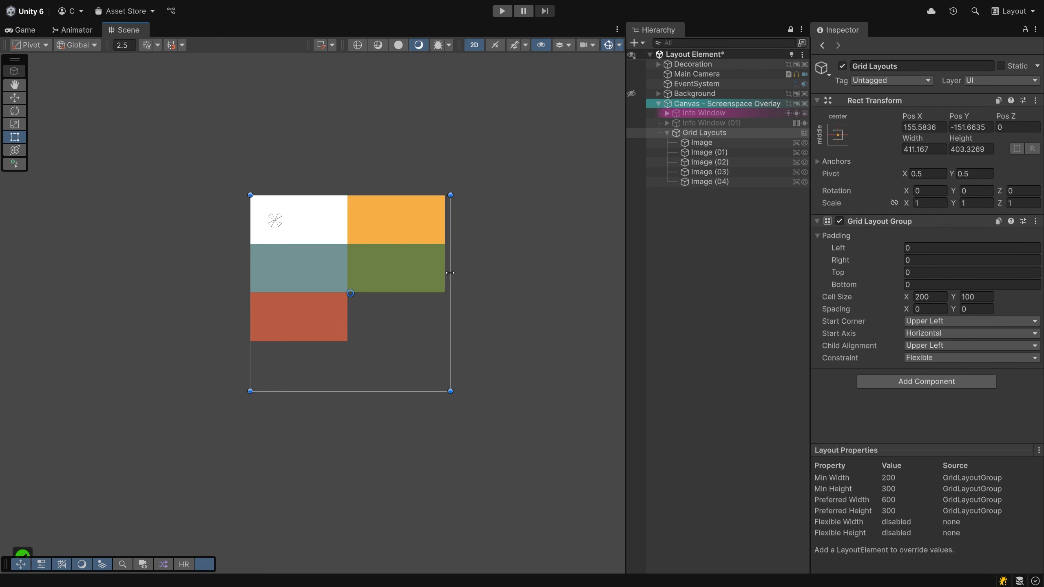
drag(449, 273, 447, 278)
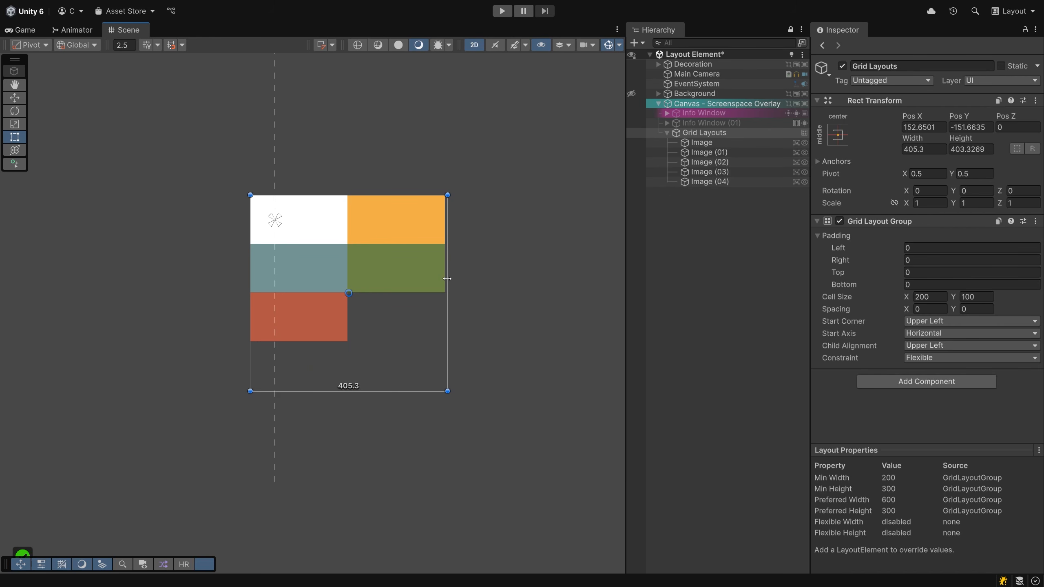
Set the Grid Layout Group's left, right, top and bottom padding to 20
click(922, 248)
text(20)
key(Tab)
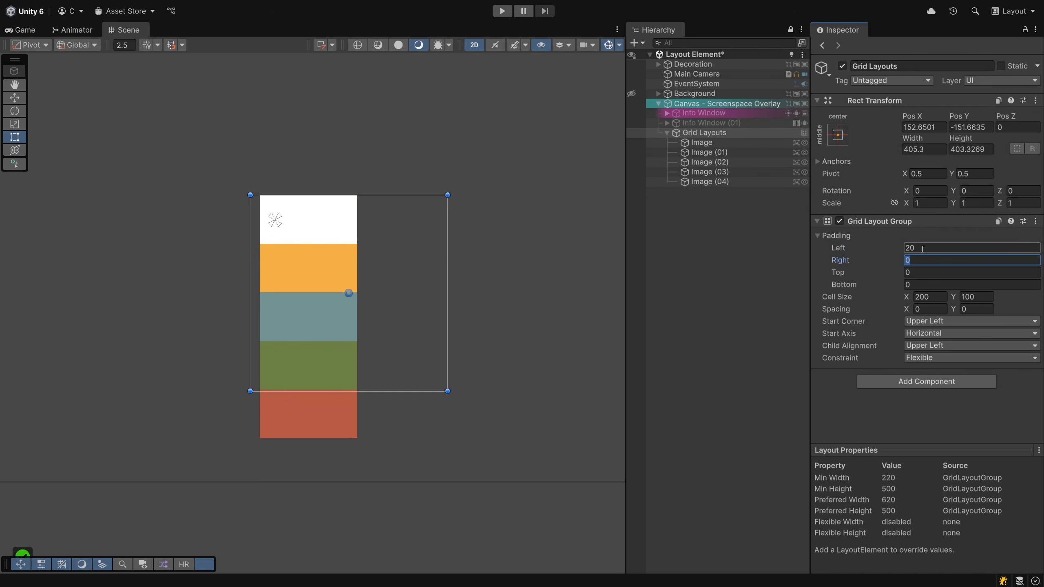
text(20)
key(Tab)
text(20)
key(Tab)
text(20)
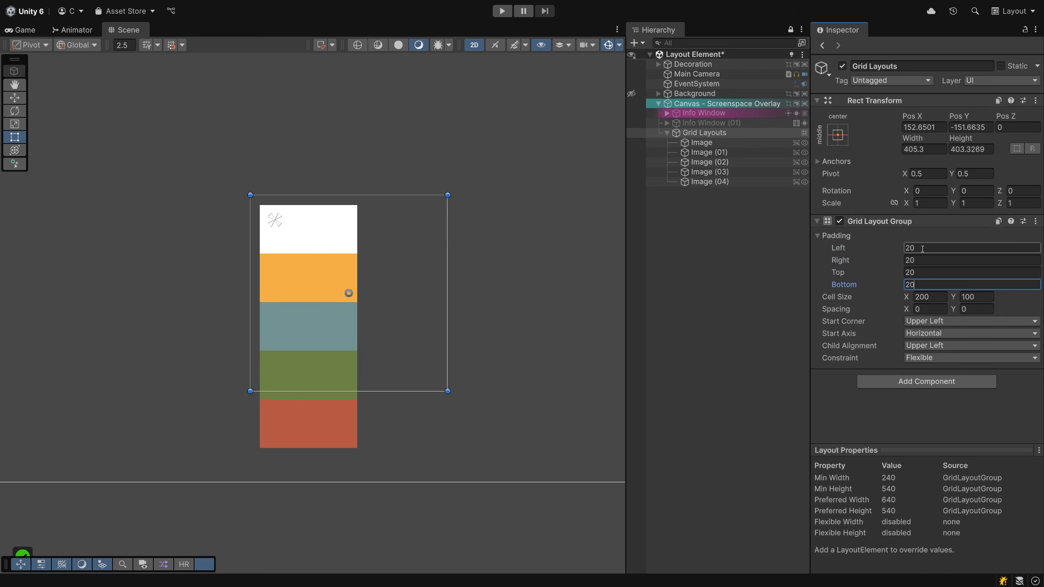
Reset the Grid Layout Group's padding to 0 on all four sides
click(922, 248)
text(0)
key(Tab)
text(0)
key(Tab)
text(00)
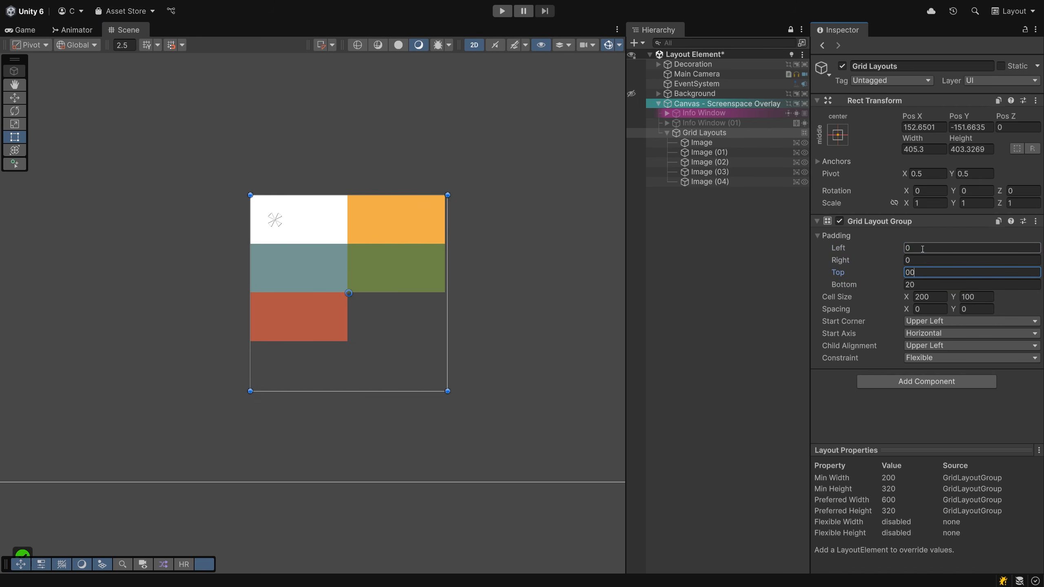
key(Tab)
text(0)
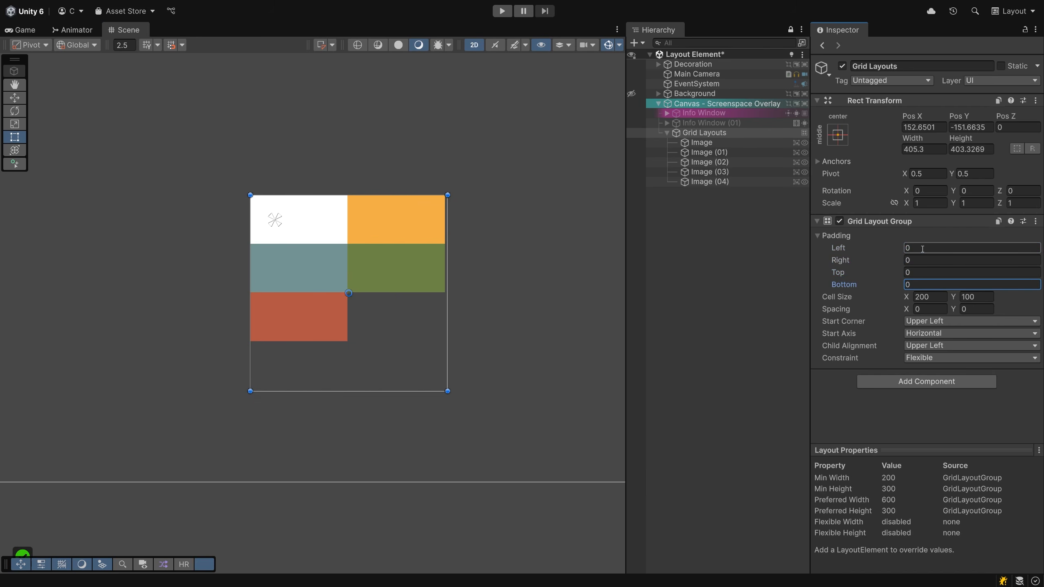
Try the Lower Left and Lower Right start corners for the grid, and restore Upper Left
click(912, 322)
click(931, 354)
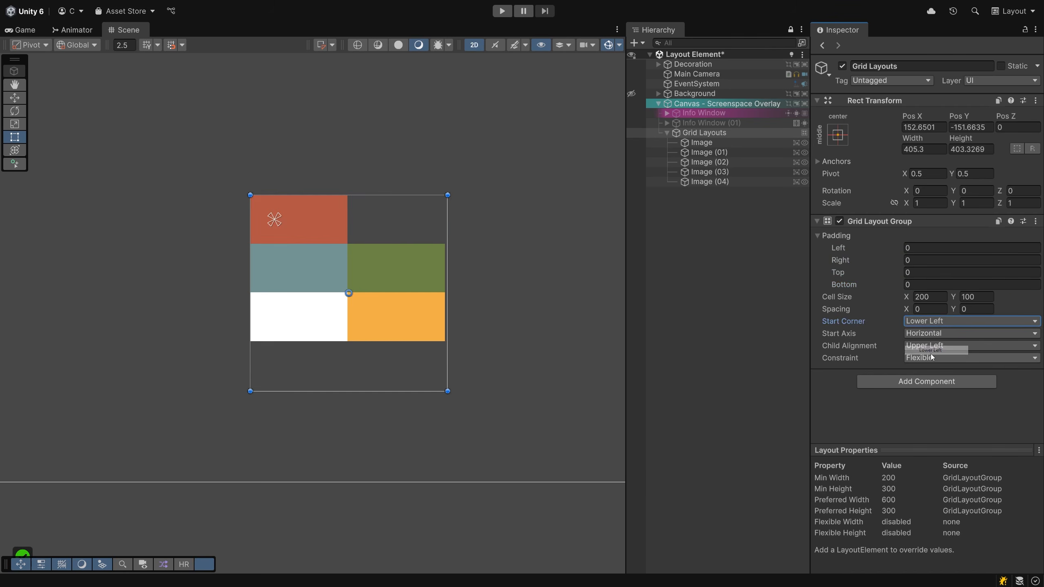
click(928, 324)
click(931, 359)
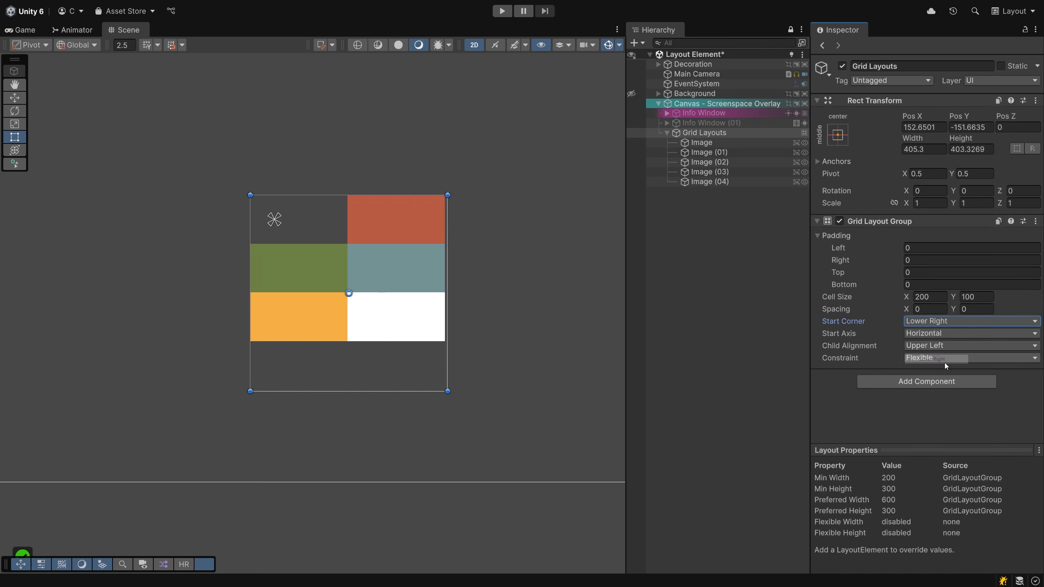
click(932, 326)
click(931, 333)
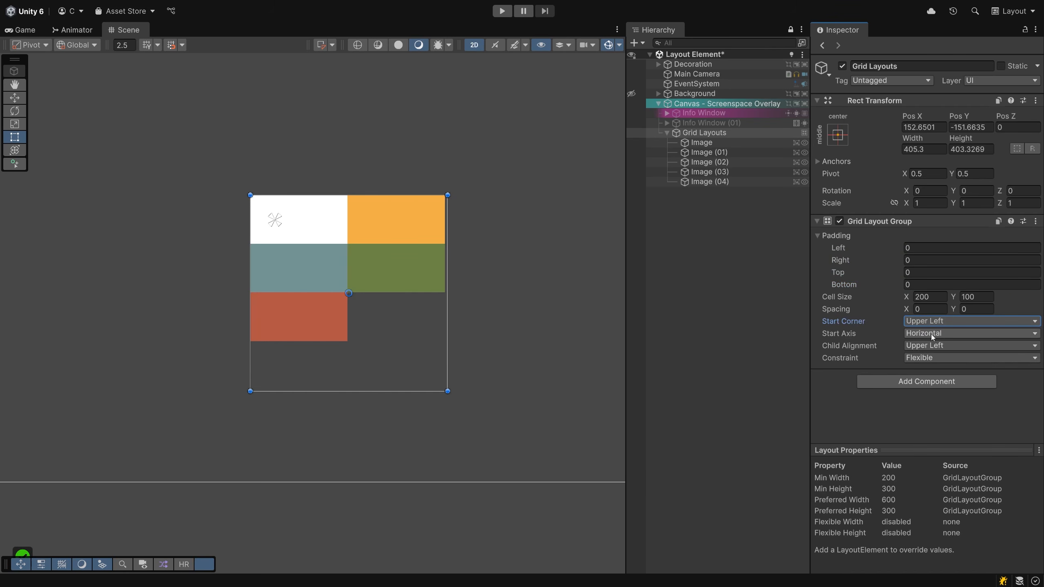
Try the Vertical start axis for the grid and switch it back to Horizontal
click(932, 336)
click(927, 353)
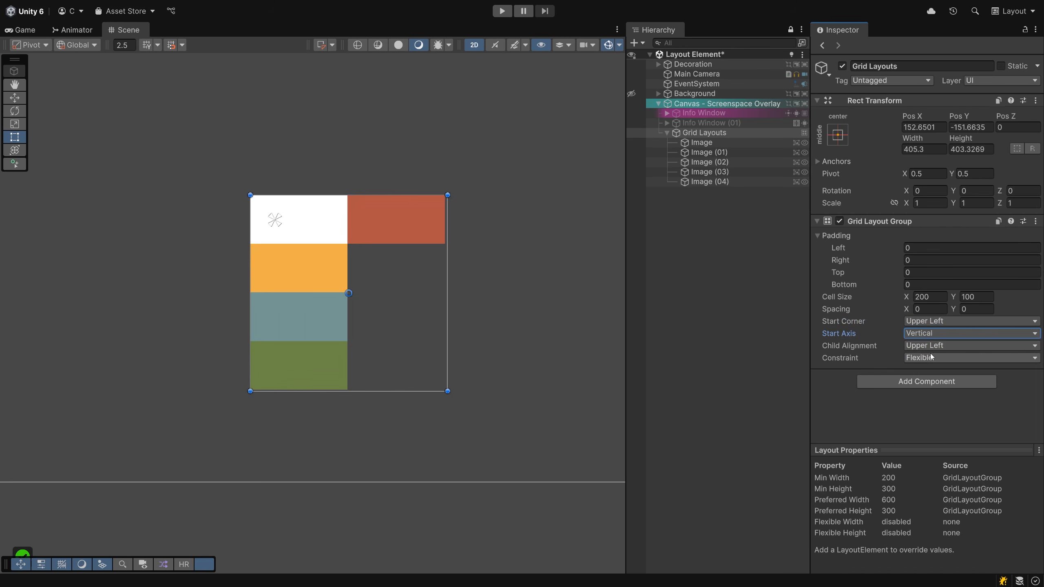
click(930, 338)
click(930, 345)
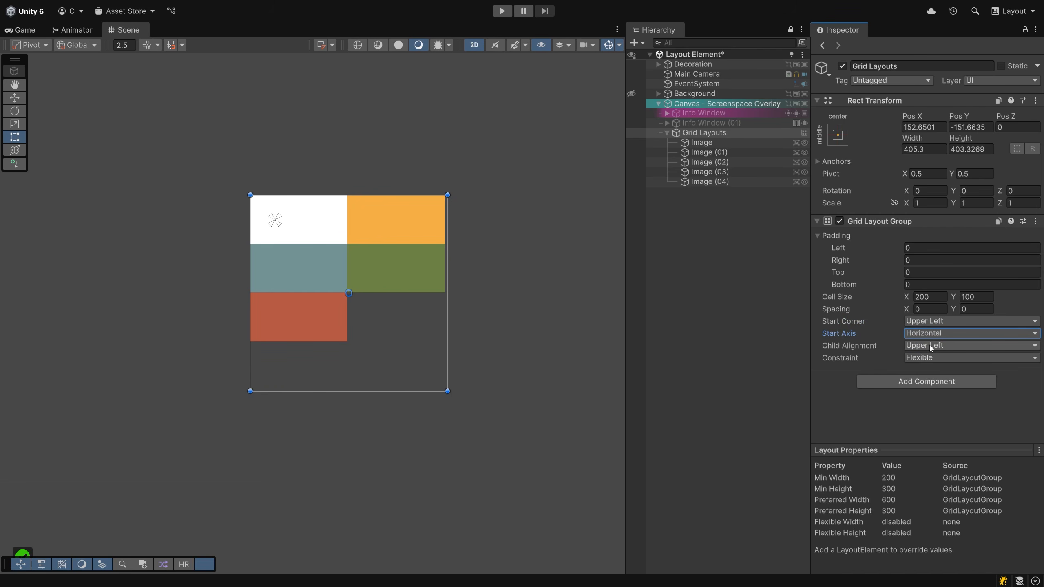
Set the Grid Layout Group's child alignment to Lower Right
click(939, 349)
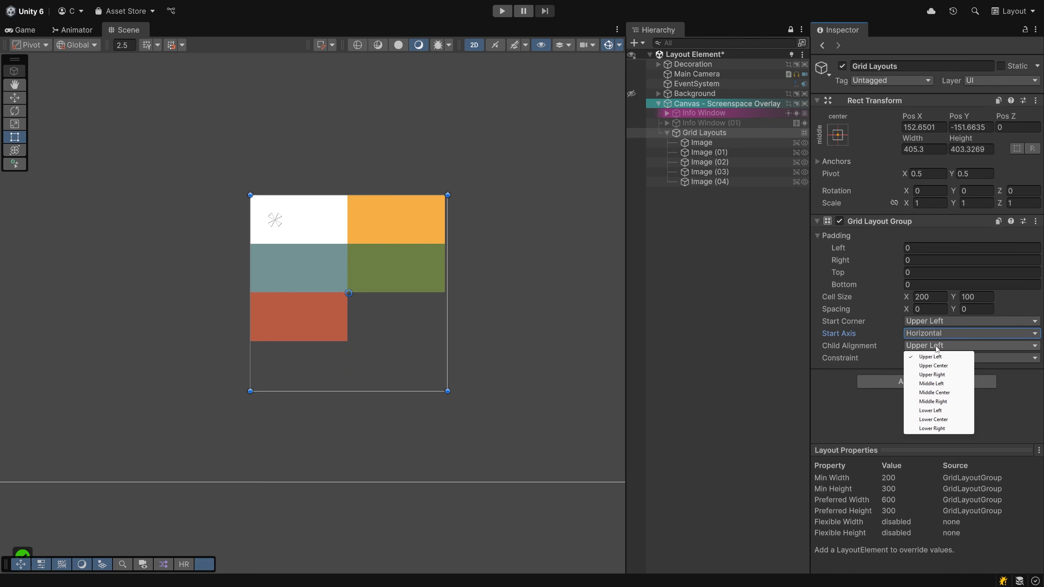
click(946, 430)
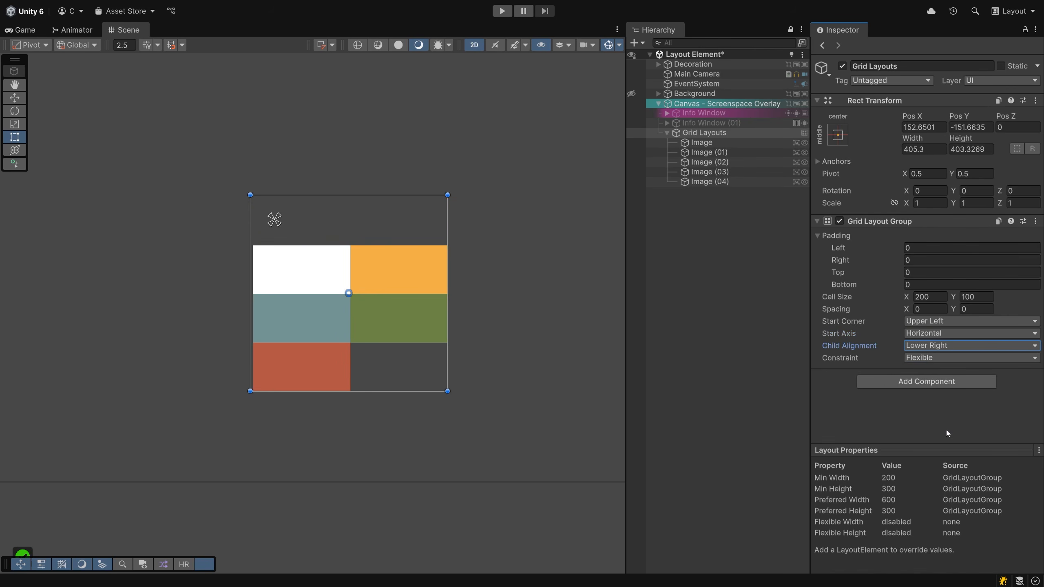
Widen the Grid Layouts rectangle to about 634, try Middle Center child alignment, and set the alignment to Upper Left
drag(449, 304, 560, 304)
click(970, 345)
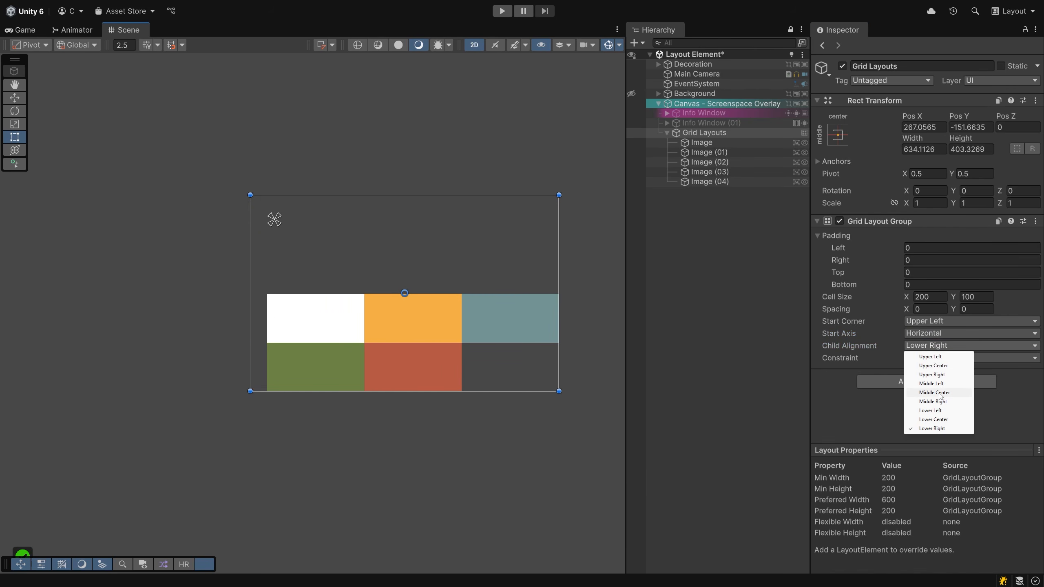
click(940, 394)
click(932, 347)
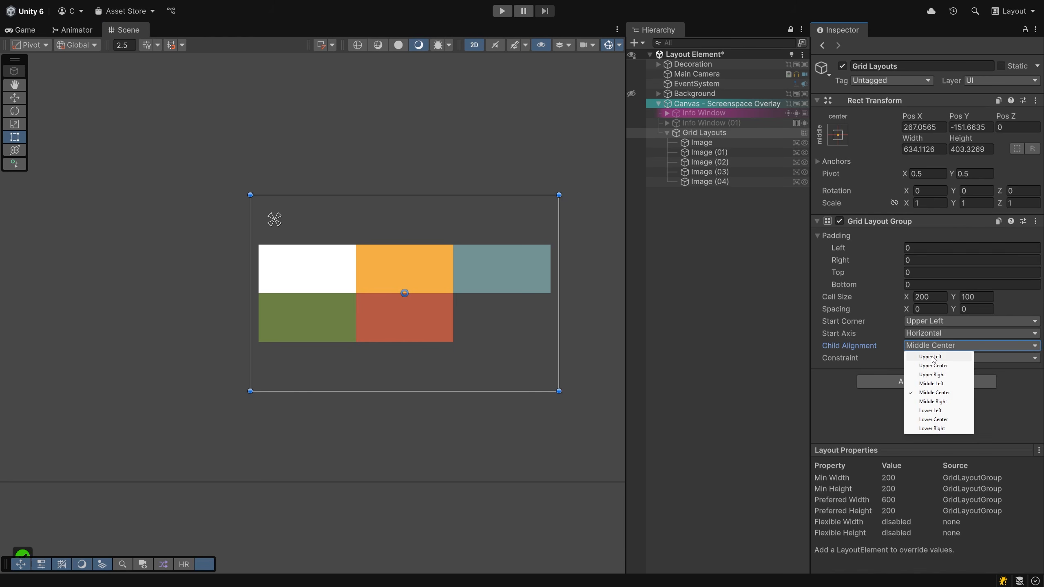
click(931, 357)
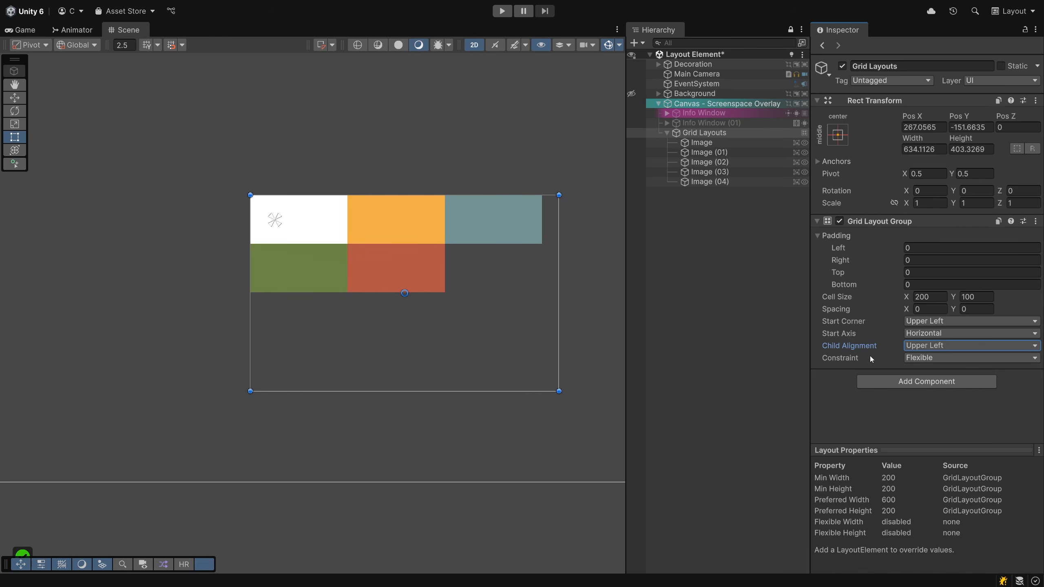
Set the grid's constraint to Fixed Column Count, trying counts of 1 and 2 and settling on 3
click(931, 358)
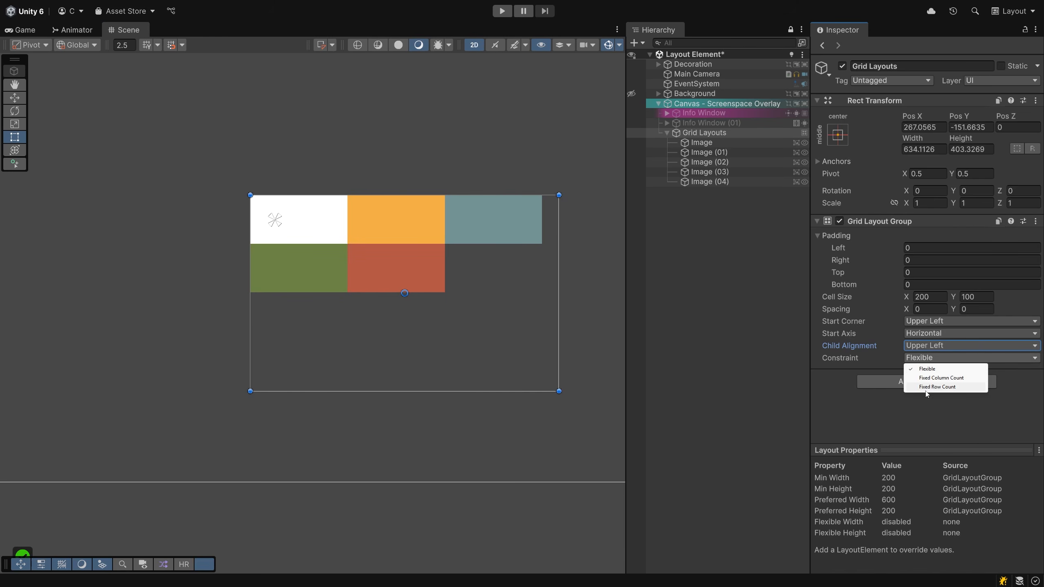
click(923, 372)
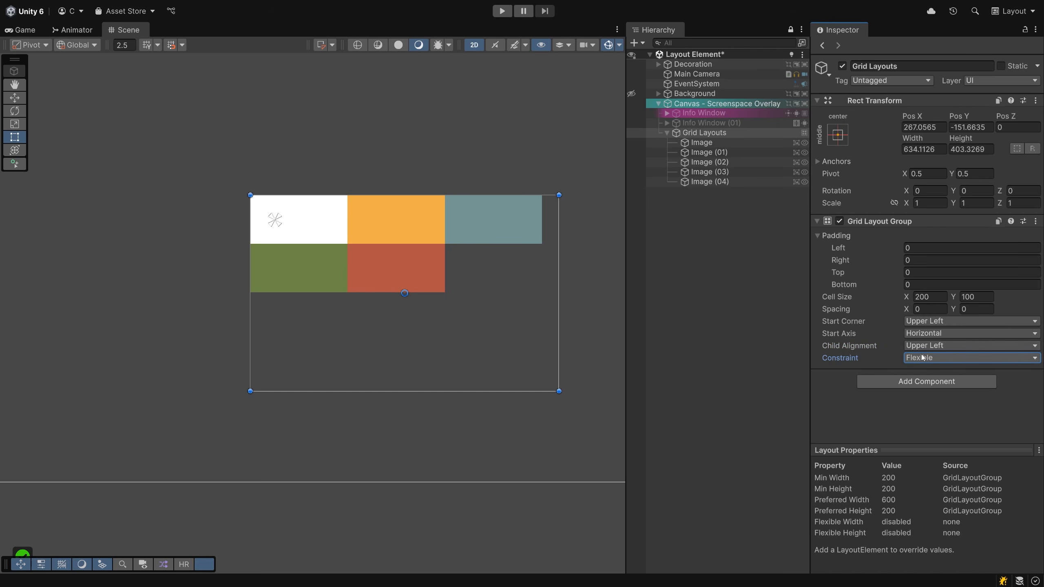
click(924, 359)
click(944, 378)
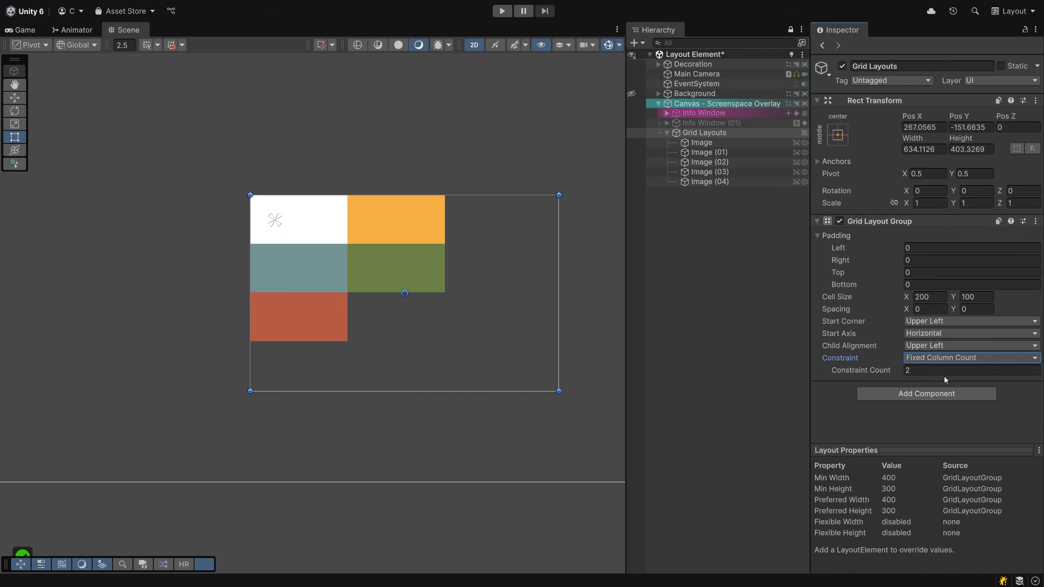
click(941, 372)
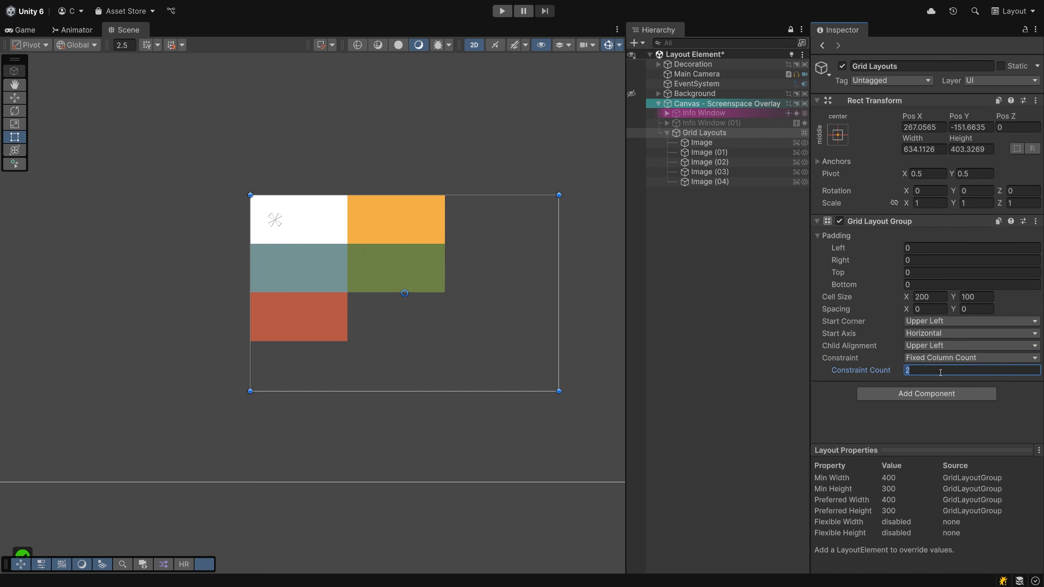
text(3)
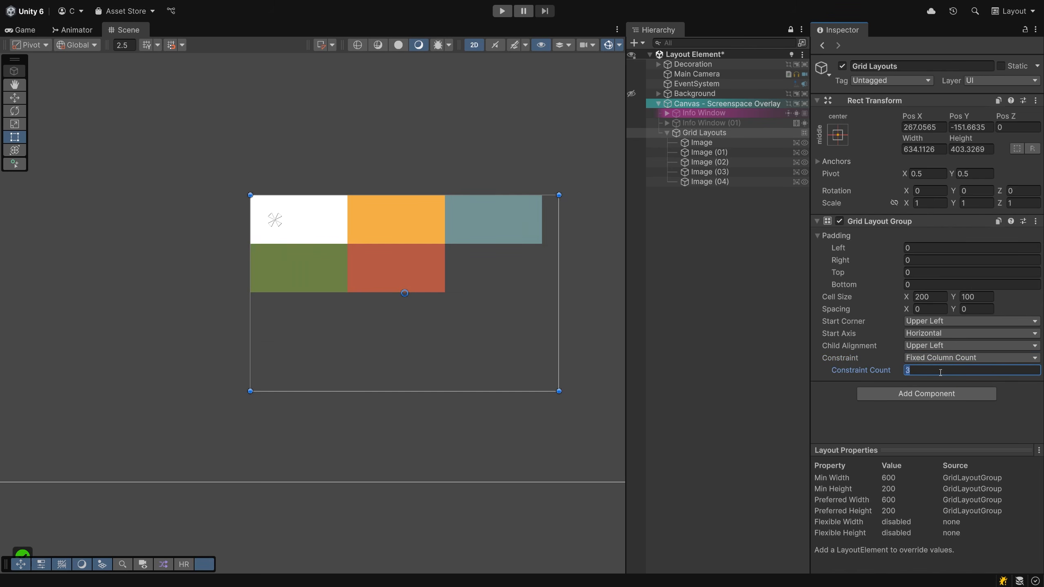
text(1)
text(2)
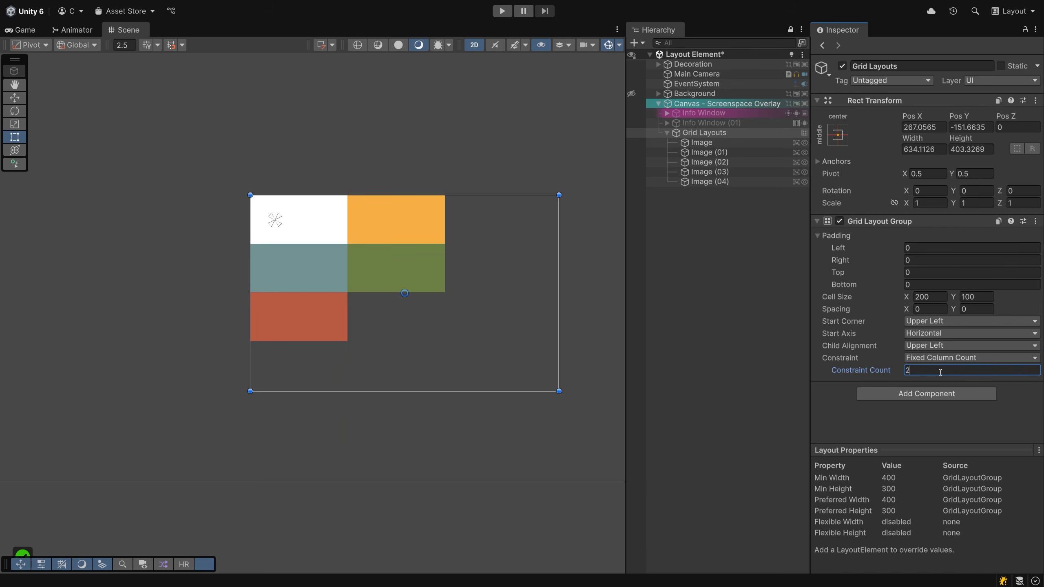
text(3)
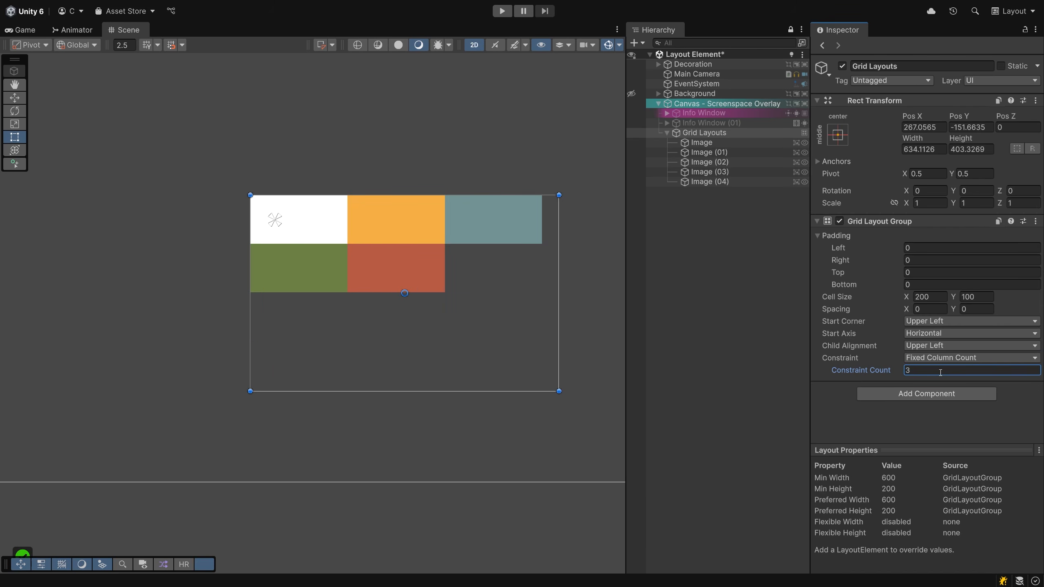
Create an empty child object under Grid Layouts and name it Background
right_click(700, 132)
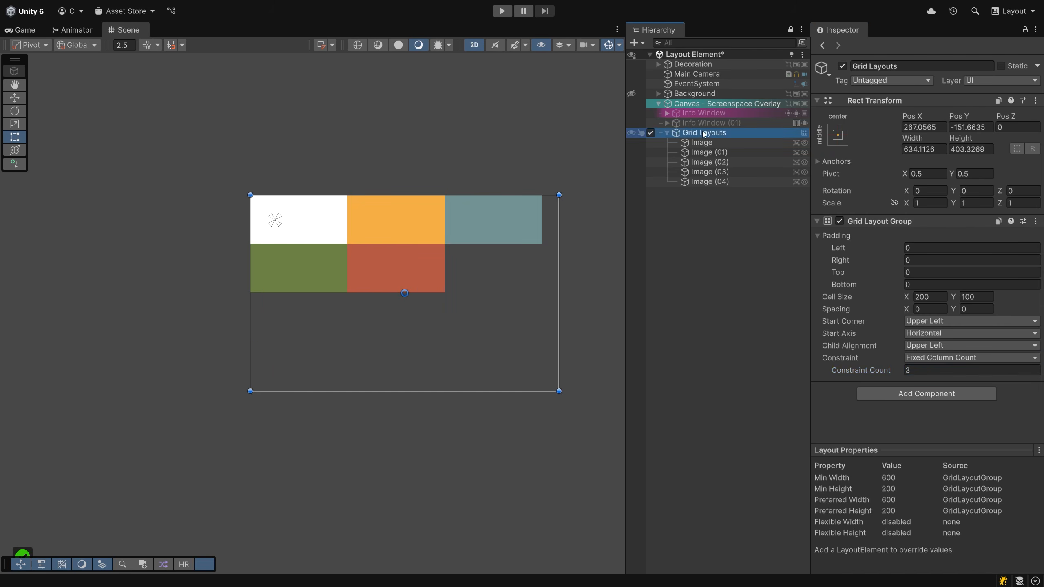
click(742, 288)
text(Background)
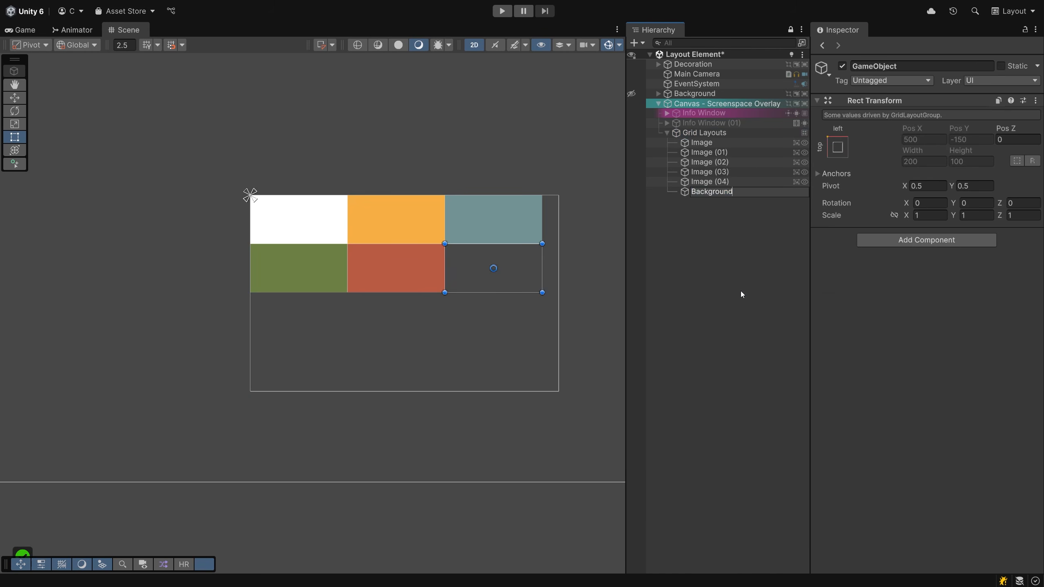
key(Return)
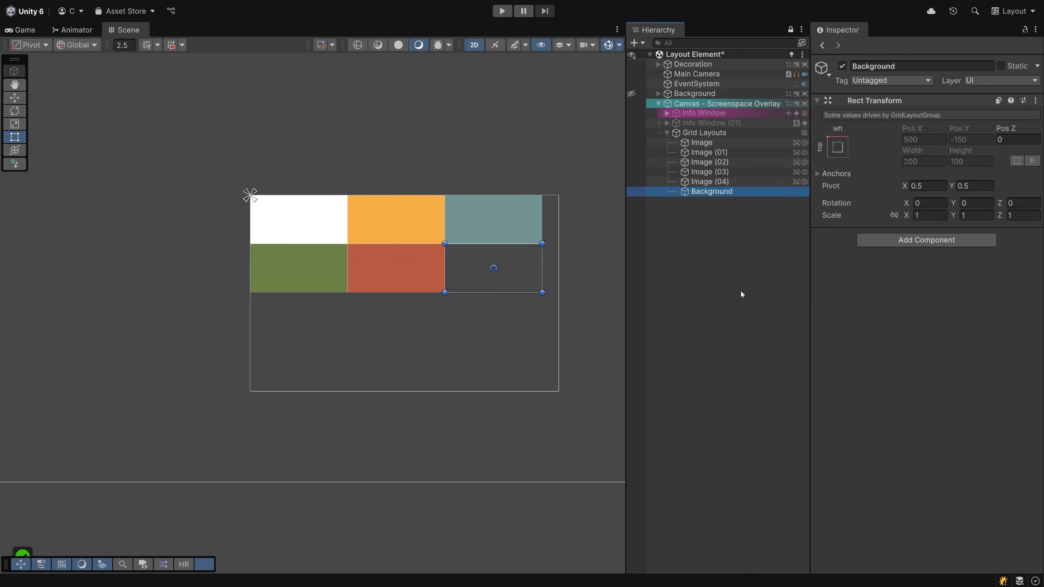
Add a UI Image inside the Background object and stretch it in both directions to fill its parent
right_click(710, 191)
mouse_move(762, 434)
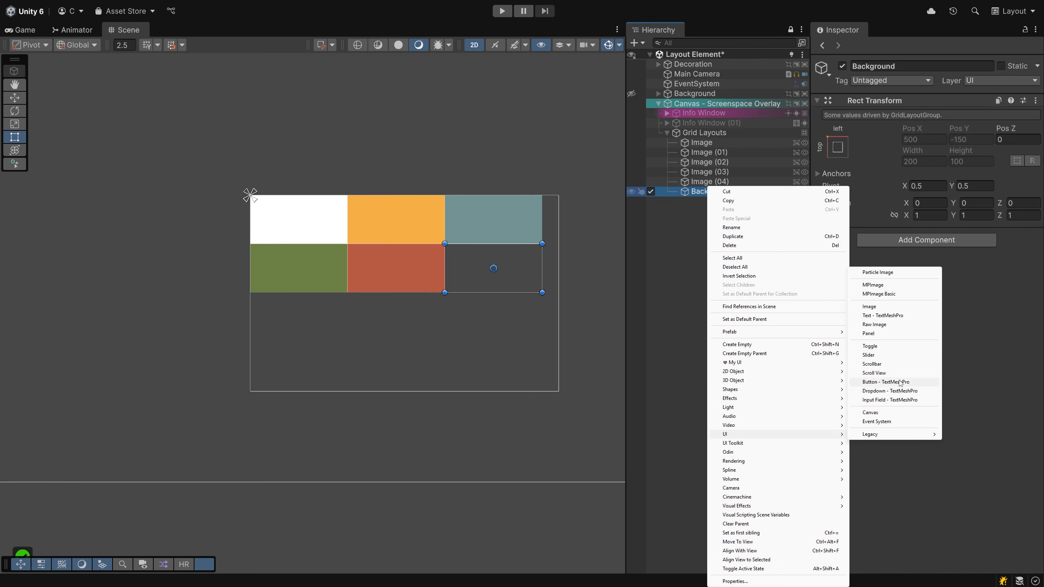
click(888, 308)
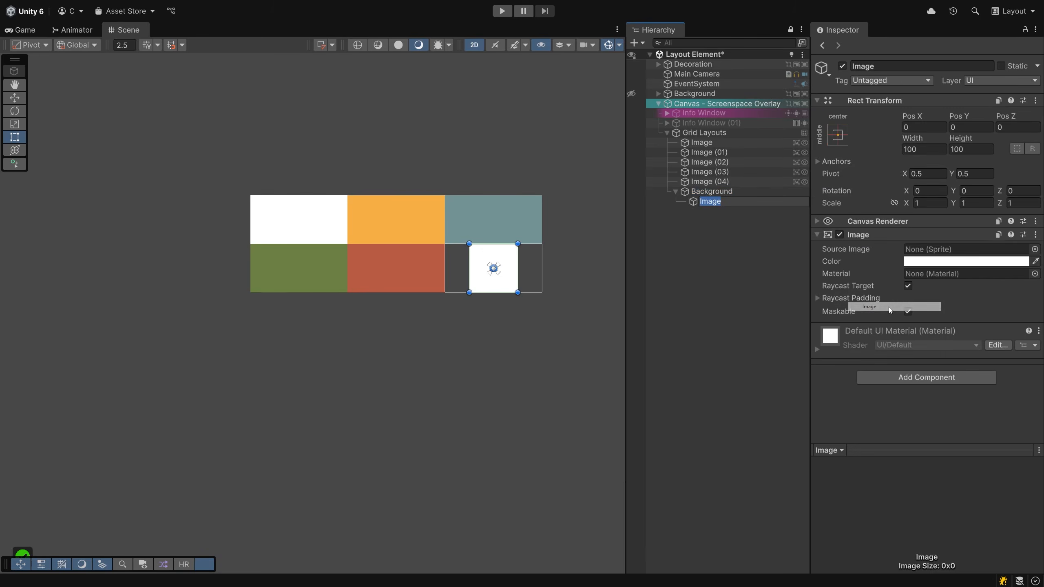
click(844, 137)
click(969, 319)
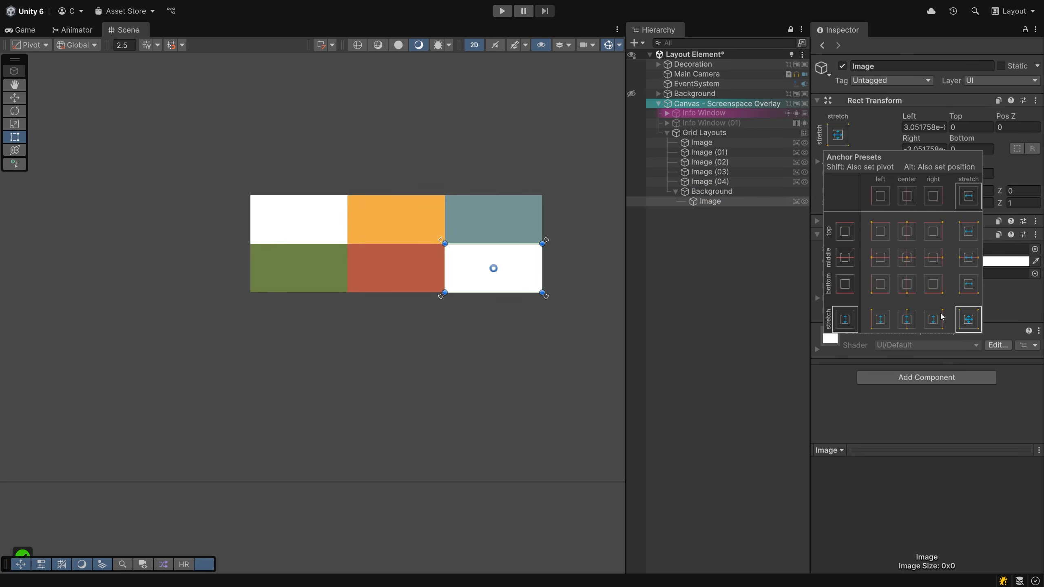
Try to stretch the Background object over the whole Grid Layouts area while the grid still drives it
click(711, 191)
click(837, 147)
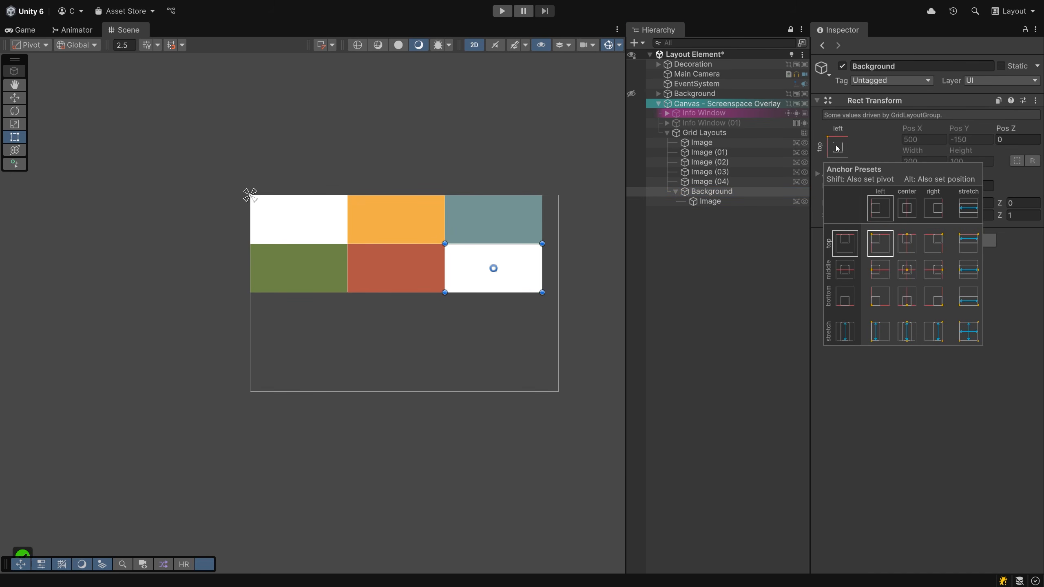
alt+click(969, 336)
click(892, 353)
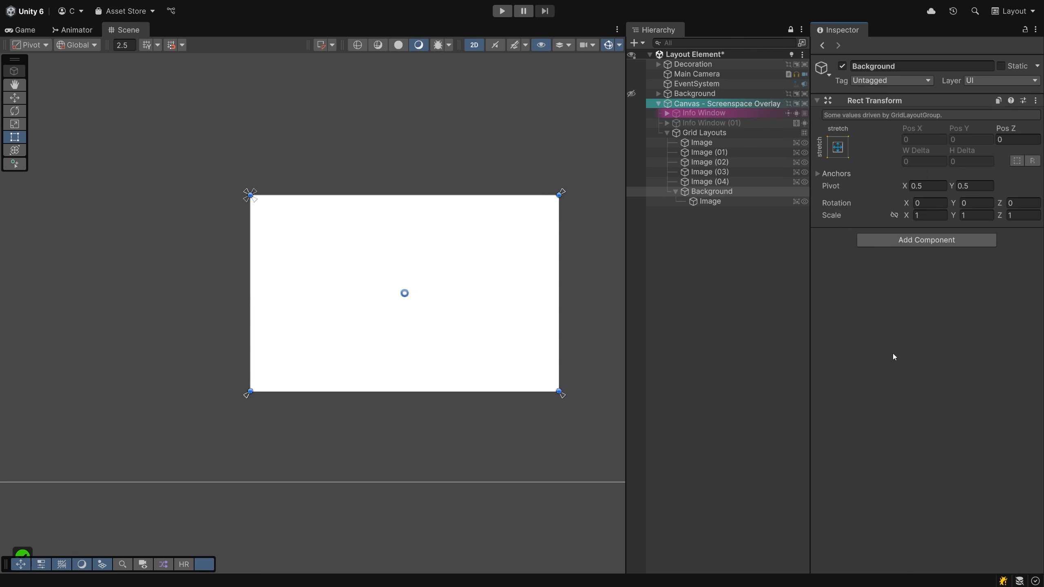
Add a Layout Element component to the Background object
click(904, 242)
text(Layout)
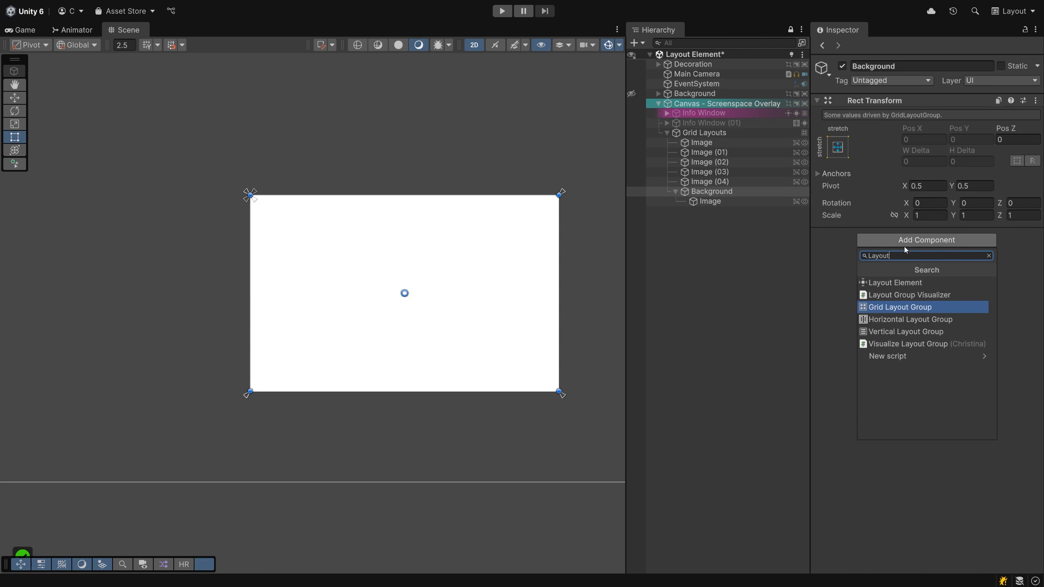
key(Up)
key(Up)
key(Return)
Enable Ignore Layout on Background, make it the first child of Grid Layouts, and stretch it across the full parent area
click(906, 249)
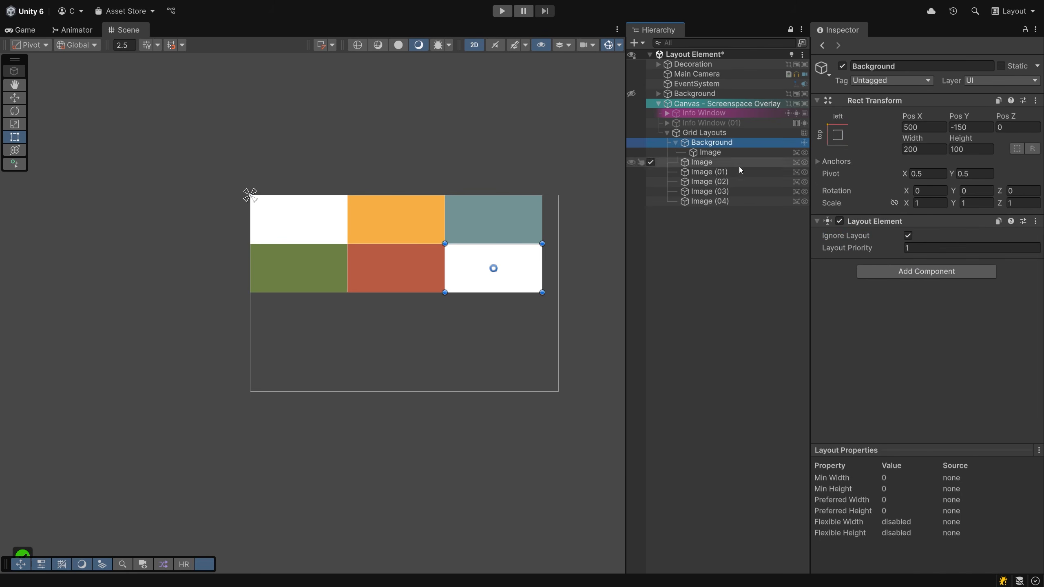
click(837, 134)
alt+click(969, 324)
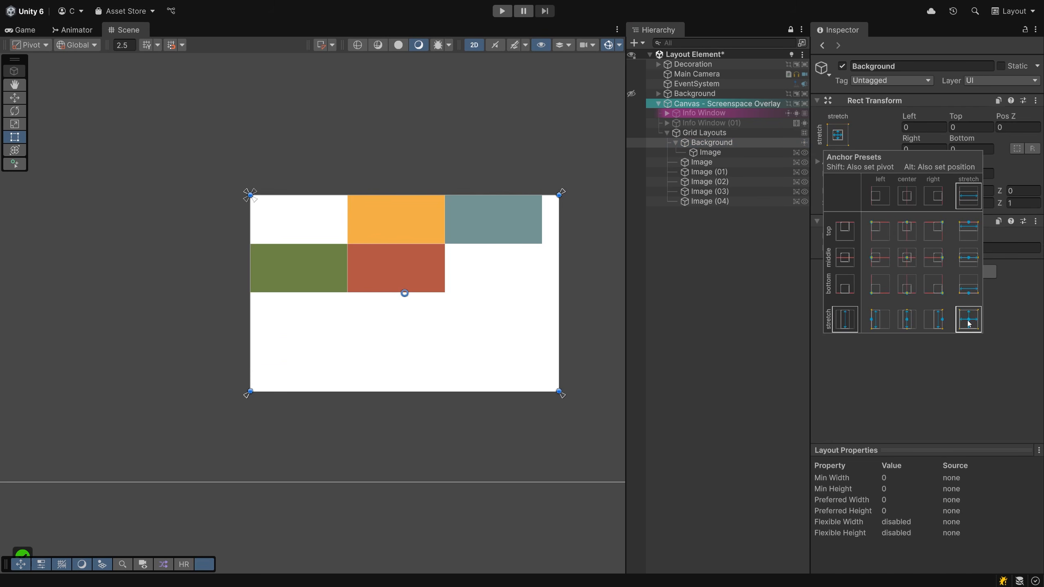
Set the Grid Layout Group's padding on Grid Layouts to 20 on all four sides
click(707, 133)
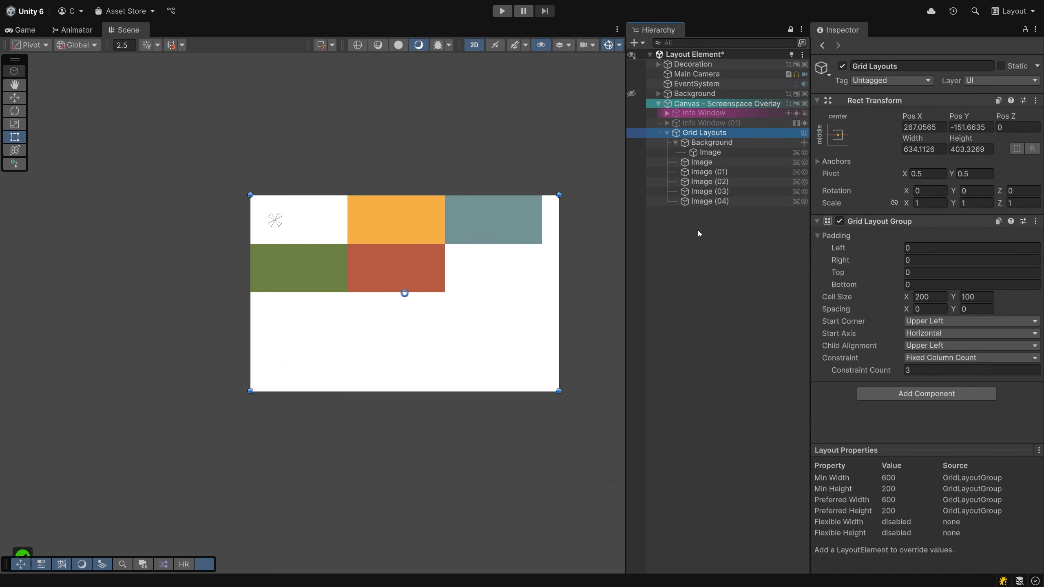
click(931, 249)
text(20)
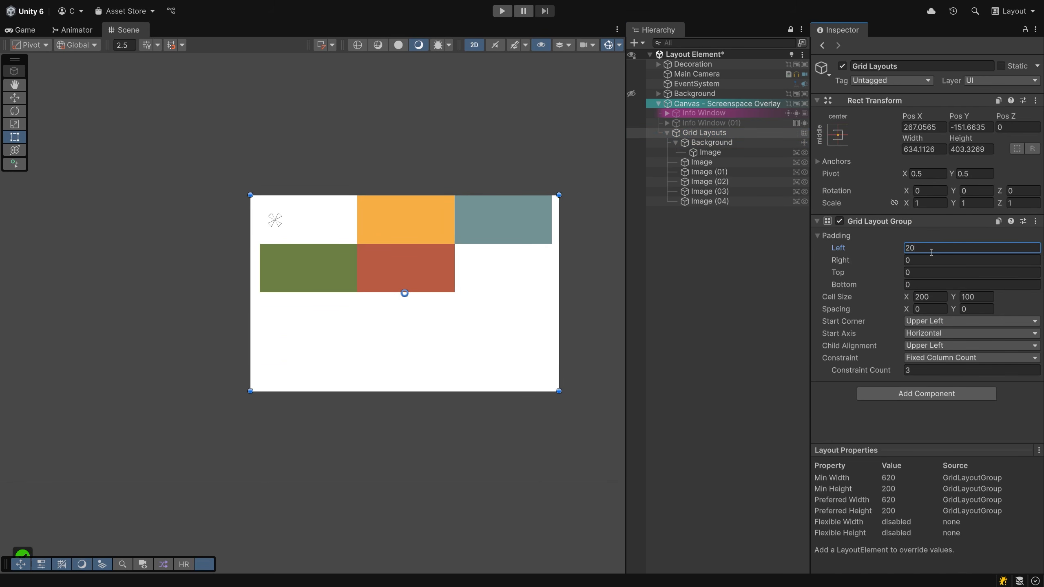
key(Tab)
text(20)
key(Tab)
text(20)
key(Tab)
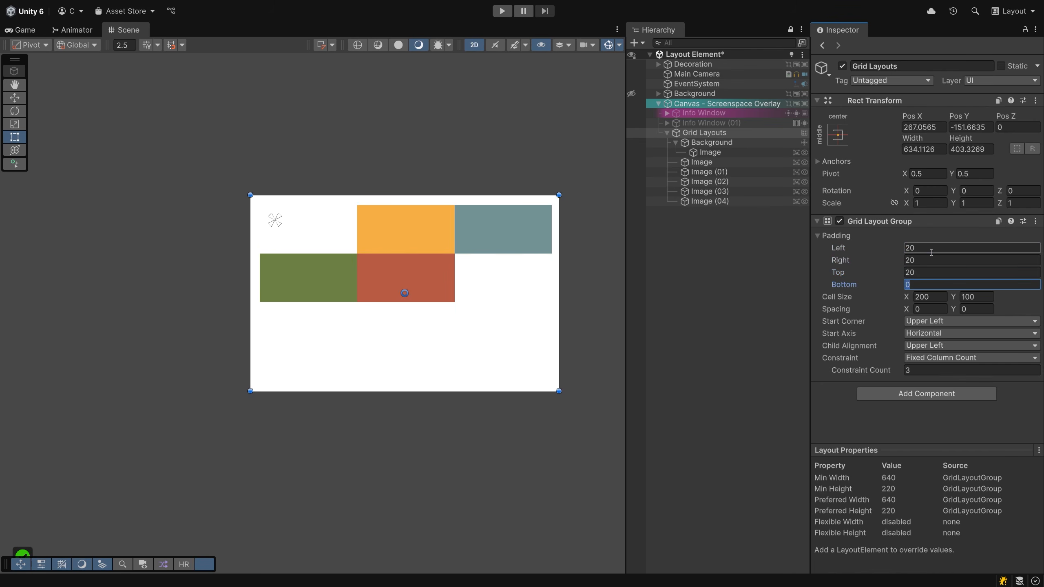
text(20)
Set the Grid Layout Group's spacing to 20 in both X and Y
click(930, 309)
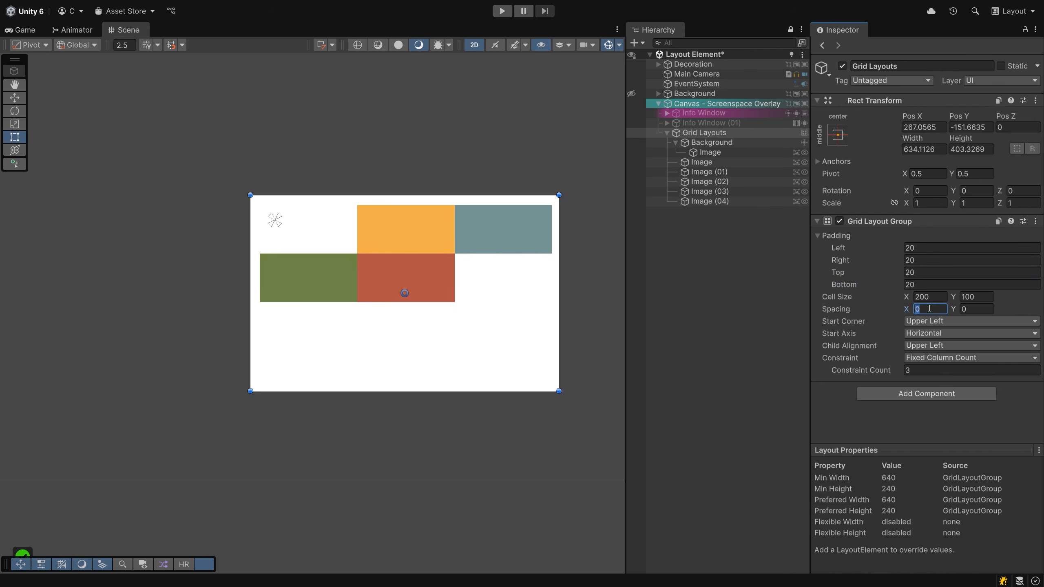
text(20)
key(Tab)
text(20)
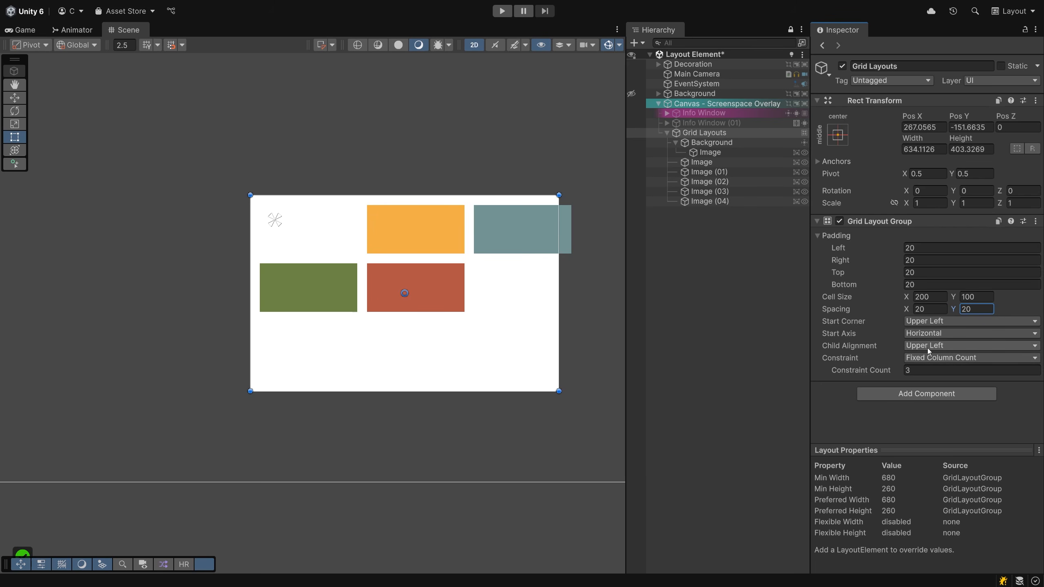
Color the Image inside Background with the warm grey swatch, hexadecimal A9A59C
click(716, 152)
click(924, 261)
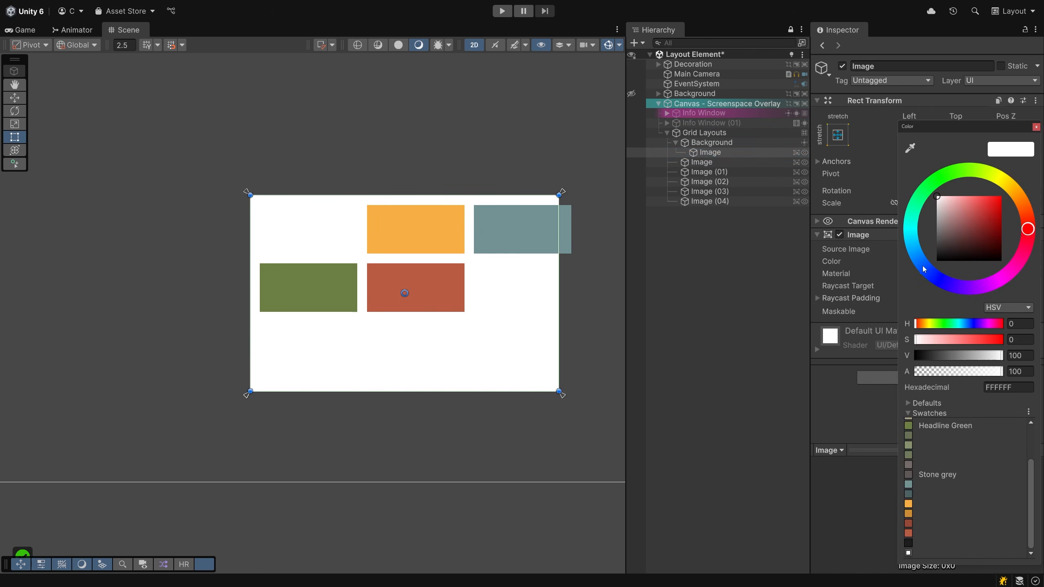
scroll(912, 447, up, 3)
click(909, 434)
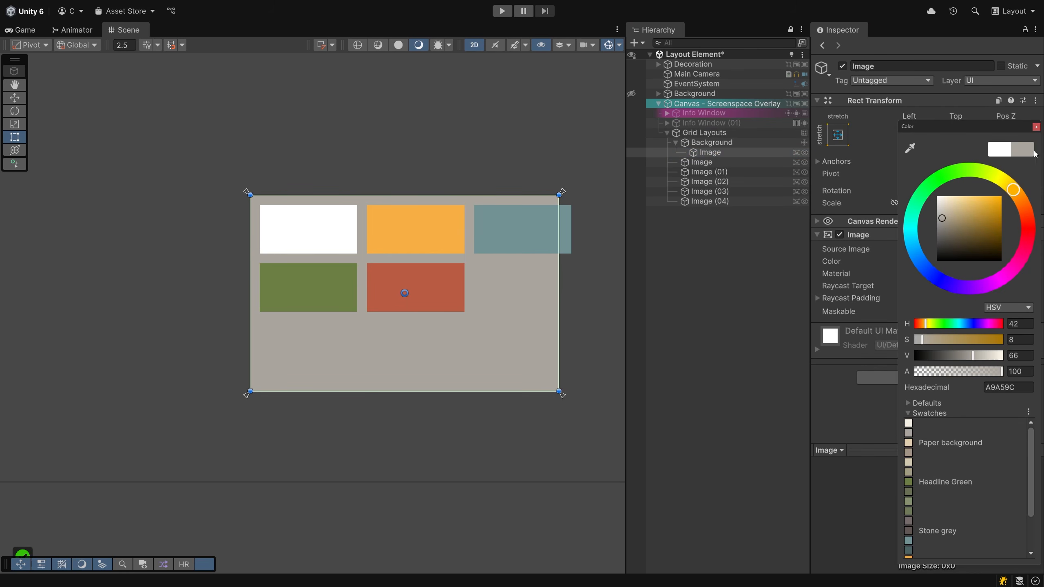
click(1036, 127)
Add a Content Size Fitter component to the Grid Layouts object
click(711, 133)
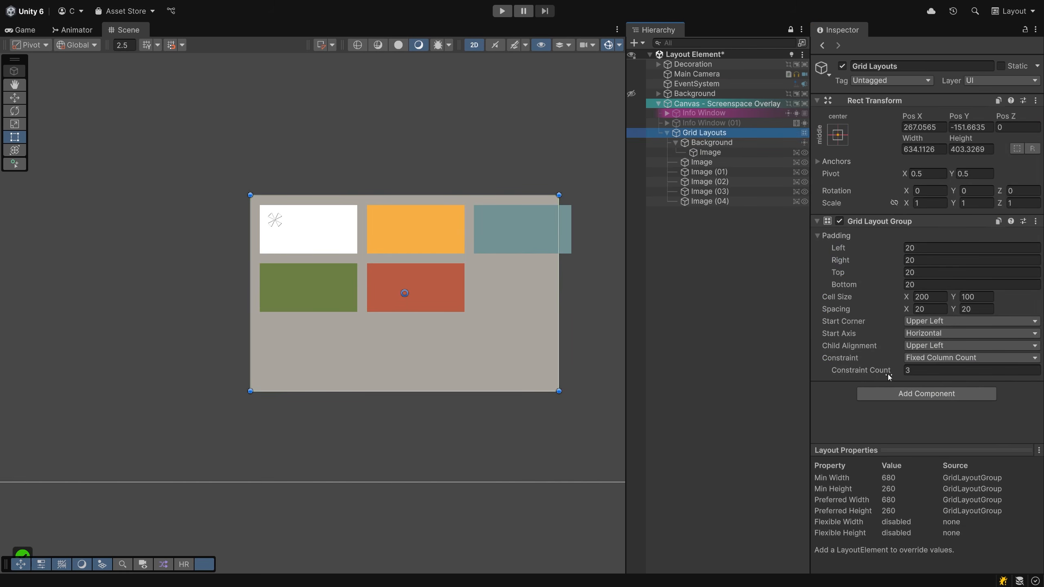
click(882, 392)
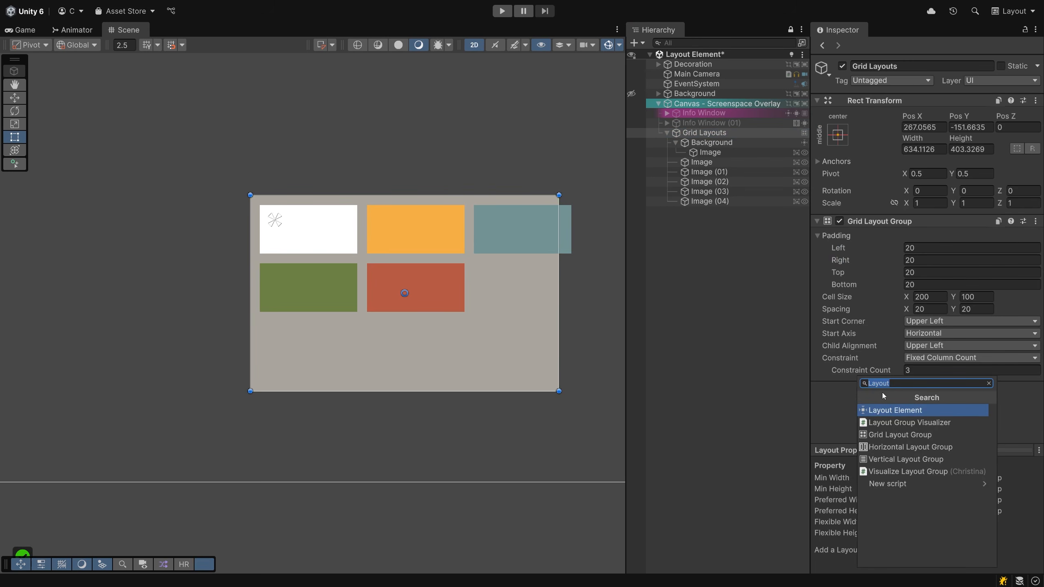
text(content)
key(Return)
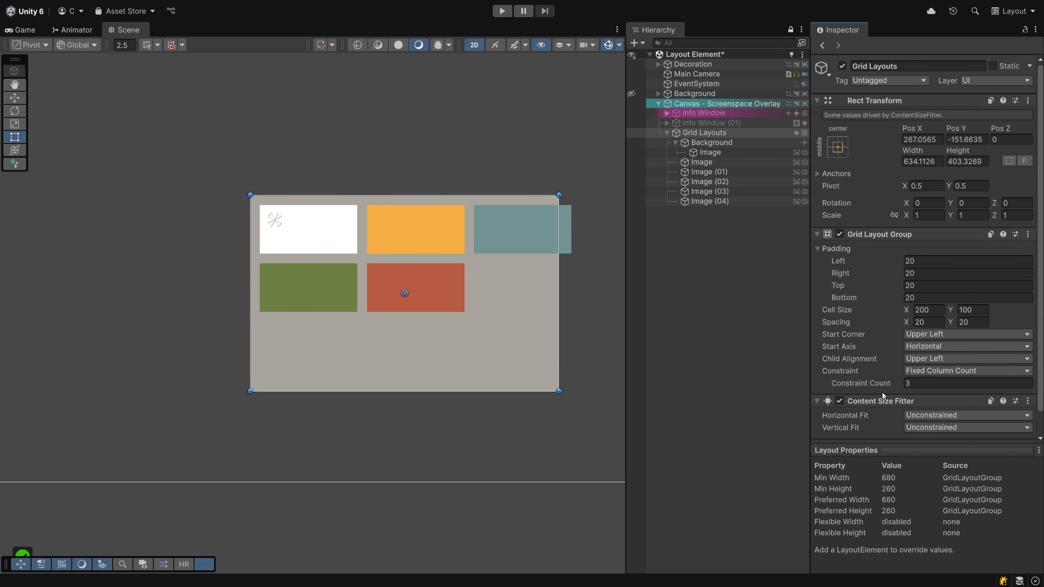
Set the Content Size Fitter's horizontal and vertical fit to Preferred Size, and move the Grid Layouts pivot to its bottom edge's center
click(920, 414)
click(924, 437)
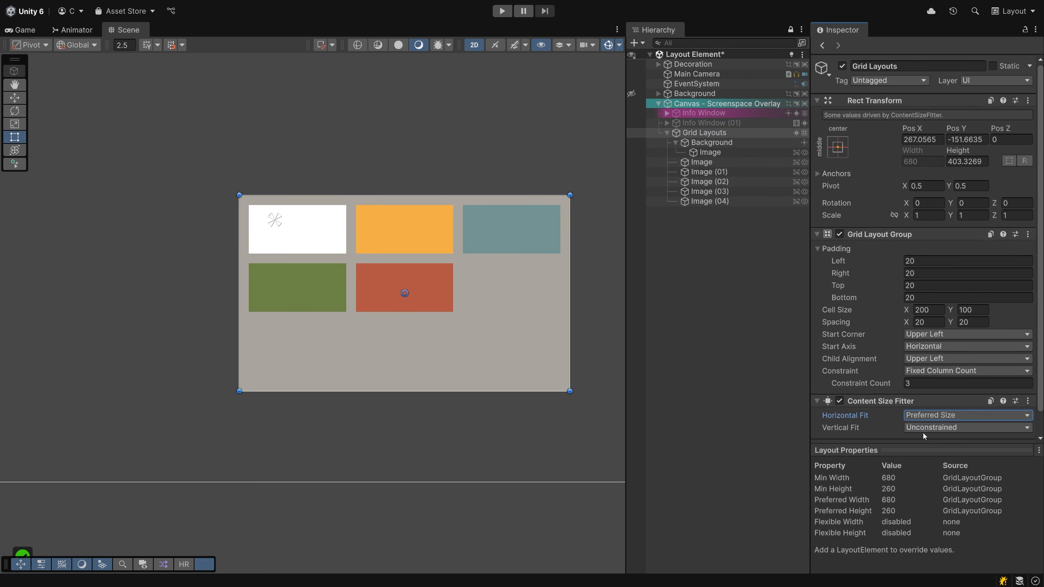
click(924, 428)
click(922, 460)
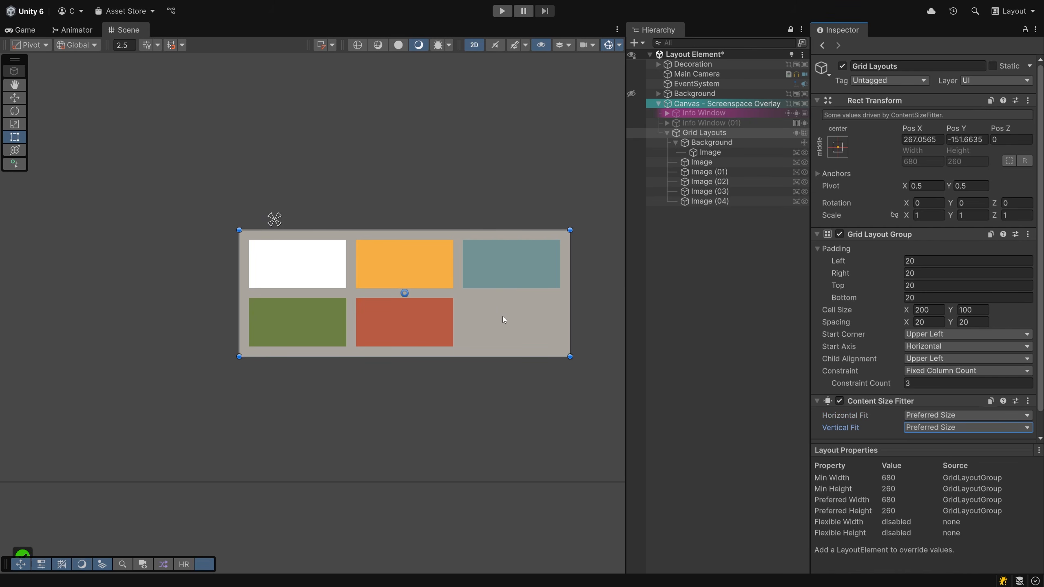
drag(404, 293, 404, 356)
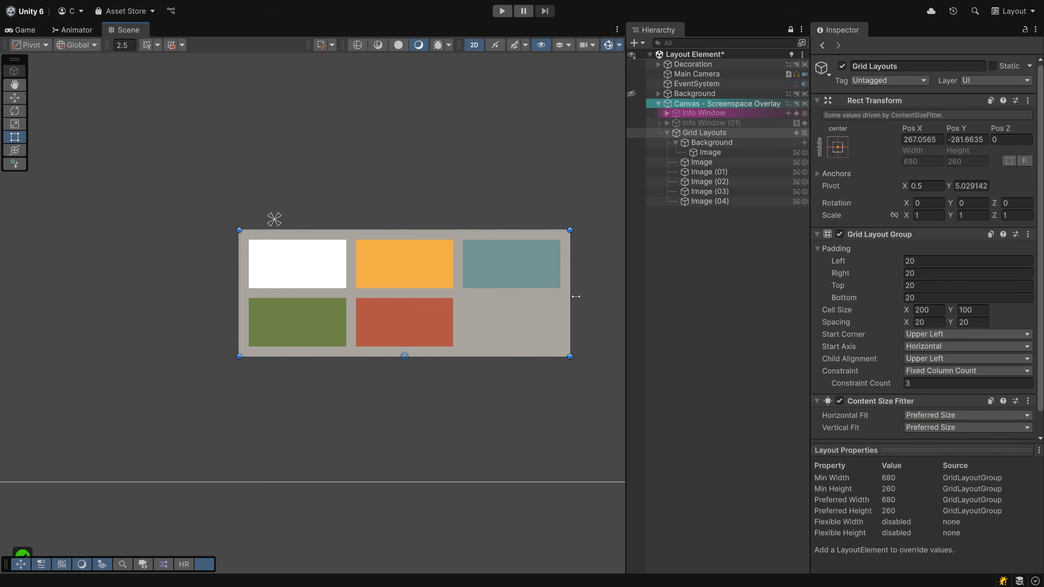
Duplicate the red Image (04) four times inside Grid Layouts to fill three rows of three cells
click(723, 201)
key(ctrl+d)
key(ctrl+d)
key(ctrl+d)
key(ctrl+d)
key(ctrl+d)
key(ctrl+d)
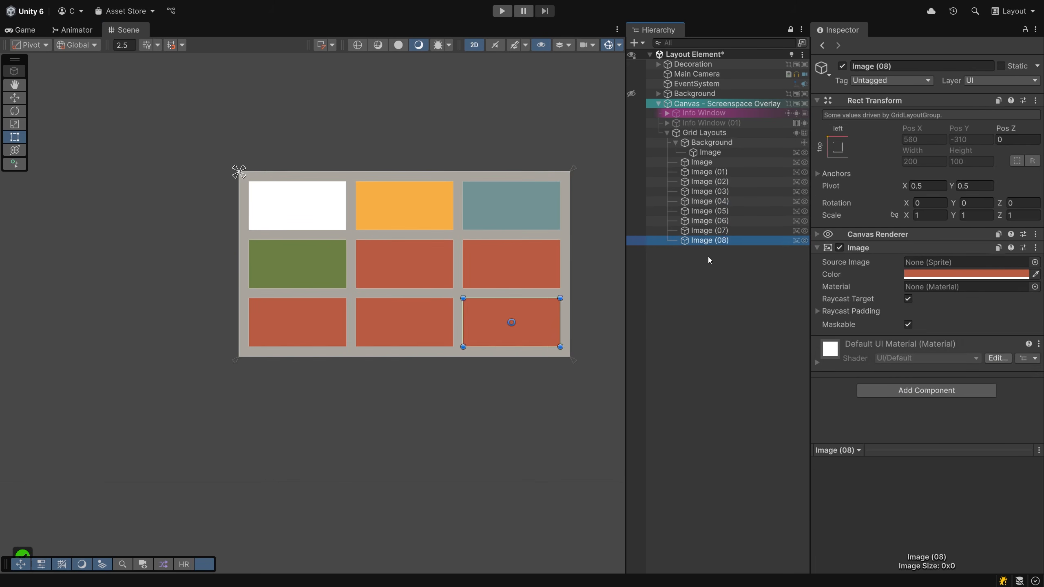
Duplicate the last red Image once more, and delete the red copies from Grid Layouts down to Image (04)
key(ctrl+d)
key(Delete)
key(Delete)
key(Delete)
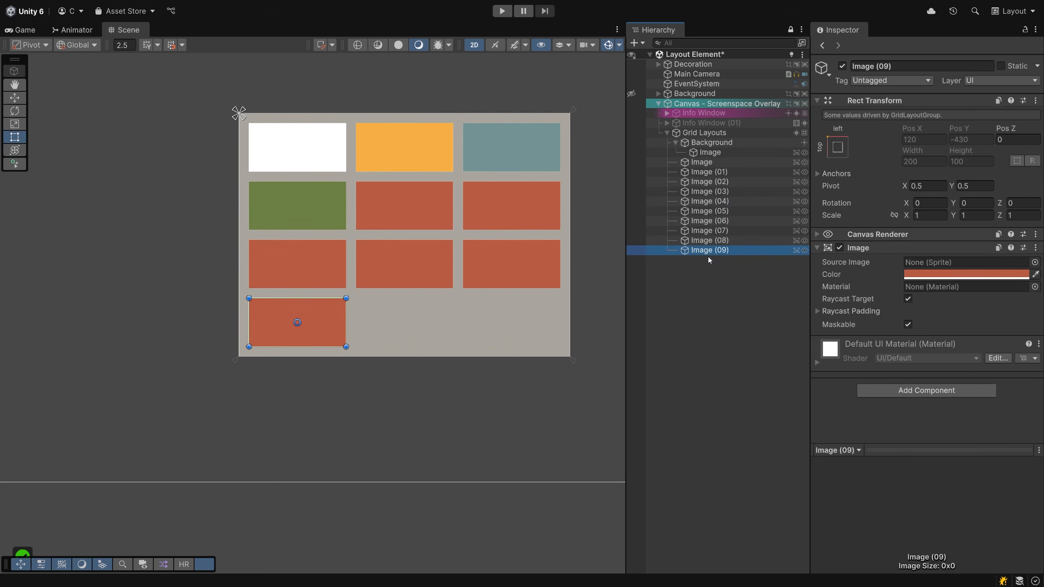
key(Delete)
key(Delete)
key(Delete)
key(Delete)
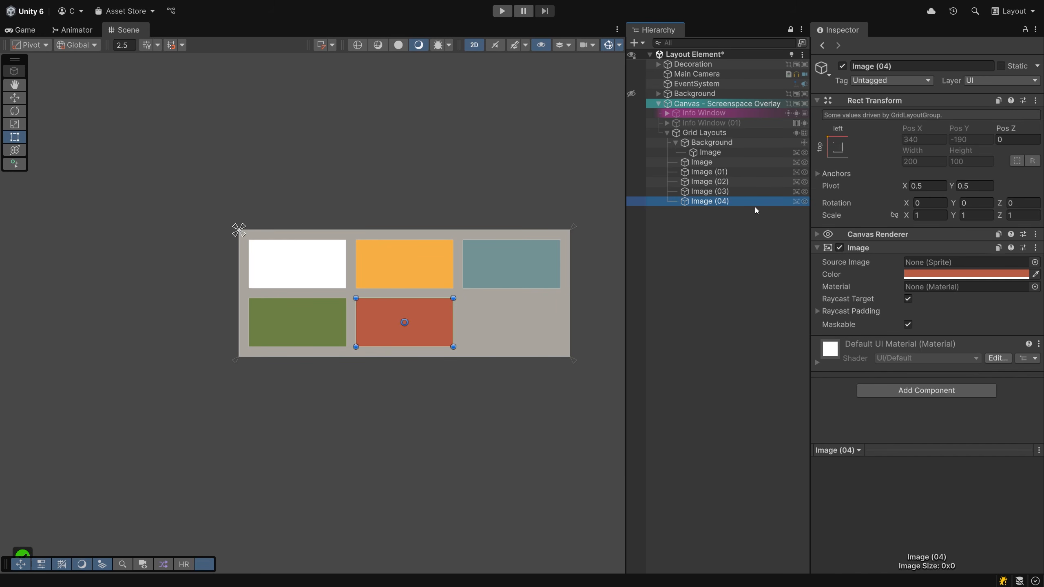
Create an empty object named Bento Entry under the Canvas and move it outside the grid, beside its white cell
right_click(692, 103)
click(722, 261)
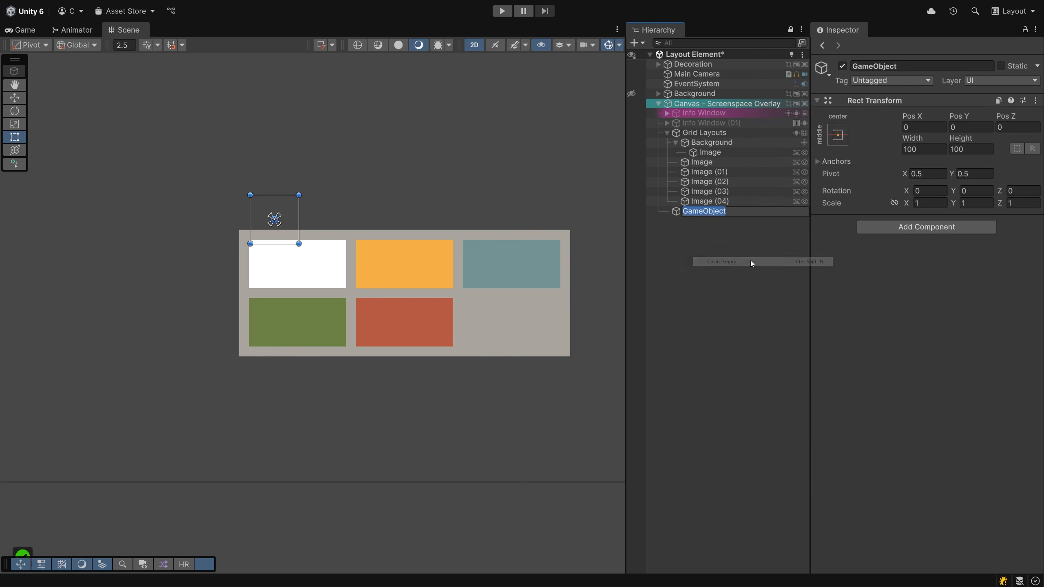
text(Bento Entry)
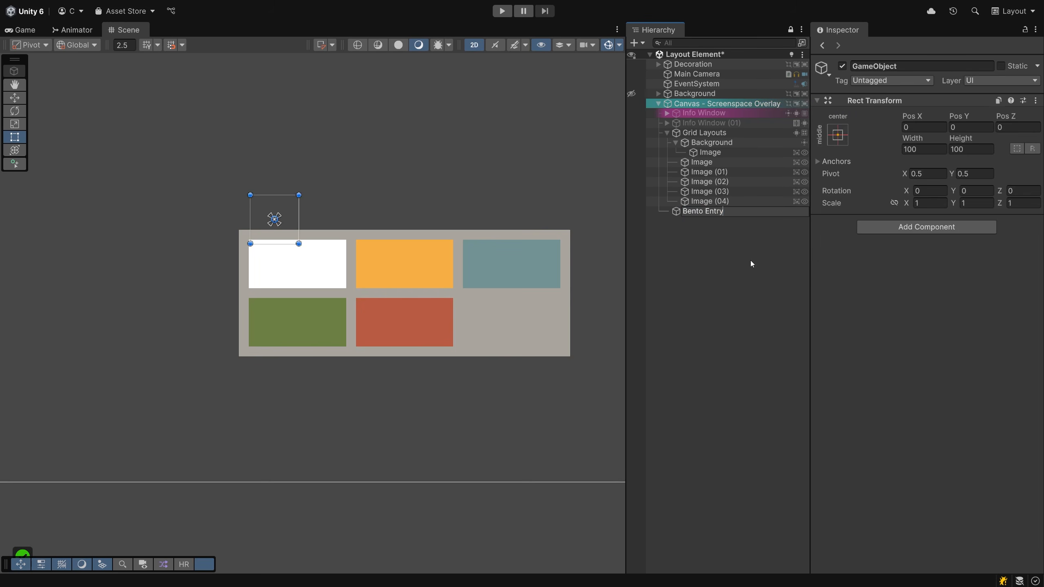
key(Return)
drag(288, 221, 177, 256)
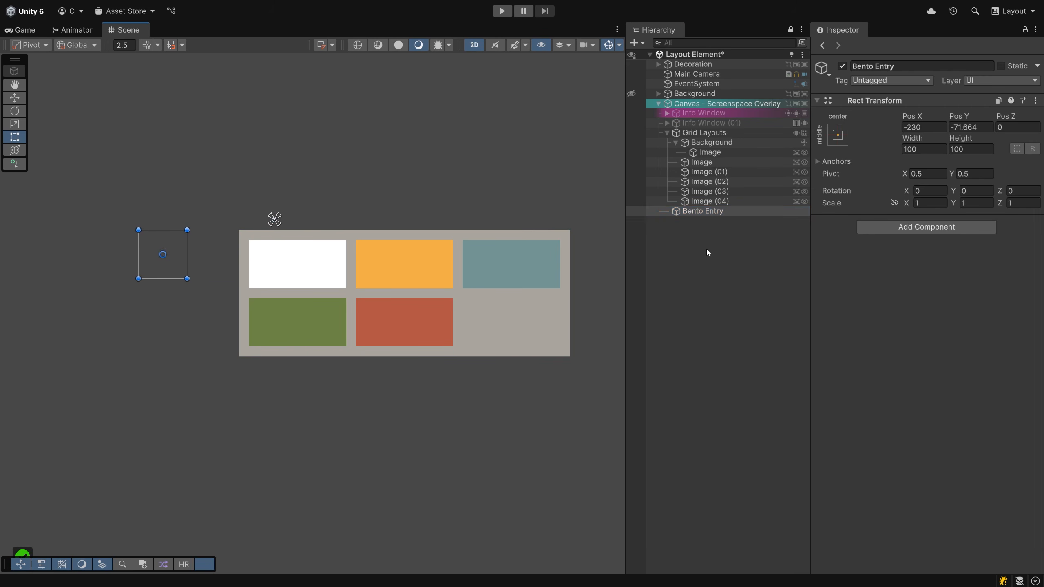
Add two UI Images inside Bento Entry and color the second one dark teal, hexadecimal 4C6264
right_click(710, 214)
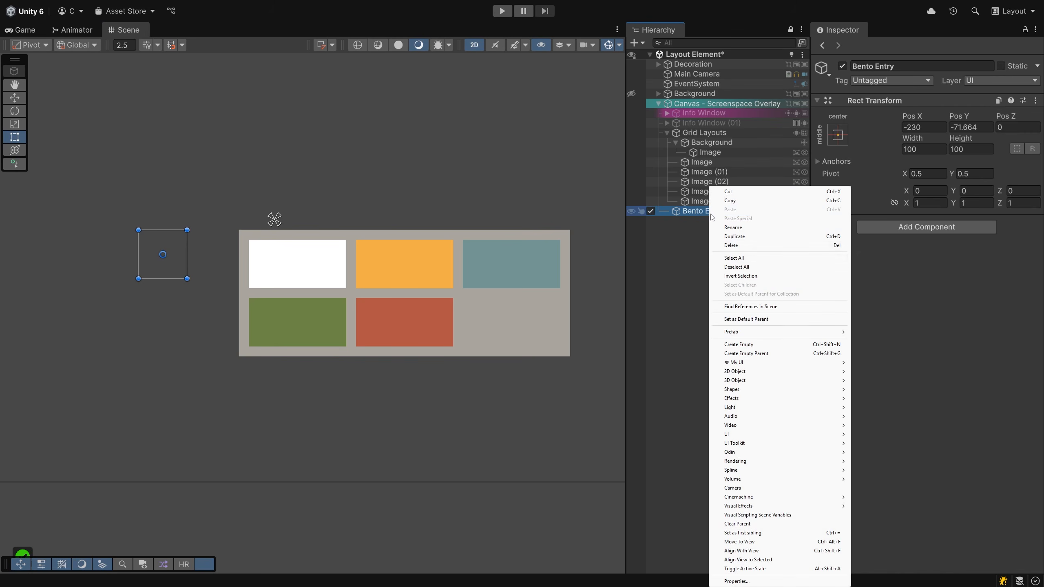
mouse_move(794, 437)
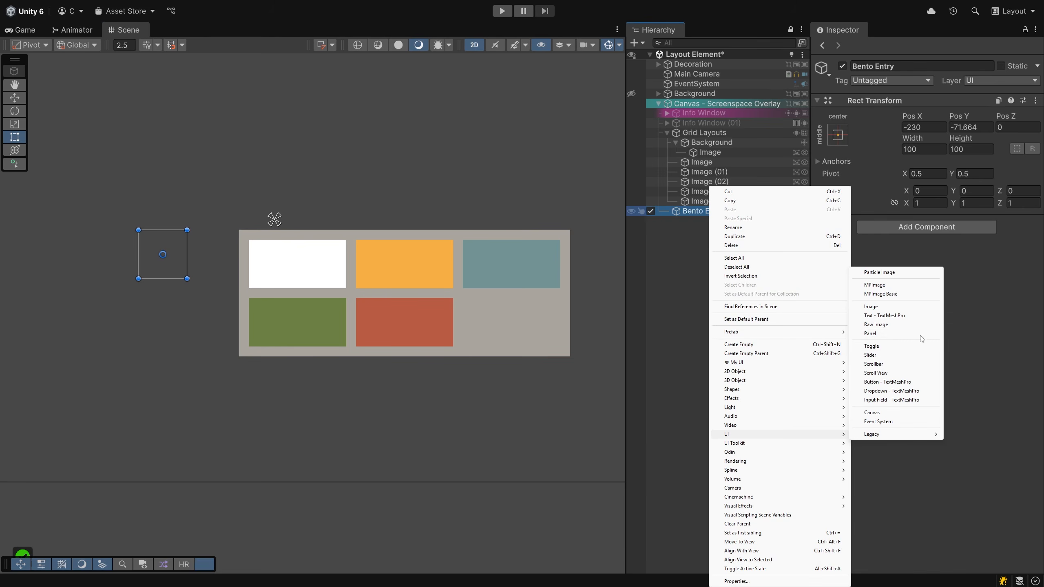
click(908, 306)
click(945, 261)
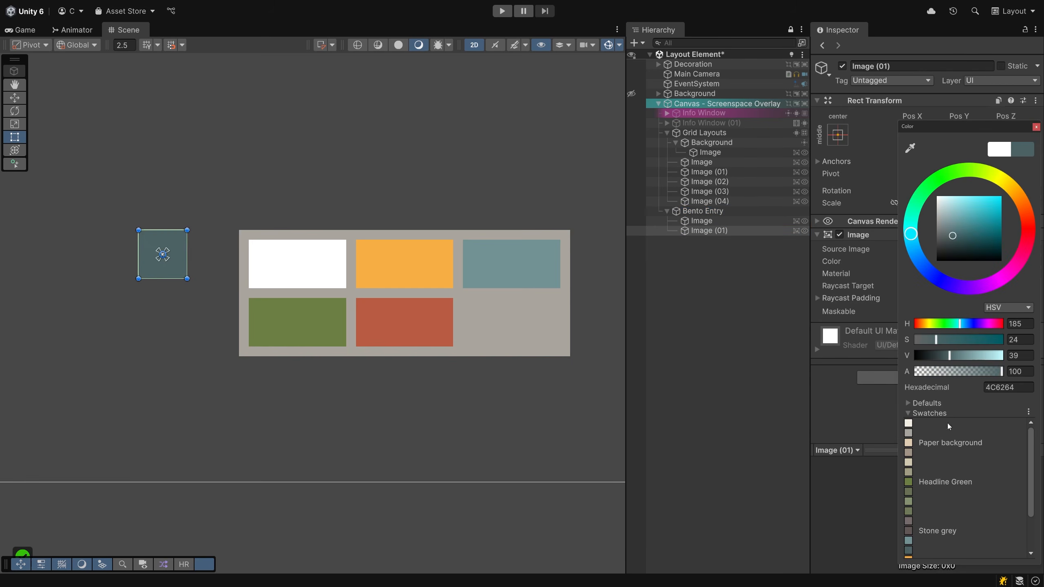
click(1036, 126)
Add a Button component to both Images inside Bento Entry
shift+click(701, 221)
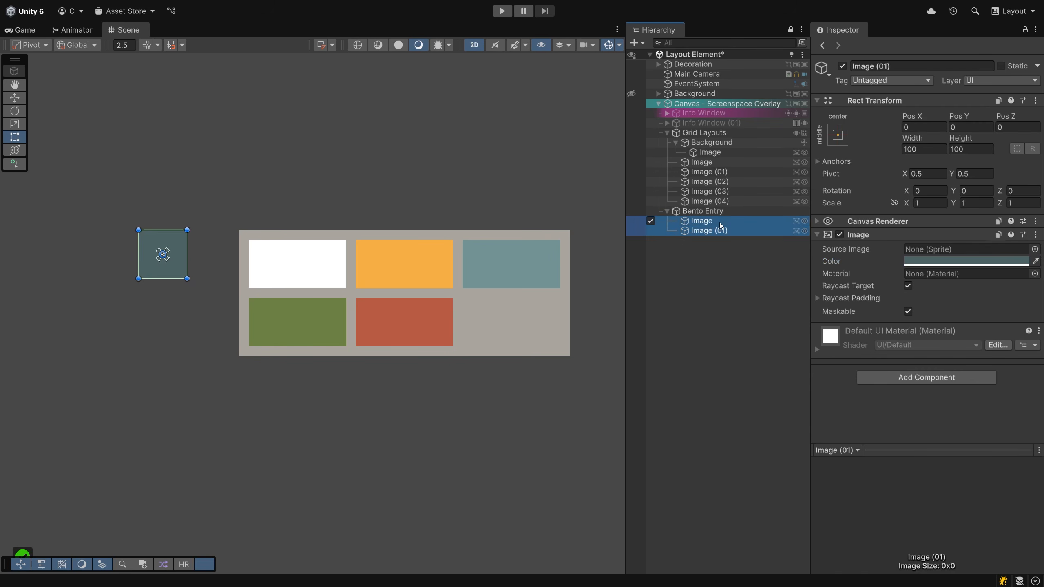
click(878, 378)
text(Button)
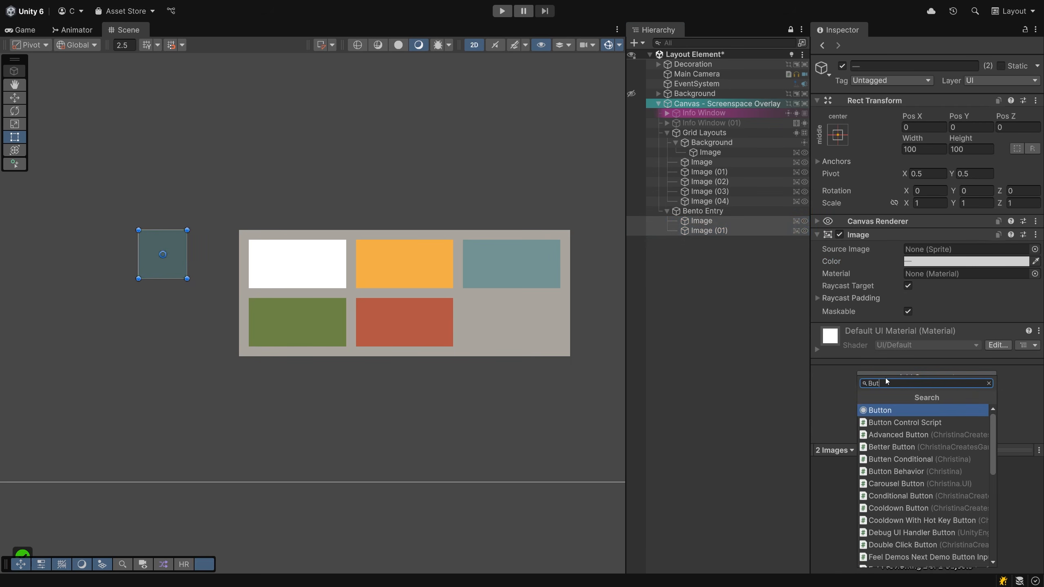
key(Return)
Add a Vertical Layout Group to Bento Entry that controls its children's width and height
click(703, 211)
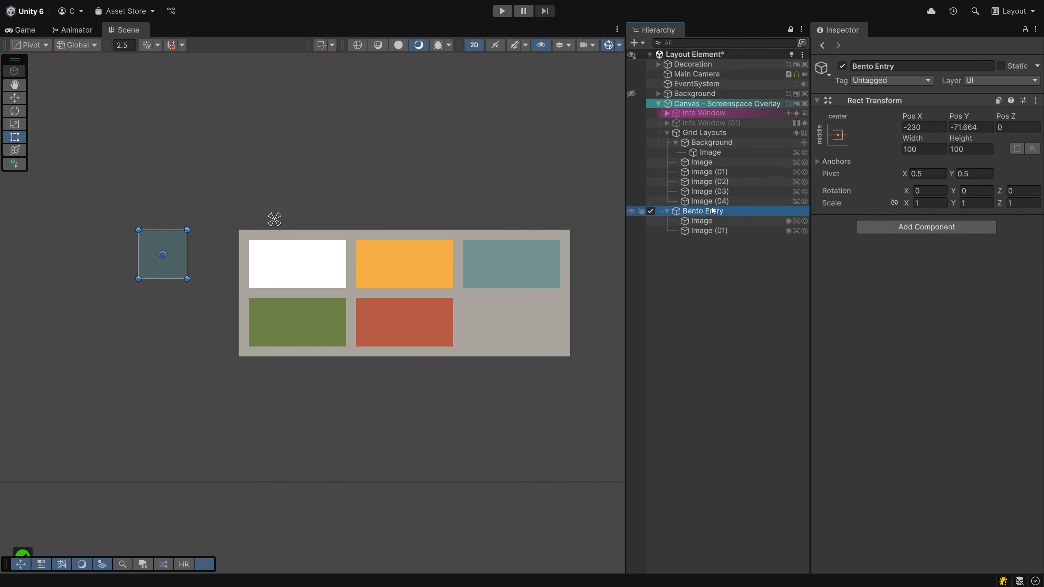
click(880, 230)
text(vertical)
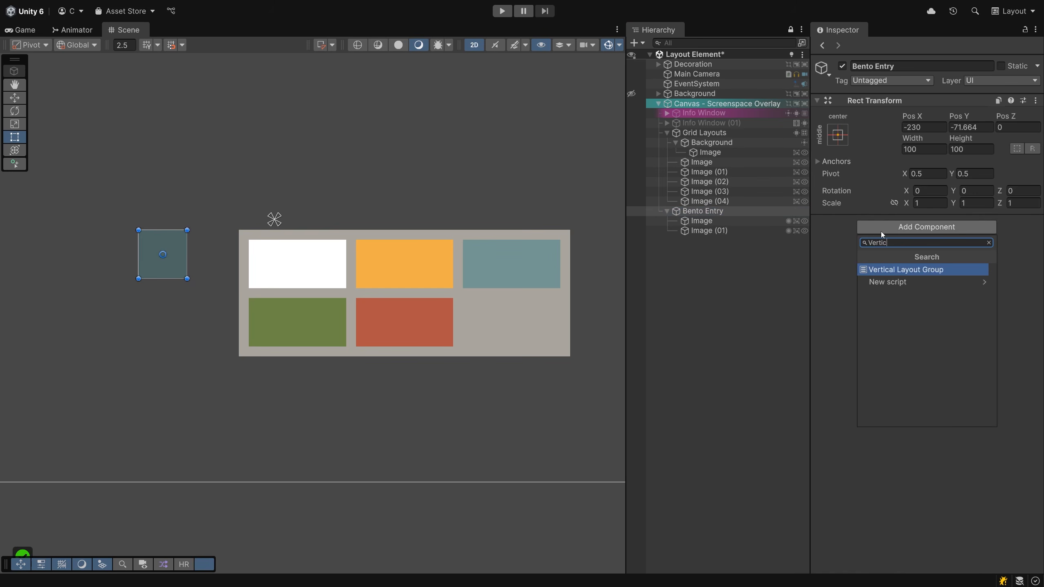
key(Return)
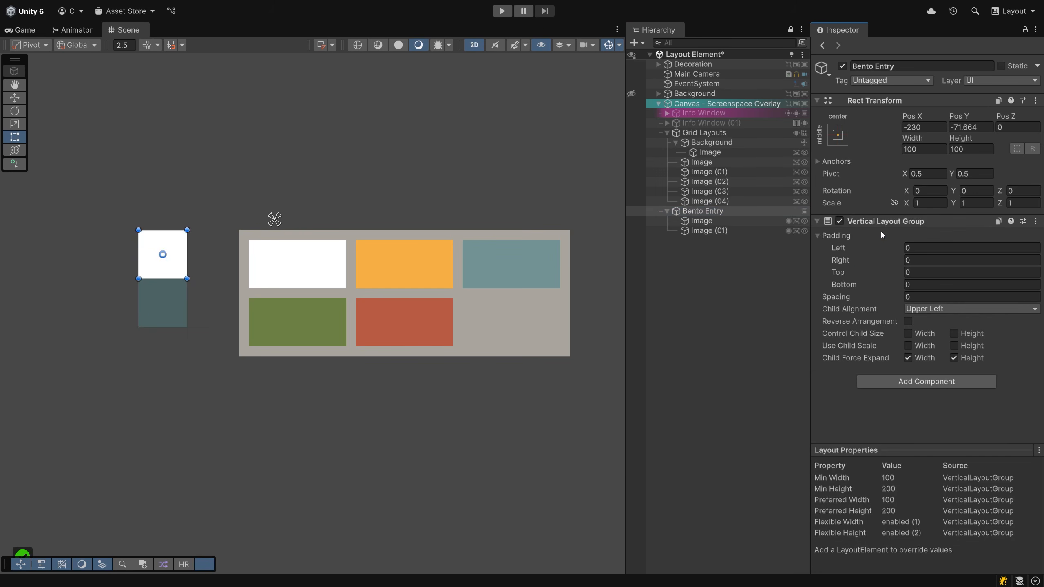
click(908, 333)
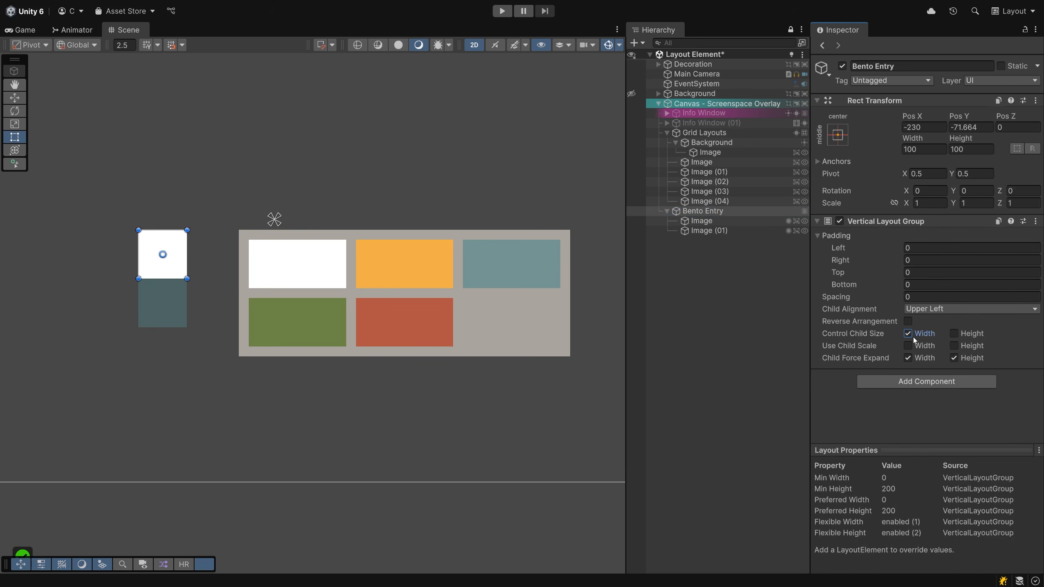
click(958, 333)
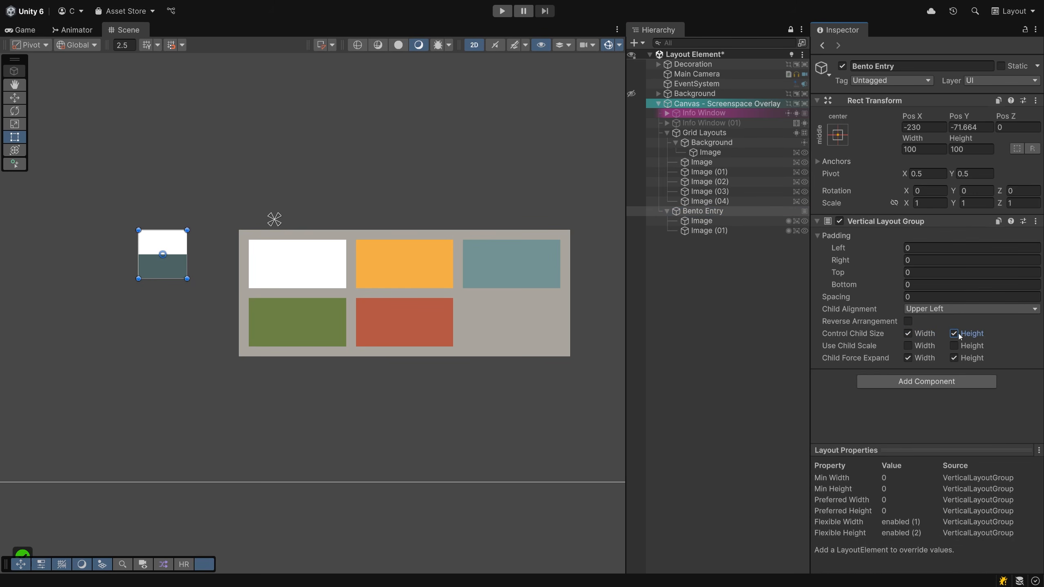
Set the Bento Entry layout's spacing to 20 and make Bento Entry a child of Grid Layouts
click(925, 296)
text(10)
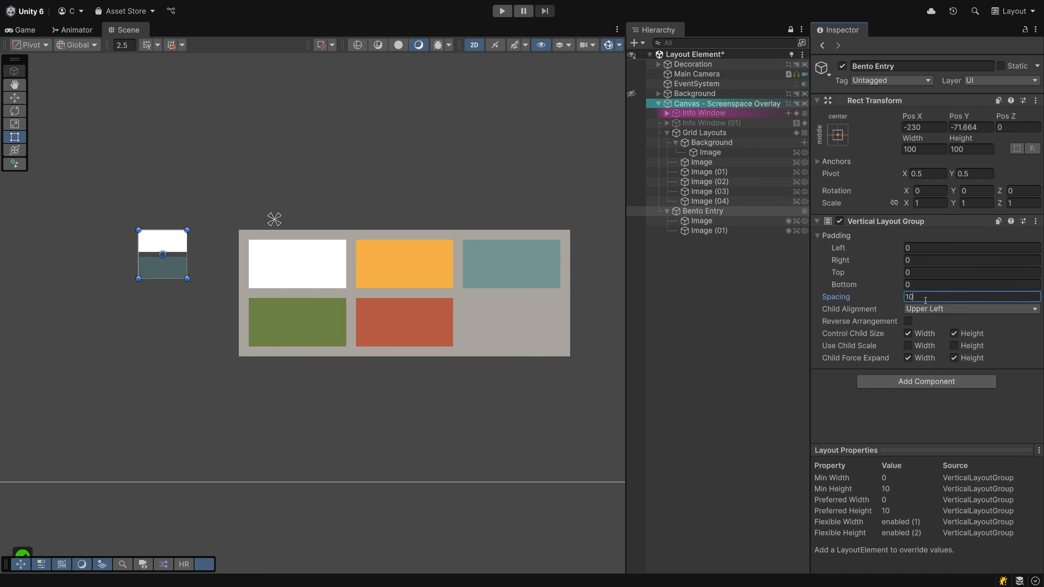
key(ctrl+a)
text(20)
click(694, 212)
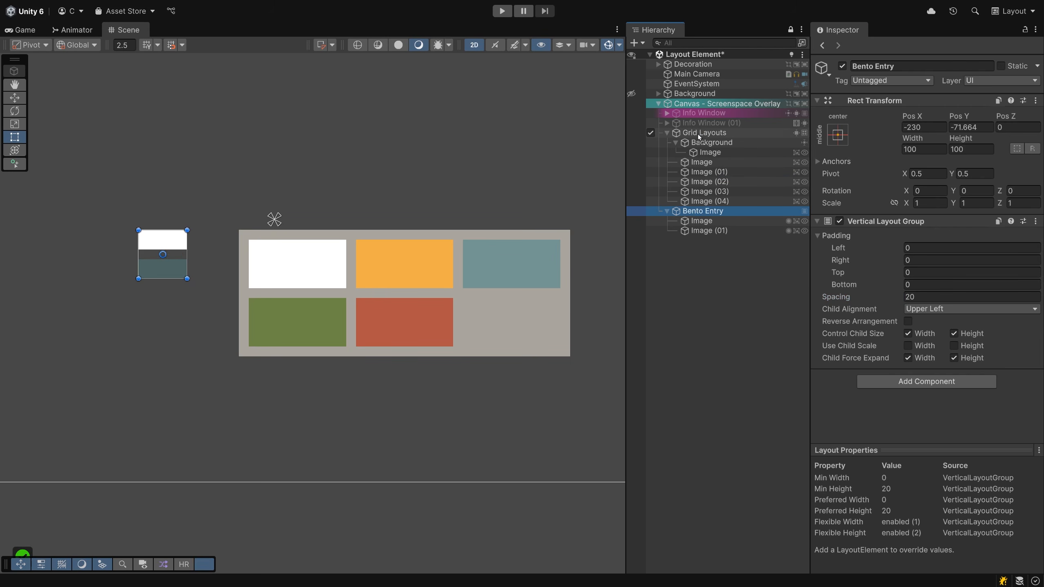
drag(698, 137, 701, 133)
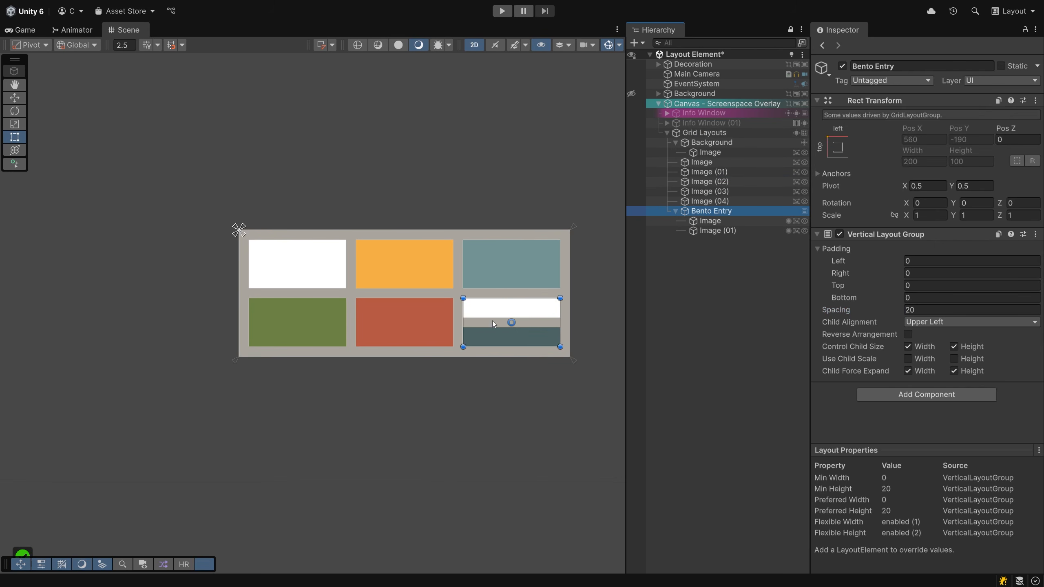
Set the Grid Layouts cell size to 400 by 400 and center the grid inside the canvas
scroll(421, 232, down, 5)
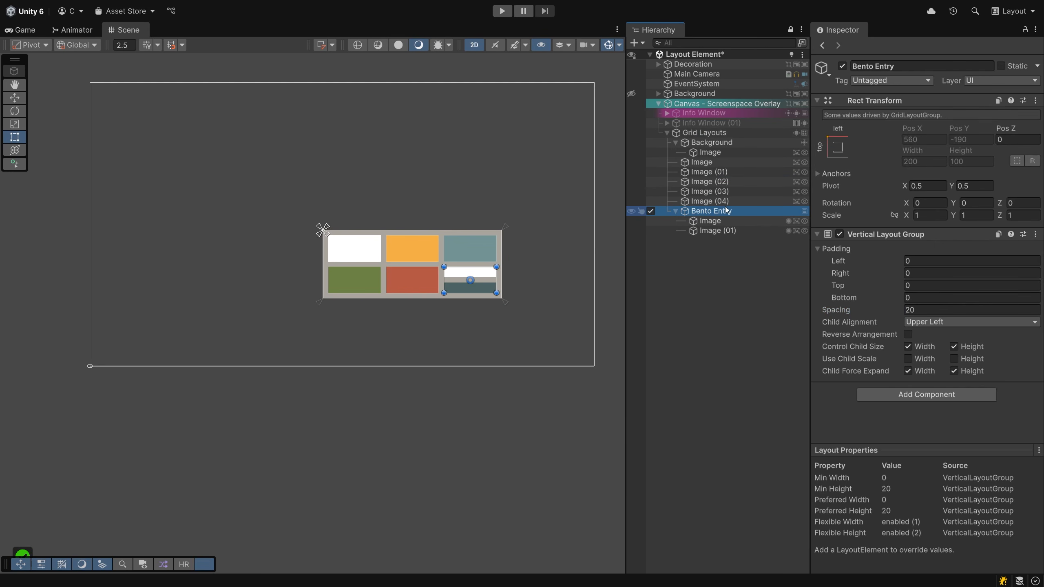
click(703, 132)
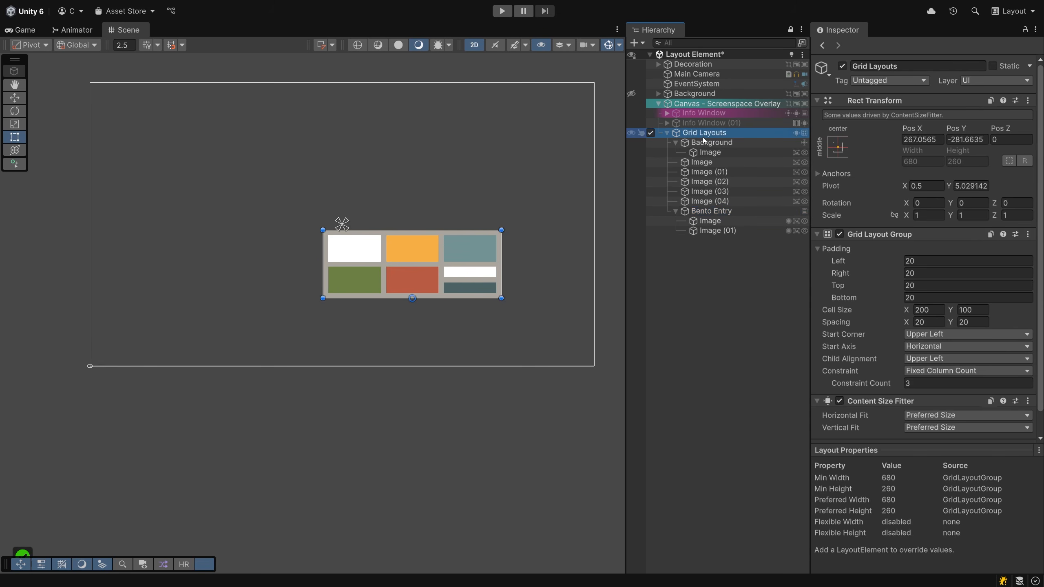
click(929, 313)
text(400)
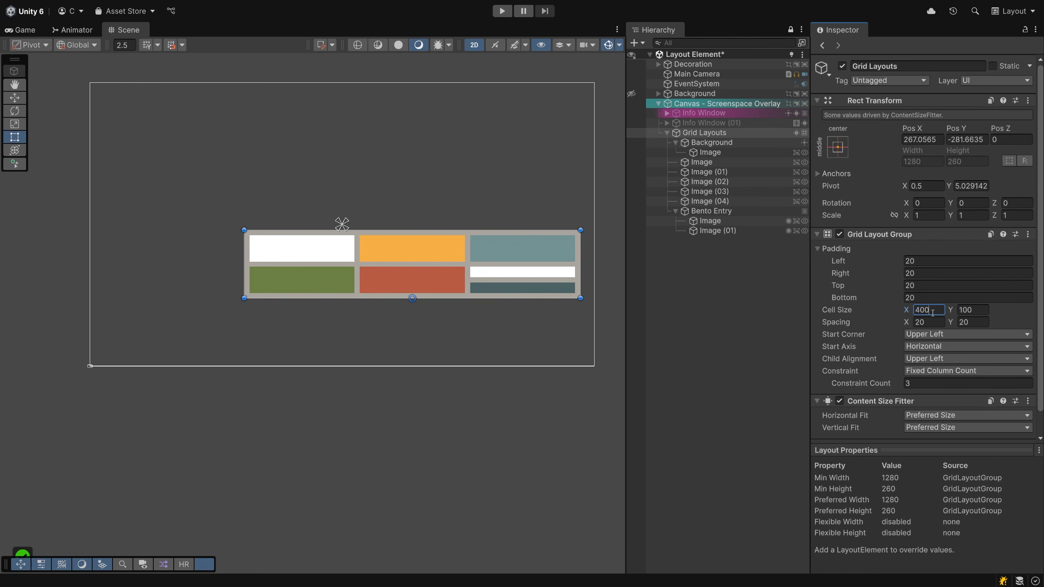
key(Tab)
text(400)
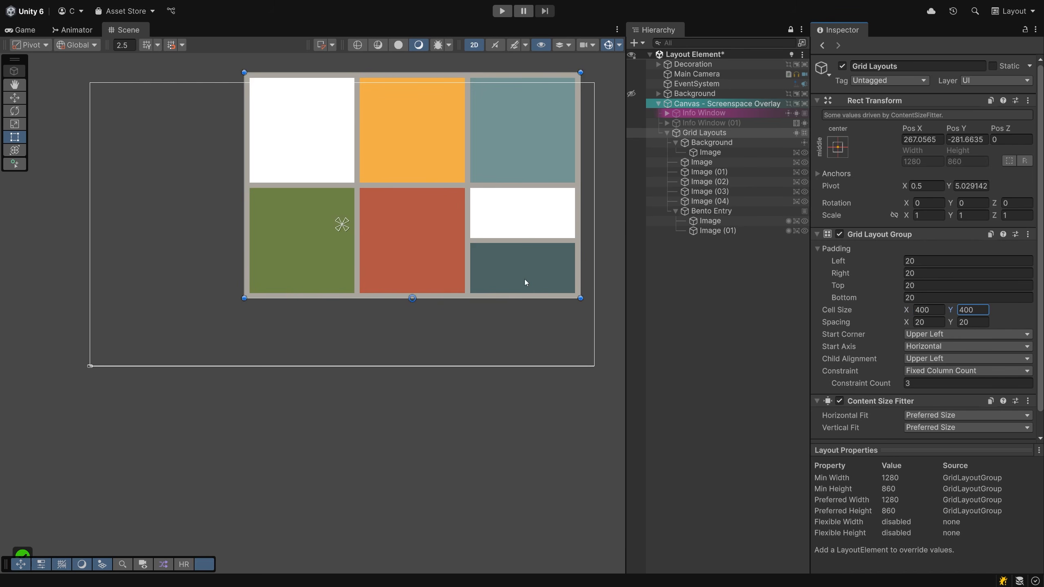
drag(527, 274, 453, 312)
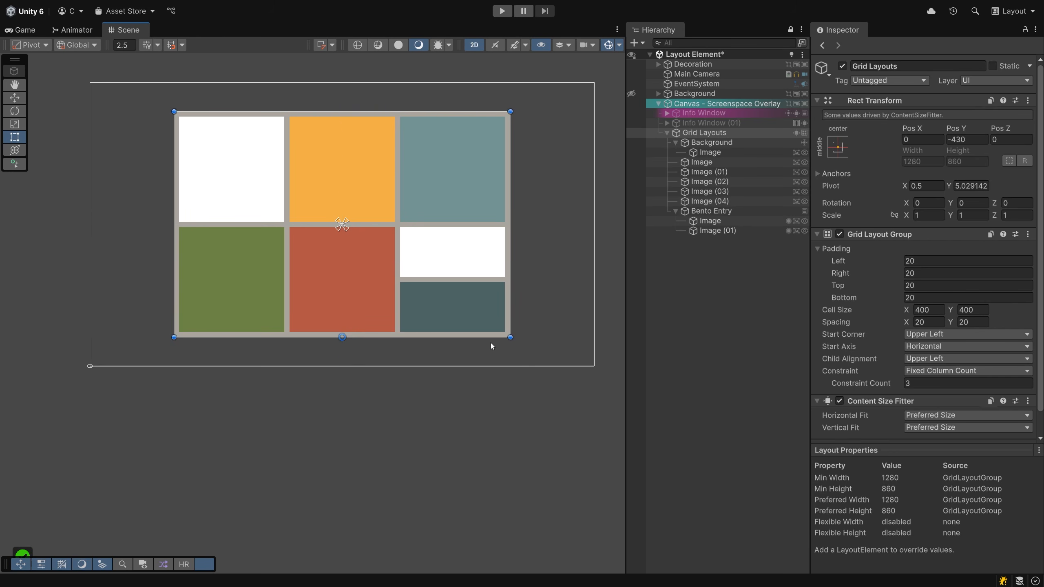
Duplicate the Info Window, activate the copy and make it a child of Grid Layouts
click(698, 114)
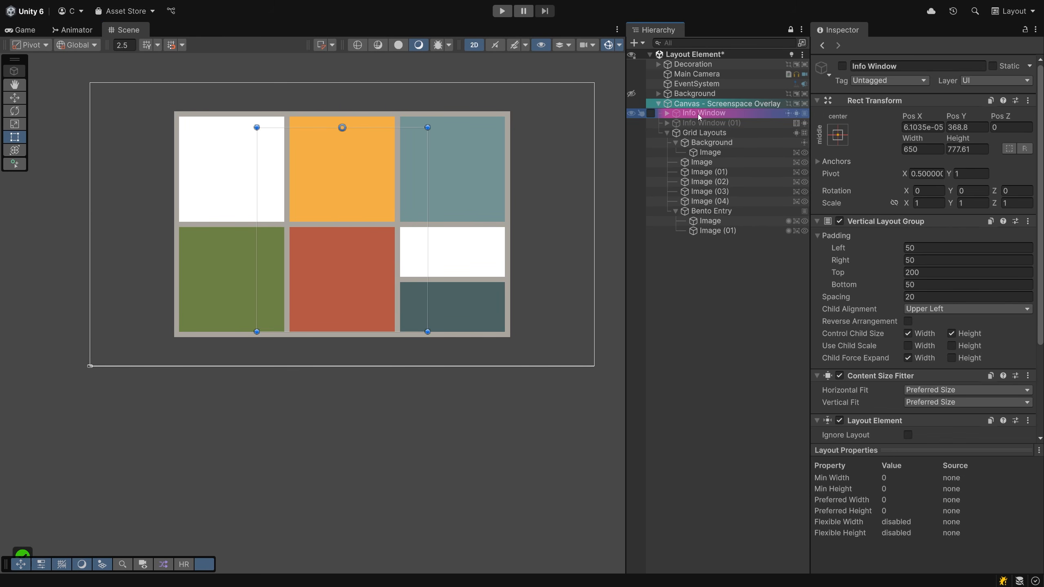
key(ctrl+d)
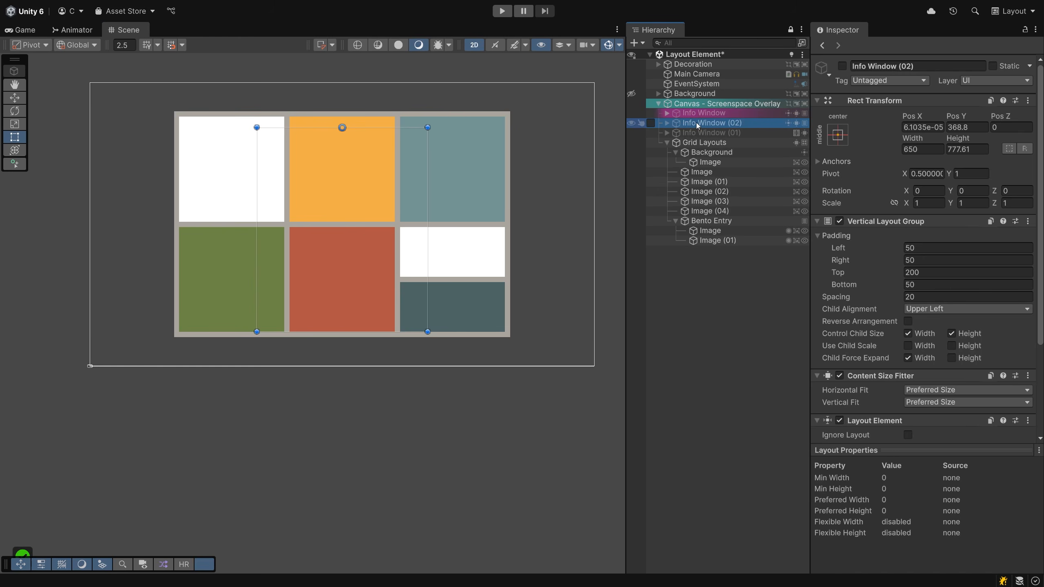
click(650, 124)
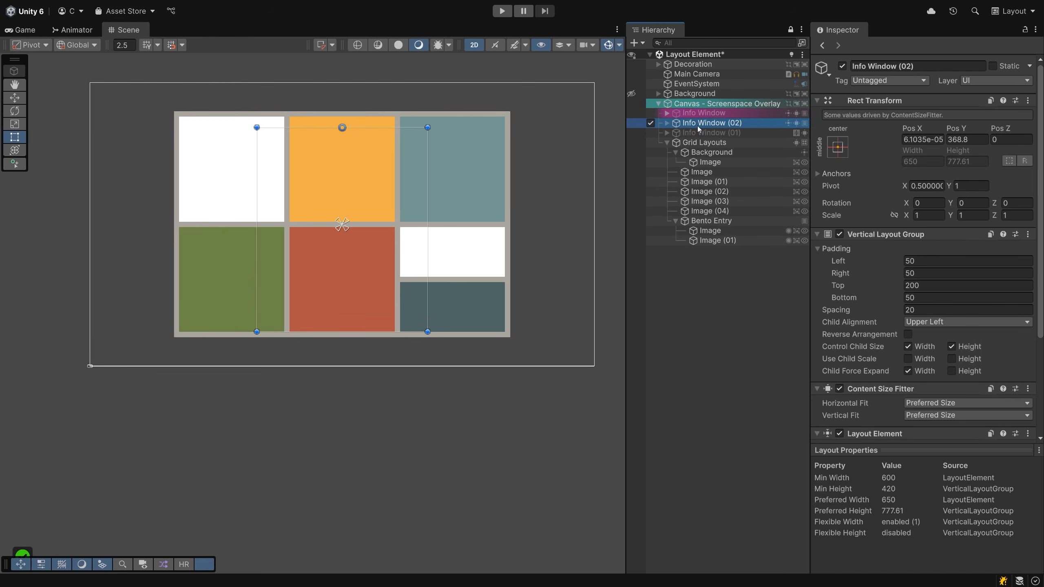
drag(701, 142, 700, 141)
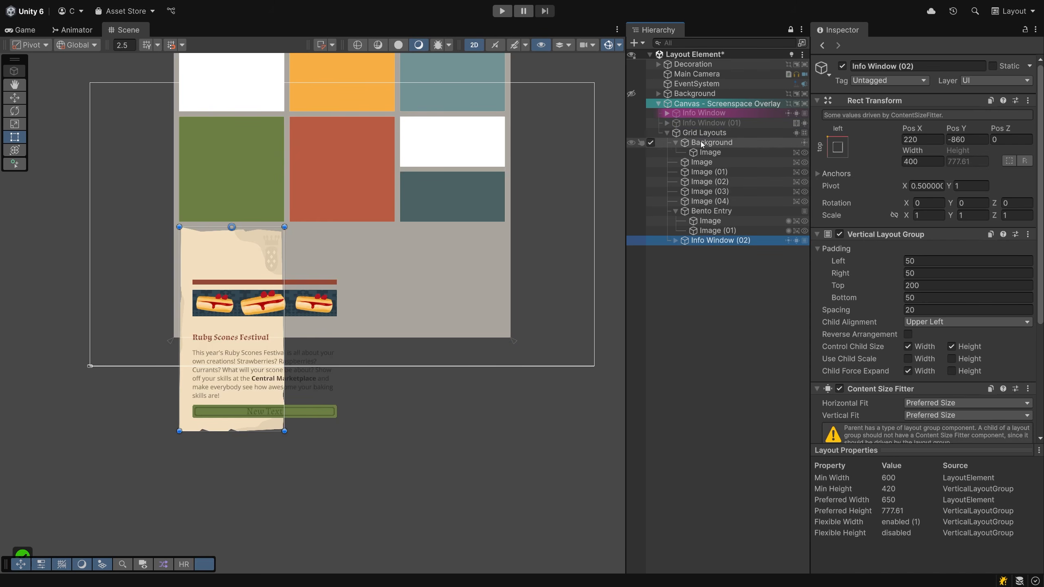
Deactivate the five Images and Bento Entry inside Grid Layouts
click(650, 163)
click(650, 173)
click(651, 182)
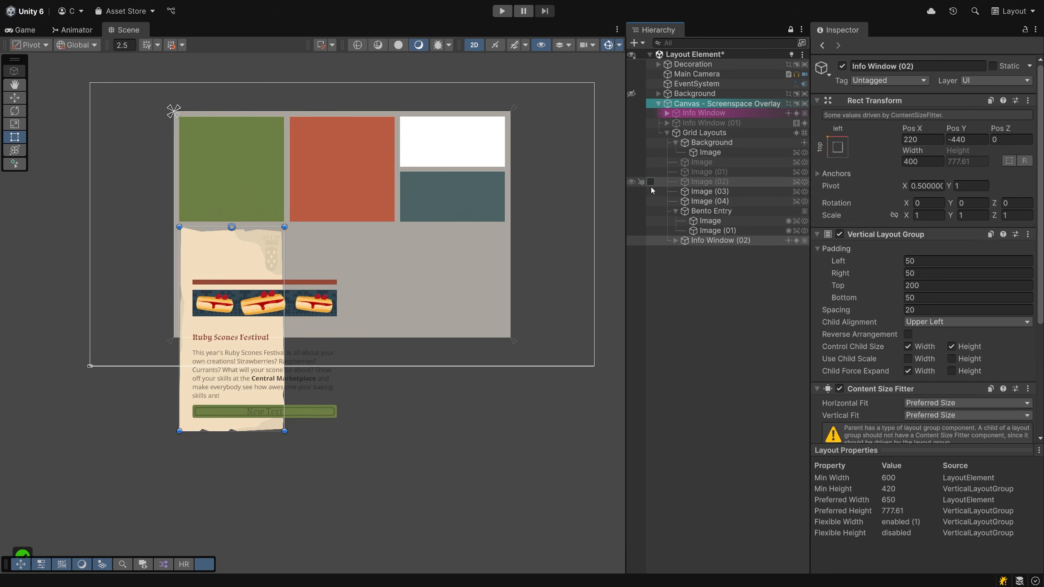
click(650, 192)
click(651, 201)
click(651, 212)
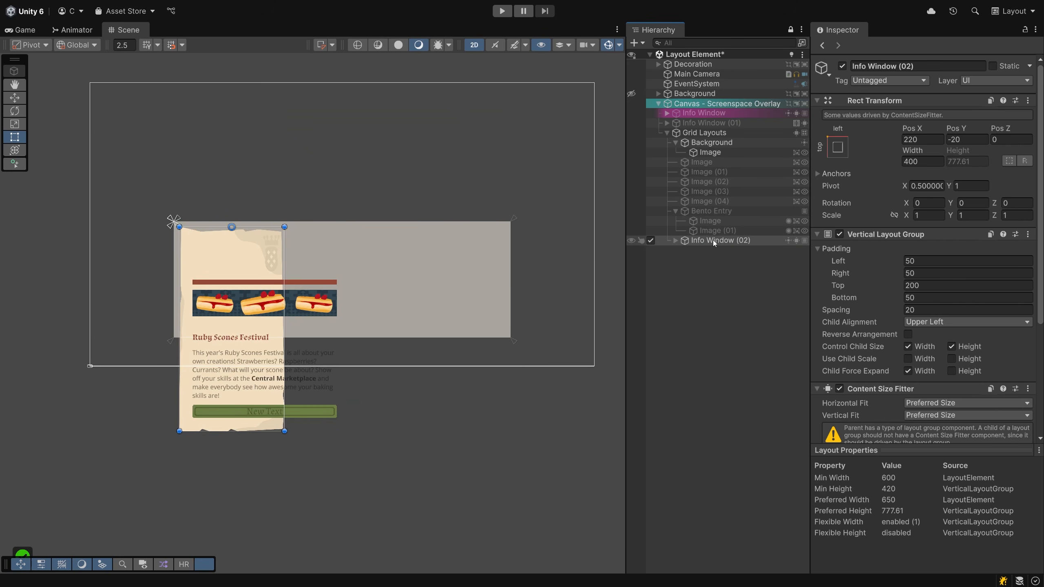
Remove the Content Size Fitter component from Info Window (02)
scroll(863, 395, down, 4)
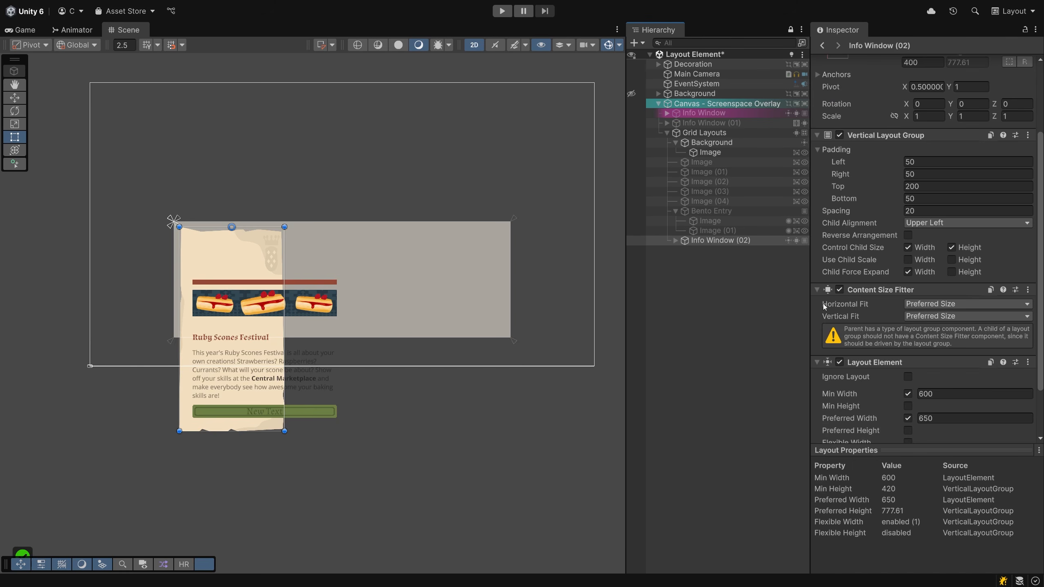
click(1028, 289)
click(986, 312)
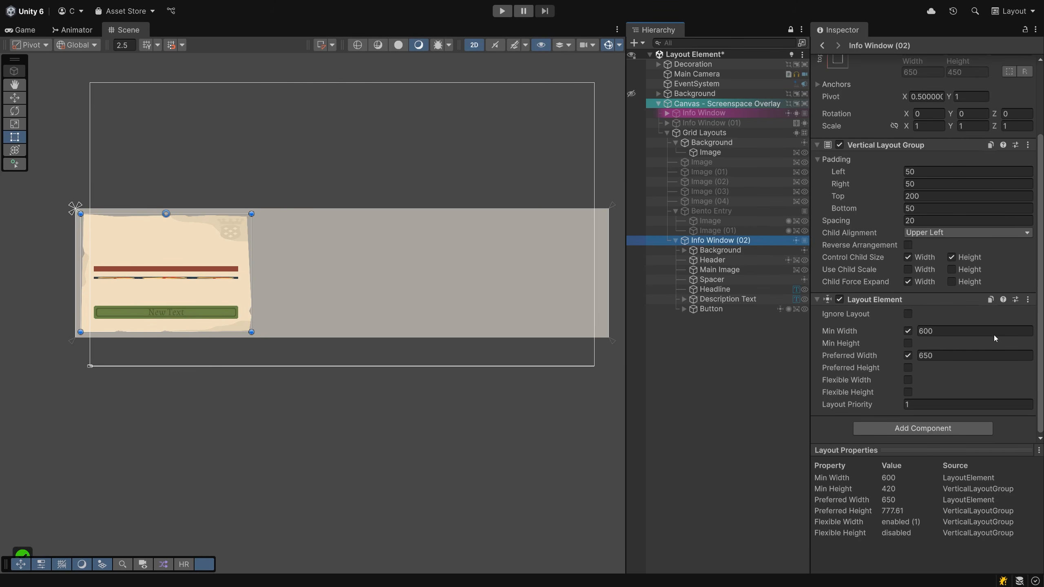
Set the preferred width and min width of Info Window (02)'s Layout Element to 800
click(949, 355)
text(800)
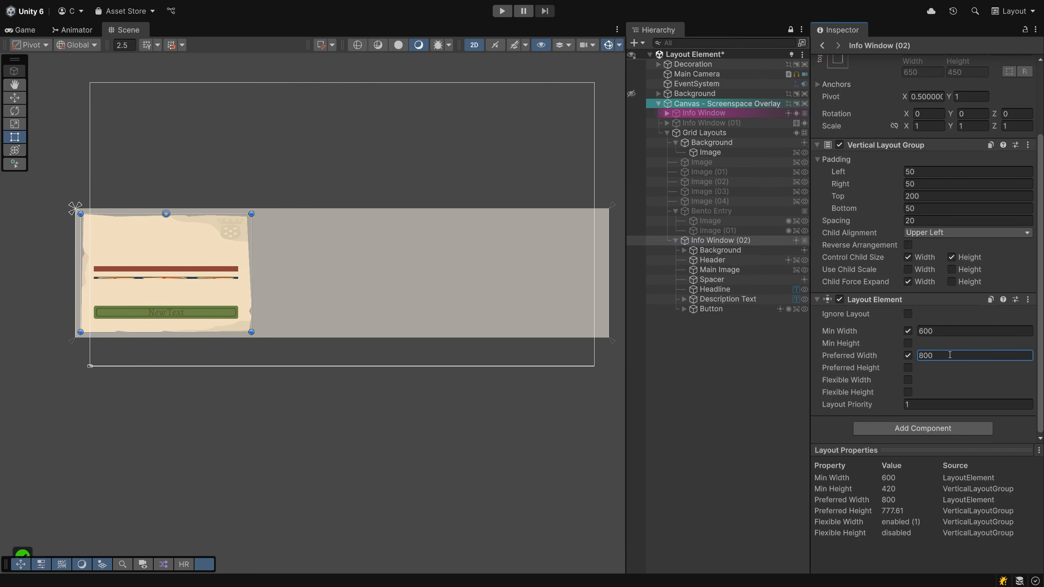
click(952, 331)
text(800)
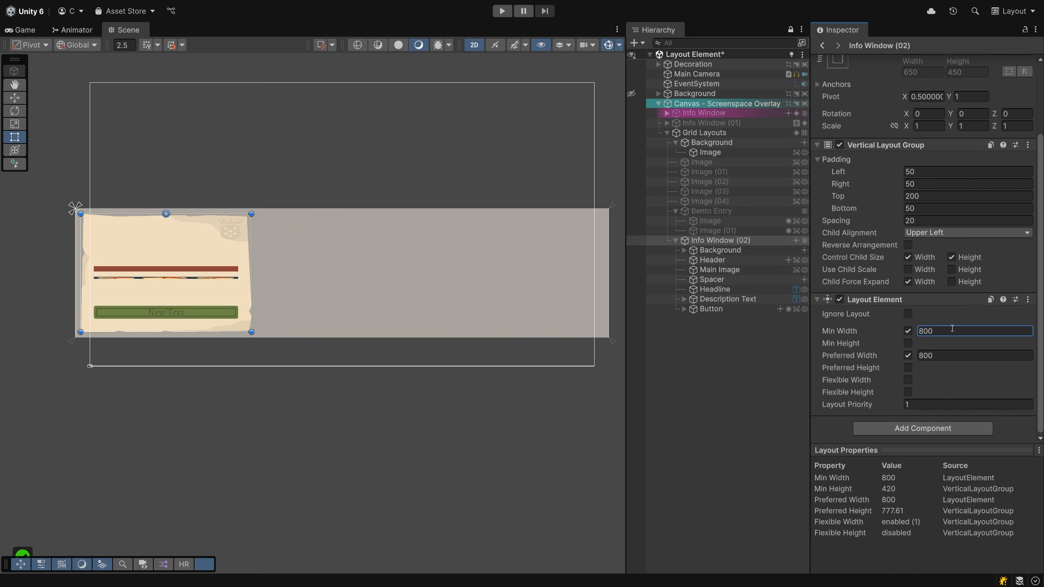
Set the Grid Layout Group cell size of Grid Layouts to 800 by 800
click(708, 133)
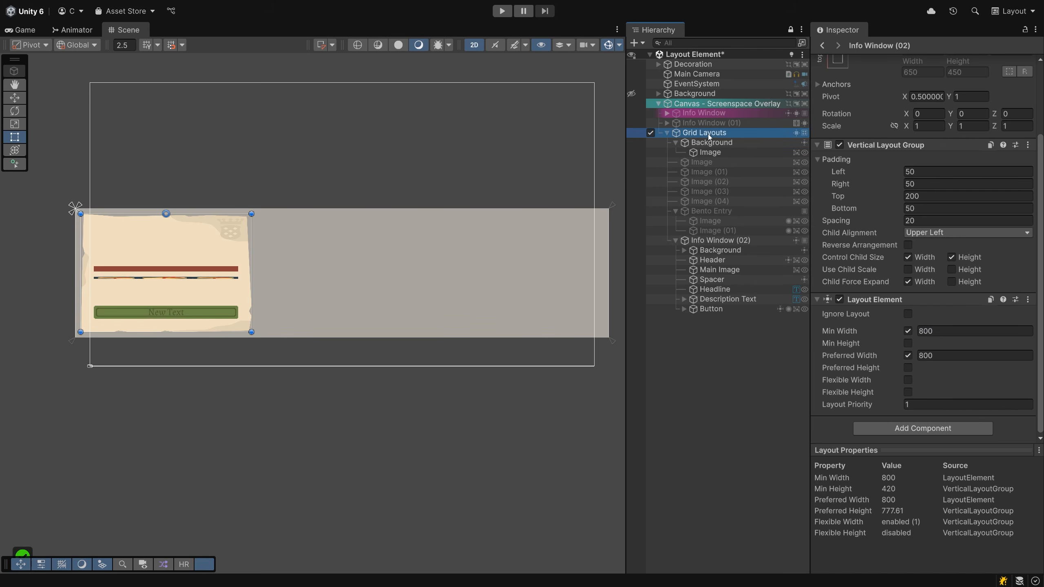
click(930, 287)
text(80)
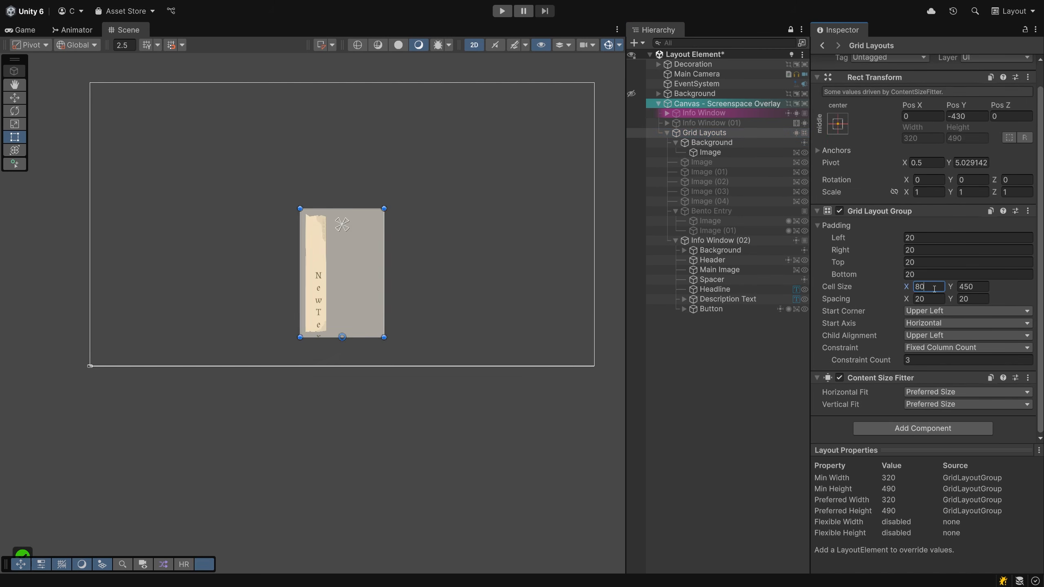
text(0)
key(Tab)
text(800)
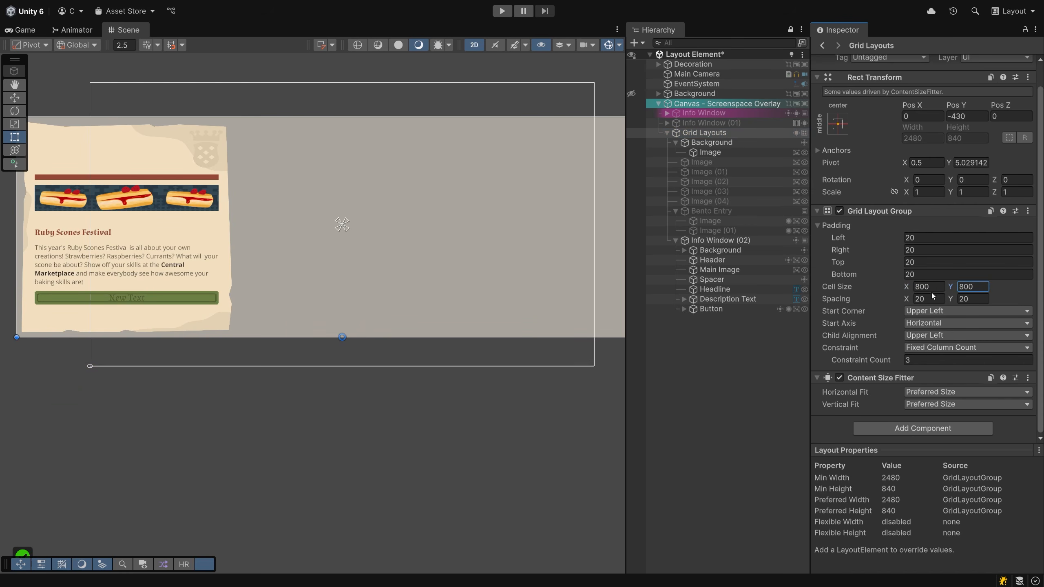
Duplicate Info Window (02) twice inside Grid Layouts
click(717, 241)
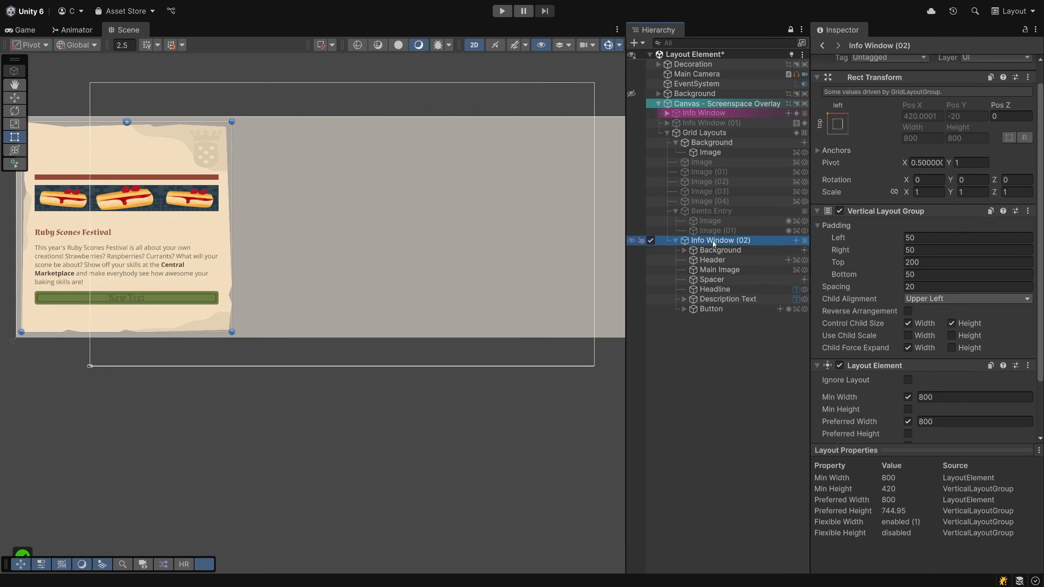
key(ctrl+d)
key(ctrl+d)
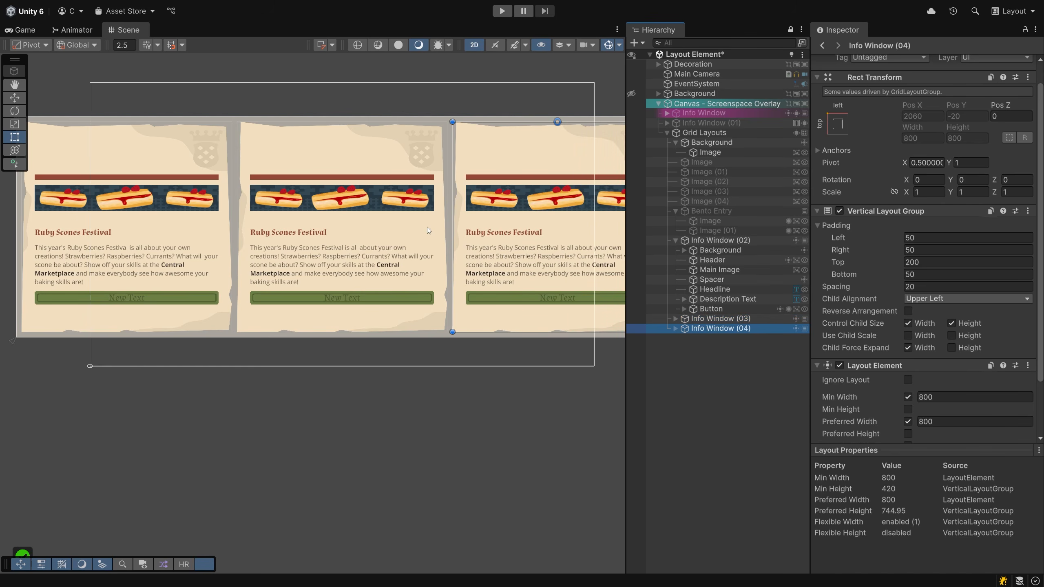
Set the cell height of the Grid Layouts group to 750
click(714, 136)
drag(949, 286, 975, 300)
click(978, 289)
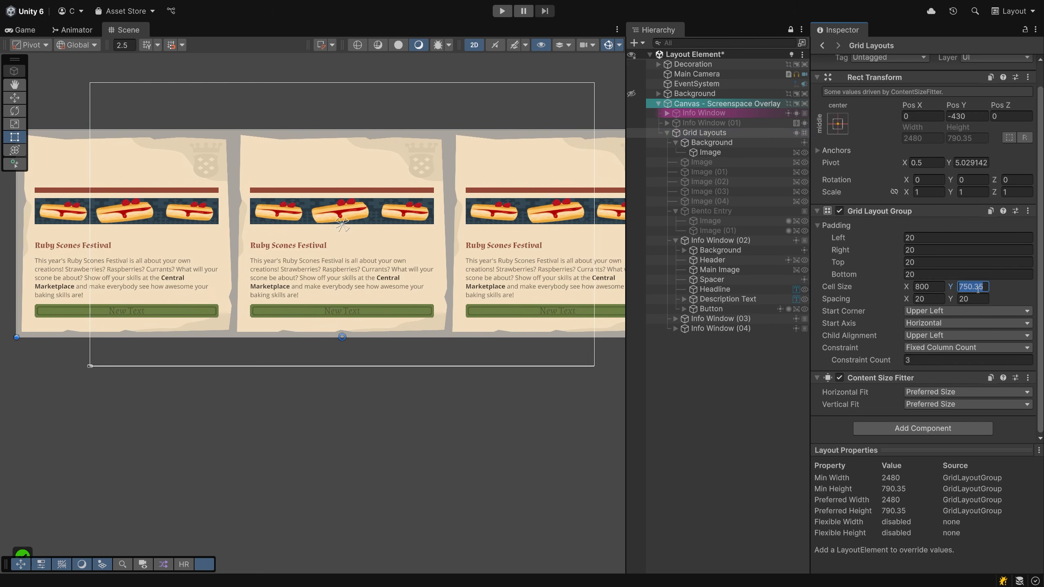
text(750)
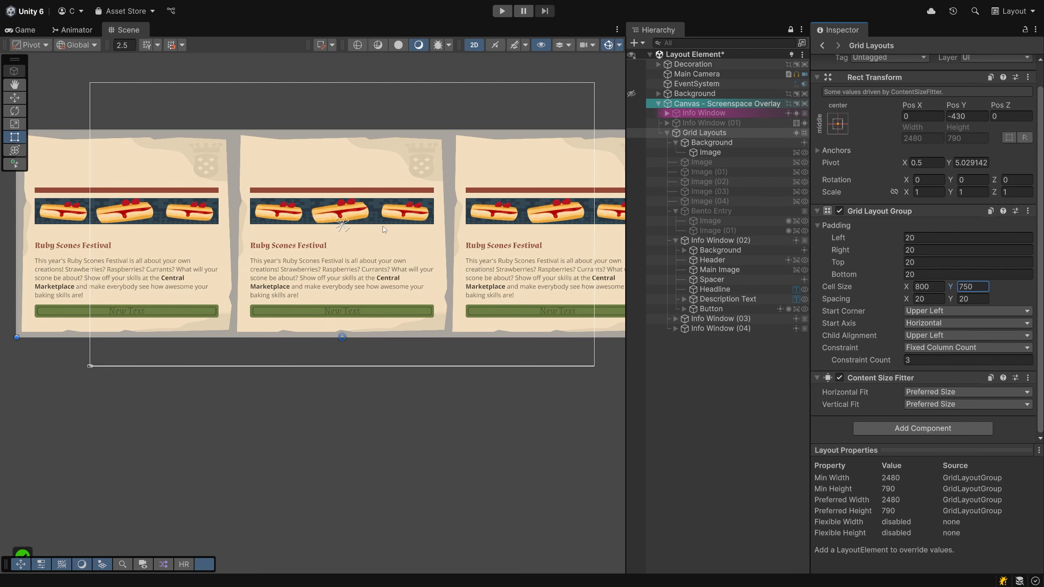
scroll(383, 230, down, 3)
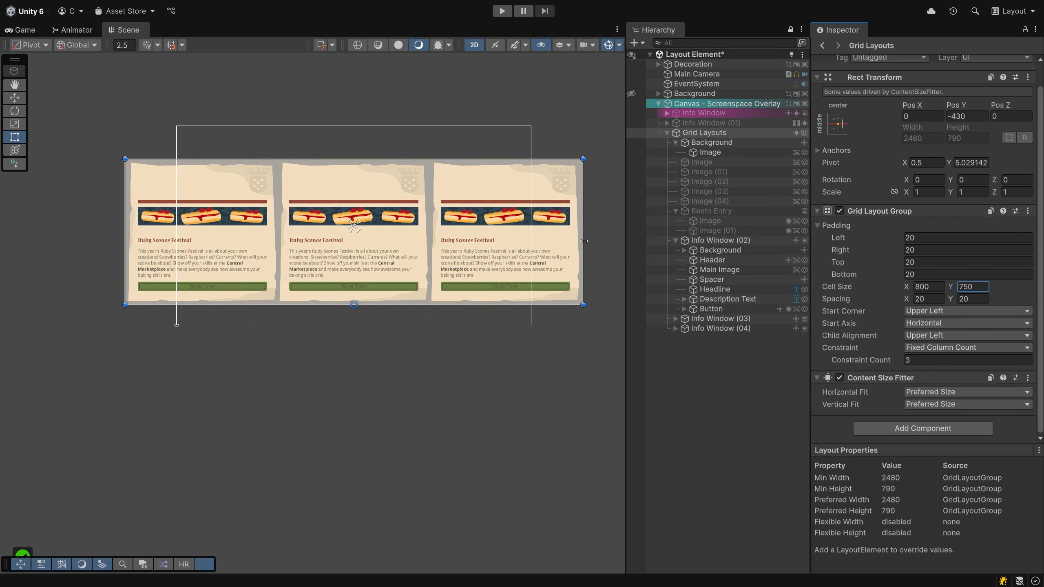
drag(583, 240, 564, 241)
key(ctrl+z)
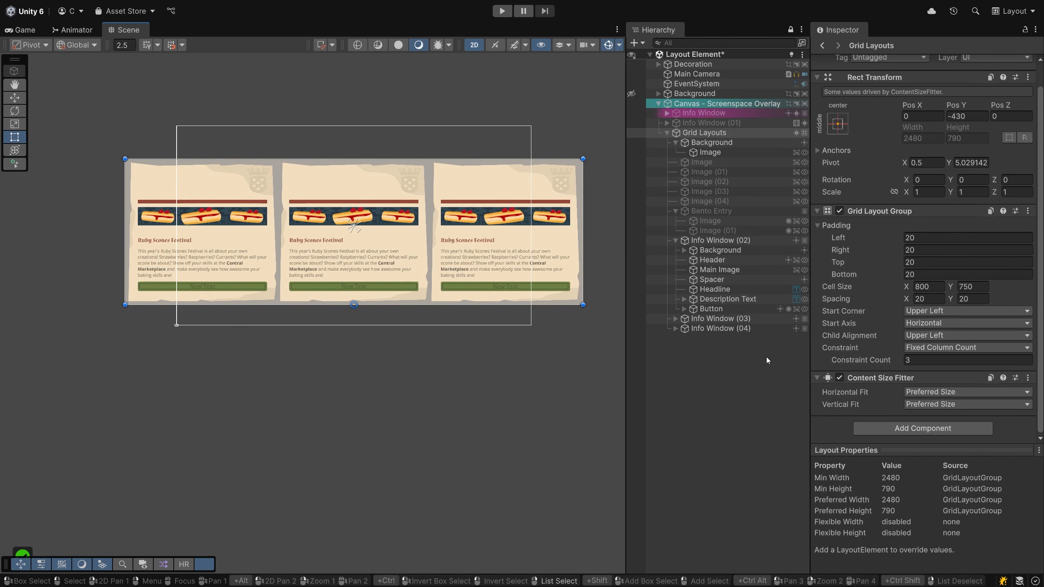
Deactivate the Grid Layouts object and collapse its children in the hierarchy
click(698, 133)
click(649, 133)
click(666, 132)
Create an empty child object named Flexible Layout under the Screenspace Overlay canvas
right_click(685, 104)
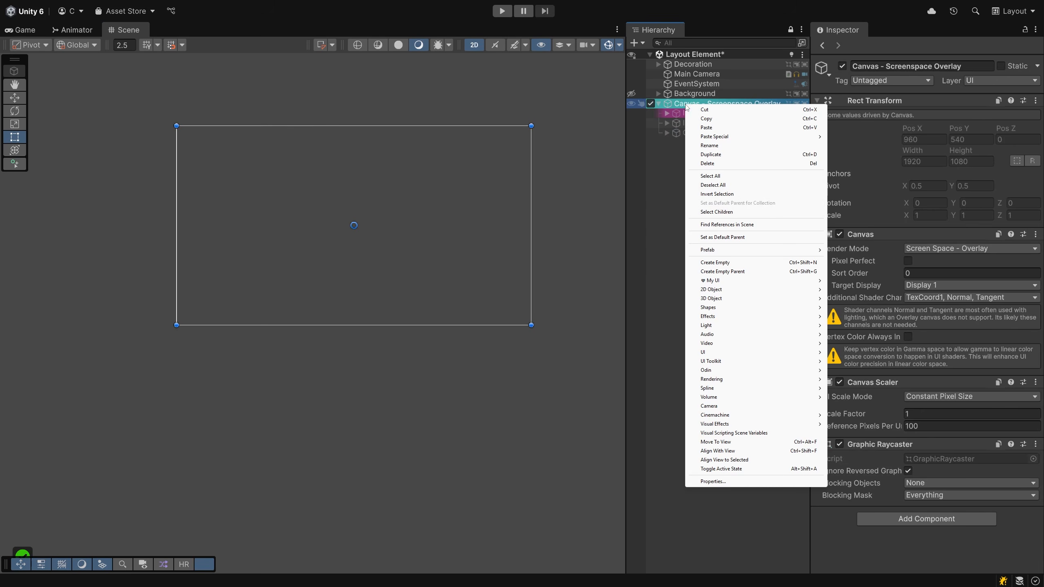
click(715, 263)
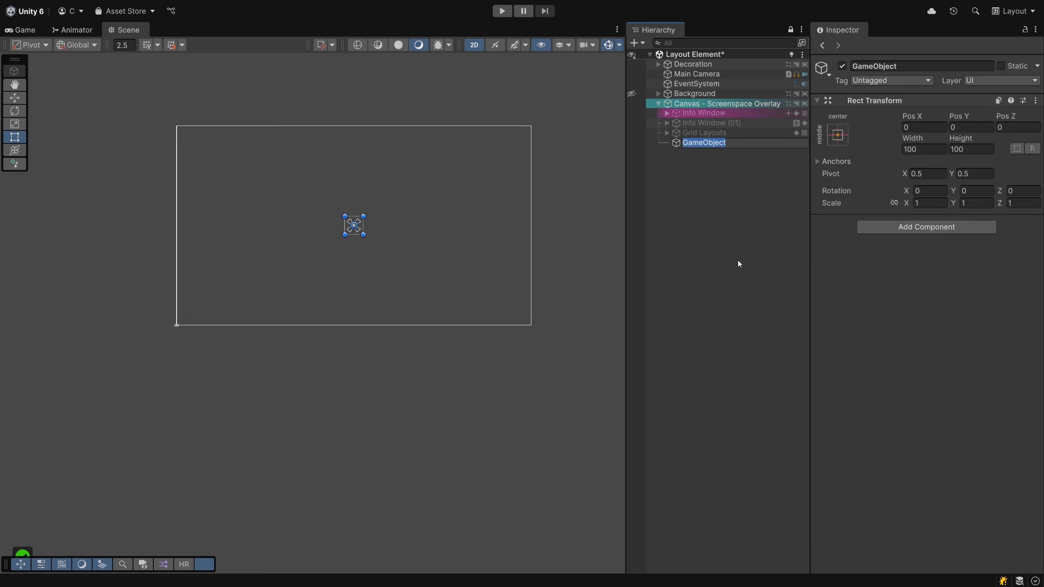
text(Flexible Layout)
key(Return)
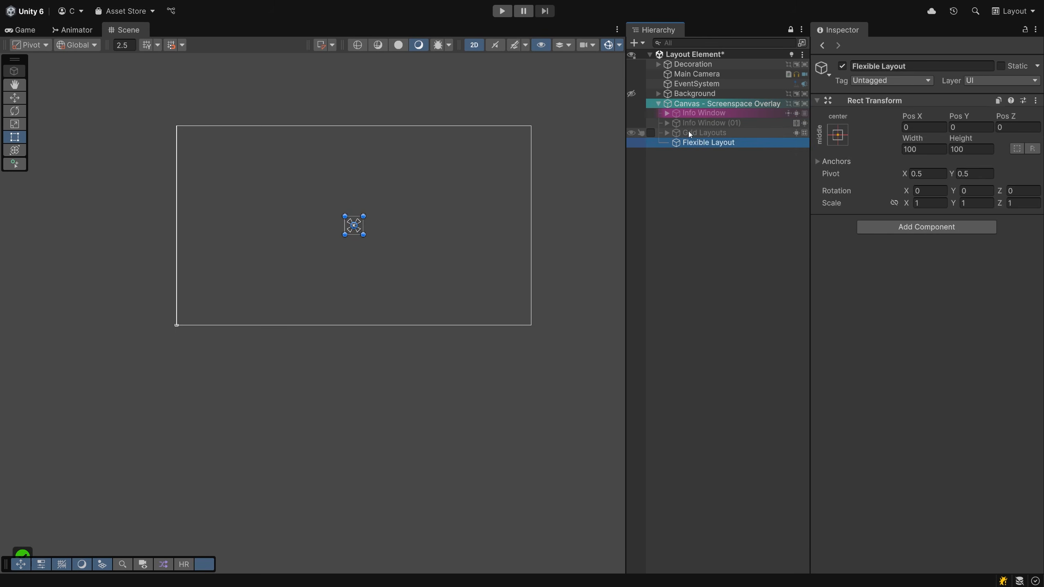
Add a UI Image named Left as a child of Flexible Layout
click(683, 113)
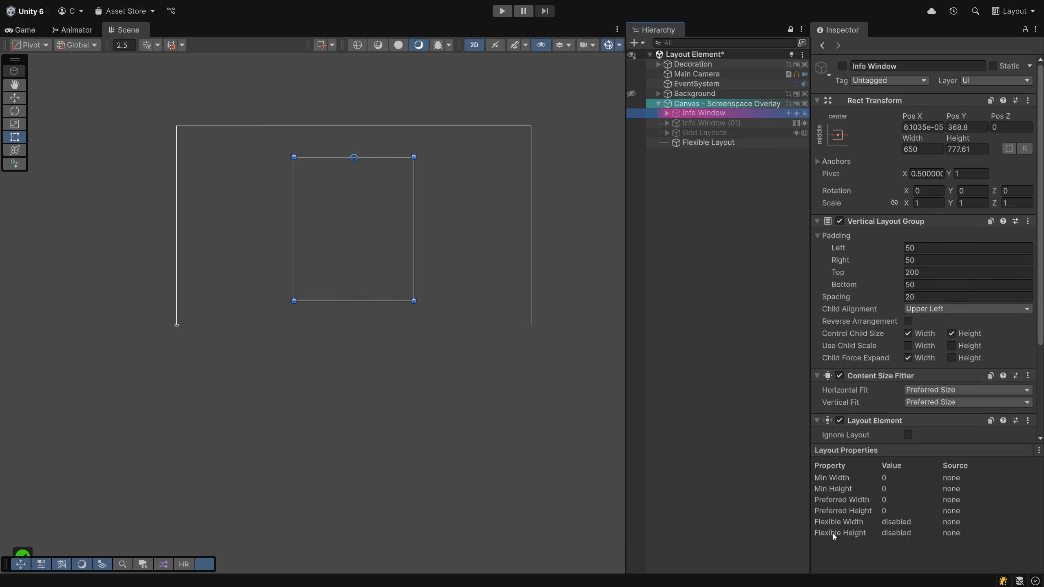
click(714, 144)
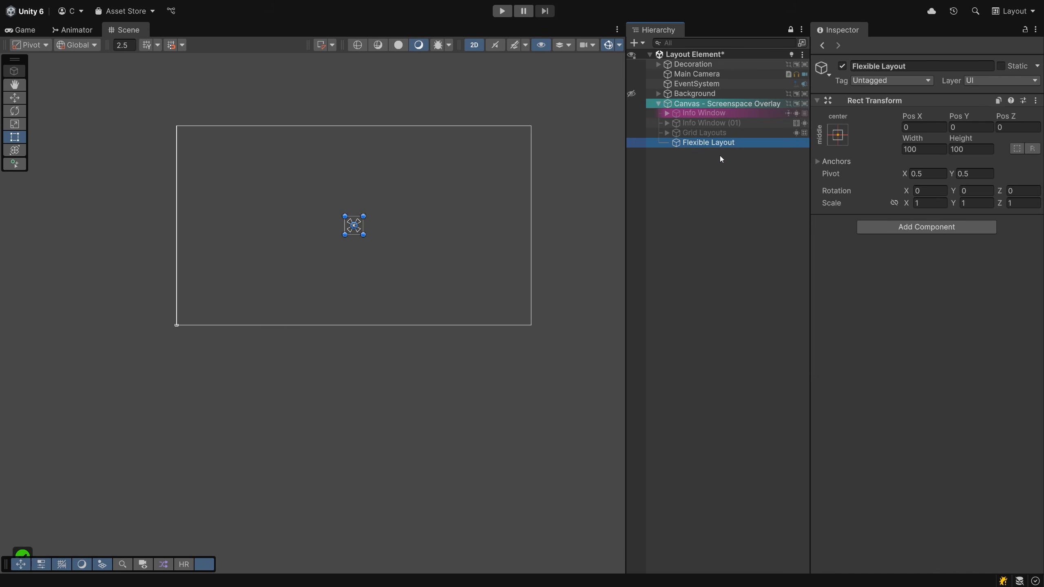
right_click(730, 145)
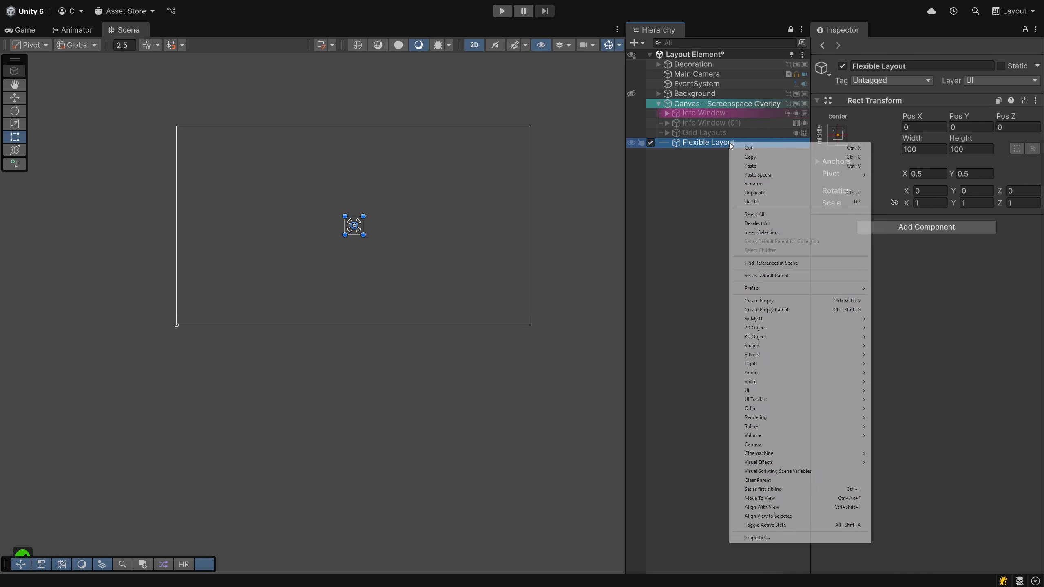
mouse_move(792, 390)
click(914, 429)
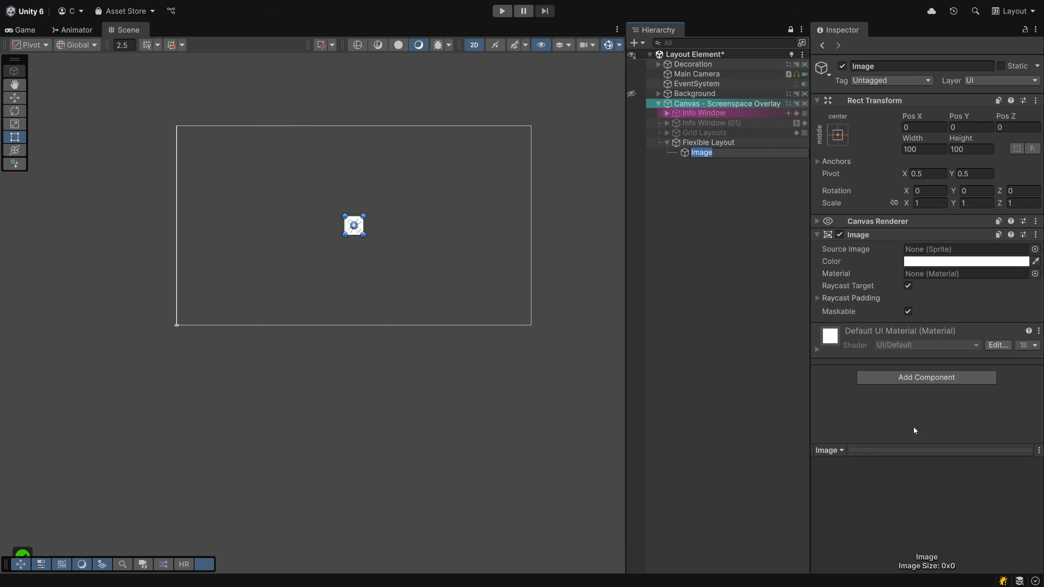
text(Left)
key(Return)
Duplicate the Left image and rename the copy Right
key(ctrl+d)
key(F2)
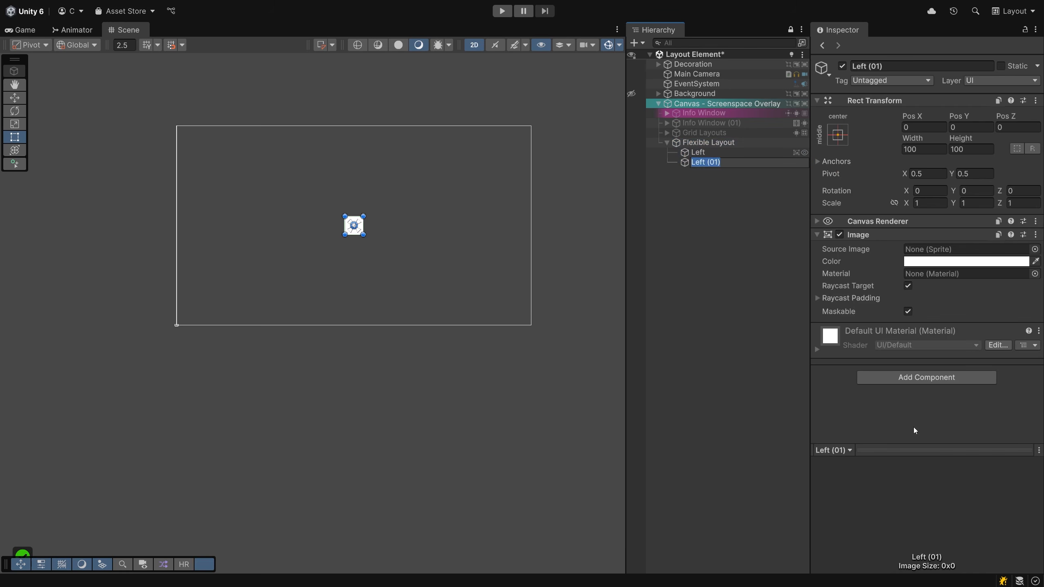
text(Right)
key(Return)
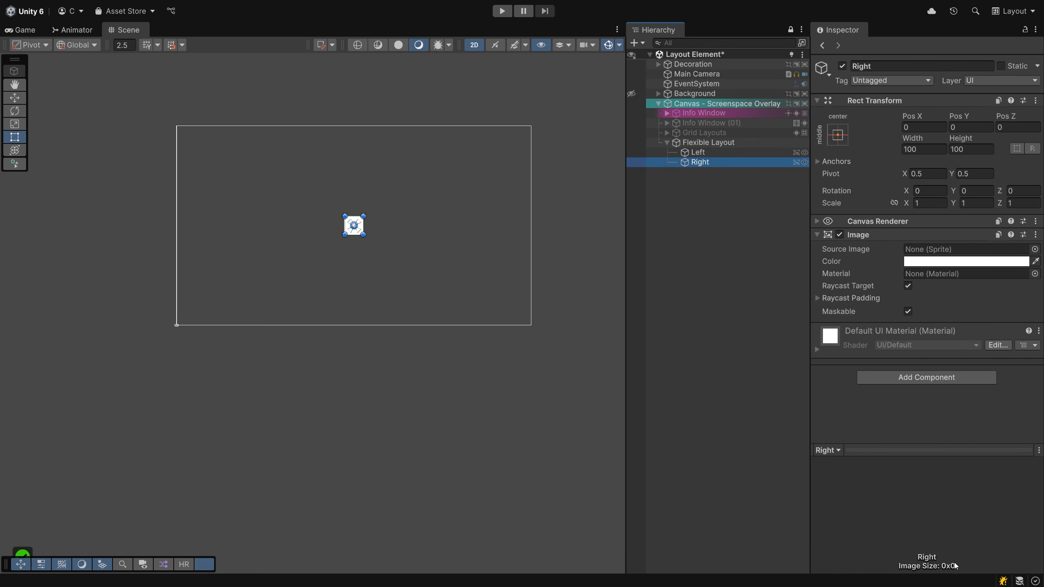
Colour the Right image with the Headline Green swatch and the Left image with the orange swatch F8AF45
click(936, 263)
click(907, 481)
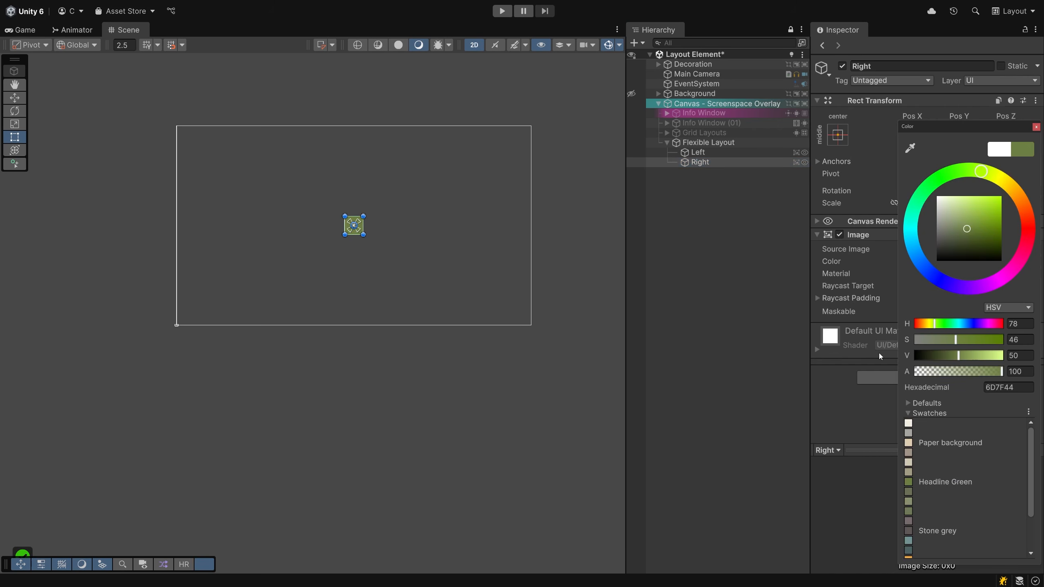
click(698, 152)
click(945, 262)
scroll(945, 493, down, 3)
click(907, 504)
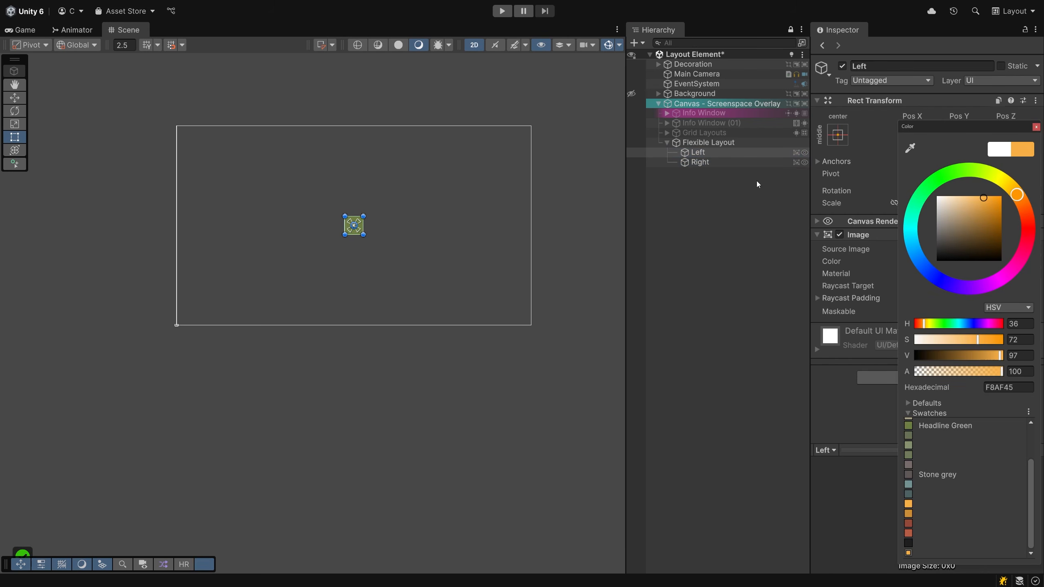
Add a Horizontal Layout Group component to Flexible Layout
click(708, 143)
click(900, 227)
text(Vertic)
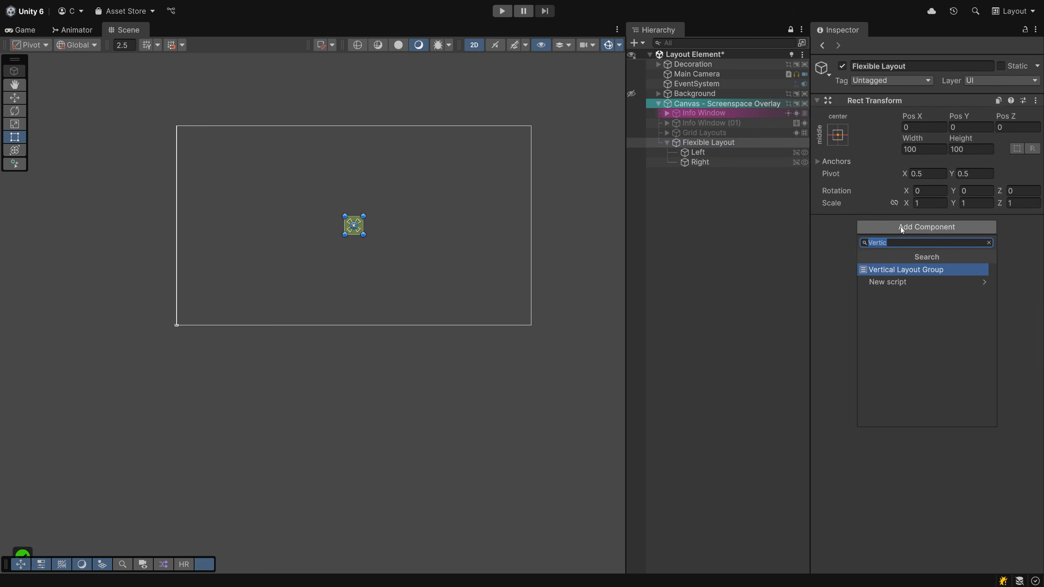
text(Horiz)
key(Return)
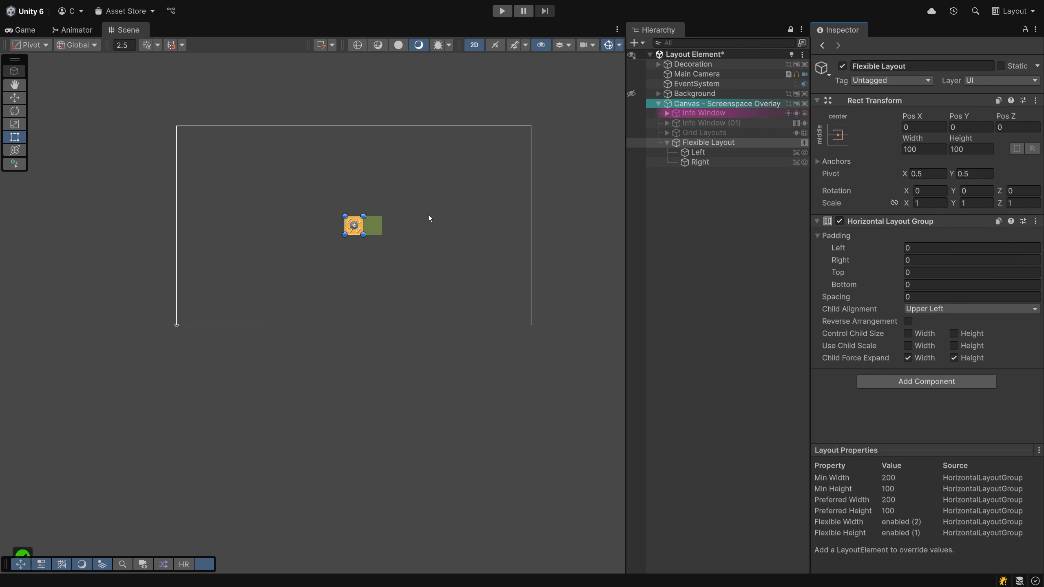
Examine the layout properties of Flexible Layout and its Left child, and the size of both images
scroll(361, 236, up, 4)
middle_drag(396, 254, 378, 302)
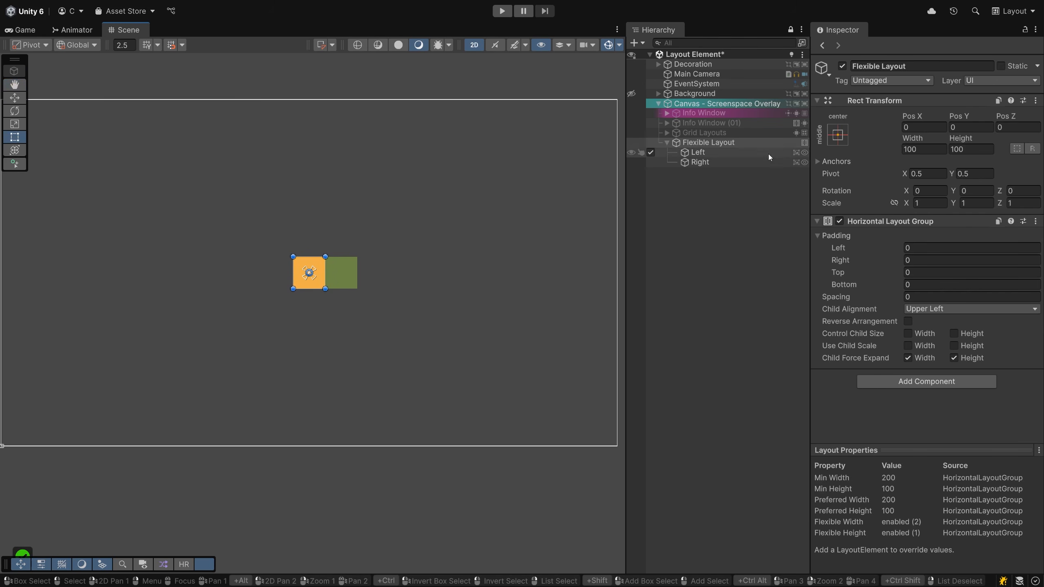
click(698, 153)
click(710, 163)
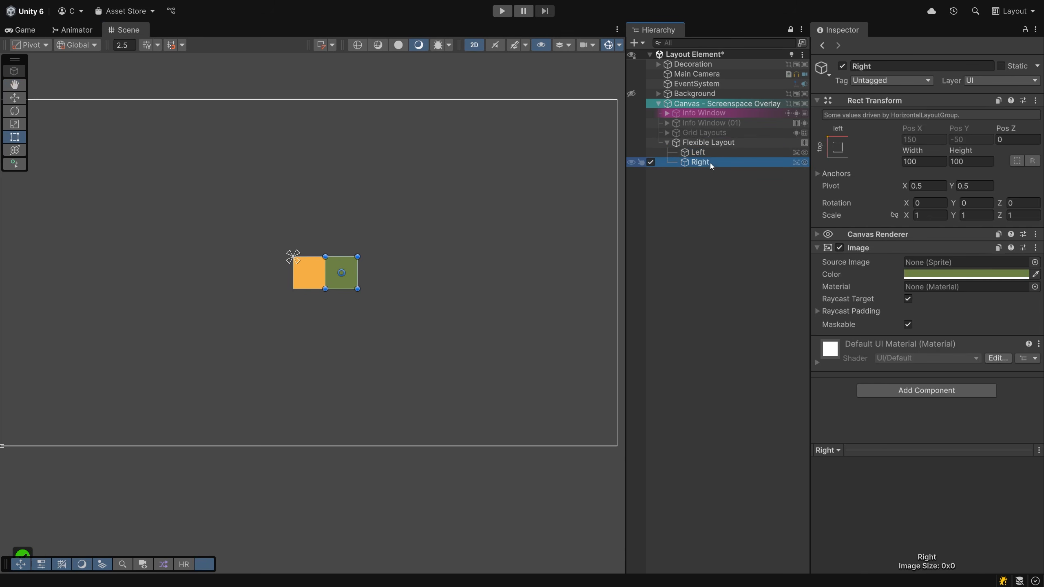
click(716, 142)
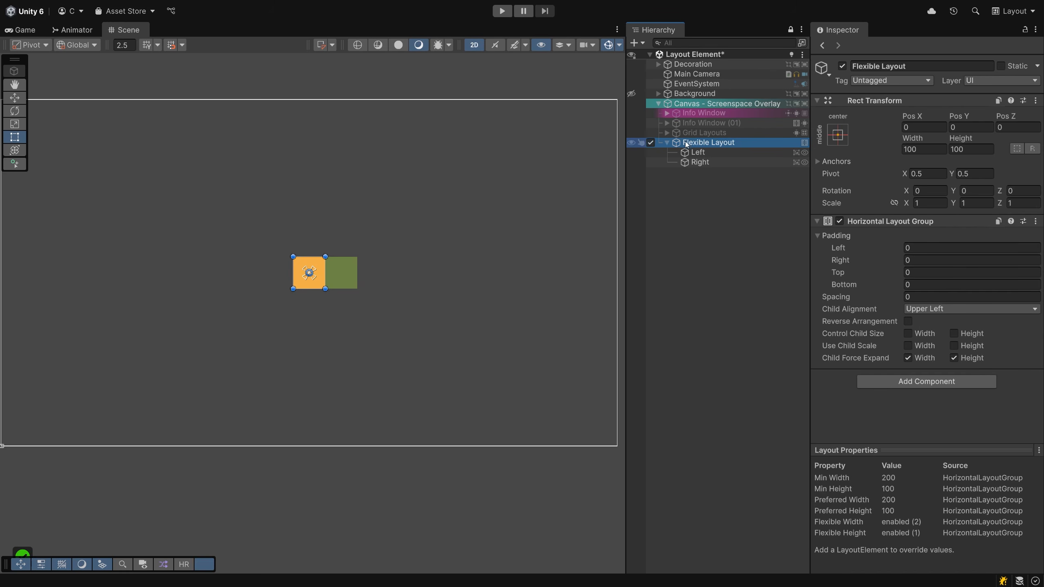
click(701, 153)
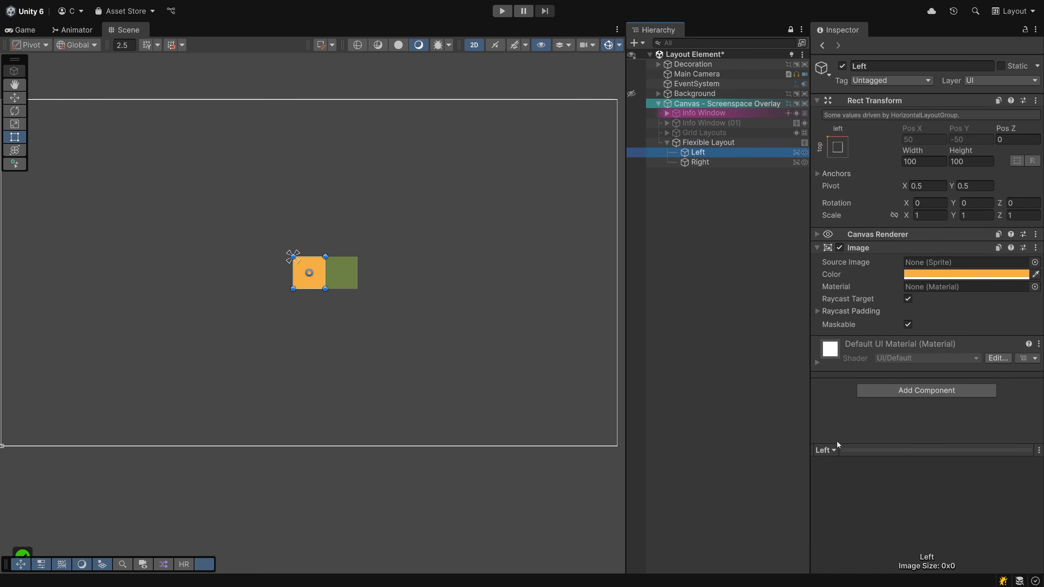
click(825, 450)
click(849, 478)
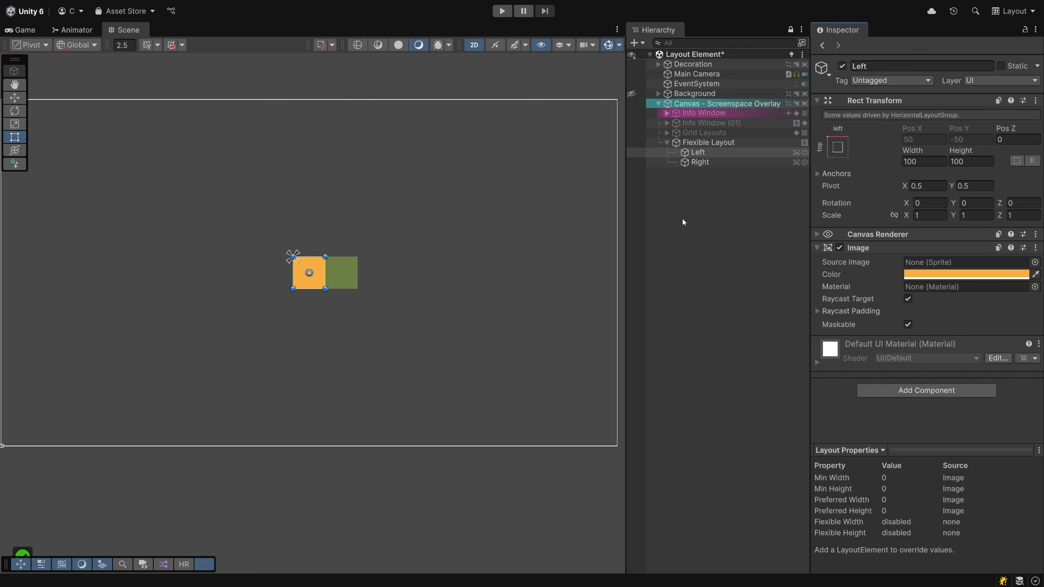
Enlarge the Flexible Layout rectangle to about 609 by 480
click(698, 143)
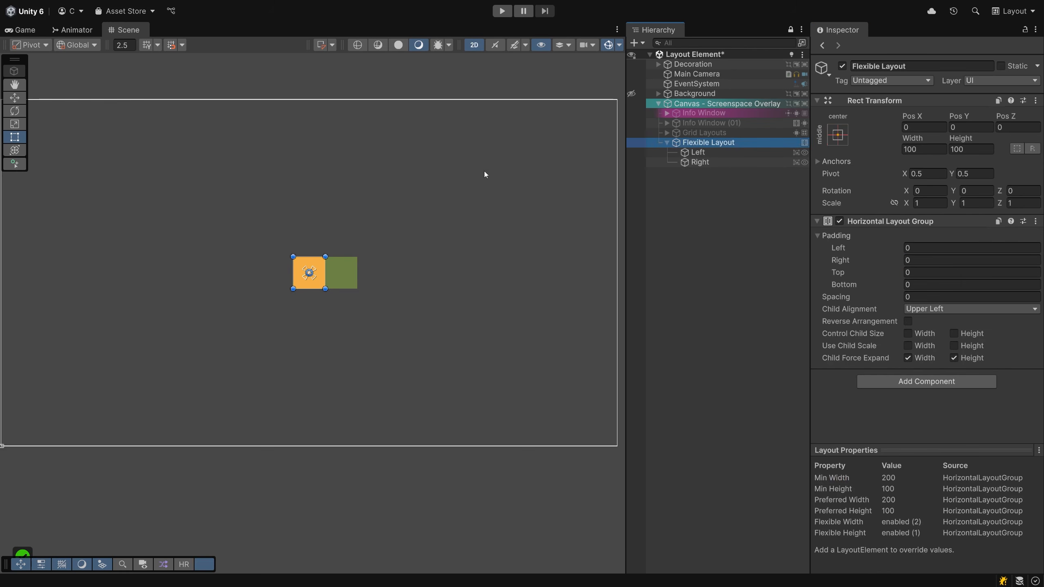
drag(325, 288, 489, 410)
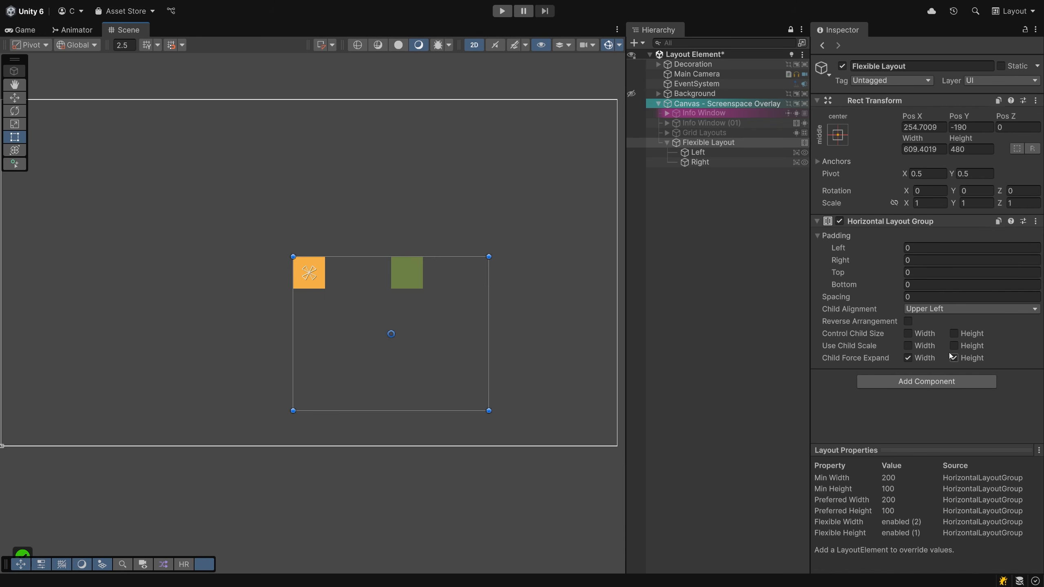
Enable Control Child Size for width and height on Flexible Layout and move it to the canvas centre at 0, 0
click(907, 333)
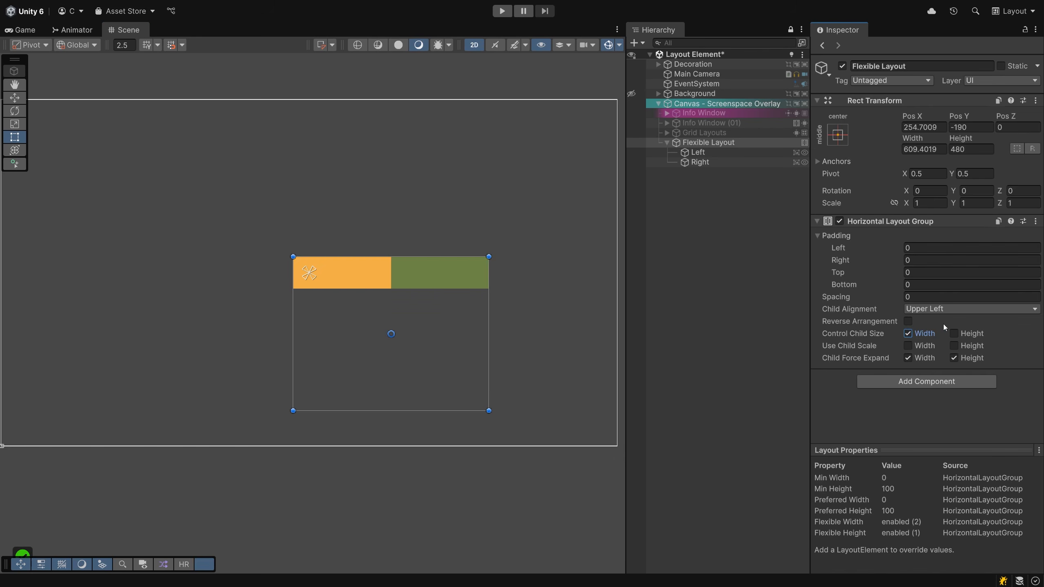
click(953, 334)
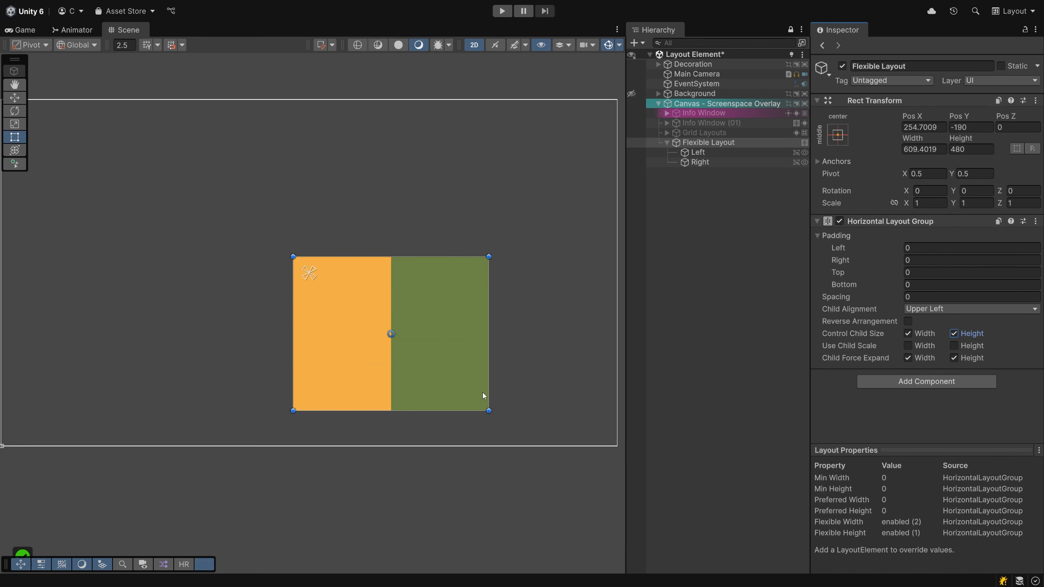
drag(483, 394, 386, 323)
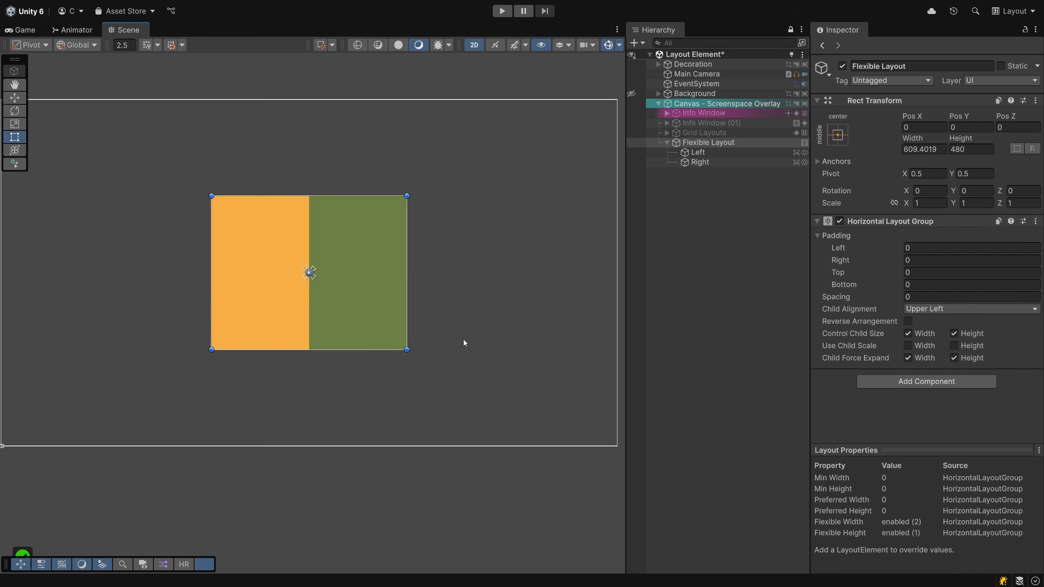
Add a Layout Element component to both the Left and Right images and enable Flexible Width at 1
click(698, 153)
shift+click(699, 161)
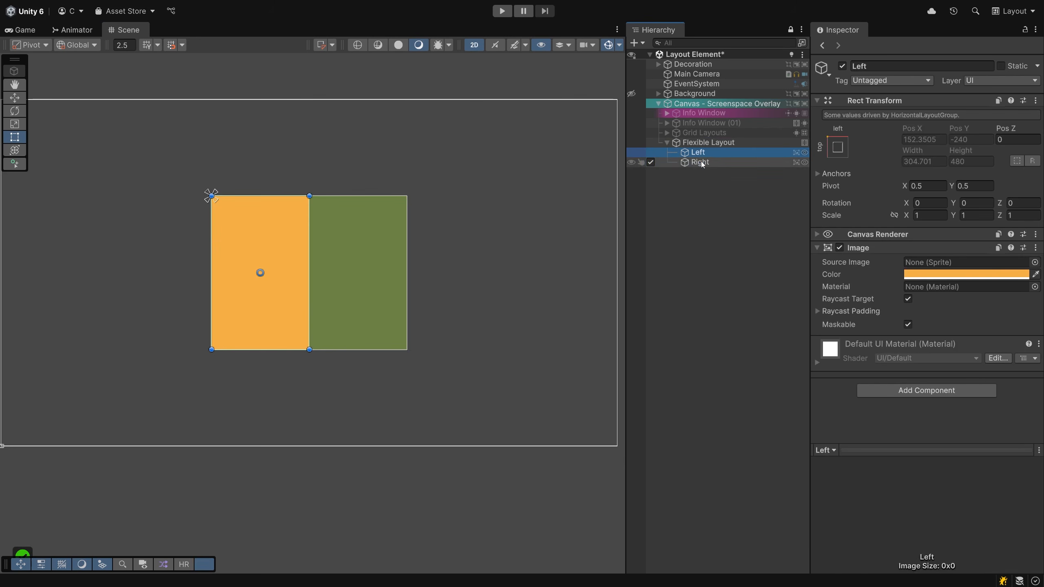
click(884, 395)
text(Layout)
key(Return)
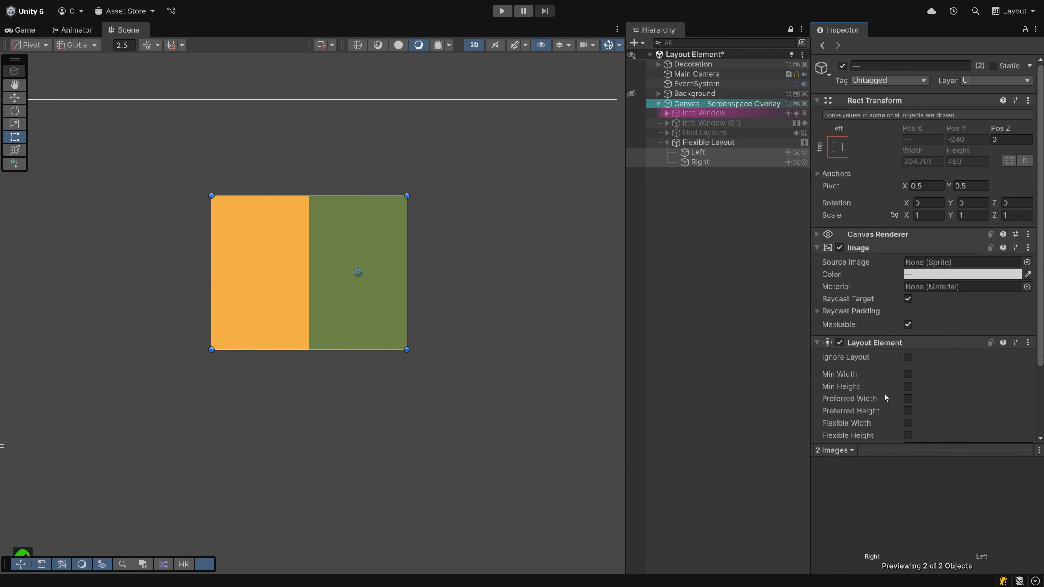
click(907, 423)
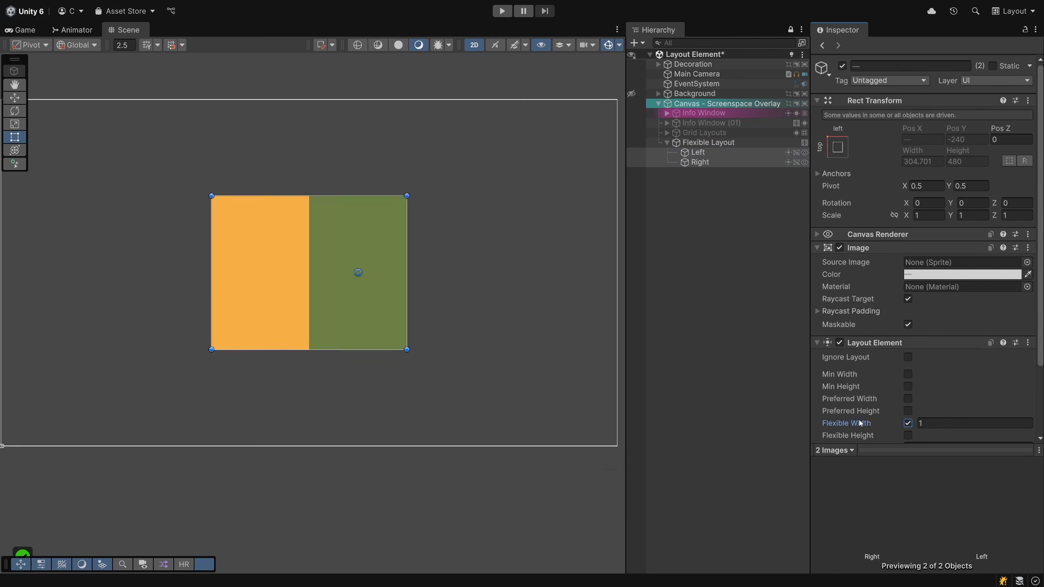
Set the Right image's Flexible Width to 2 and enlarge the Flexible Layout rectangle to about 1227 by 772
scroll(860, 421, down, 3)
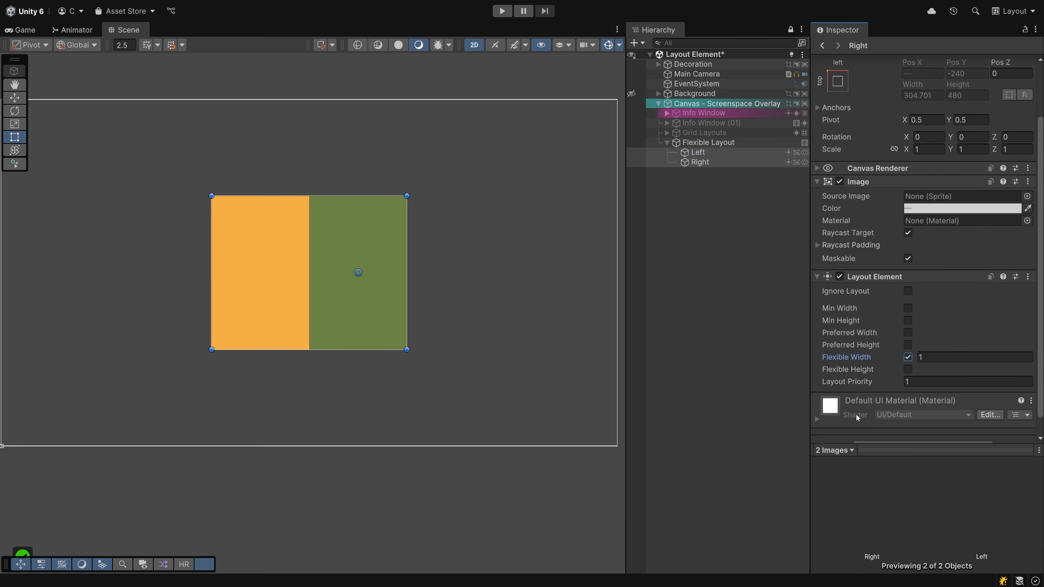
click(703, 164)
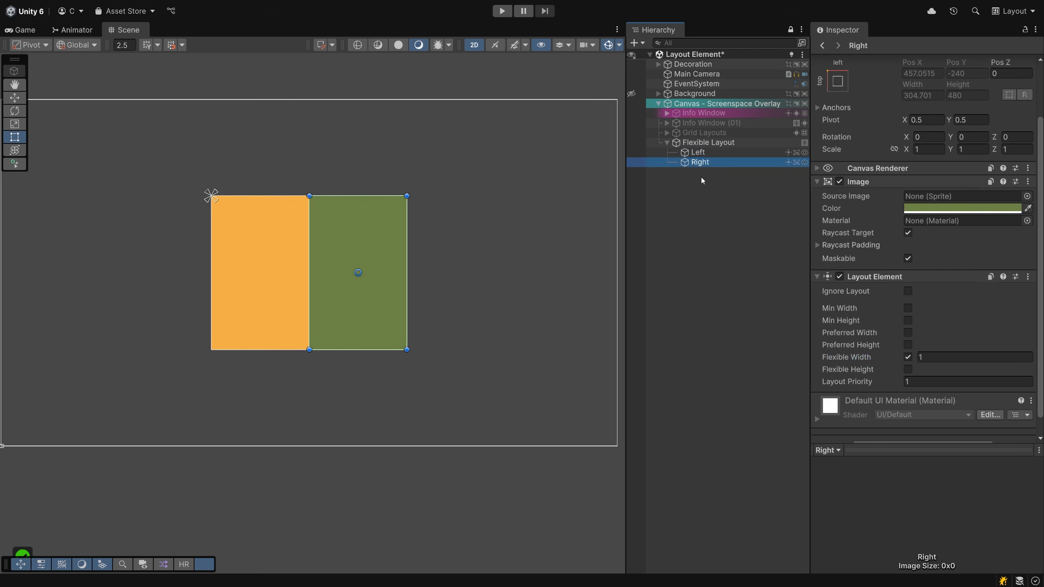
click(933, 356)
text(2)
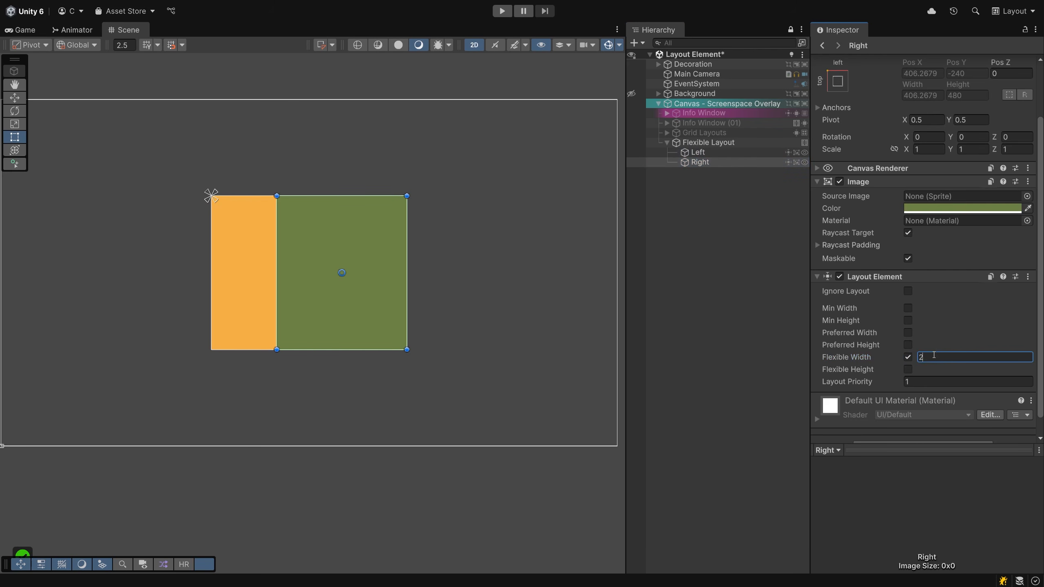
click(708, 142)
drag(405, 349, 505, 396)
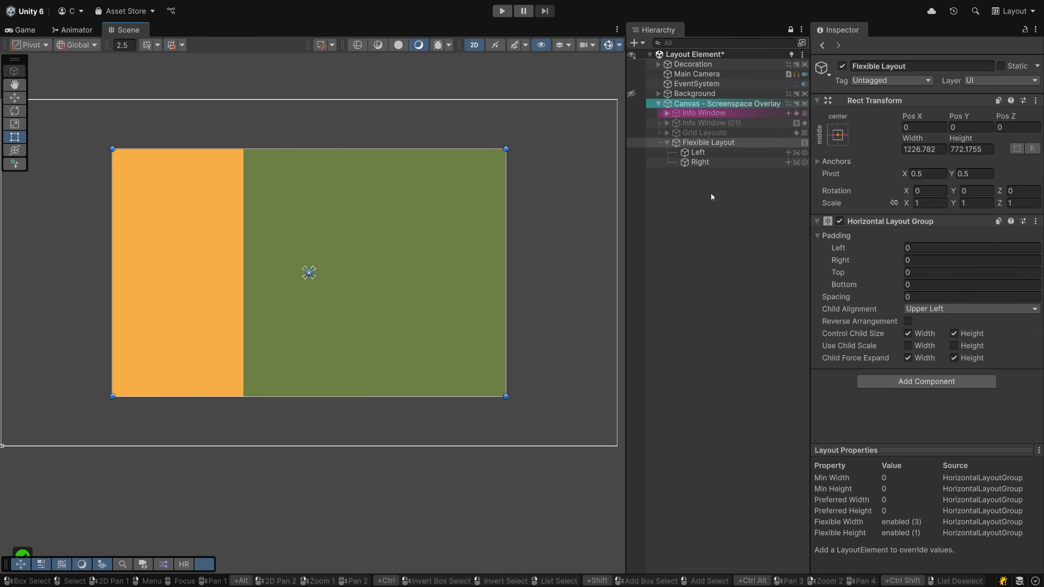
Set Flexible Width to 10 on Left and 90 on Right, and check the layout properties of Flexible Layout
click(715, 152)
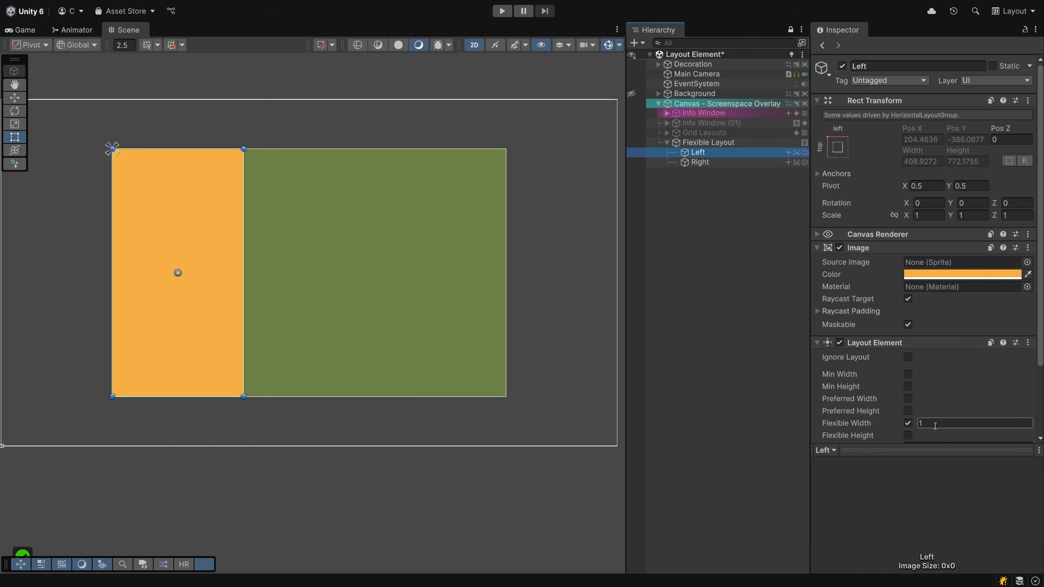
click(934, 423)
text(10)
click(700, 162)
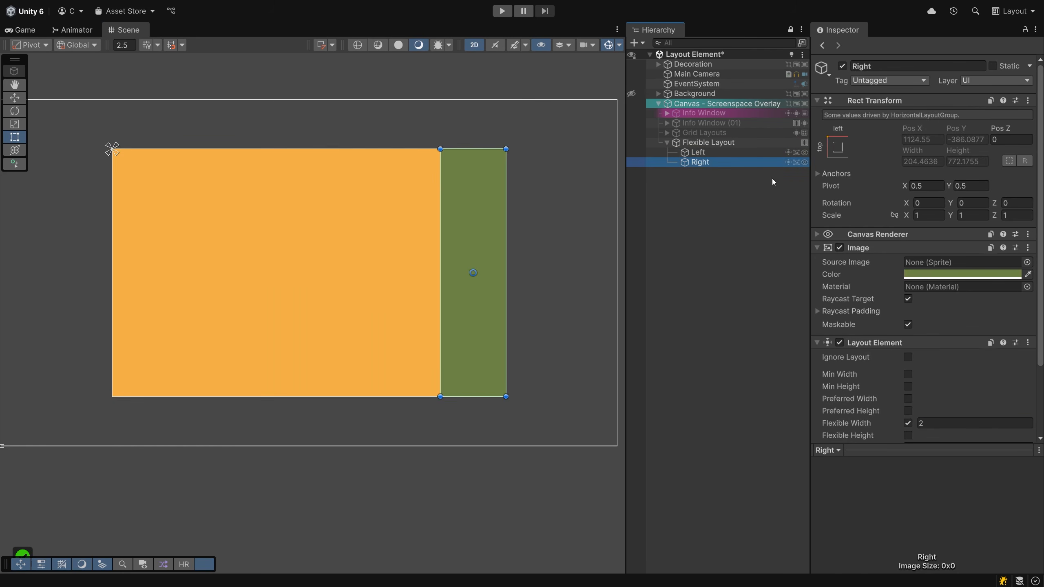
click(938, 423)
text(90)
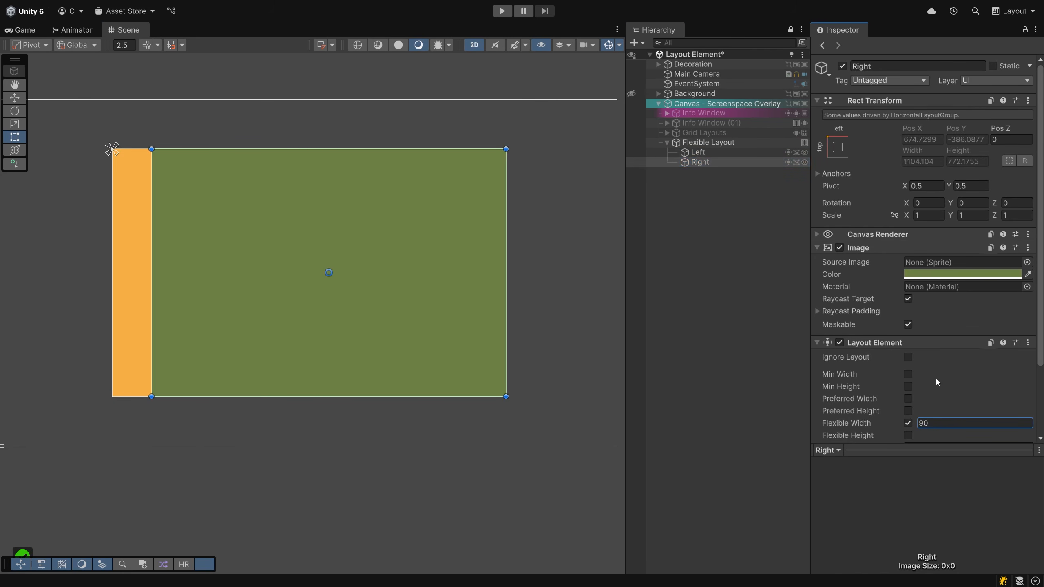
click(723, 142)
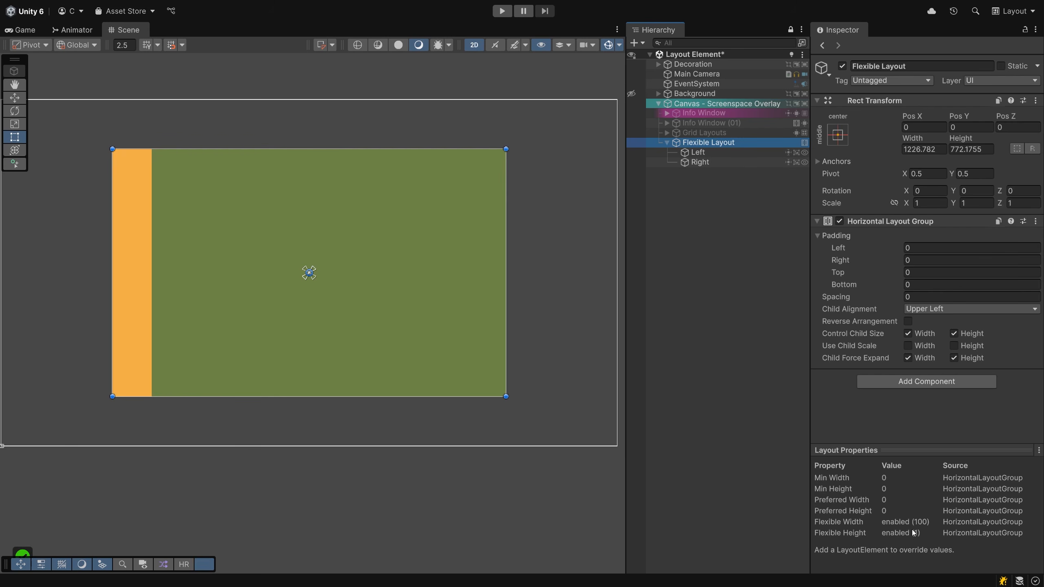
Set Flexible Width to 1 on Left and 3 on Right, and extend the Flexible Layout rectangle's height to about 855
click(718, 153)
click(942, 424)
text(1)
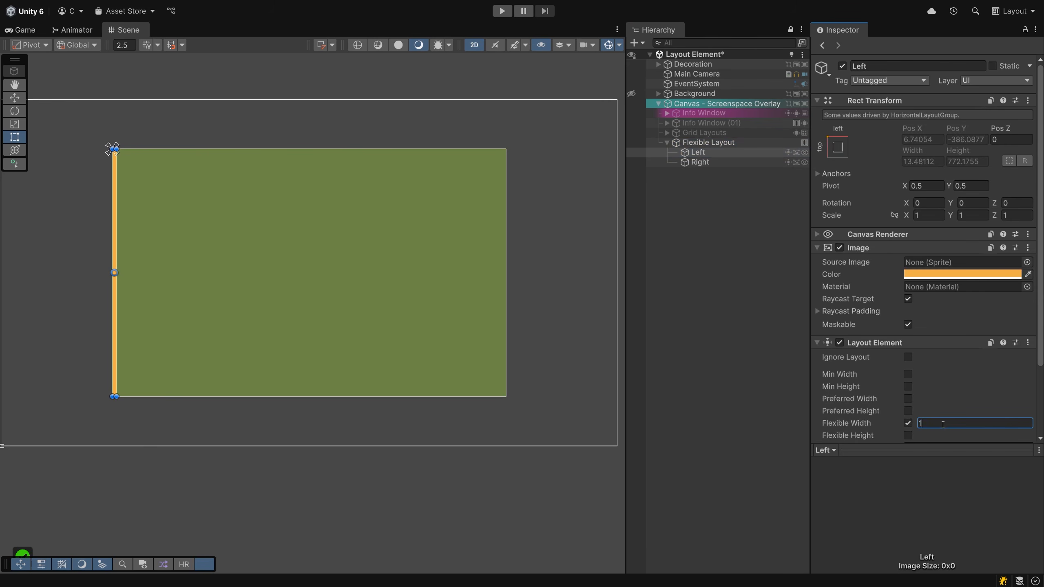
click(735, 160)
click(930, 423)
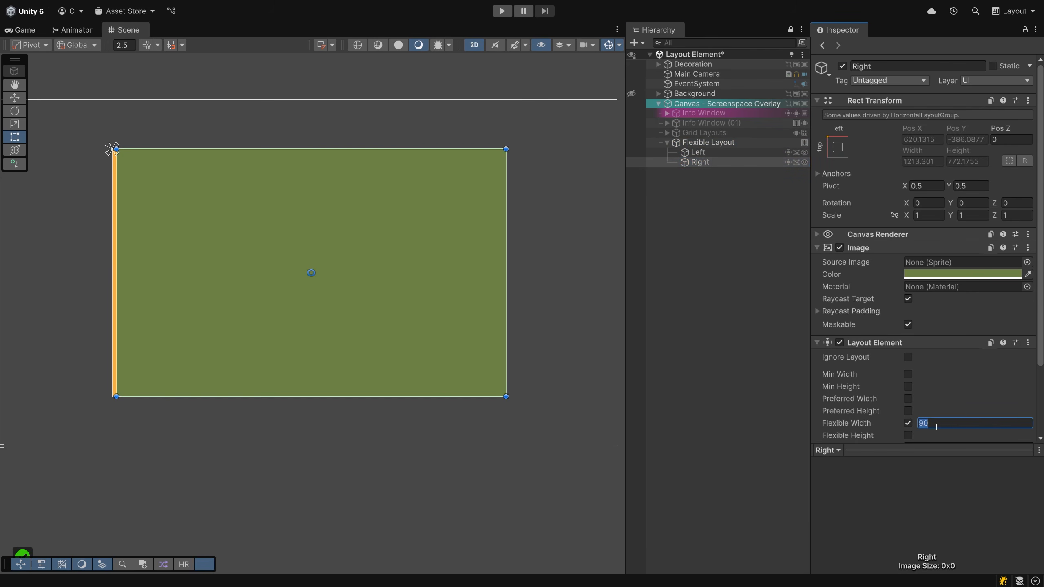
text(3)
click(746, 143)
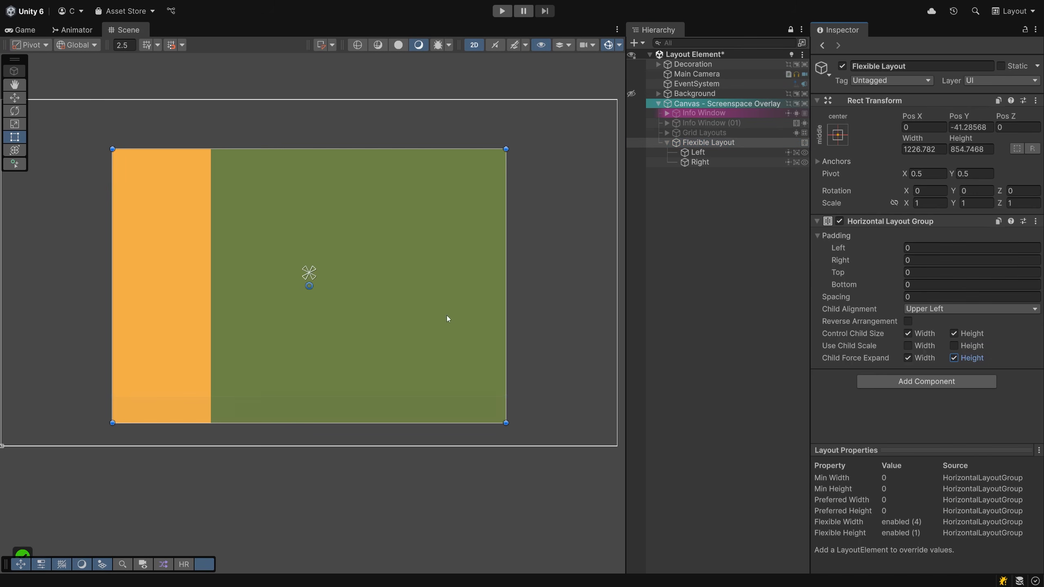
Enable Flexible Height on the Left image's Layout Element and set it to 0.5
click(704, 153)
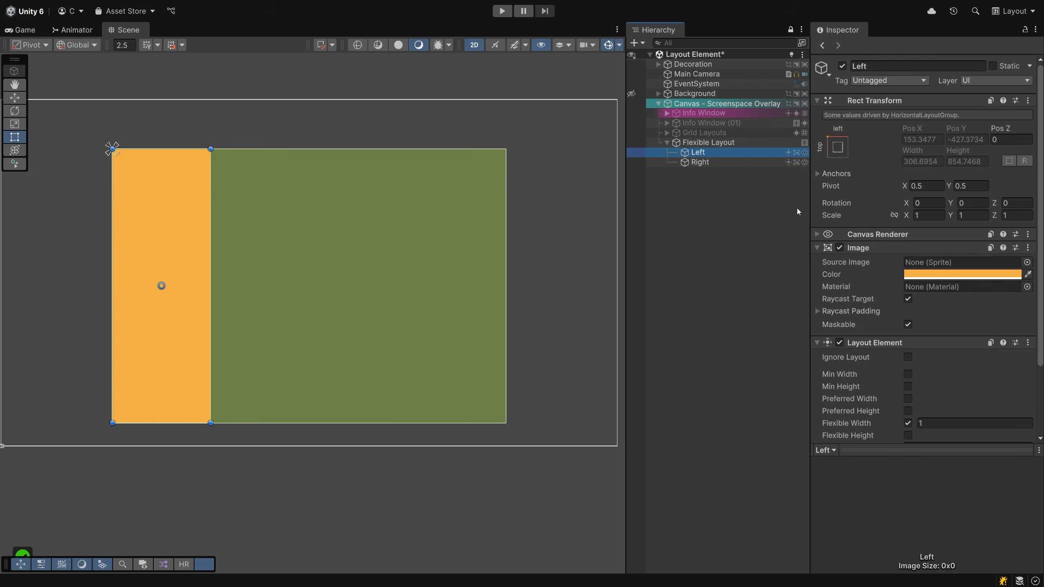
click(907, 435)
click(944, 435)
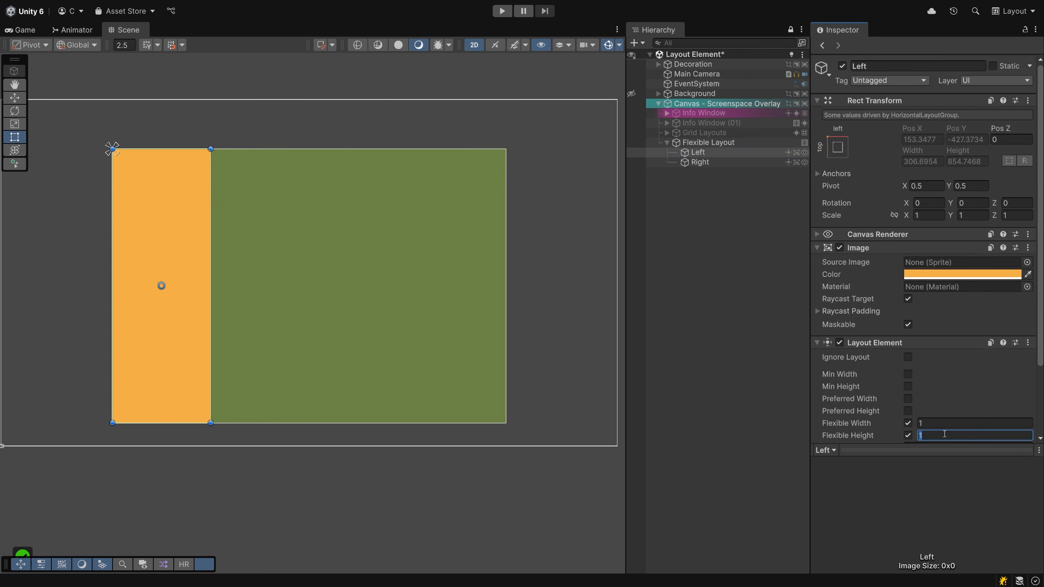
text(0.5)
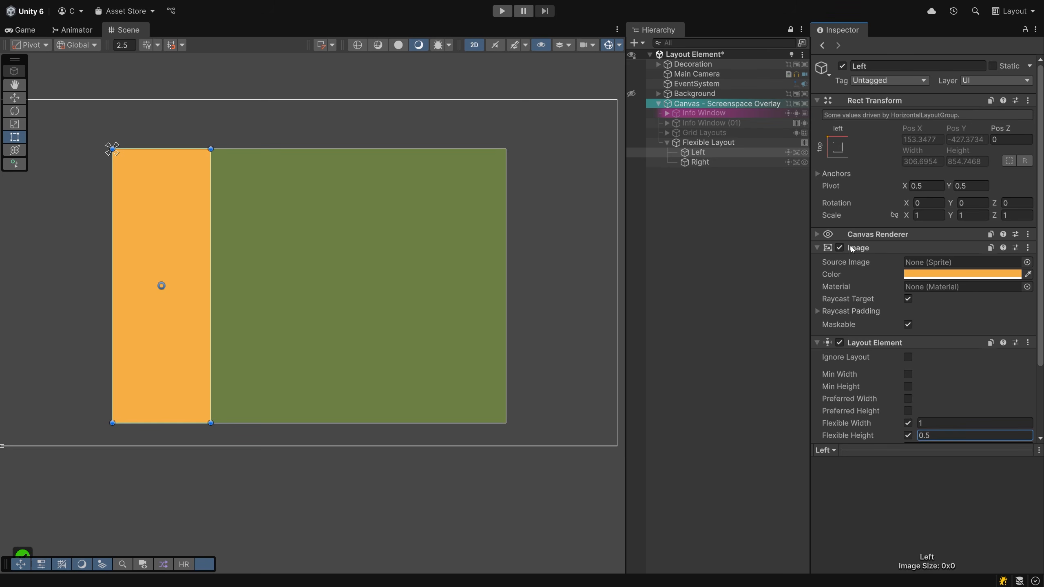
On Flexible Layout, test disabling height under Control Child Size and Child Force Expand by extending it to about 883 high, and re-enable force-expand height
click(709, 142)
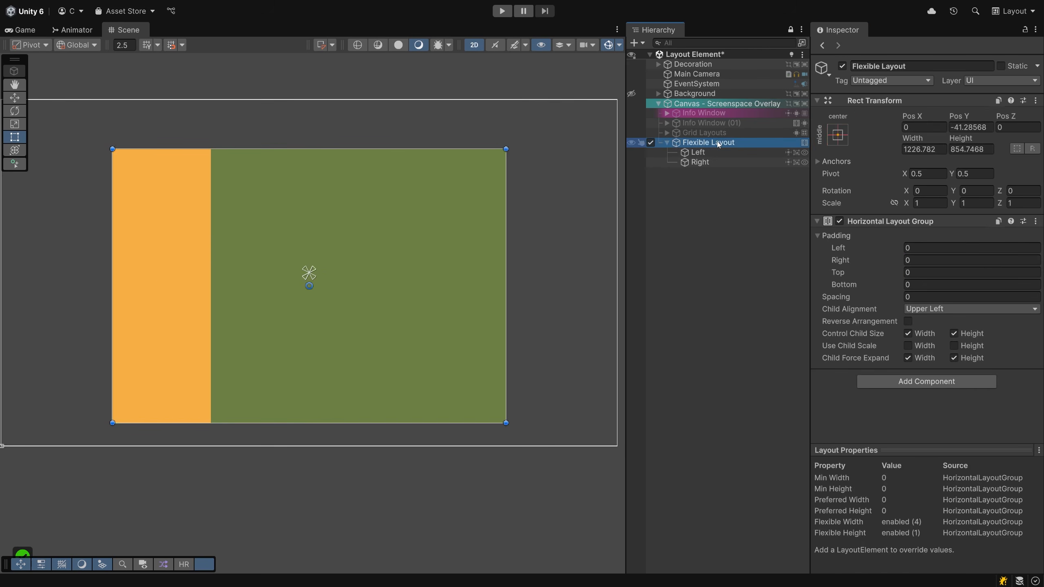
click(954, 334)
click(953, 357)
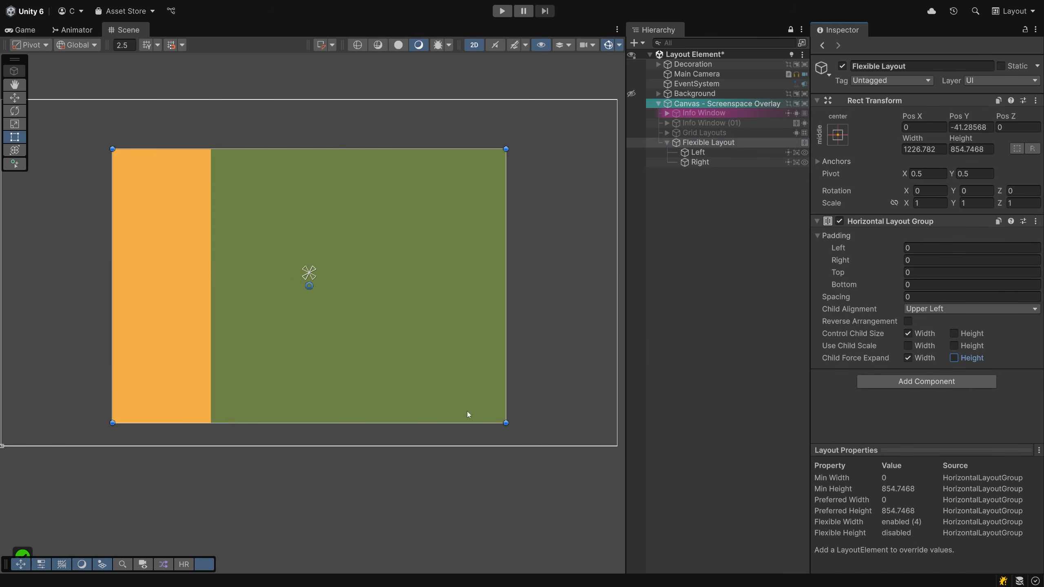
mouse_move(428, 426)
mouse_down()
mouse_move(421, 560)
mouse_move(412, 432)
mouse_up()
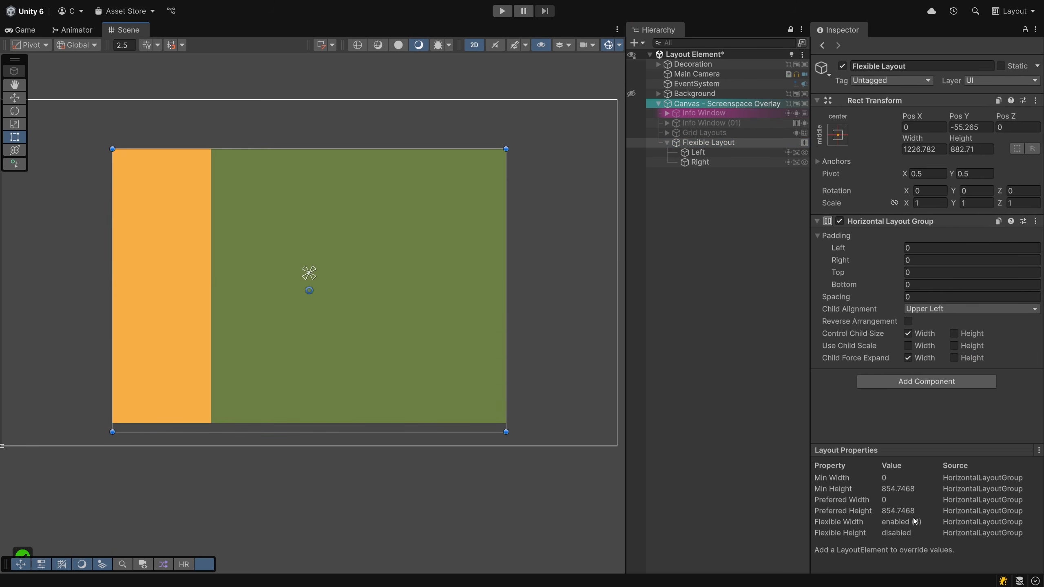
click(957, 359)
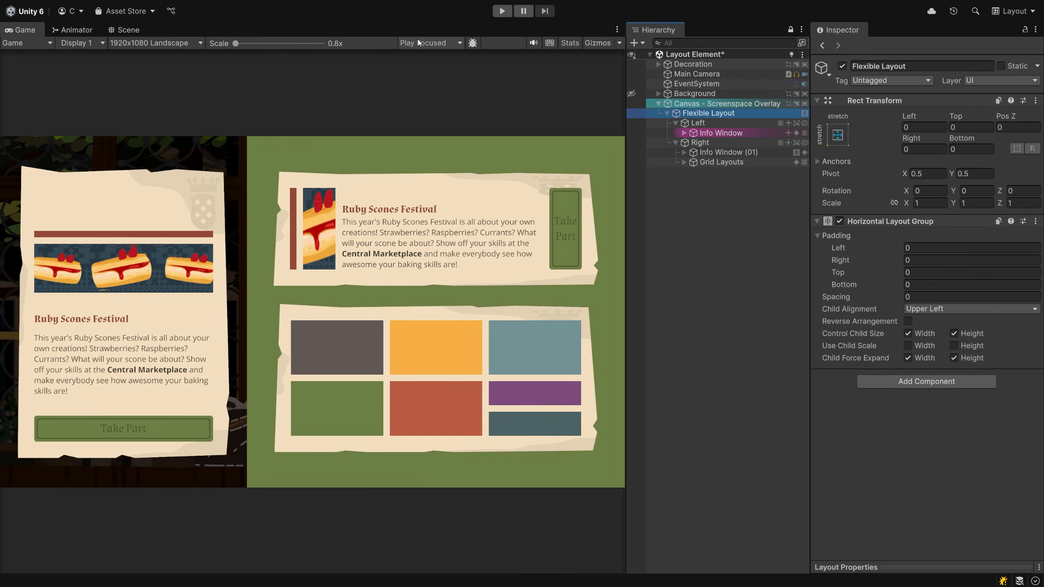
Remove the Content Size Fitter component from the Info Window under Left
click(719, 124)
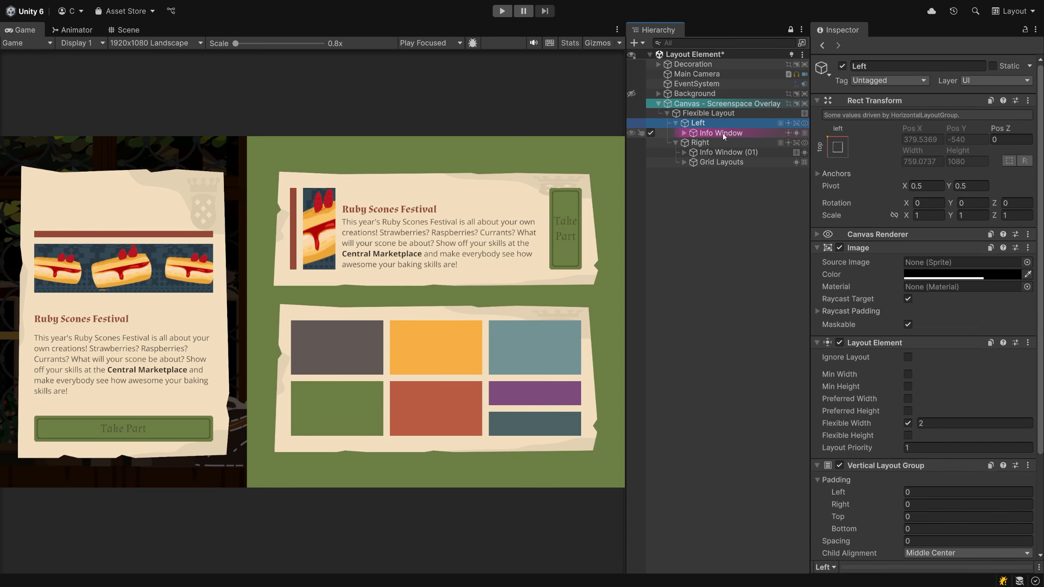
click(722, 133)
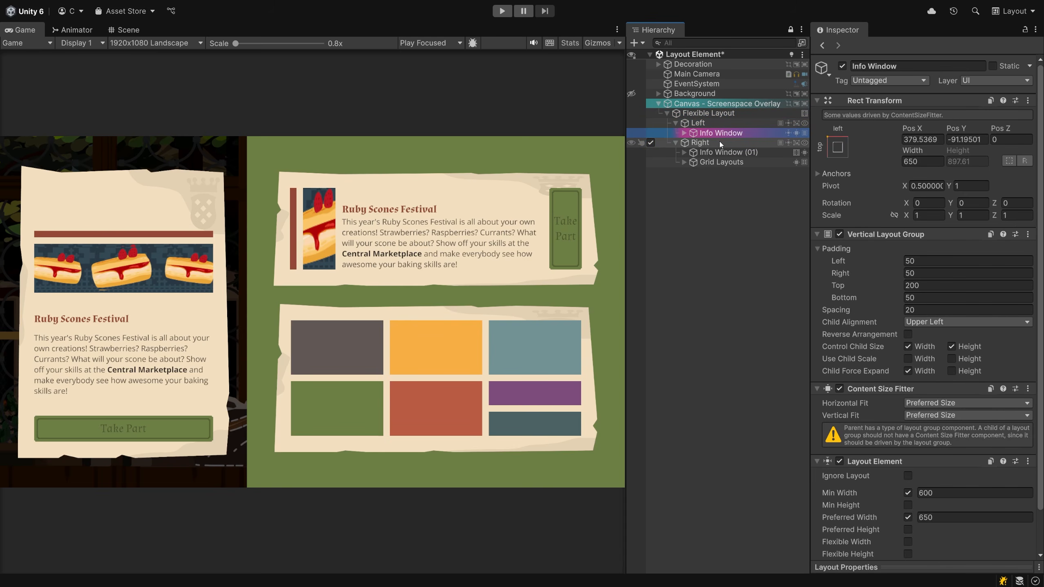
click(839, 389)
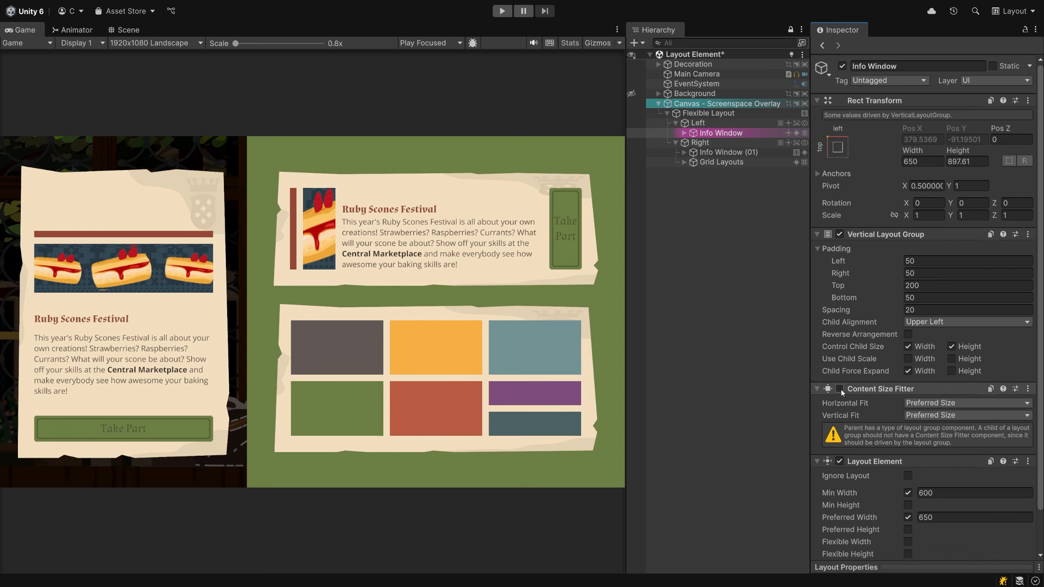
click(1028, 388)
click(998, 429)
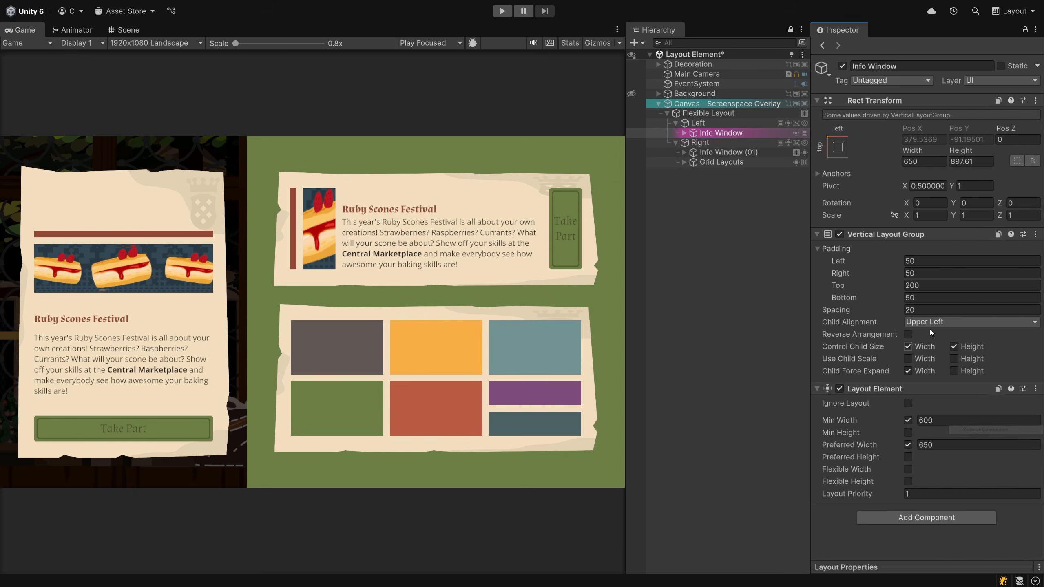
Remove the Content Size Fitter component from both Info Window (01) and Grid Layouts under Right
click(704, 142)
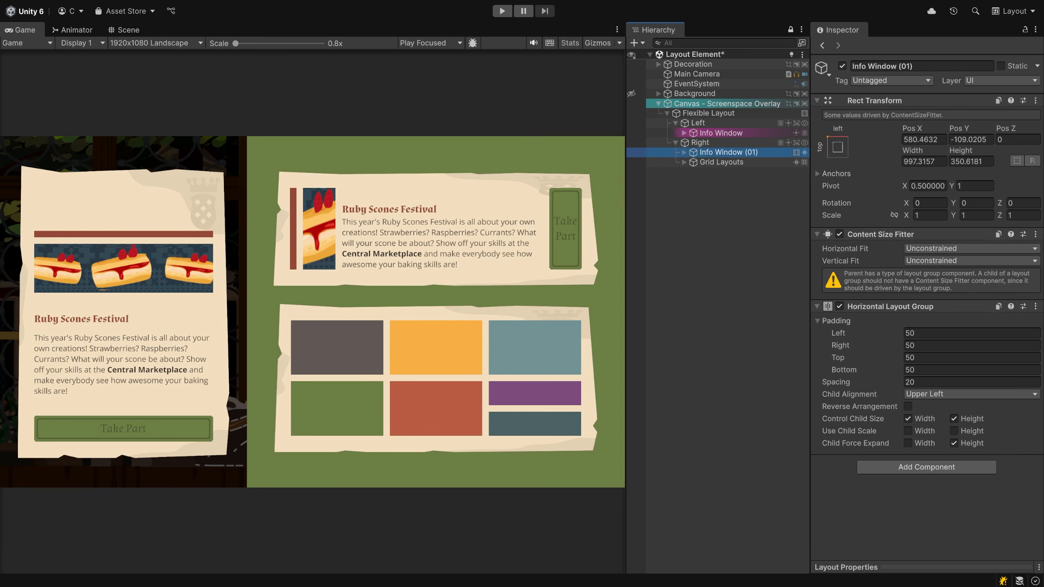
click(1035, 234)
click(978, 276)
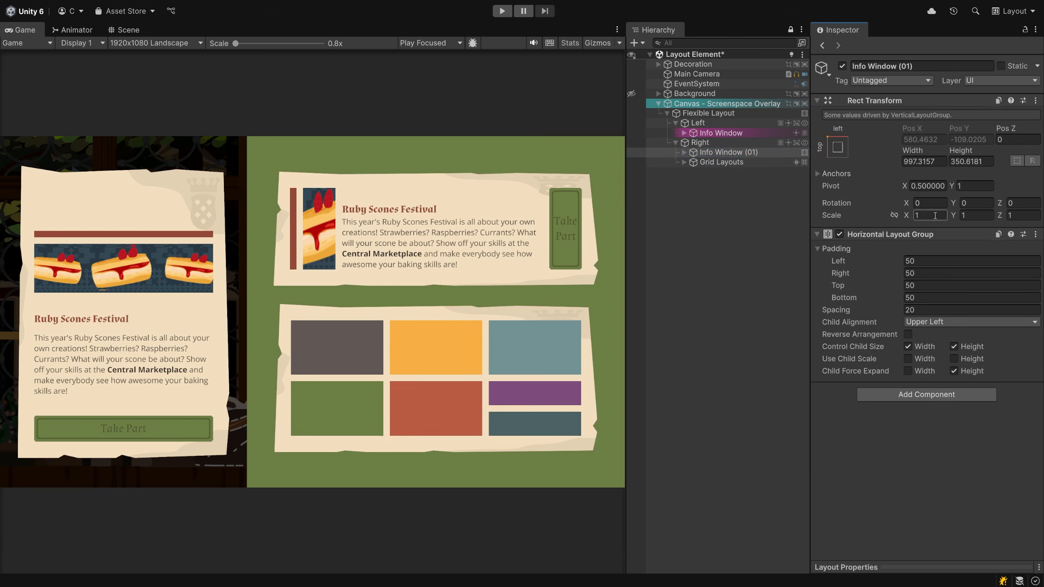
click(733, 163)
click(1035, 405)
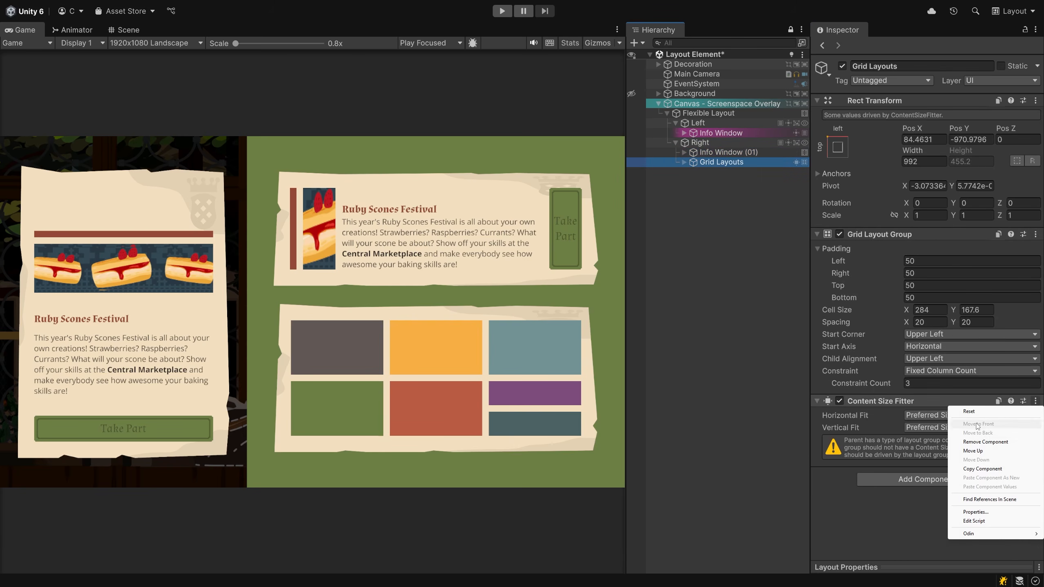
click(977, 446)
Make the Right image's background transparent by lowering its color alpha to 1
click(703, 115)
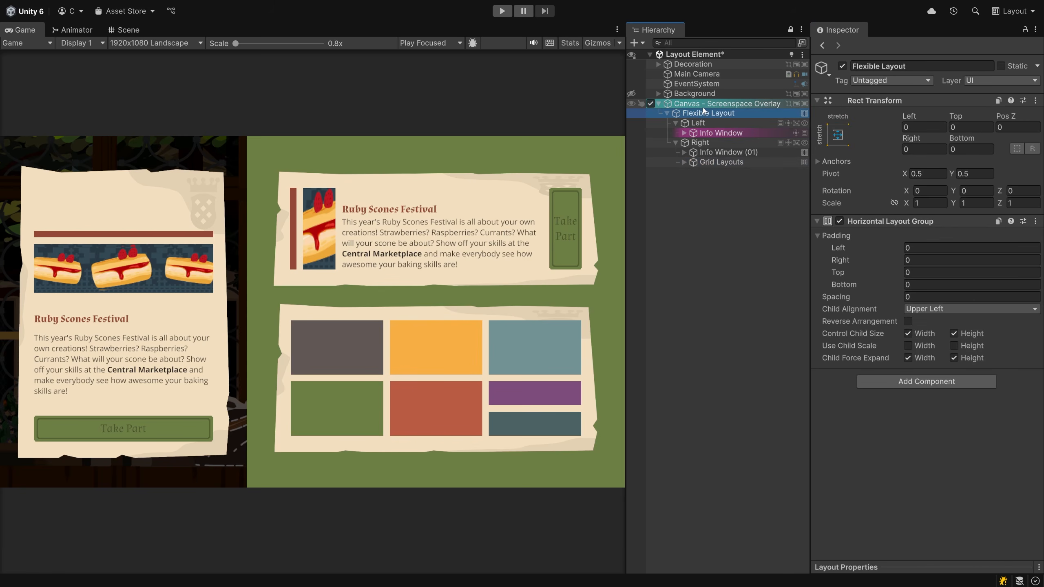
click(707, 142)
click(916, 274)
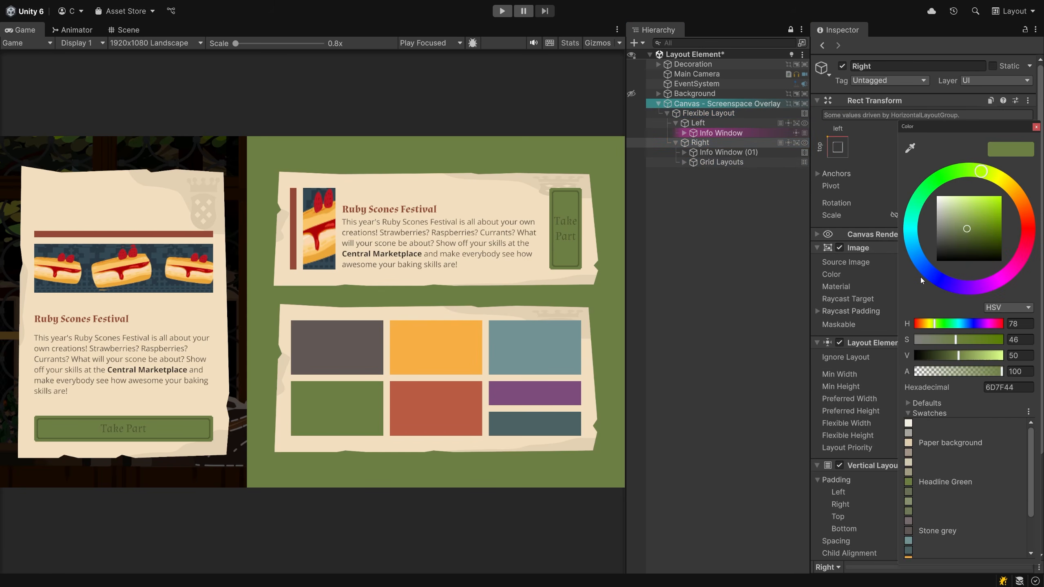
drag(992, 372, 916, 375)
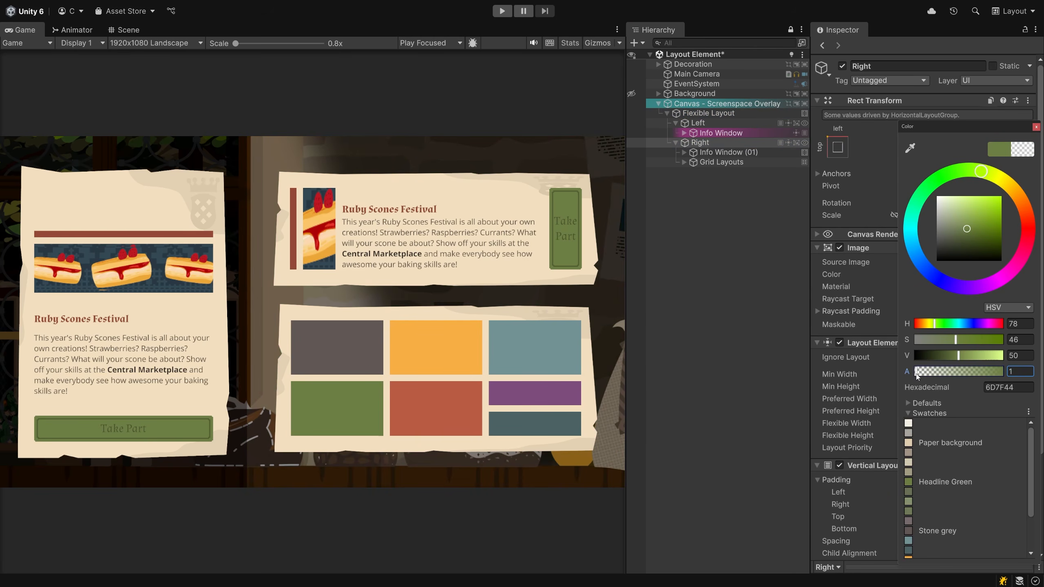
click(1034, 128)
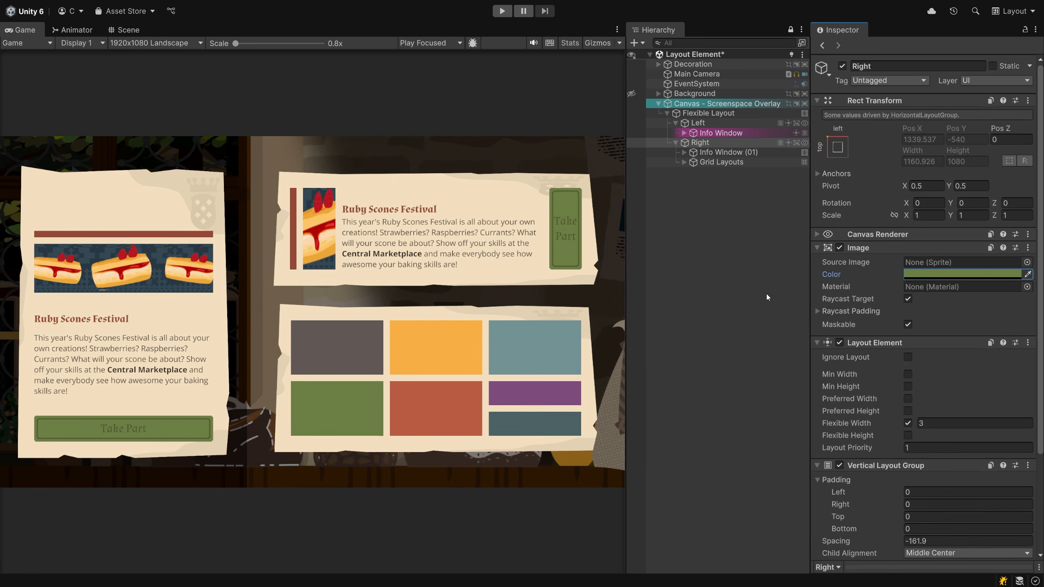